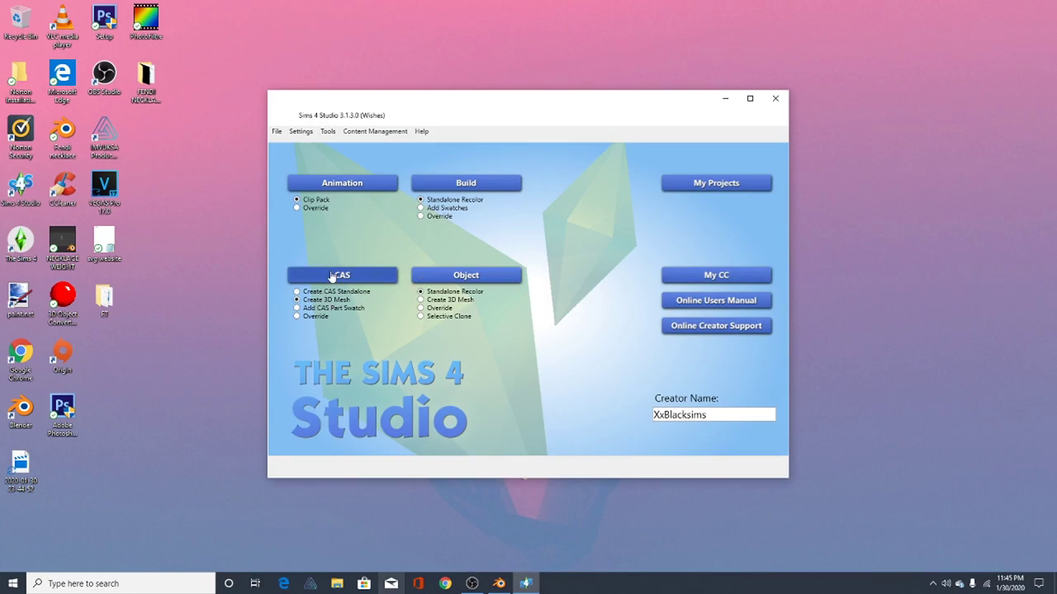
Start a new CAS 3D mesh project and filter the catalog to Base Game necklaces
left_click(332, 276)
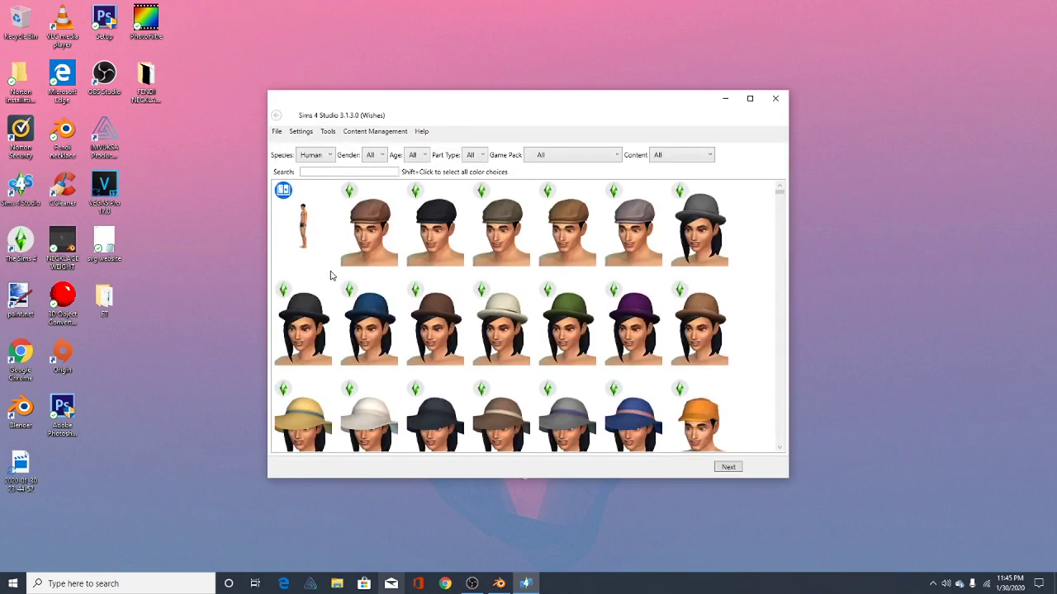
left_click(554, 154)
left_click(552, 182)
left_click(478, 158)
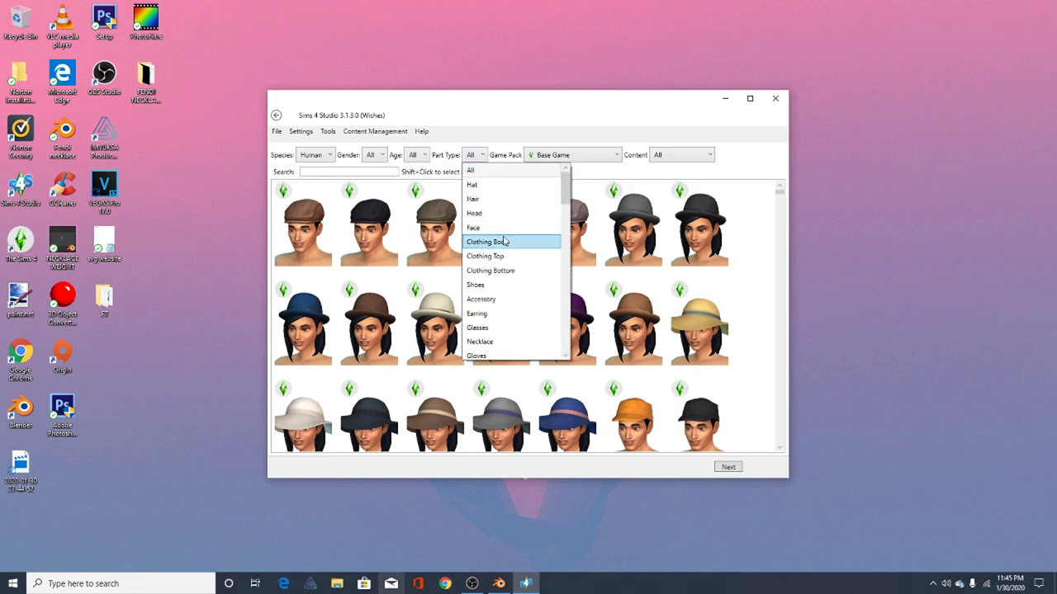
scroll(479, 324, "down", 1)
left_click(479, 298)
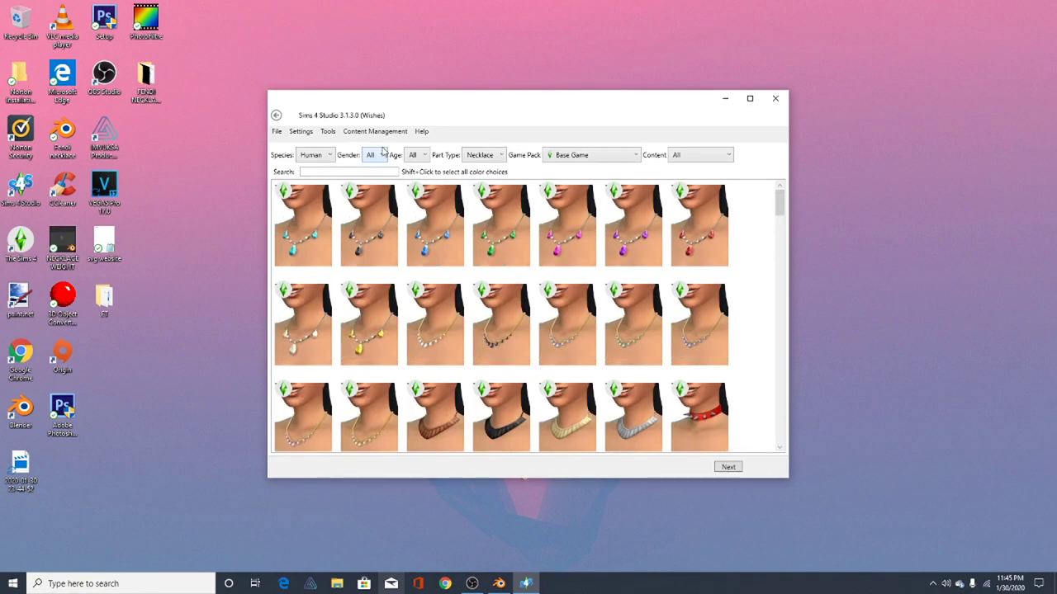
Narrow the necklace catalog to adult age and female gender
left_click(422, 157)
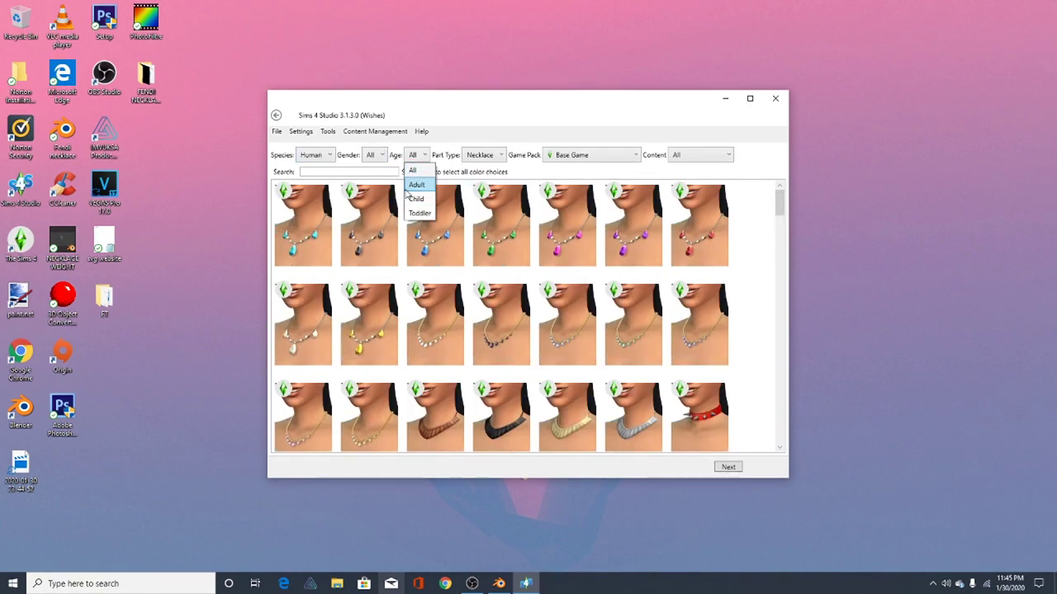
left_click(413, 185)
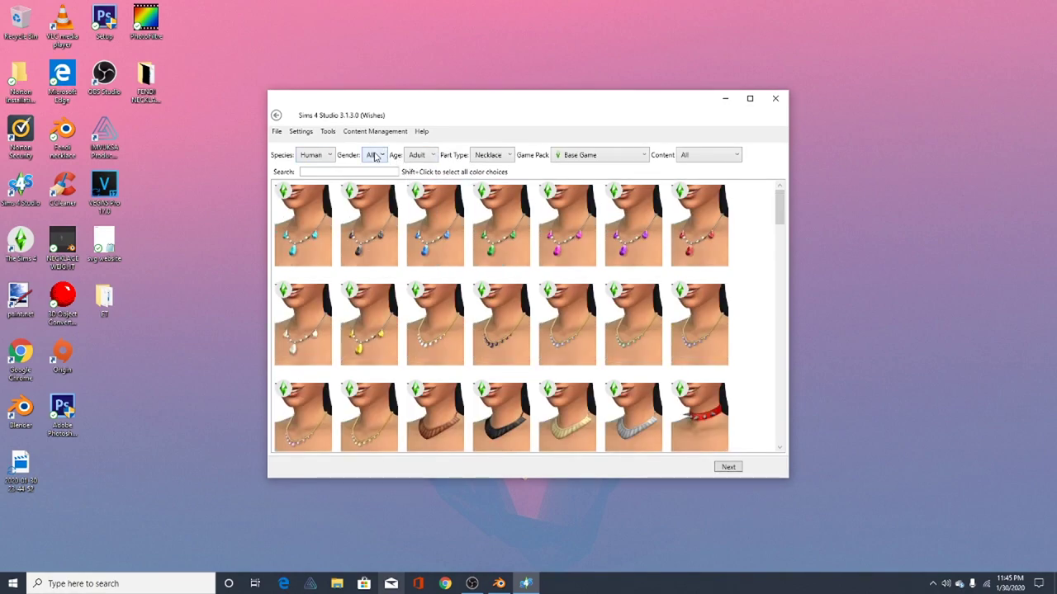
left_click(377, 155)
left_click(378, 186)
Select the rose and gold swatches of the heart pendant necklace together
scroll(424, 312, "down", 10)
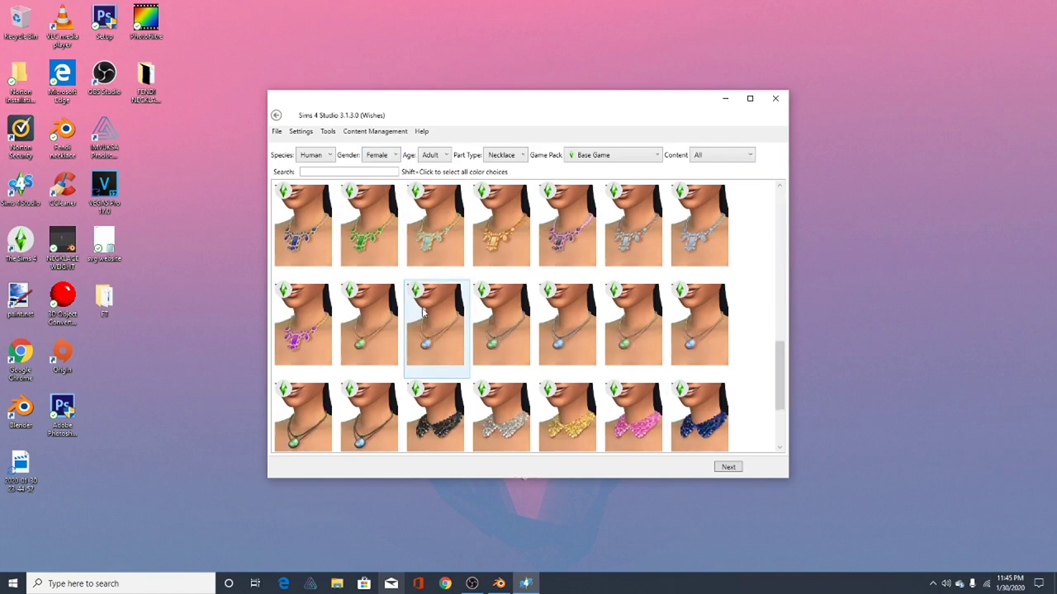
scroll(404, 363, "down", 1)
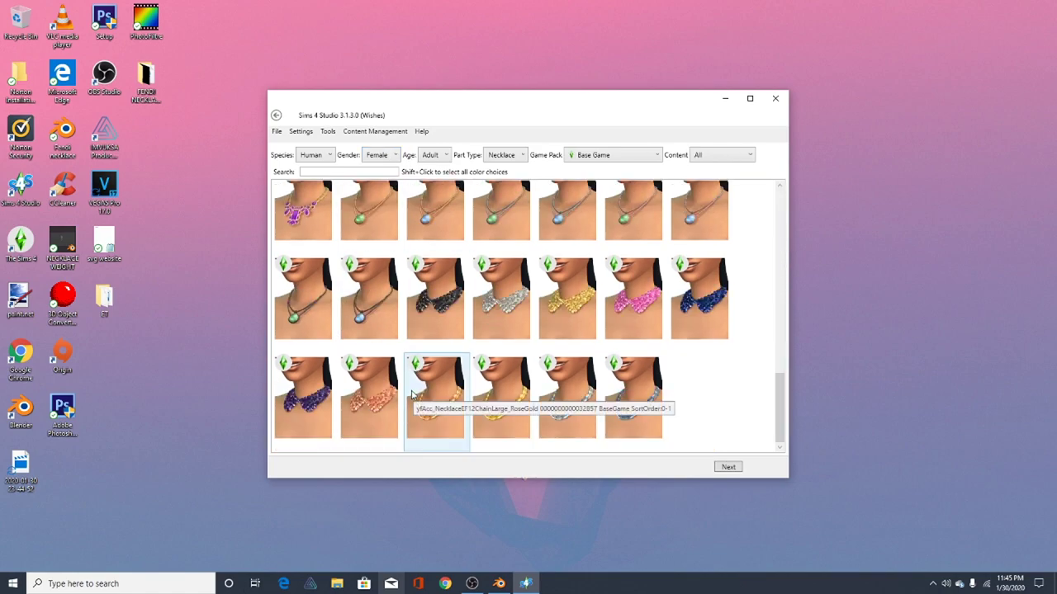
scroll(406, 395, "up", 3)
scroll(406, 393, "up", 2)
scroll(403, 392, "down", 2)
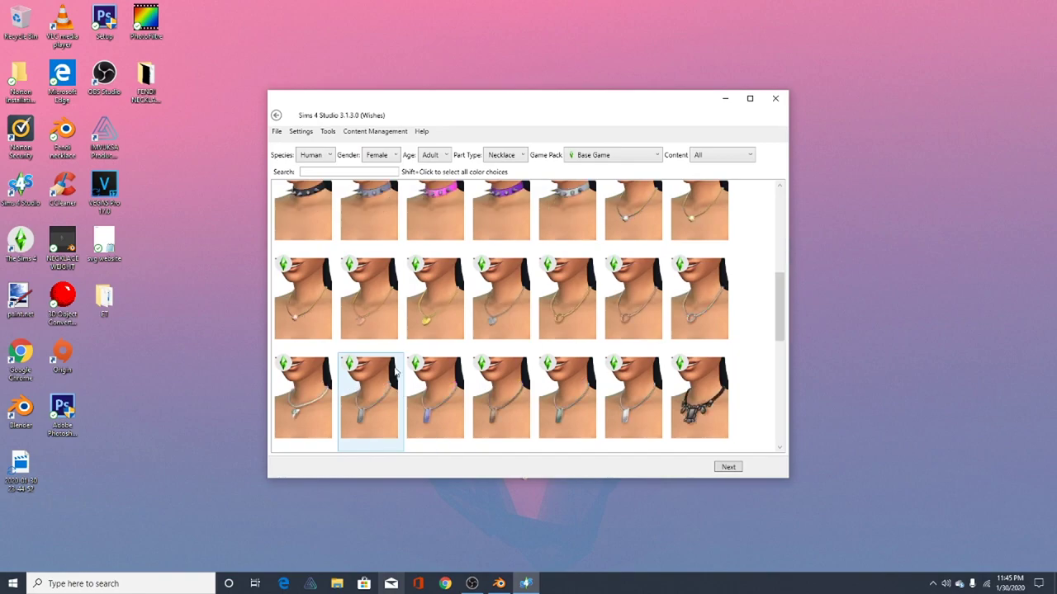
left_click(384, 324)
left_click(417, 328, "ctrl")
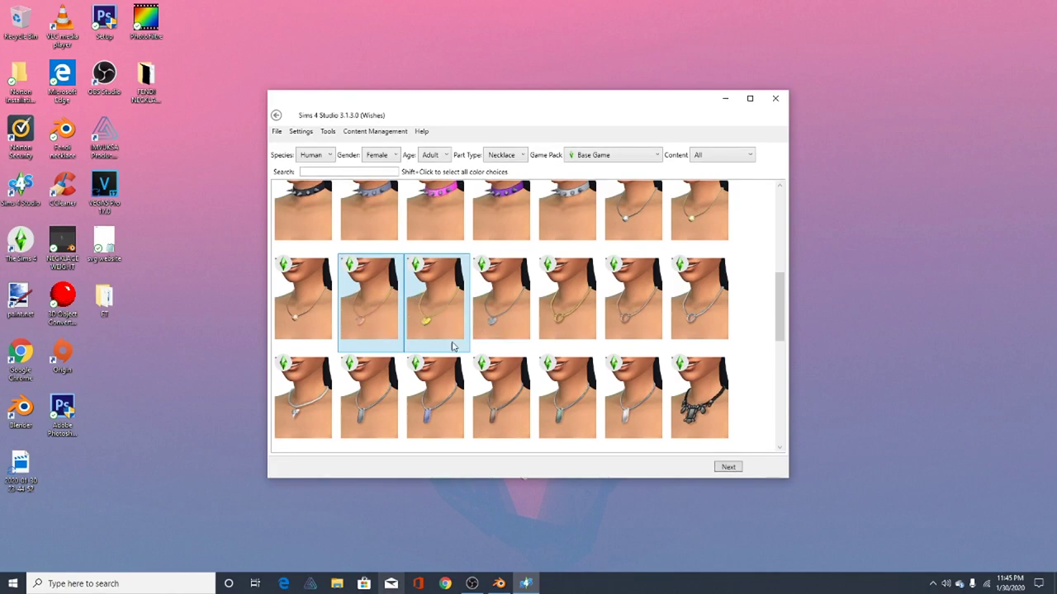
Create the project from the selected necklaces as heart.package and display its mesh options
left_click(729, 467)
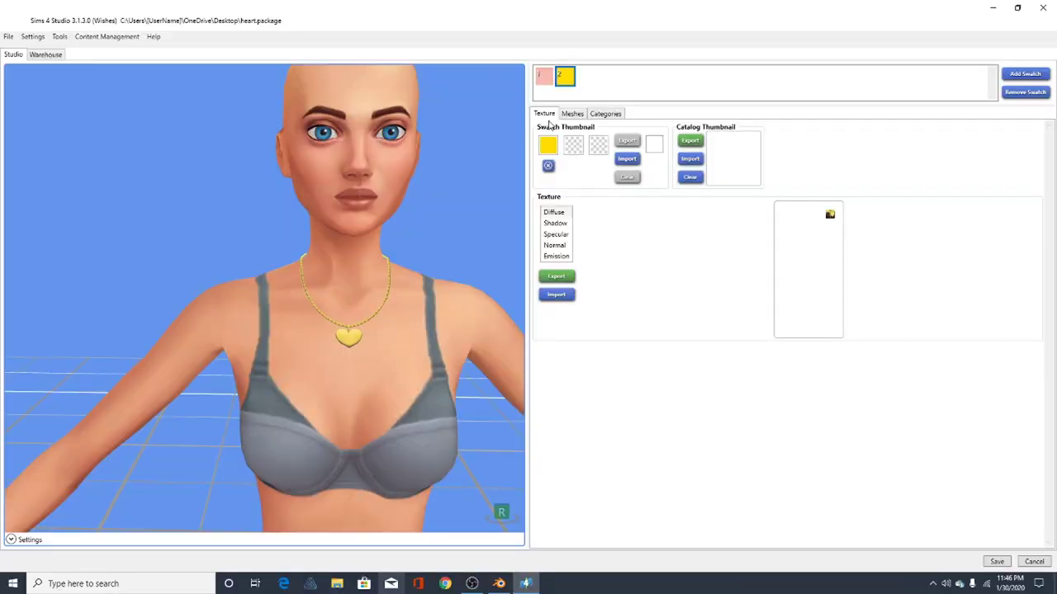
left_click(571, 114)
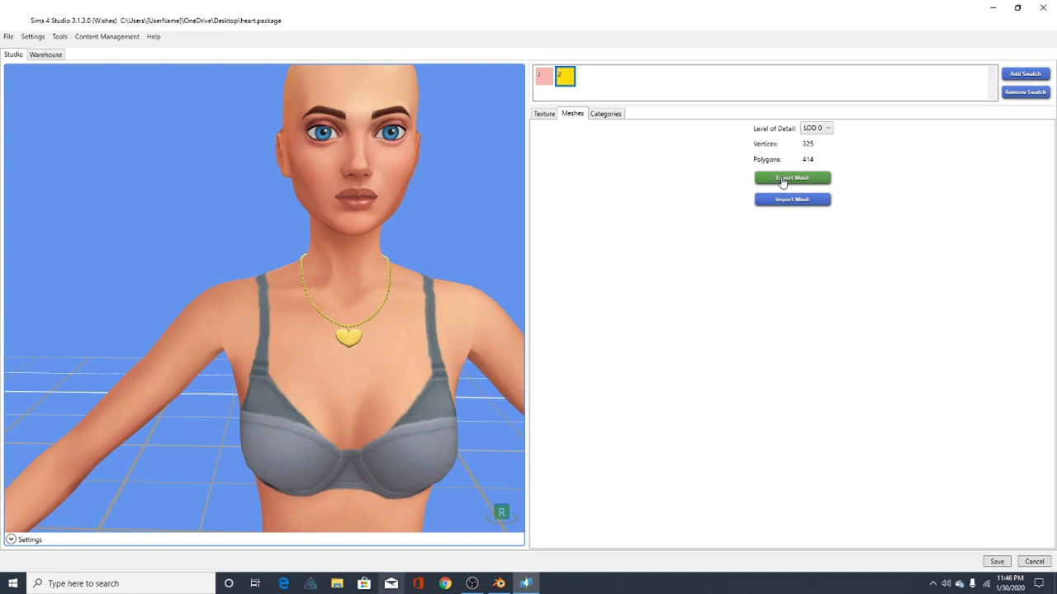
scroll(266, 289, "up", 2)
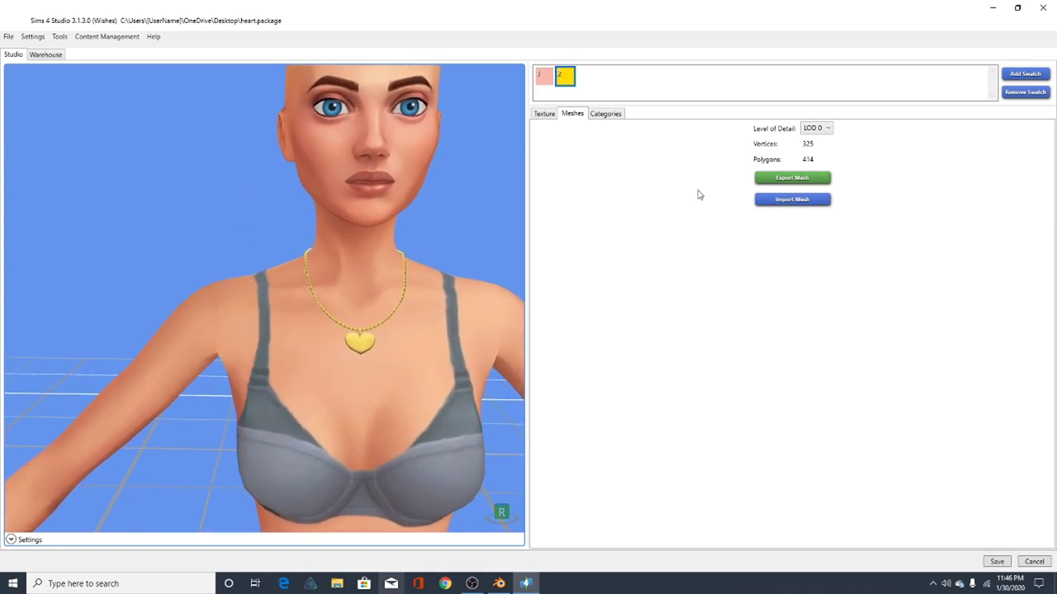
Switch to the Fendi necklace file in Blender and add a Bezier circle curve to the scene
left_click(502, 584)
middle_click_drag(283, 186, 282, 341)
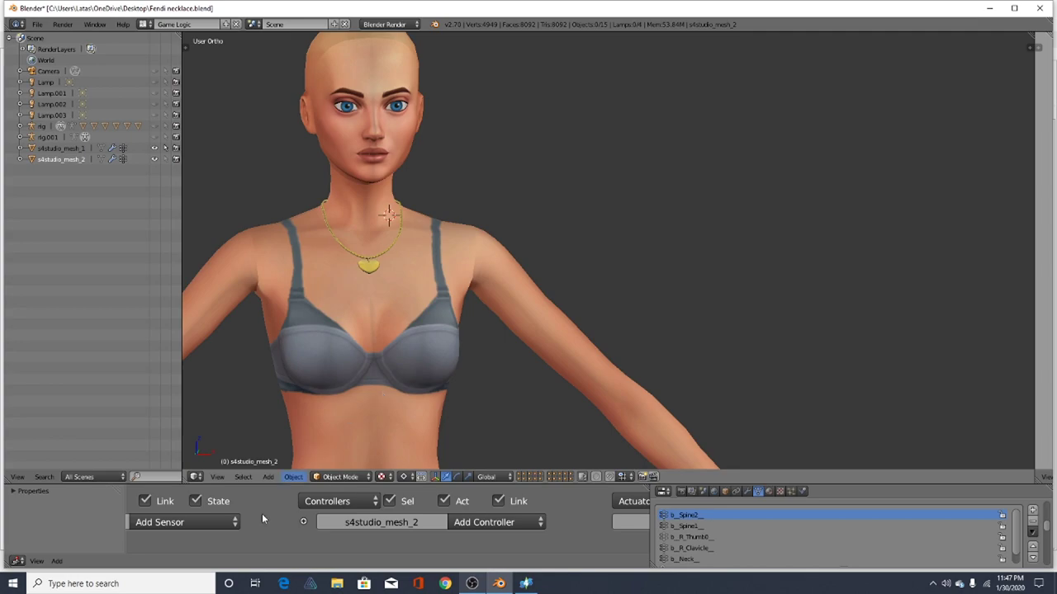
left_click(269, 478)
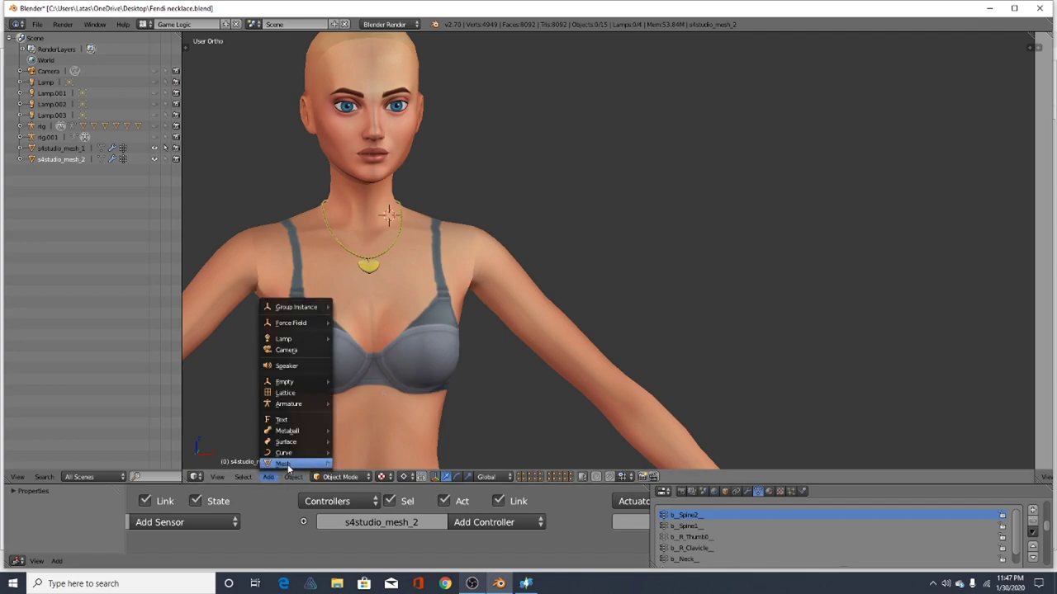
mouse_move(293, 467)
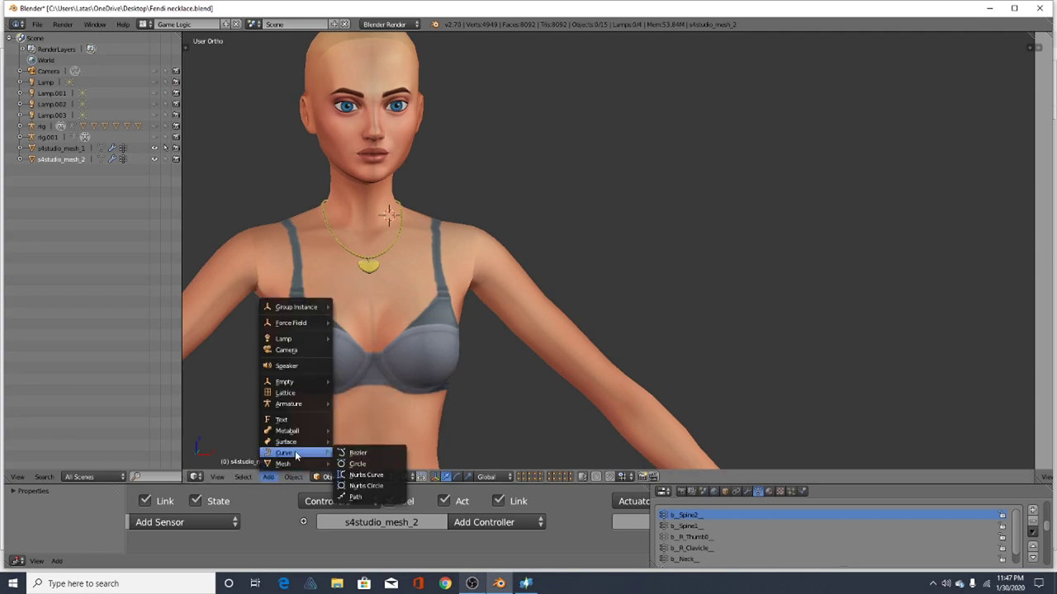
left_click(380, 465)
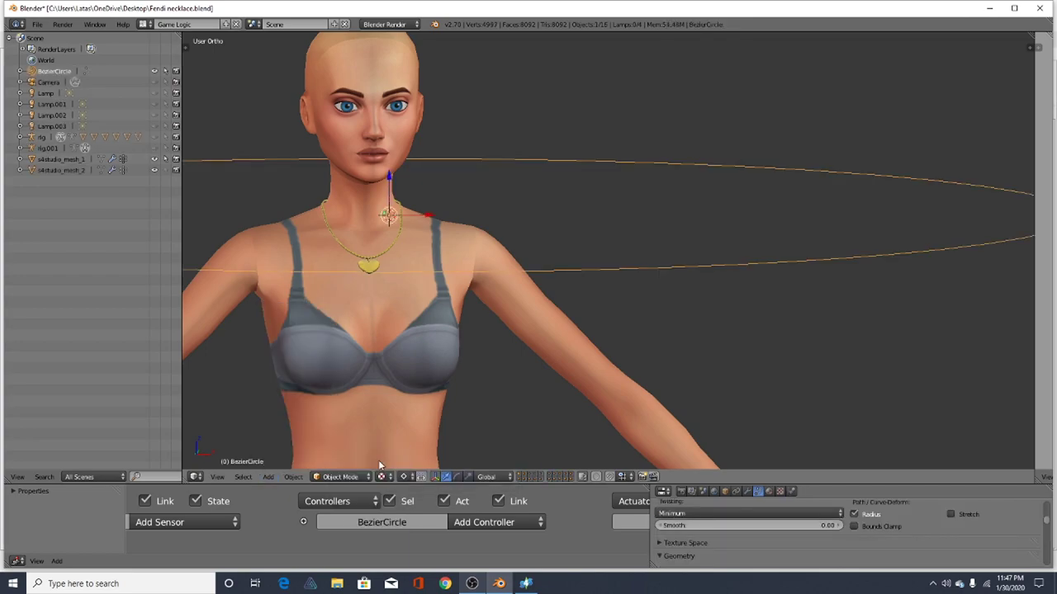
Rotate the Bezier circle from flat to a steep tilt around the figure's upper body
scroll(316, 191, "down", 6)
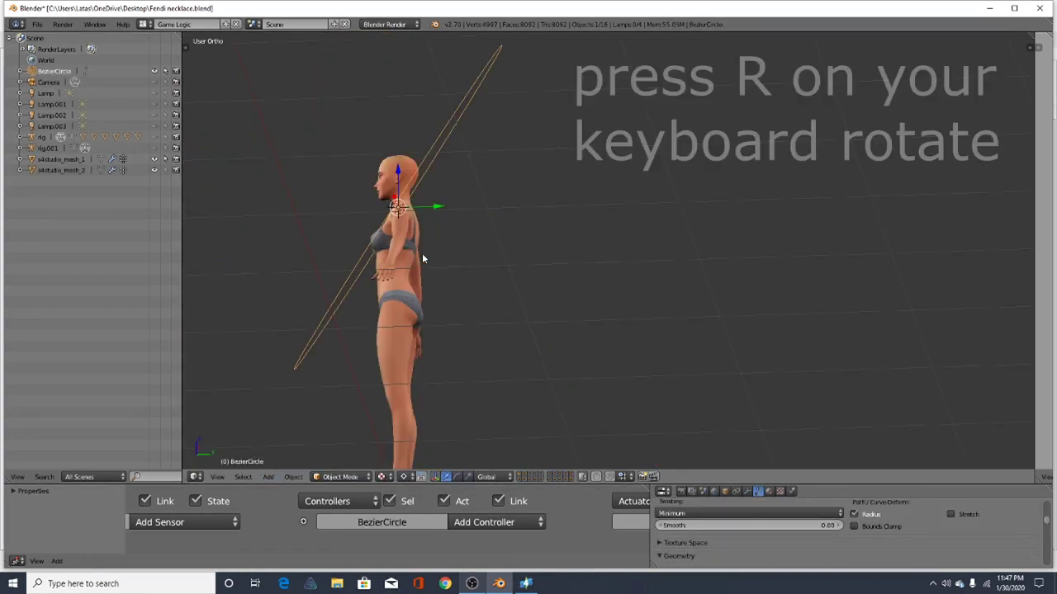
scroll(433, 251, "down", 2)
scroll(411, 195, "up", 2)
middle_click_drag(408, 153, 430, 290)
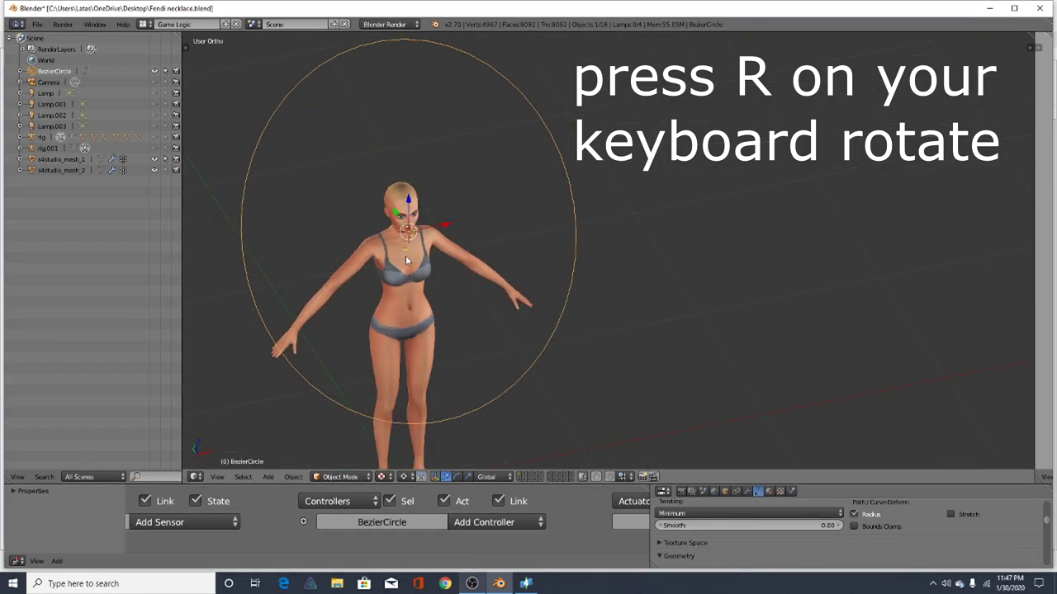
key("r")
key("z")
left_click(383, 256)
Refine the circle's tilt with a free trackball rotation
middle_click_drag(383, 261, 451, 336)
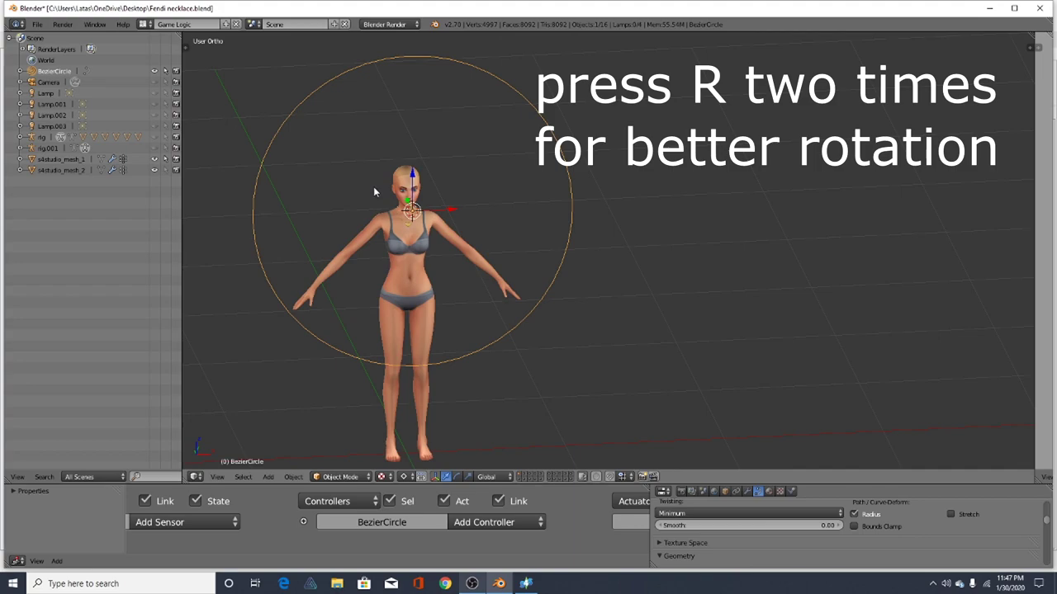
key("r")
key("r")
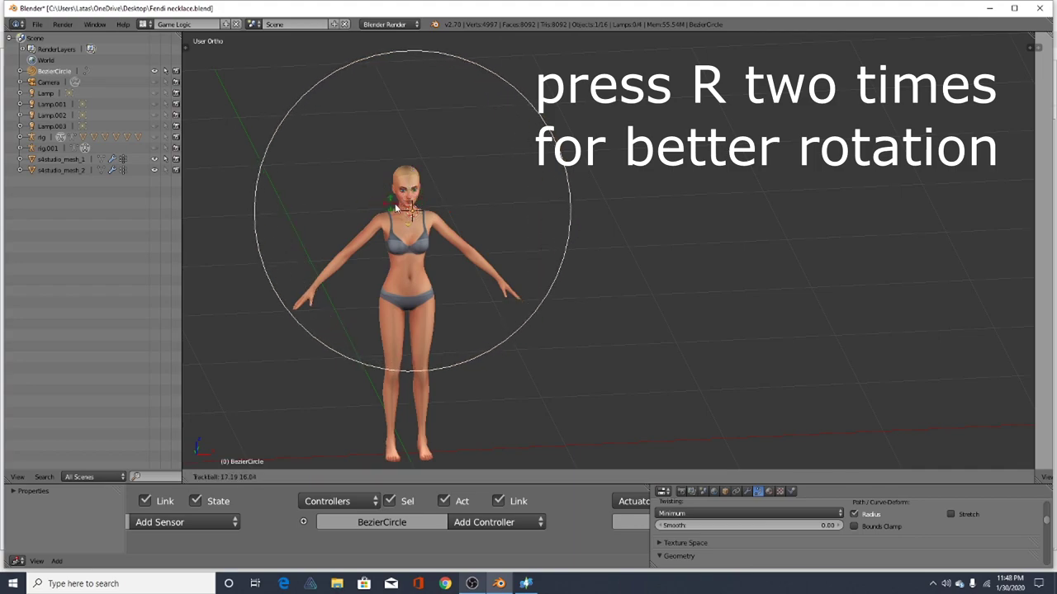
left_click(426, 217)
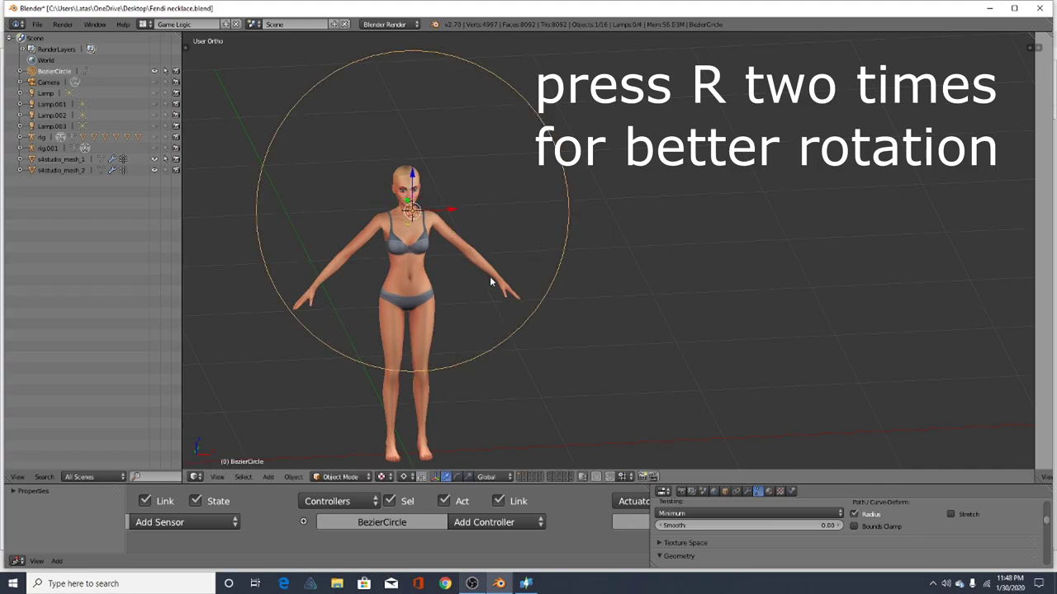
Scale the Bezier circle down in two passes until it fits closely around the figure's neck area
key("s")
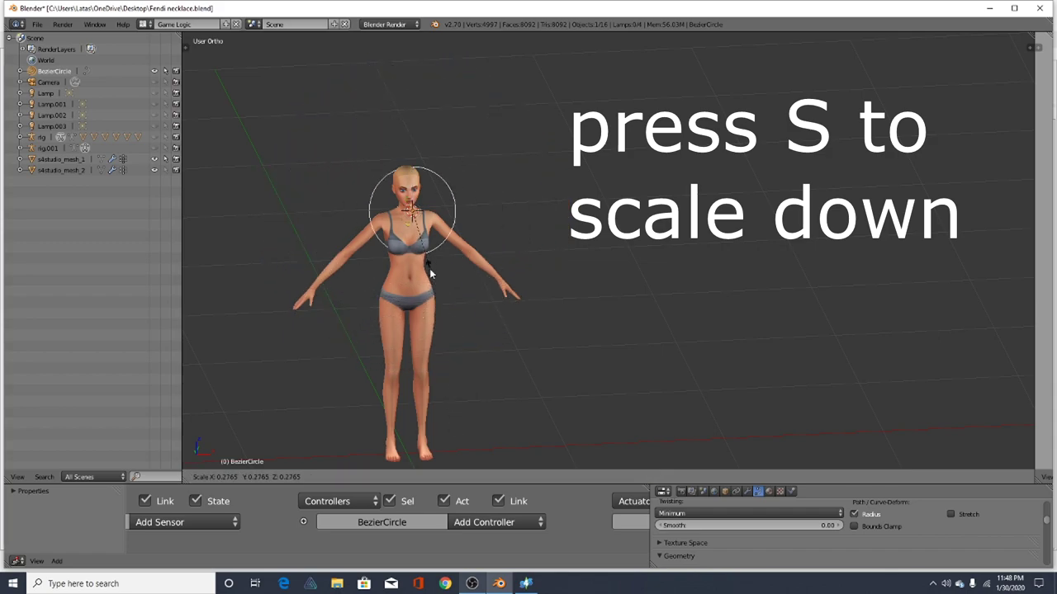
left_click(425, 236)
scroll(429, 248, "up", 7)
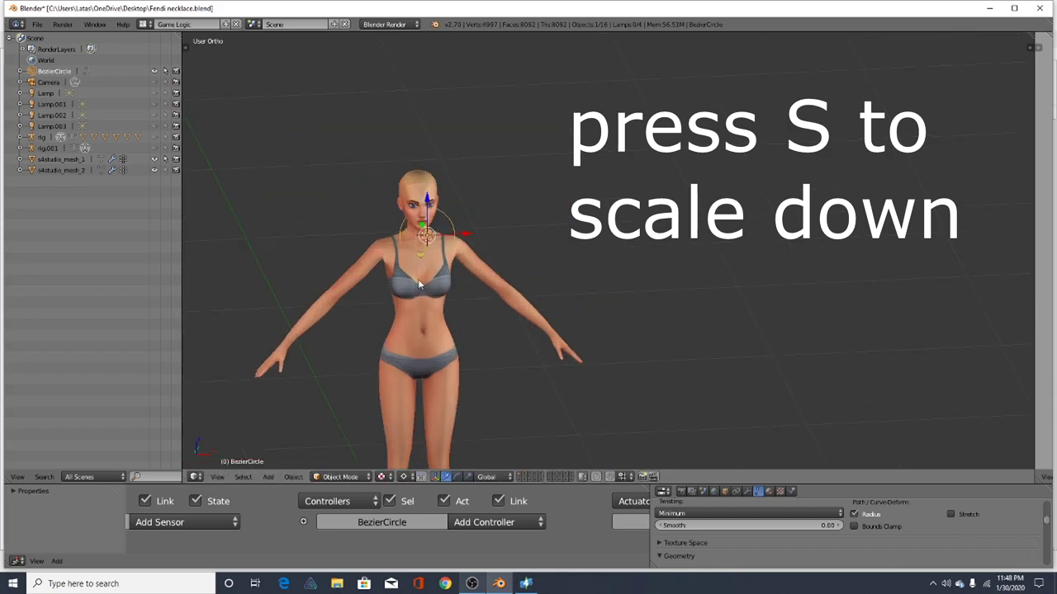
key("s")
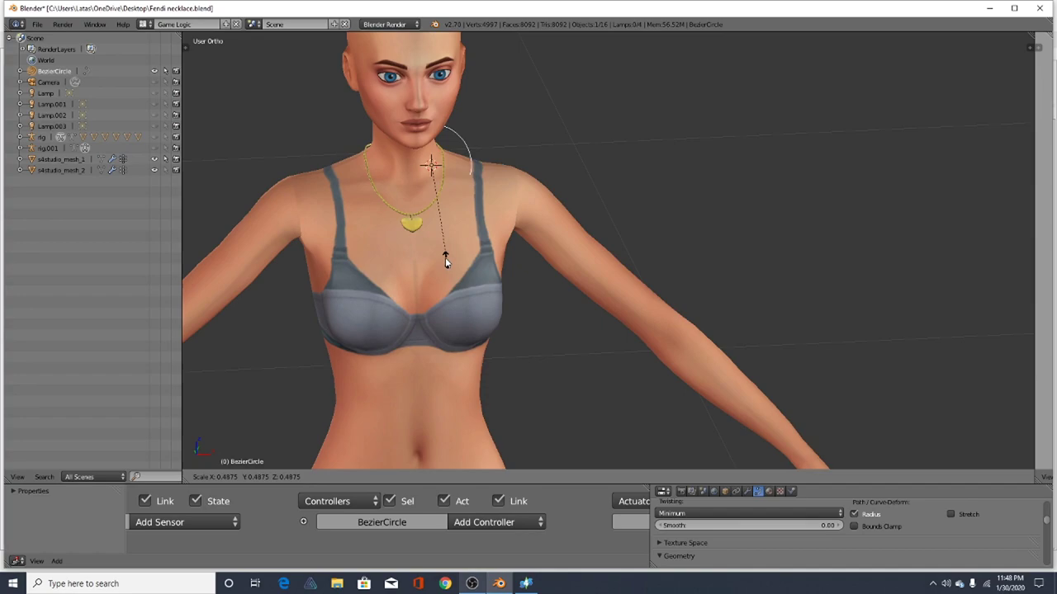
left_click(455, 295)
Resize the circle from a side view so that it loops around the neck near the gold necklace
scroll(364, 184, "up", 4)
middle_click_drag(446, 185, 370, 173)
scroll(466, 139, "up", 5)
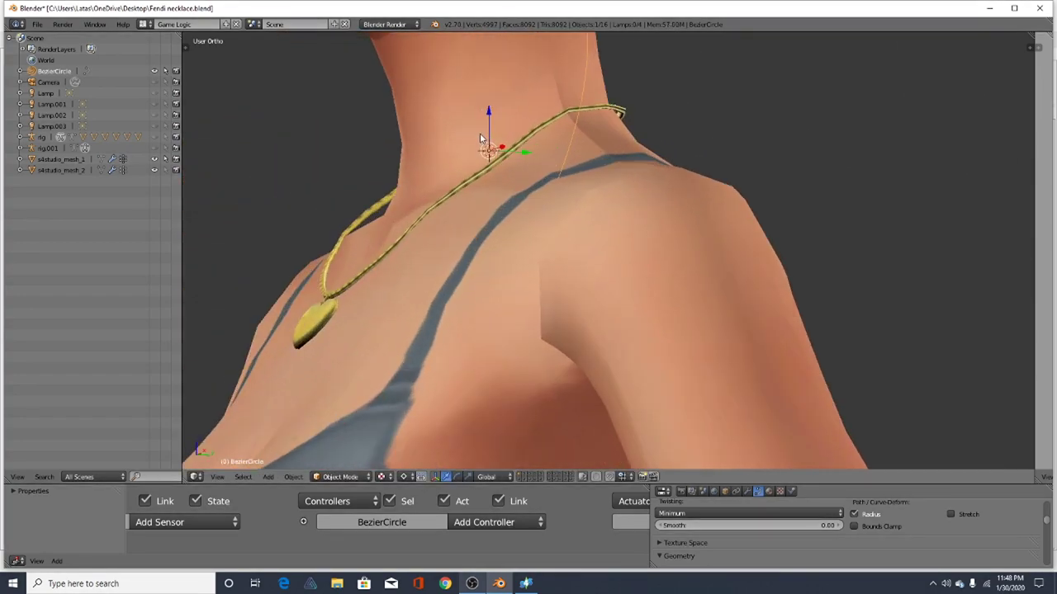
left_click(455, 161)
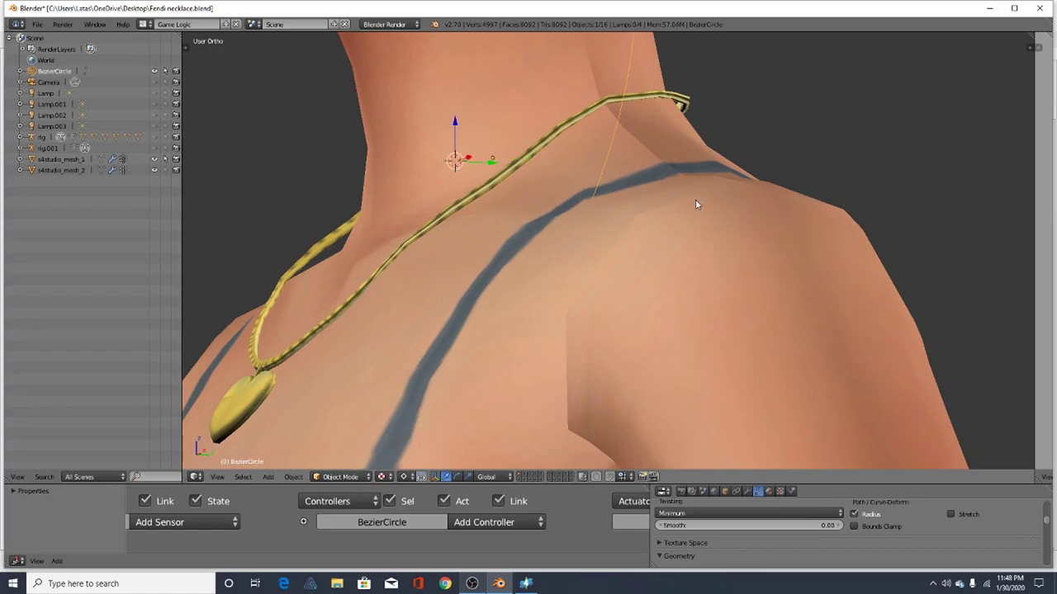
key("s")
left_click(617, 394)
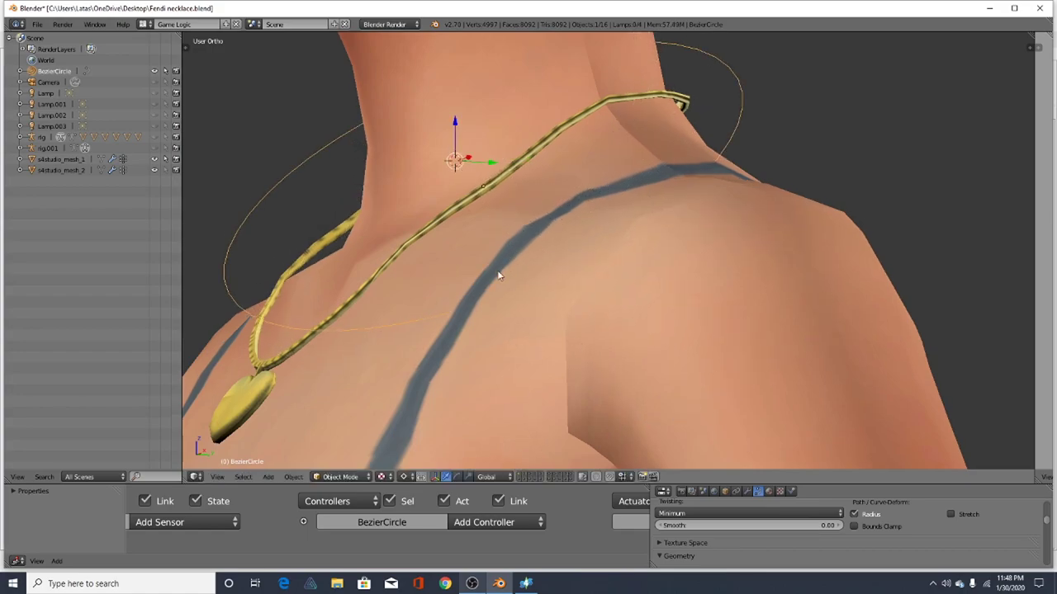
Tilt the circle with a trackball rotation to follow the necklace's slope over the chest
middle_click_drag(498, 275, 583, 281)
scroll(491, 248, "down", 5)
key("r")
key("r")
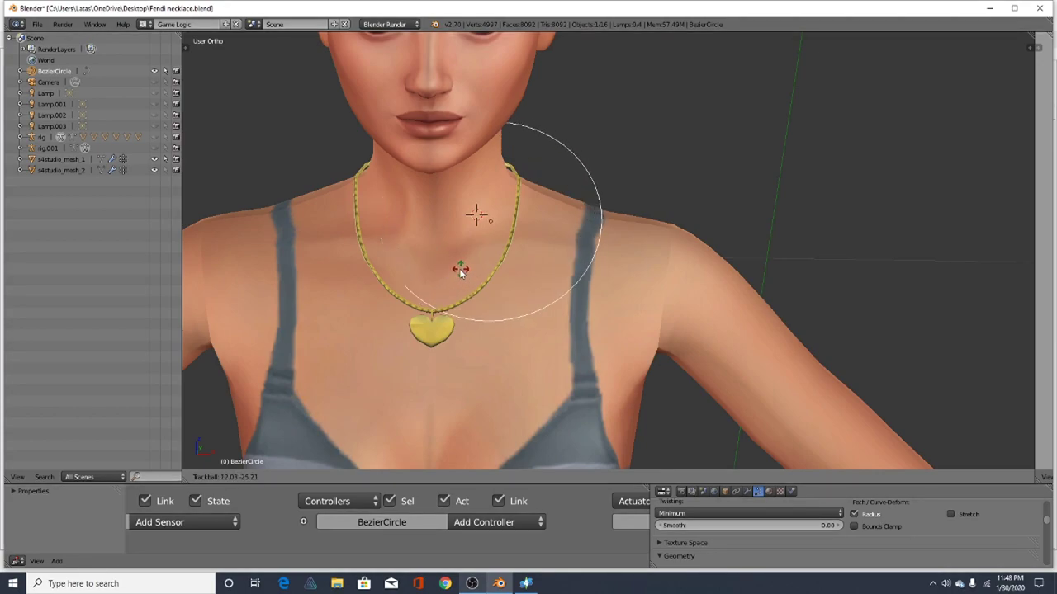
left_click(528, 268)
Move the circle sideways until it is roughly centred on the neck and the existing necklace
scroll(537, 272, "up", 2)
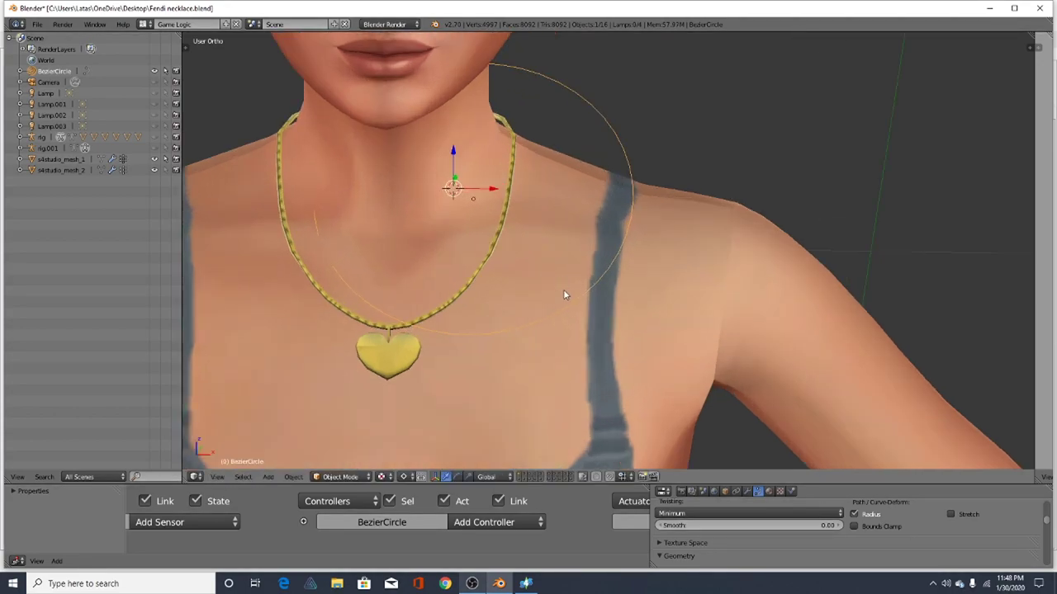
key("g")
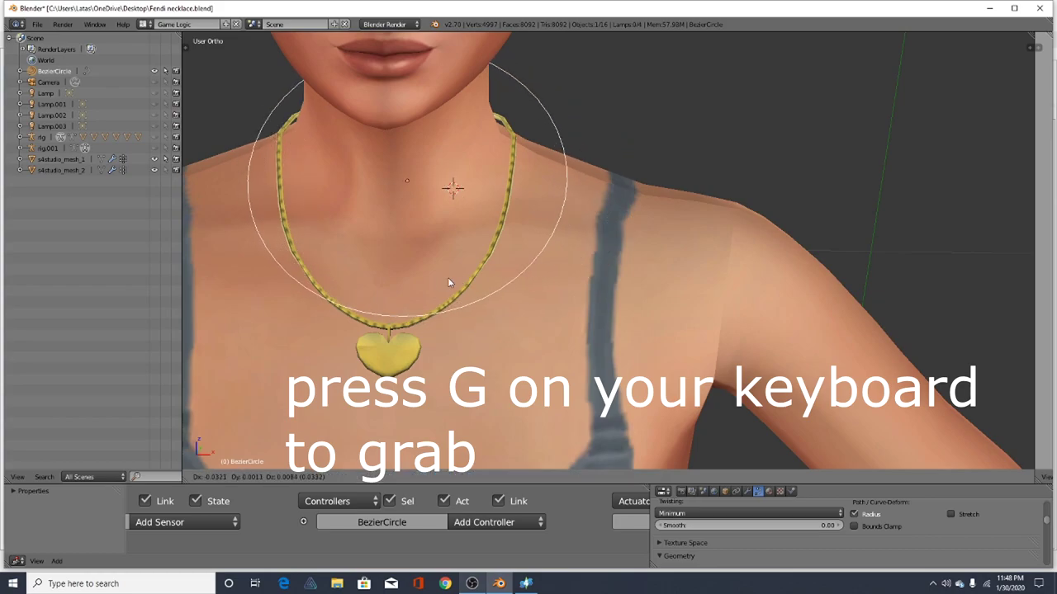
left_click(448, 277)
scroll(421, 223, "down", 3)
scroll(421, 224, "up", 2)
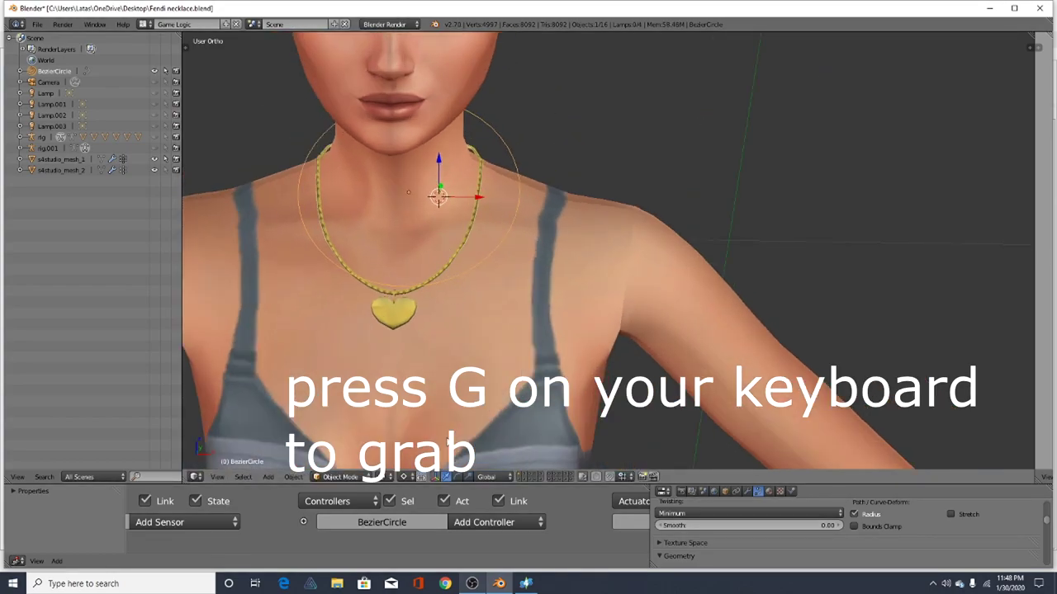
Scale the circle down to about 0.63 so it sits inside the necklace's loop
key("s")
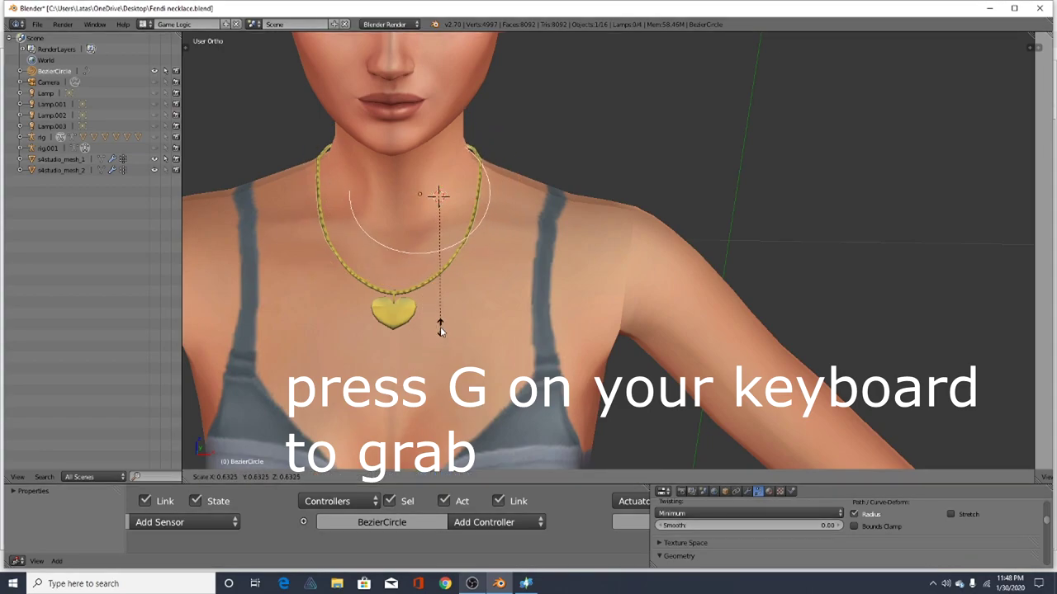
left_click(441, 329)
scroll(369, 239, "up", 2)
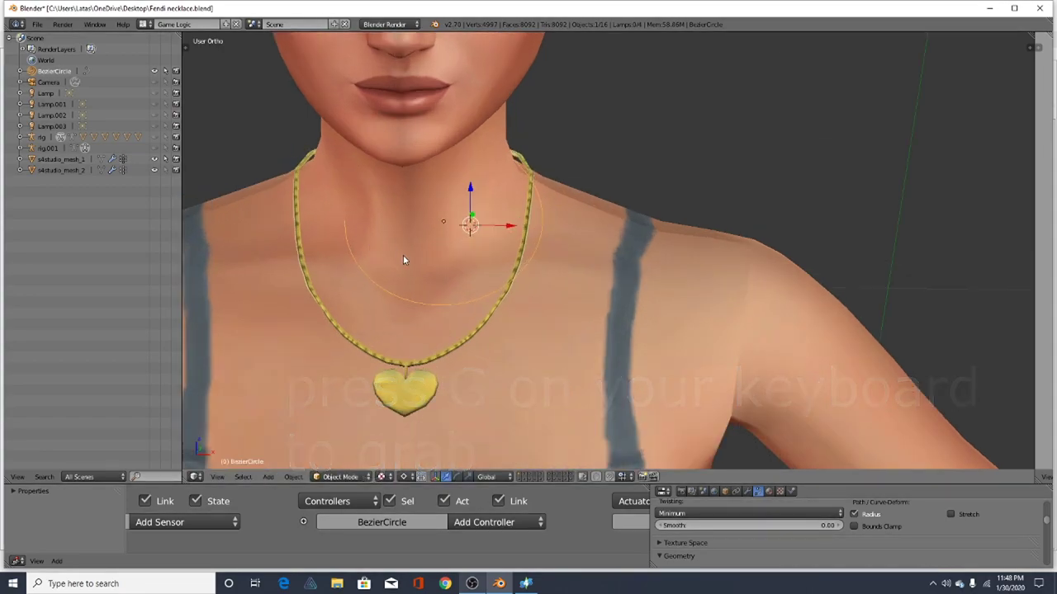
scroll(431, 306, "down", 1)
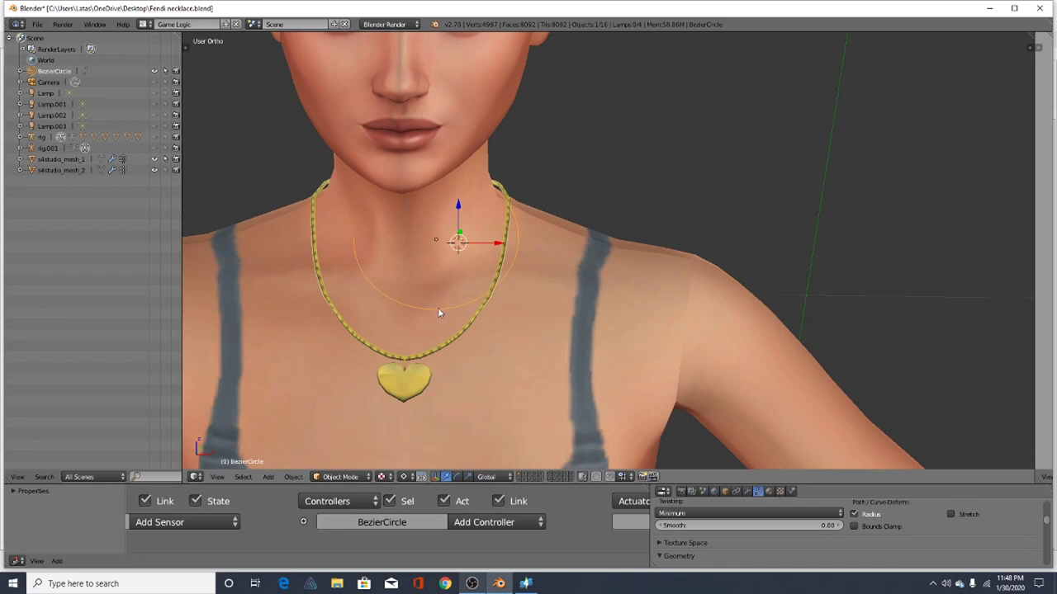
scroll(434, 314, "down", 1)
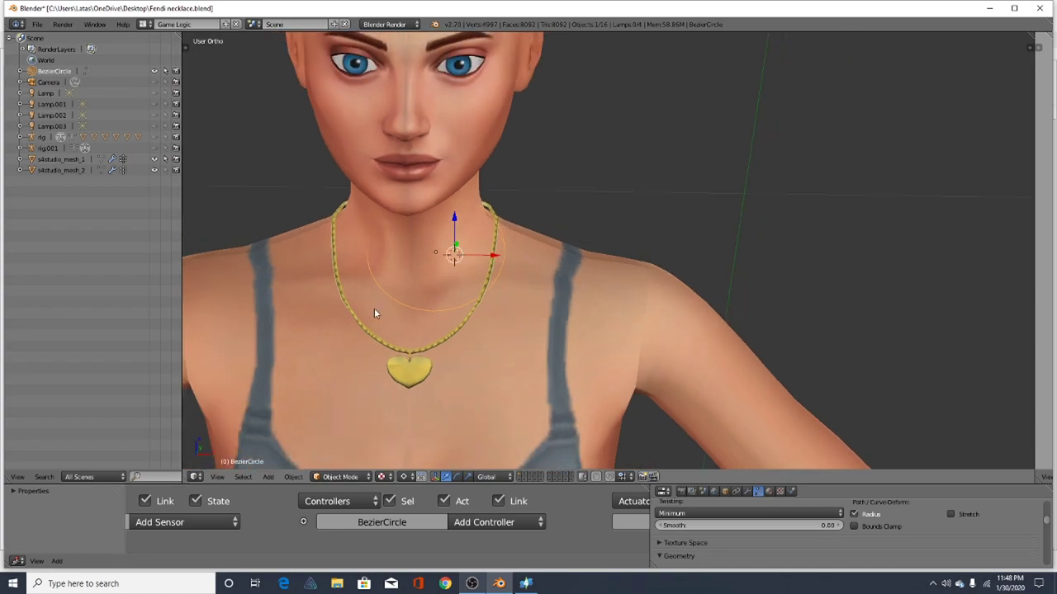
Rotate the circle in side view so its tilt matches the necklace's slope
middle_click_drag(374, 308, 484, 287)
scroll(425, 284, "up", 3)
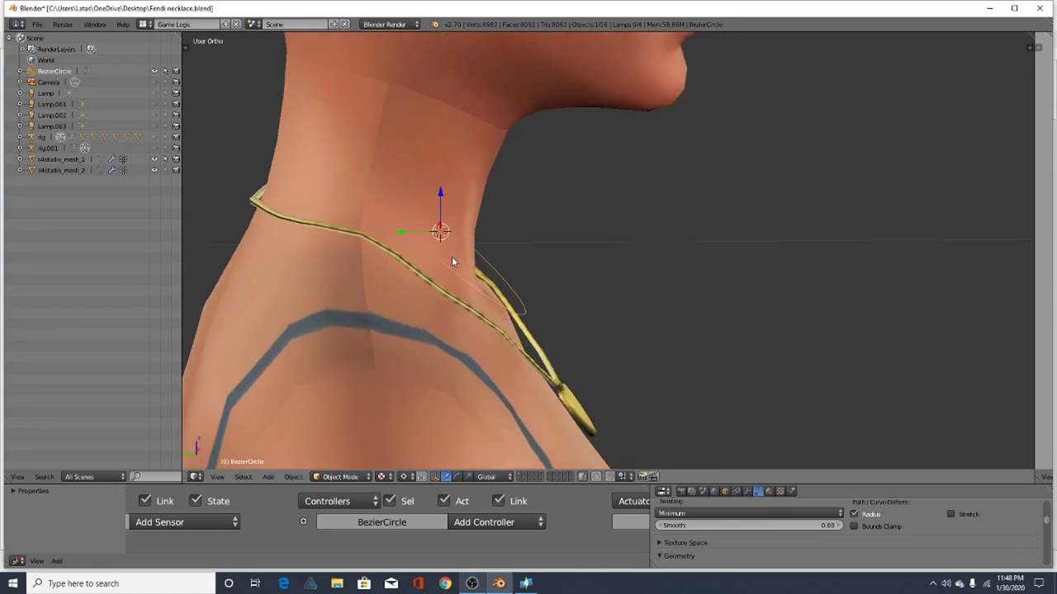
key("r")
left_click(611, 321)
middle_click_drag(611, 321, 447, 240)
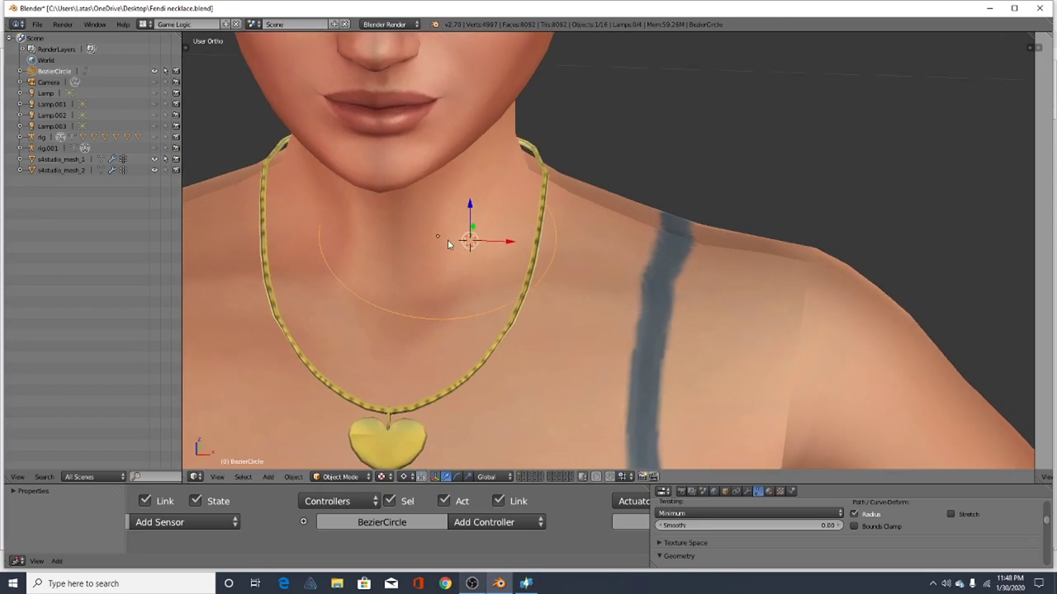
Move the circle sideways to centre it on the neck and scale it up to about the gold necklace's width
key("g")
left_click(425, 232)
left_click(424, 232)
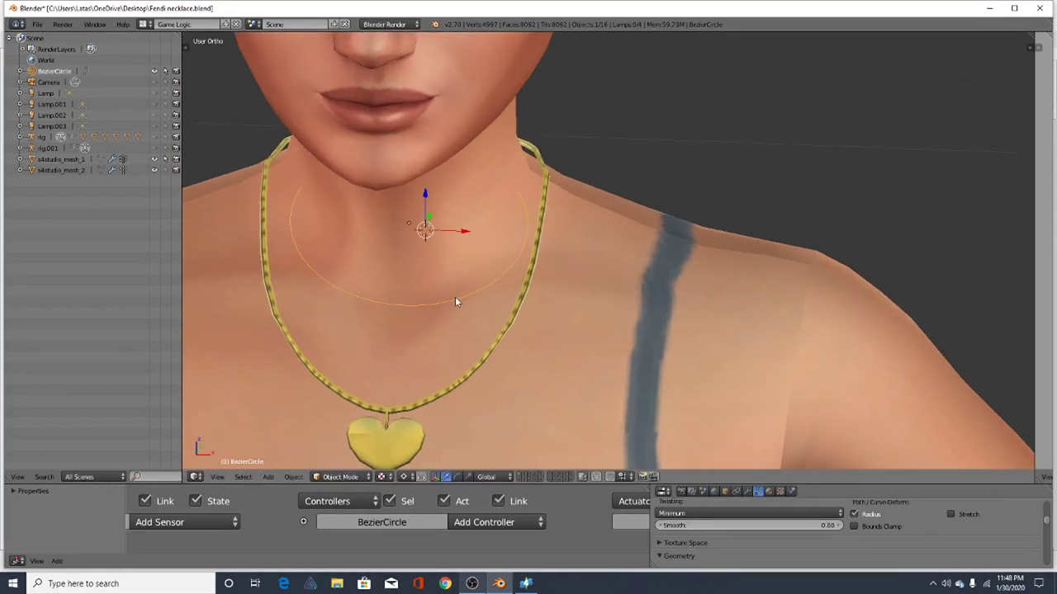
key("s")
left_click(463, 43)
Move the circle backward in side view so that it wraps around both the front and back of the neck
middle_click_drag(618, 187, 489, 169)
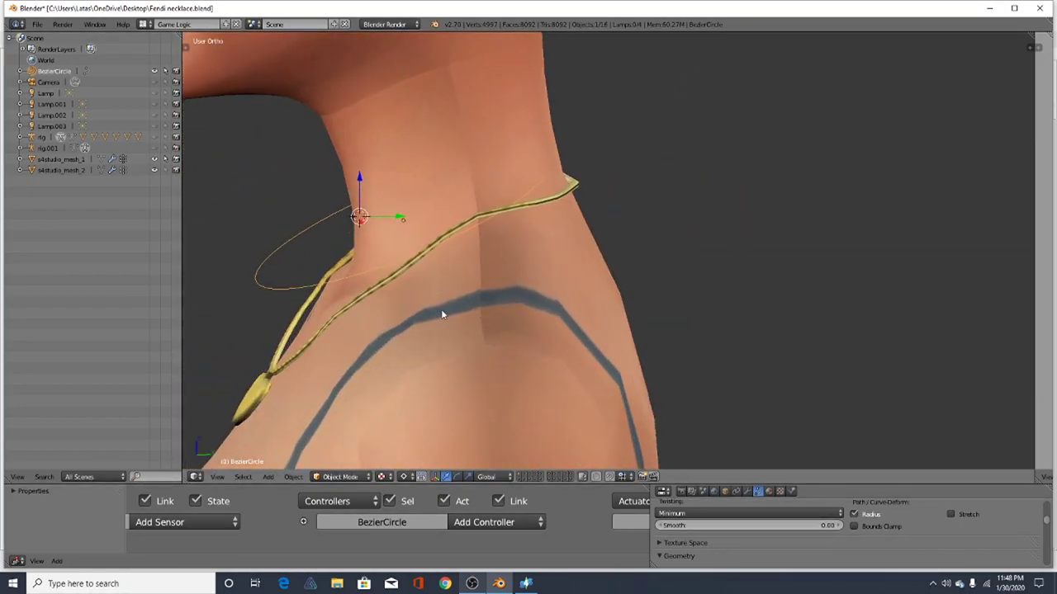
key("g")
left_click(461, 288)
scroll(459, 270, "up", 1)
scroll(458, 272, "down", 2)
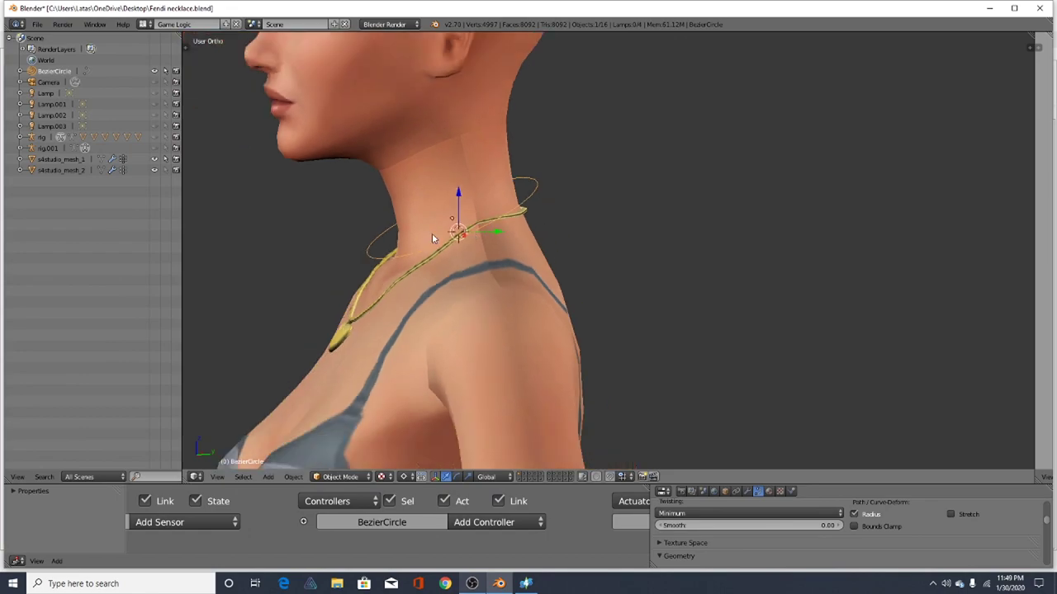
Shift the circle slightly sideways in front view to centre it over the gold necklace
middle_click_drag(432, 233, 522, 236)
key("s")
right_click(547, 383)
middle_click_drag(487, 122, 437, 153)
scroll(513, 249, "up", 3)
key("g")
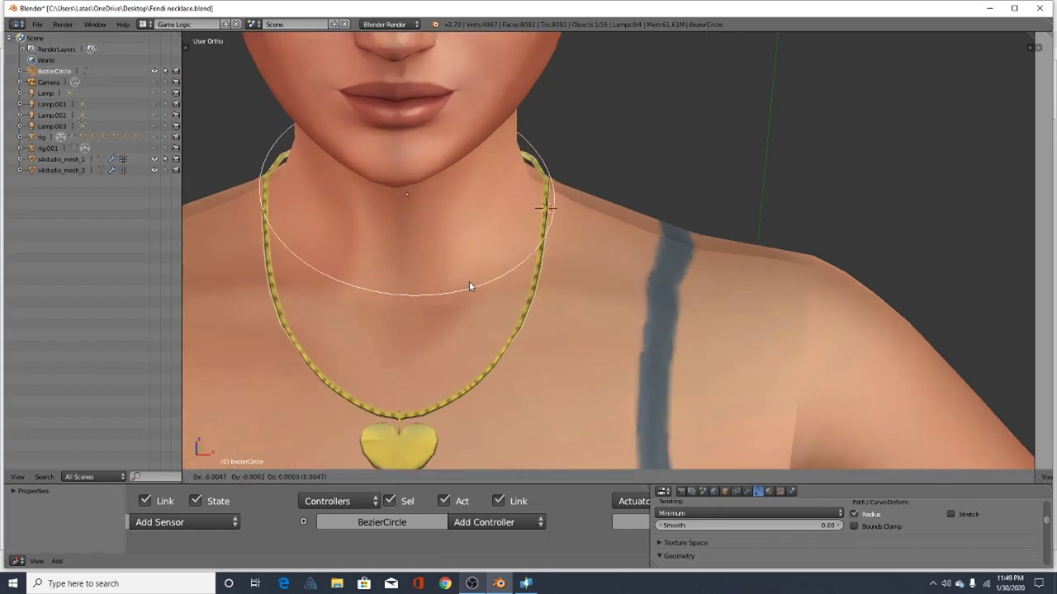
left_click(469, 282)
Tilt the circle slightly with a trackball rotation to level it around the neck, and check it from the side
left_click(427, 222)
key("r")
key("r")
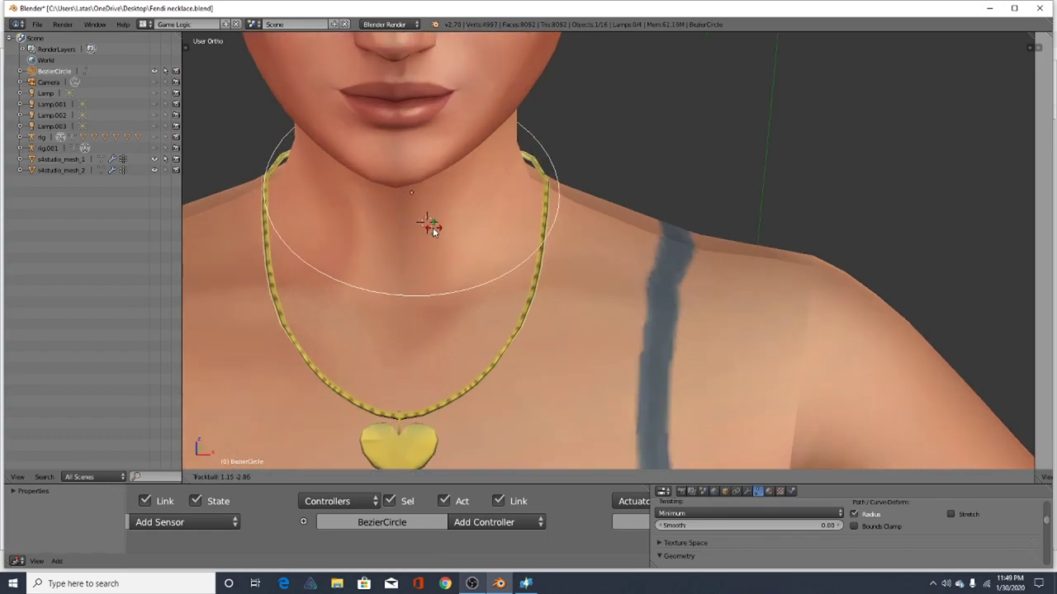
left_click(430, 227)
scroll(421, 187, "down", 3)
middle_click_drag(416, 250, 461, 234)
scroll(442, 241, "up", 2)
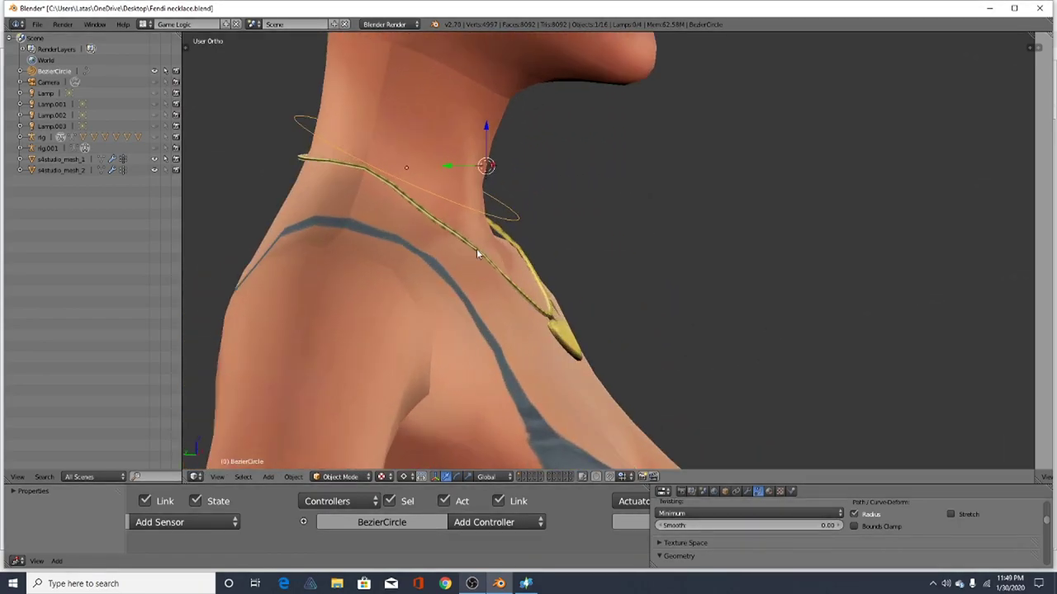
middle_click_drag(489, 259, 486, 319)
scroll(409, 174, "up", 1)
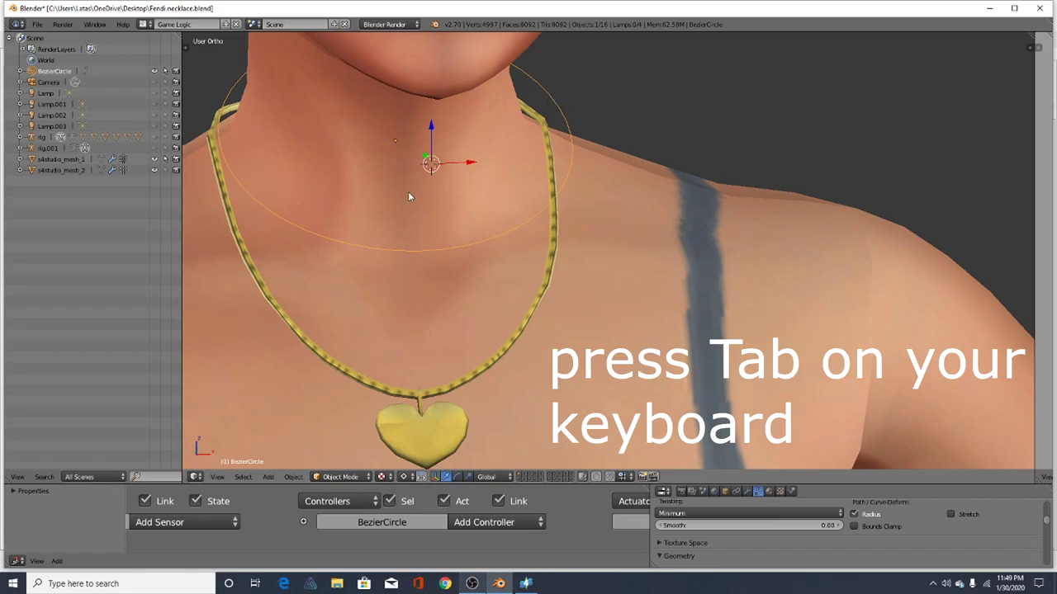
Put the Bezier circle into Edit Mode
key("Tab")
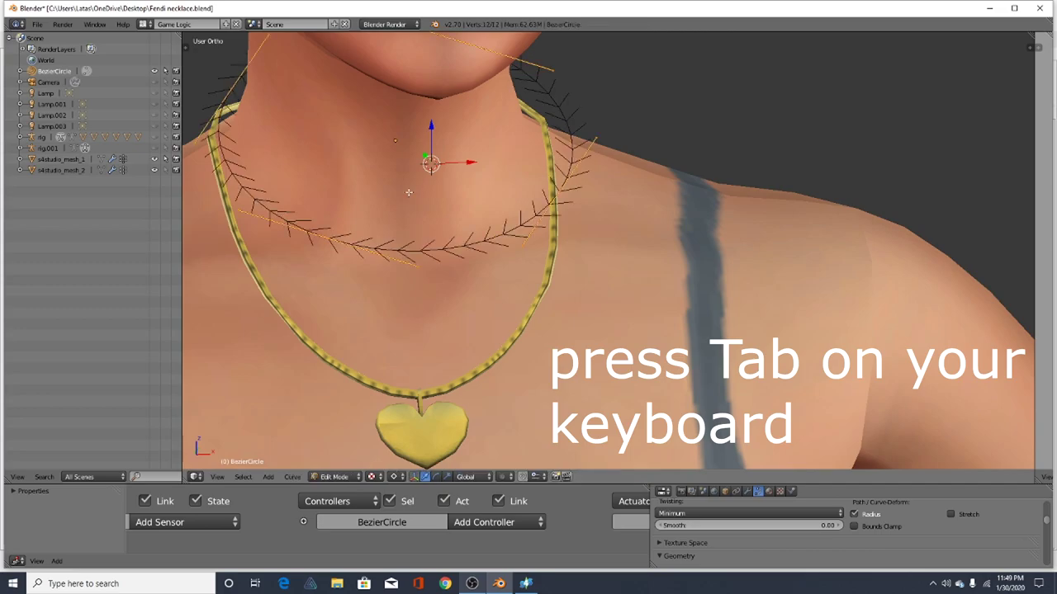
left_click(334, 477)
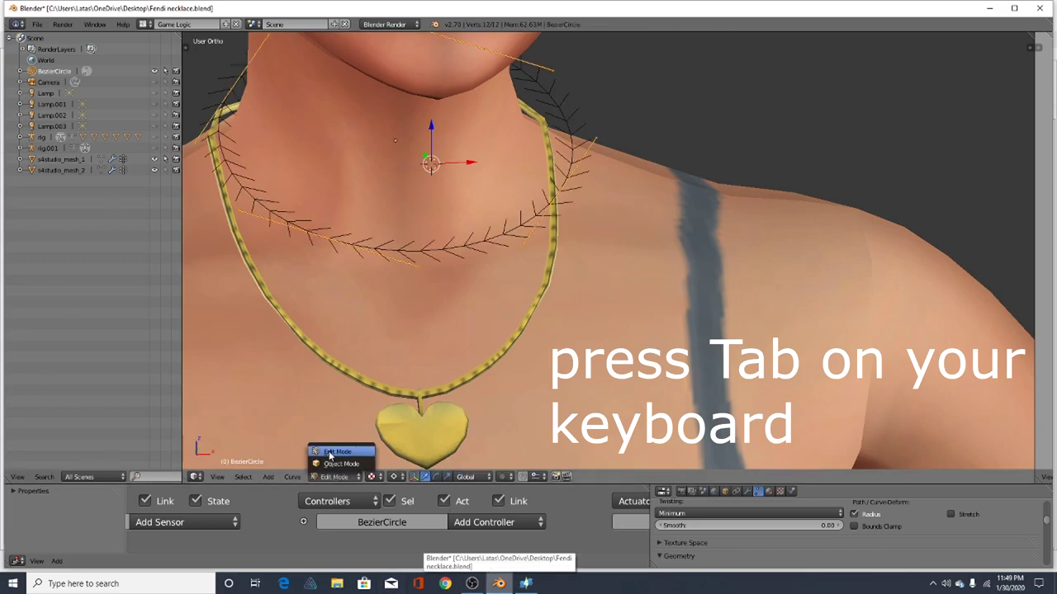
left_click(329, 453)
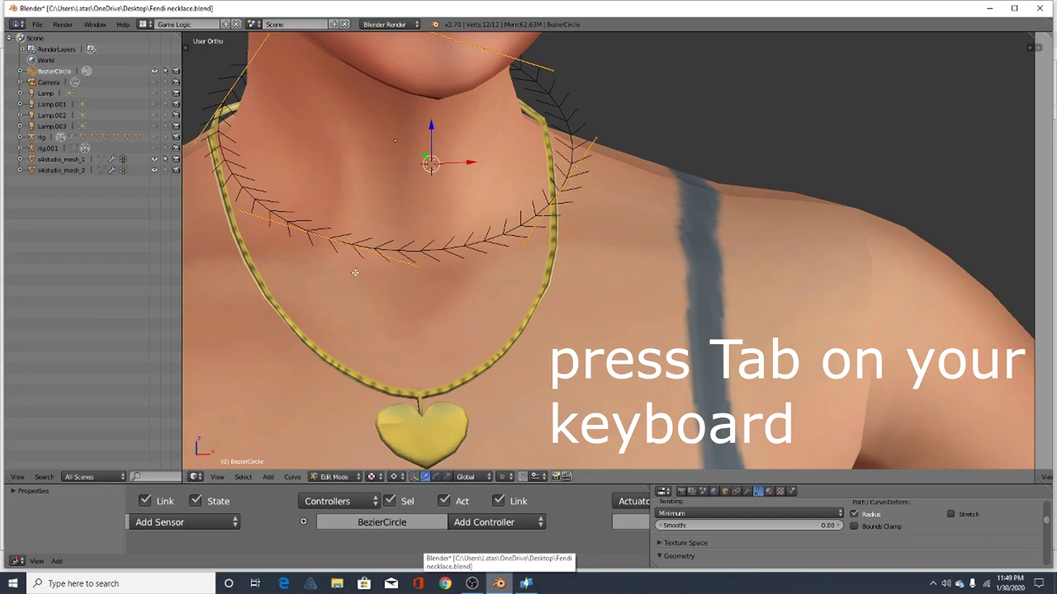
Pull the circle's front control point down the chest to just above the heart pendant
scroll(355, 272, "down", 1)
middle_click_drag(354, 234, 415, 236)
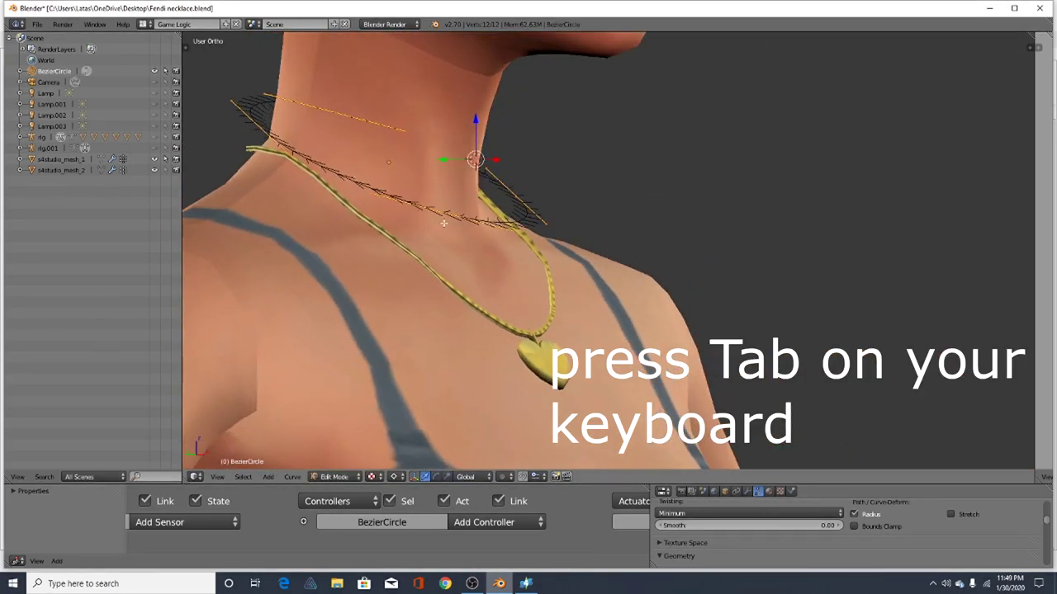
right_click(448, 215)
key("g")
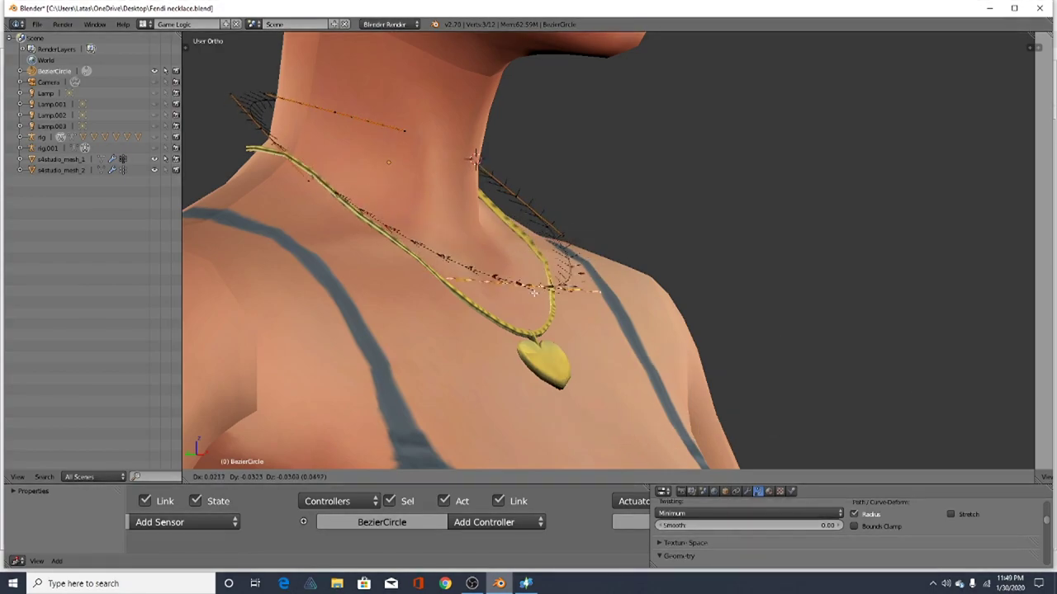
left_click(532, 318)
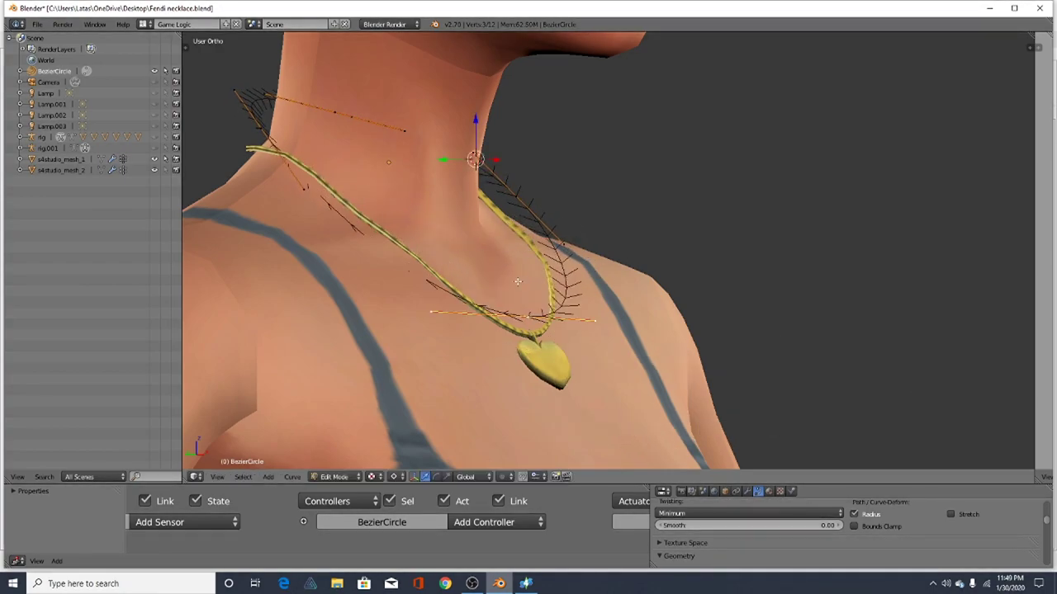
Adjust the front control point's handle in side view so the curve's front follows the slope of the chest
scroll(517, 281, "down", 1)
middle_click_drag(450, 244, 389, 258)
key("g")
left_click(406, 162)
middle_click_drag(573, 283, 317, 264)
key("g")
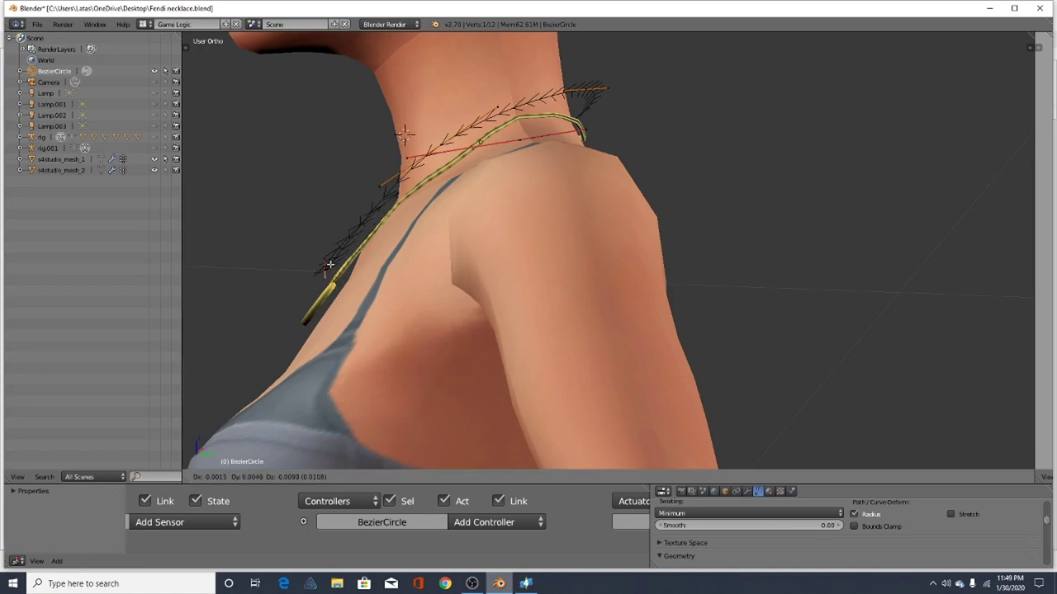
left_click(334, 263)
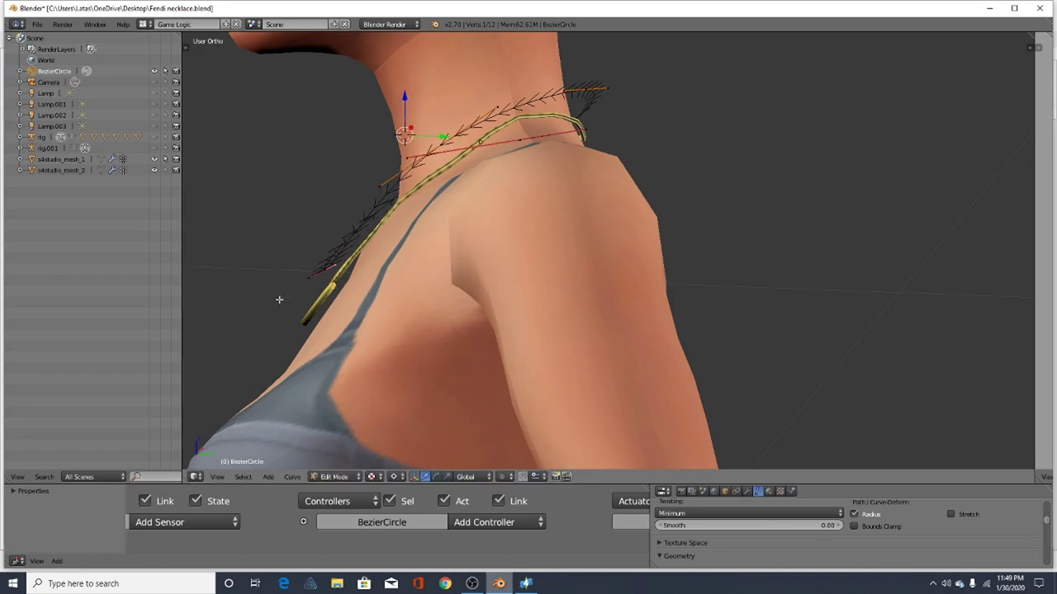
Move the front control point onto the gold chain directly above the heart pendant
middle_click_drag(278, 300, 354, 292)
scroll(355, 292, "down", 1)
scroll(534, 296, "down", 2)
scroll(222, 225, "up", 2)
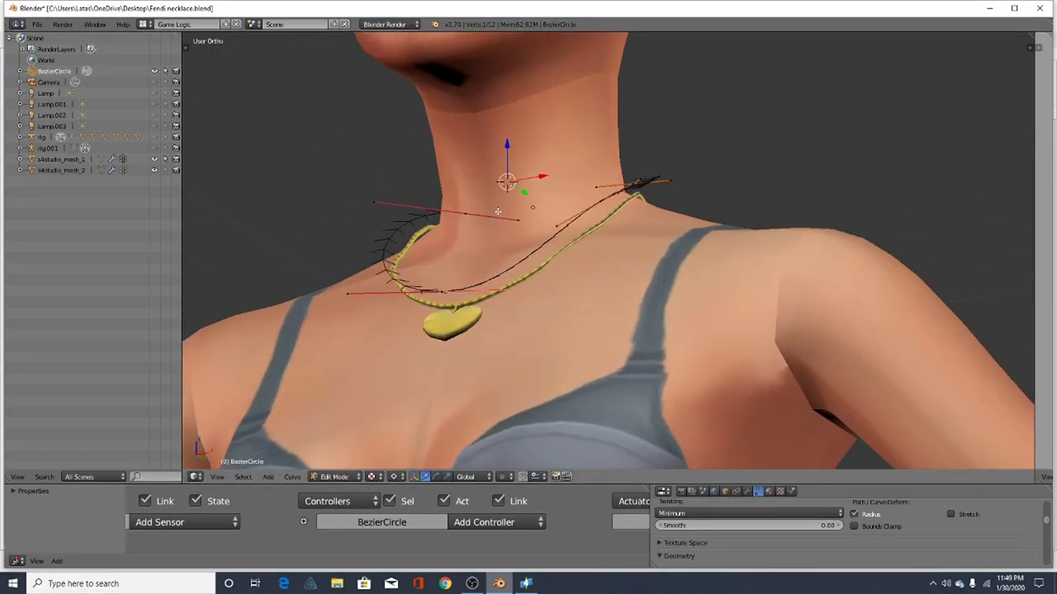
key("g")
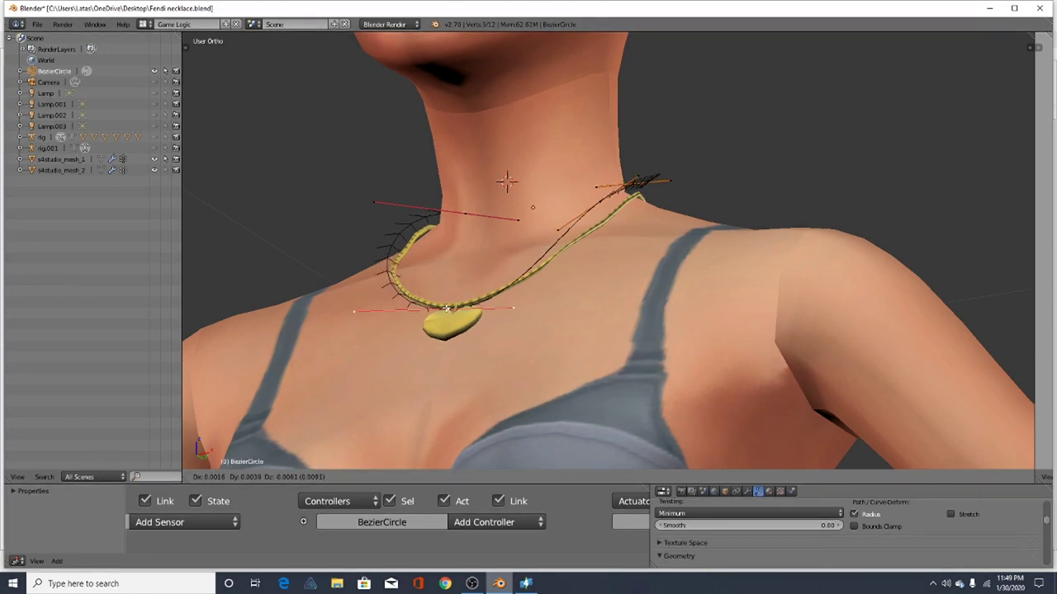
left_click(507, 182)
Reposition one end of the front control point's handle so the curve follows the chain on both sides of the pendant
middle_click_drag(507, 181, 491, 321)
key("g")
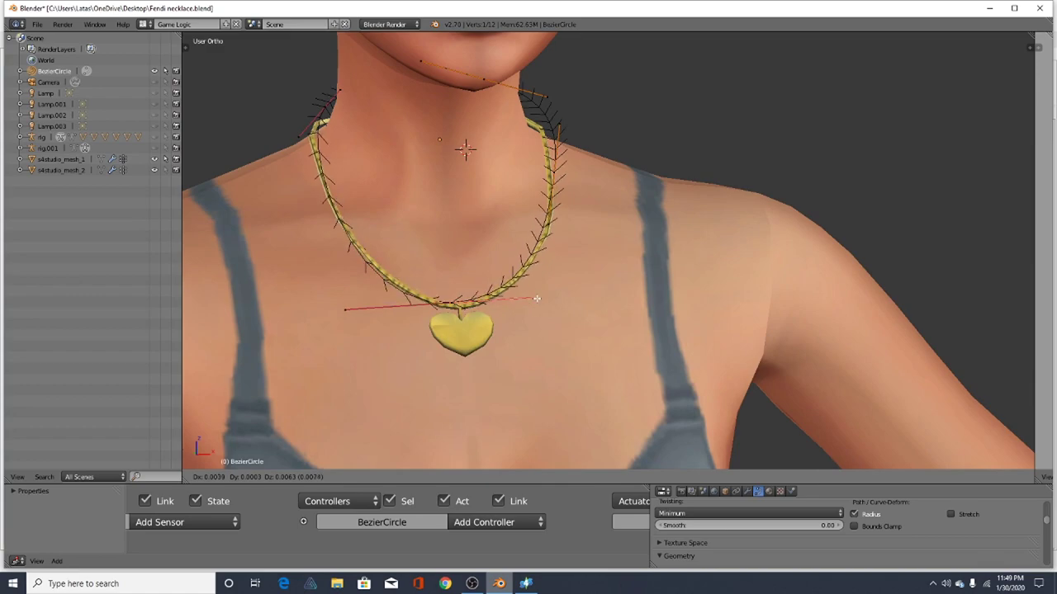
left_click(535, 309)
scroll(484, 208, "down", 2)
scroll(396, 271, "up", 4)
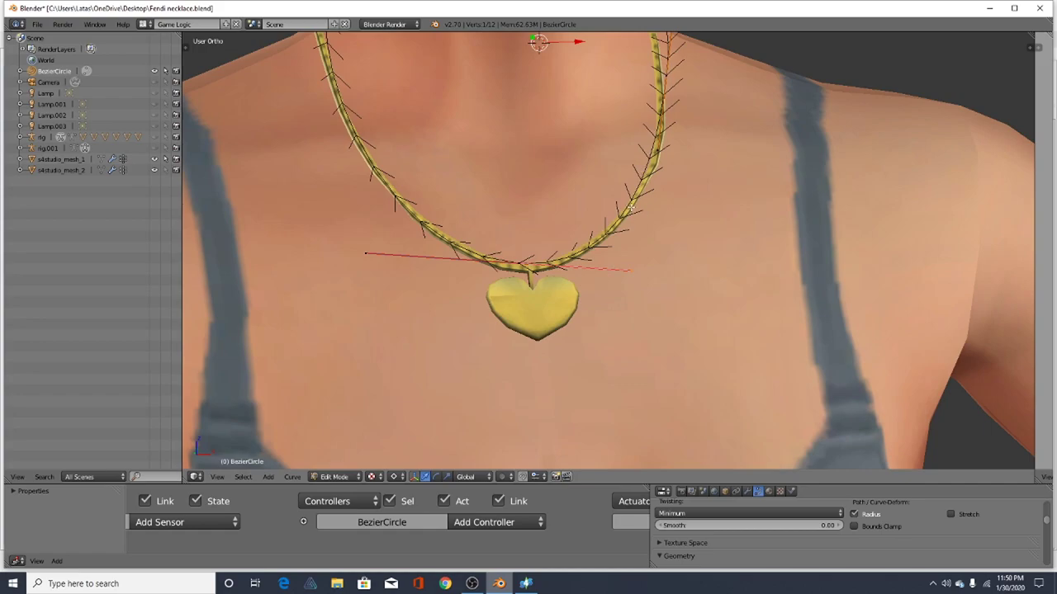
scroll(336, 200, "down", 4)
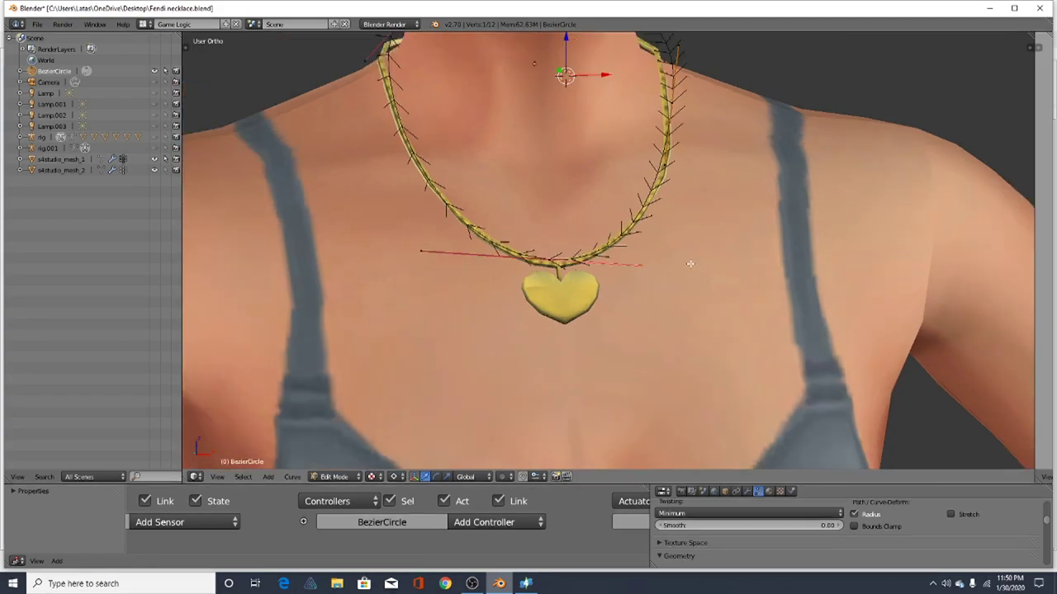
Move the control point on the model's right side of the neck down onto the gold chain
middle_click_drag(336, 200, 394, 118)
middle_click_drag(518, 251, 369, 77)
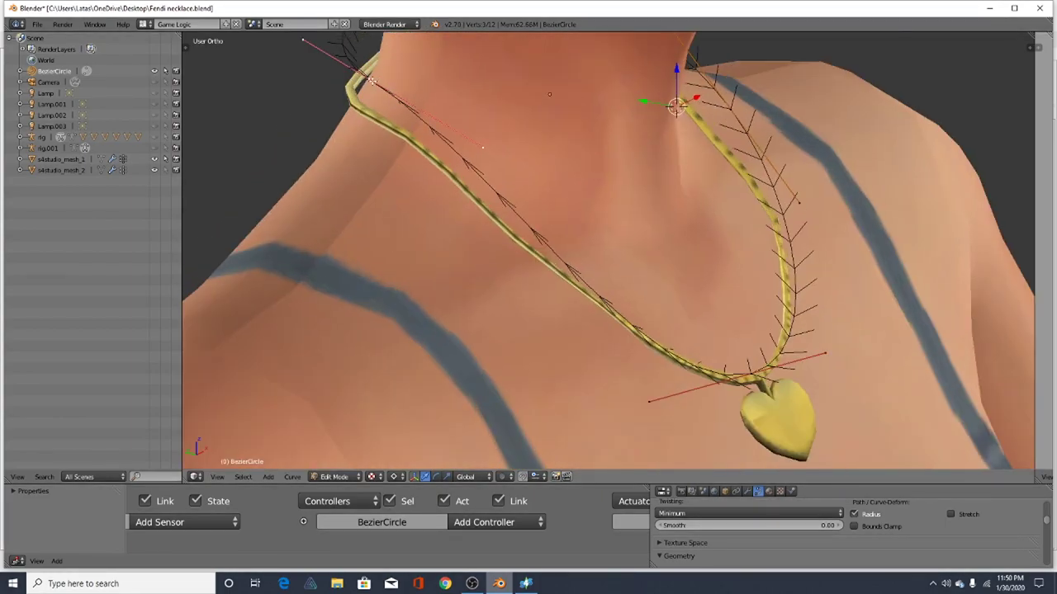
key("g")
left_click(367, 107)
scroll(305, 151, "down", 3)
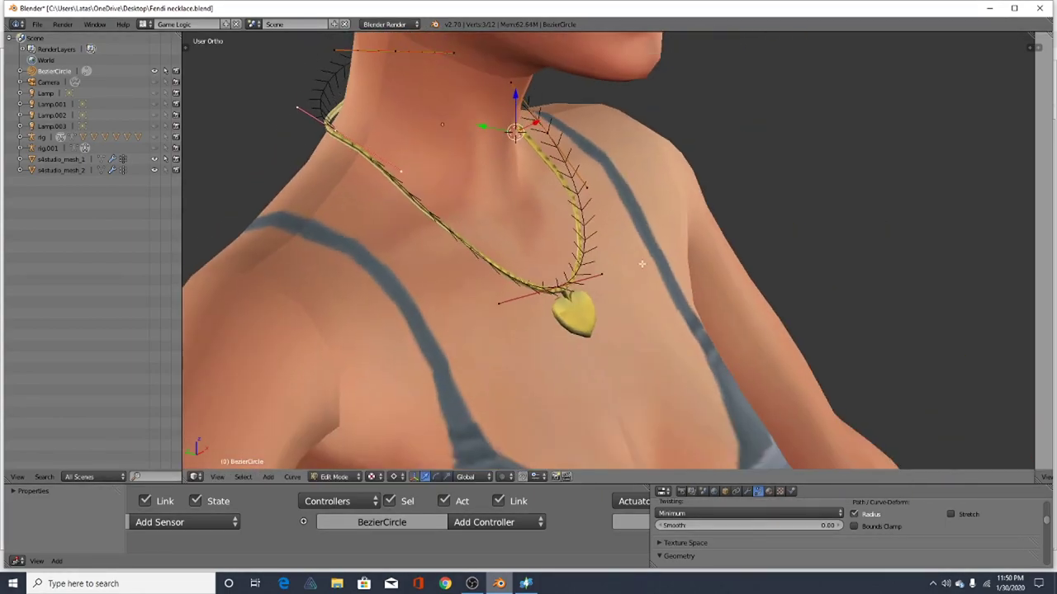
Pull the control point on the model's left side and its handle inward onto the gold chain
middle_click_drag(677, 170, 583, 149)
scroll(581, 150, "up", 2)
right_click_drag(573, 127, 556, 118)
left_click(553, 117)
right_click_drag(564, 212, 555, 207)
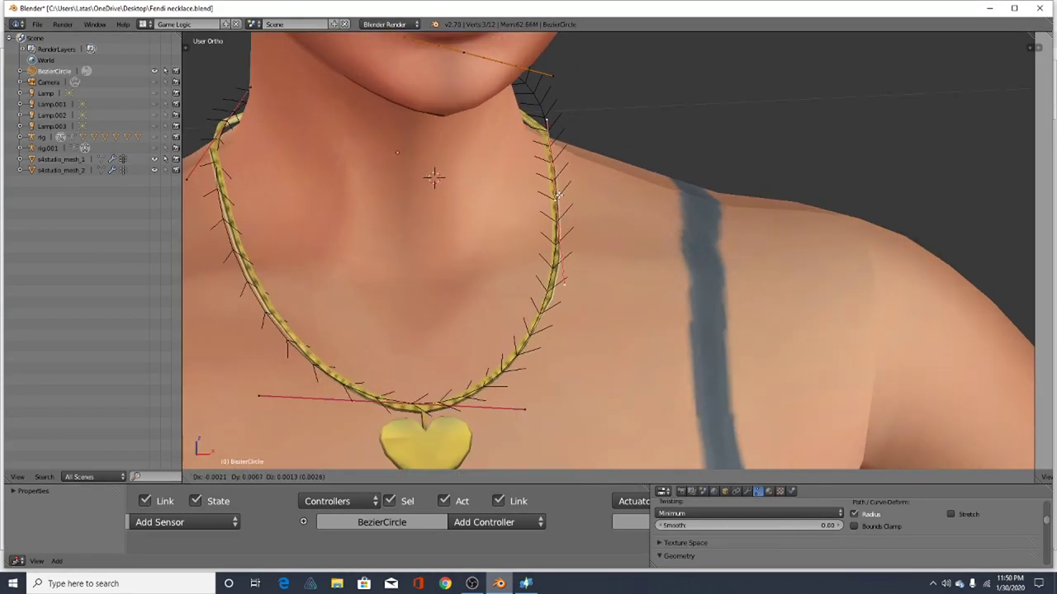
left_click(553, 205)
Lower the nape control point and the model's left-side control point onto the gold chain
scroll(520, 211, "down", 2)
middle_click_drag(522, 233, 674, 119)
right_click_drag(674, 119, 664, 155)
left_click(663, 156)
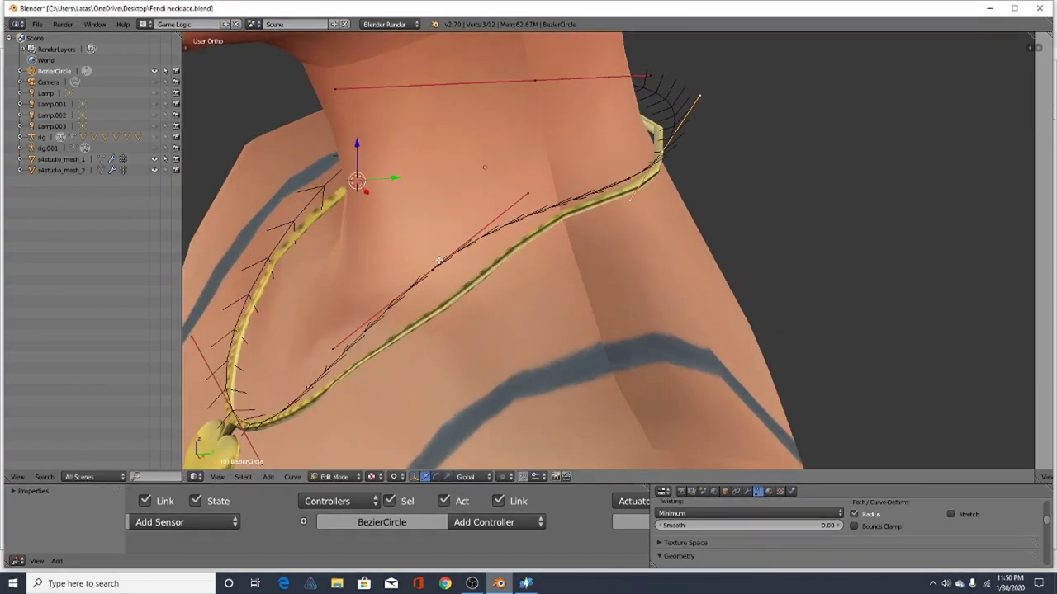
key("g")
left_click(450, 286)
Level the nape control point's handle and move the point down onto the back of the chain
scroll(397, 287, "down", 2)
middle_click_drag(397, 287, 491, 322)
scroll(501, 345, "up", 2)
middle_click_drag(419, 385, 592, 312)
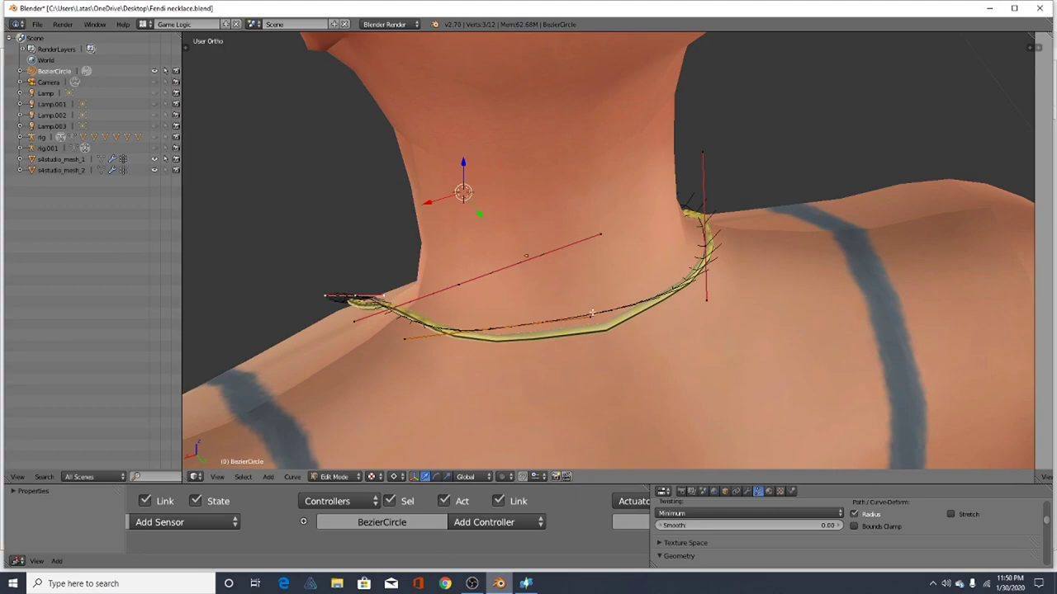
key("g")
left_click(592, 336)
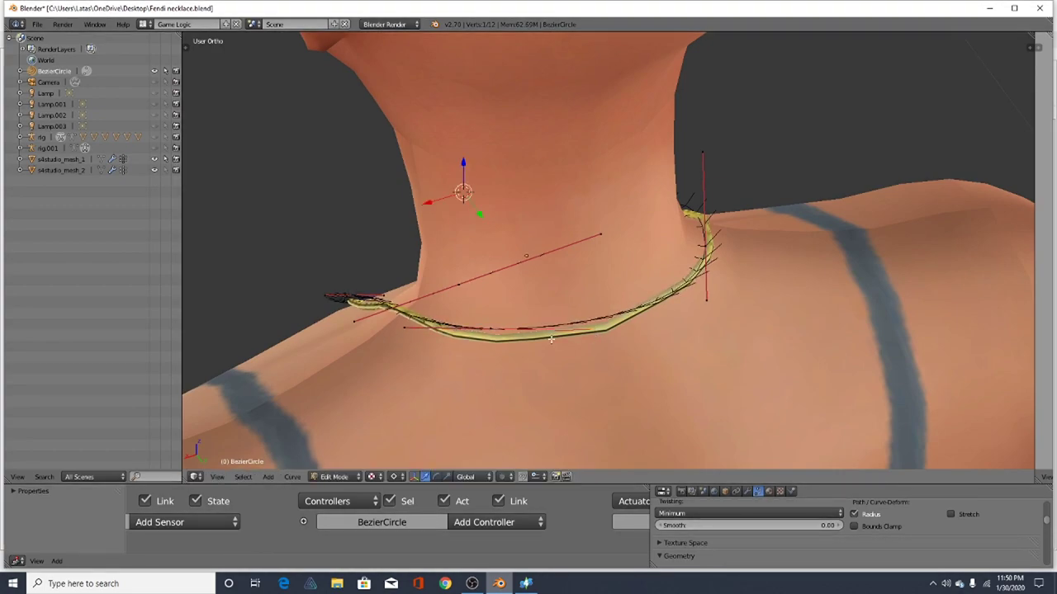
right_click(487, 330)
key("g")
left_click(505, 329)
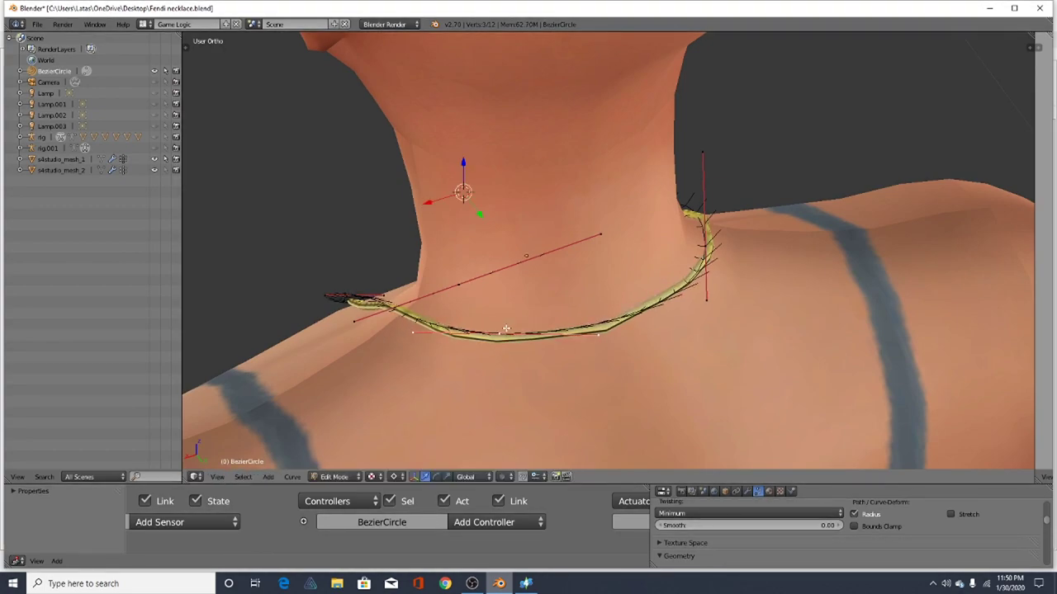
Move the control point on the model's right side further down along the gold chain
scroll(667, 301, "down", 2)
middle_click_drag(660, 302, 431, 360)
scroll(431, 361, "up", 2)
right_click(363, 299)
key("g")
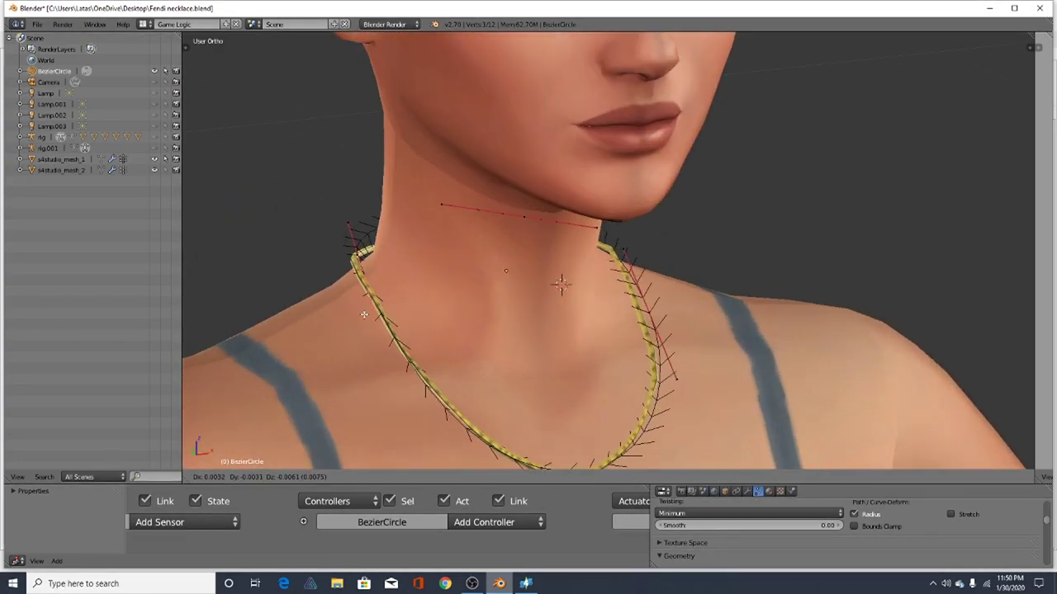
right_click_drag(371, 312, 350, 267)
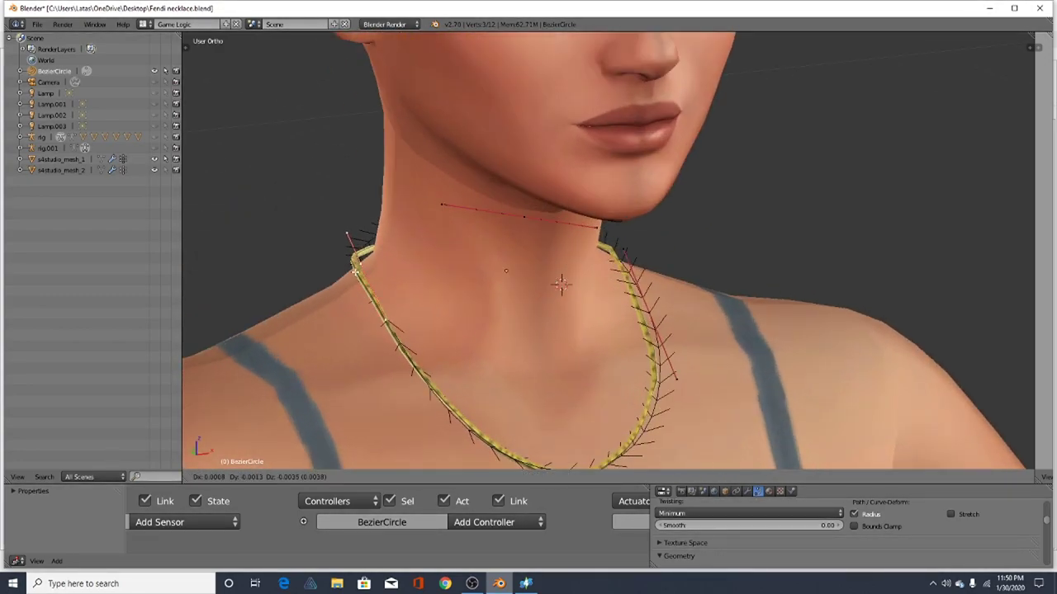
left_click(352, 271)
Raise the handle end on the model's left of the front control point to match the chain's lower curve
scroll(331, 200, "down", 2)
mouse_move(552, 388)
middle_mouse_down()
mouse_move(449, 397)
mouse_move(343, 312)
middle_mouse_up()
right_click(442, 340)
middle_click_drag(442, 340, 474, 288)
key("g")
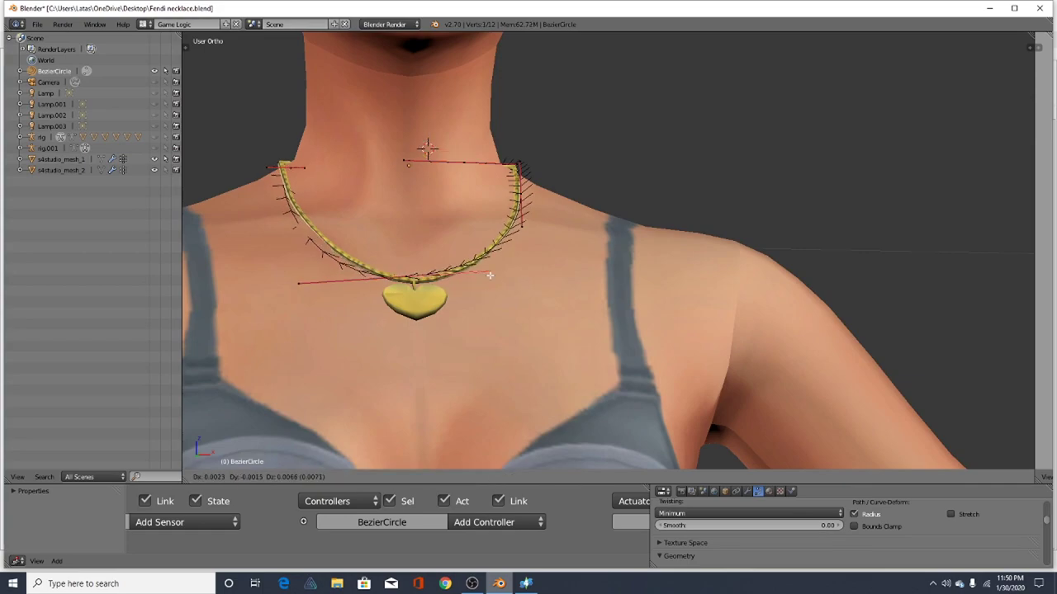
left_click(490, 275)
Adjust the model's right-side control point and its handle in side view to follow the chain over the shoulder
middle_click_drag(240, 155, 402, 225)
key("g")
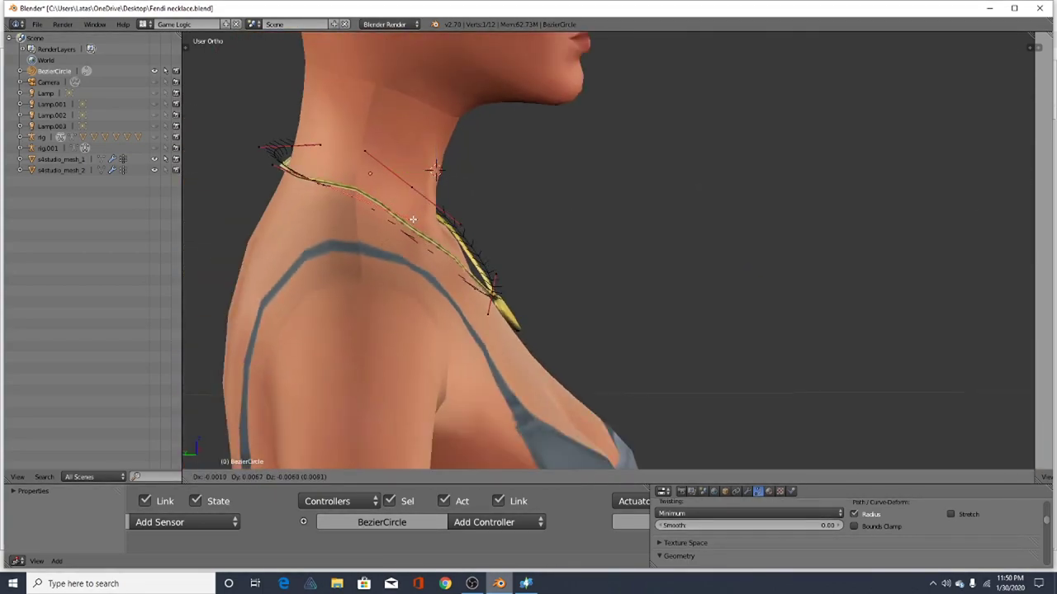
left_click(418, 197)
right_click(322, 188)
key("g")
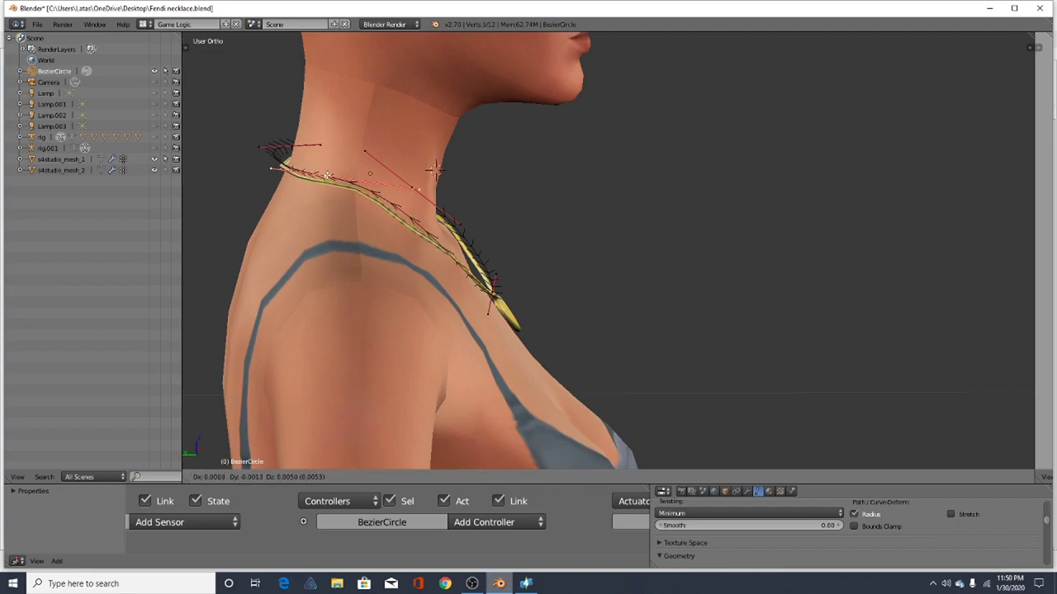
left_click(311, 174)
scroll(552, 283, "down", 2)
middle_click_drag(552, 283, 460, 296)
middle_click_drag(627, 285, 676, 285)
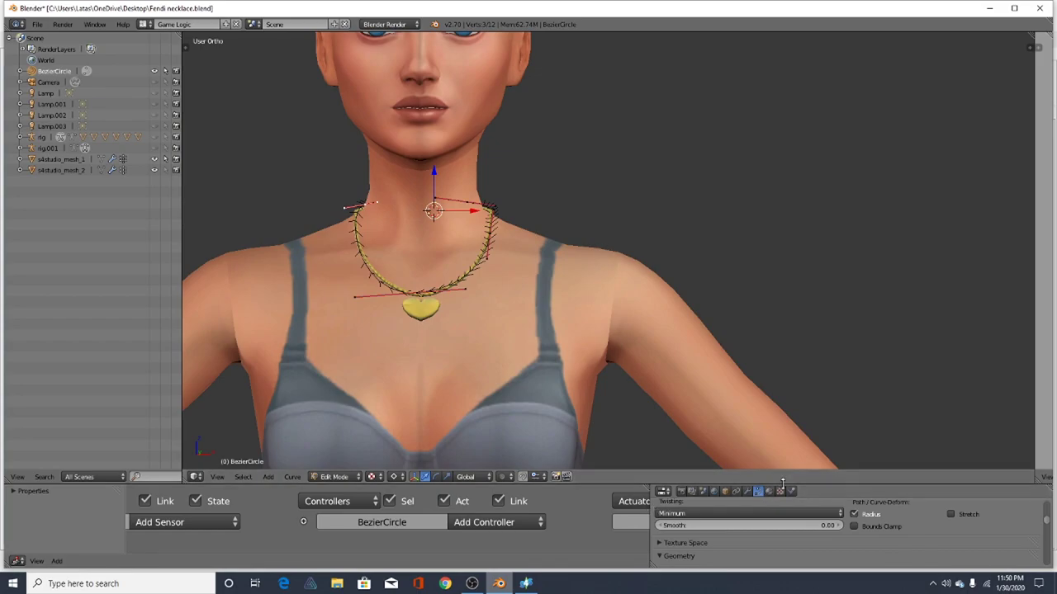
Enlarge the lower editor area and set the Bezier circle's fill mode to Full in its curve settings
left_click_drag(777, 484, 819, 280)
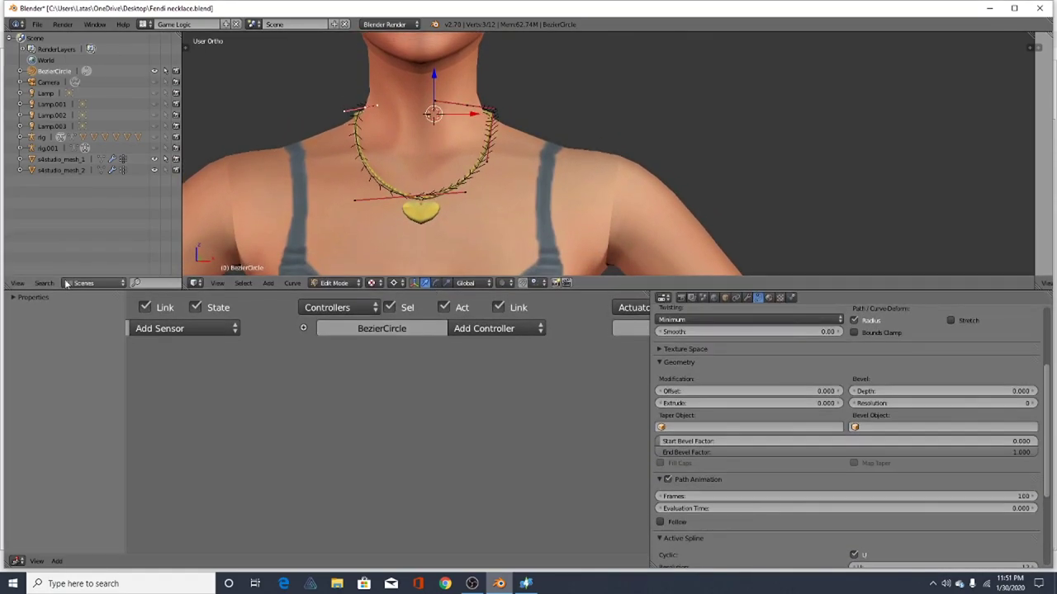
left_click(766, 301)
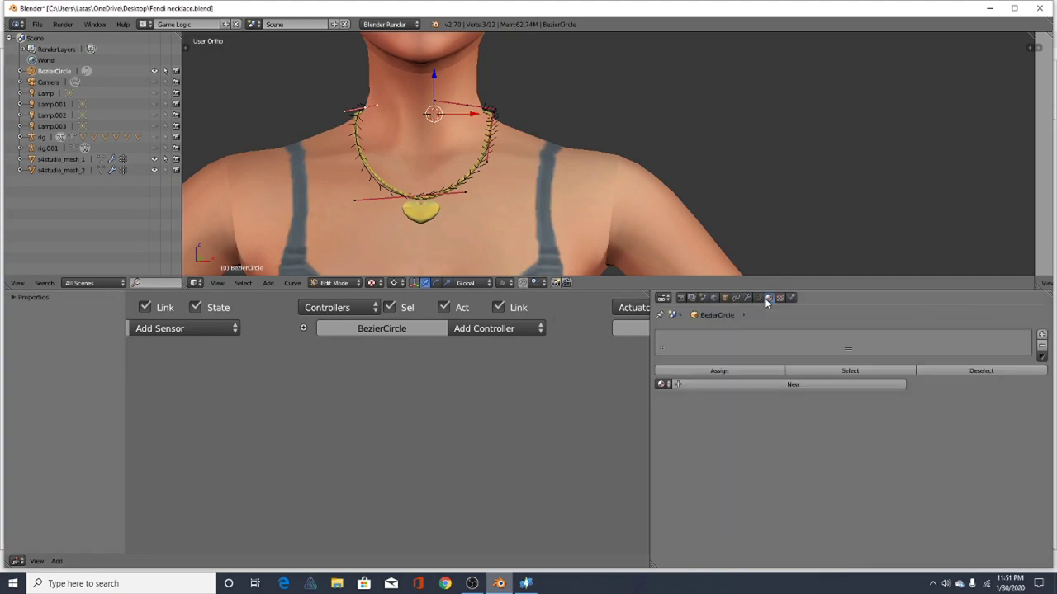
left_click(780, 299)
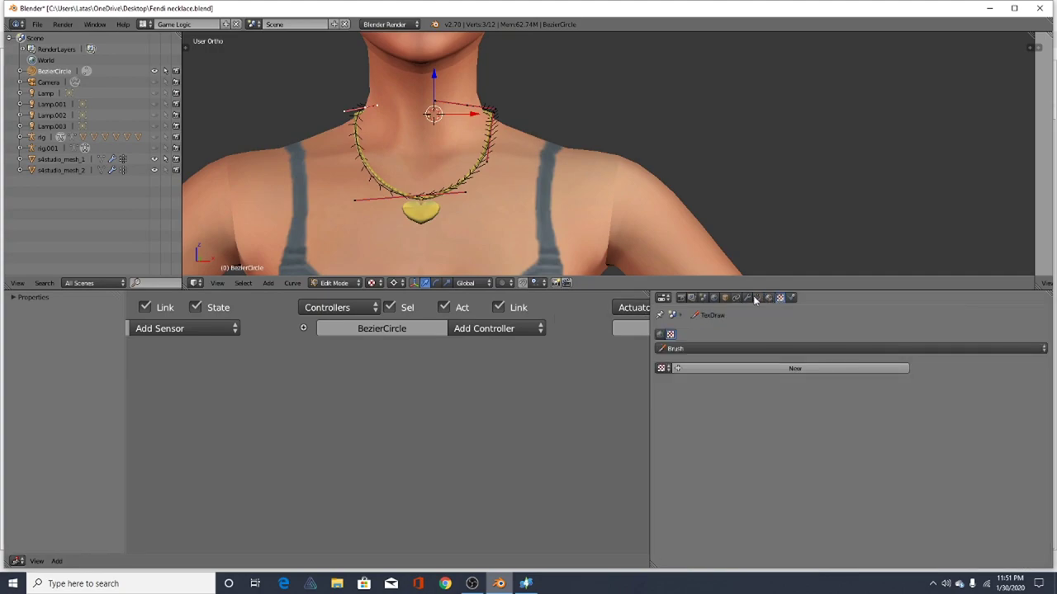
left_click(755, 299)
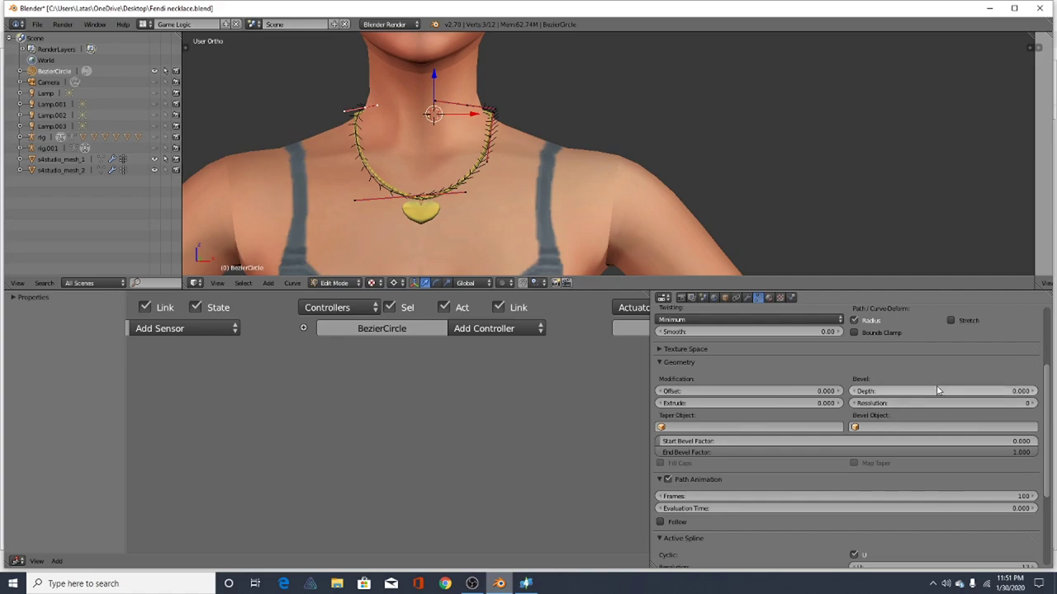
scroll(931, 380, "up", 5)
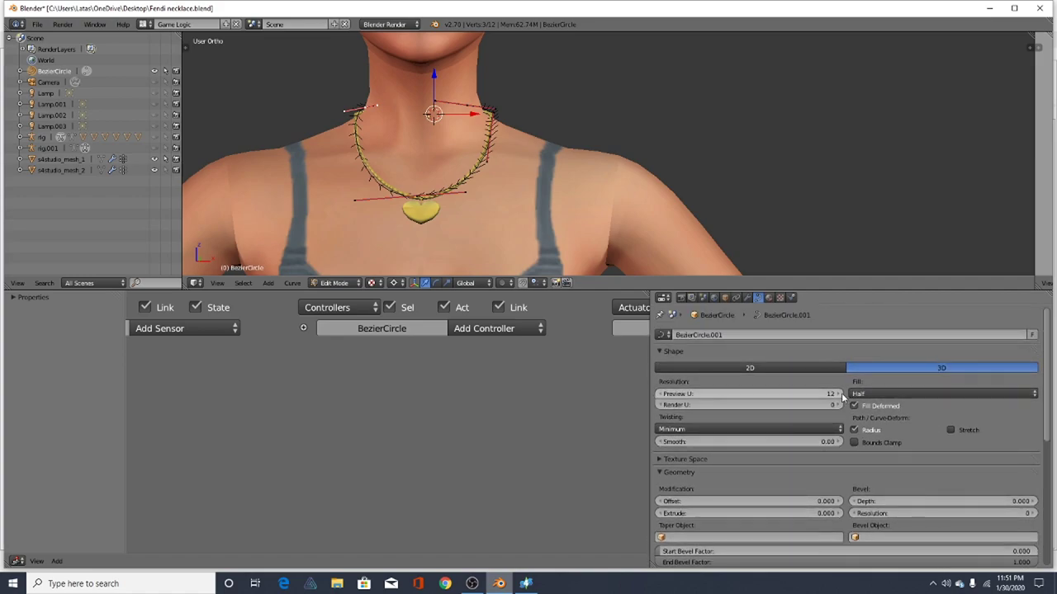
left_click(874, 393)
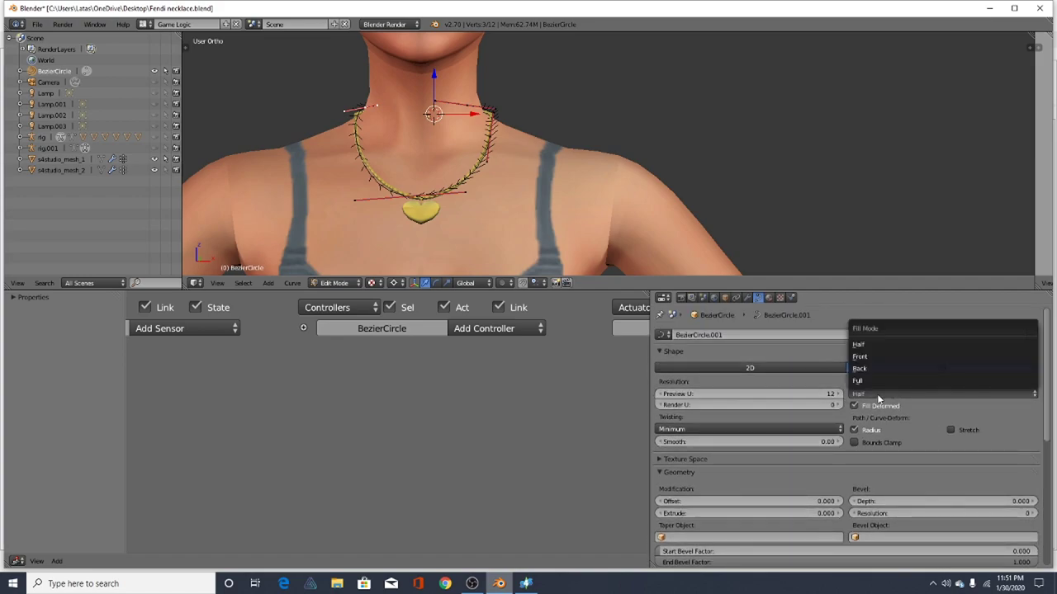
left_click(873, 382)
Bevel the Bezier circle with a depth of 0.024 and a resolution of 1
scroll(865, 409, "down", 3)
left_click_drag(931, 416, 955, 415)
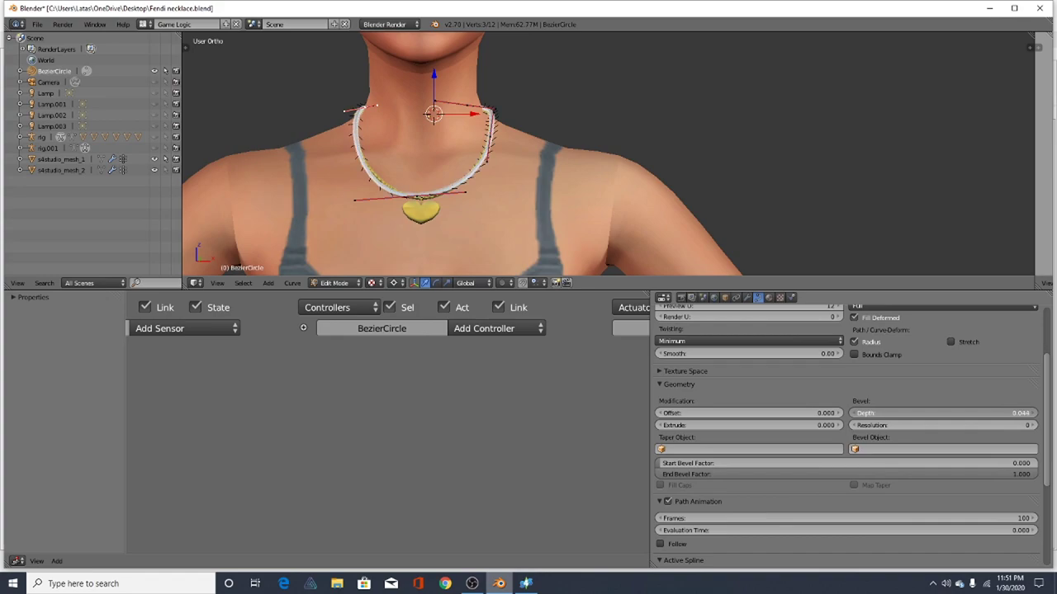
left_click_drag(954, 415, 958, 415)
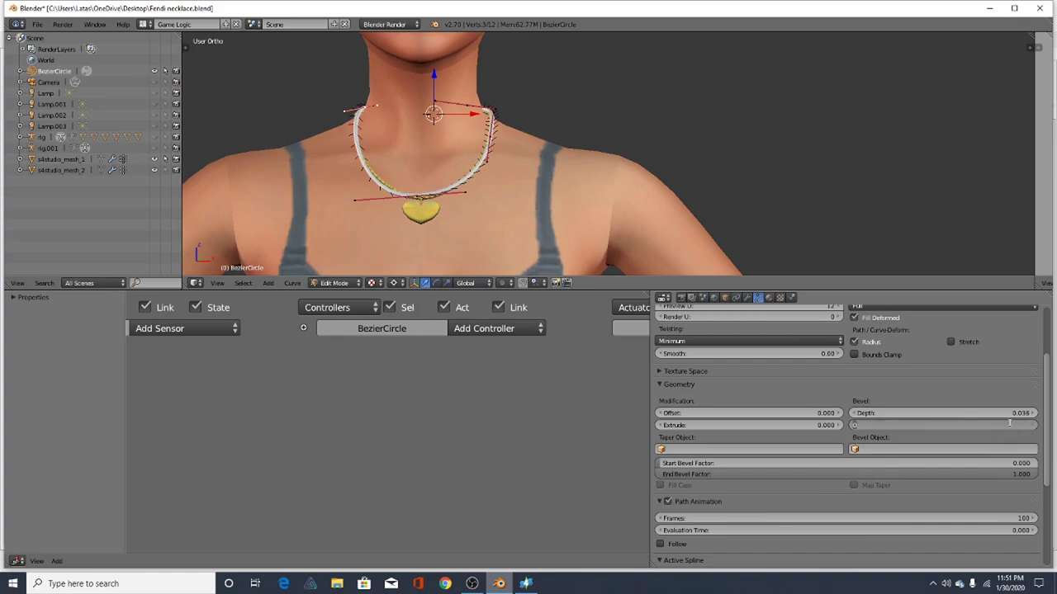
key("Return")
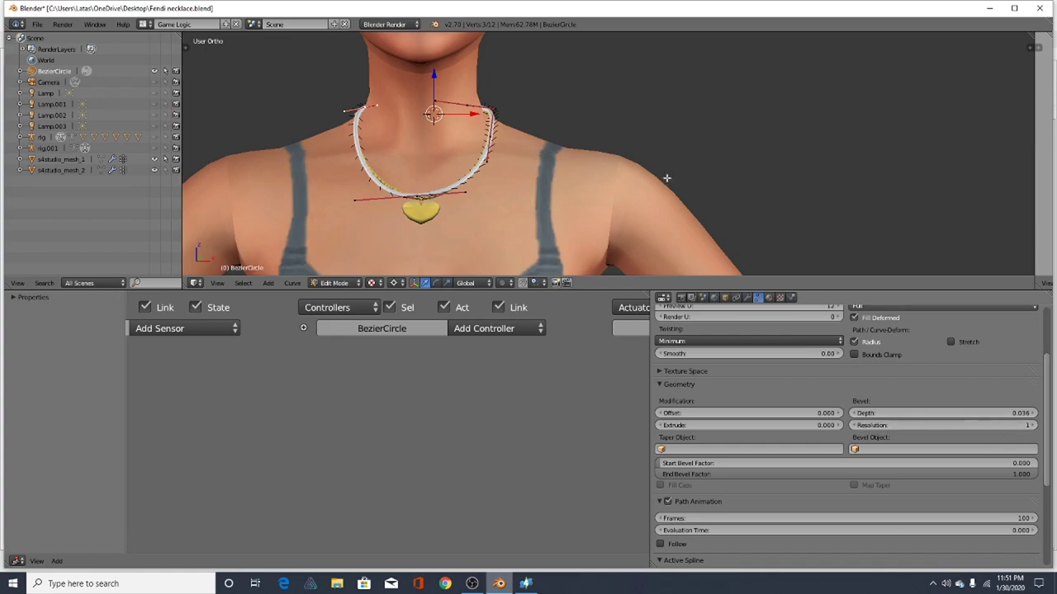
scroll(590, 189, "up", 2)
middle_click_drag(307, 189, 361, 208)
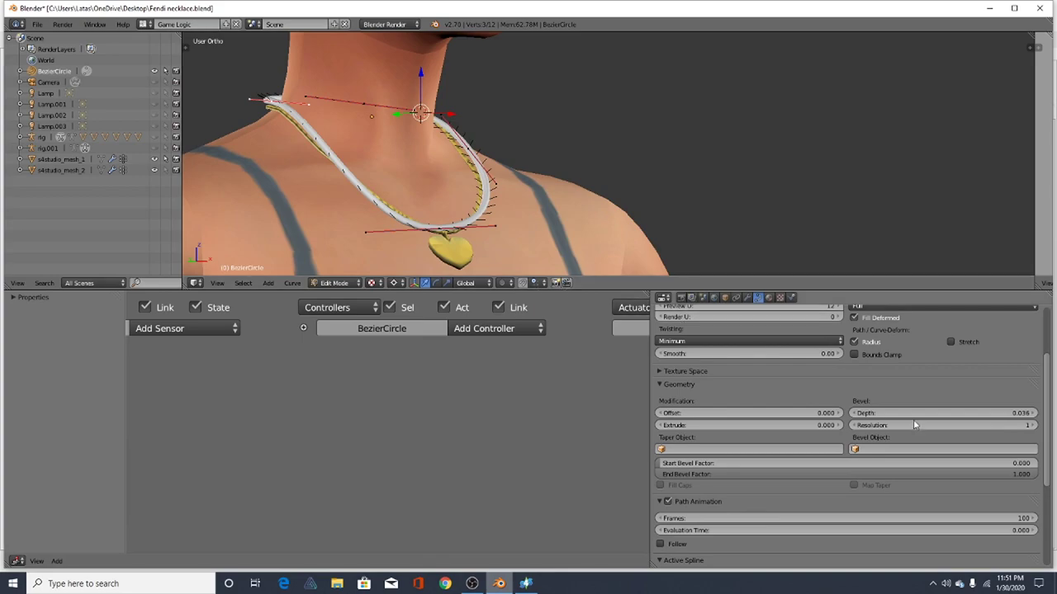
mouse_move(1022, 421)
left_mouse_down()
mouse_move(1003, 421)
mouse_move(1027, 413)
mouse_move(1007, 413)
left_mouse_up()
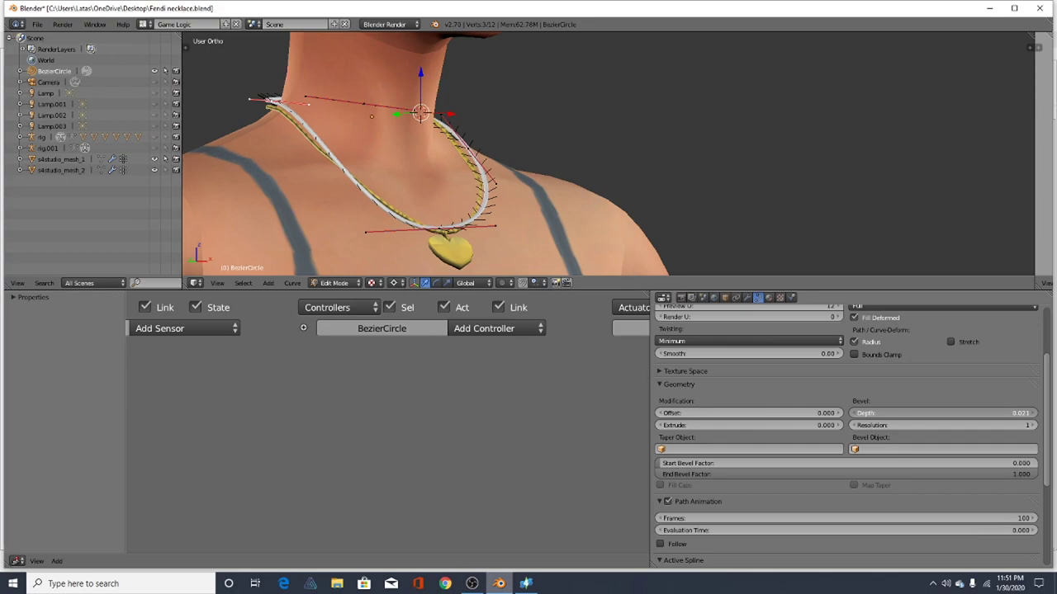
Lower the front control point onto the pendant loop and level its handle
middle_click_drag(617, 182, 550, 11)
scroll(420, 246, "up", 3)
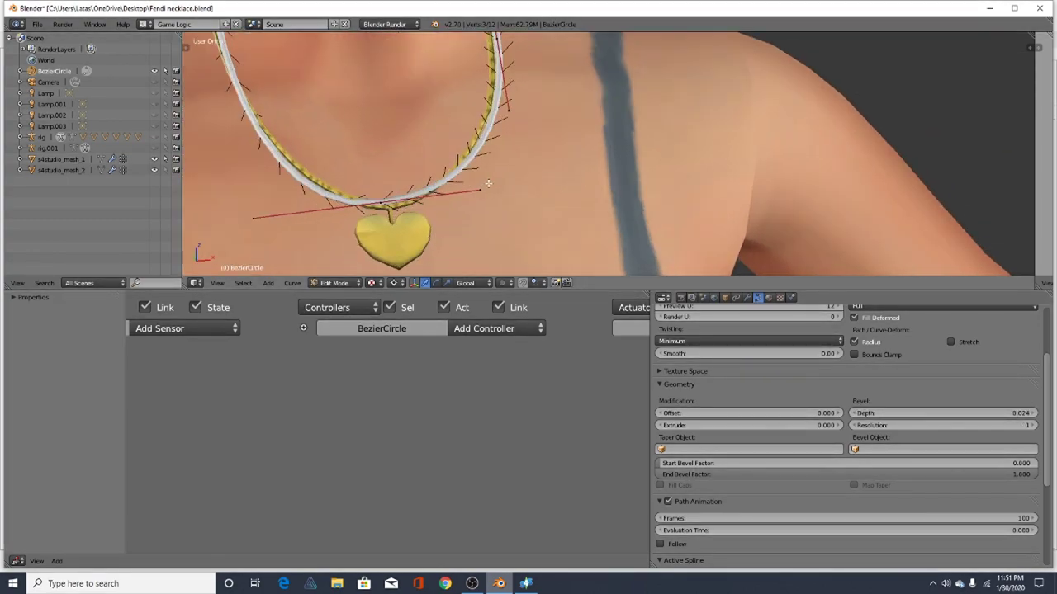
right_click_drag(480, 192, 488, 200)
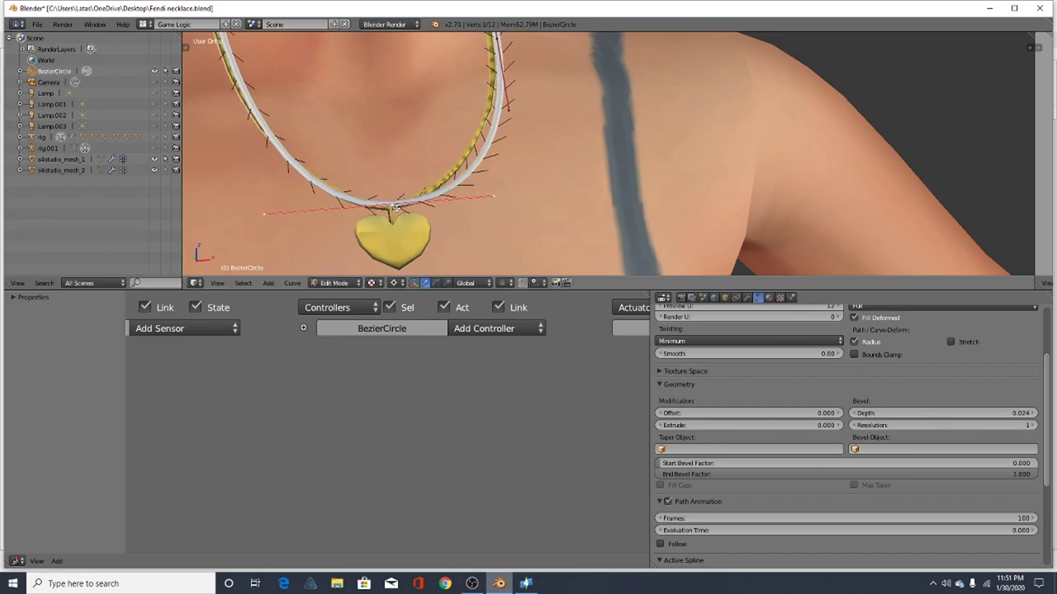
left_click(485, 198)
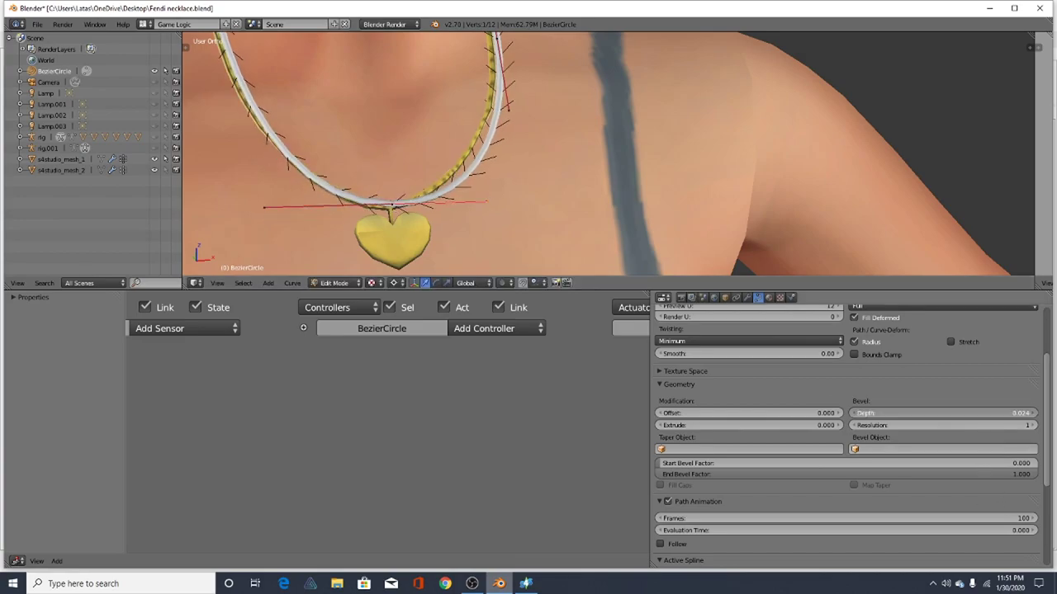
Thin the necklace curve by setting its bevel depth to 0.017
left_click(1014, 415)
scroll(495, 212, "down", 2)
middle_click_drag(496, 212, 371, 193)
scroll(404, 151, "up", 3)
scroll(404, 151, "down", 4)
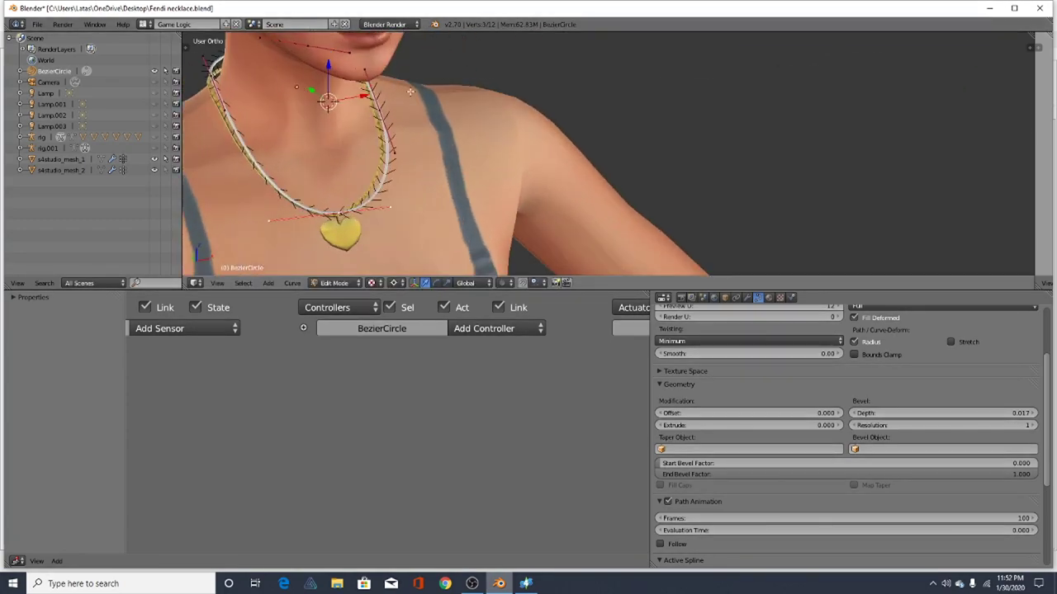
Nudge the control points on both sides of the neck to bring the tube closer to the gold chain
scroll(371, 193, "up", 2)
key("g")
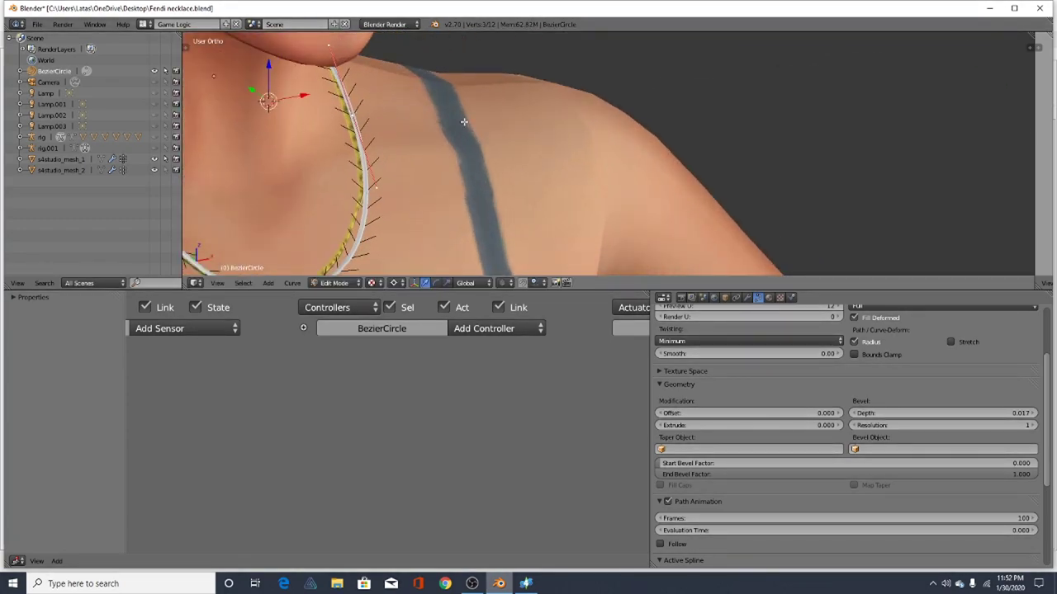
scroll(463, 122, "down", 3)
scroll(266, 107, "up", 3)
middle_click_drag(267, 107, 322, 181)
right_click_drag(247, 66, 244, 76)
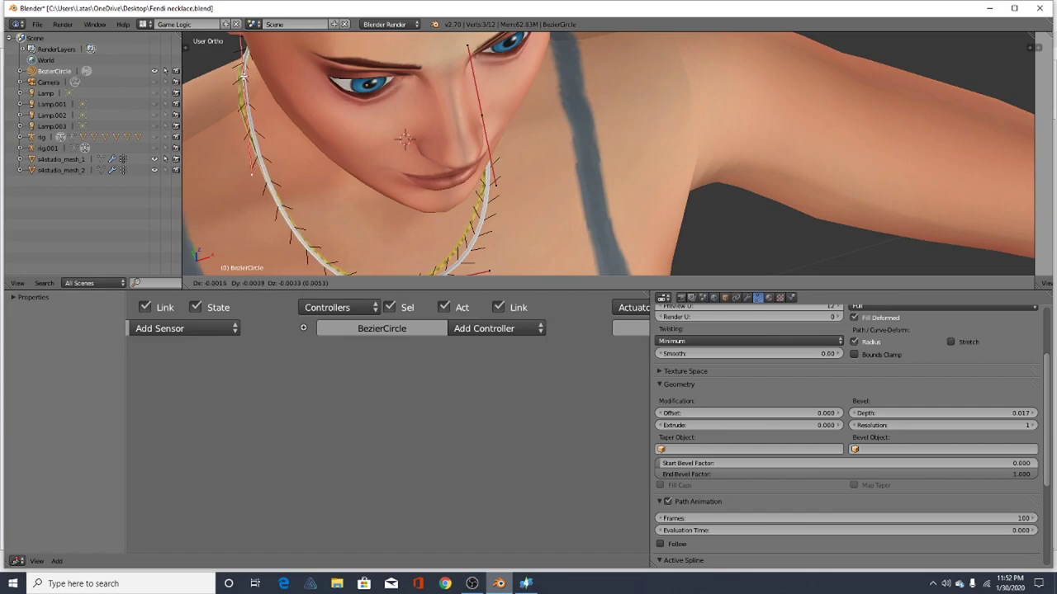
left_click(244, 76)
Adjust the nape control point slightly so the back of the curve fits the chain
scroll(429, 153, "down", 5)
middle_click_drag(429, 153, 528, 99)
scroll(289, 53, "up", 2)
right_click_drag(301, 48, 312, 49)
left_click(312, 49)
scroll(413, 165, "down", 2)
middle_click_drag(413, 165, 368, 103)
scroll(367, 103, "up", 2)
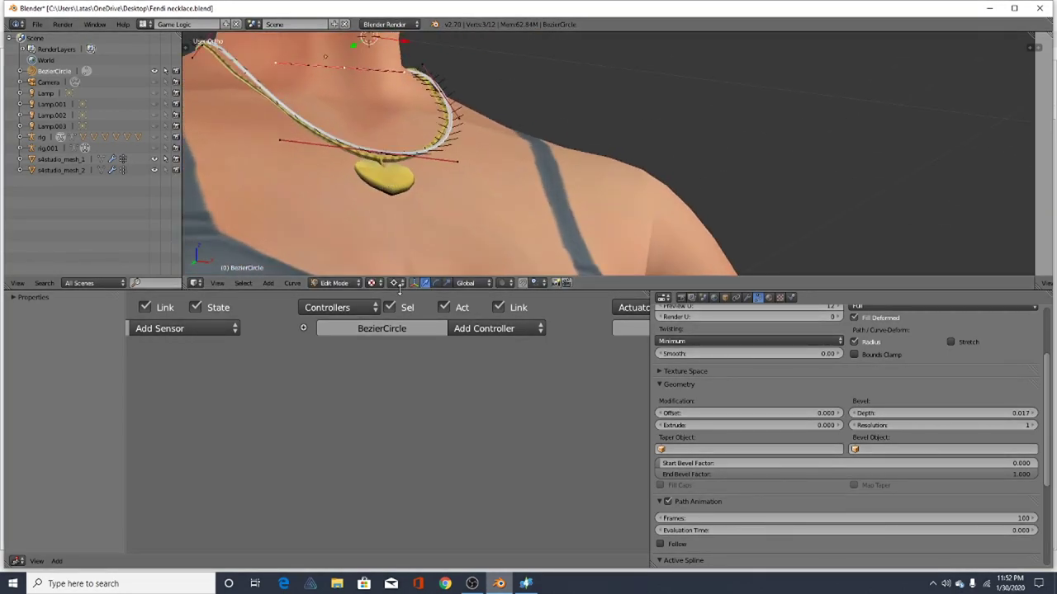
Enlarge the 3D view and reposition the front control point above the pendant, working from the side
left_click_drag(400, 290, 400, 514)
middle_click_drag(382, 248, 466, 293)
scroll(499, 305, "up", 4)
right_click_drag(550, 317, 557, 317)
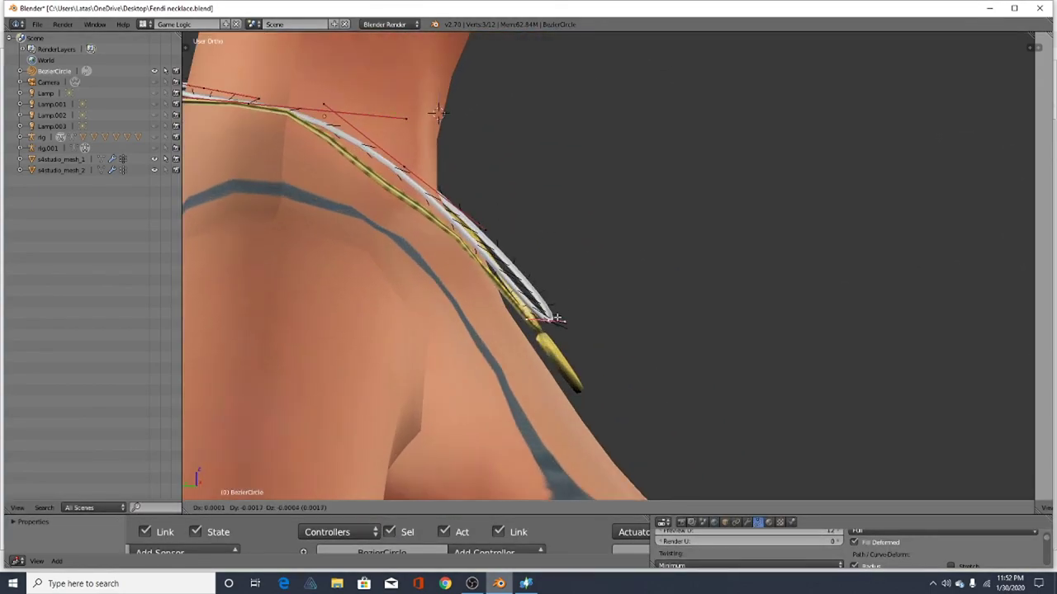
key("Return")
middle_click_drag(544, 322, 524, 189)
key("g")
left_click(511, 205)
Nudge the curve's side control points so the tube runs closer to the gold chain over the shoulders
right_click_drag(404, 192, 409, 194)
left_click(413, 195)
middle_click_drag(610, 227, 439, 258)
scroll(439, 258, "up", 1)
right_click_drag(369, 179, 365, 184)
left_click(366, 183)
Adjust the front handle end and the lower handles of both side control points to match the chain's outline
scroll(446, 281, "down", 2)
middle_click_drag(446, 280, 504, 334)
right_click_drag(483, 316, 477, 316)
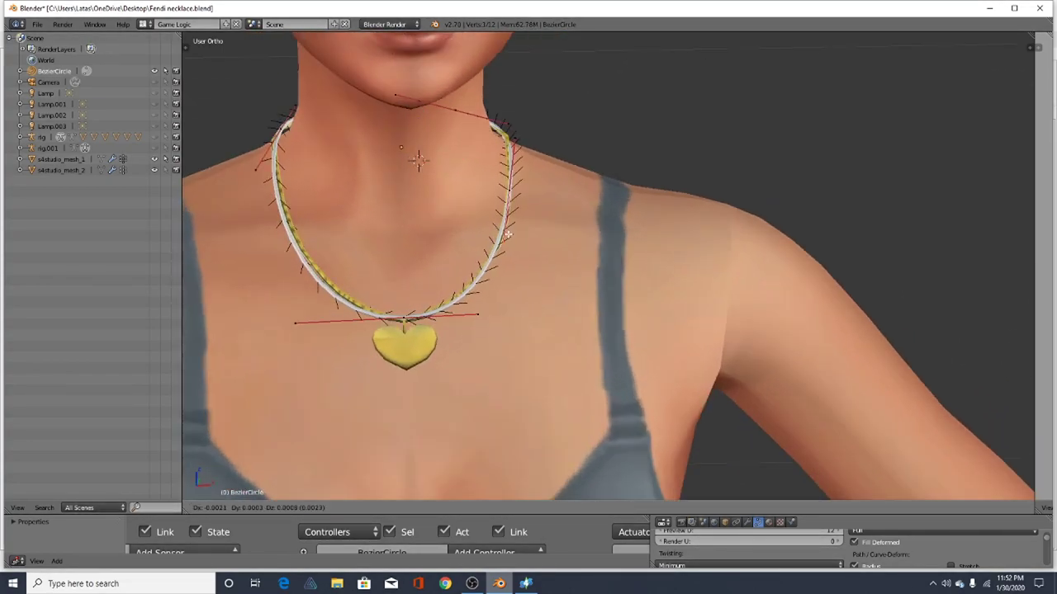
left_click(509, 244)
scroll(303, 221, "down", 2)
right_click_drag(269, 186, 276, 188)
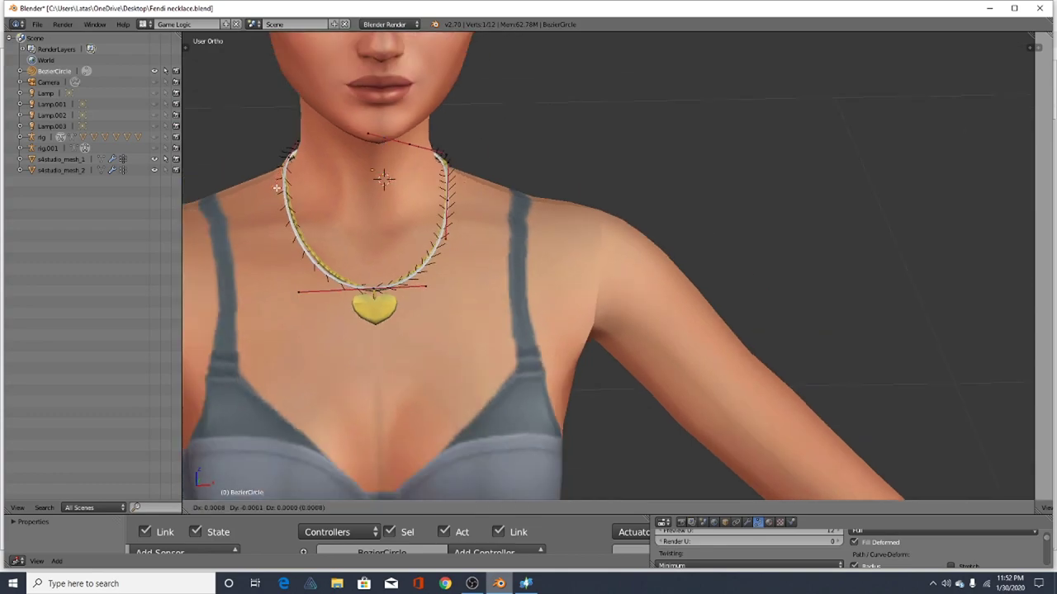
left_click(300, 279)
Fine-tune the front control point and its handle end just above the heart pendant
scroll(392, 282, "up", 2)
right_click_drag(439, 294, 429, 284)
left_click(429, 284)
right_click_drag(368, 292, 368, 300)
left_click(368, 292)
Reposition the nape control point and raise the model's right-side handle behind the neck
scroll(412, 248, "down", 3)
middle_click_drag(577, 248, 478, 198)
scroll(442, 241, "up", 5)
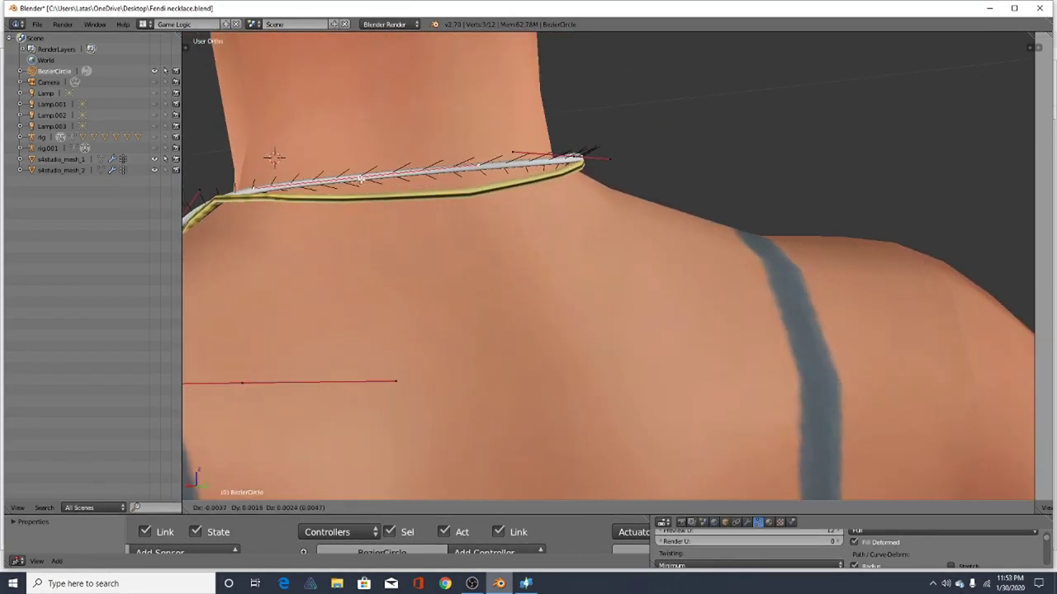
right_click(512, 155)
key("g")
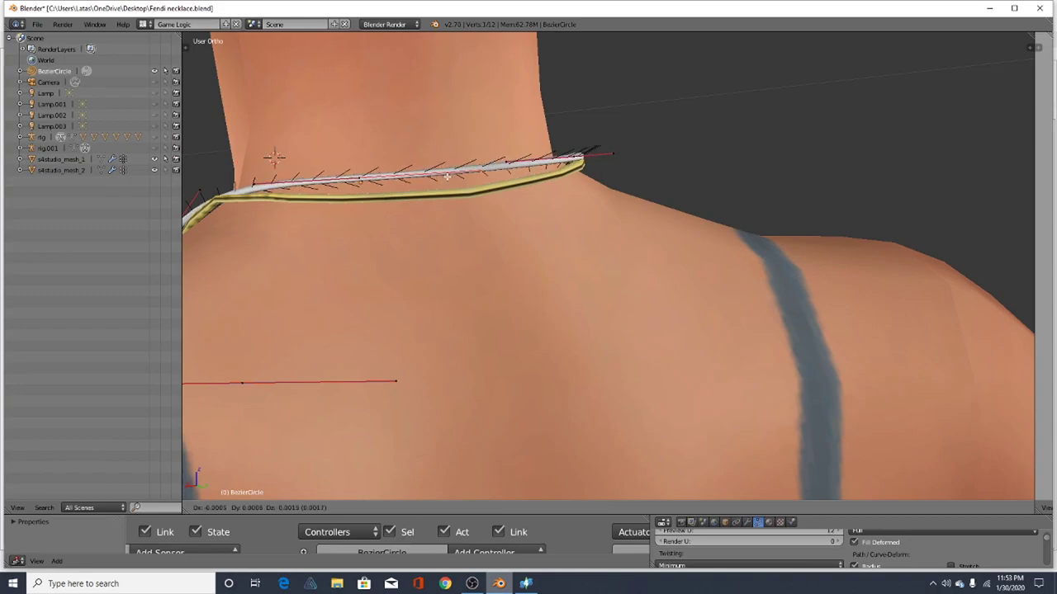
left_click(450, 176)
Move a control point beside the neck in two passes to bring the curve onto the chain
middle_click_drag(449, 177, 590, 326)
right_click(581, 216)
key("g")
left_click(587, 217)
key("g")
left_click(574, 310)
Refine two more curve points around the neck to close the gaps between the tube and the chain
scroll(663, 202, "down", 3)
scroll(447, 206, "up", 4)
right_click(393, 184)
key("g")
left_click(363, 197)
middle_click_drag(344, 245, 460, 203)
right_click(528, 213)
key("g")
left_click(522, 208)
Hide the original heart necklace mesh, s4studio_mesh_2, leaving the new curve on the model
scroll(523, 208, "down", 3)
scroll(461, 203, "down", 2)
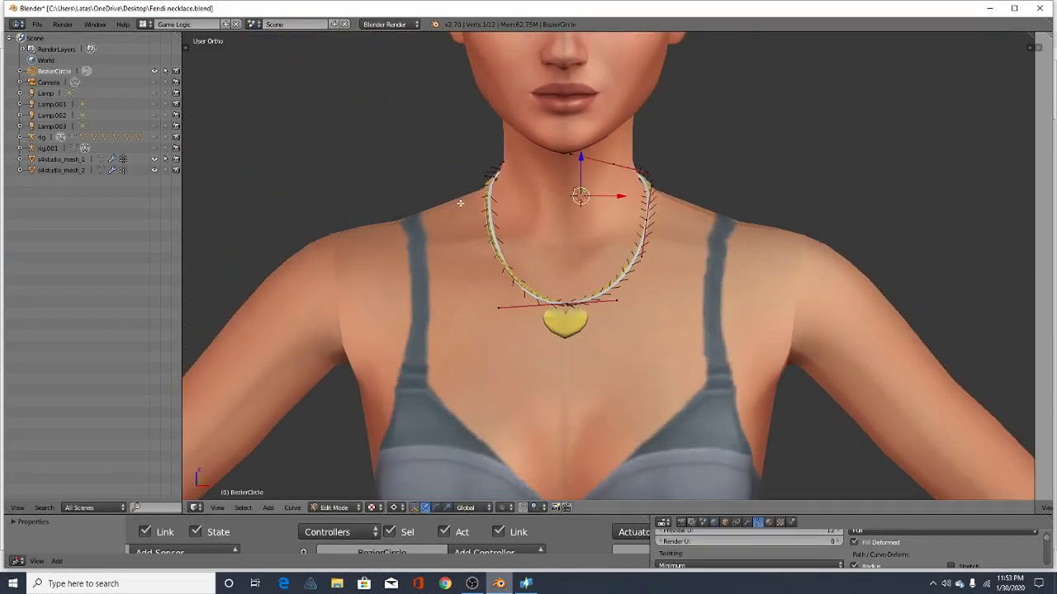
scroll(450, 403, "up", 2)
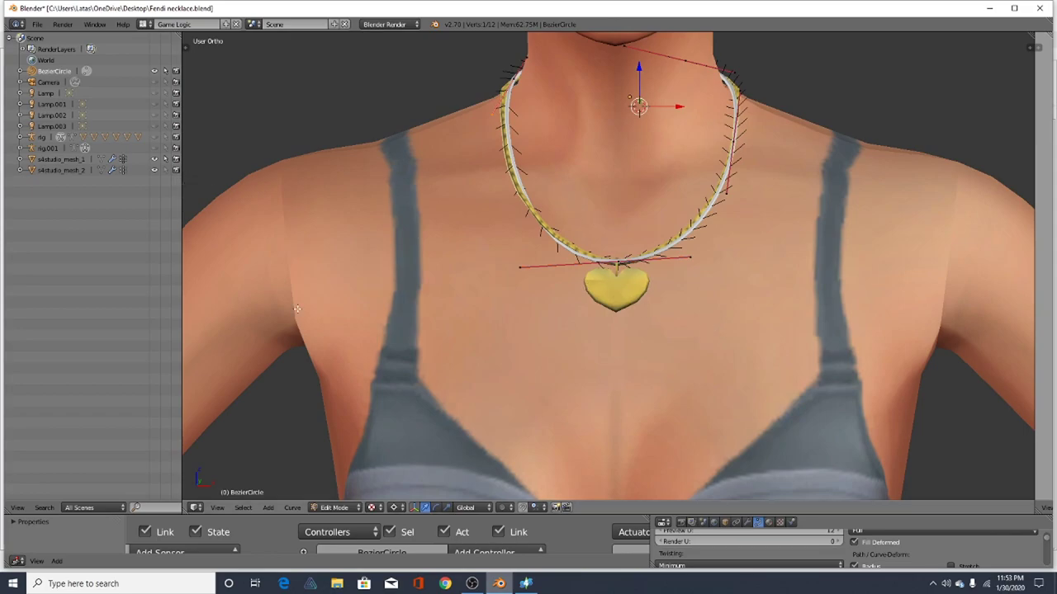
middle_click_drag(297, 309, 404, 290)
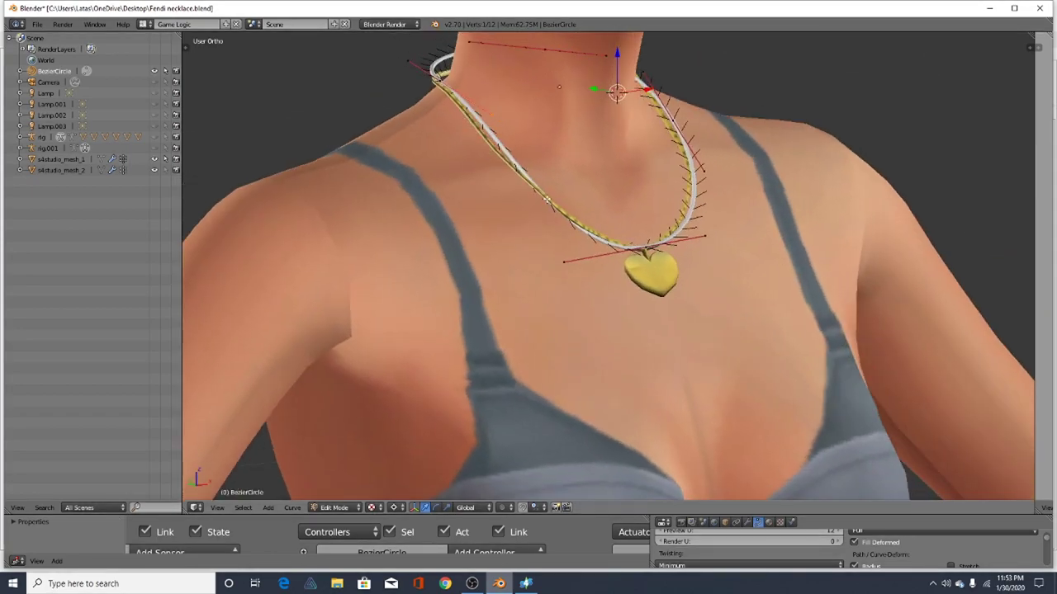
left_click(153, 170)
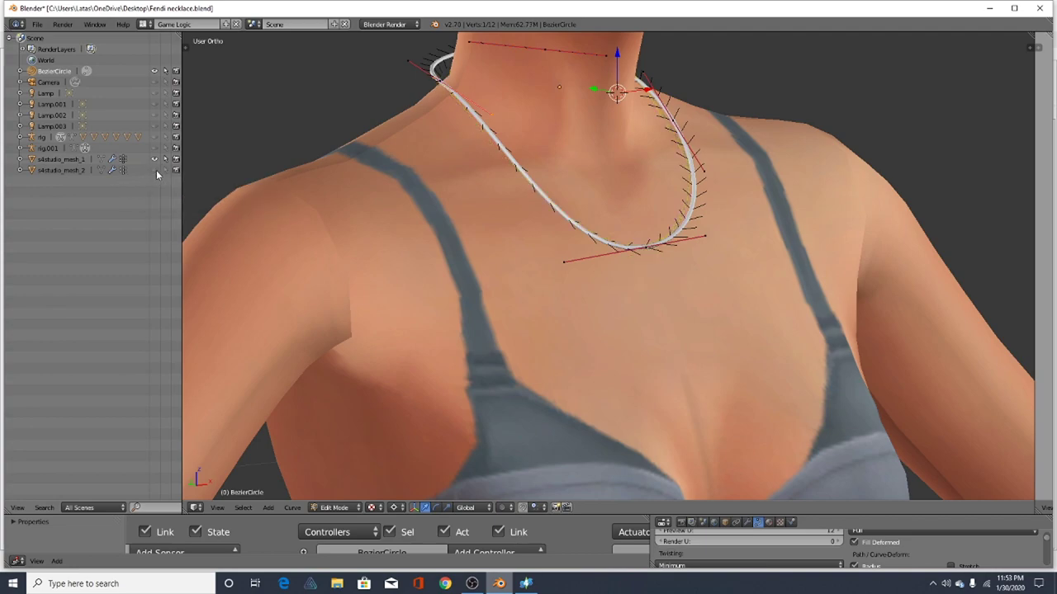
Adjust the model's left-side control point and its lower handle so the curve drapes evenly over the collarbone
middle_click_drag(528, 330, 783, 183)
scroll(782, 184, "up", 4)
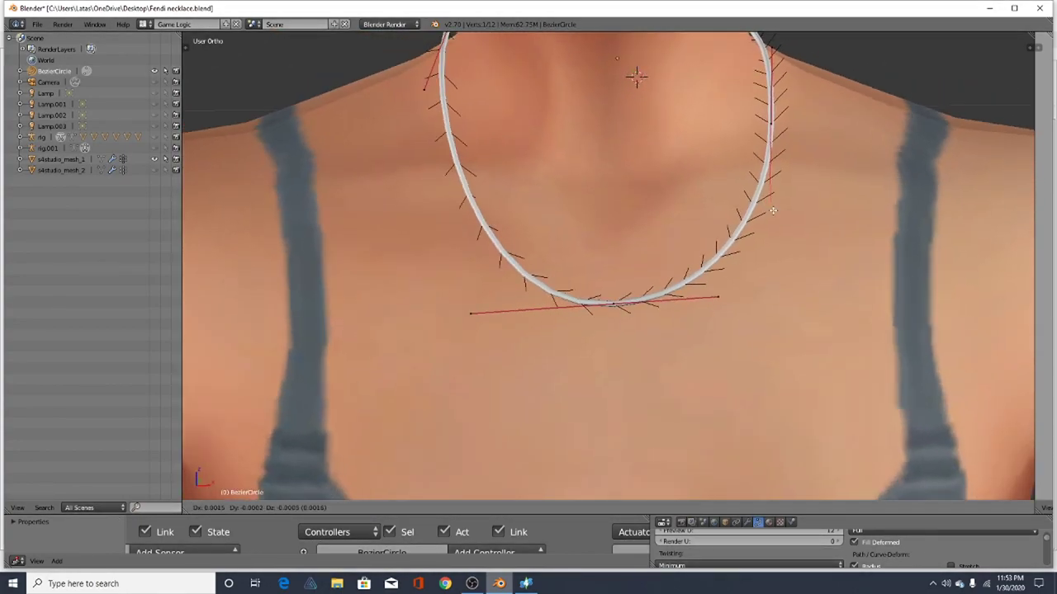
middle_click_drag(766, 212, 451, 330)
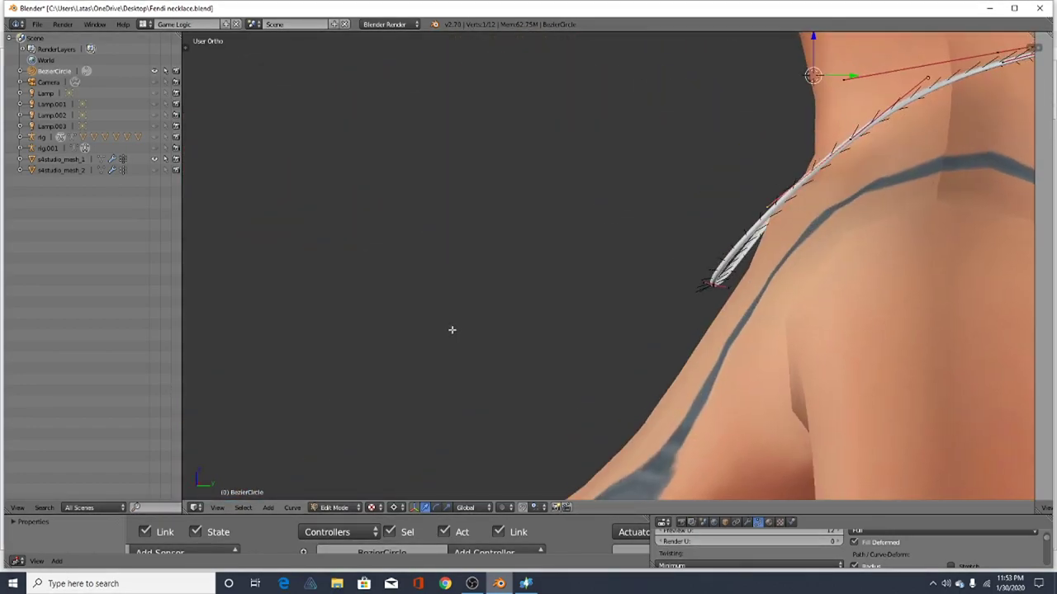
scroll(388, 269, "down", 6)
scroll(557, 234, "up", 5)
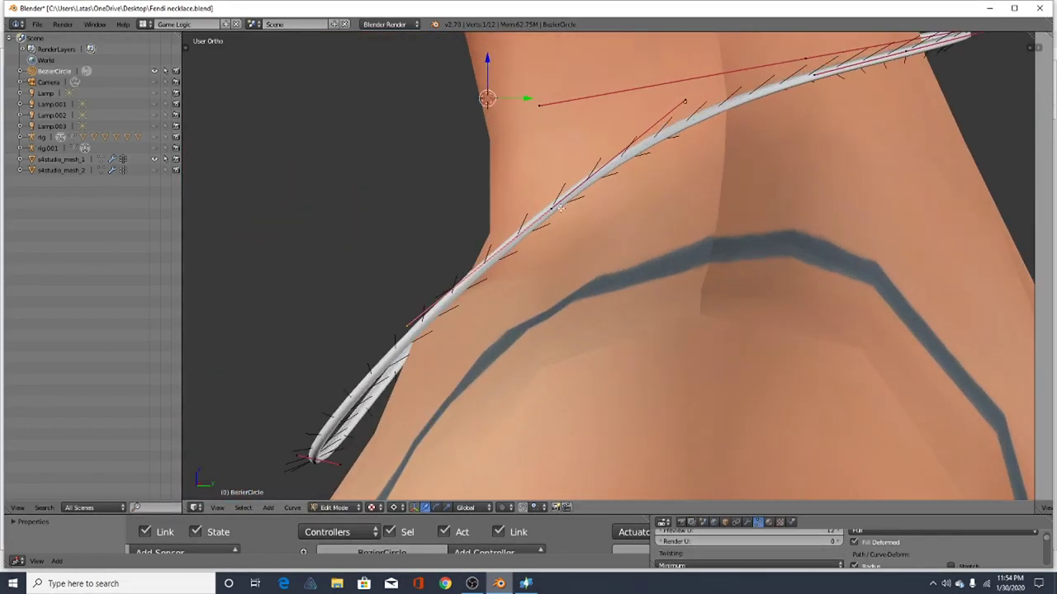
right_click_drag(560, 208, 533, 194)
Raise the front control point's handle end on the model's right to level the curve's lowest section
scroll(554, 303, "down", 2)
middle_click_drag(375, 308, 603, 223)
scroll(611, 237, "down", 3)
scroll(405, 248, "up", 2)
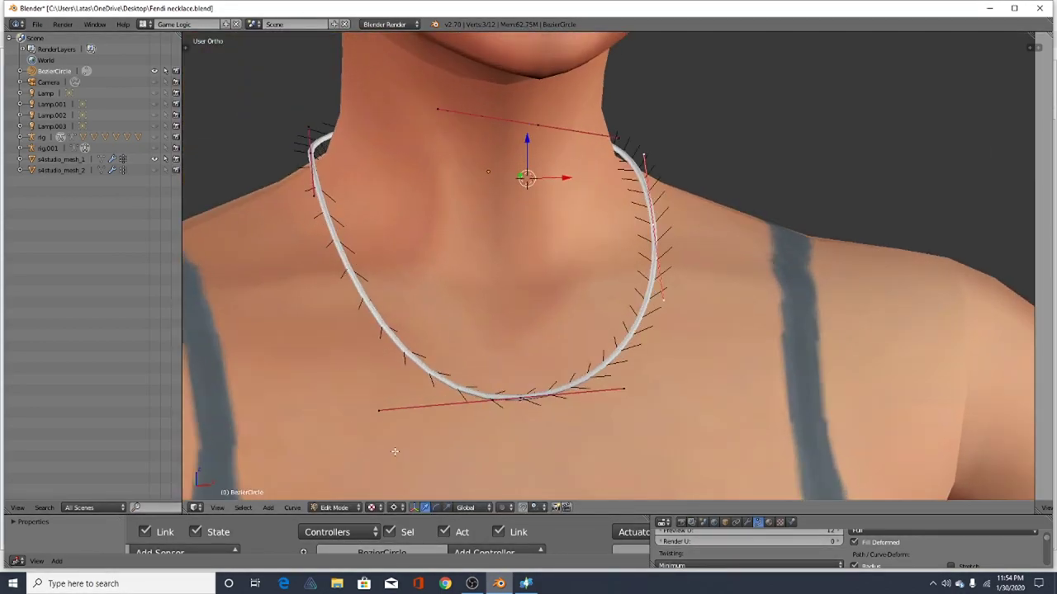
right_click_drag(381, 404, 391, 387)
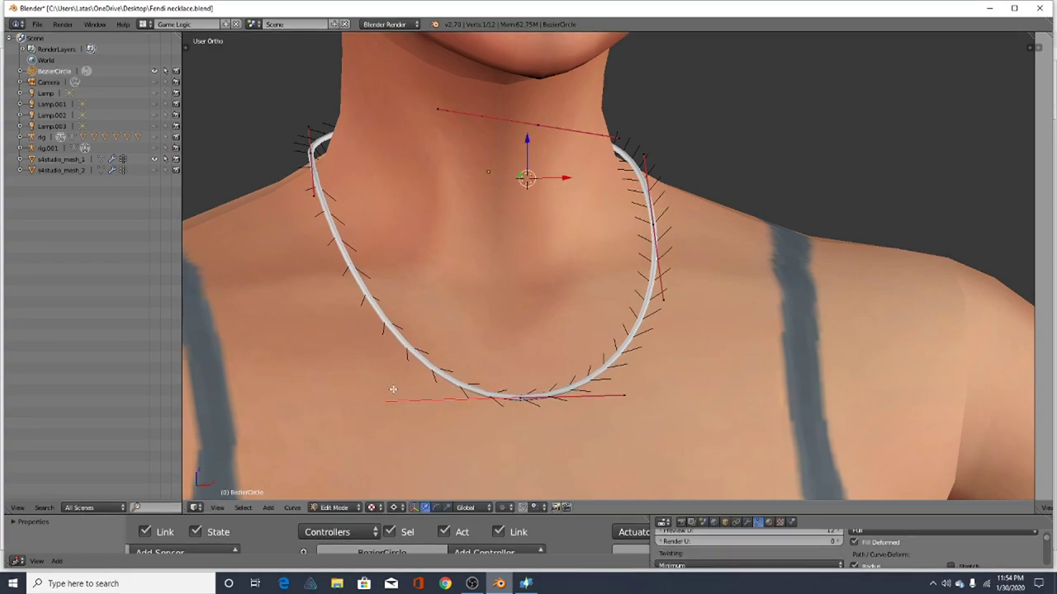
Adjust the model's right-side curve point in side view to fit the tube over the shoulder
scroll(427, 258, "down", 2)
middle_click_drag(427, 259, 487, 256)
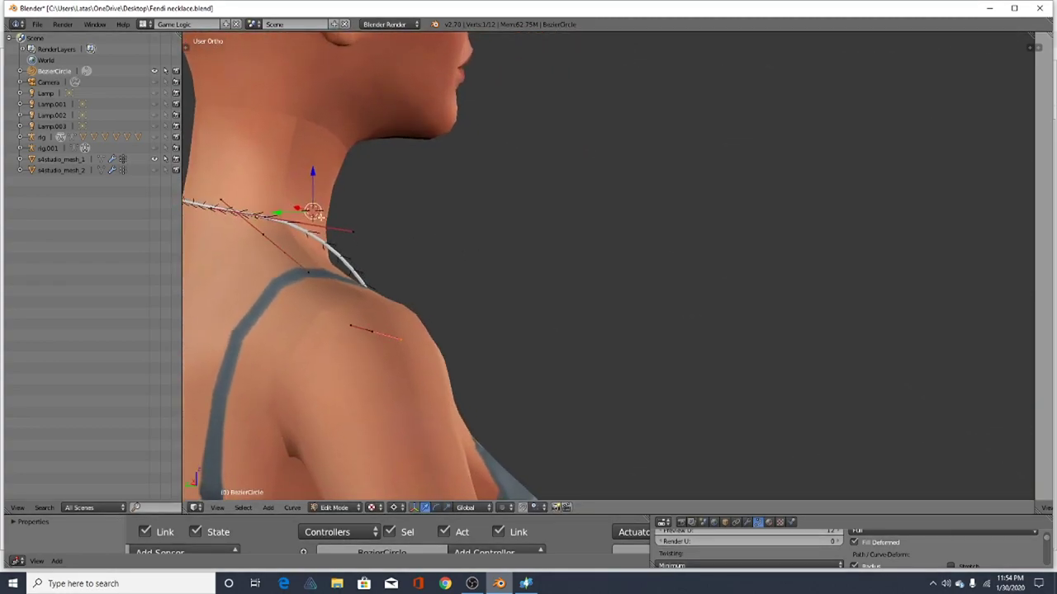
scroll(271, 218, "up", 4)
middle_click_drag(528, 313, 501, 325)
right_click_drag(217, 211, 221, 207)
scroll(443, 246, "down", 3)
middle_click_drag(436, 311, 486, 299)
scroll(500, 386, "up", 2)
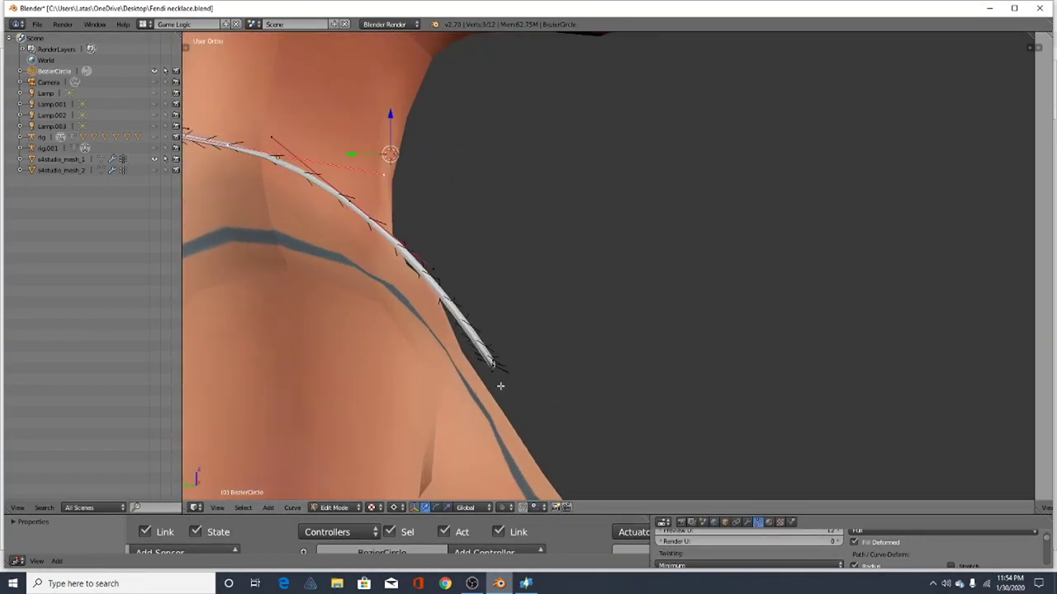
right_click_drag(496, 362, 507, 356)
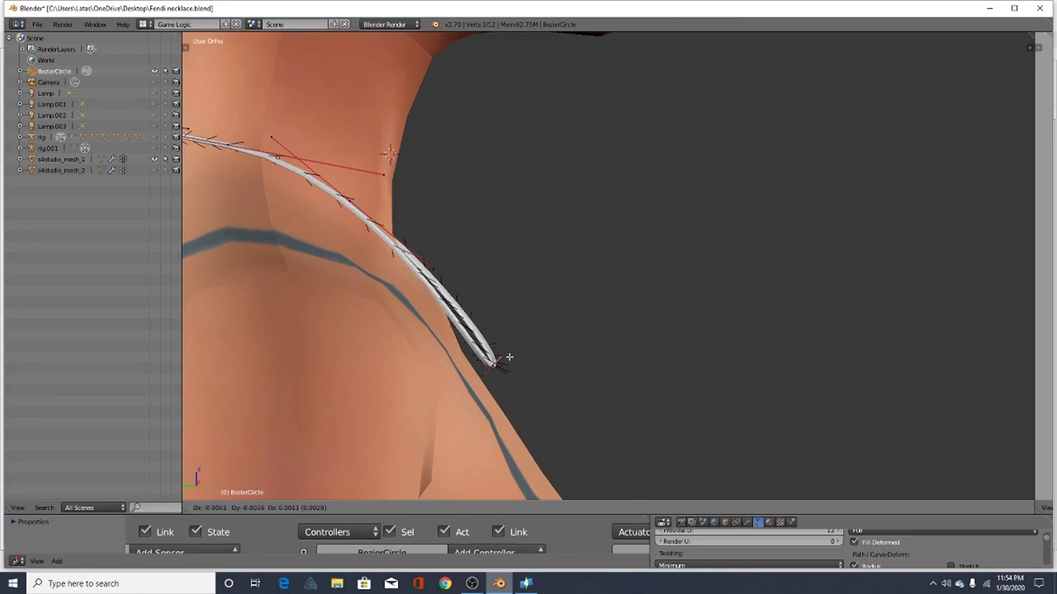
left_click(508, 356)
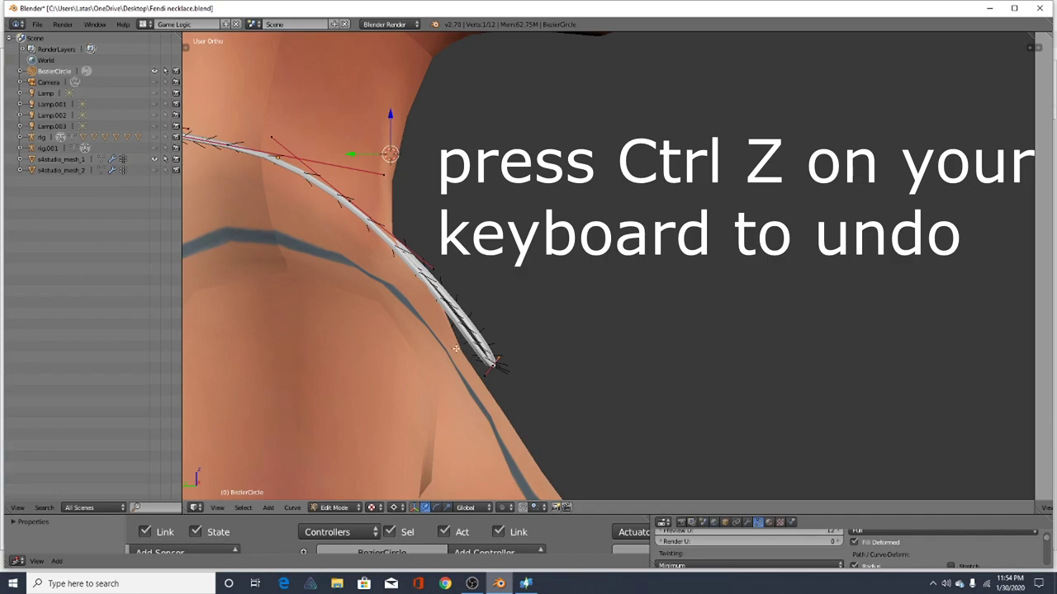
key("ctrl+z")
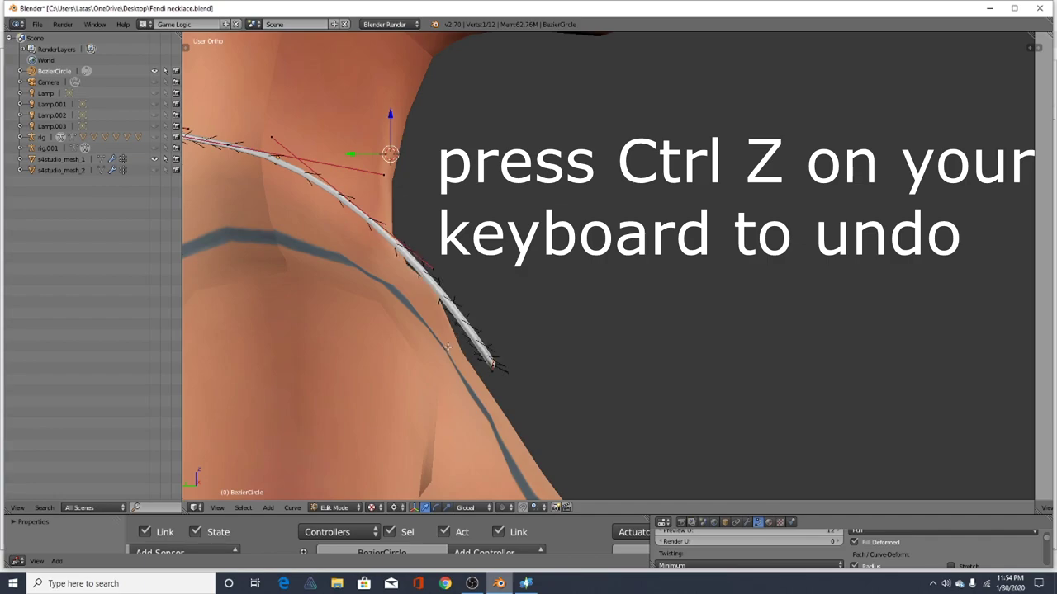
Move the curve's front control point slightly up and away from the chest in side view
scroll(447, 347, "down", 1)
scroll(476, 373, "up", 3)
middle_click_drag(467, 380, 397, 381)
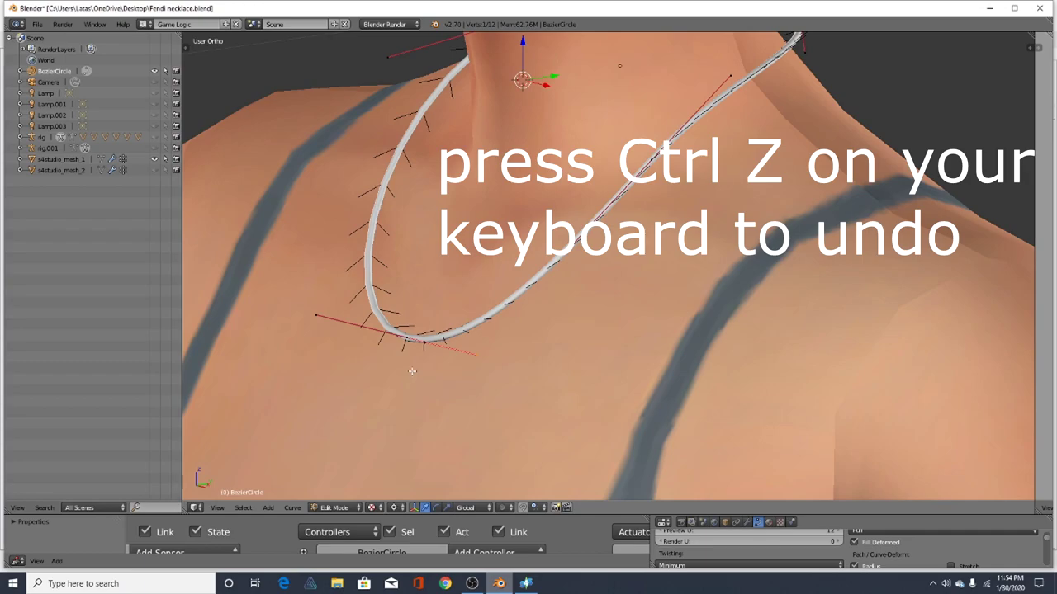
middle_click_drag(440, 269, 647, 234)
scroll(584, 218, "up", 2)
scroll(333, 411, "up", 2)
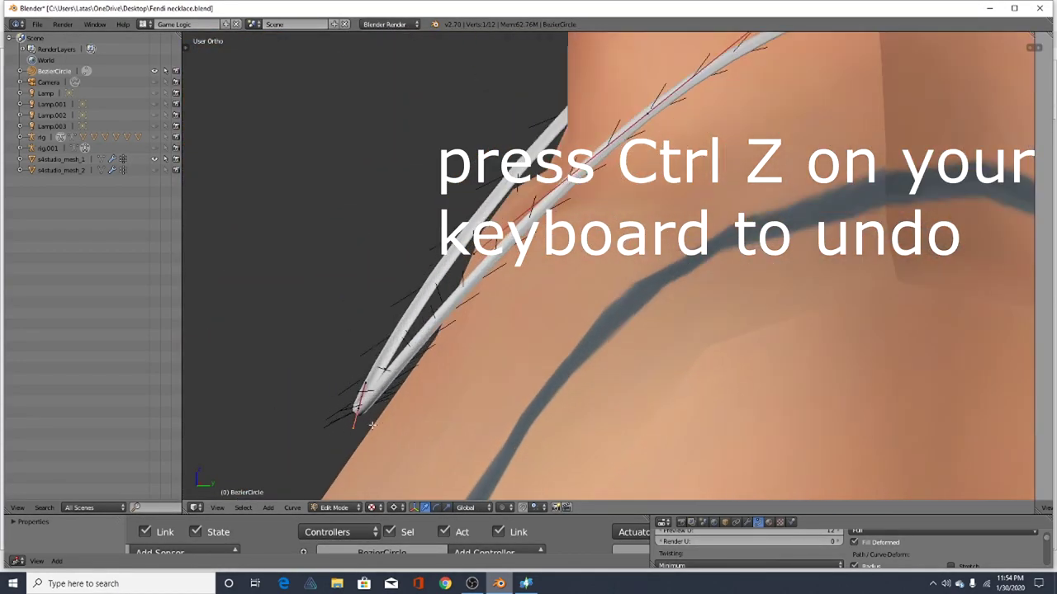
right_click(360, 406)
key("g")
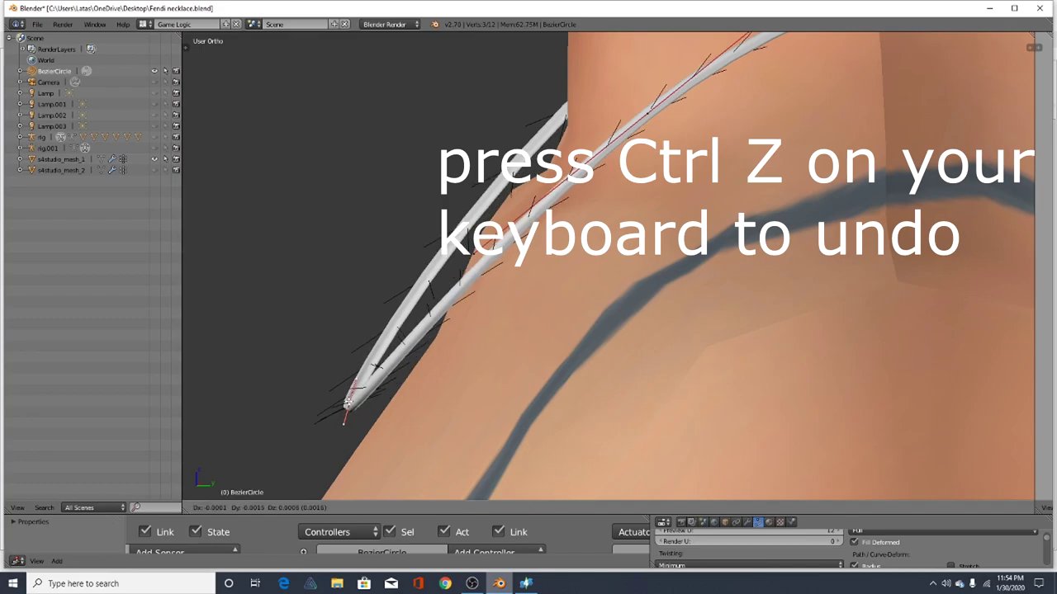
left_click(340, 389)
Nudge the side control point's lower handle inward and shift the front control point slightly sideways to even out the curve
scroll(259, 379, "down", 3)
middle_click_drag(257, 380, 373, 390)
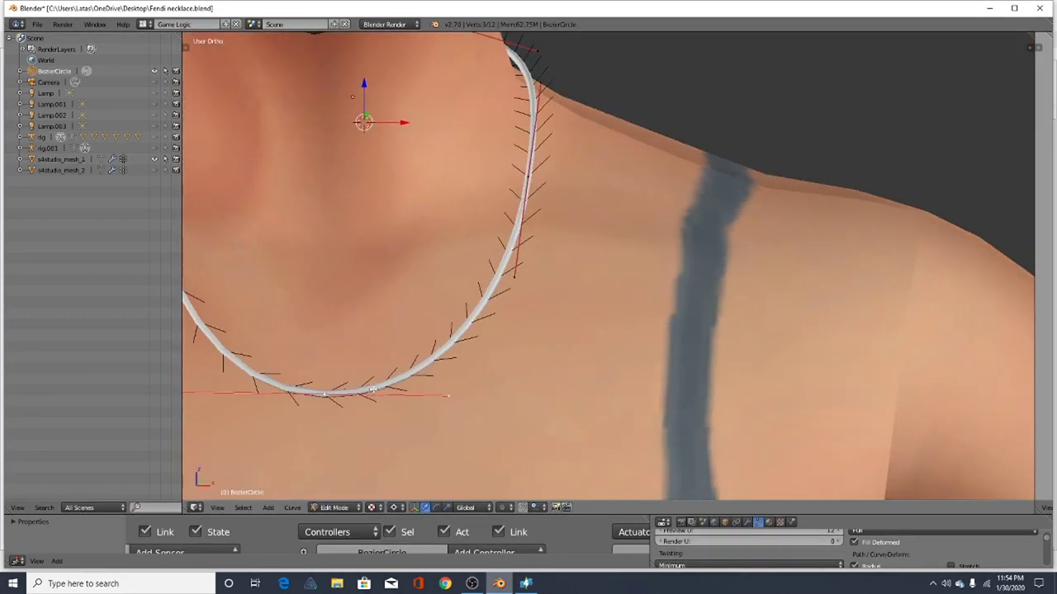
scroll(590, 351, "down", 2)
middle_click_drag(529, 307, 548, 277)
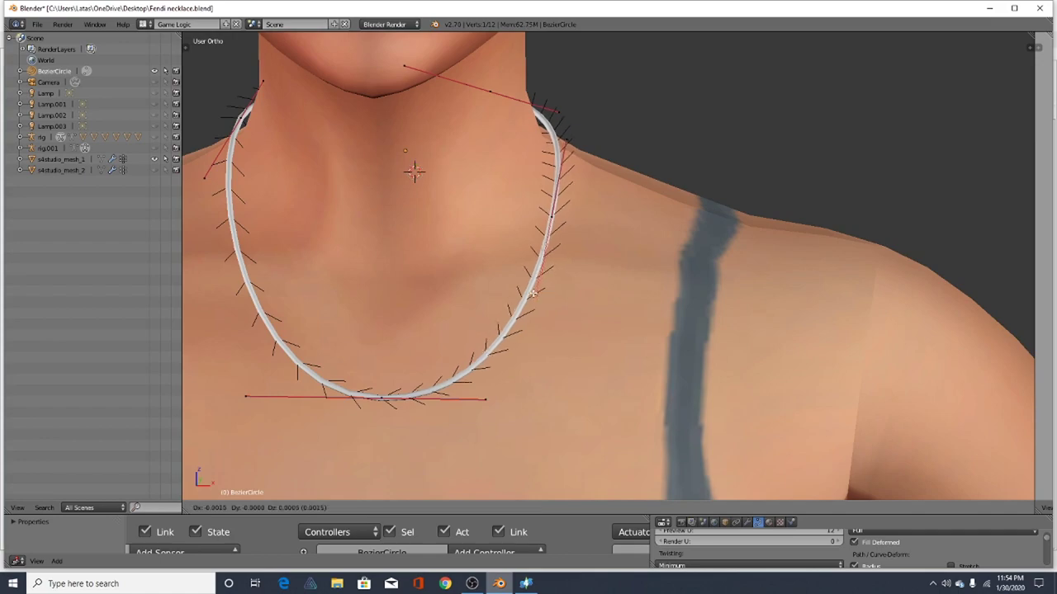
middle_click_drag(534, 301, 486, 204)
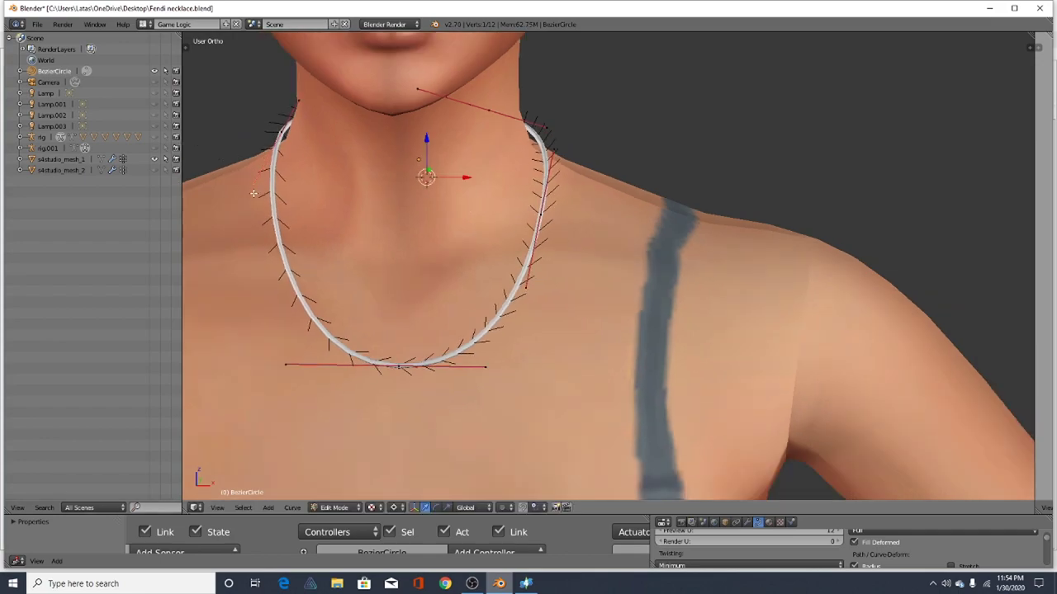
right_click_drag(403, 365, 398, 364)
left_click(400, 363)
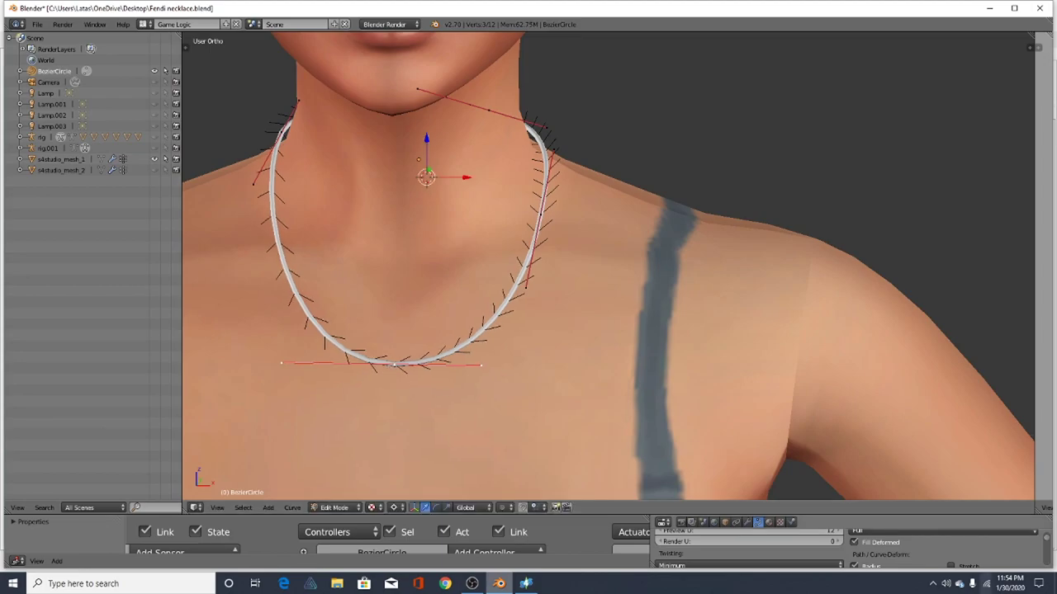
Enlarge the curve properties area and reduce the necklace's bevel depth to 0.013, checking its thickness against the body
left_click_drag(935, 512, 936, 282)
scroll(927, 392, "up", 4)
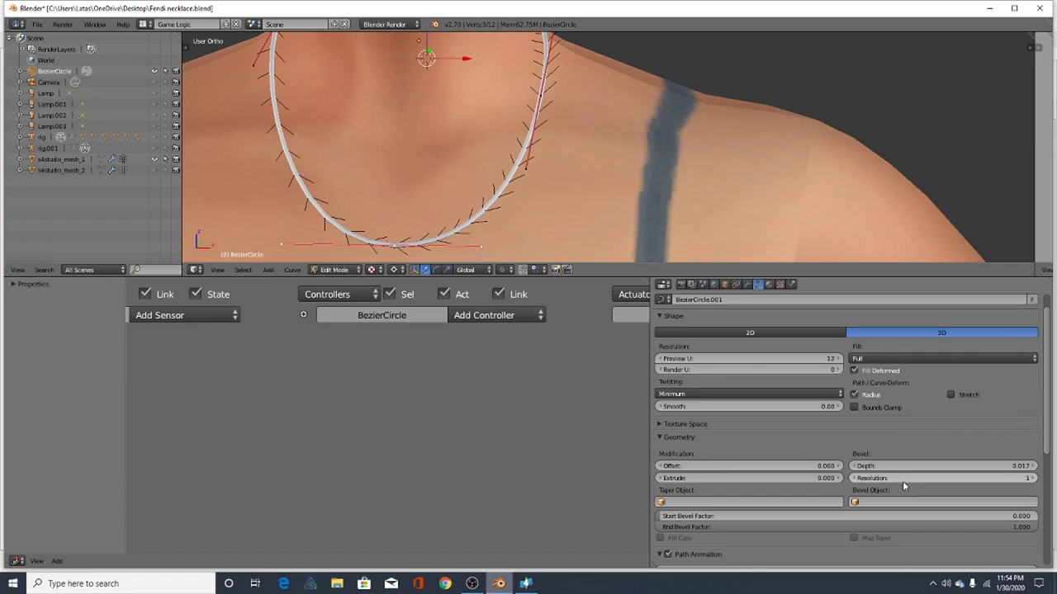
left_click_drag(913, 468, 929, 468)
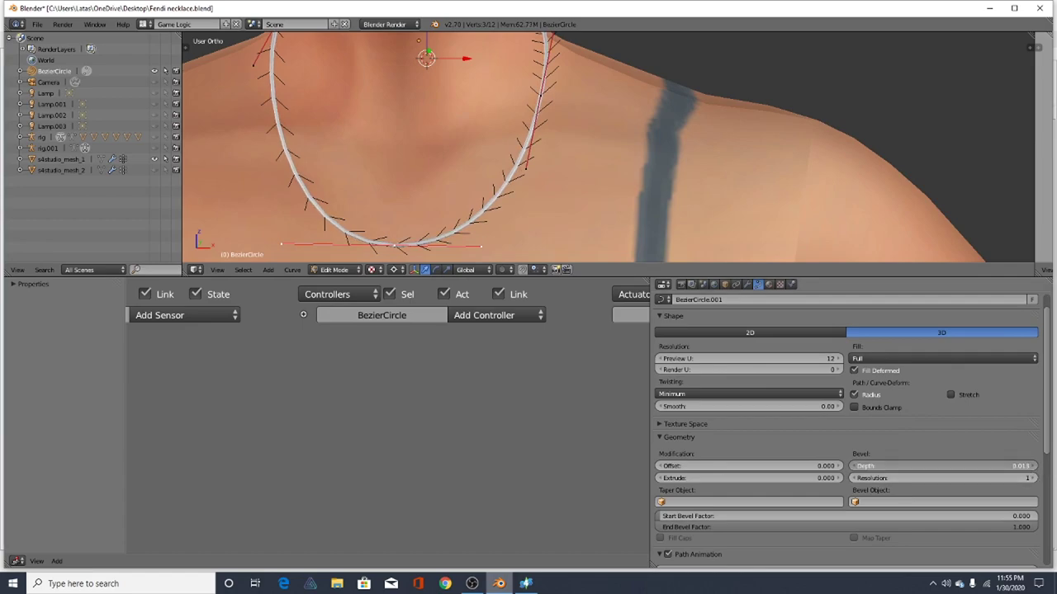
scroll(536, 173, "down", 4)
scroll(448, 198, "up", 3)
scroll(433, 210, "down", 6)
scroll(607, 147, "up", 2)
scroll(608, 147, "down", 4)
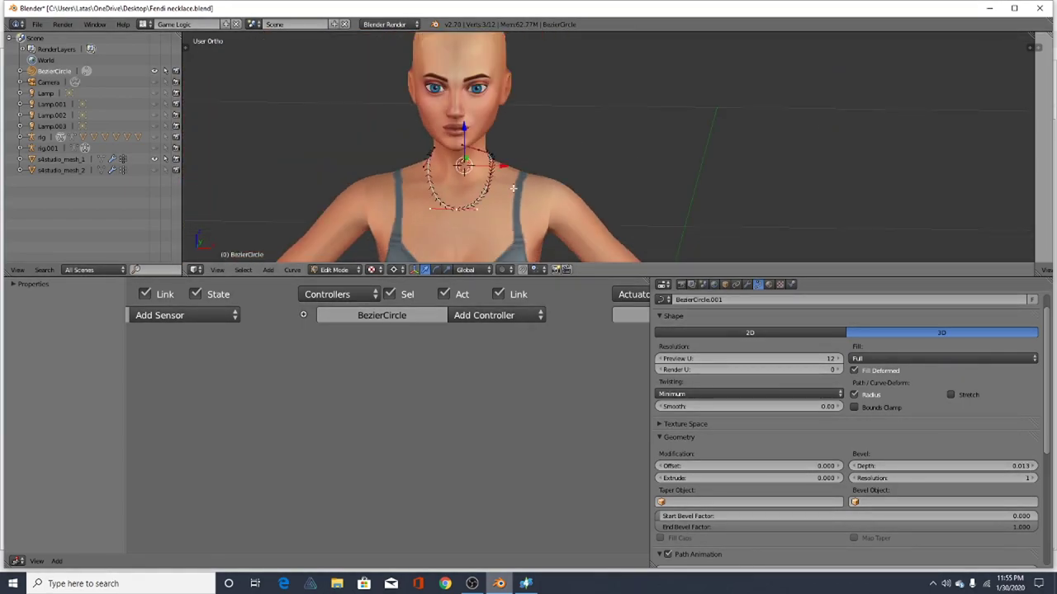
scroll(607, 147, "up", 4)
scroll(501, 163, "down", 1)
scroll(502, 162, "up", 6)
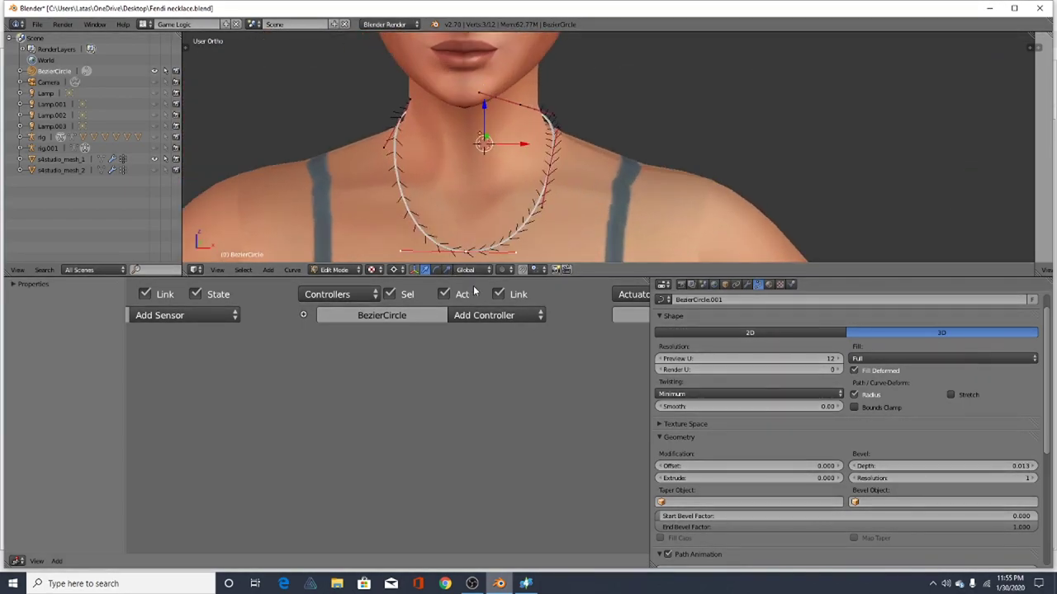
Set the necklace's bevel depth to 0.016
left_click_drag(1026, 467, 1037, 466)
left_click_drag(954, 465, 938, 466)
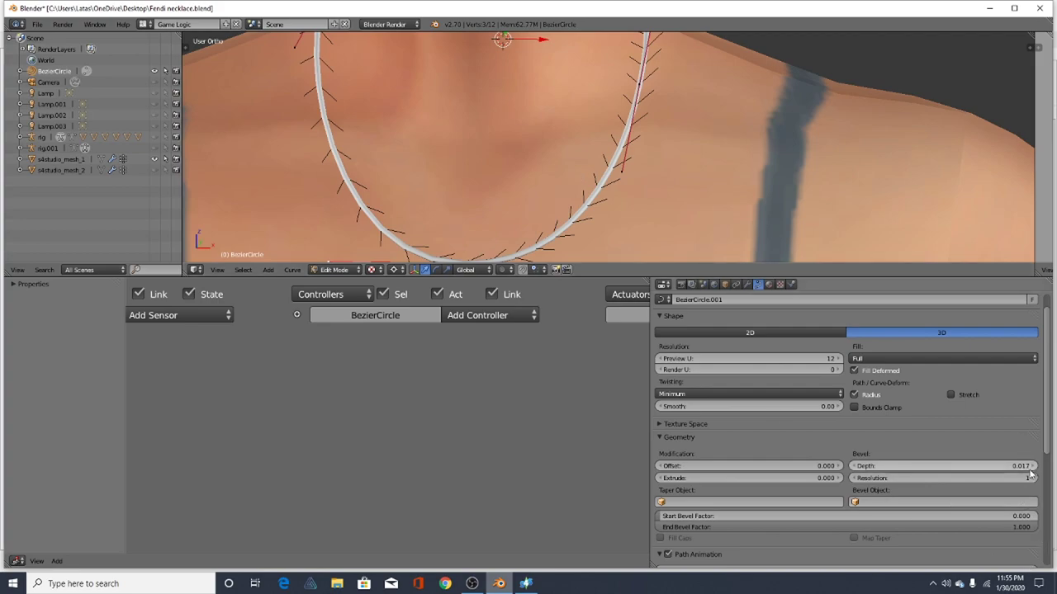
left_click_drag(1026, 468, 1024, 467)
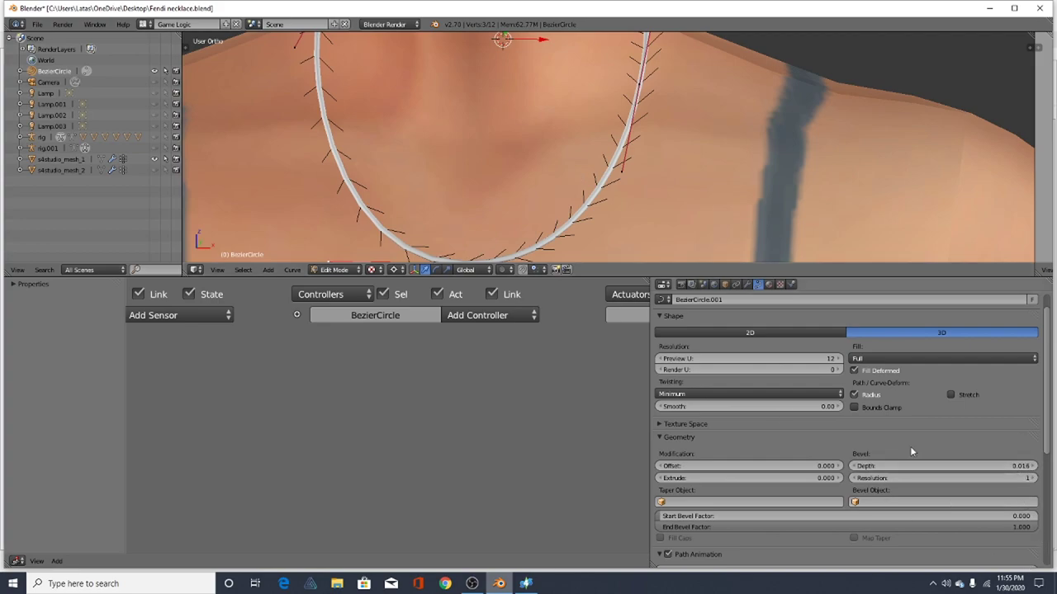
Shift the front control point slightly down and sideways, and adjust the side point's lower handle to balance the necklace's drape
scroll(443, 166, "down", 4)
scroll(438, 212, "up", 2)
scroll(454, 197, "up", 1)
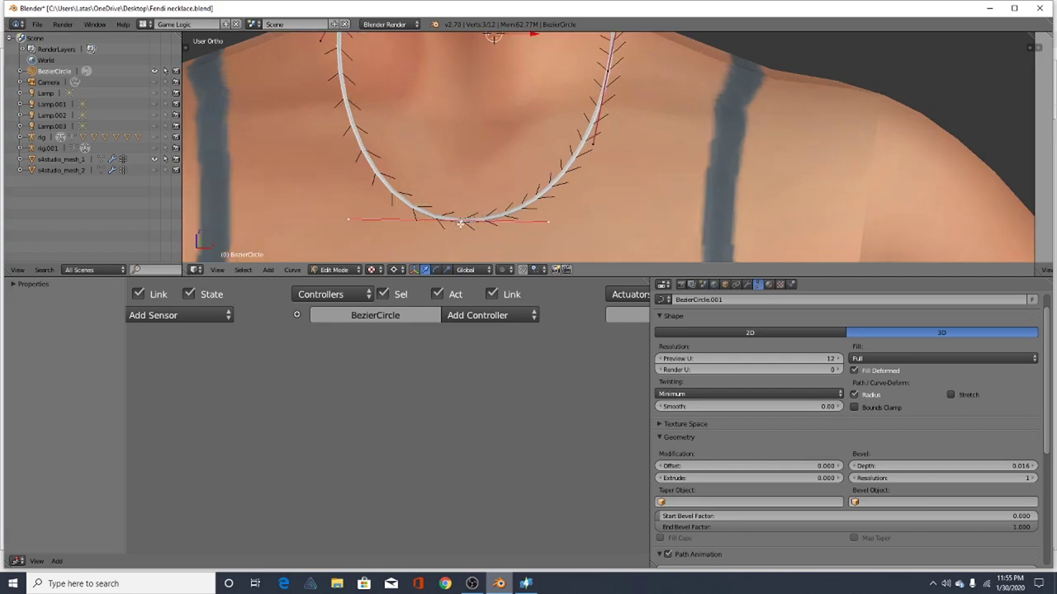
scroll(454, 223, "down", 2)
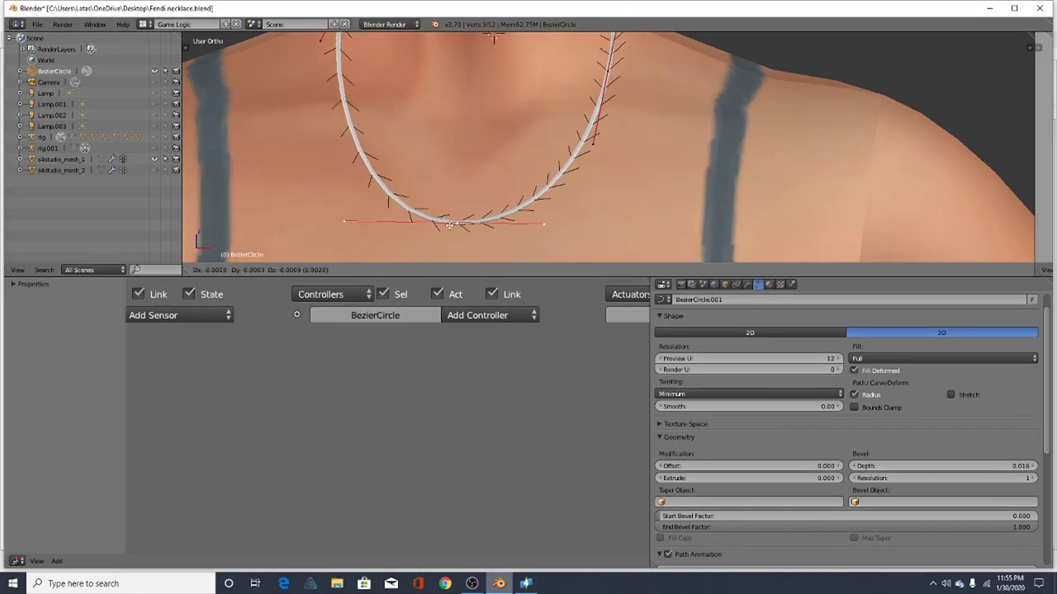
scroll(519, 159, "down", 1)
scroll(519, 158, "up", 1)
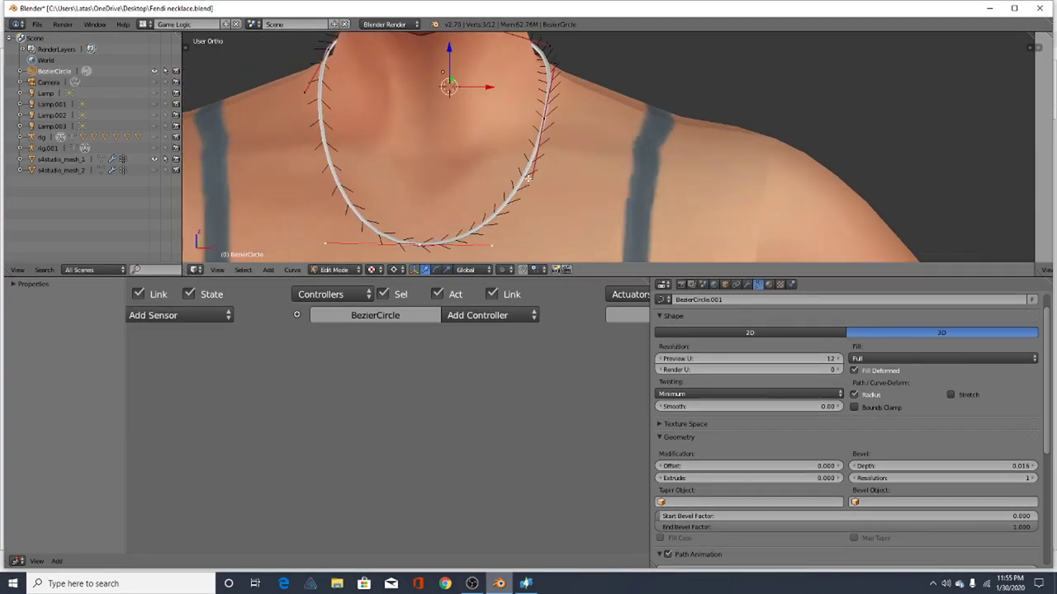
right_click(532, 173)
key("g")
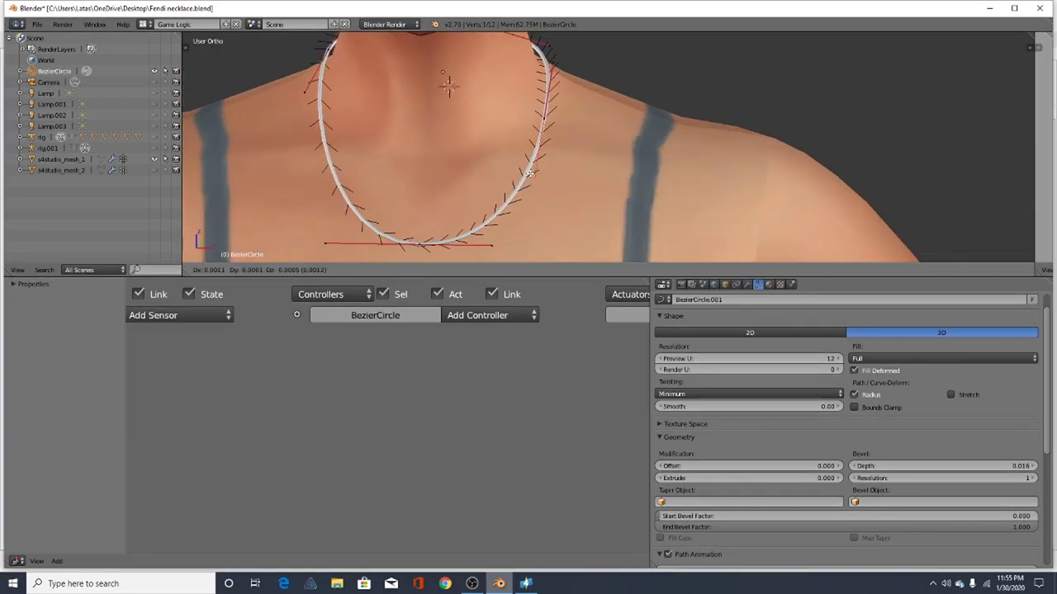
left_click(511, 211)
Enlarge the 3D view again and switch the necklace curve from editing to Object Mode
left_click_drag(543, 276, 542, 448)
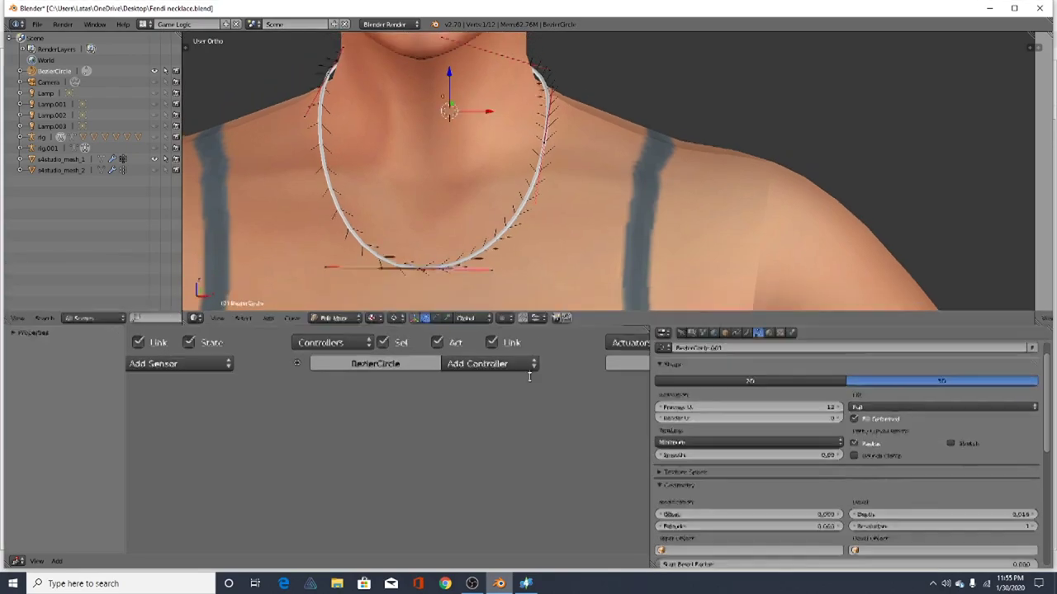
middle_click_drag(526, 194, 825, 372)
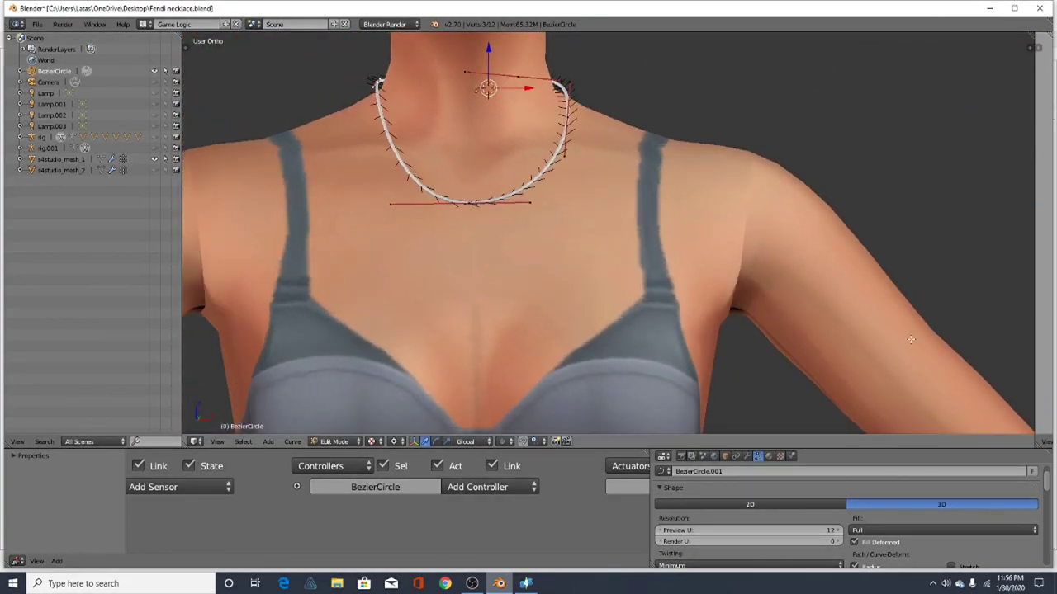
left_click(334, 442)
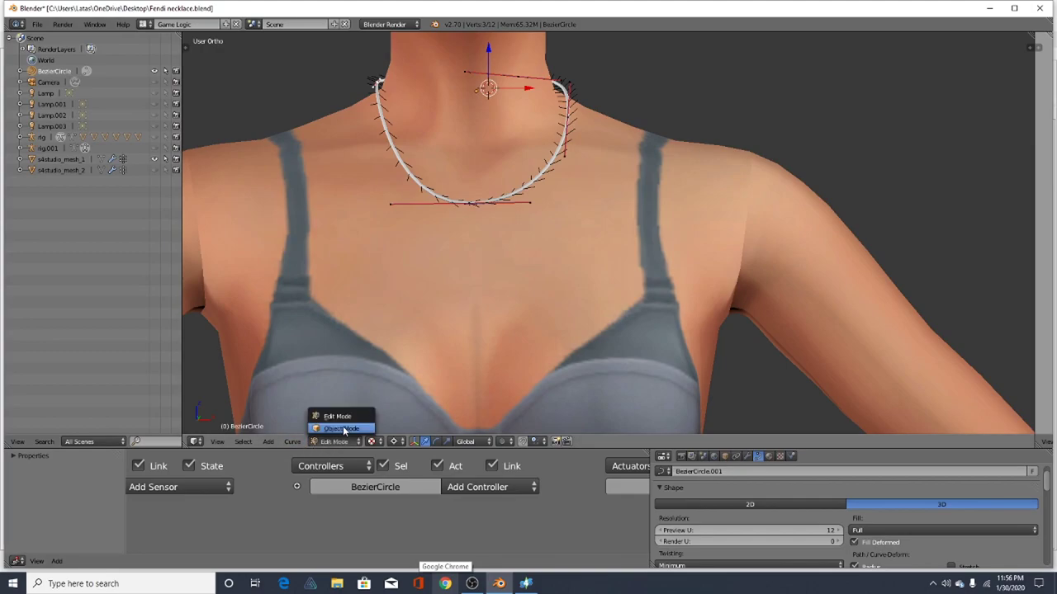
left_click(342, 429)
Examine the necklace's fit around the neck and collarbone from several angles and distances
scroll(475, 171, "down", 3)
middle_click_drag(590, 207, 415, 209)
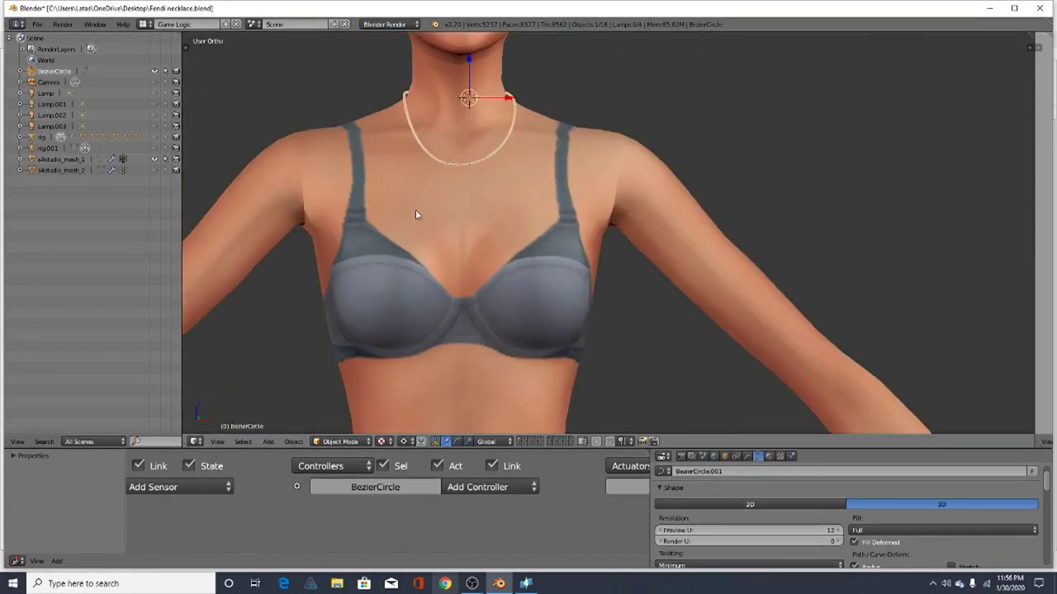
scroll(426, 239, "up", 1)
scroll(488, 66, "up", 3)
middle_click_drag(488, 65, 510, 111)
left_click_drag(509, 113, 510, 110)
middle_click_drag(677, 272, 546, 241)
left_click_drag(528, 129, 525, 138)
scroll(489, 151, "down", 6)
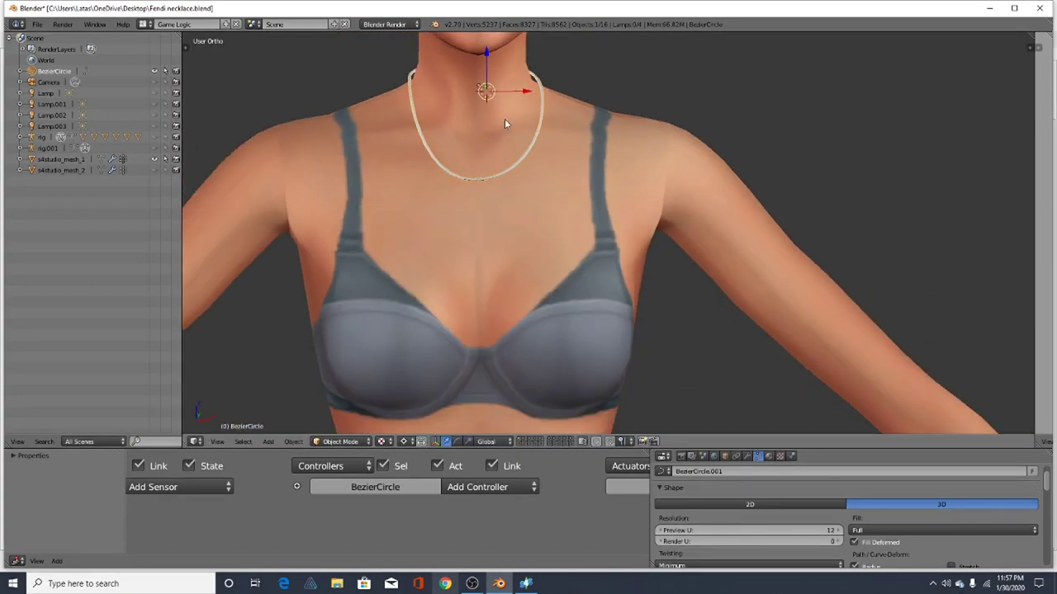
middle_click_drag(446, 238, 929, 157)
scroll(456, 156, "up", 5)
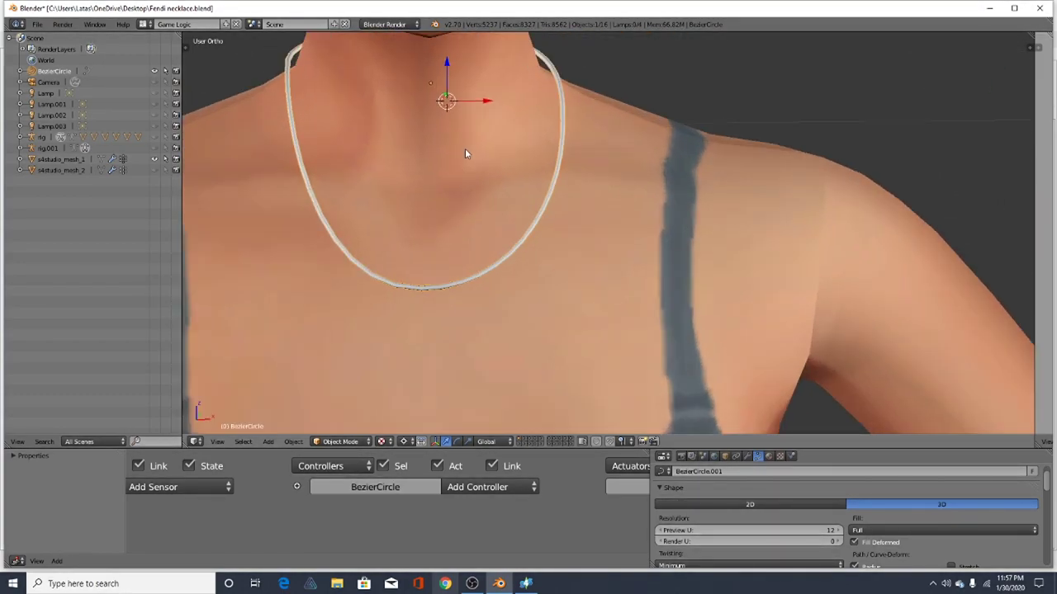
Deselect the necklace and view it on the model without the selection outline
key("a")
scroll(460, 290, "down", 3)
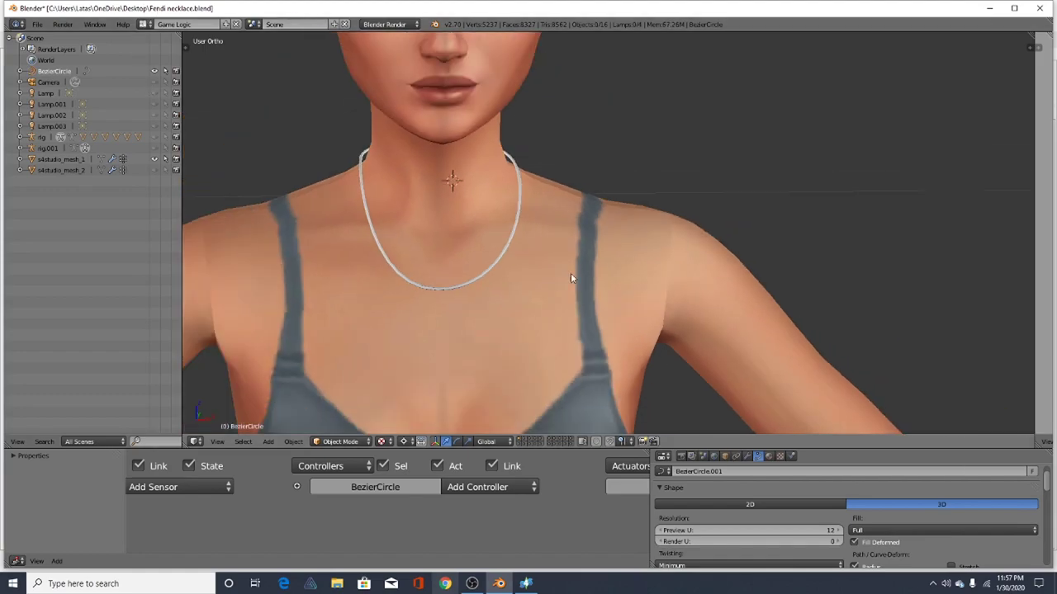
scroll(398, 145, "down", 3)
scroll(410, 239, "up", 2)
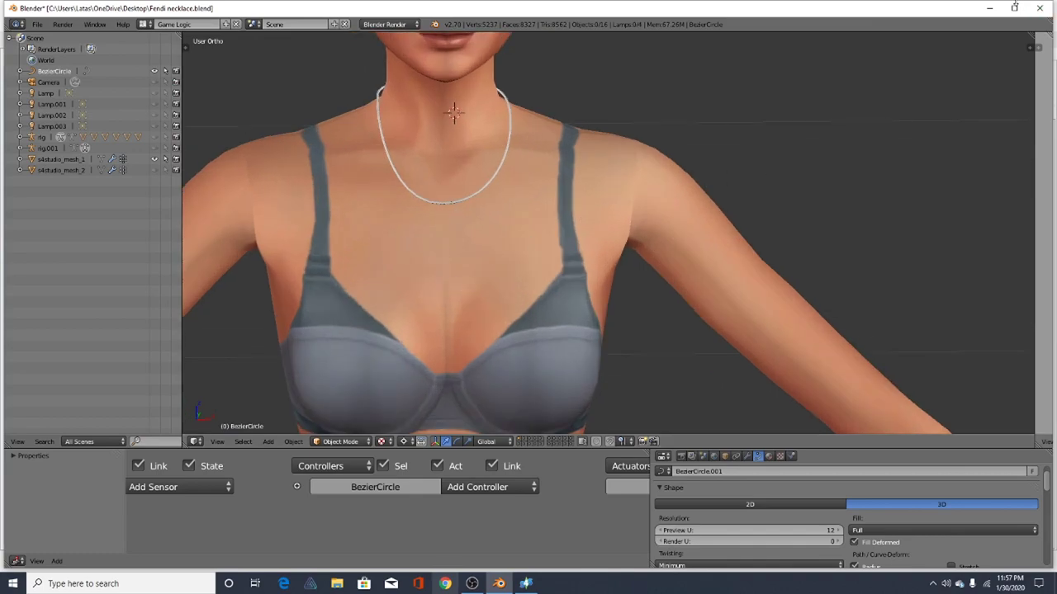
Minimize Blender and Sims 4 Studio, and view the Fendi LOGO BLACK AND WHITE image from the desktop's FENDI NECKLACE Textures folder
left_click(990, 9)
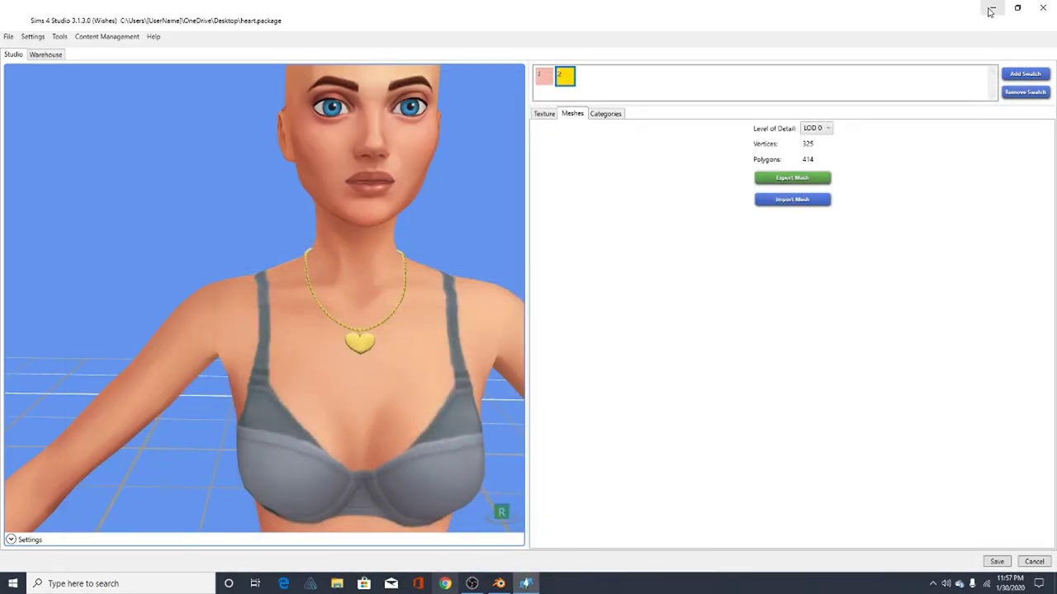
left_click(990, 9)
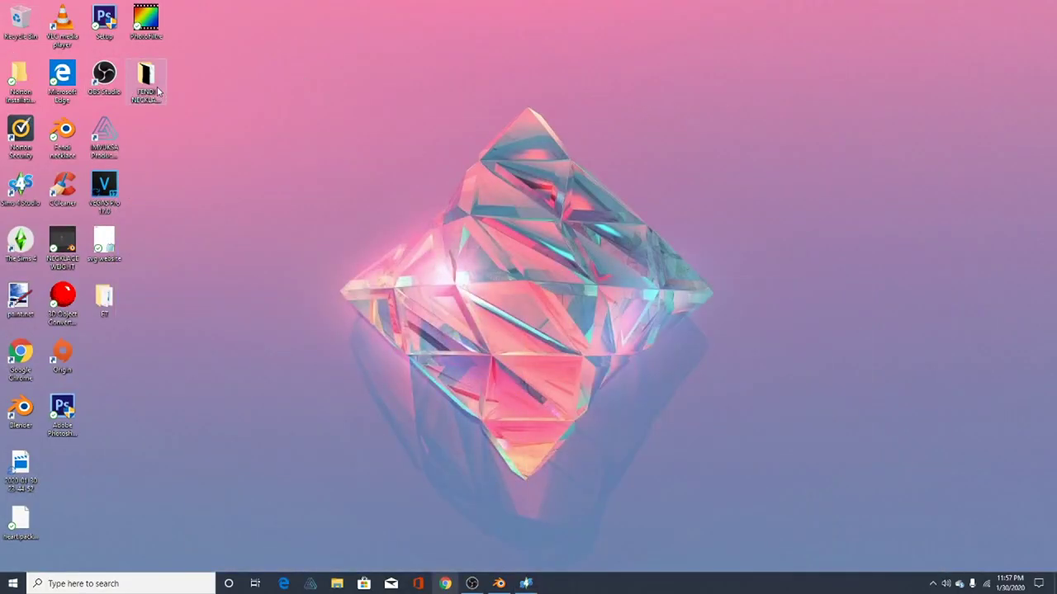
double_click(159, 91)
left_click(132, 97)
double_click(132, 97)
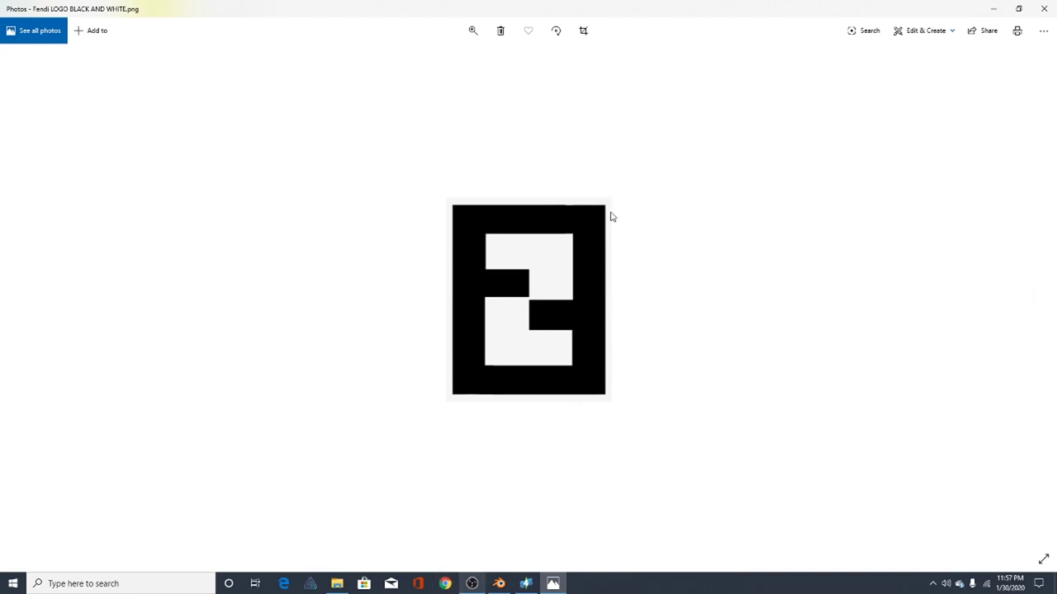
left_click(1047, 8)
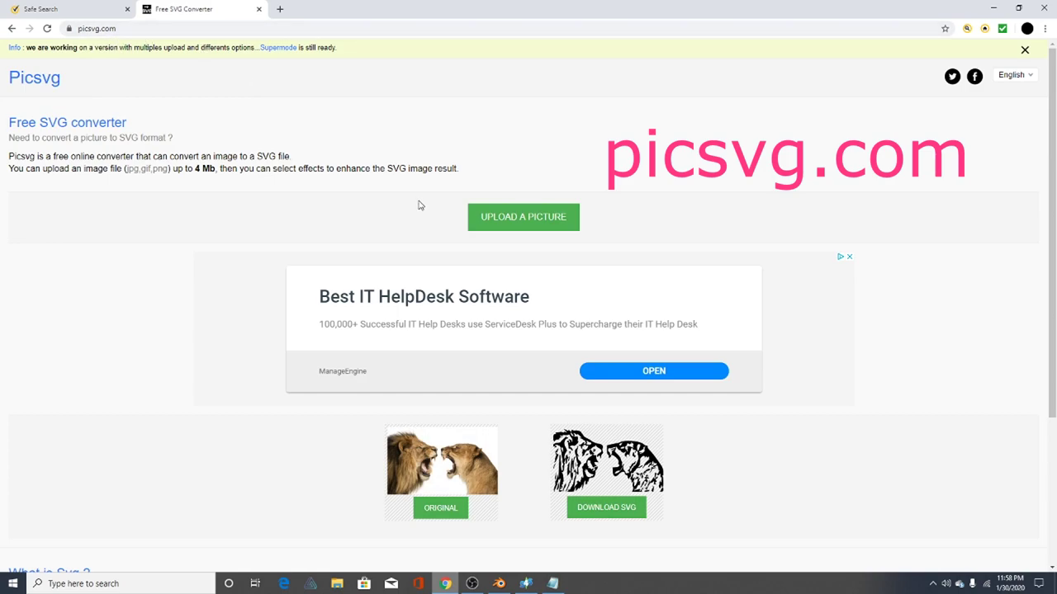
Upload the Fendi LOGO BLACK AND WHITE image from the FENDI NECKLACE Textures folder to the SVG converter
scroll(400, 211, "down", 1)
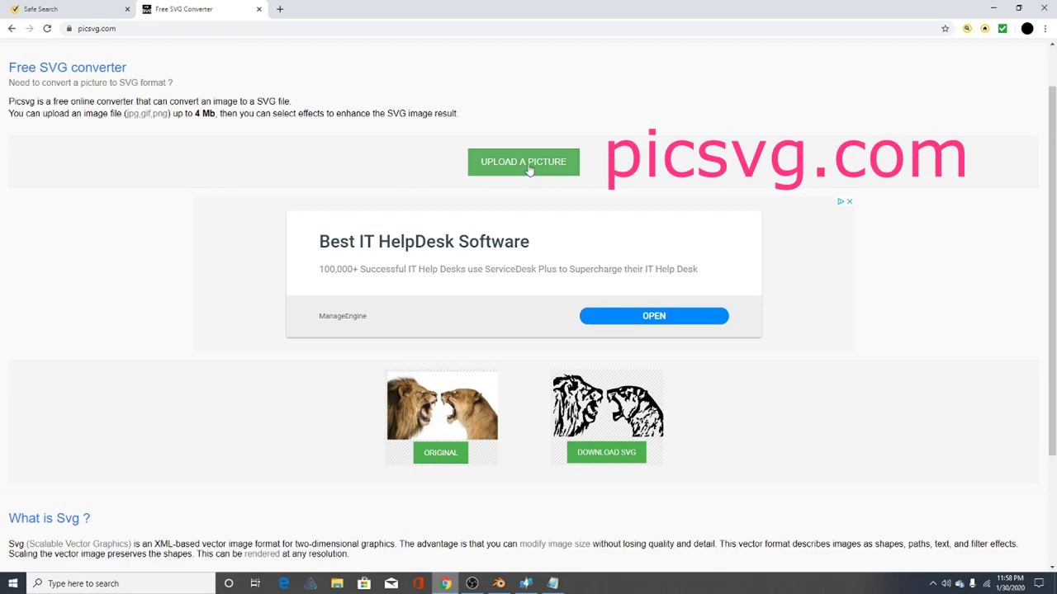
left_click(529, 170)
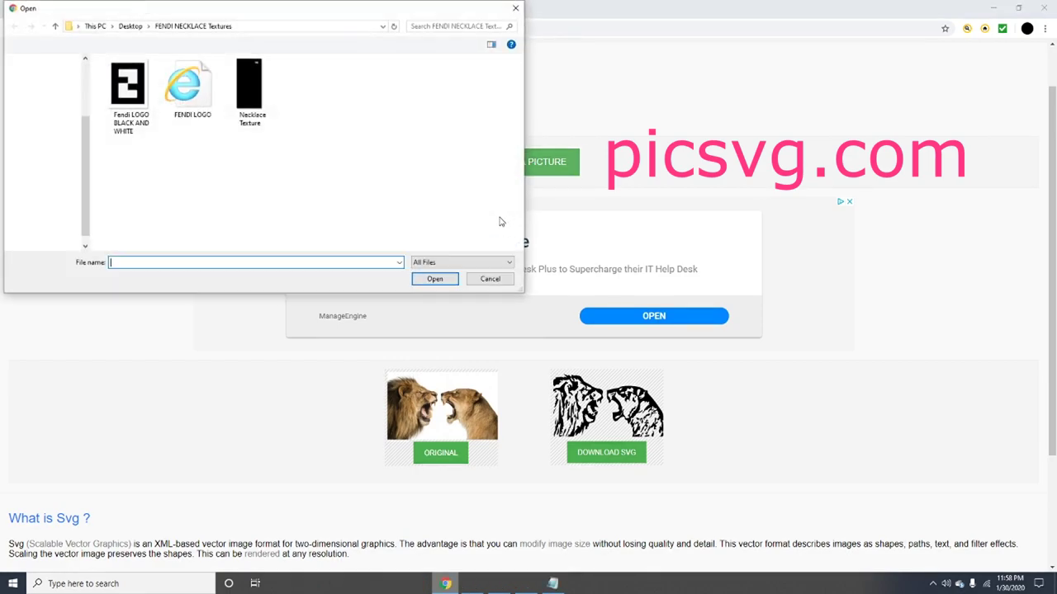
left_click(140, 95)
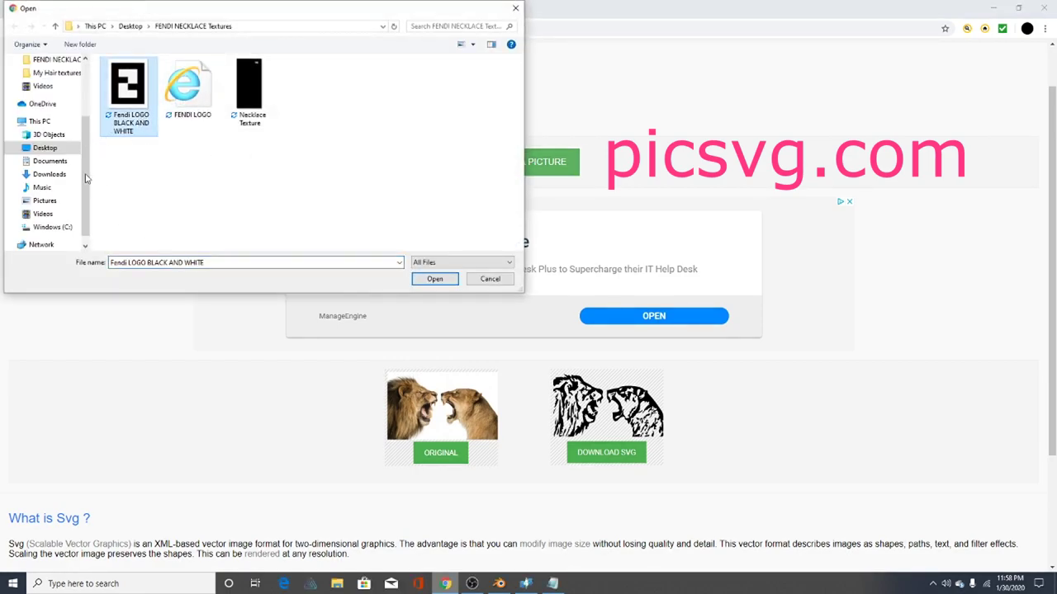
left_click(435, 279)
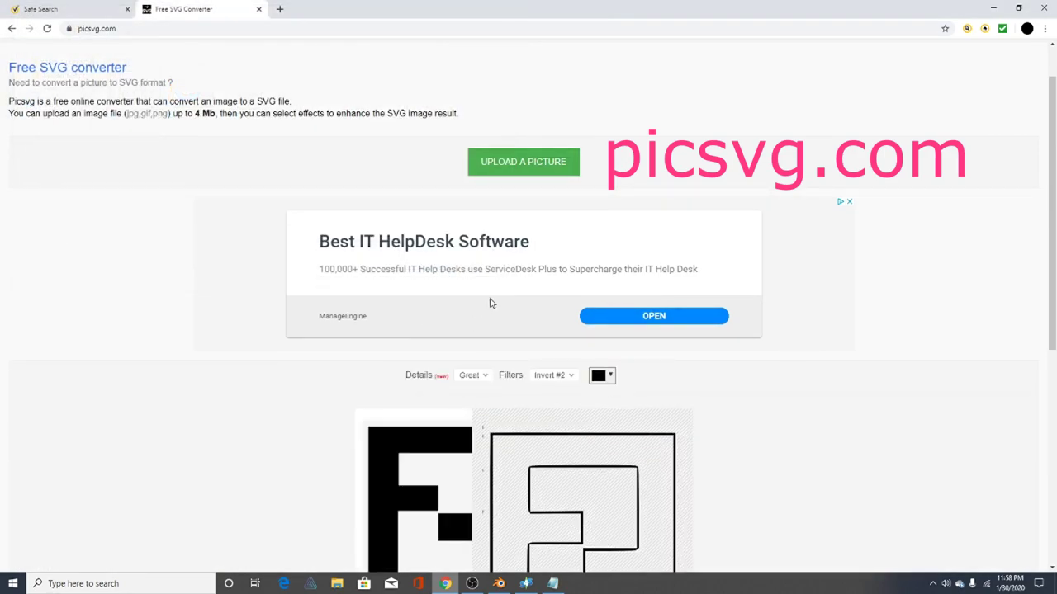
Set the conversion filter to Ready #2 and check the solid logo preview against the original
scroll(507, 281, "down", 4)
scroll(564, 245, "down", 2)
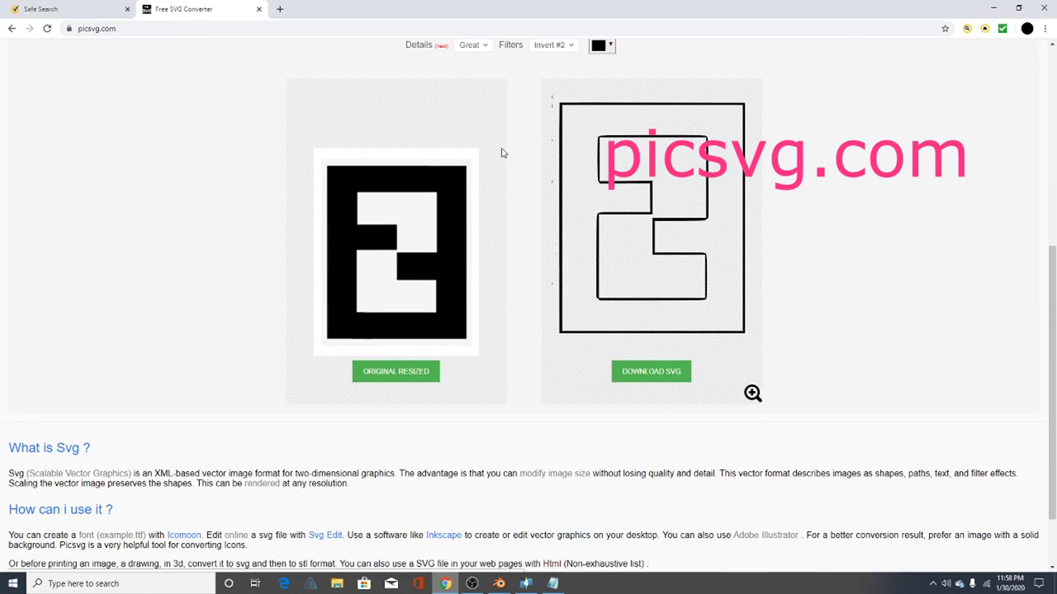
scroll(567, 141, "up", 2)
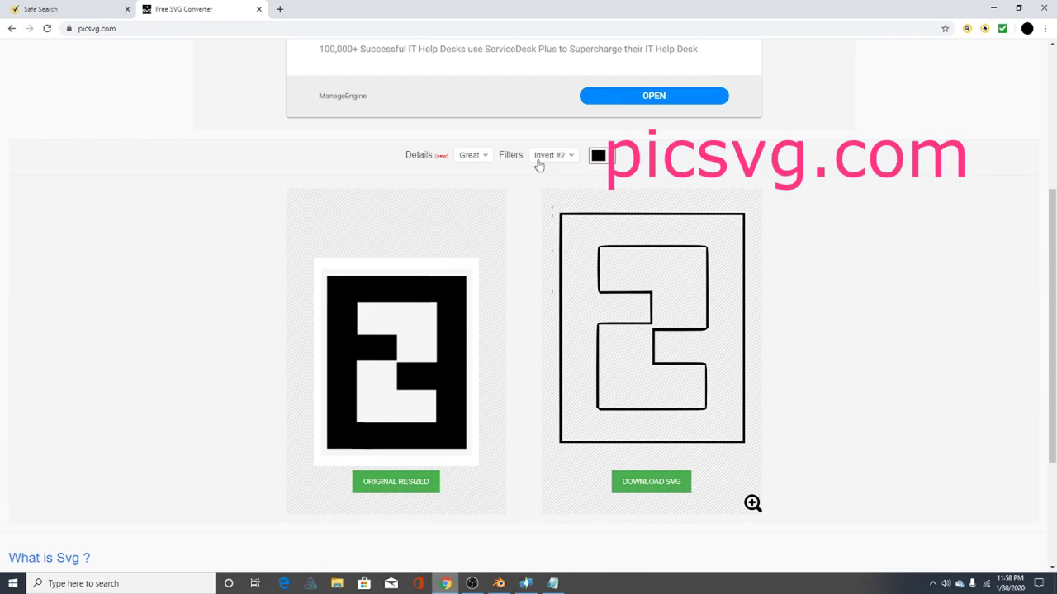
left_click(555, 156)
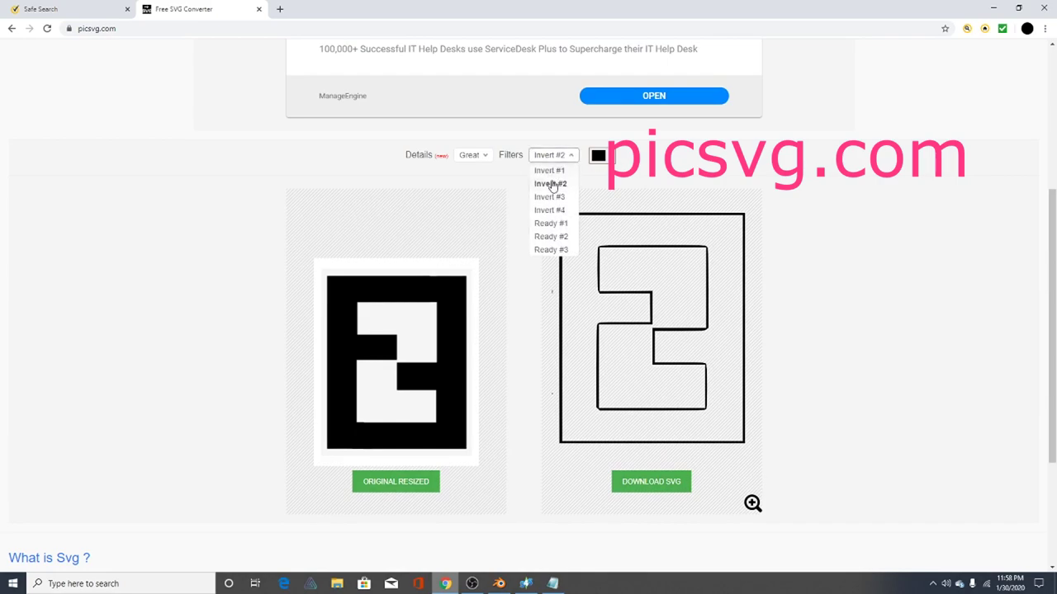
left_click(551, 237)
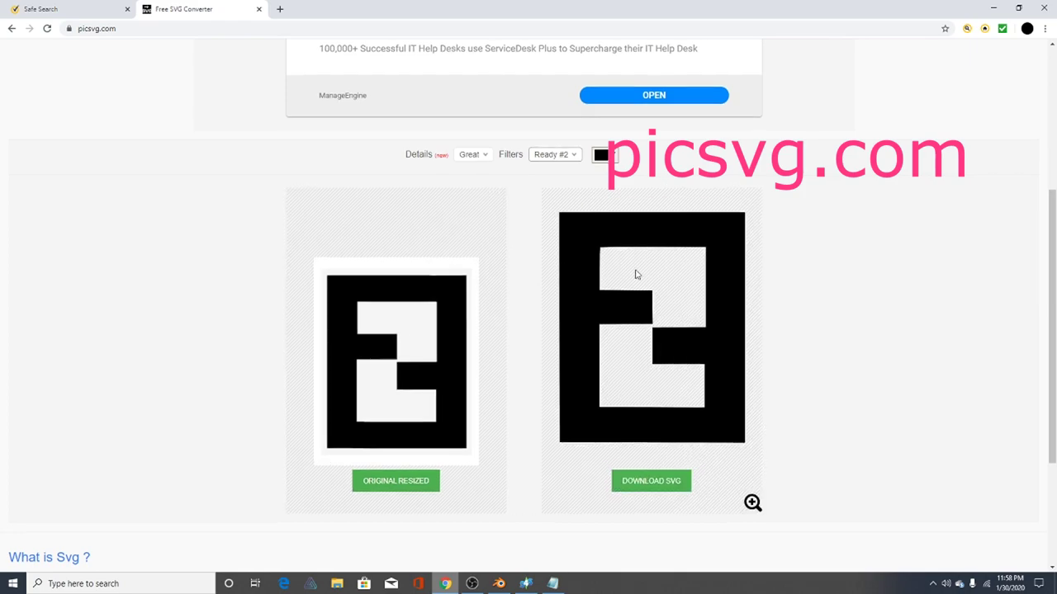
scroll(611, 247, "down", 1)
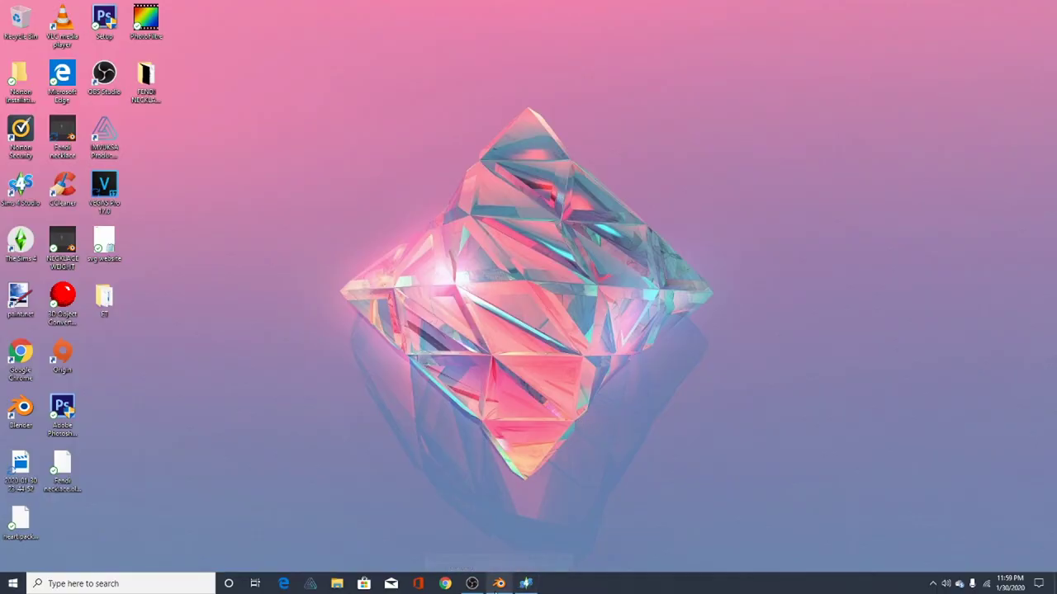
Switch to Blender and import FENDI LOGO.svg from the desktop's FENDI NECKLACE Textures folder as Scalable Vector Graphics
left_click(505, 586)
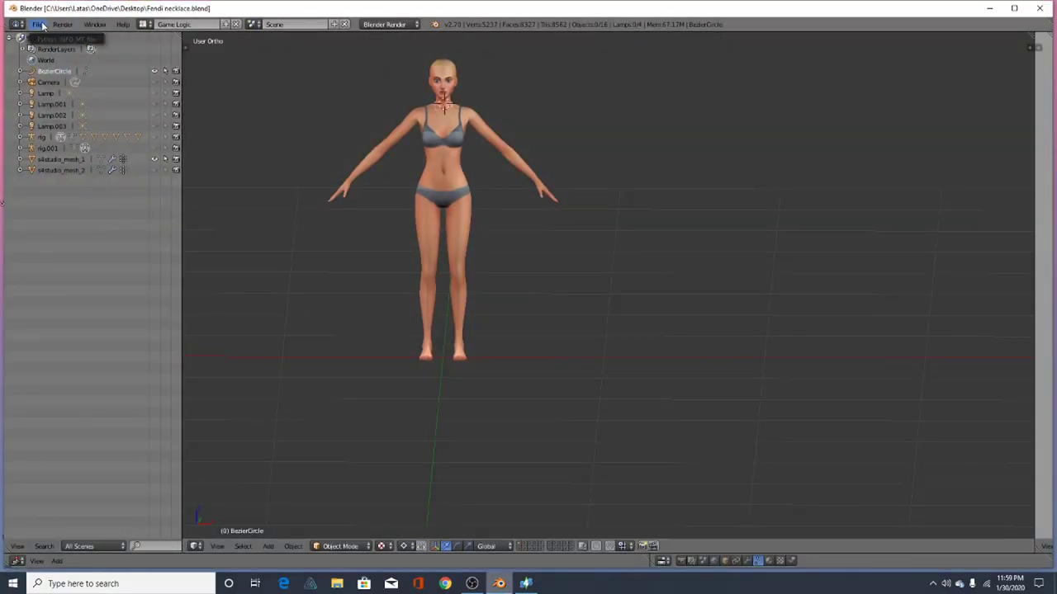
left_click(37, 26)
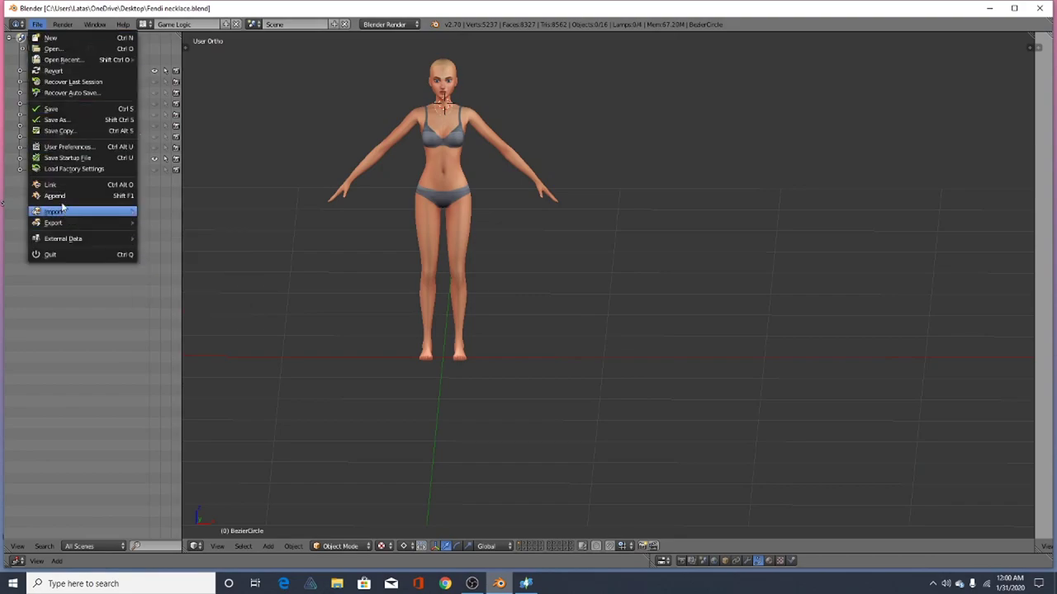
mouse_move(74, 218)
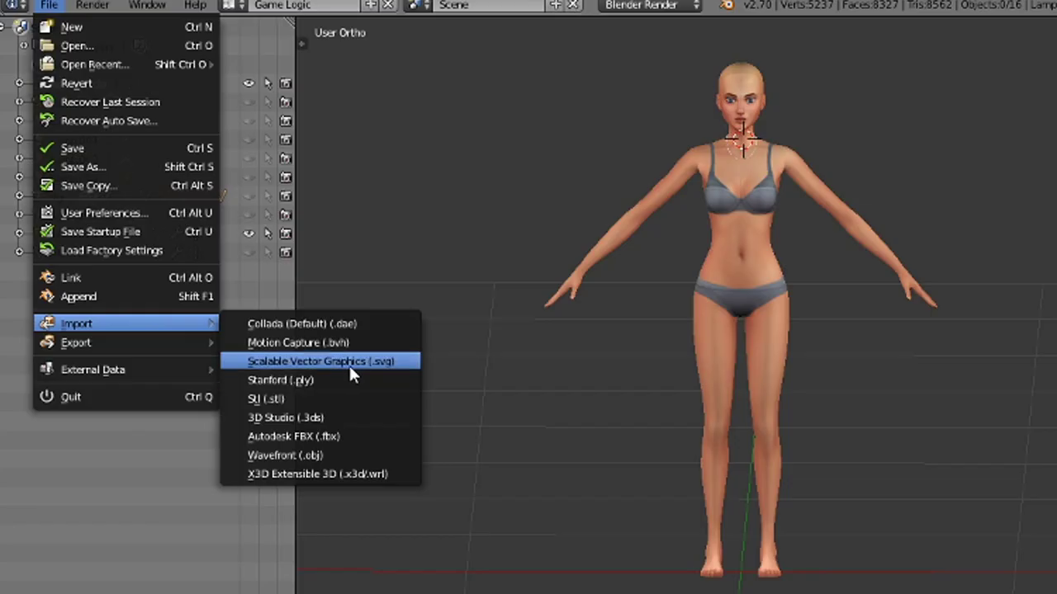
left_click(353, 370)
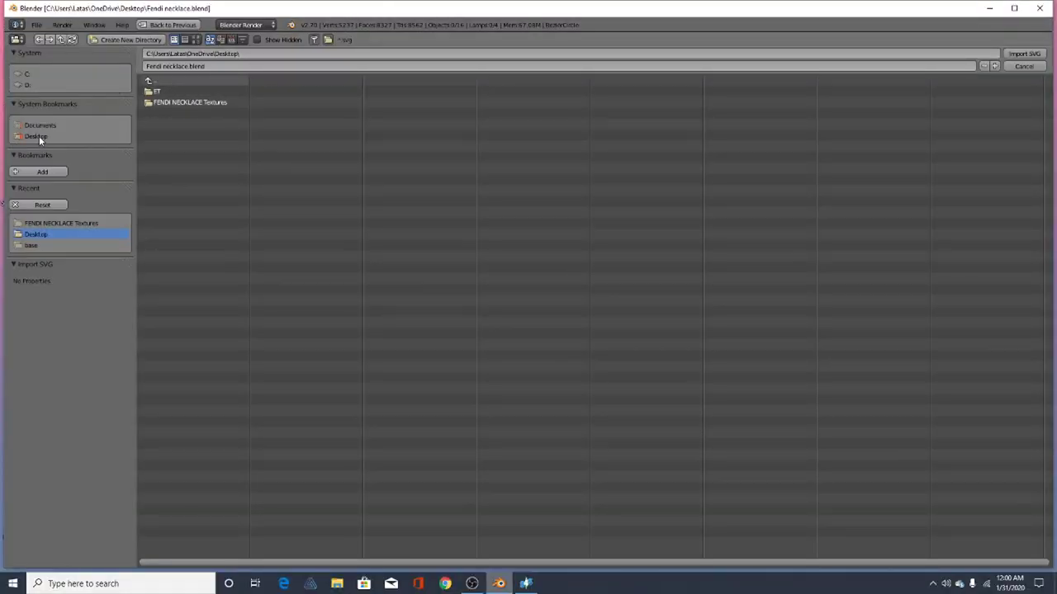
left_click(206, 102)
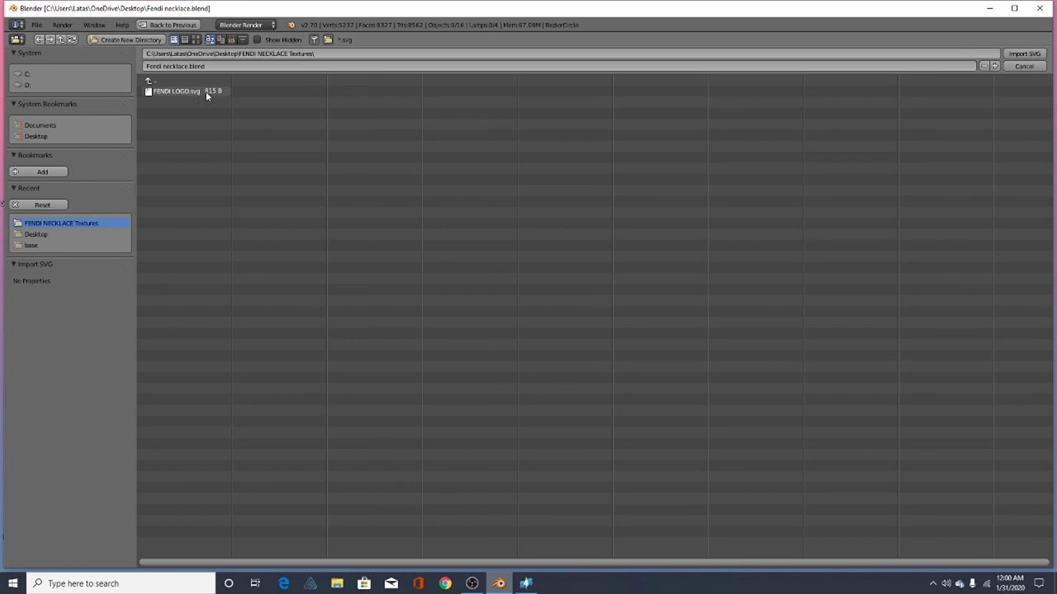
left_click(205, 91)
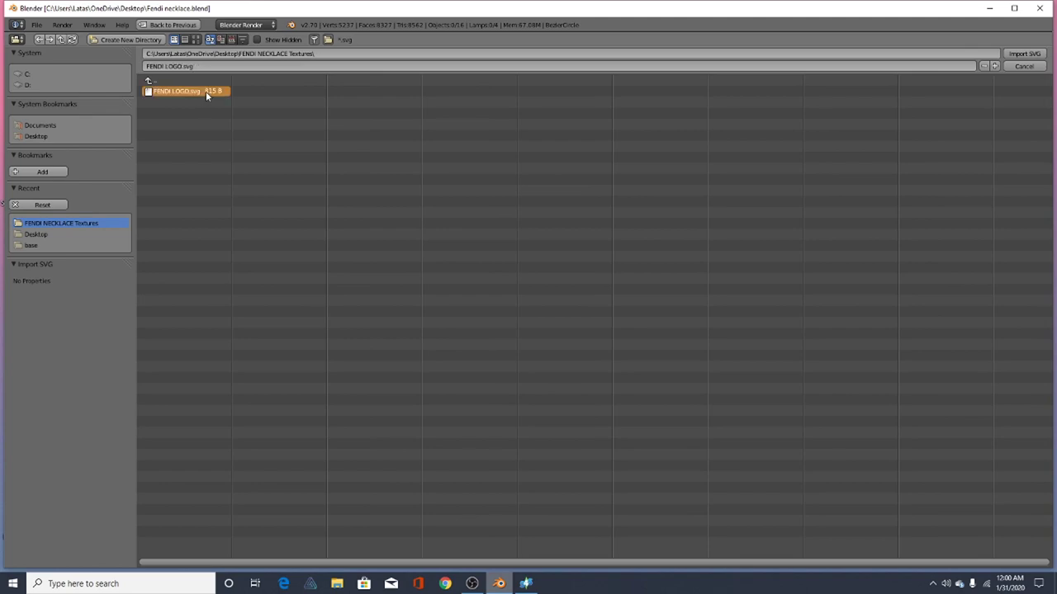
left_click(1033, 56)
Select the imported logo curve between the model's feet and move it along the X axis clear of the foot
scroll(437, 390, "up", 5)
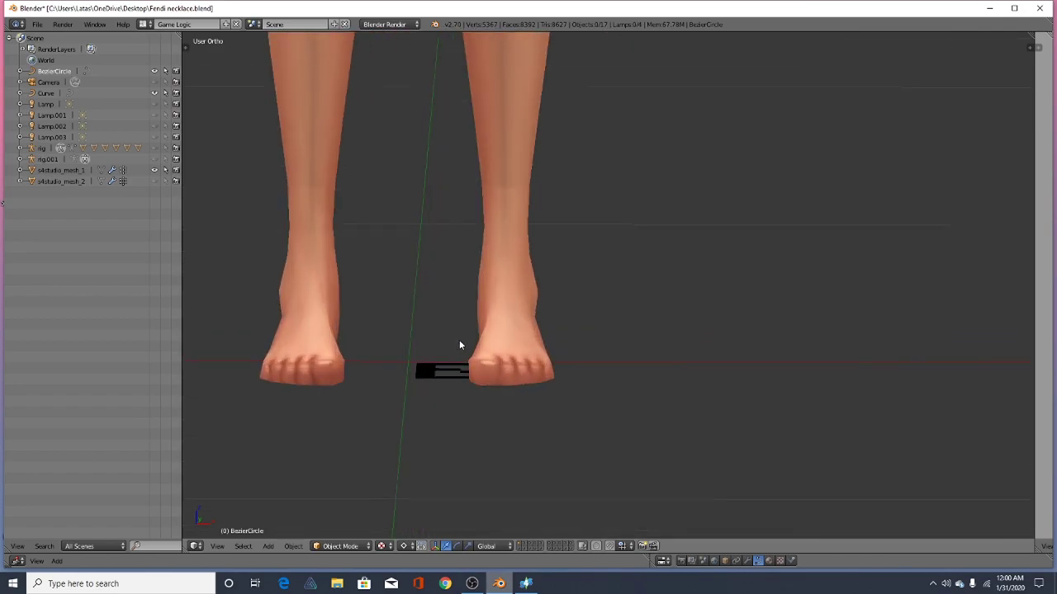
scroll(461, 363, "up", 6)
scroll(457, 405, "down", 5)
scroll(436, 148, "up", 3)
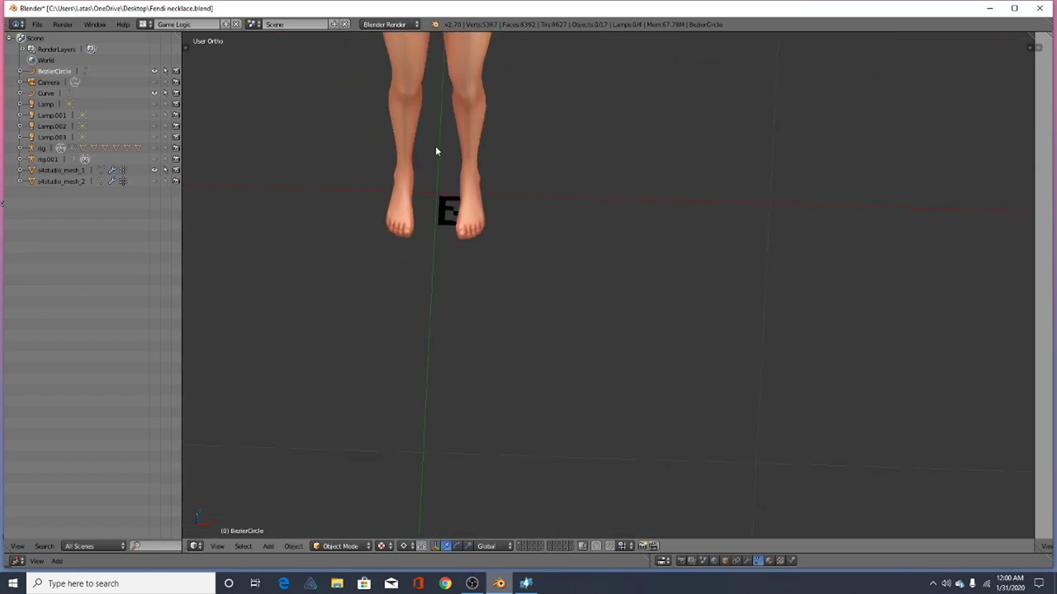
right_click(428, 226)
left_click(432, 226)
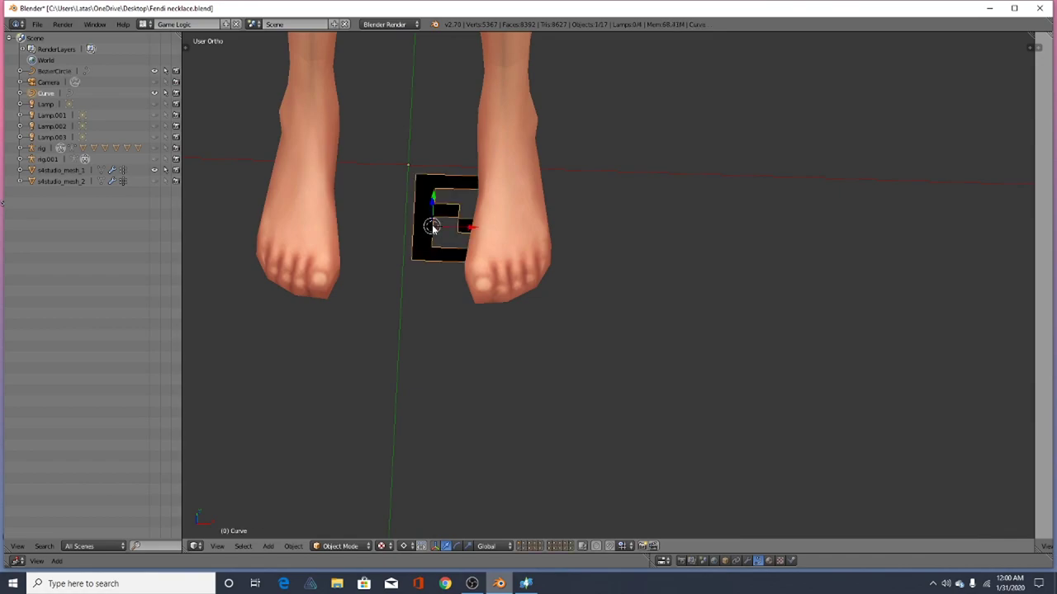
key("g")
key("x")
left_click(666, 271)
middle_click_drag(666, 271, 657, 177)
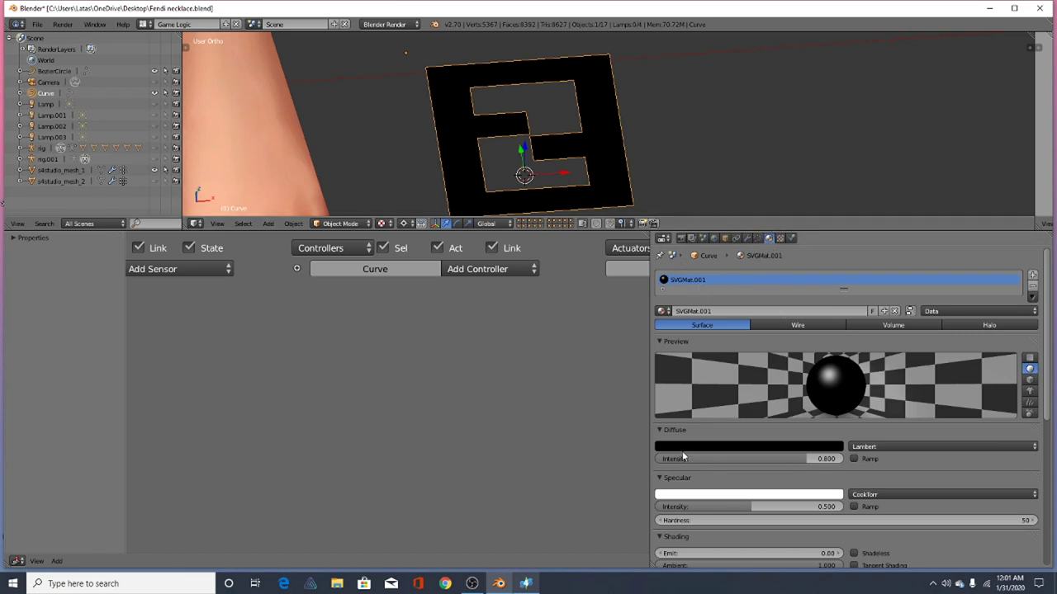
Change the logo material's diffuse color to white and enlarge the 3D view again
left_click(709, 446)
left_click(693, 449)
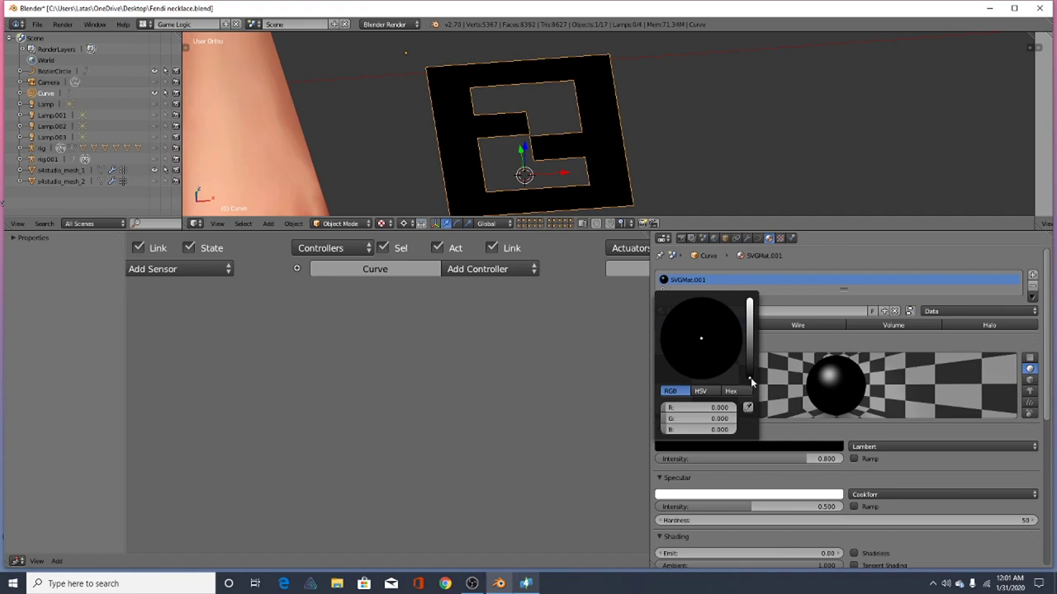
left_click_drag(750, 376, 750, 299)
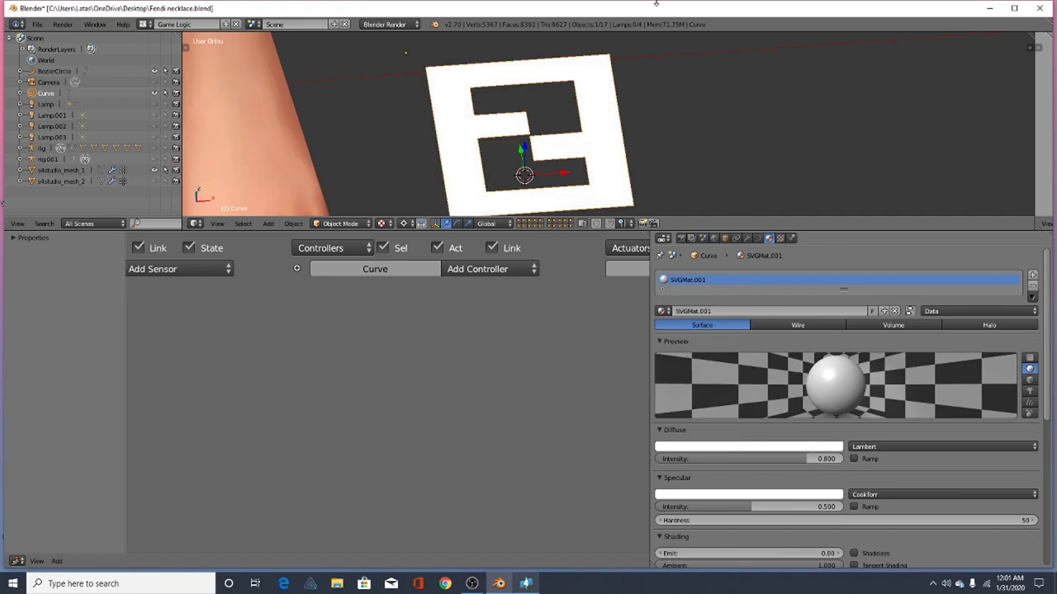
scroll(579, 149, "down", 3)
middle_click_drag(609, 149, 537, 213)
scroll(512, 156, "up", 2)
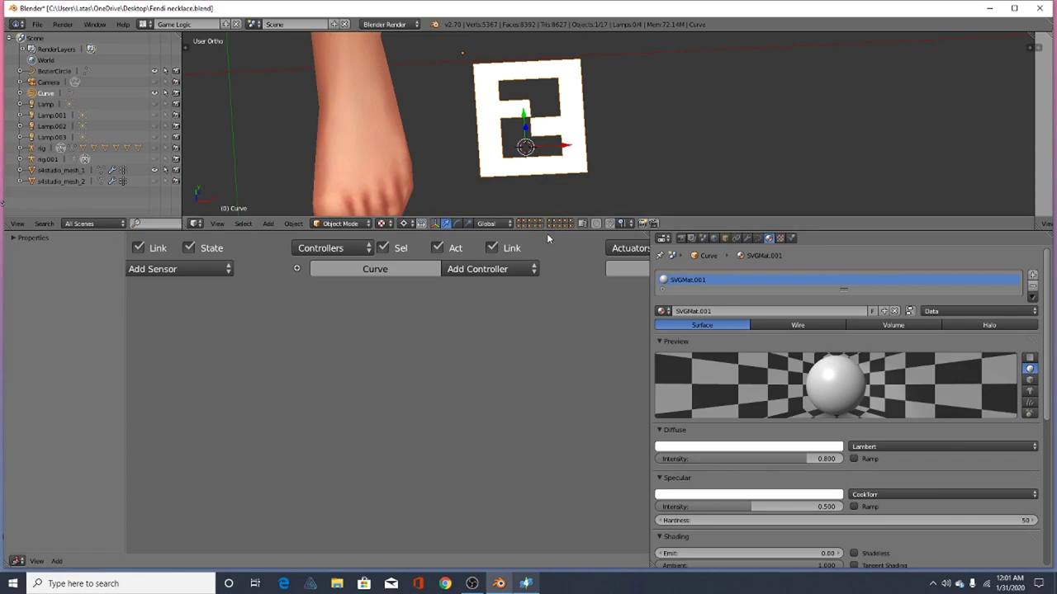
left_click_drag(546, 232, 598, 559)
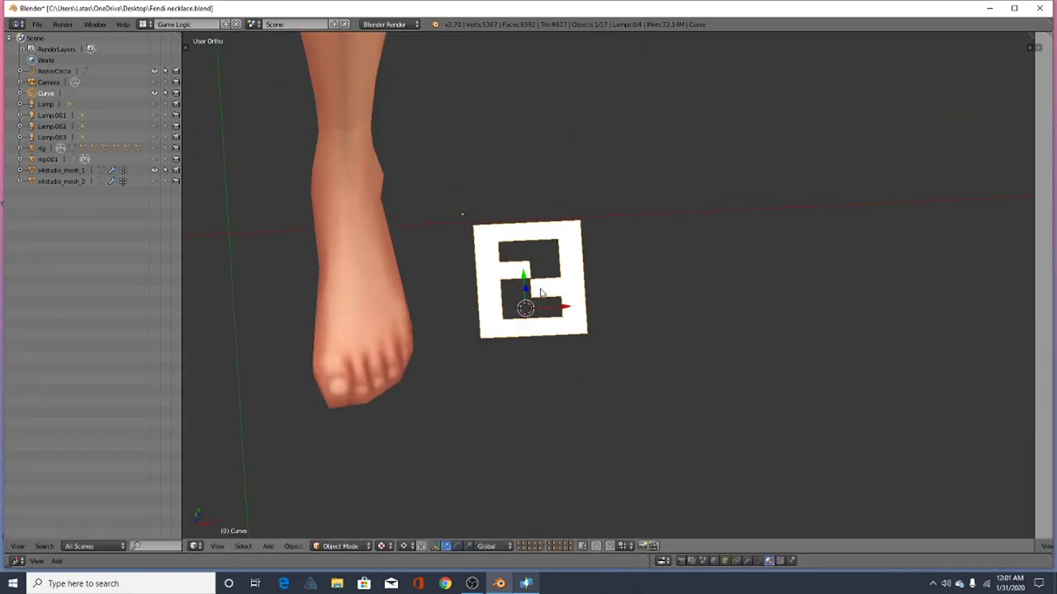
Try moving a control point on the logo's outer left edge in Edit Mode, and undo the move
key("Tab")
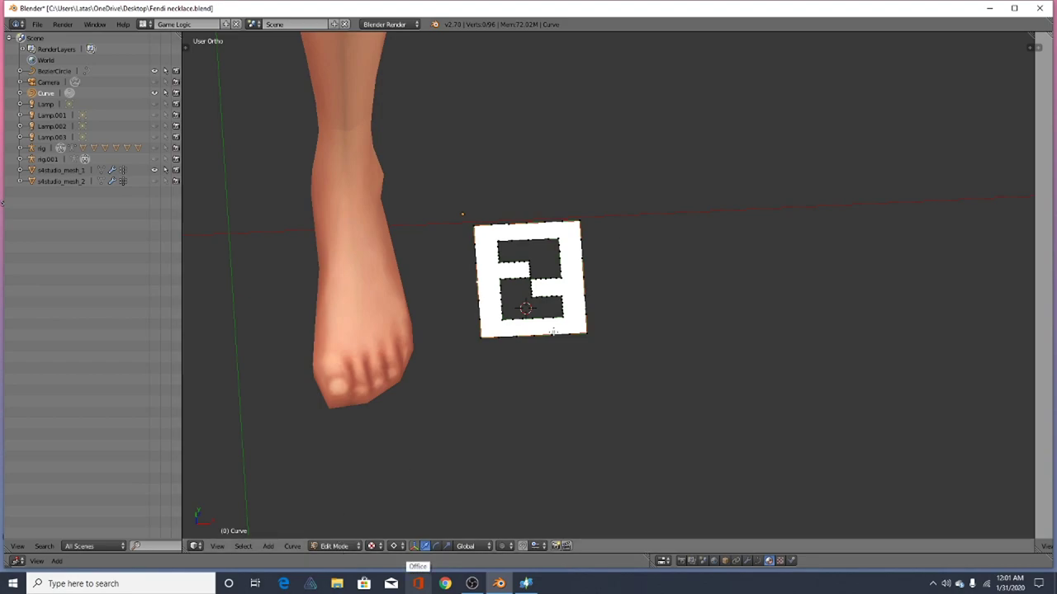
scroll(544, 244, "up", 6)
right_click(347, 416)
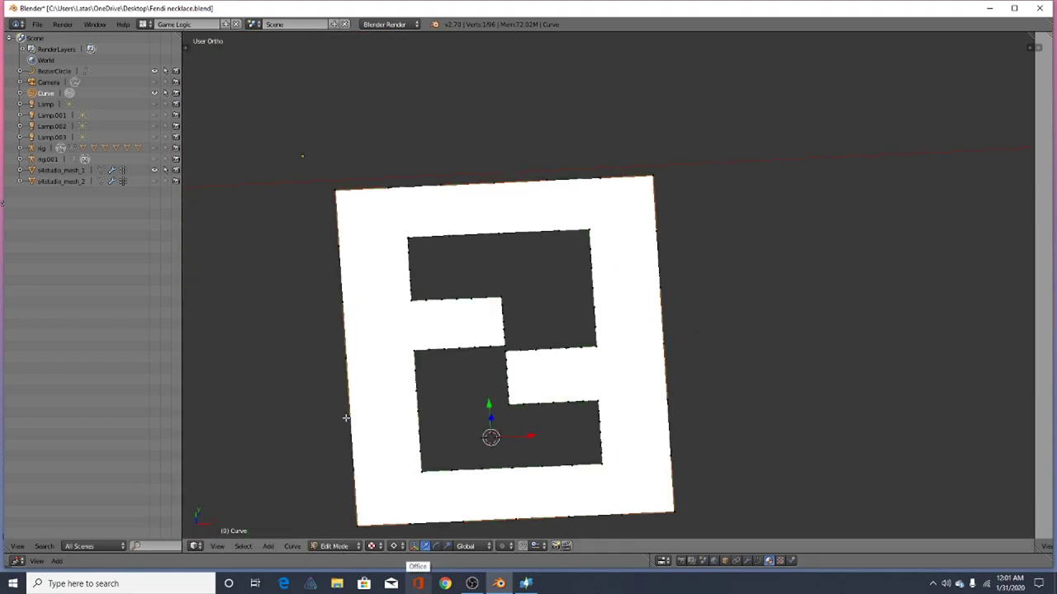
key("g")
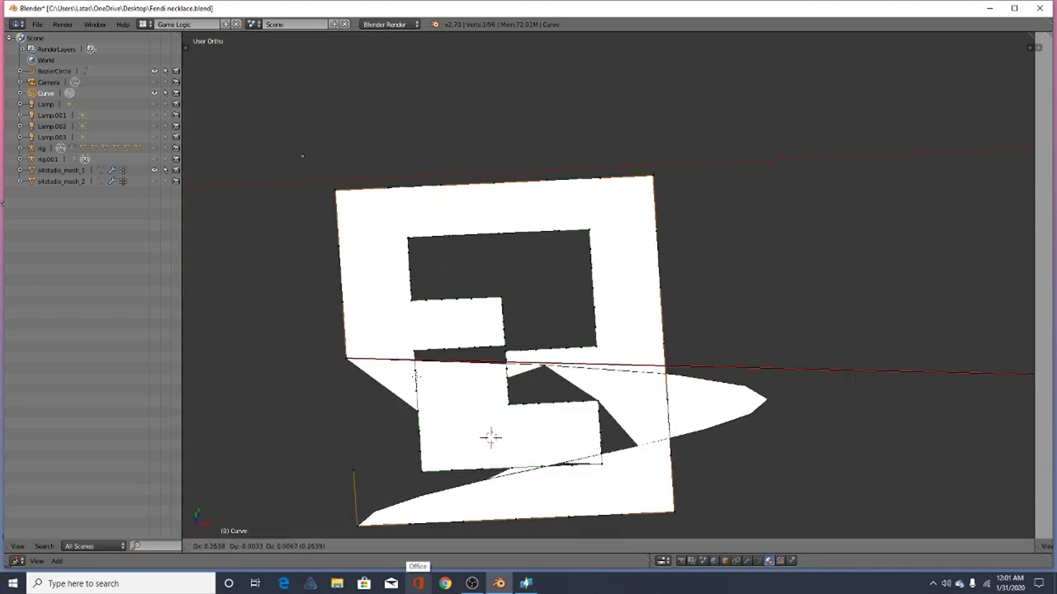
left_click(286, 389)
scroll(466, 371, "down", 2)
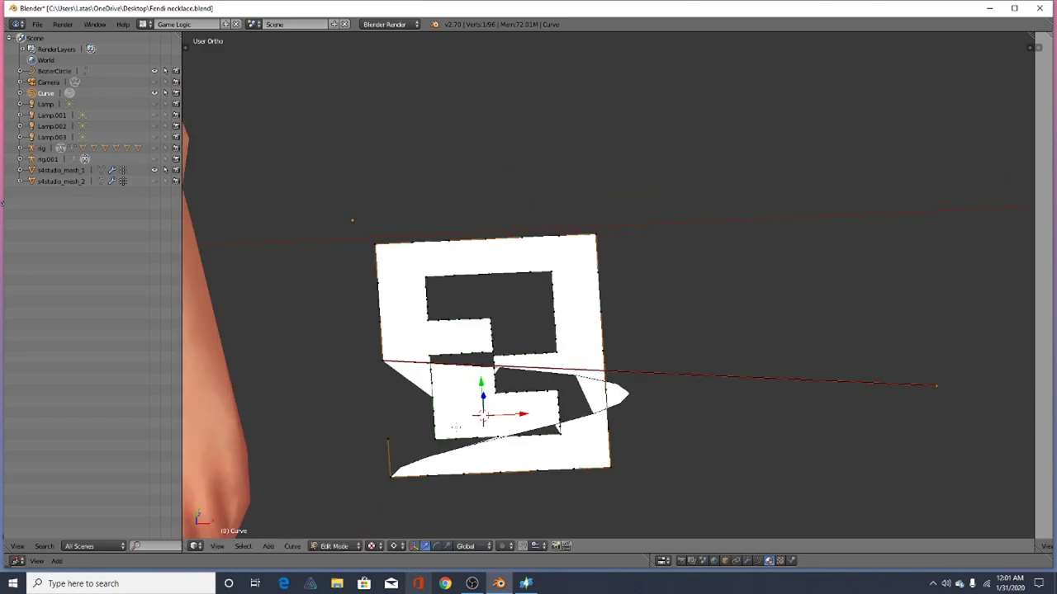
key("ctrl+z")
scroll(382, 396, "up", 2)
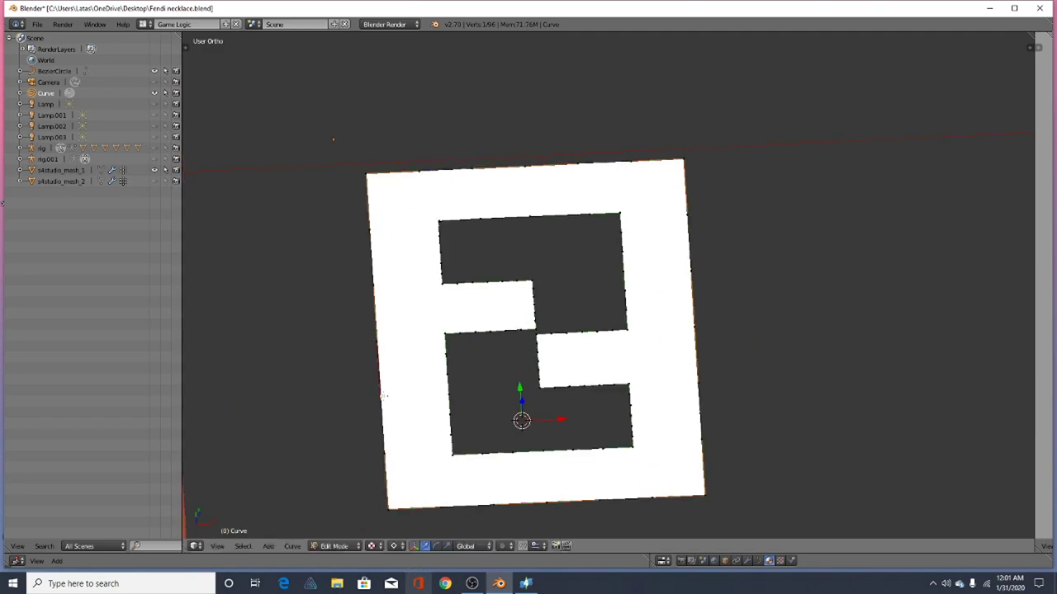
Try moving control points around the logo's lower inner cutout, undo the moves, and return to Object Mode
right_click(448, 425)
key("g")
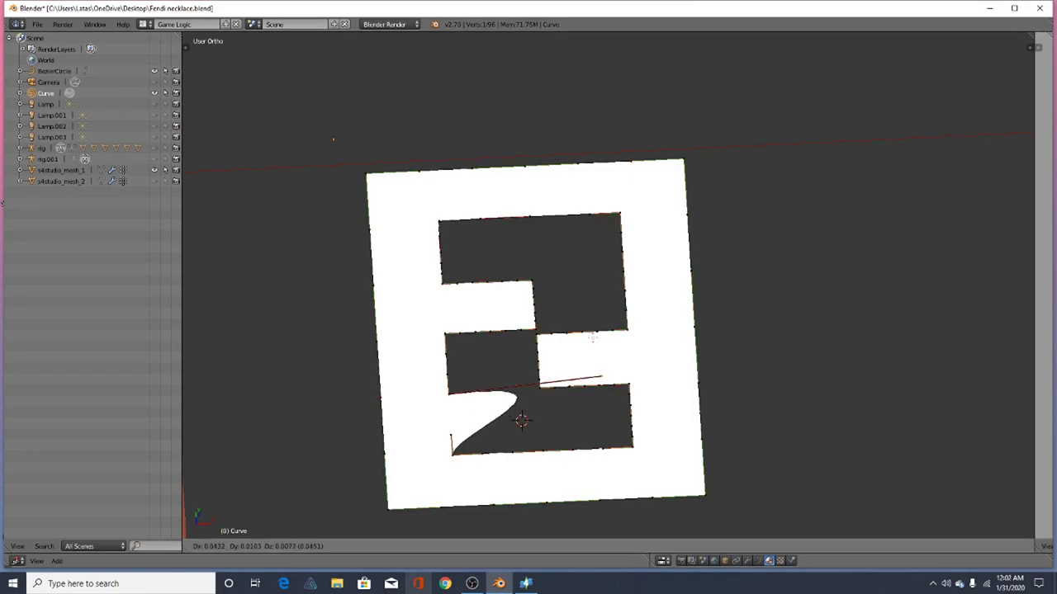
left_click(723, 404)
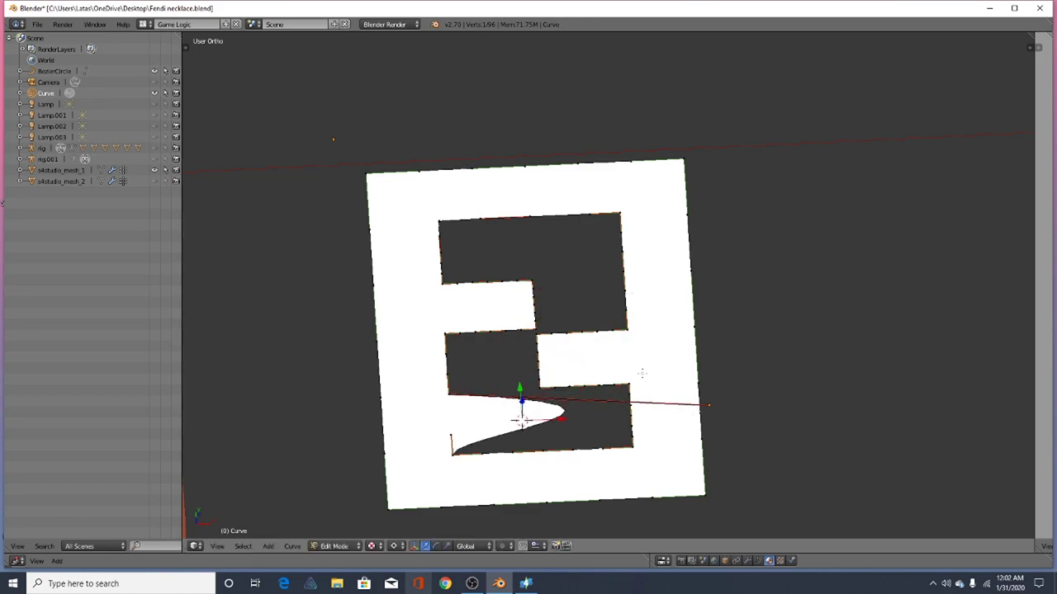
right_click_drag(549, 386, 530, 407)
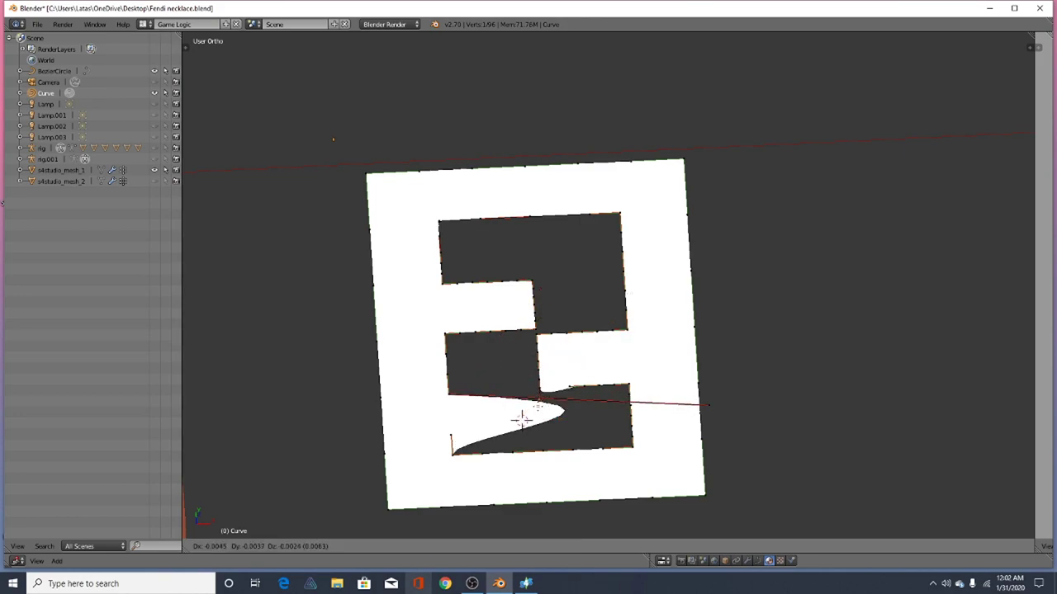
left_click(518, 412)
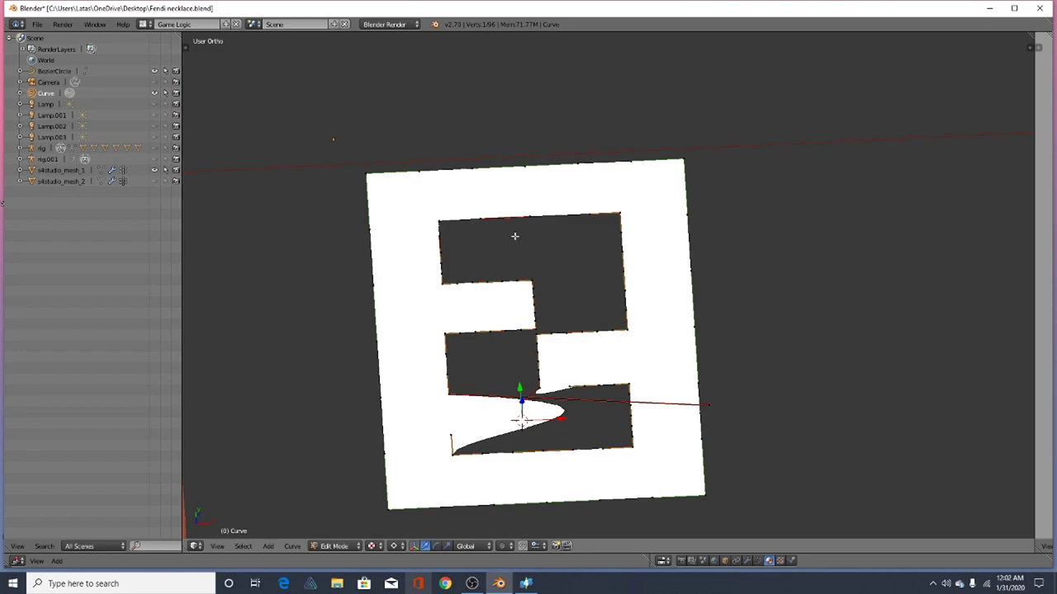
key("ctrl+z")
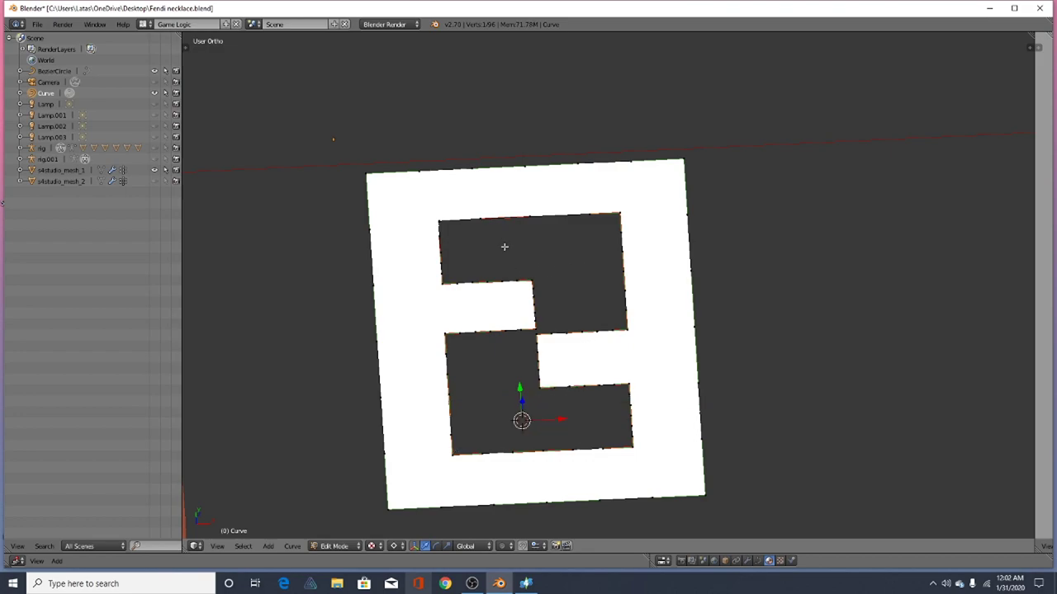
scroll(504, 246, "down", 1)
scroll(547, 331, "down", 1)
scroll(547, 331, "up", 1)
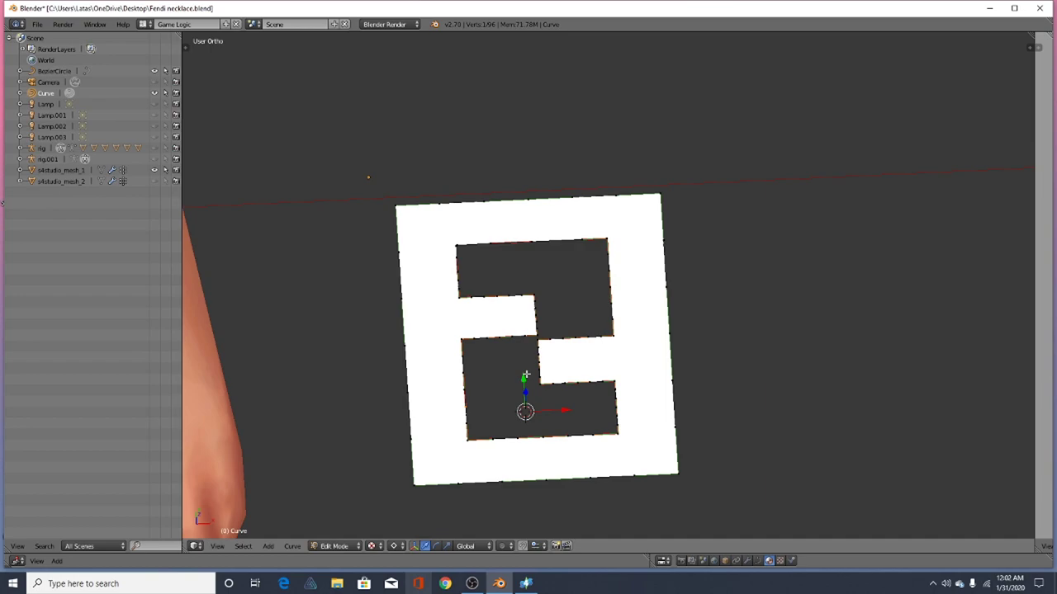
key("Tab")
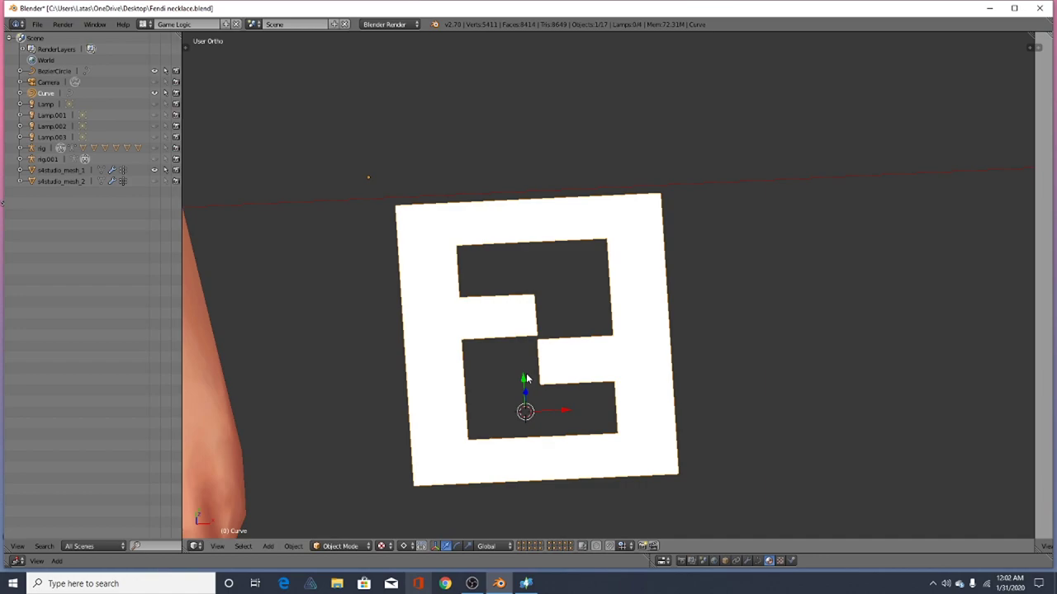
Convert the imported logo curve into a mesh object
scroll(526, 378, "up", 3)
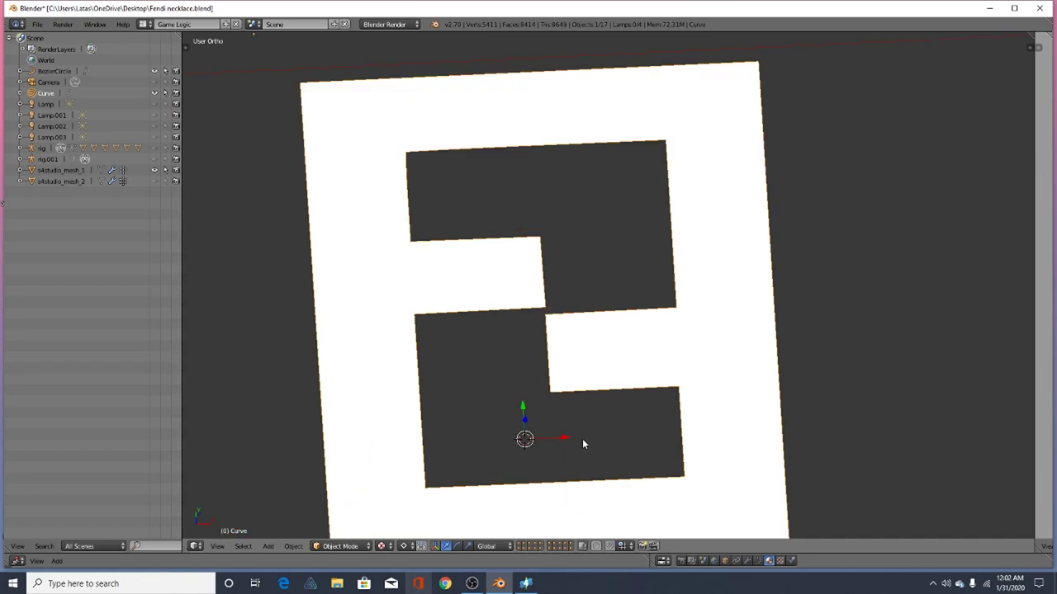
key("alt+c")
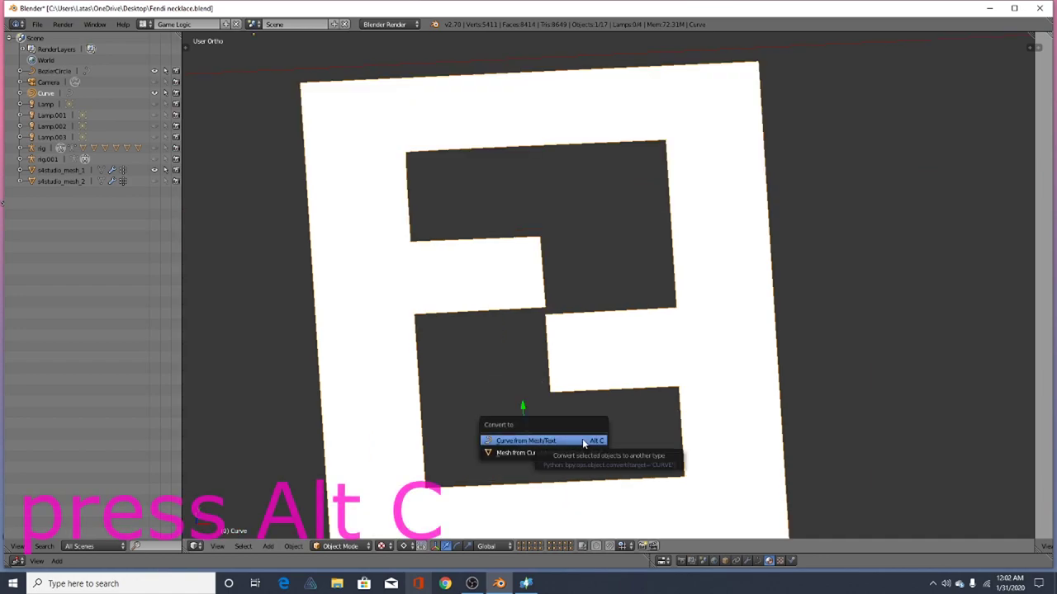
left_click(582, 441)
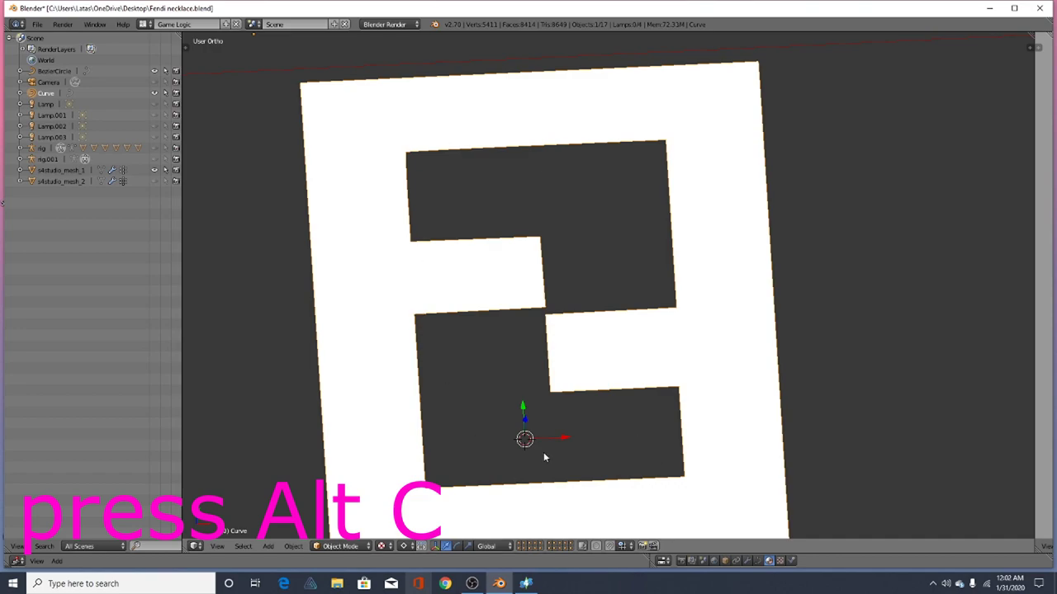
key("alt+c")
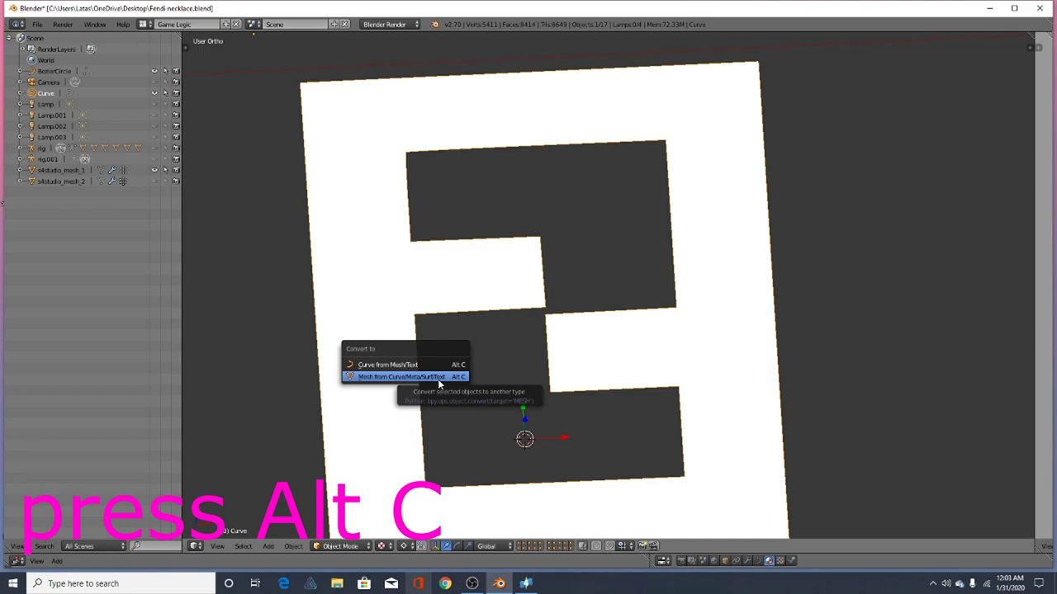
left_click(437, 379)
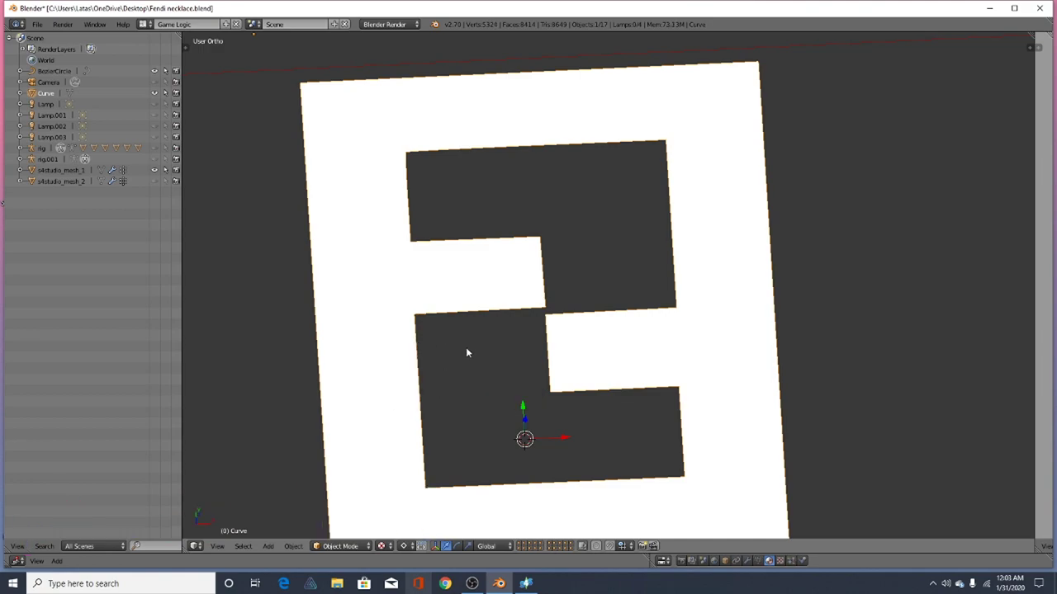
Put the converted logo mesh into Edit Mode and examine its triangulated faces
left_click(366, 547)
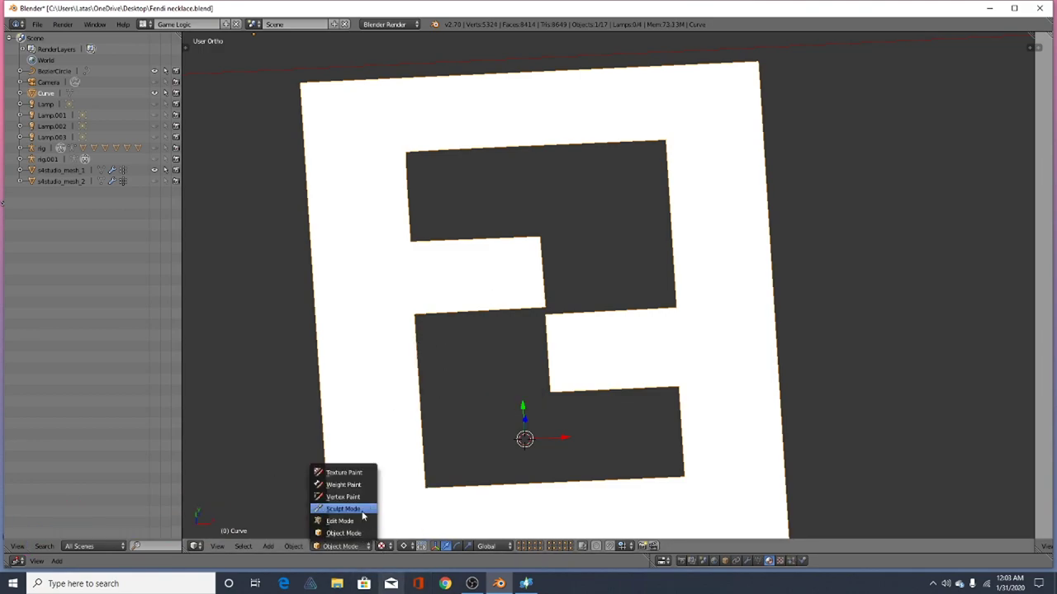
left_click(361, 526)
scroll(366, 264, "down", 2)
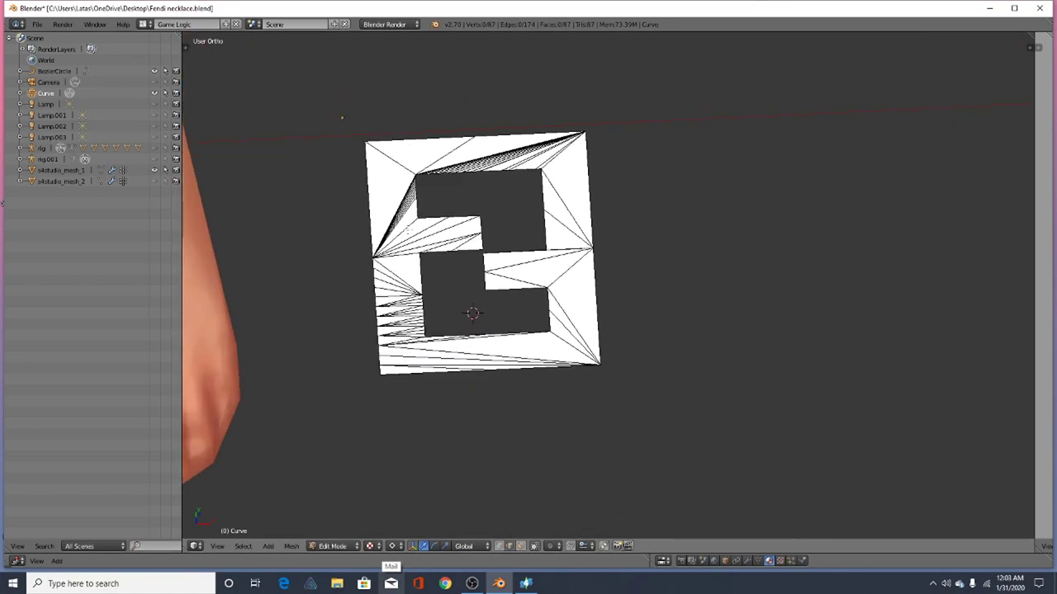
scroll(413, 254, "up", 5)
middle_click_drag(413, 260, 410, 290)
scroll(412, 269, "down", 2)
scroll(409, 267, "up", 2)
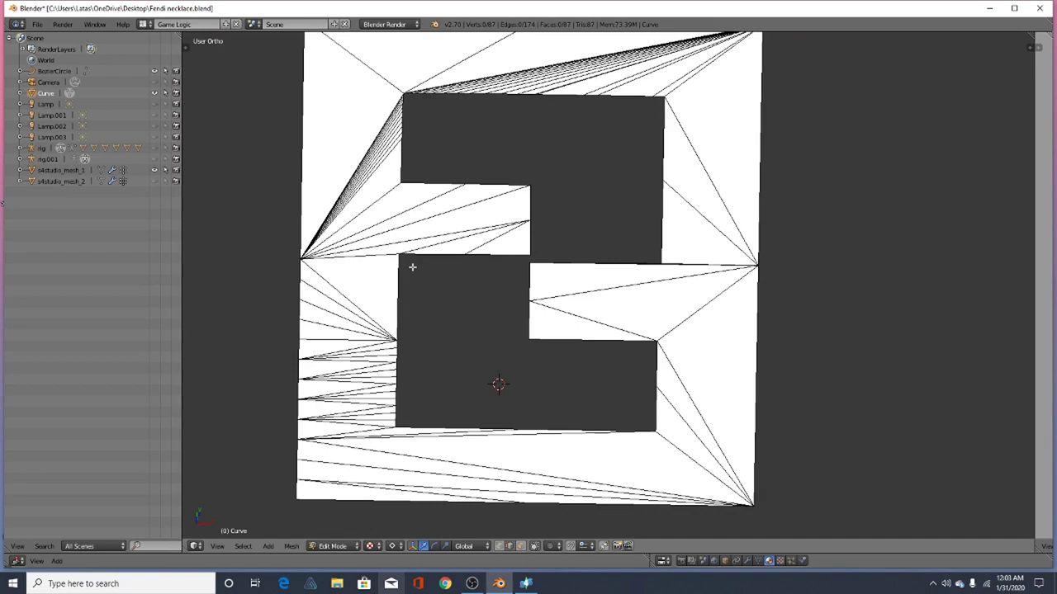
scroll(417, 270, "down", 1)
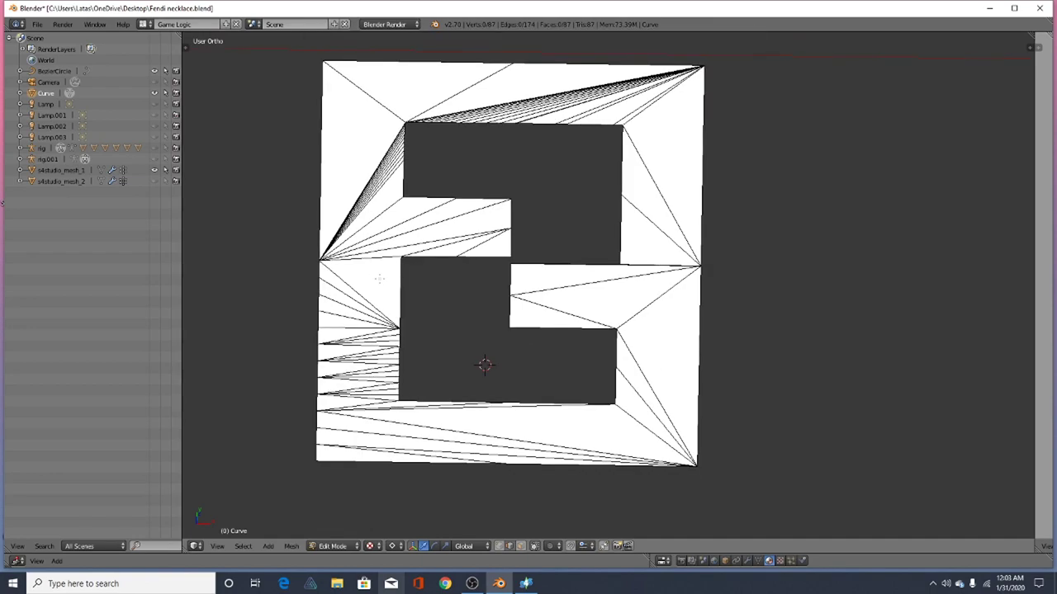
scroll(379, 279, "up", 1)
Select the entire logo mesh and simplify its excess triangles with Limited Dissolve
key("Tab")
key("Tab")
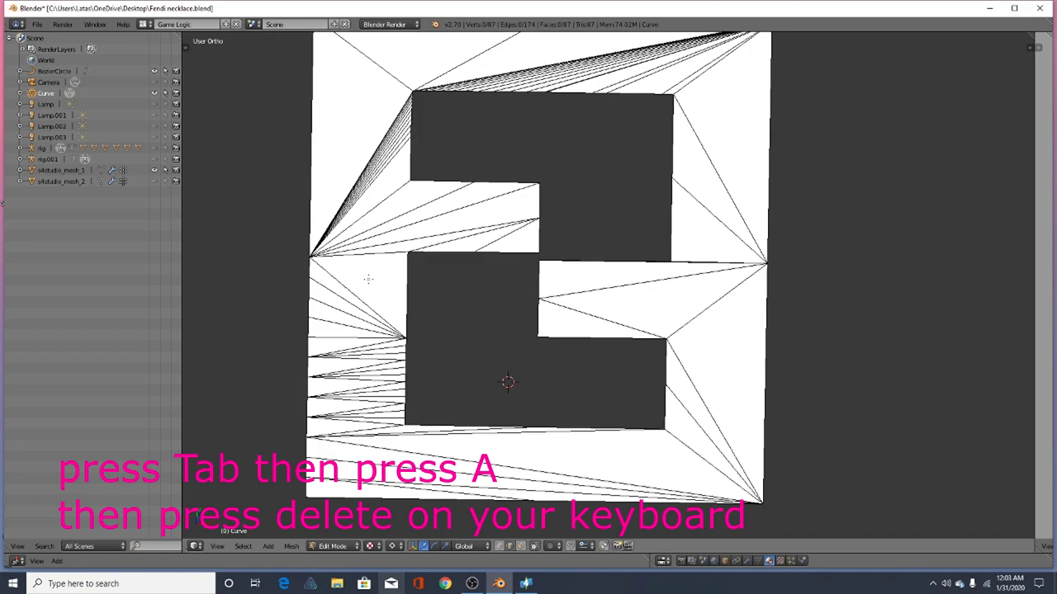
key("a")
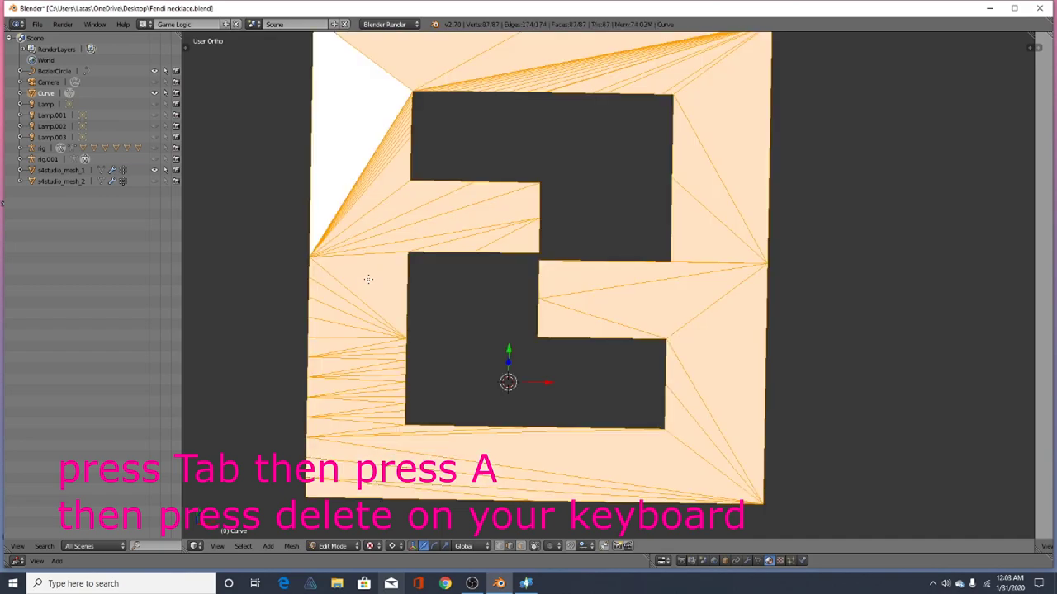
key("Delete")
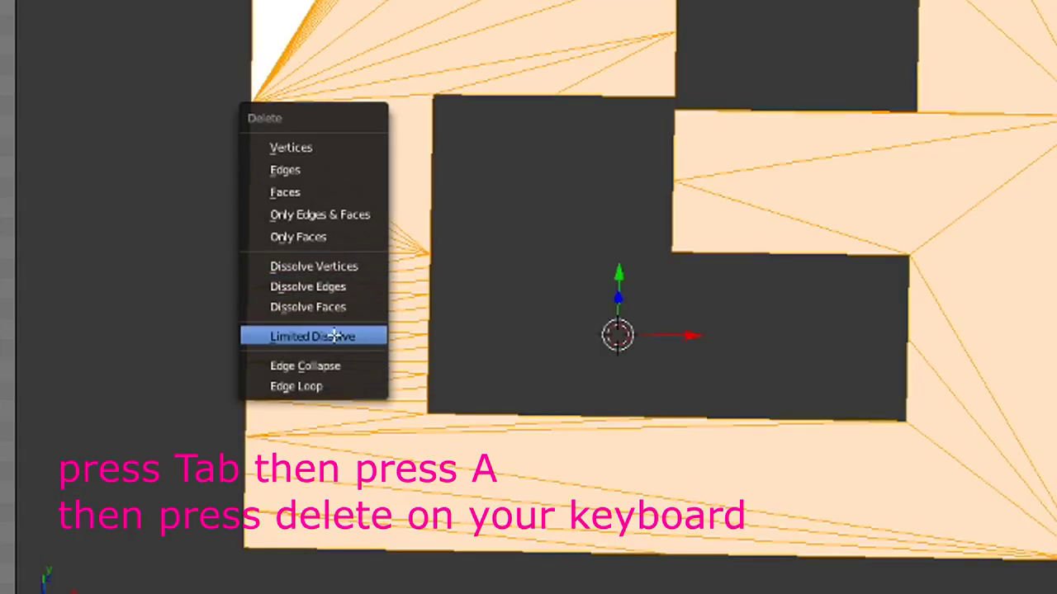
left_click(335, 336)
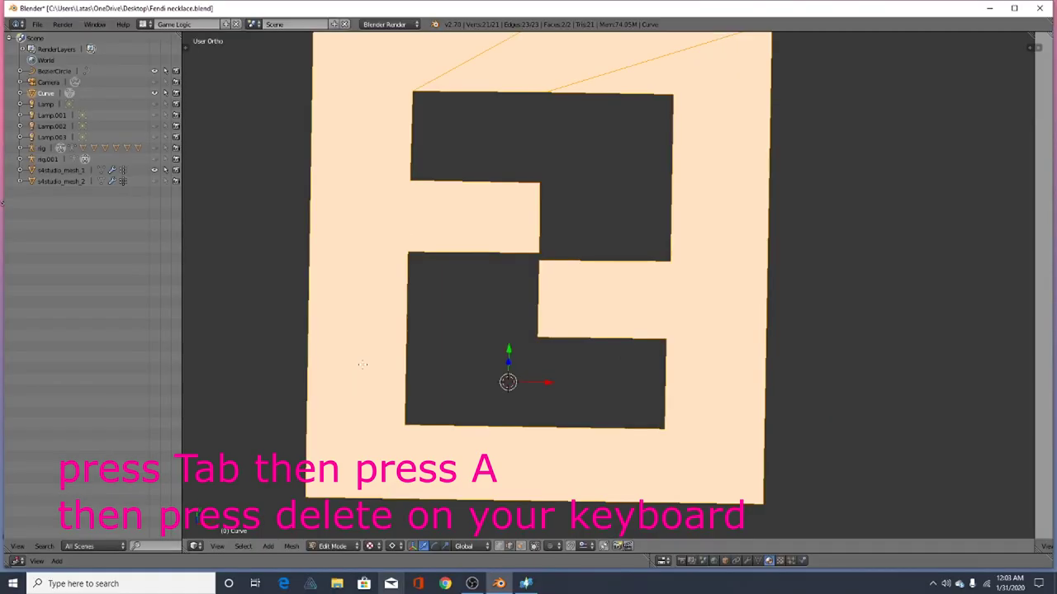
Extrude the whole flat logo upward by about 0.004 along its normal to give it thickness
scroll(470, 293, "down", 5)
scroll(646, 299, "up", 3)
middle_click_drag(591, 312, 600, 275)
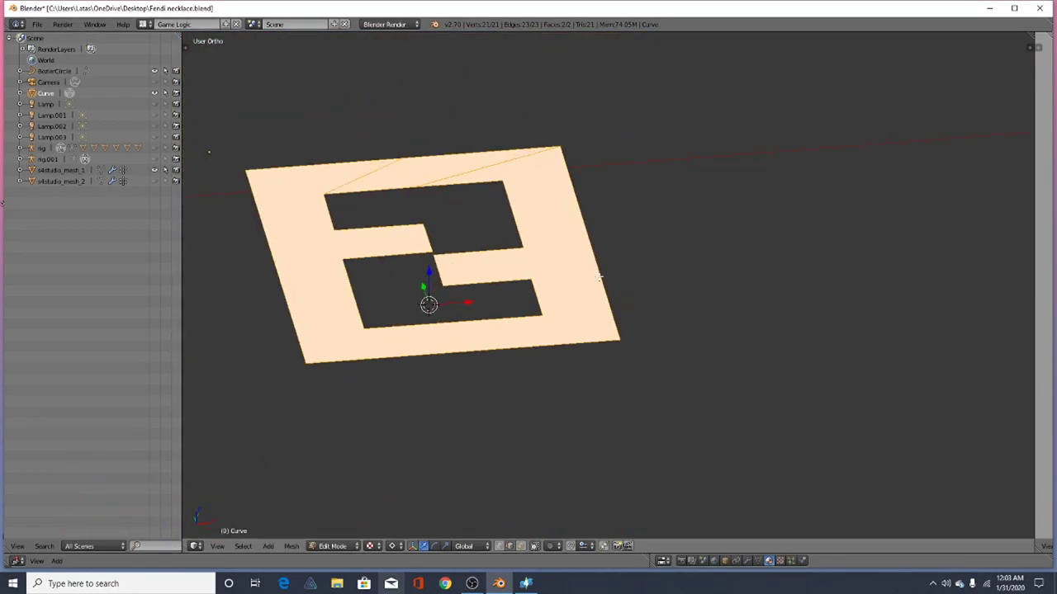
middle_click_drag(538, 306, 549, 326)
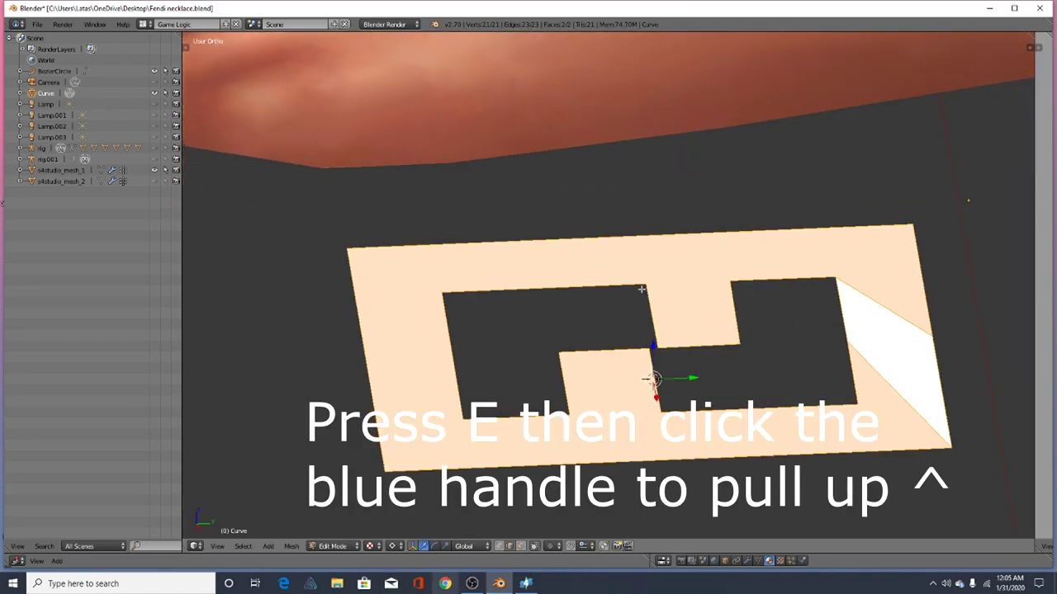
middle_click_drag(712, 454, 693, 402)
key("e")
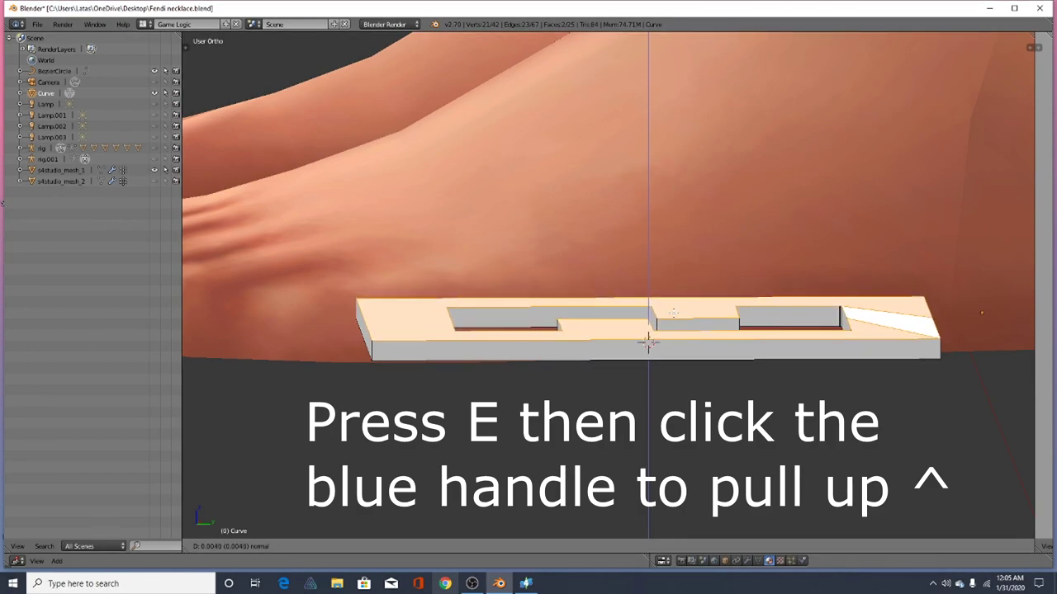
left_click(648, 344)
Select the edge loop around the logo's upper outer border and mark it as a seam
middle_click_drag(648, 344, 672, 439)
scroll(672, 354, "down", 5)
middle_click_drag(672, 355, 639, 387)
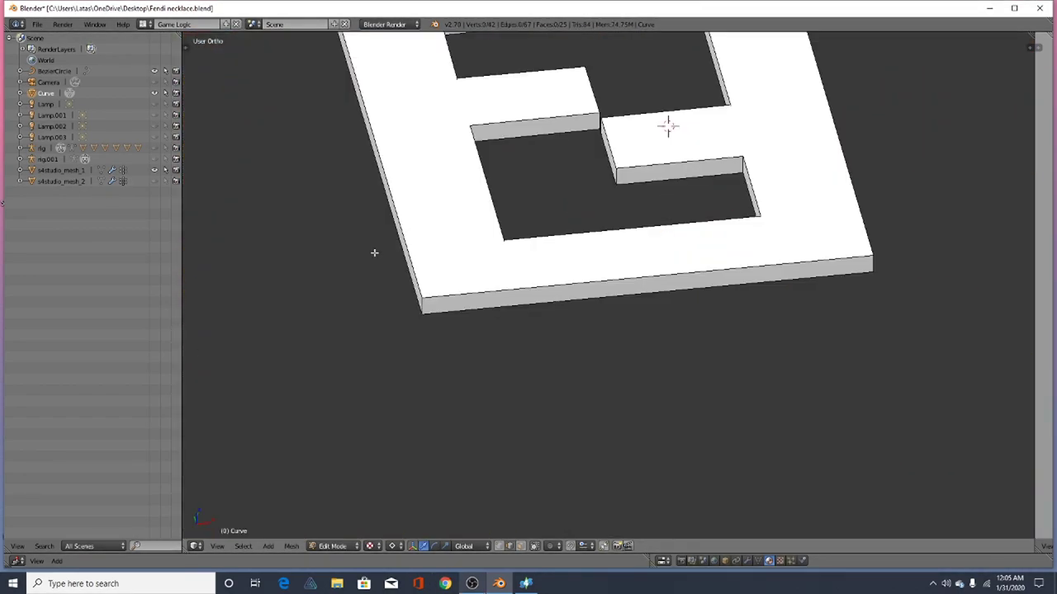
scroll(374, 253, "up", 1)
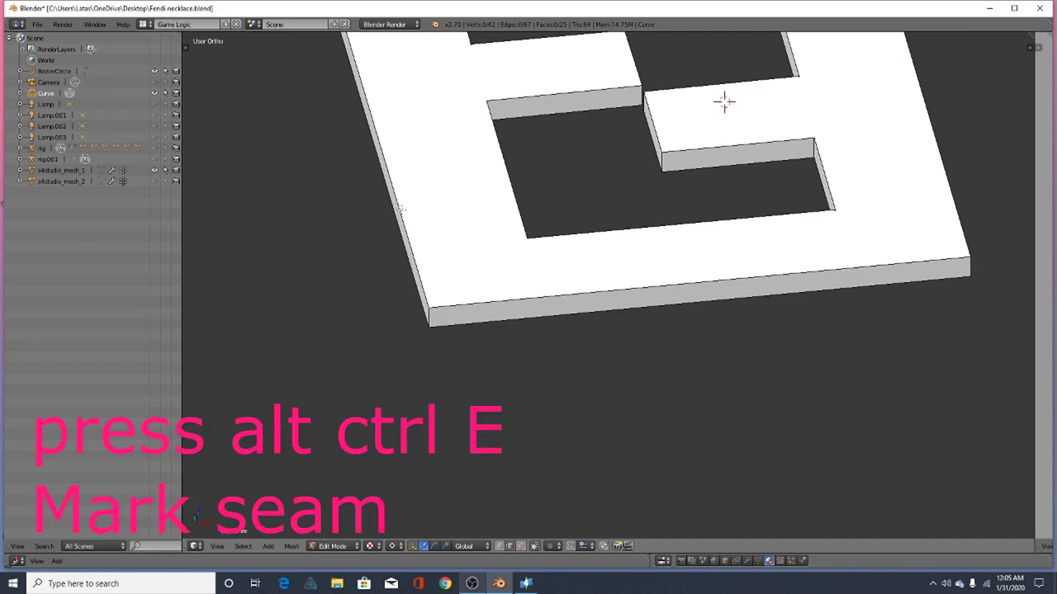
right_click(401, 210, "alt")
scroll(402, 210, "down", 5)
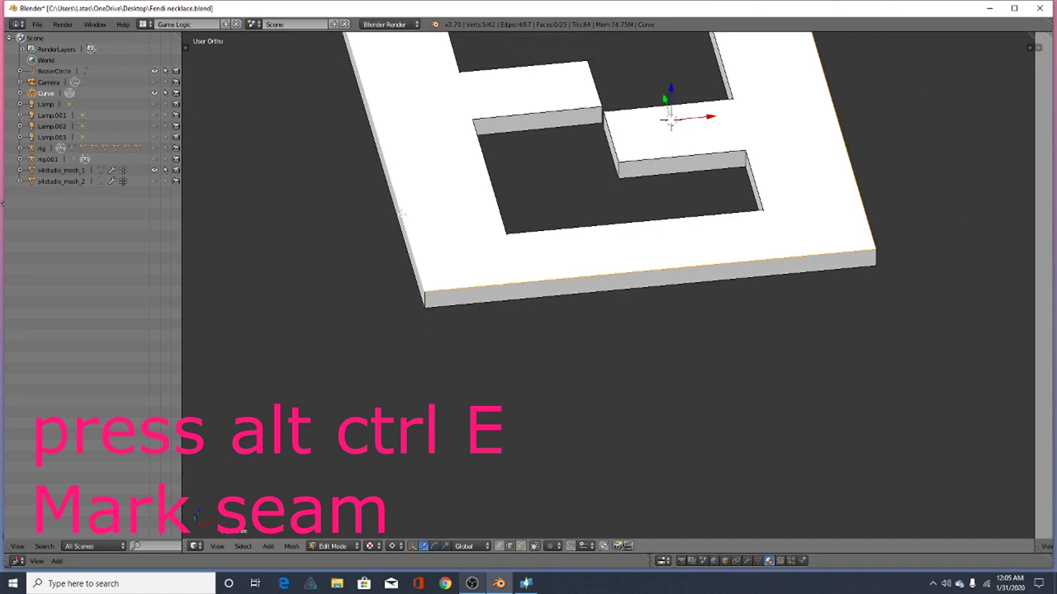
scroll(399, 213, "down", 2)
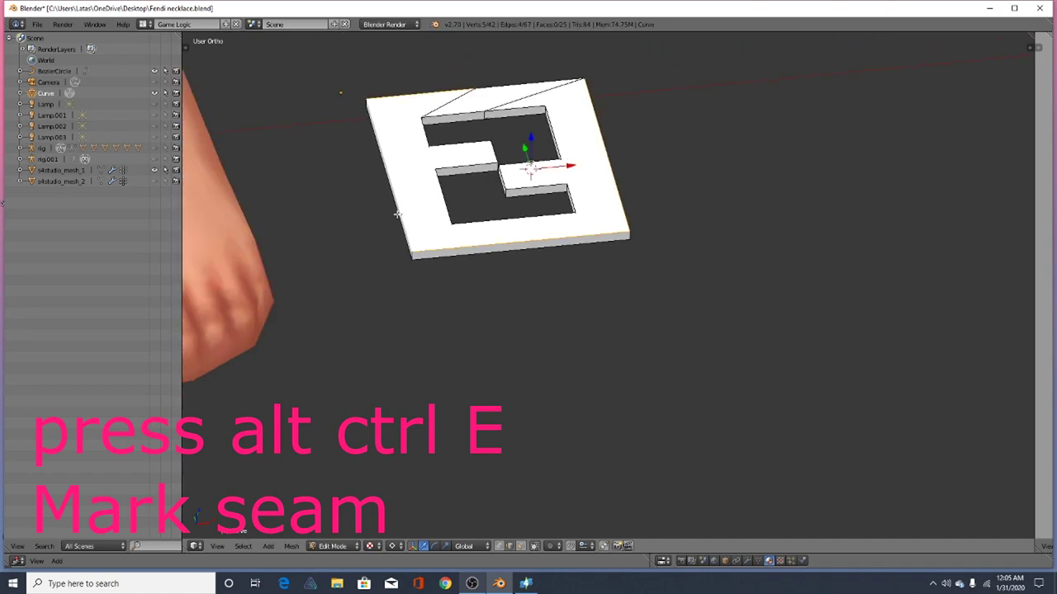
scroll(324, 118, "up", 7)
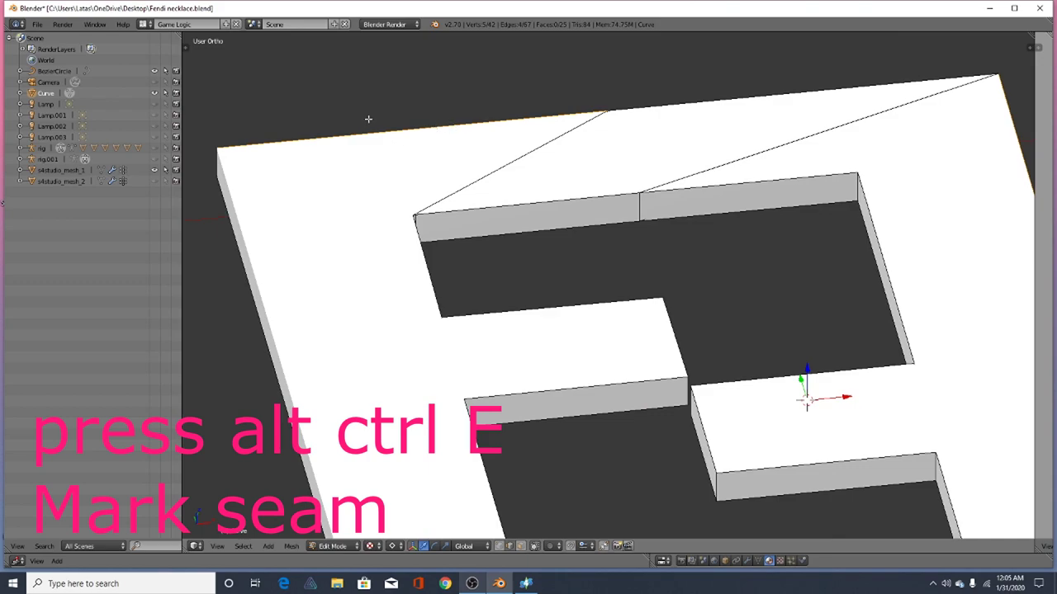
key("ctrl+alt+e")
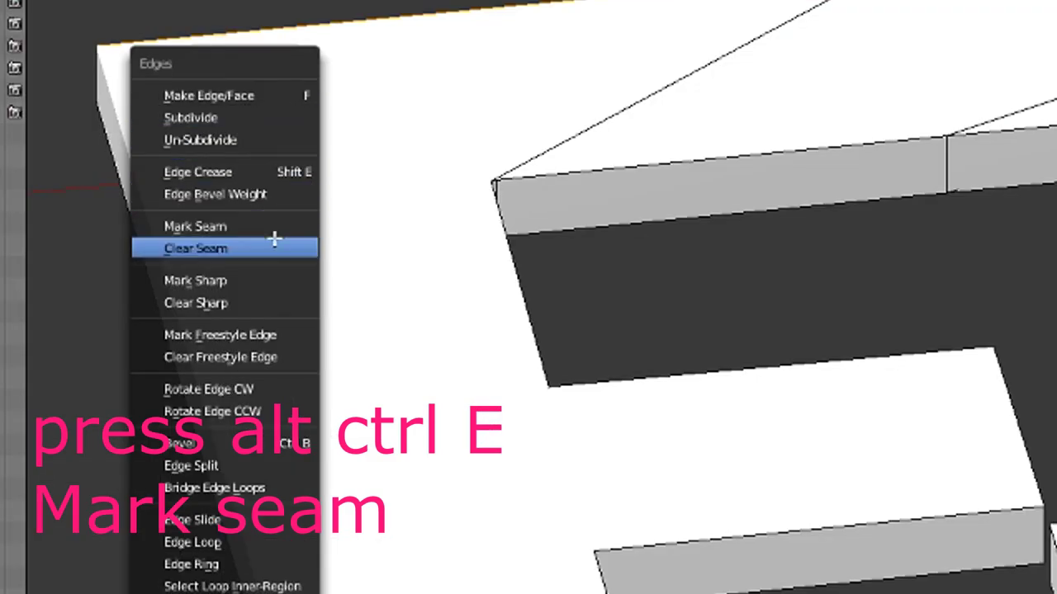
left_click(251, 228)
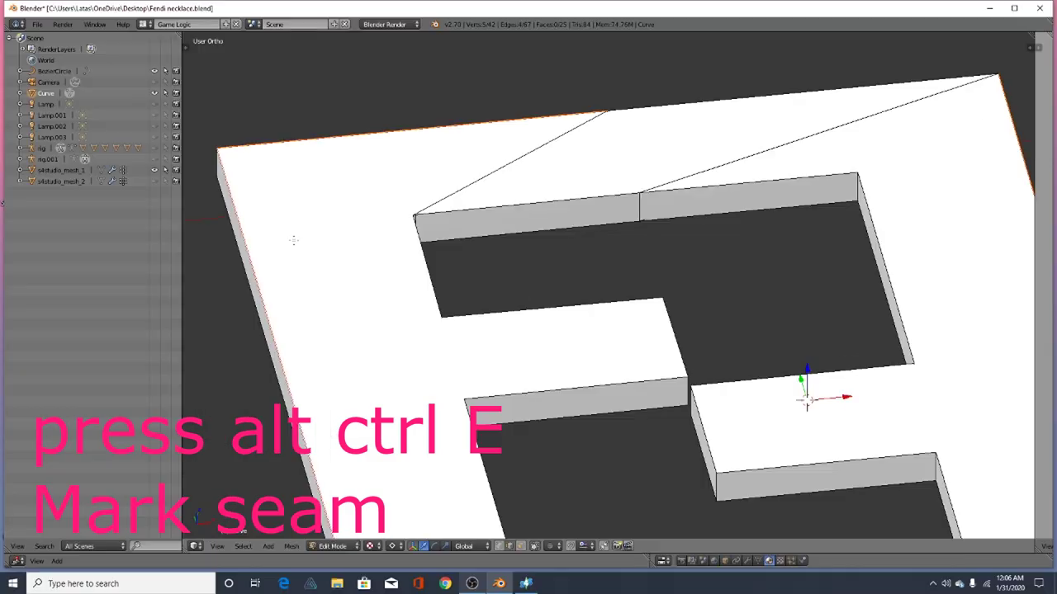
Mark the remaining unmarked edges along the logo face's outer border as a seam
scroll(267, 130, "down", 5)
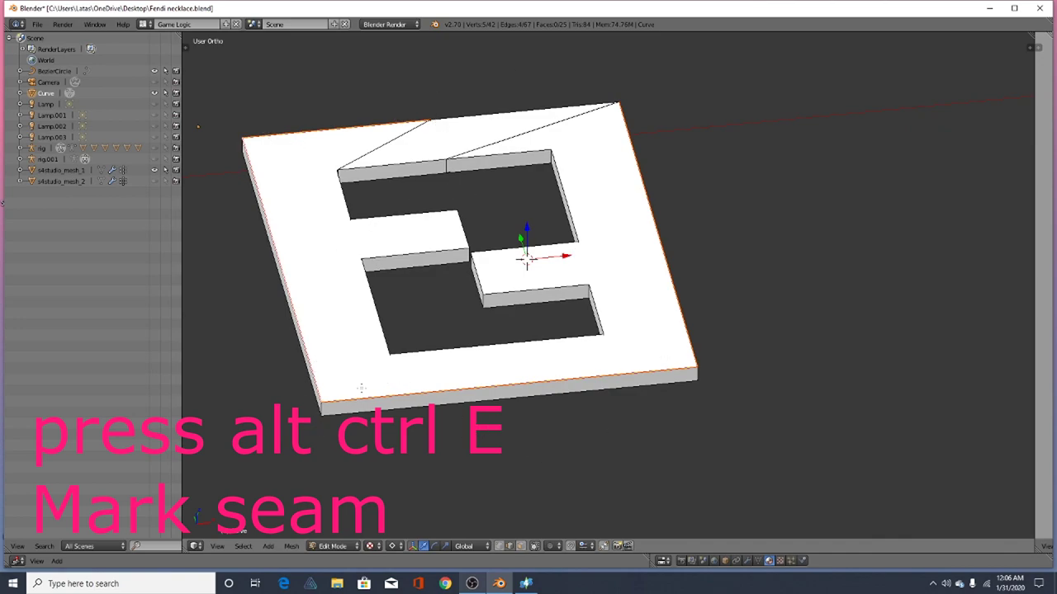
scroll(361, 387, "up", 3)
scroll(538, 158, "down", 4)
scroll(266, 118, "up", 5)
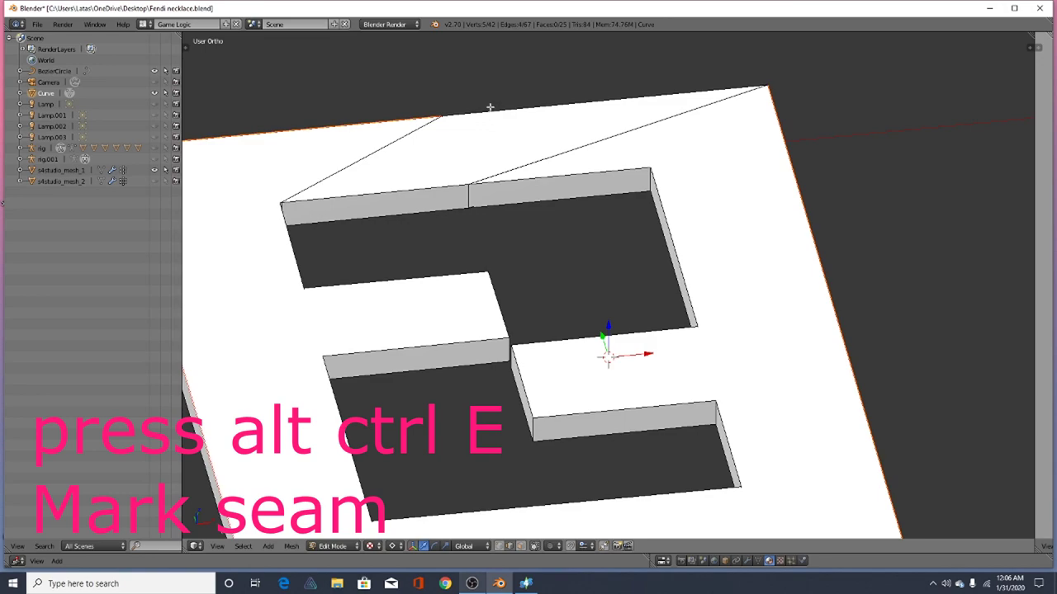
key("ctrl+z")
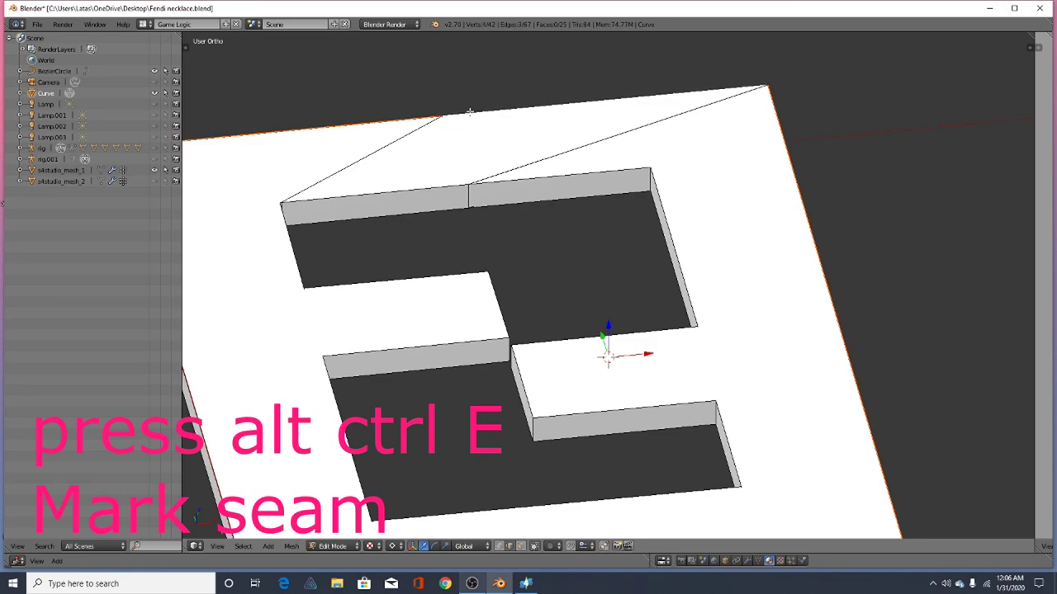
key("ctrl+alt+e")
left_click(391, 198)
Mark the top-face edges around the logo's inner cutouts as seams, including the short segment on the upper cutout
scroll(391, 193, "down", 3)
right_click(389, 180, "alt")
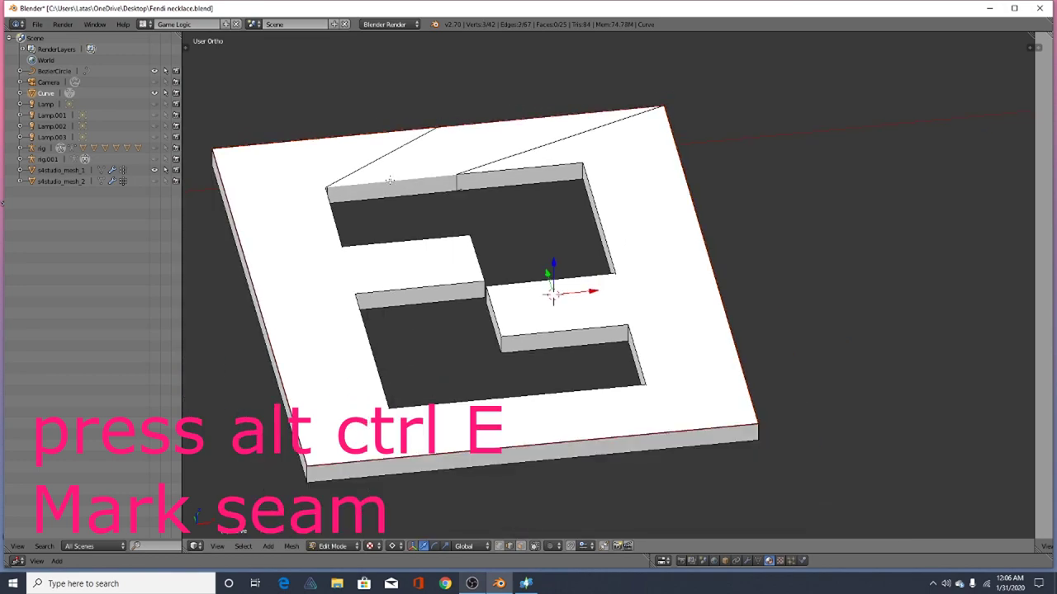
key("ctrl+alt+e")
left_click(391, 196)
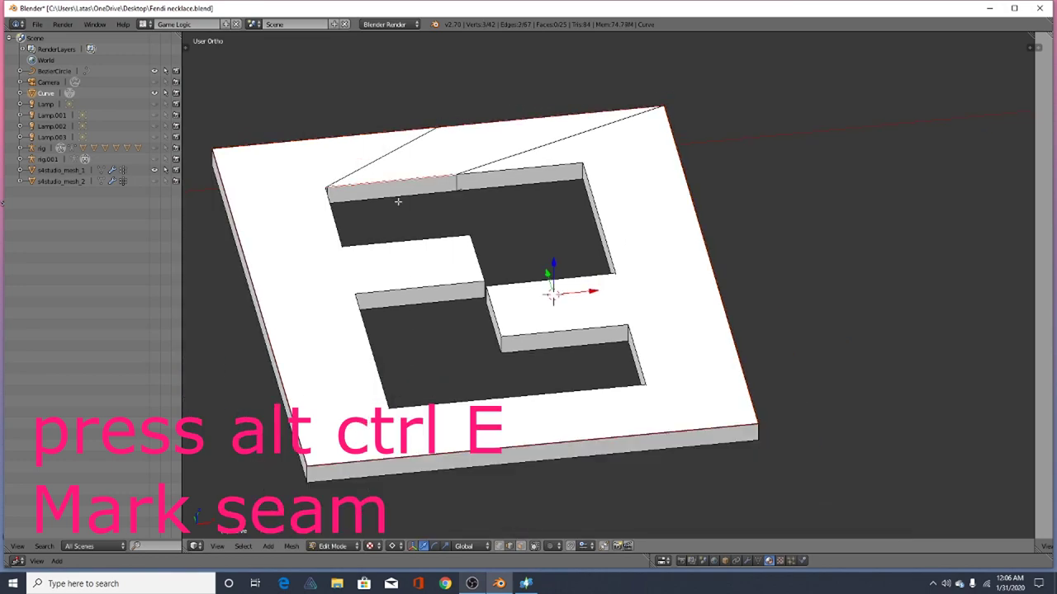
right_click(508, 166, "alt+shift")
key("ctrl+alt+e")
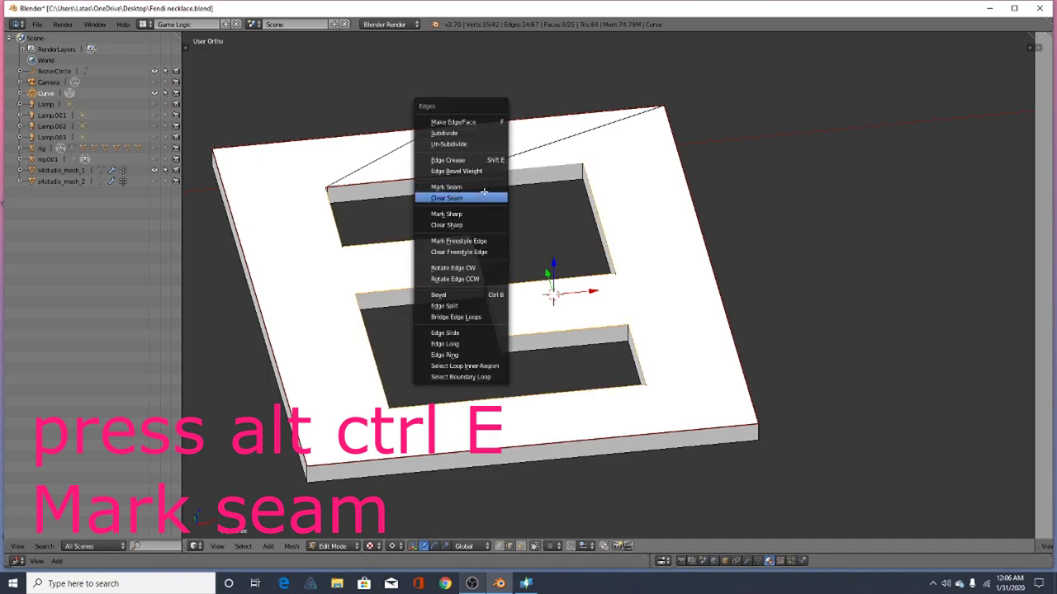
left_click(456, 195)
Examine the marked seams around the extruded logo from several angles
scroll(438, 230, "down", 2)
scroll(513, 272, "up", 1)
middle_click_drag(518, 247, 511, 294)
scroll(520, 307, "down", 2)
scroll(520, 301, "up", 2)
middle_click_drag(867, 338, 444, 364)
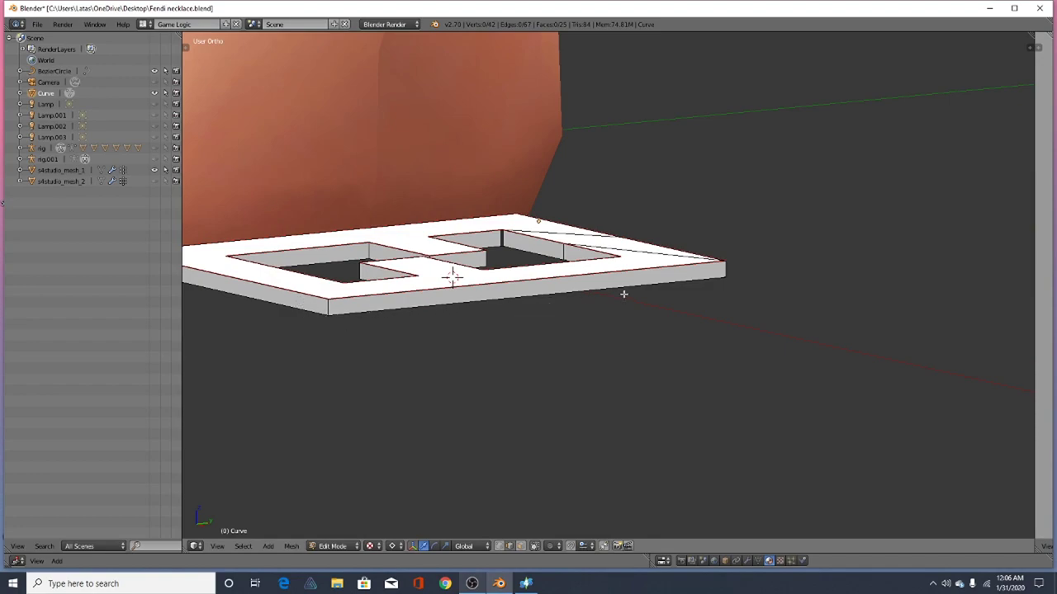
middle_click_drag(682, 284, 343, 284)
scroll(368, 270, "down", 1)
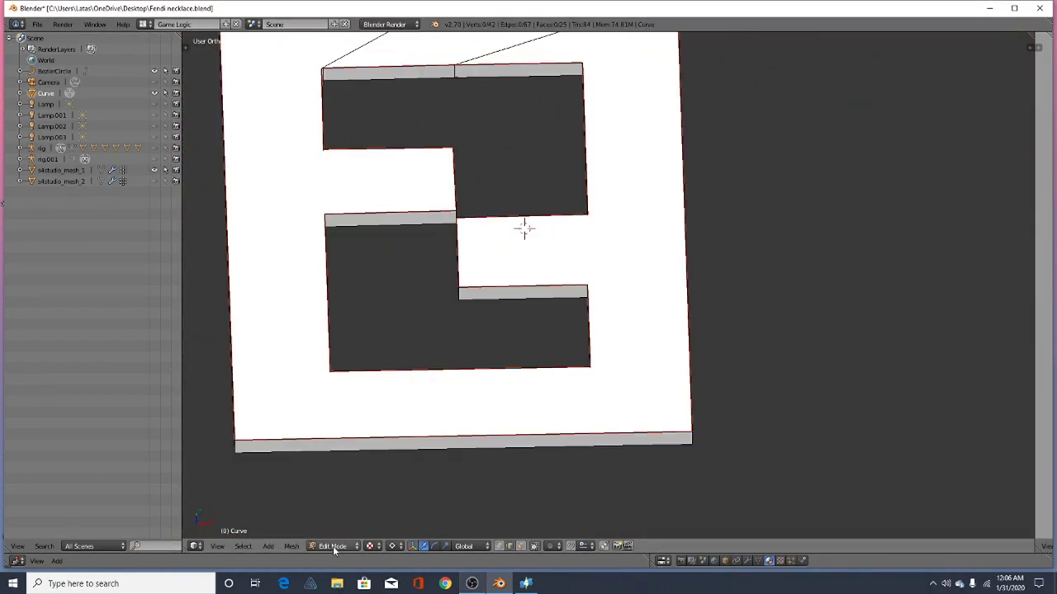
Return the logo to Object Mode and inspect its extruded shape
left_click(335, 549)
left_click(352, 533)
scroll(354, 224, "down", 4)
middle_click_drag(355, 224, 366, 123)
scroll(450, 141, "up", 3)
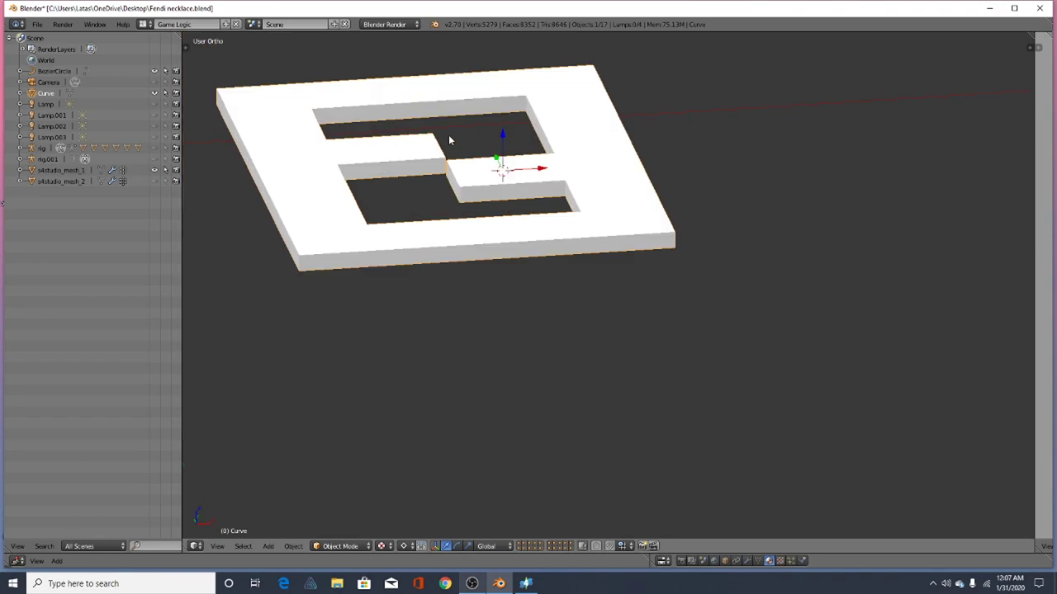
scroll(448, 140, "up", 2)
middle_click_drag(449, 142, 407, 173)
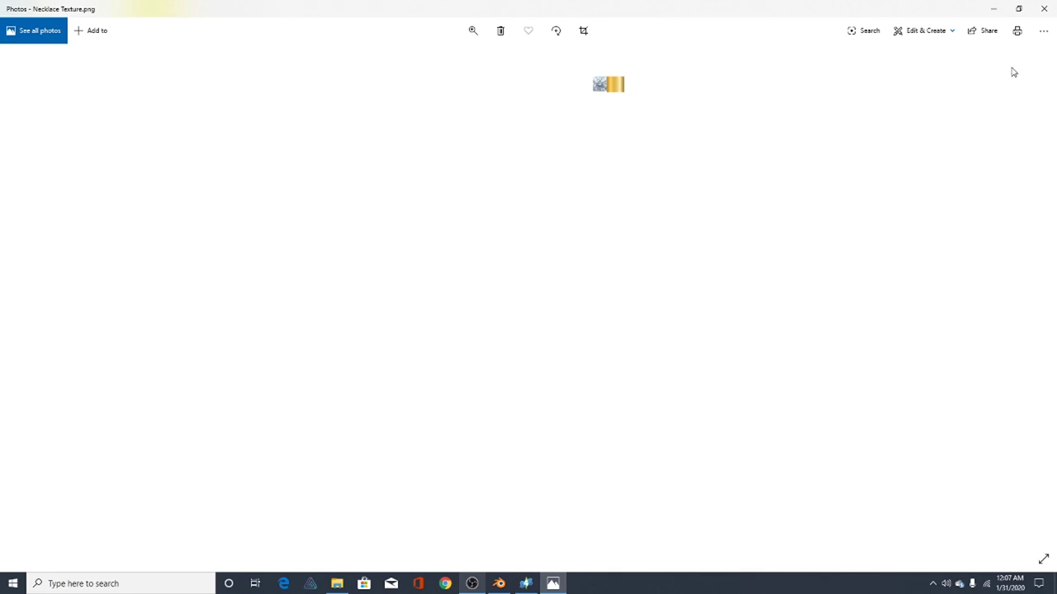
Close the Necklace Texture.png preview, switch Blender to the UV Editing layout, and frame the logo
left_click(1043, 8)
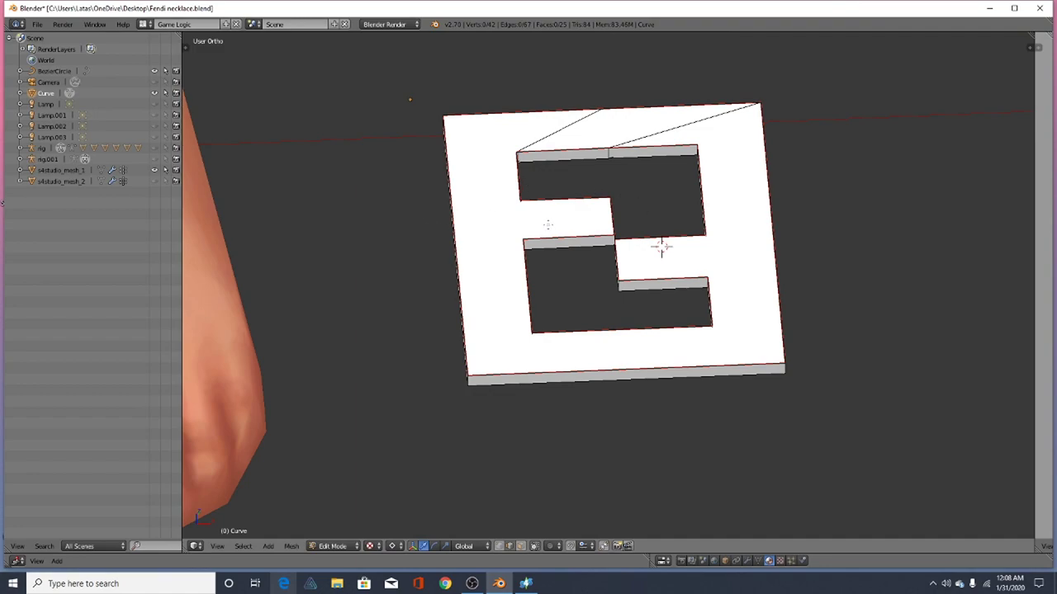
left_click(145, 25)
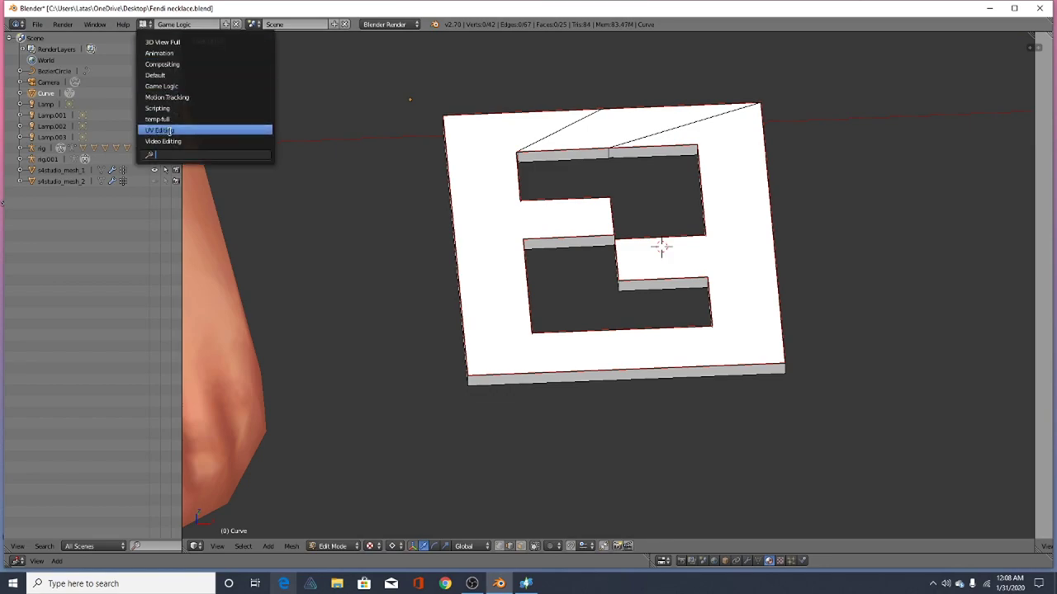
left_click(165, 131)
scroll(809, 322, "down", 4)
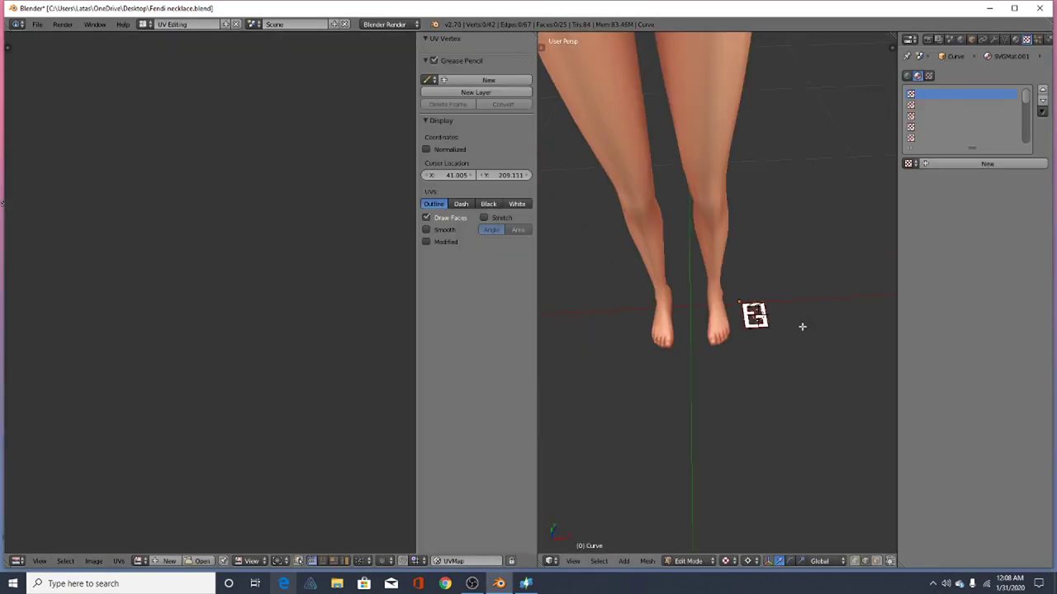
scroll(739, 302, "up", 5)
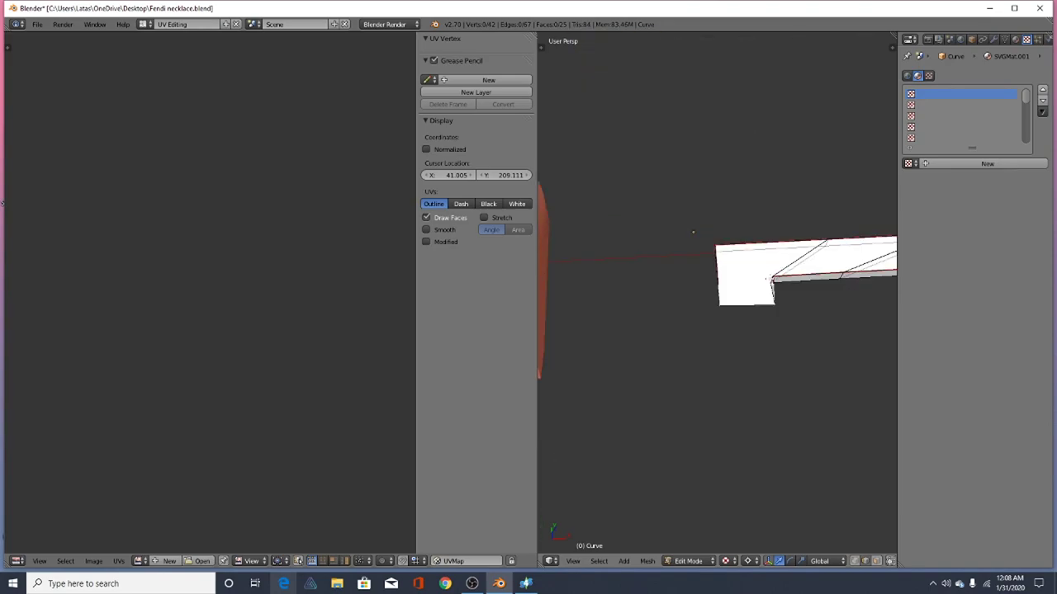
middle_click_drag(783, 280, 615, 265)
mouse_move(658, 314)
middle_mouse_down()
mouse_move(629, 273)
mouse_move(642, 321)
mouse_move(652, 311)
mouse_move(660, 322)
middle_mouse_up()
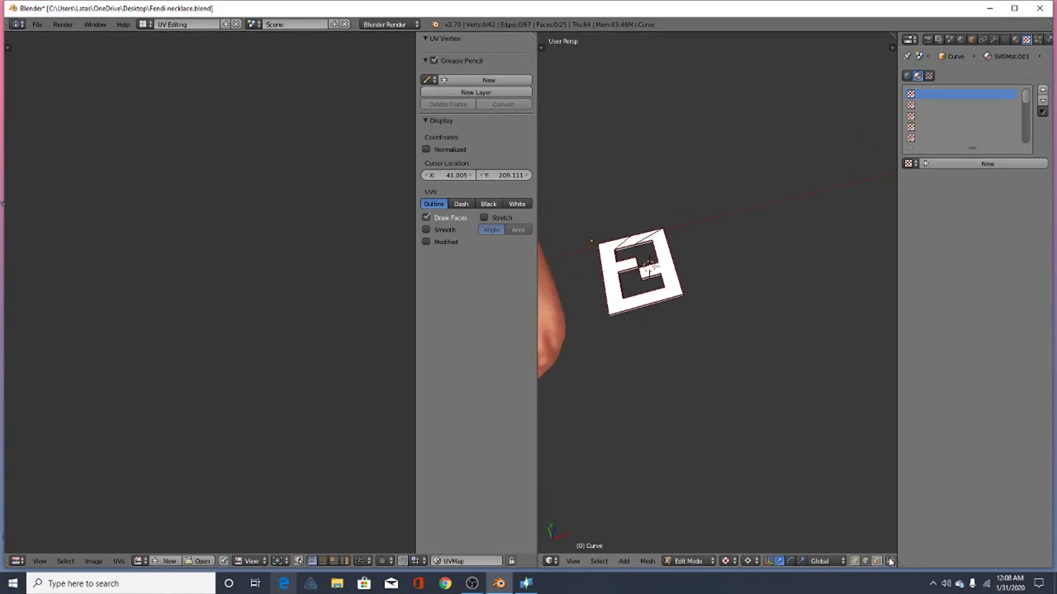
scroll(632, 247, "up", 6)
scroll(665, 300, "down", 6)
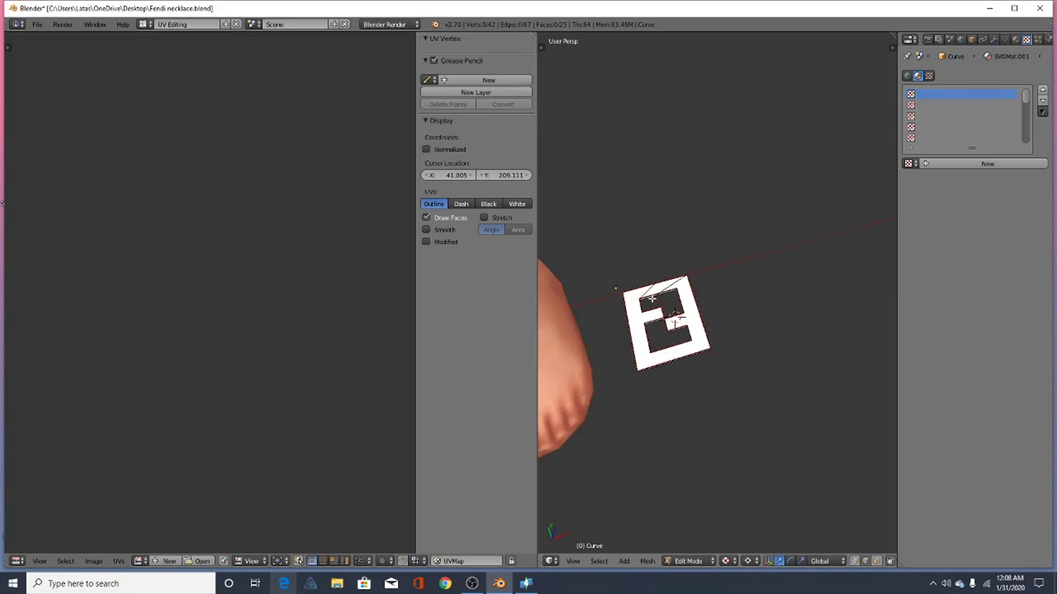
Select the logo's entire mesh in Edit Mode and unwrap it along the marked seams
key("Tab")
key("Tab")
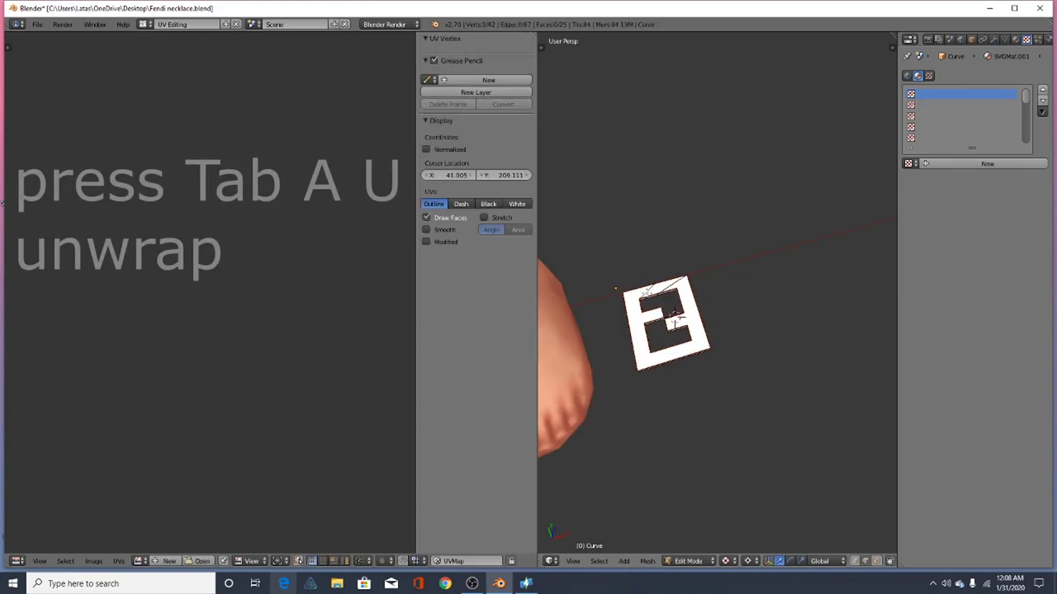
scroll(657, 323, "up", 8)
scroll(657, 324, "down", 8)
key("a")
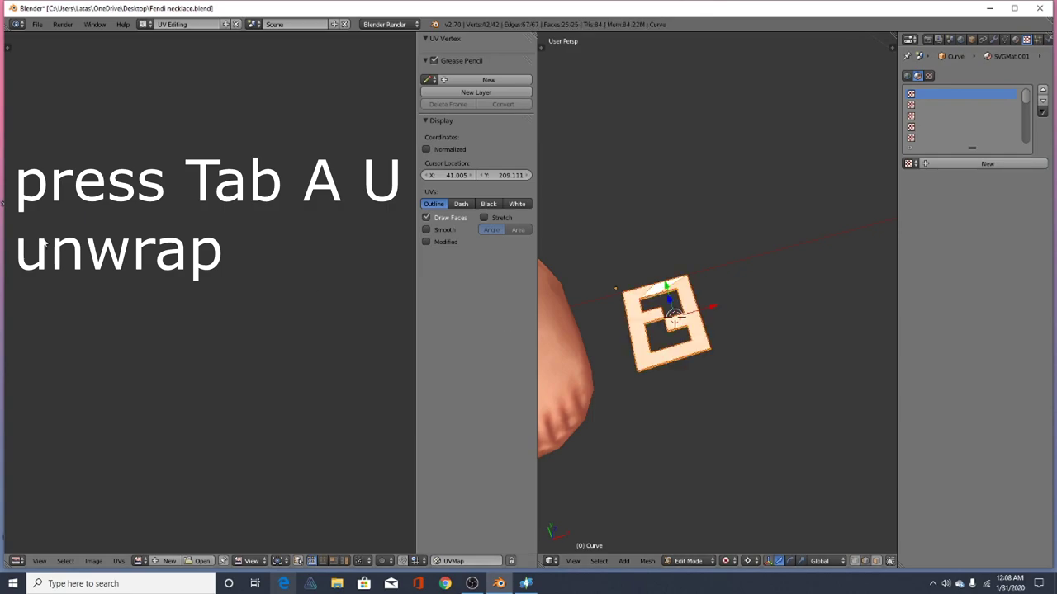
scroll(305, 206, "down", 4)
scroll(346, 390, "up", 2)
scroll(712, 294, "up", 8)
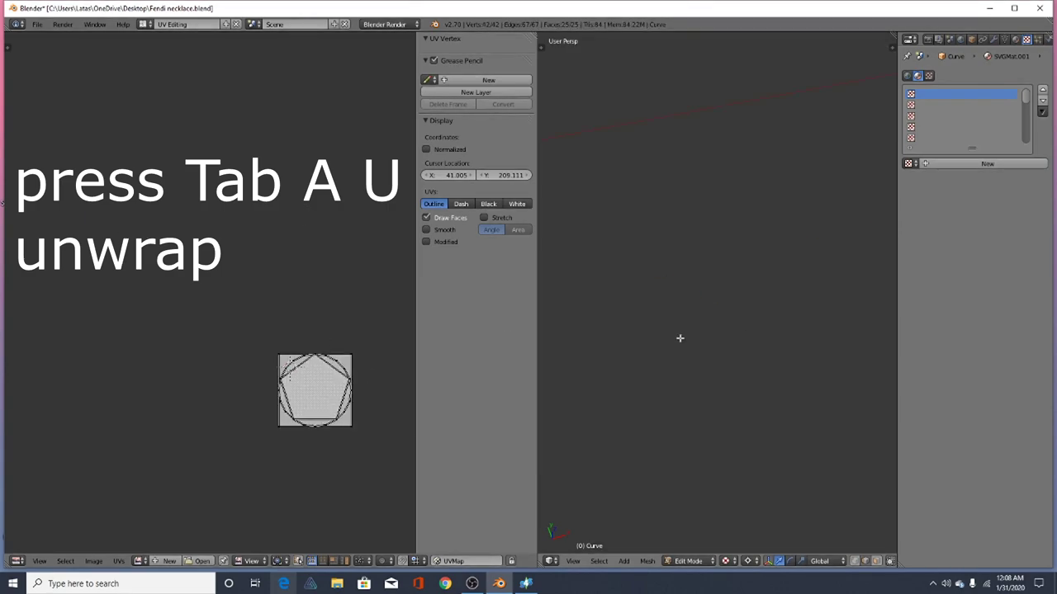
scroll(693, 332, "down", 11)
middle_click_drag(740, 381, 675, 377)
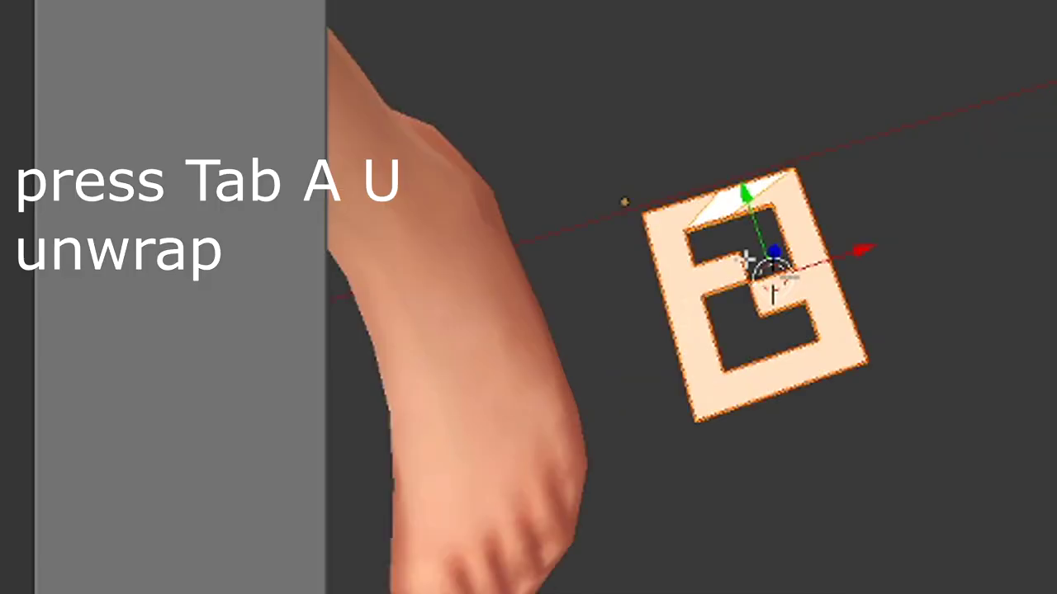
key("u")
left_click(734, 252)
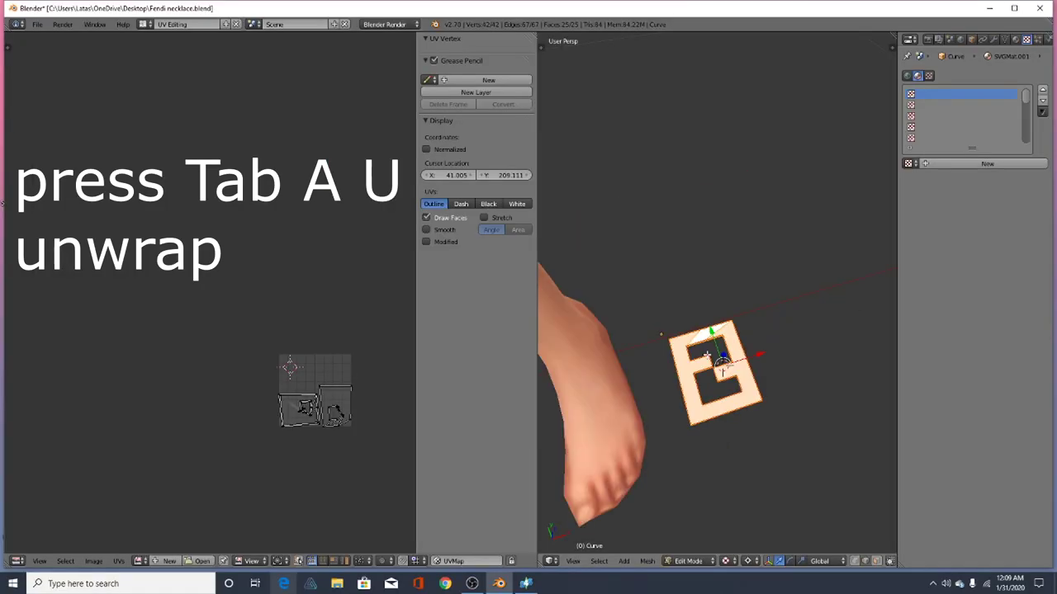
Move all the logo's UV islands off the grid into the empty space beside it, and deselect them
scroll(363, 423, "up", 3)
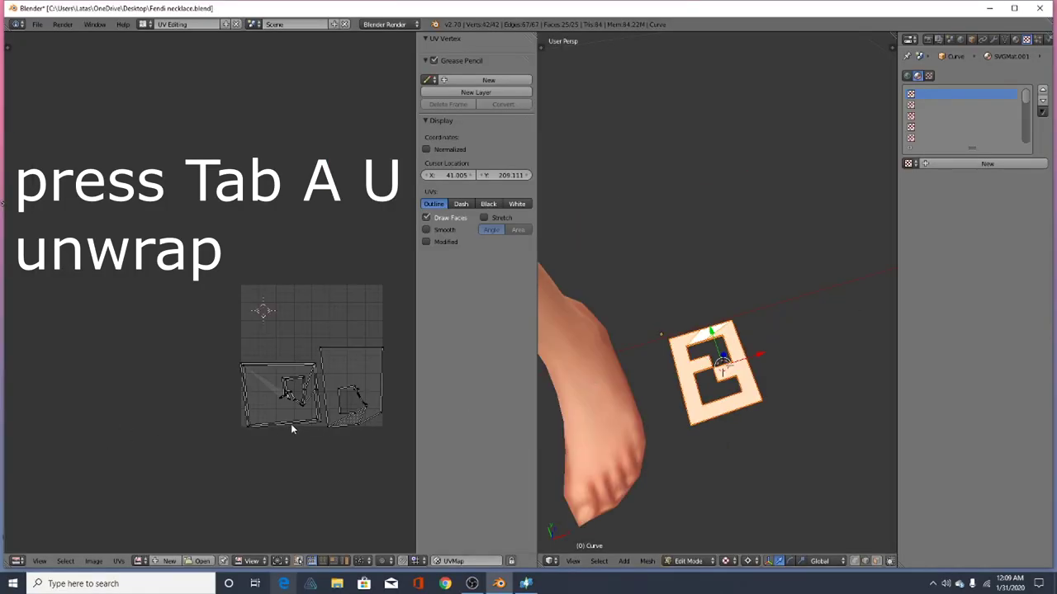
scroll(290, 424, "up", 2)
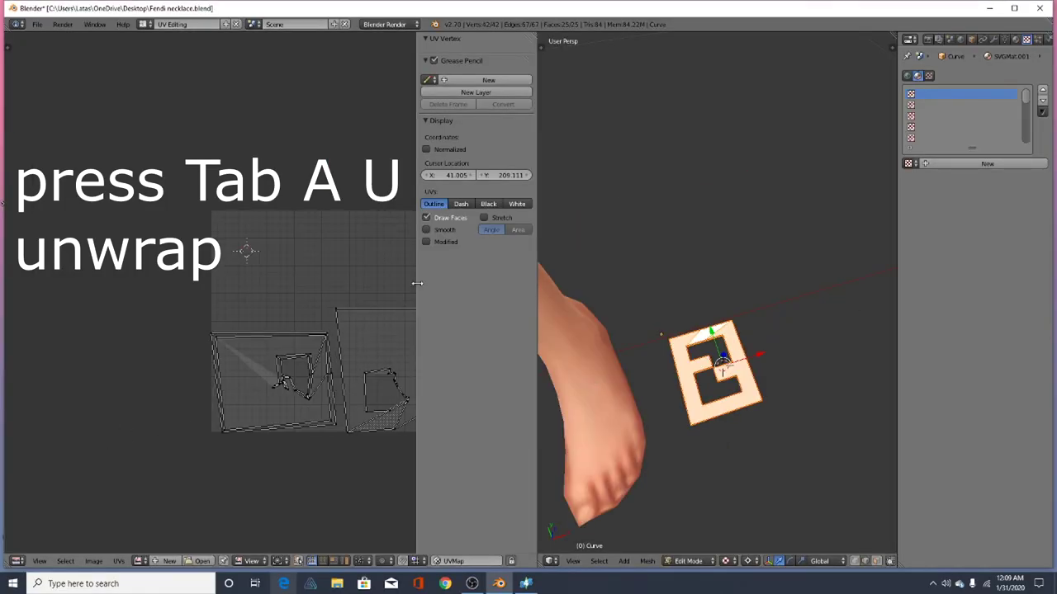
scroll(327, 371, "down", 2)
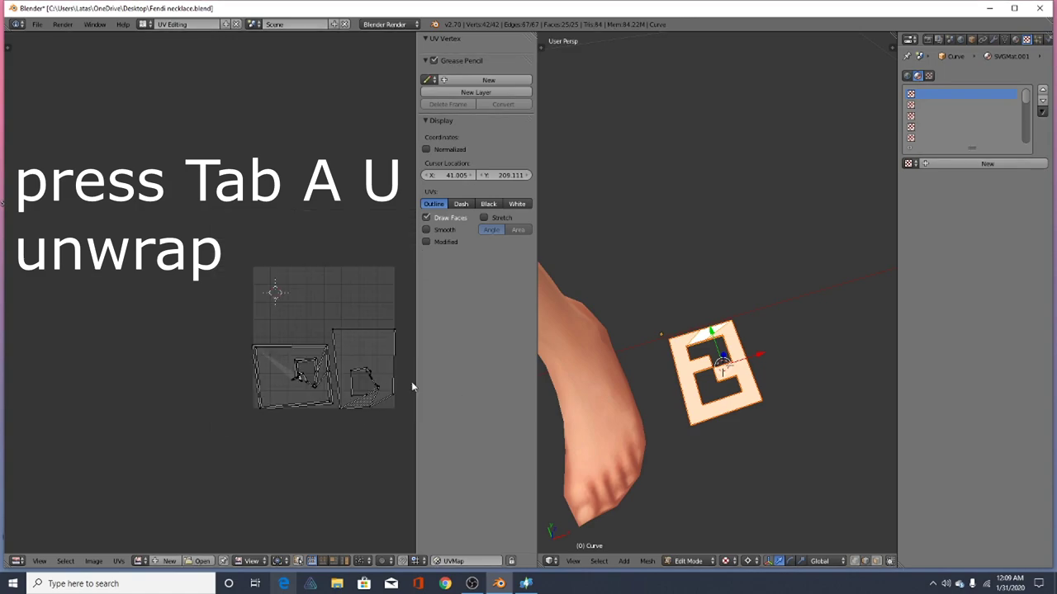
key("a")
key("g")
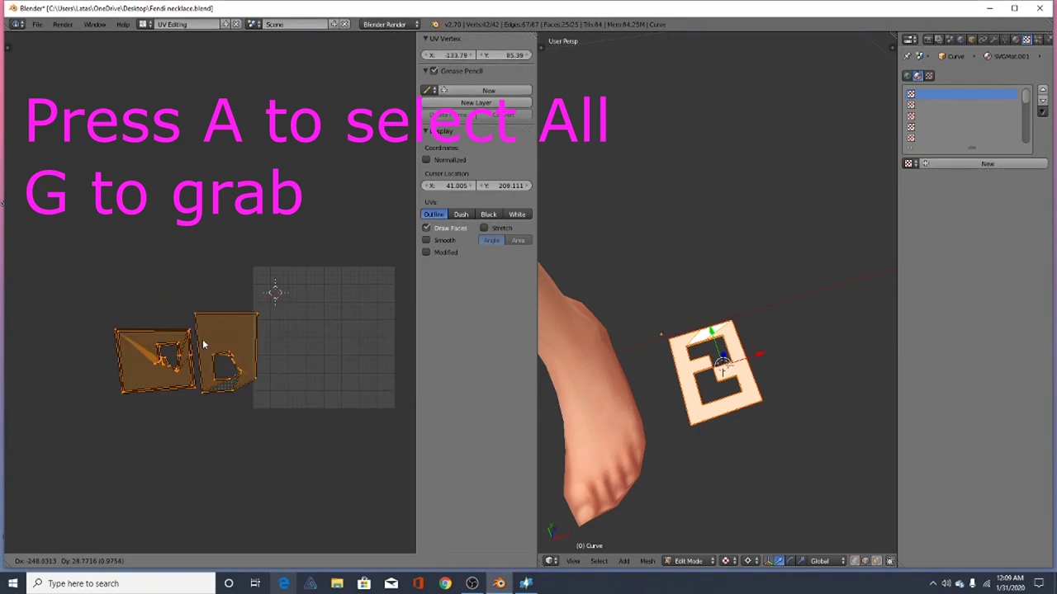
left_click(193, 341)
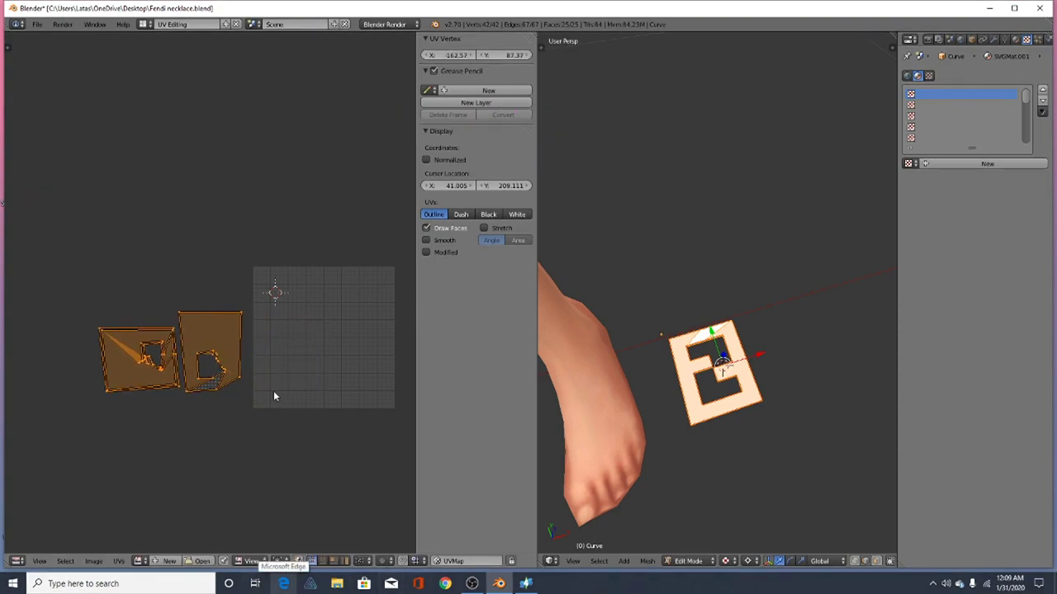
key("a")
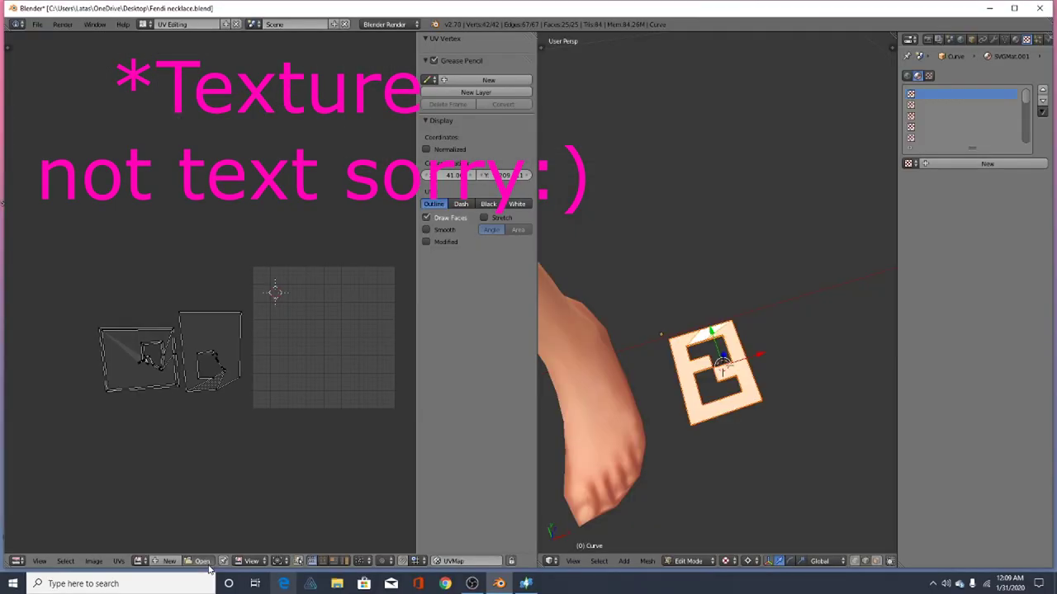
Load Necklace Texture.png from the FENDI NECKLACE Textures folder into the UV editor
left_click(201, 561)
left_click(183, 103)
left_click(182, 103)
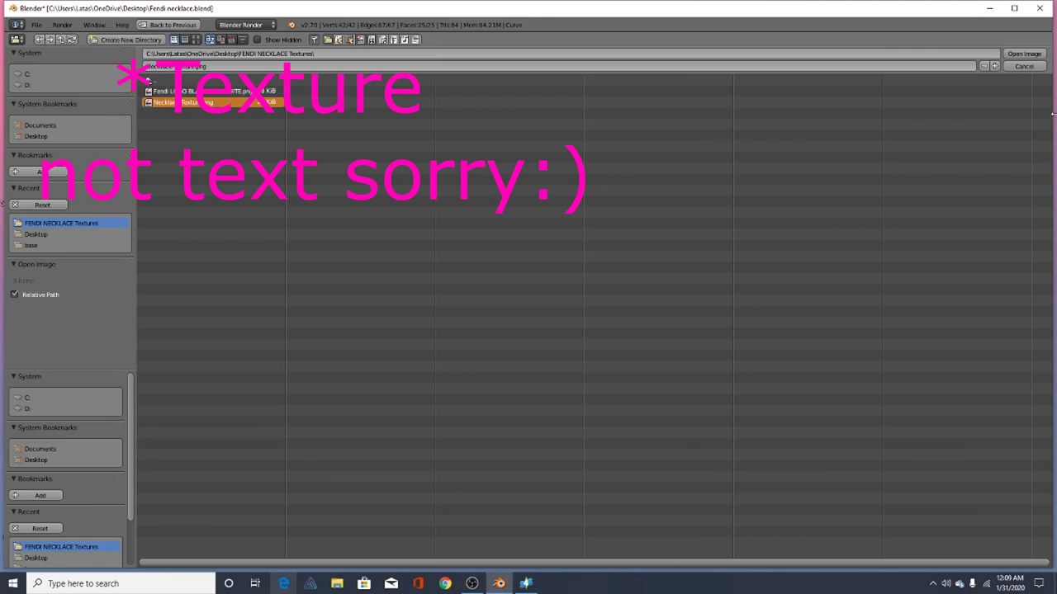
left_click(1024, 54)
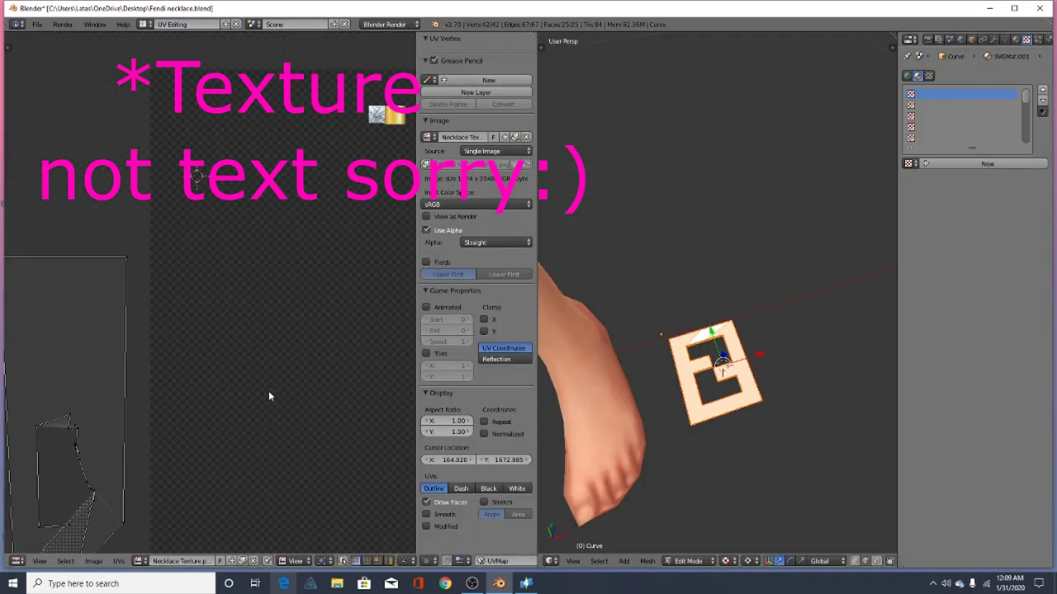
scroll(307, 266, "up", 10)
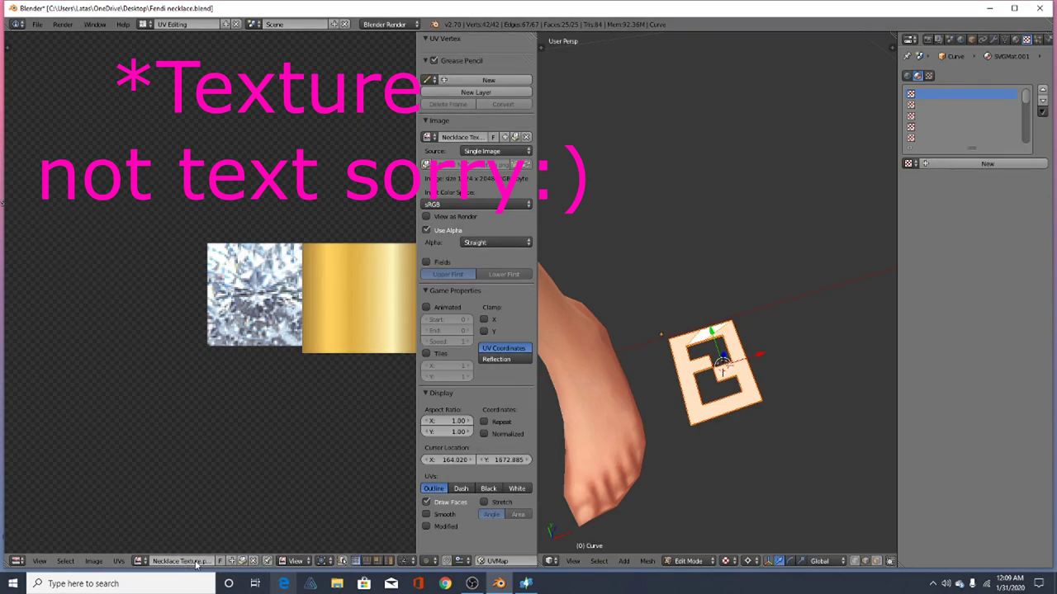
scroll(147, 182, "down", 6)
scroll(29, 214, "down", 2)
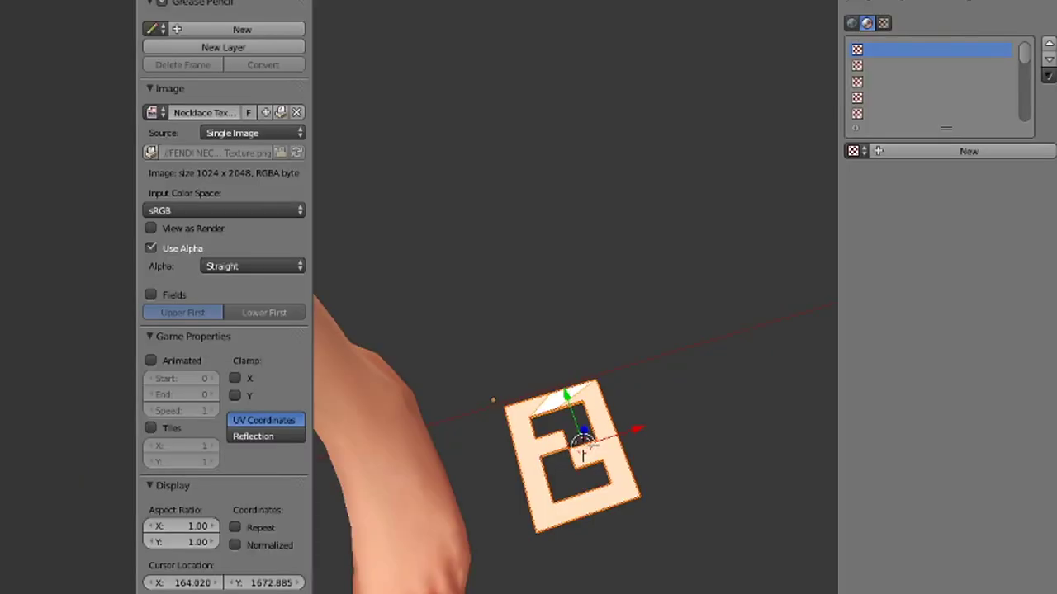
Add a new texture to the logo's SVGMat.001 material and set its type to Image or Movie
left_click(1020, 1)
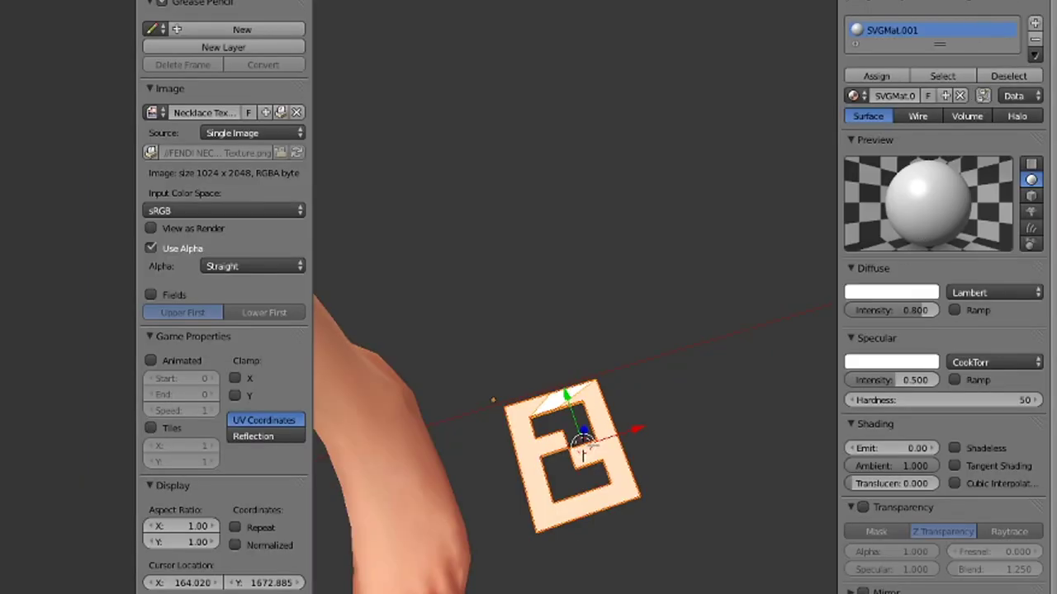
left_click(1036, 1)
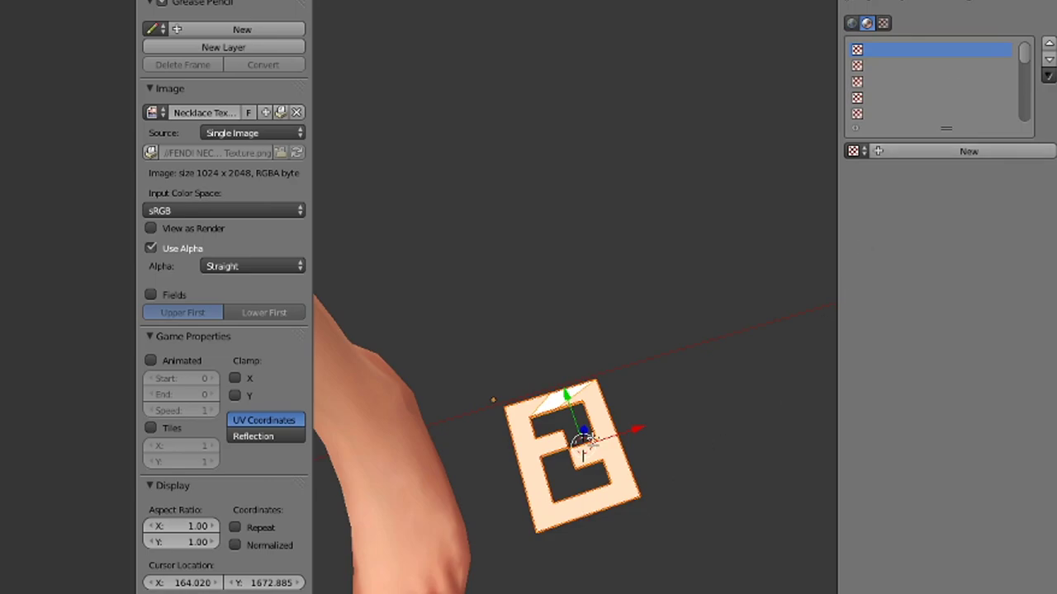
left_click(911, 155)
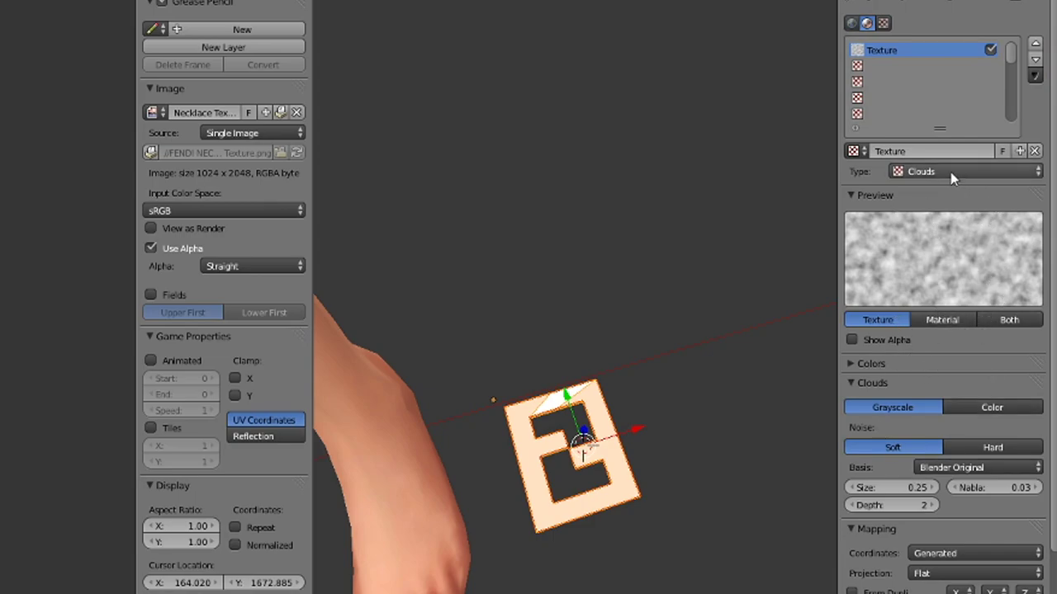
left_click(908, 172)
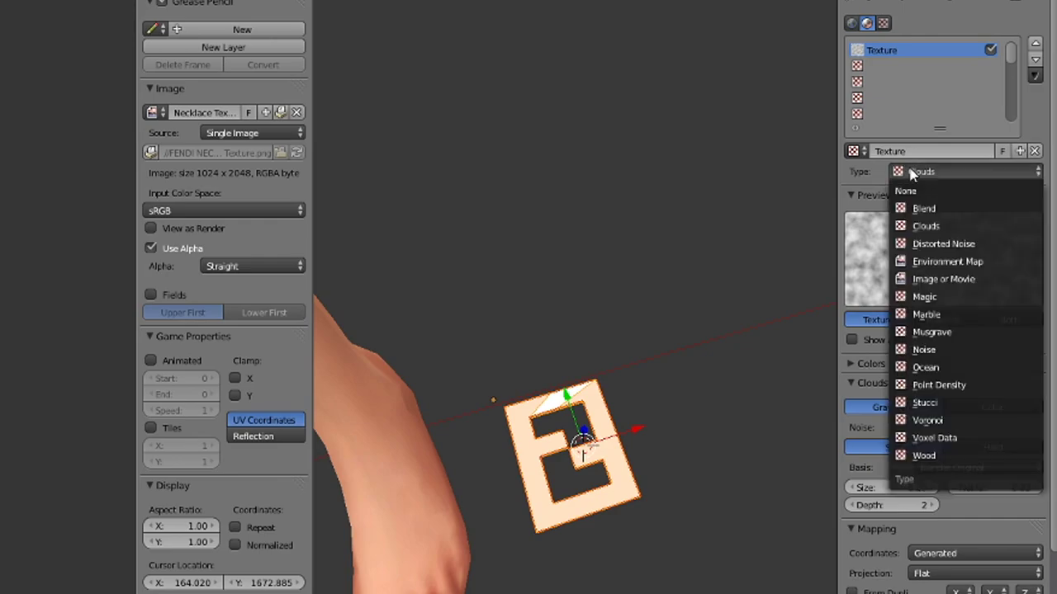
left_click(938, 281)
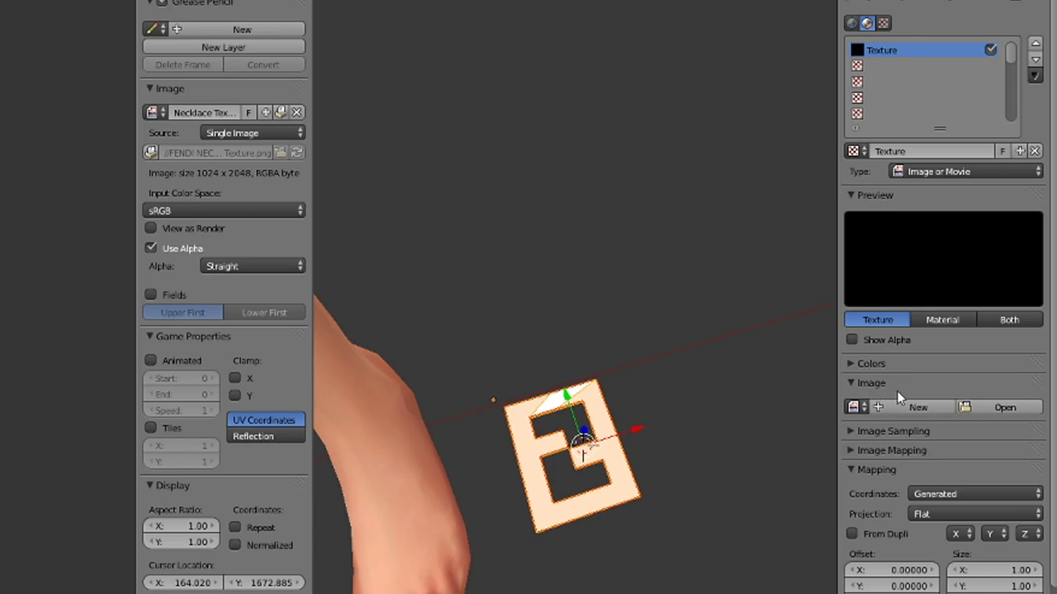
Load Necklace Texture.png as the material texture's image and check it on the logo
left_click(994, 410)
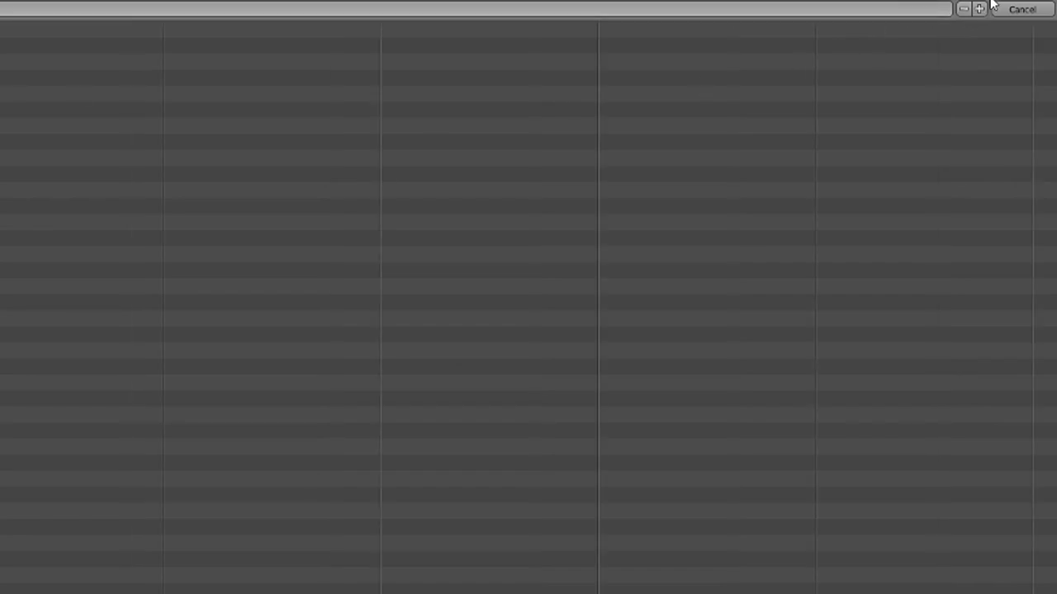
left_click(1021, 9)
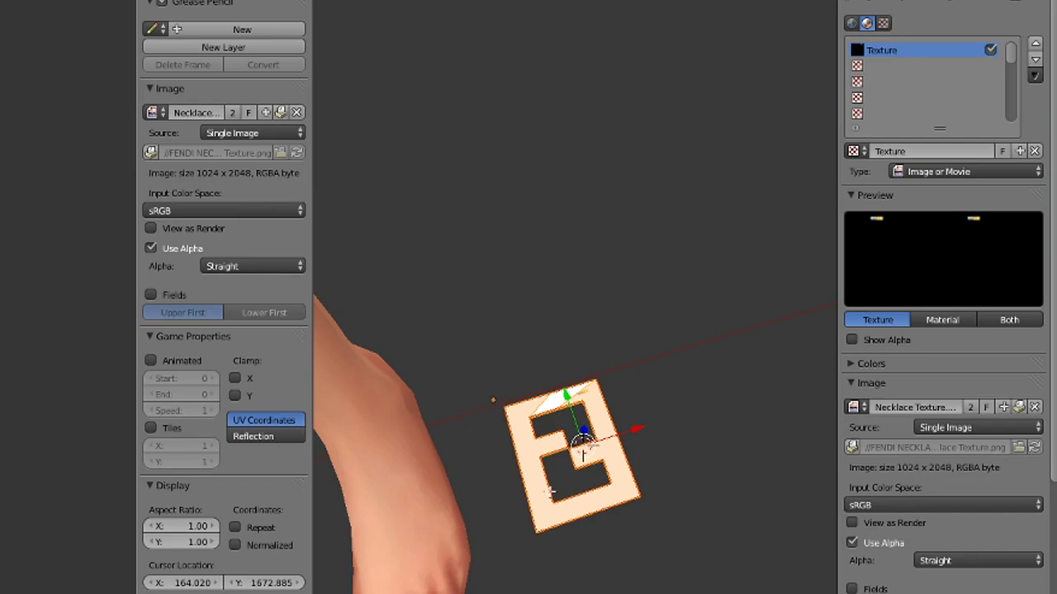
scroll(552, 377, "down", 3)
scroll(551, 478, "up", 6)
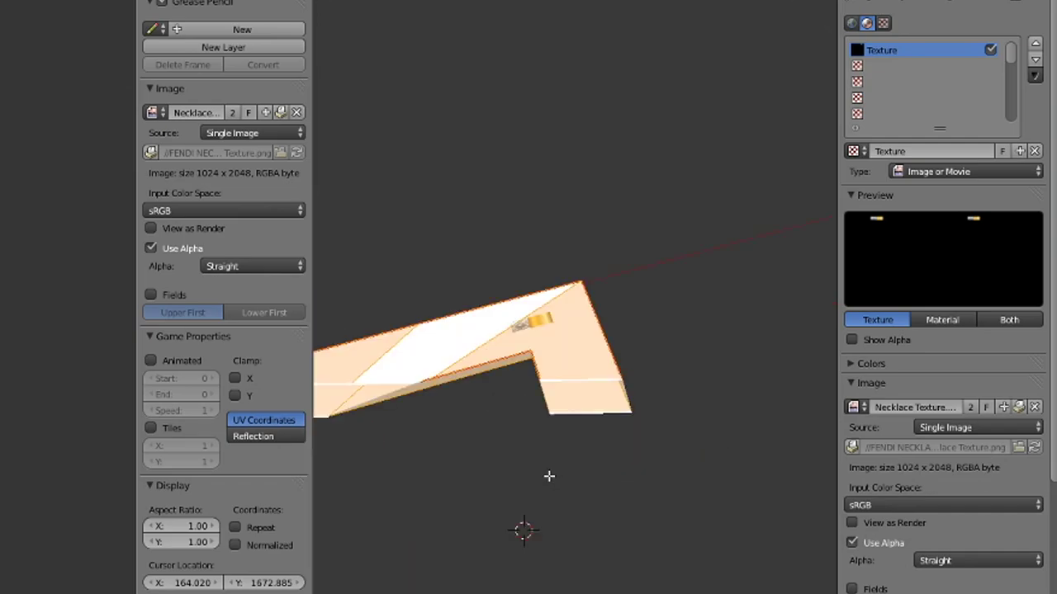
scroll(550, 419, "down", 6)
Set the texture's mapping coordinates to UV
scroll(906, 409, "down", 3)
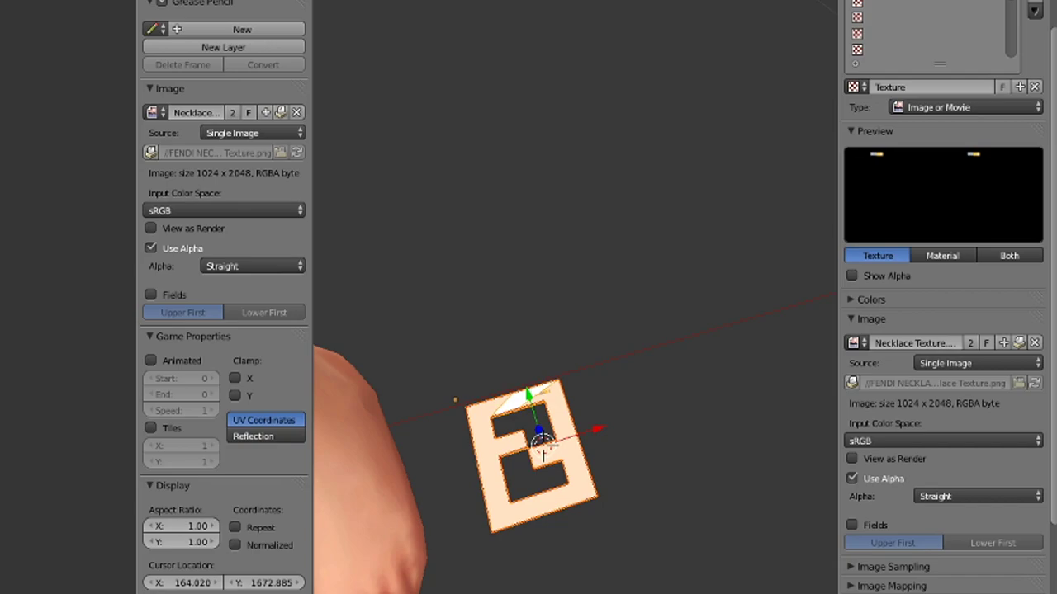
left_click(957, 592)
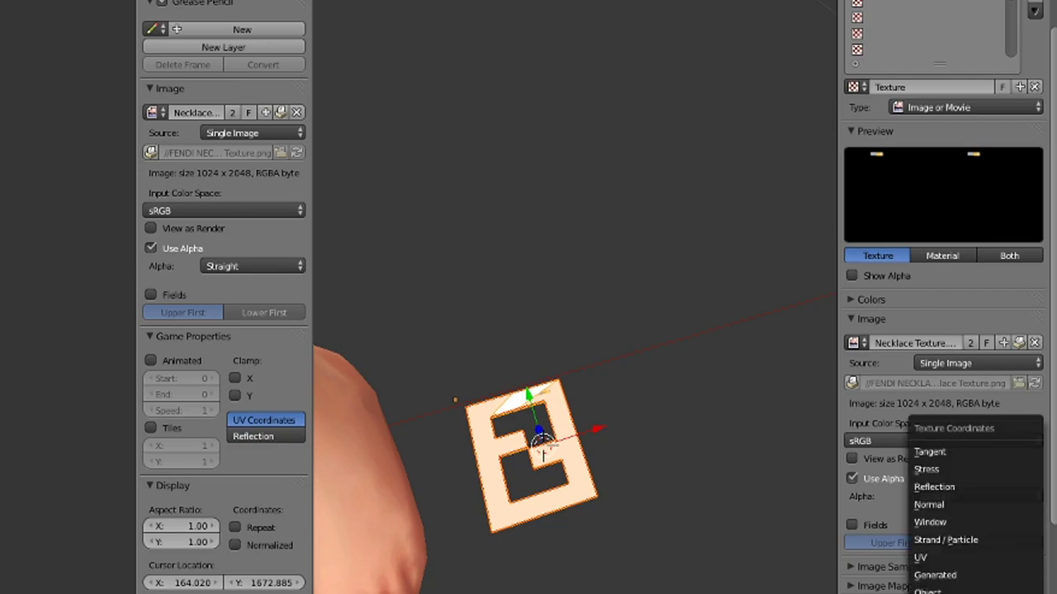
left_click(961, 560)
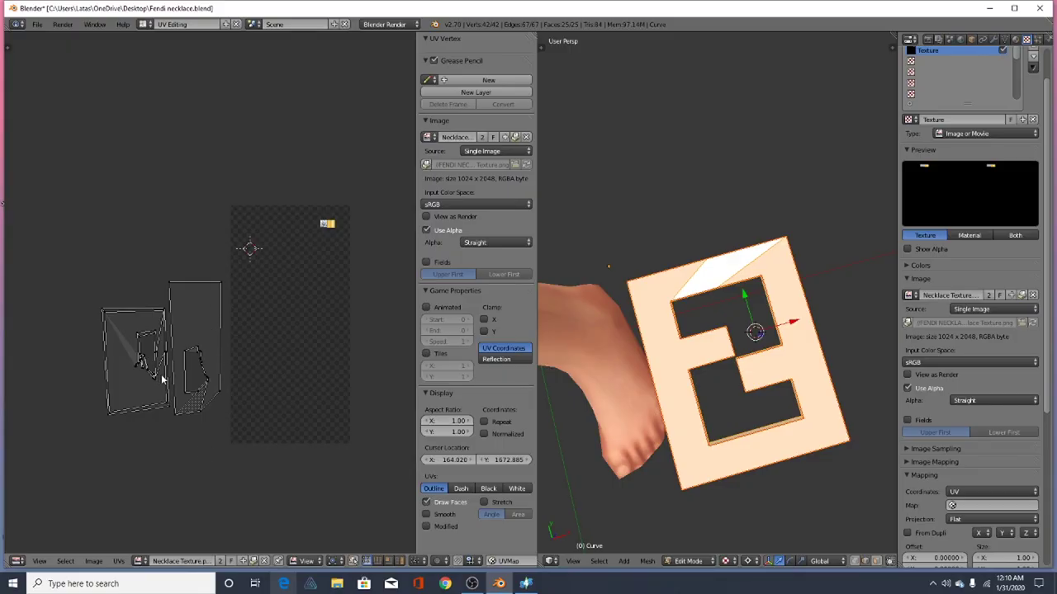
Move all the logo's UV islands over the diamond and gold swatches, and place the 2D cursor just beside the swatches
key("a")
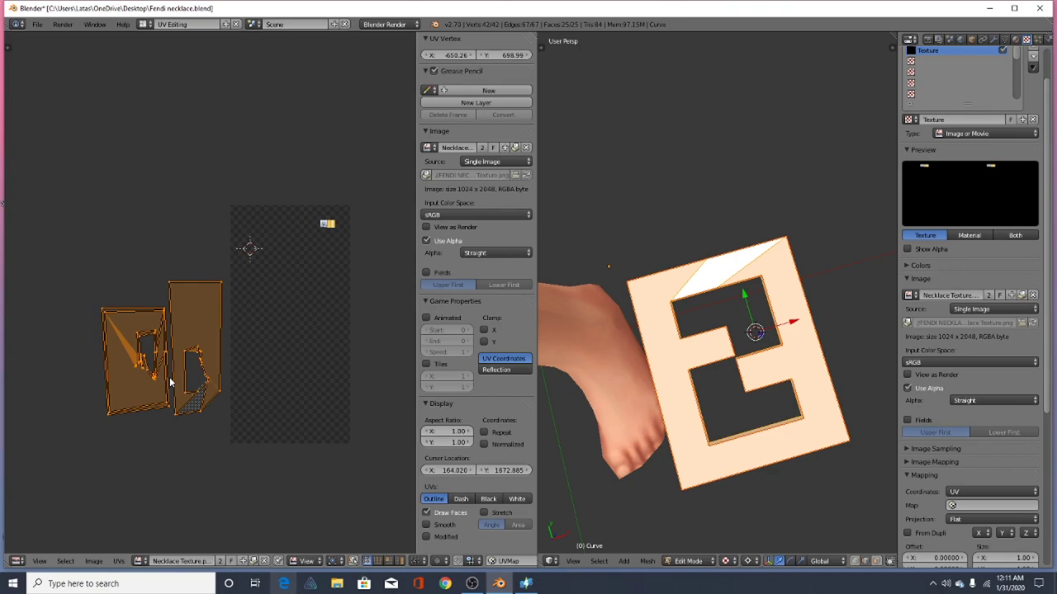
key("g")
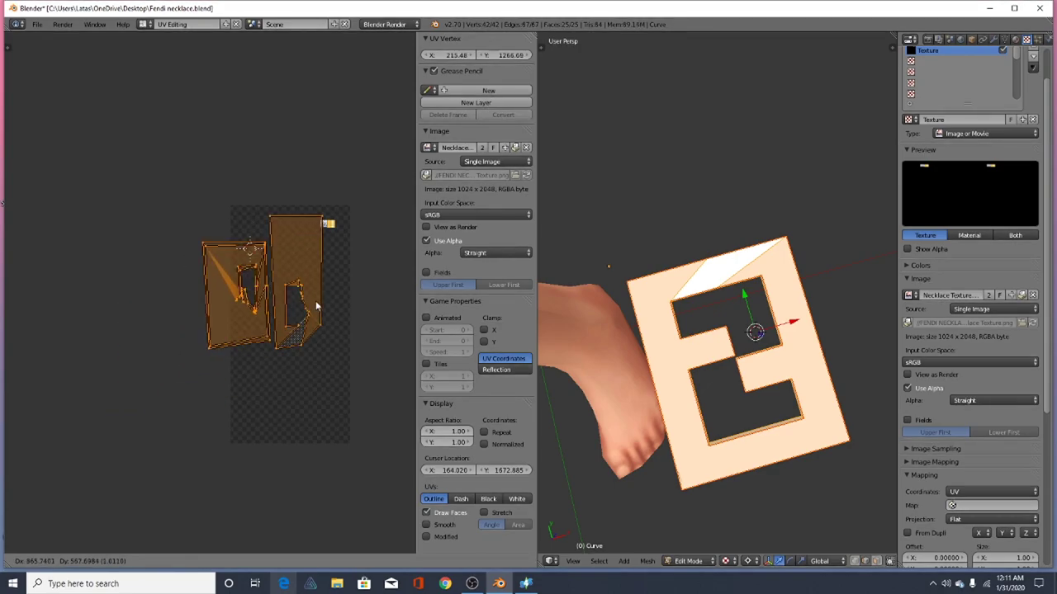
left_click(347, 268)
scroll(351, 240, "up", 4)
left_click(350, 232)
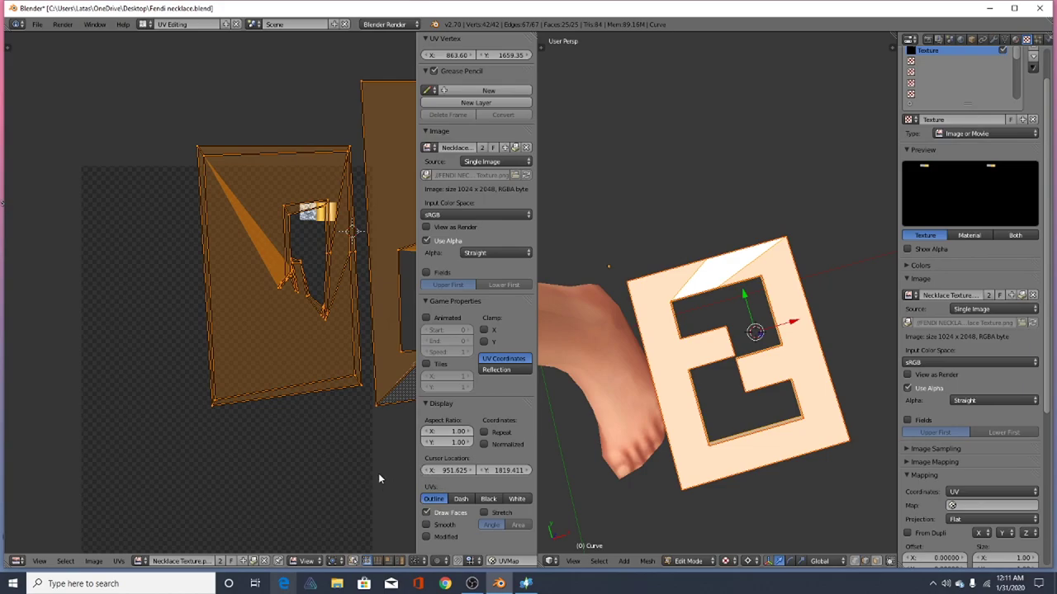
Shrink all the logo's UV islands and move them onto the gold swatch
key("s")
left_click(358, 260)
scroll(358, 254, "up", 8)
key("s")
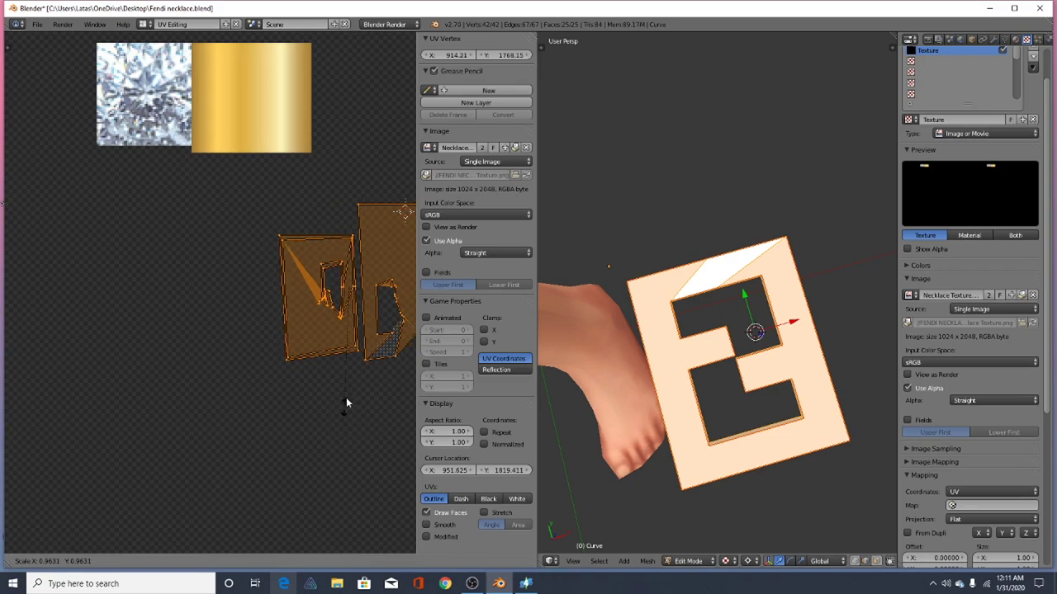
left_click(362, 353)
scroll(355, 310, "down", 2)
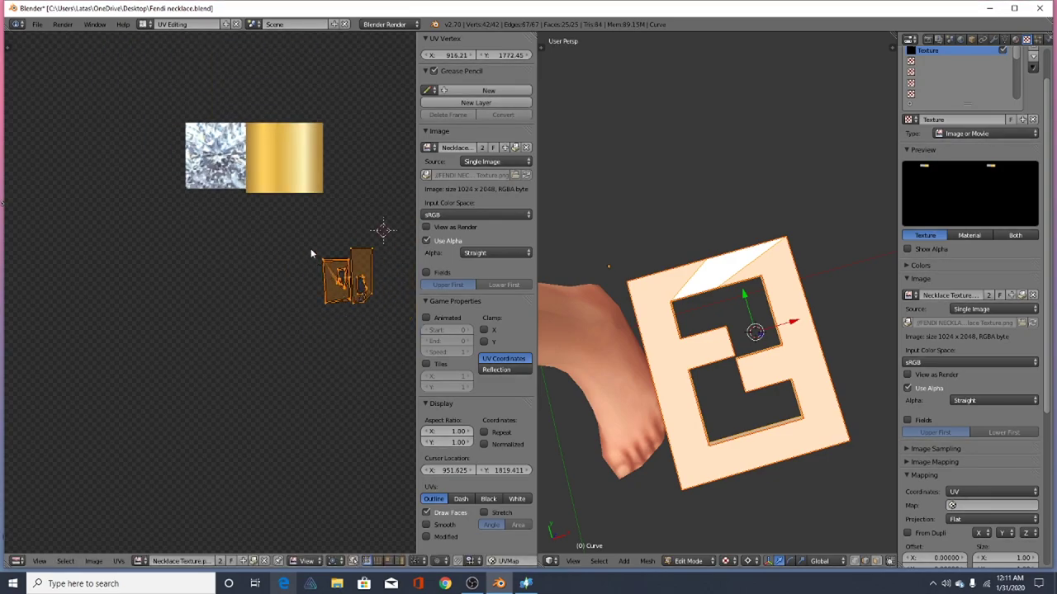
key("g")
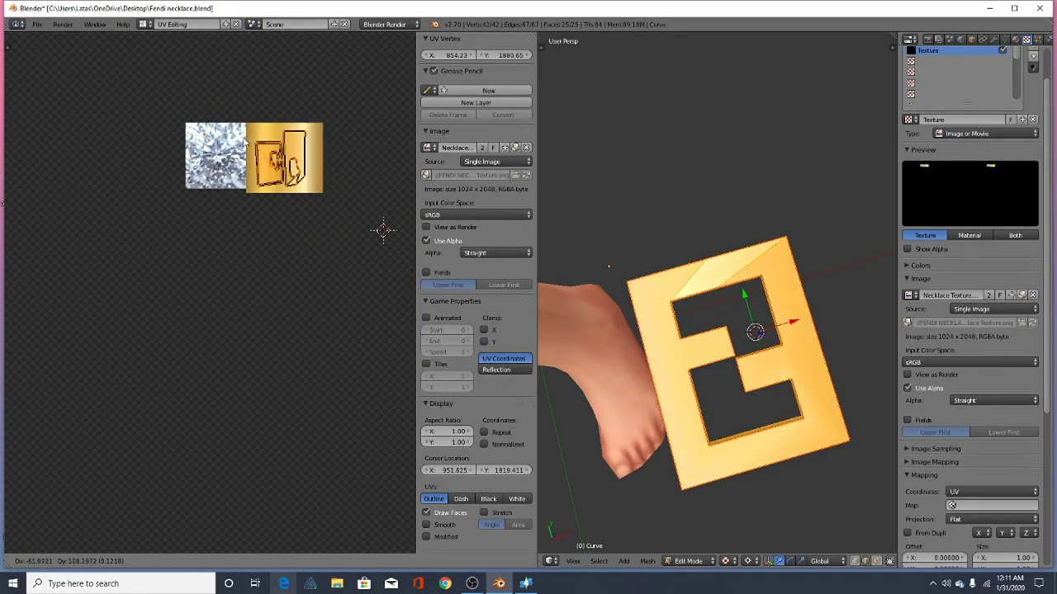
left_click(244, 142)
scroll(290, 136, "up", 4)
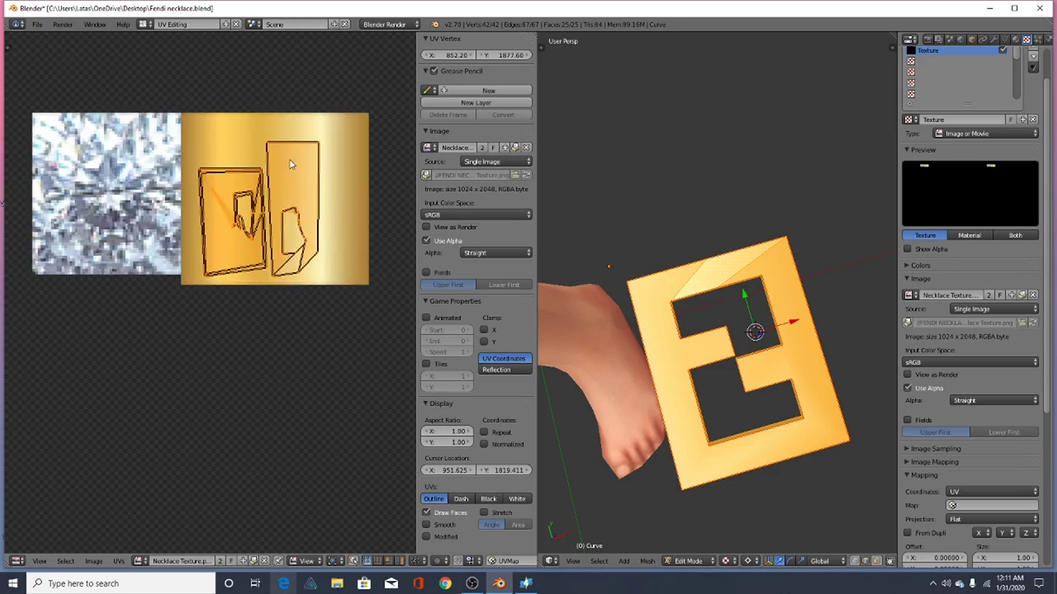
scroll(360, 266, "up", 1)
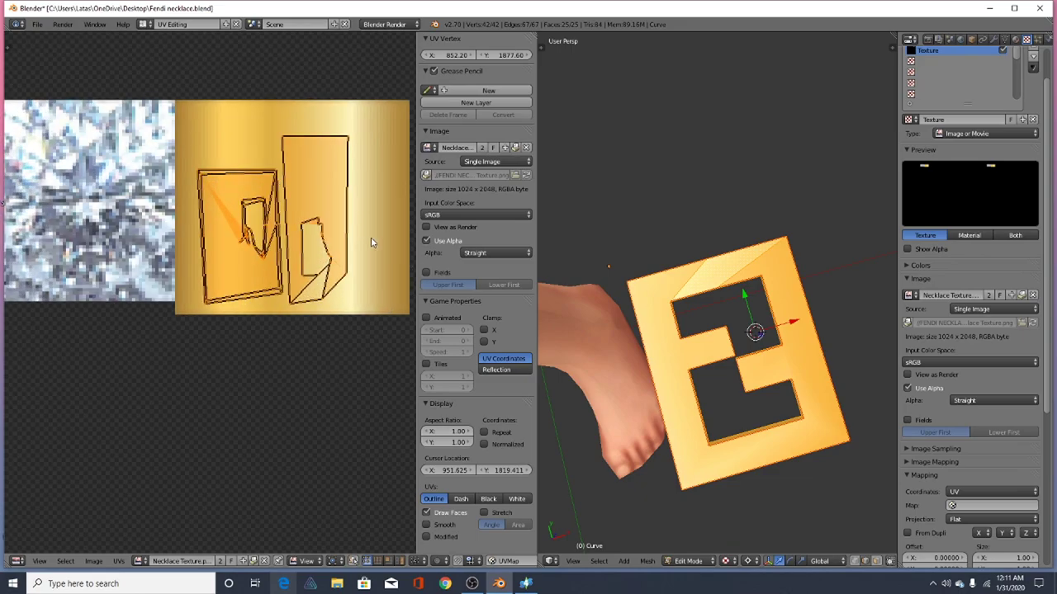
Narrow the logo's UV islands along X and reposition them within the gold swatch
key("s")
key("x")
left_click(319, 238)
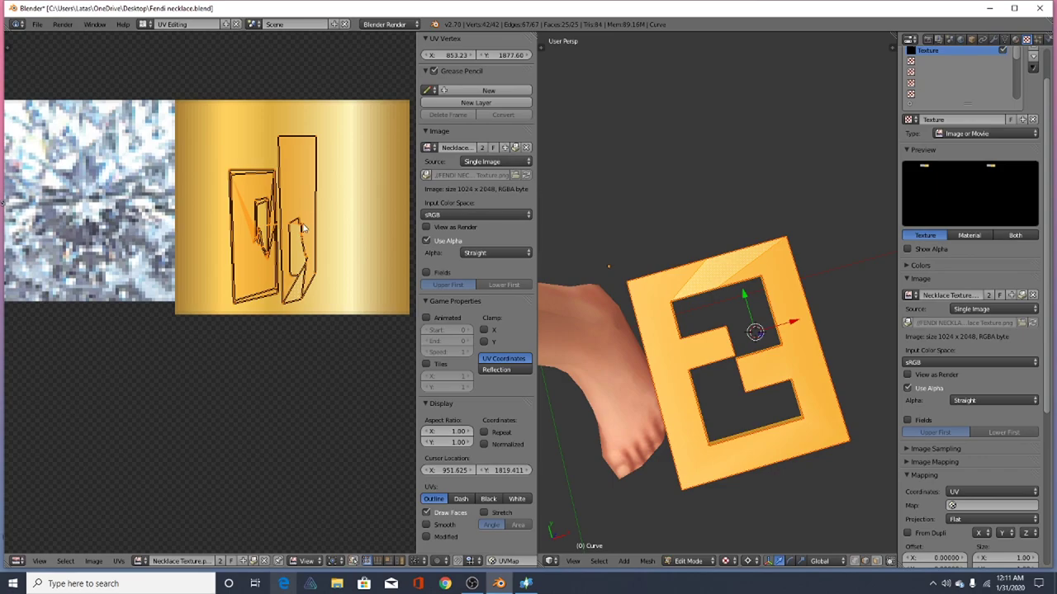
key("g")
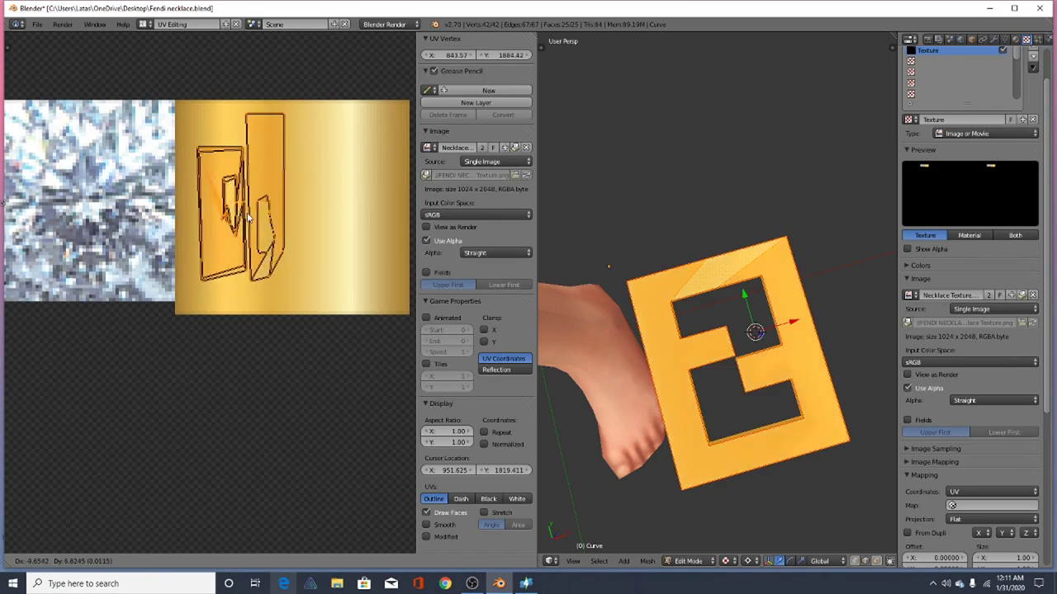
left_click(275, 220)
Scale the UV islands down uniformly, and squash them along Y inside the gold swatch
scroll(302, 330, "up", 1)
key("s")
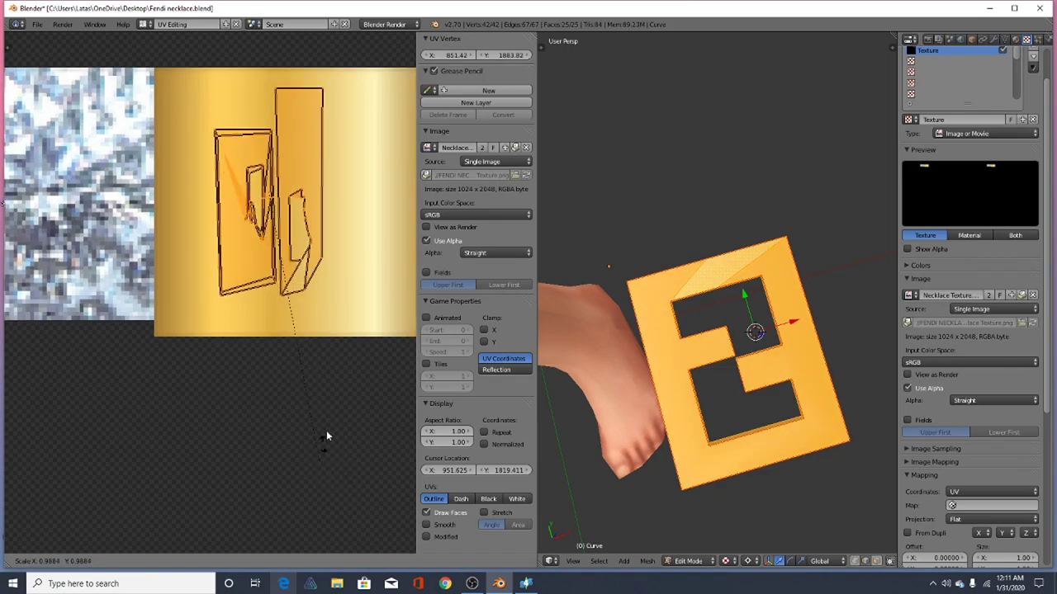
left_click(322, 369)
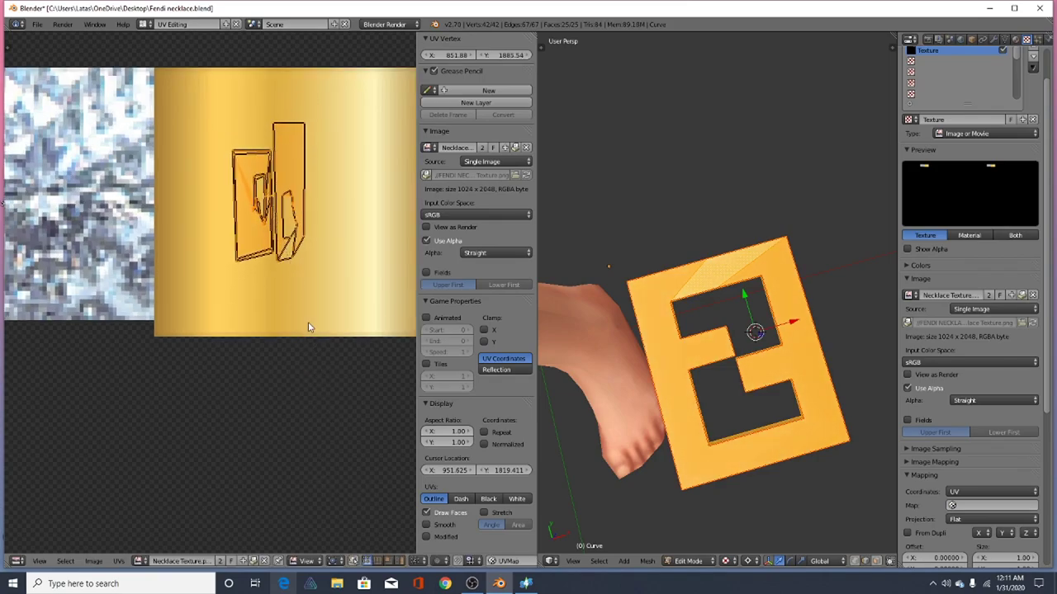
key("s")
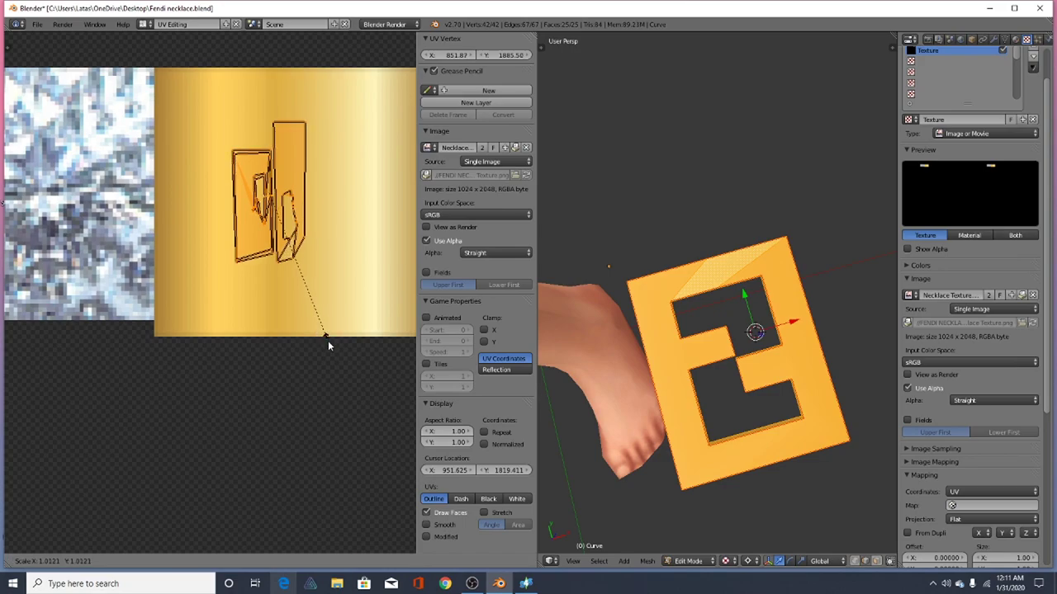
key("y")
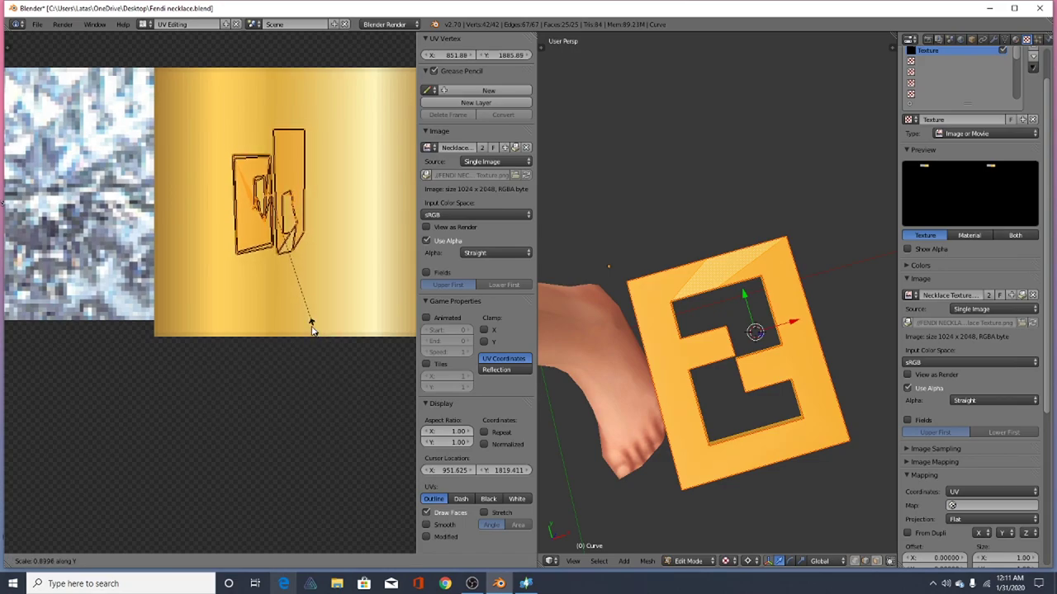
left_click(307, 276)
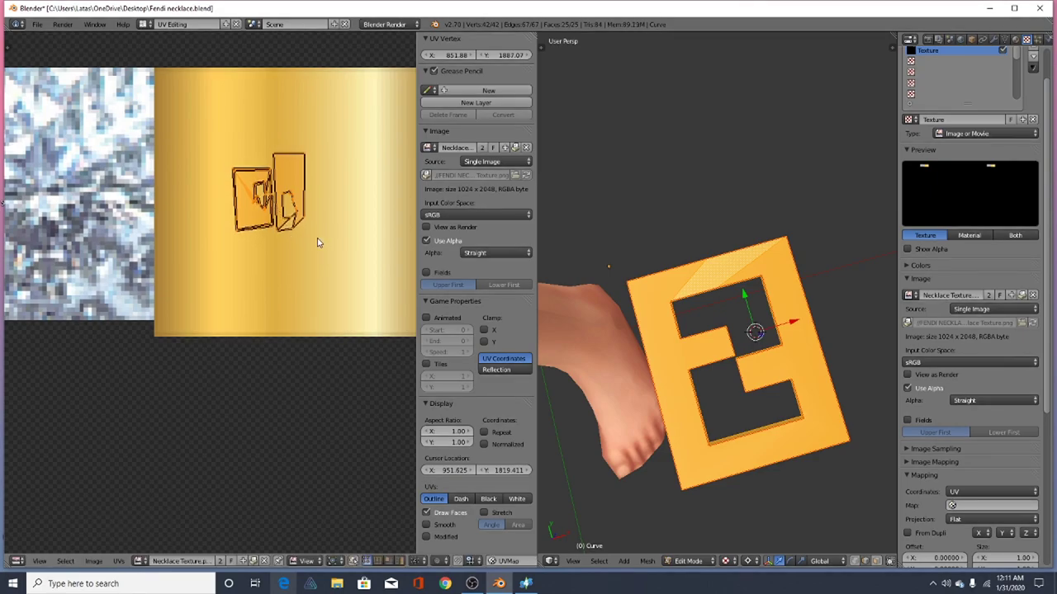
Move the UV islands to the upper middle of the gold swatch, shrink them further, and return to Object Mode
key("g")
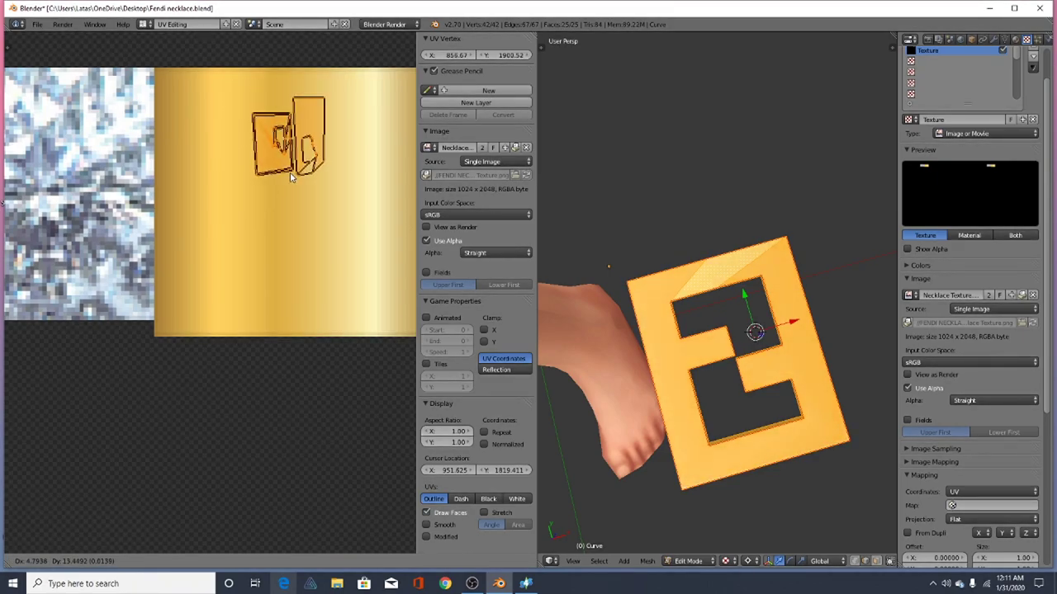
left_click(295, 175)
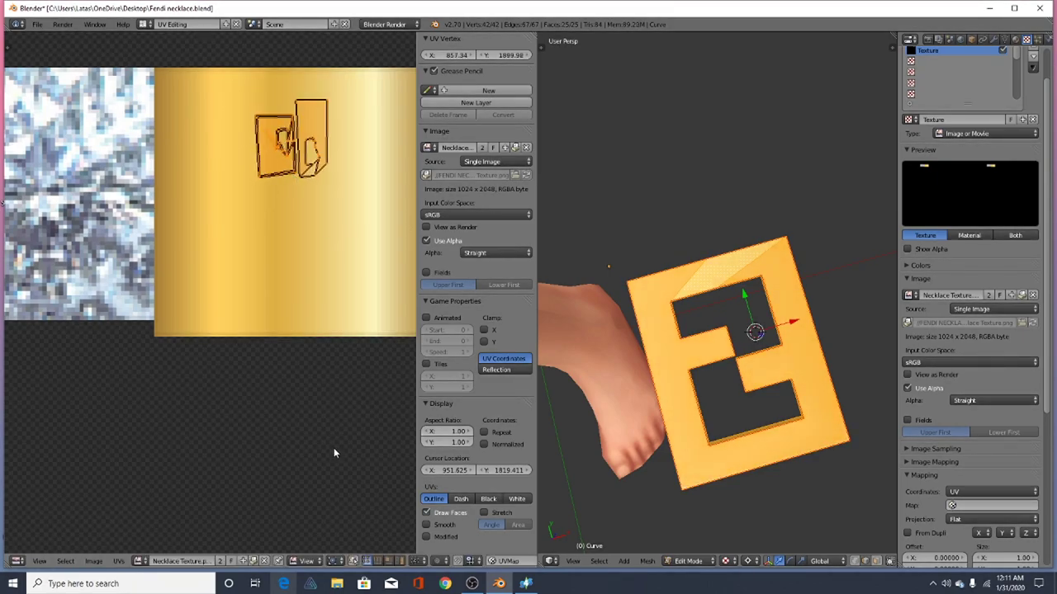
key("s")
left_click(361, 298)
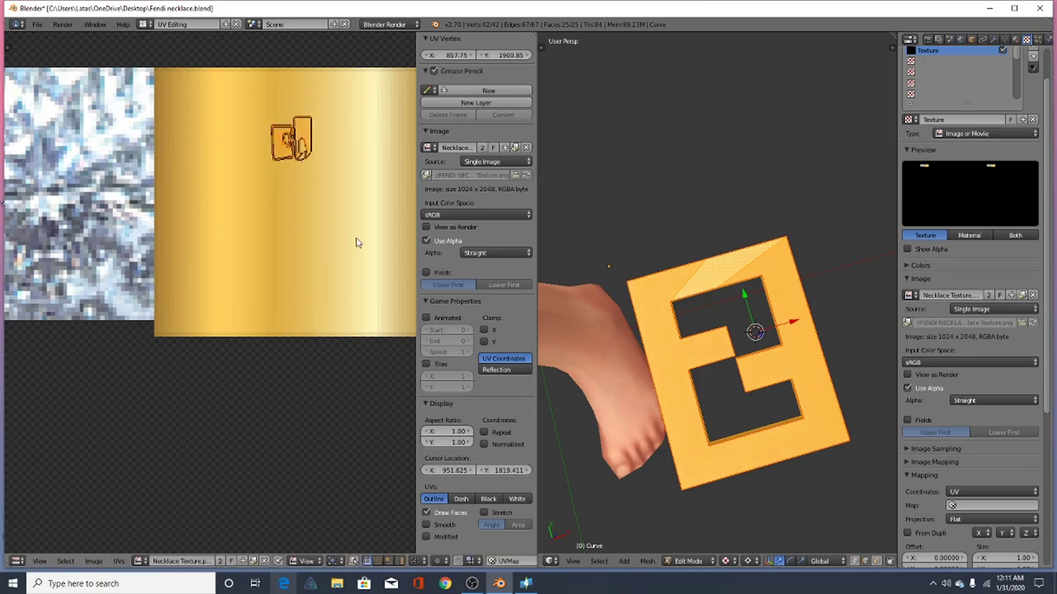
scroll(368, 174, "down", 1)
key("Tab")
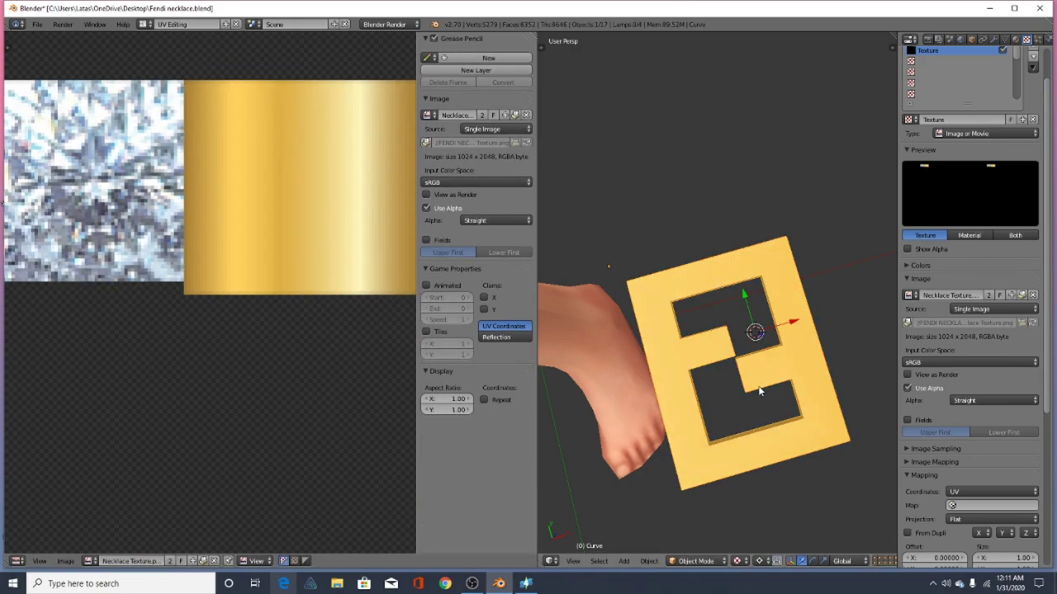
Switch to the Game Logic screen layout and select the gold logo beside the foot
scroll(771, 382, "down", 4)
scroll(761, 357, "up", 4)
scroll(749, 376, "up", 4)
scroll(749, 375, "down", 4)
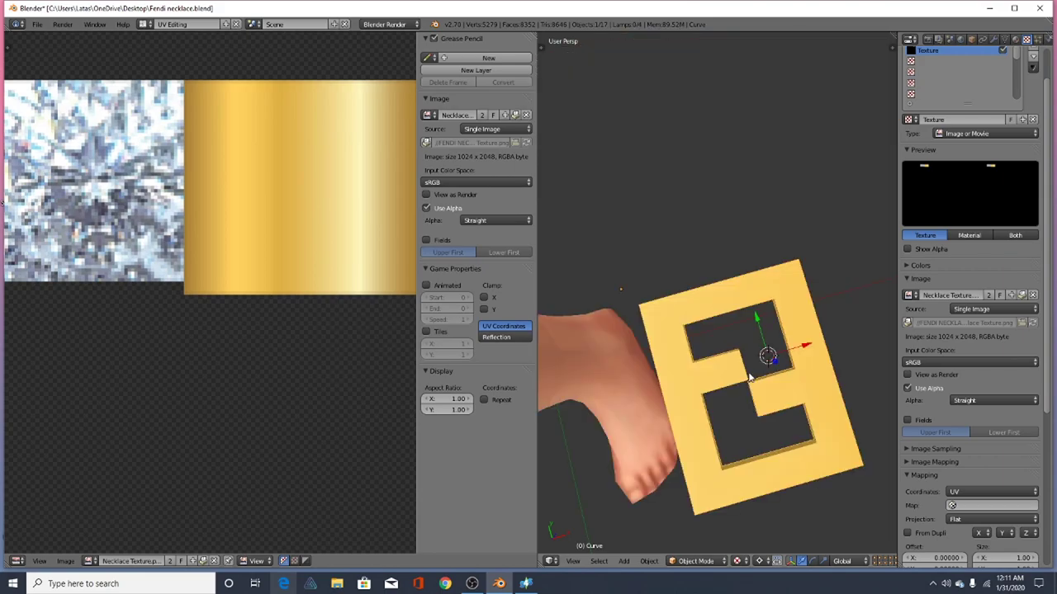
middle_click_drag(750, 378, 717, 354)
scroll(711, 316, "down", 3)
key("a")
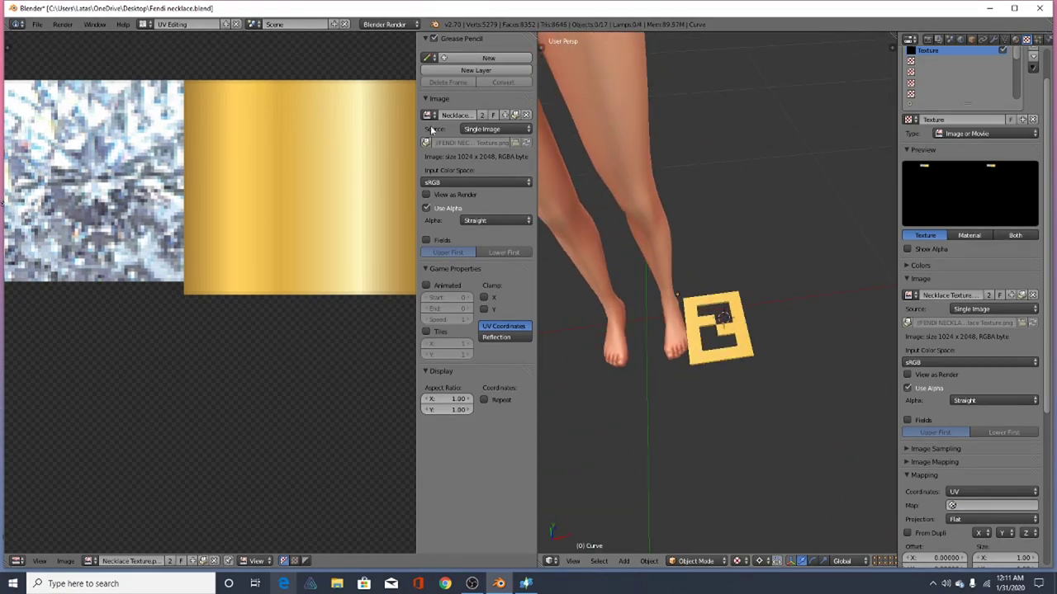
left_click(165, 24)
left_click(196, 87)
scroll(528, 251, "down", 5)
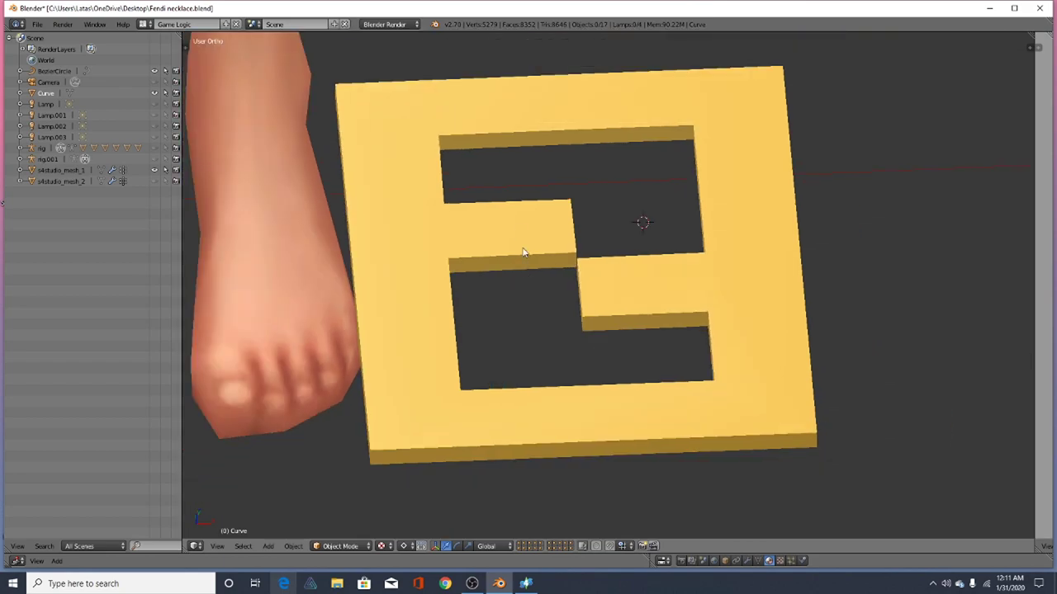
middle_click_drag(586, 349, 561, 314)
right_click(561, 322)
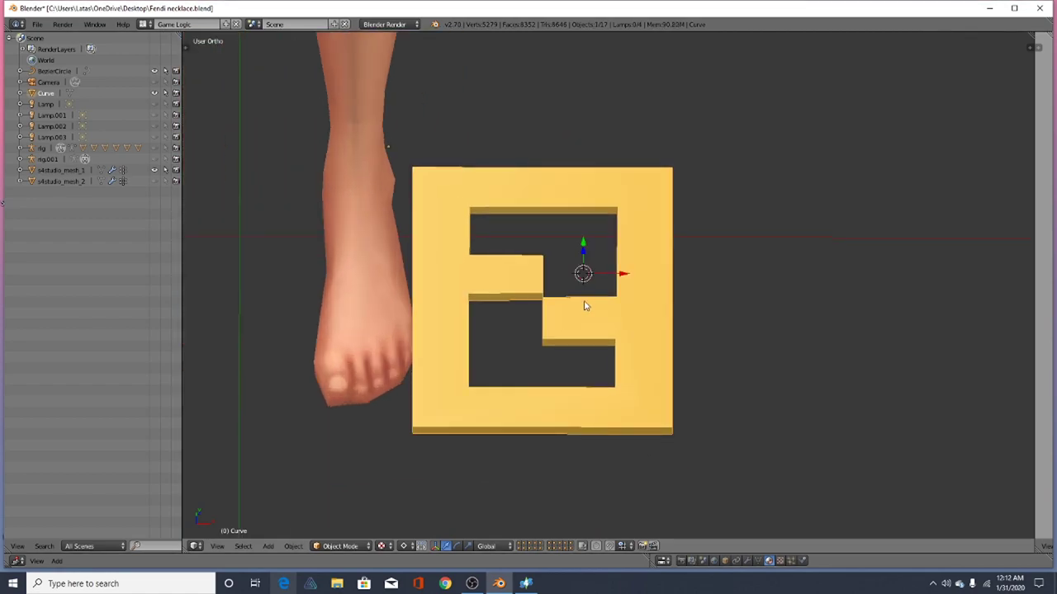
Enlarge the logo and shift it along X so it lies clear of the body's feet
left_click_drag(617, 280, 696, 330)
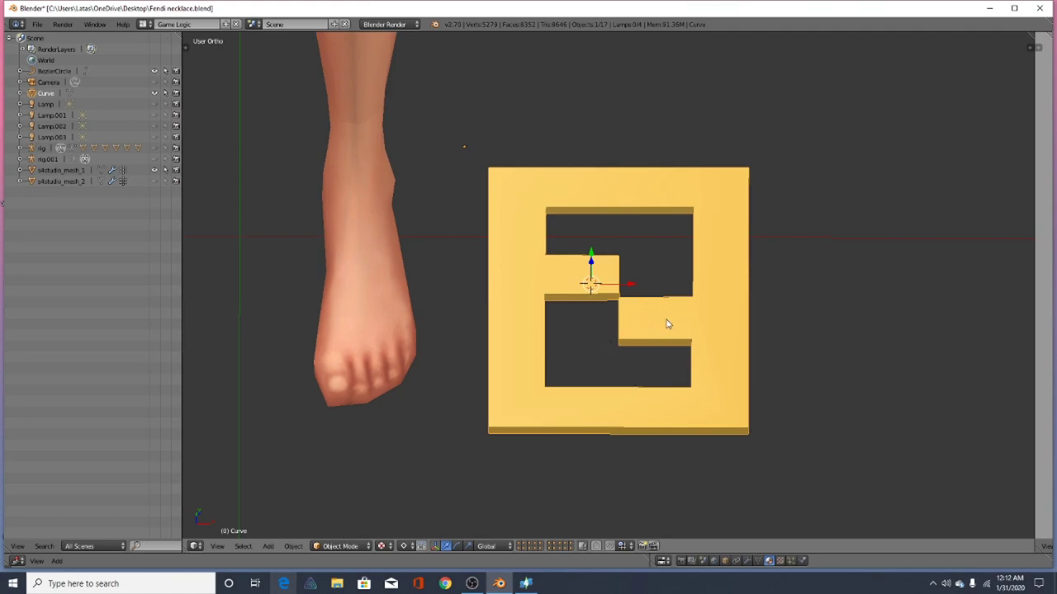
key("s")
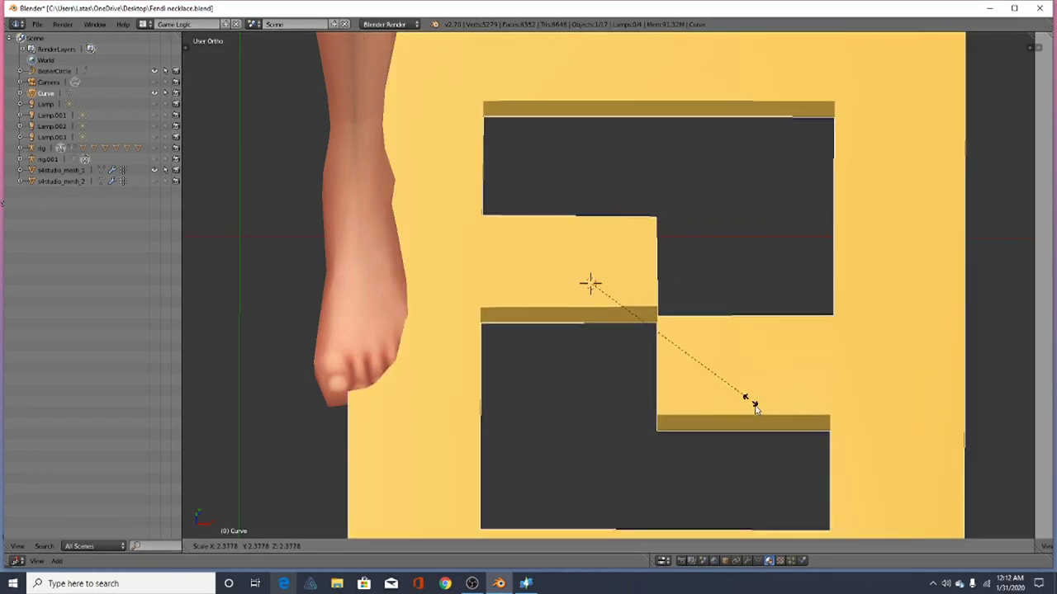
left_click(731, 371)
scroll(561, 275, "down", 2)
left_click_drag(617, 284, 713, 291)
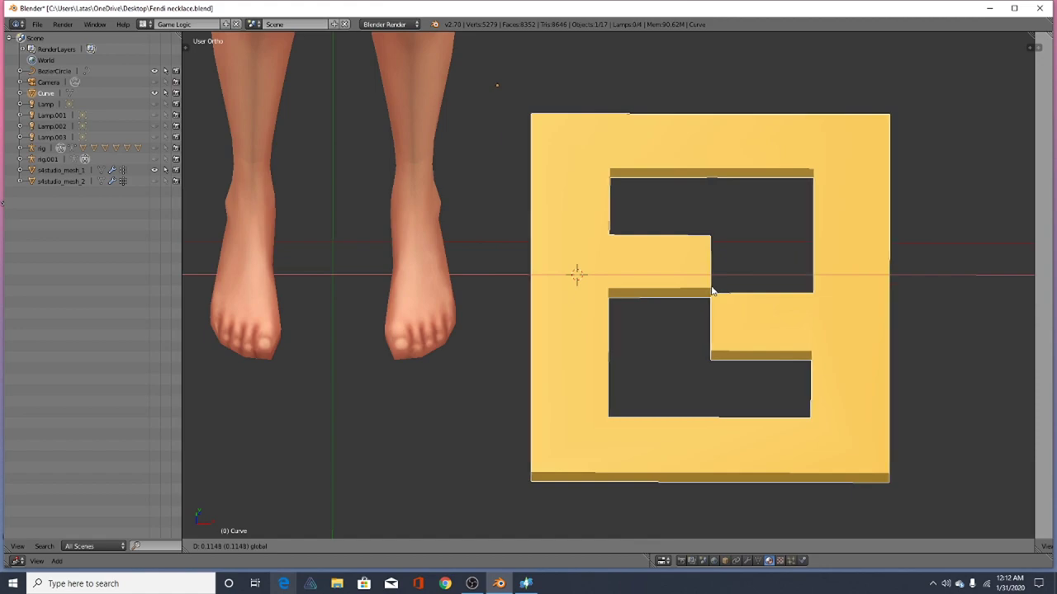
scroll(495, 266, "down", 2)
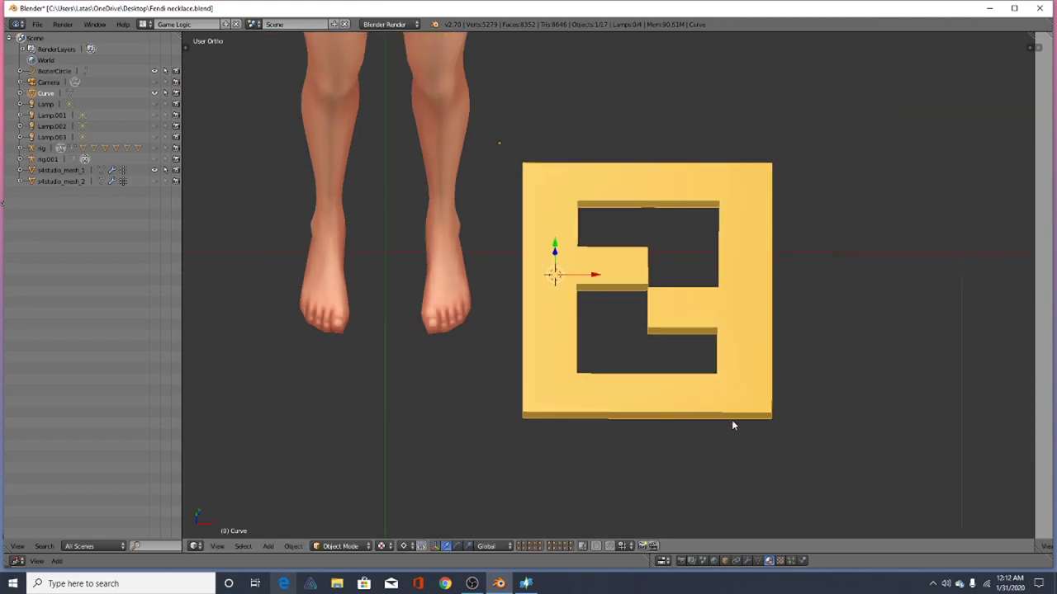
key("s")
left_click(732, 504)
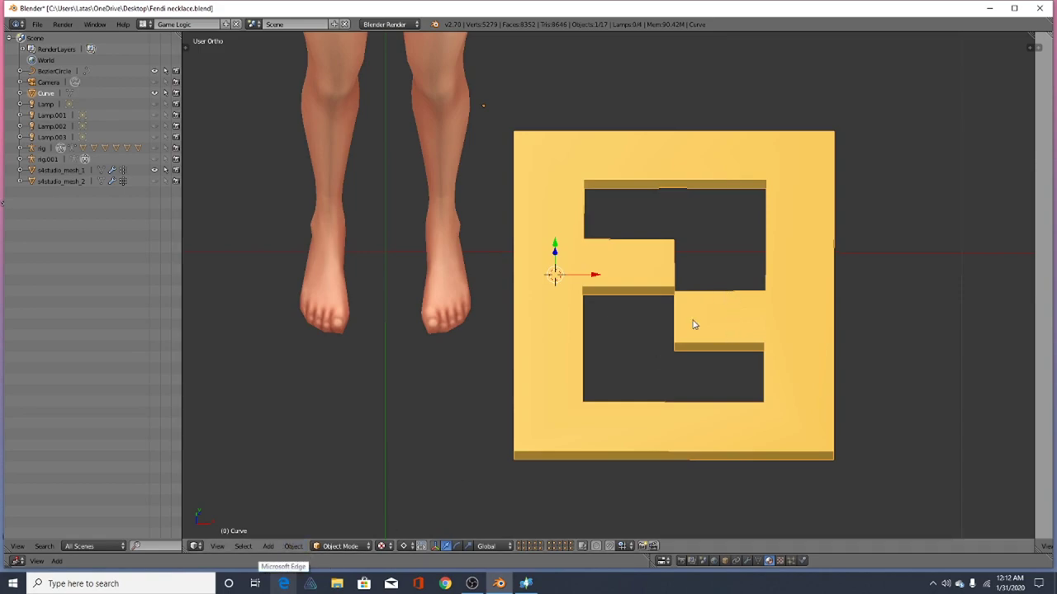
Add a UV Sphere mesh at the 3D cursor
scroll(487, 458, "down", 1)
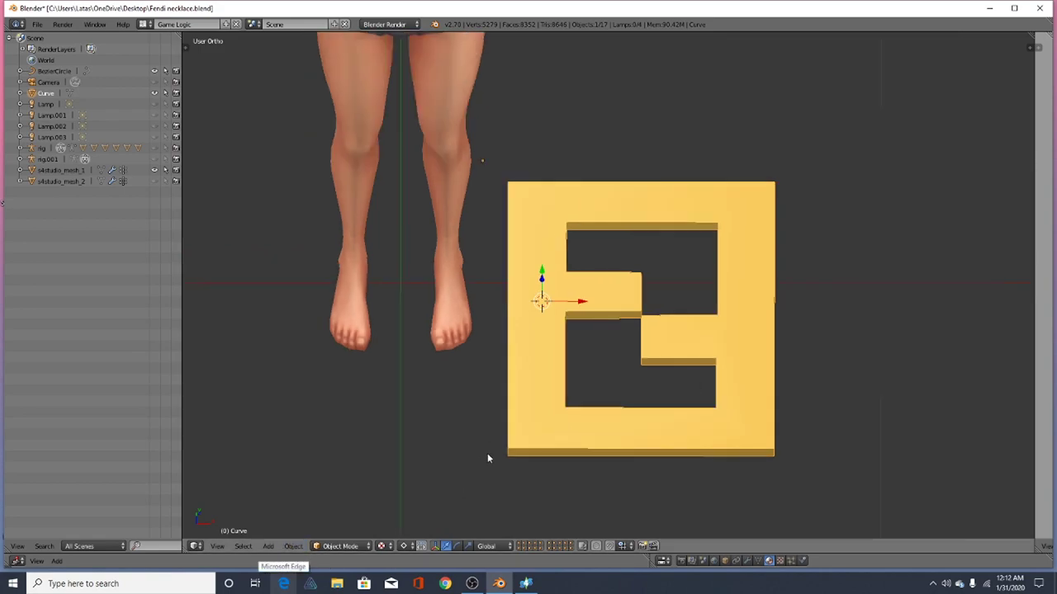
left_click(269, 547)
mouse_move(288, 537)
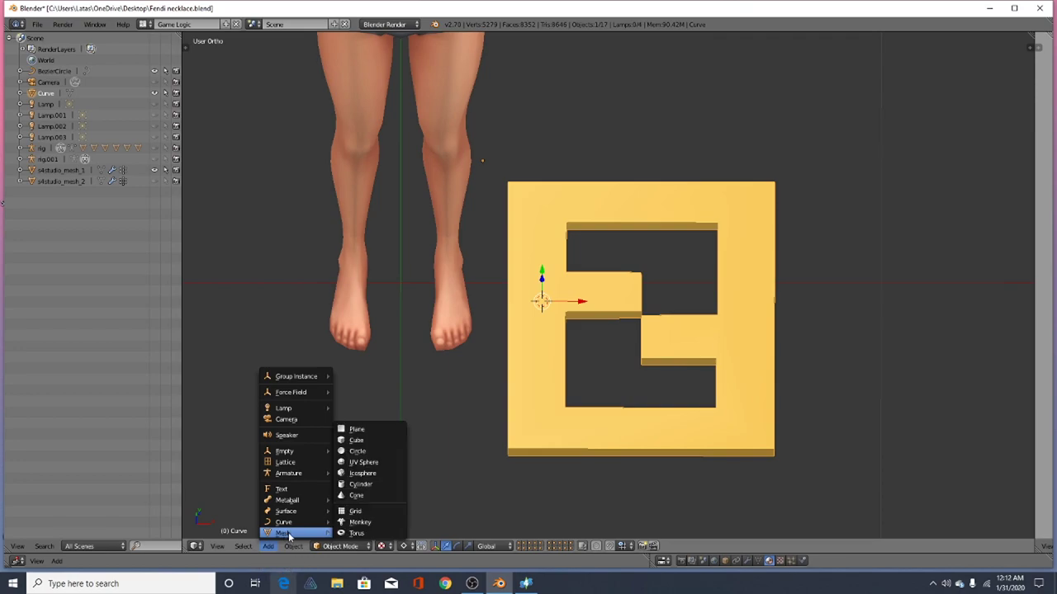
left_click(390, 463)
Scale the sphere down to about 0.12 of its size so it is smaller than the logo
scroll(430, 421, "down", 4)
scroll(430, 417, "up", 1)
middle_click_drag(430, 416, 466, 346)
scroll(449, 375, "down", 1)
scroll(418, 223, "down", 6)
scroll(419, 242, "up", 3)
scroll(419, 245, "up", 2)
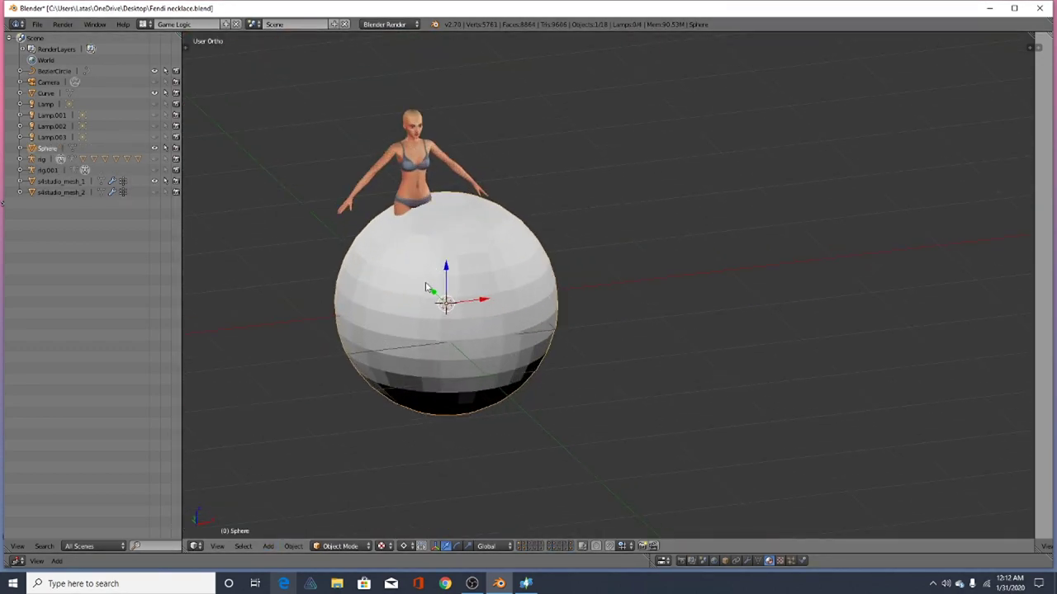
middle_click_drag(429, 289, 447, 307)
middle_click_drag(486, 342, 501, 321)
key("s")
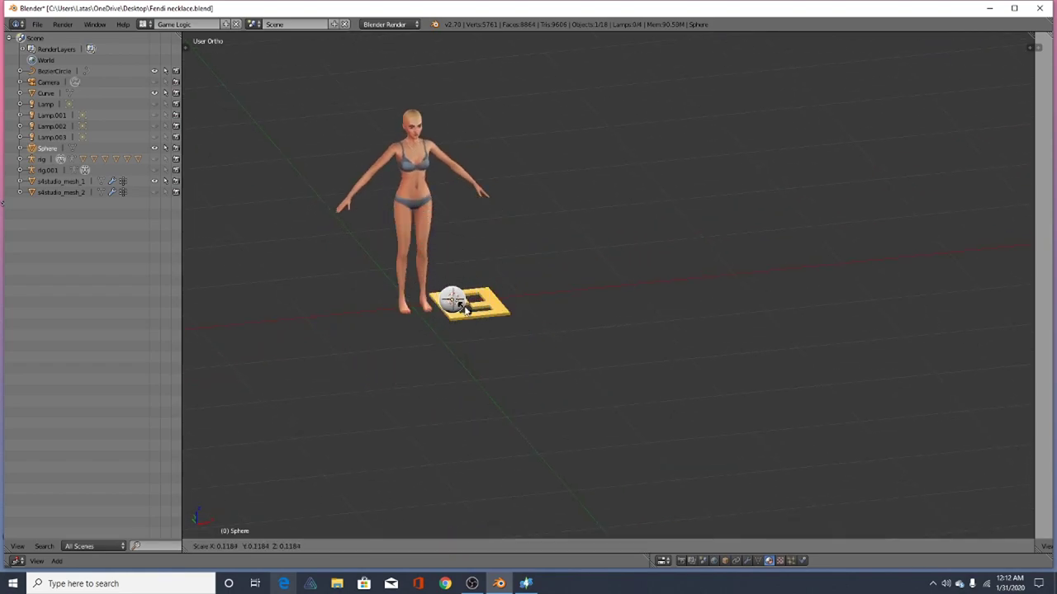
left_click(462, 310)
Enlarge the small sphere again in two passes until it covers much of the logo's side nearest the feet
scroll(429, 304, "up", 2)
scroll(430, 305, "up", 3)
key("s")
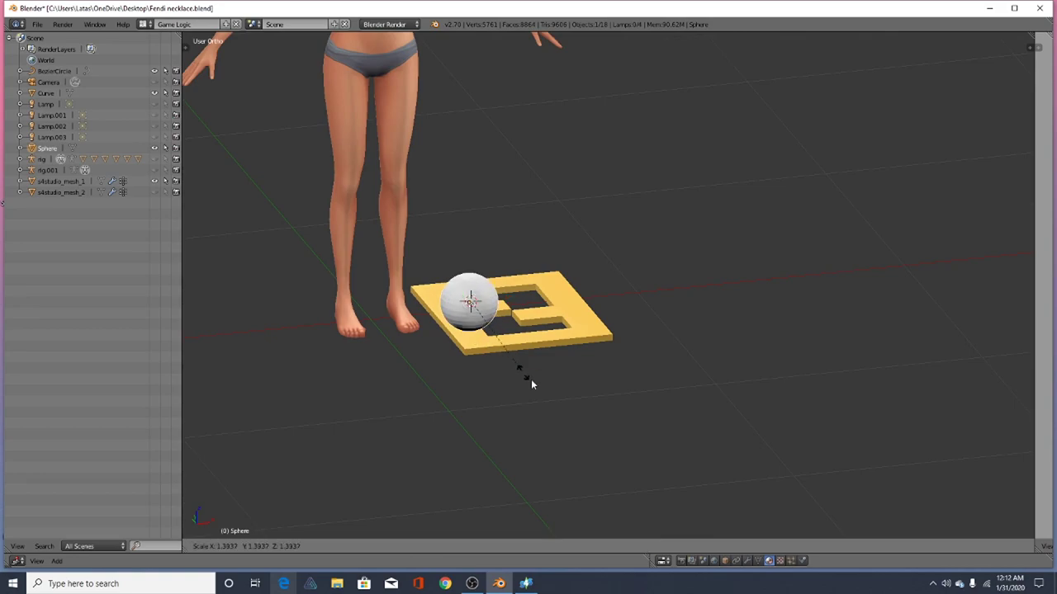
left_click(557, 405)
scroll(442, 294, "up", 2)
scroll(477, 286, "up", 3)
key("s")
left_click(562, 420)
scroll(441, 274, "up", 2)
scroll(478, 334, "up", 2)
In Edit Mode, clear the sphere's selection, select one pole-to-pole edge line, and mark it as a seam
key("Tab")
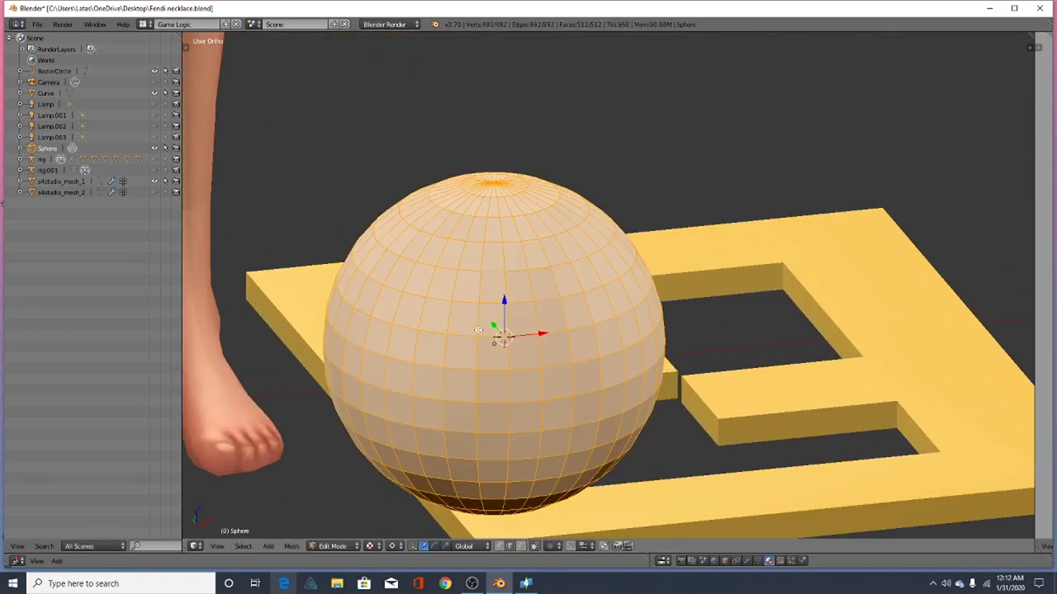
scroll(410, 200, "up", 1)
key("a")
scroll(429, 231, "up", 2)
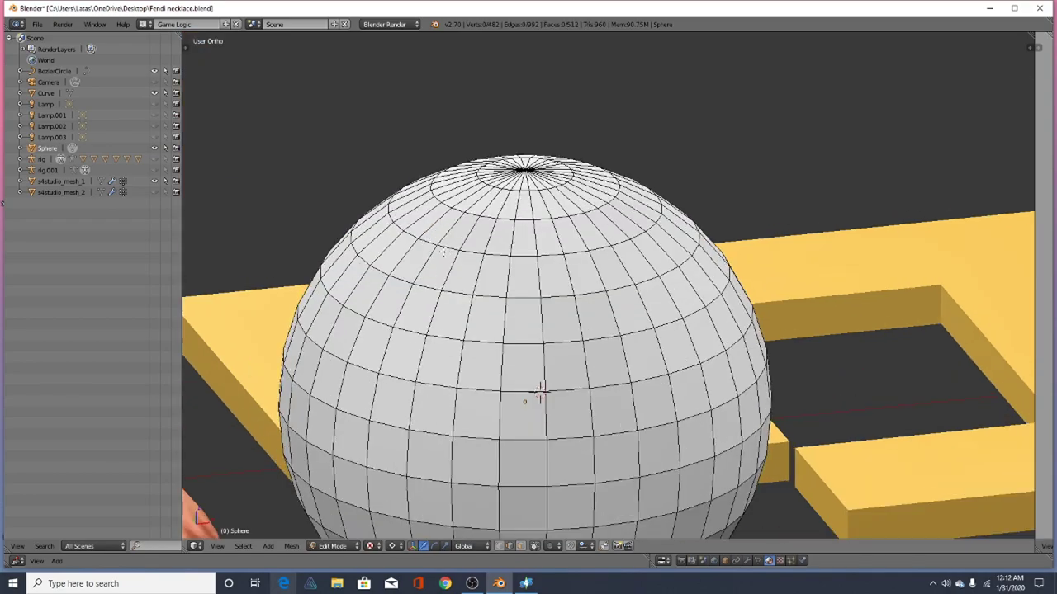
middle_click_drag(431, 262, 436, 238)
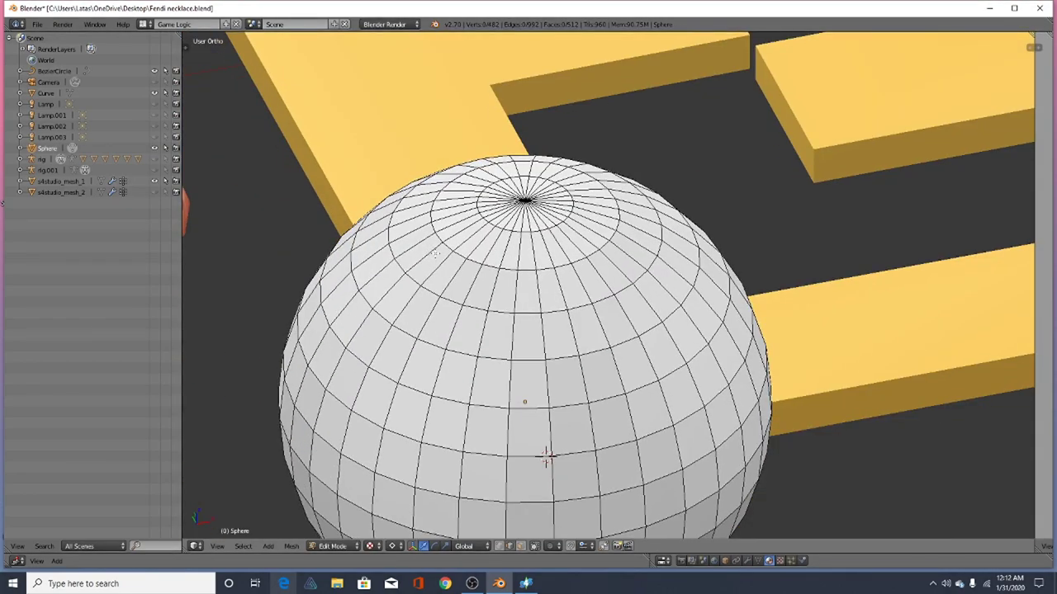
right_click(426, 250, "alt")
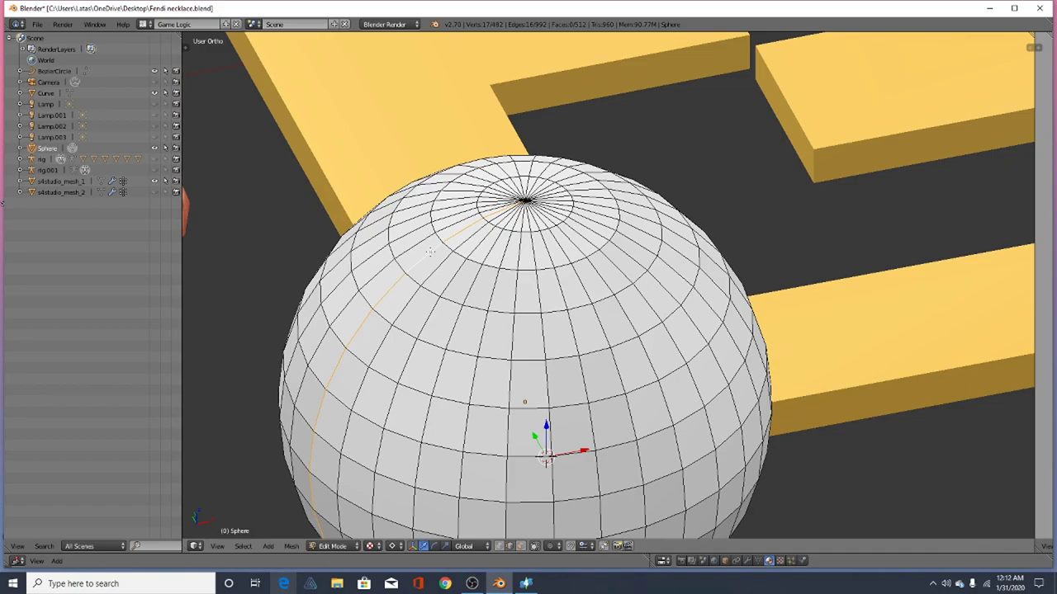
key("ctrl+e")
left_click(405, 288)
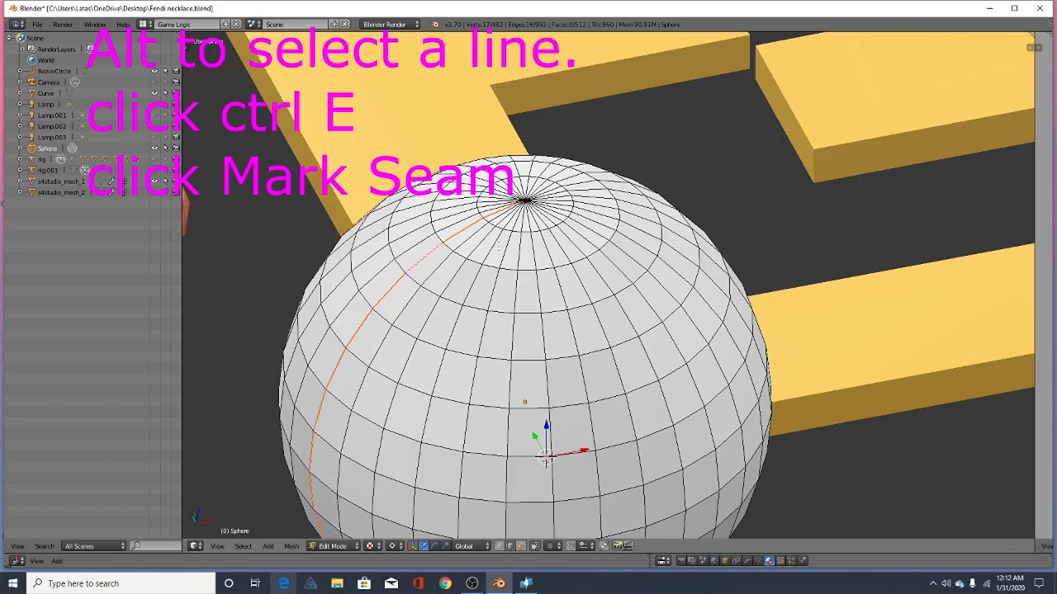
Select the pole-to-pole edge line on the sphere's opposite side and mark it as a second seam
scroll(405, 289, "up", 3)
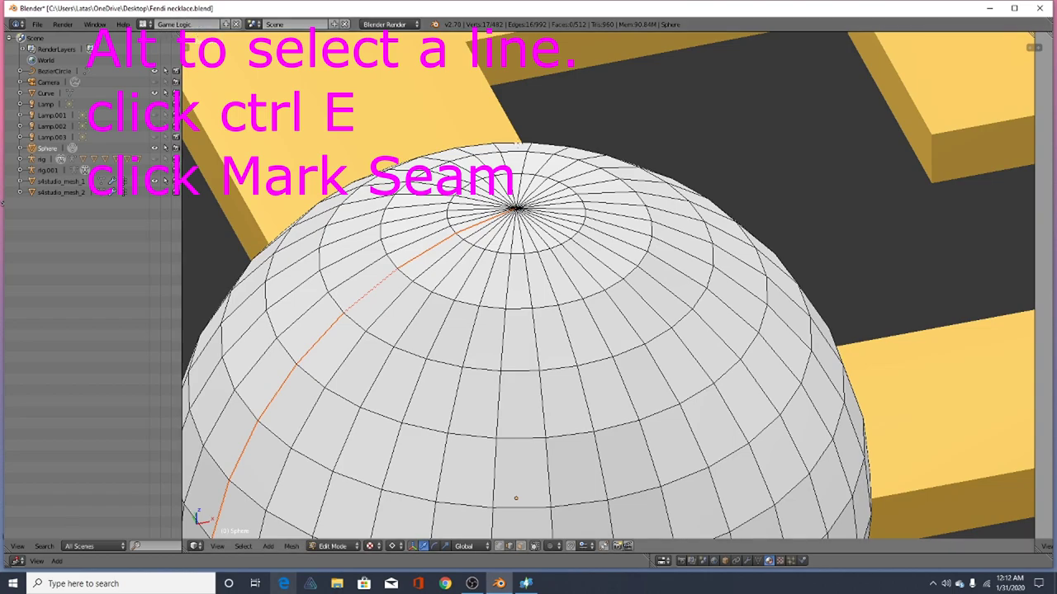
left_click(538, 198, "alt")
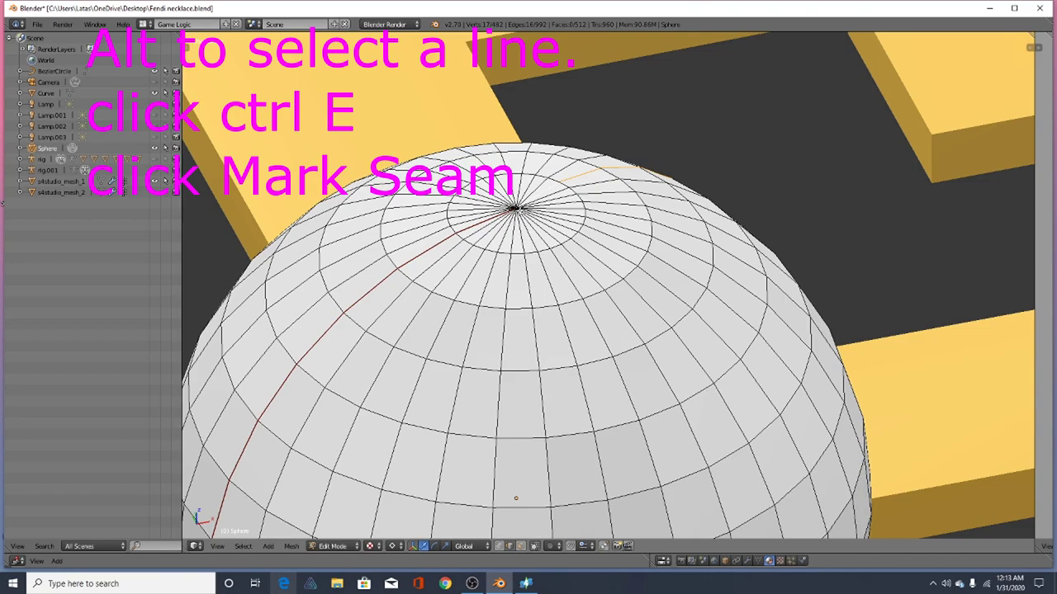
key("ctrl+e")
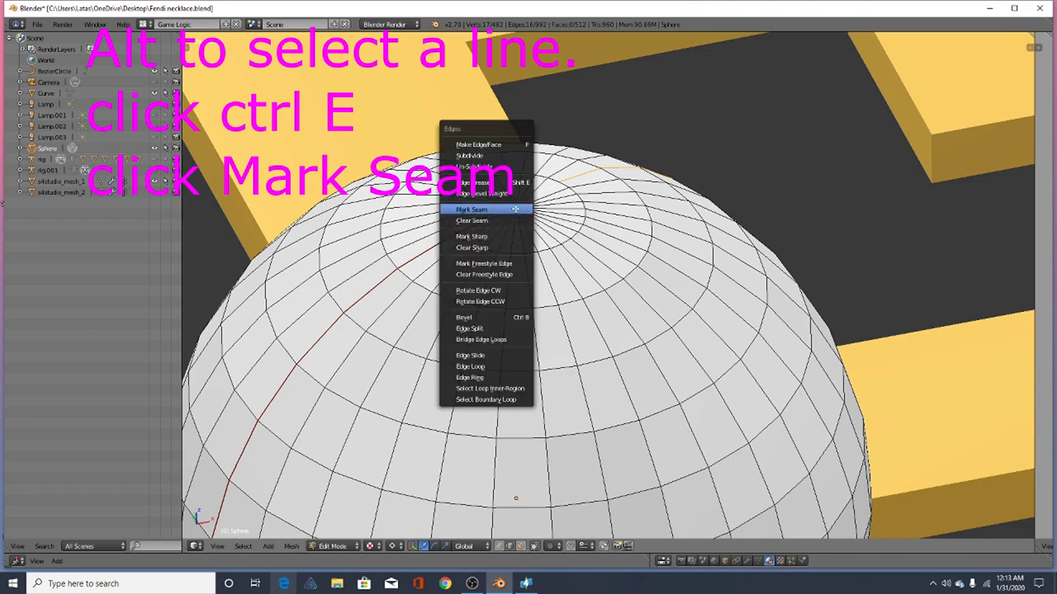
left_click(515, 208)
scroll(515, 209, "down", 3)
scroll(515, 208, "up", 1)
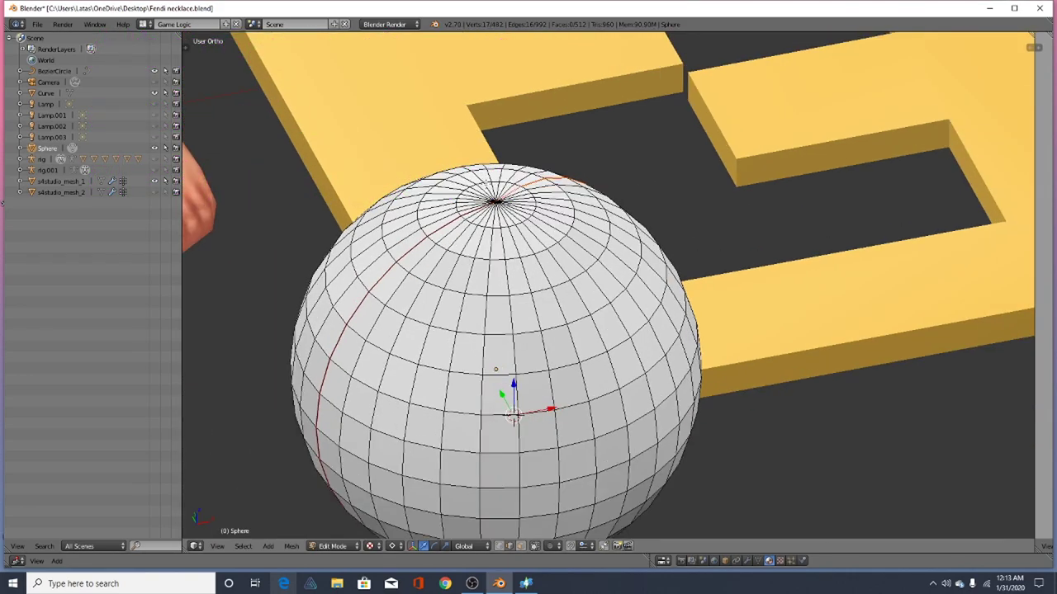
Clear the edge selection, then select the sphere's entire mesh in Edit Mode
key("a")
scroll(609, 286, "down", 2)
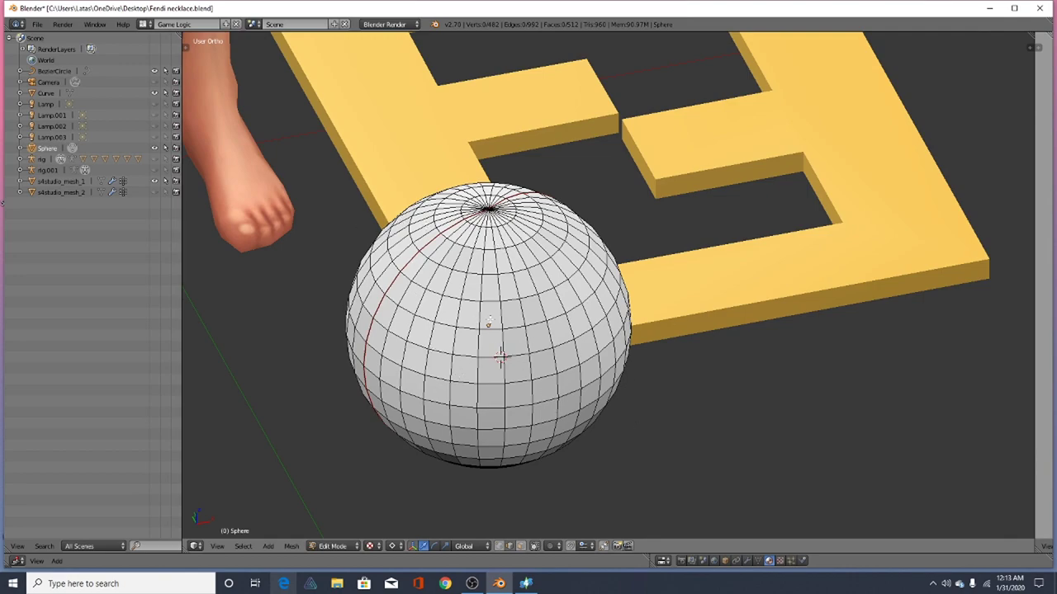
scroll(608, 285, "down", 2)
scroll(608, 286, "up", 2)
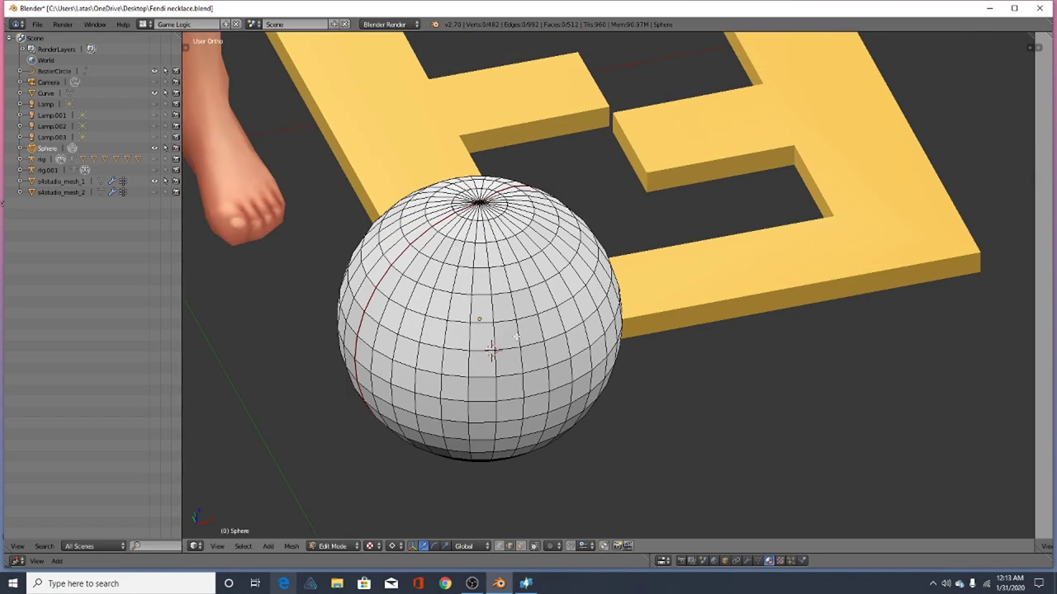
middle_click_drag(410, 270, 388, 263)
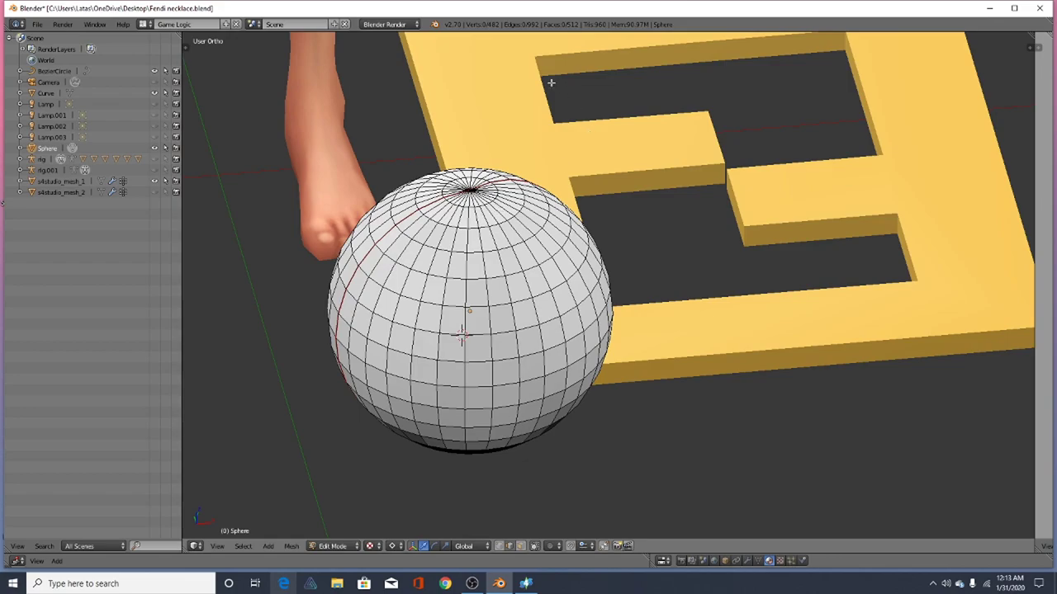
scroll(452, 275, "up", 1)
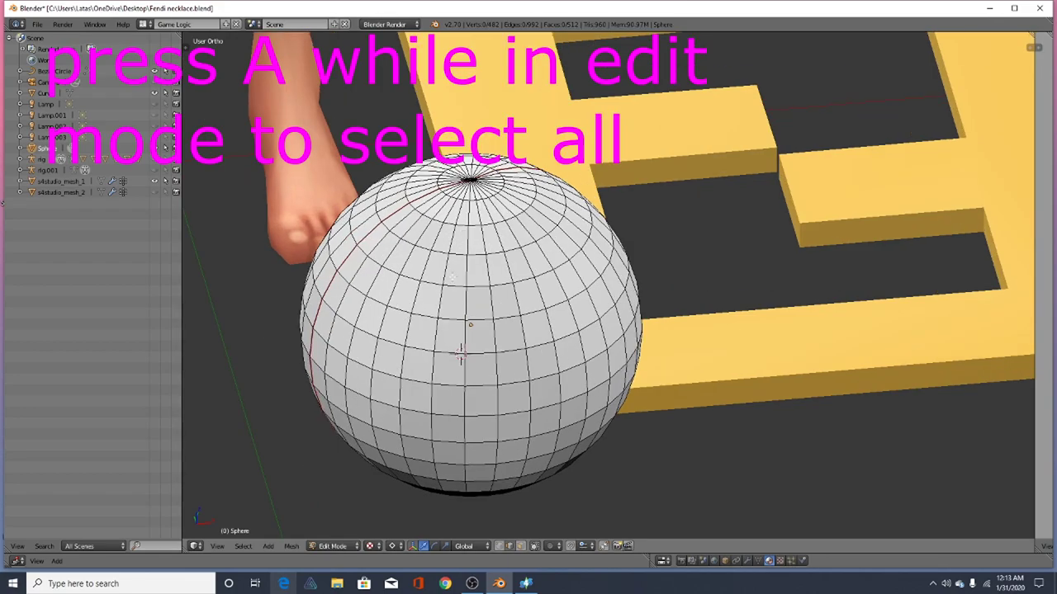
key("Tab")
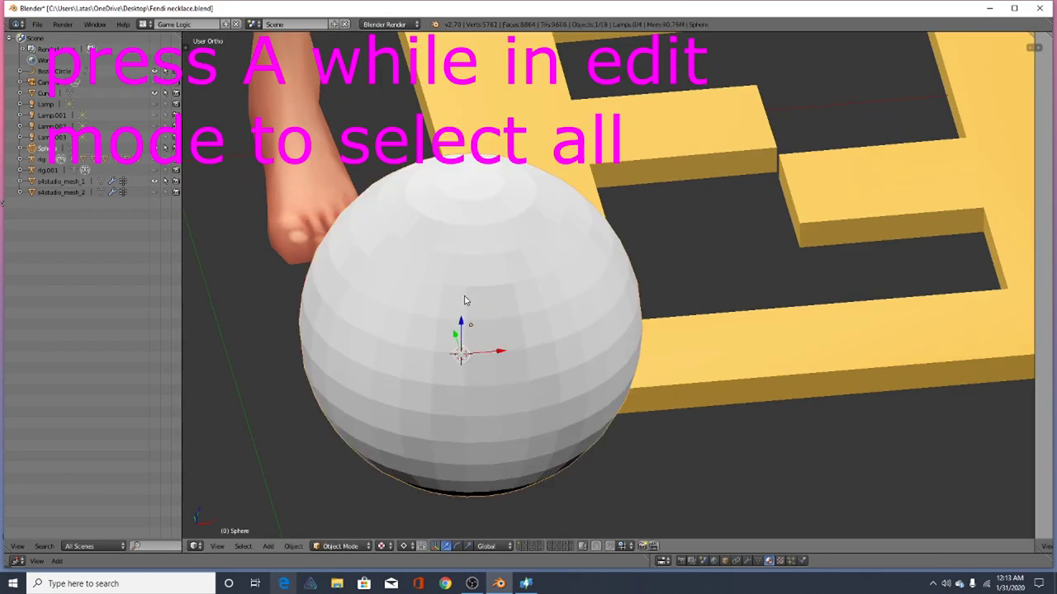
key("Tab")
key("a")
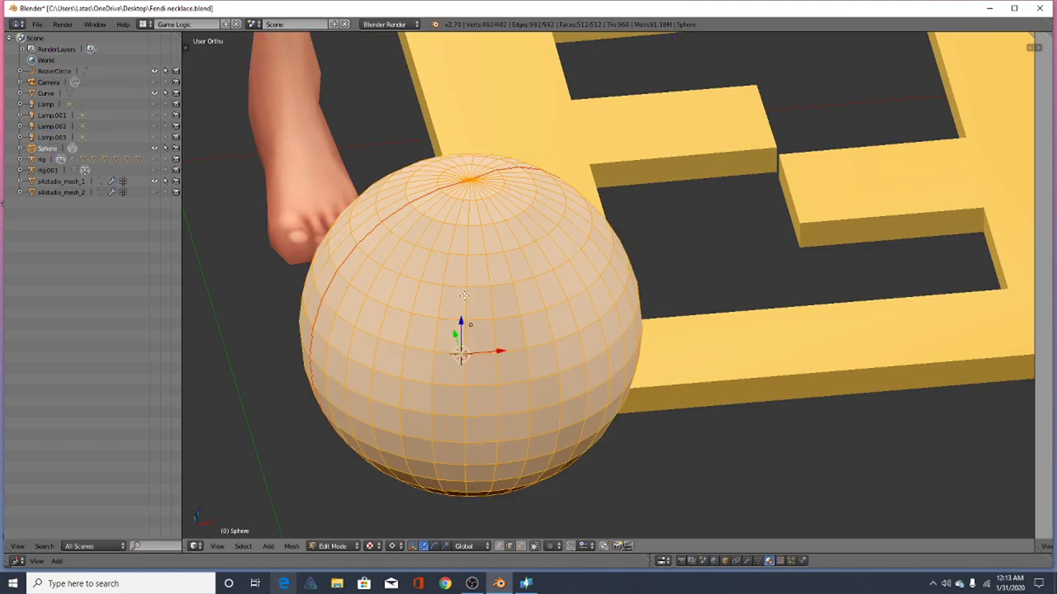
Switch to the UV Editing screen layout and frame the selected sphere in the 3D view
left_click(144, 24)
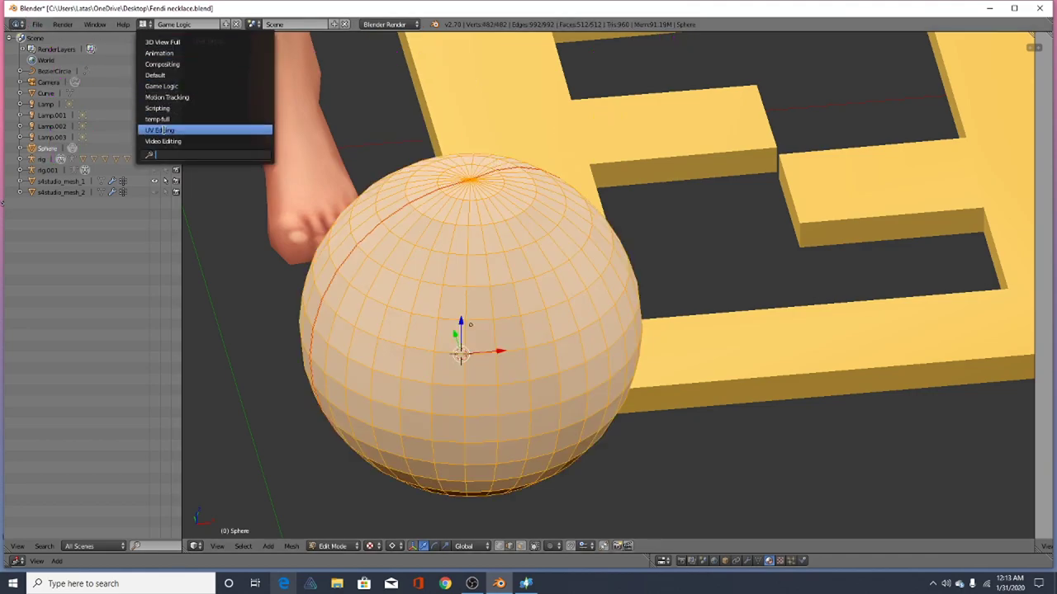
left_click(161, 130)
scroll(713, 446, "down", 4)
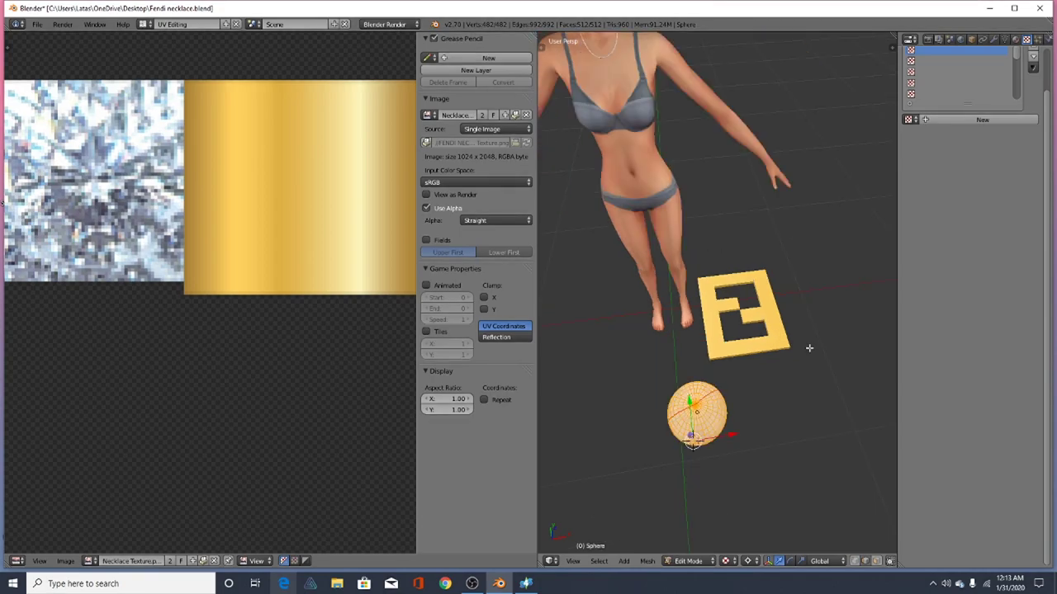
scroll(713, 446, "up", 5)
key("KP_Decimal")
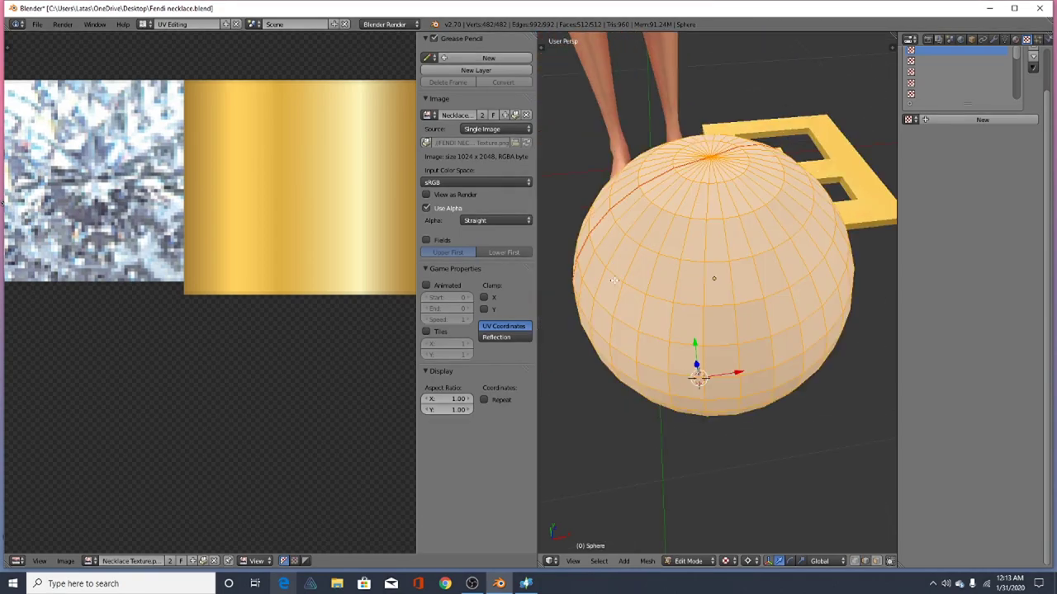
Unwrap the sphere along its marked seams and bring both UV islands fully into view
key("u")
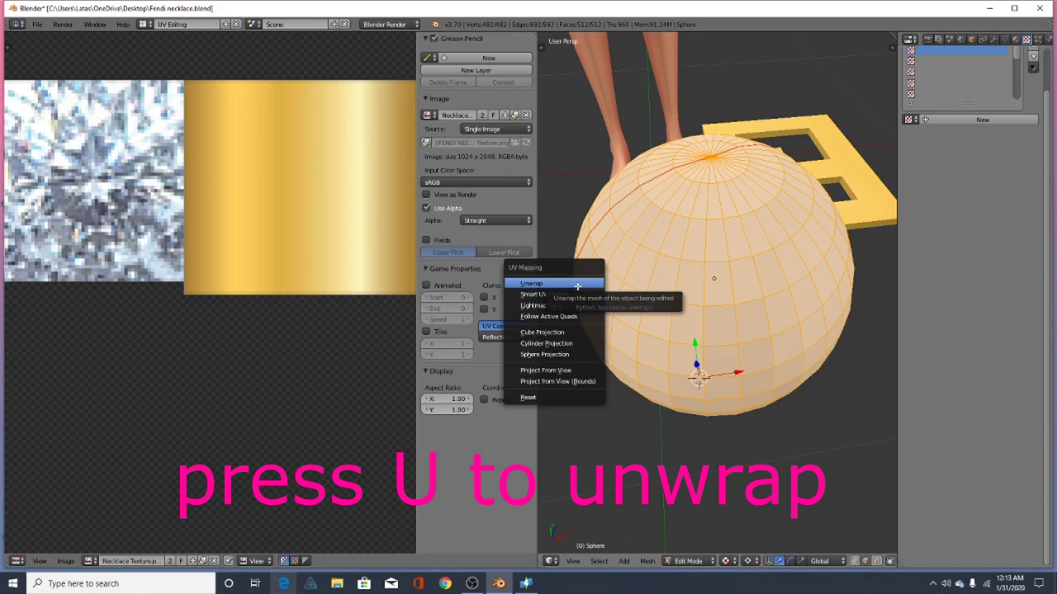
left_click(577, 285)
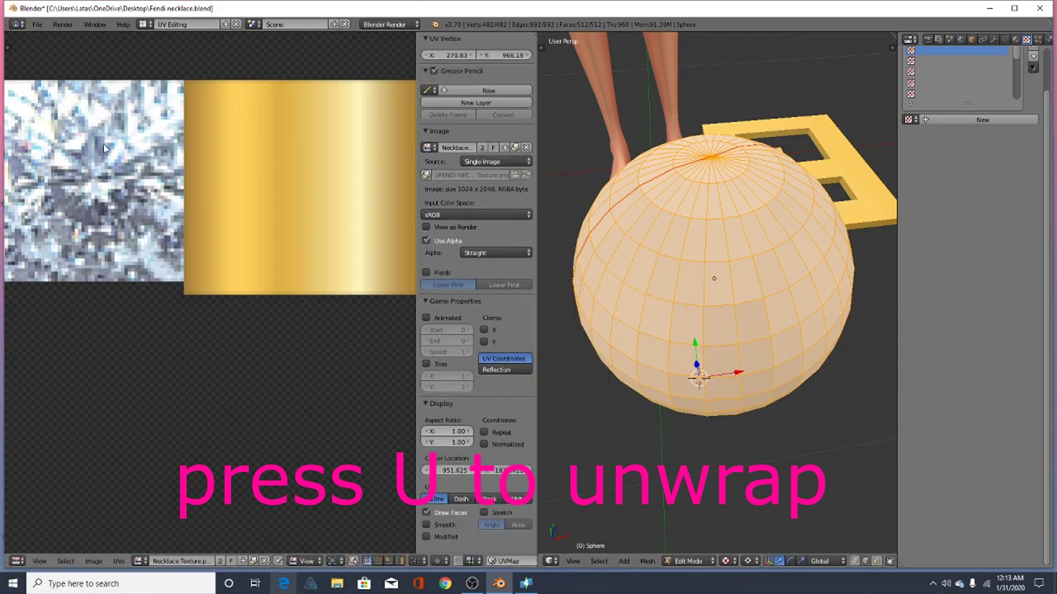
scroll(363, 284, "down", 5)
scroll(291, 190, "down", 8)
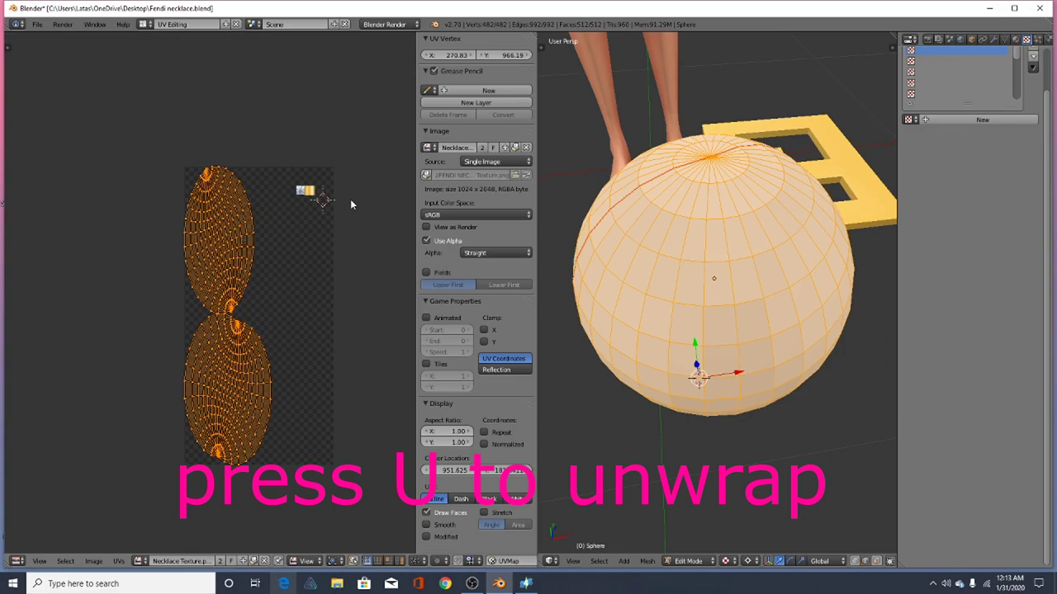
scroll(231, 307, "up", 4)
scroll(287, 261, "down", 2)
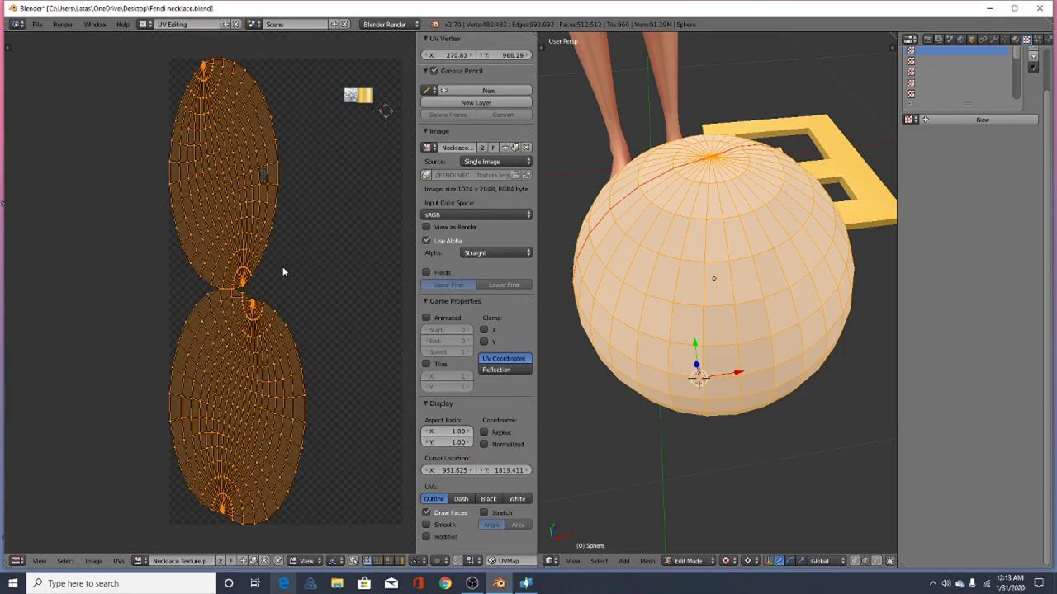
Squash the UV islands along Y until they look round, then scale them uniformly to about a quarter of their size
key("s")
key("y")
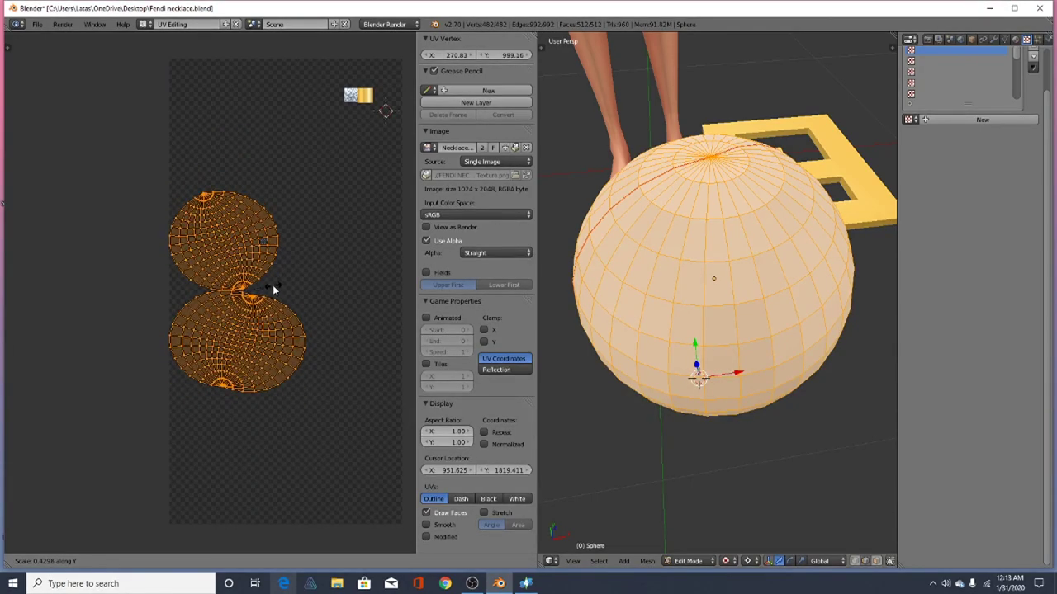
left_click(285, 299)
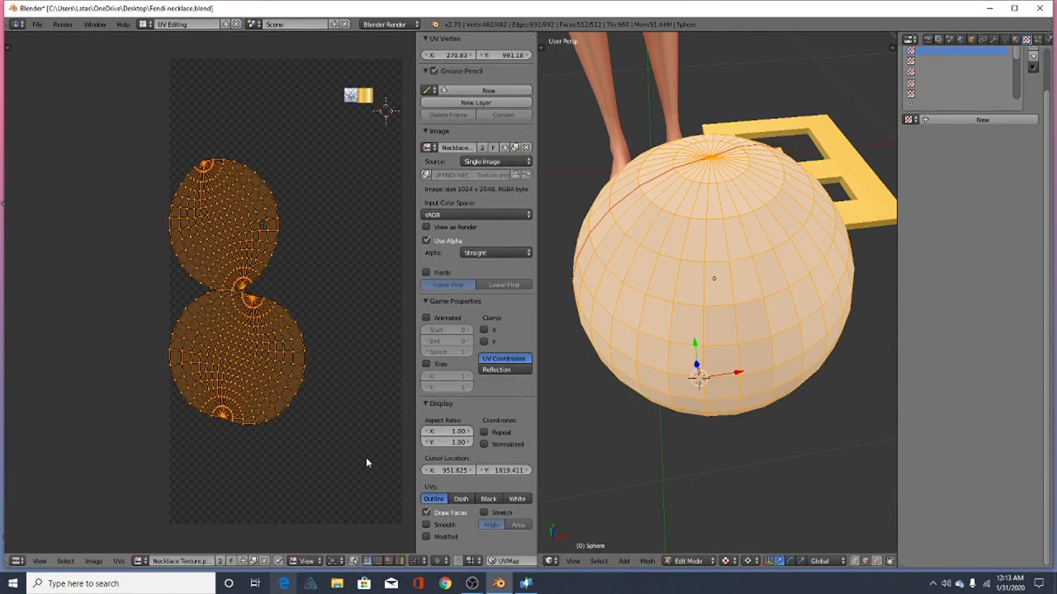
key("s")
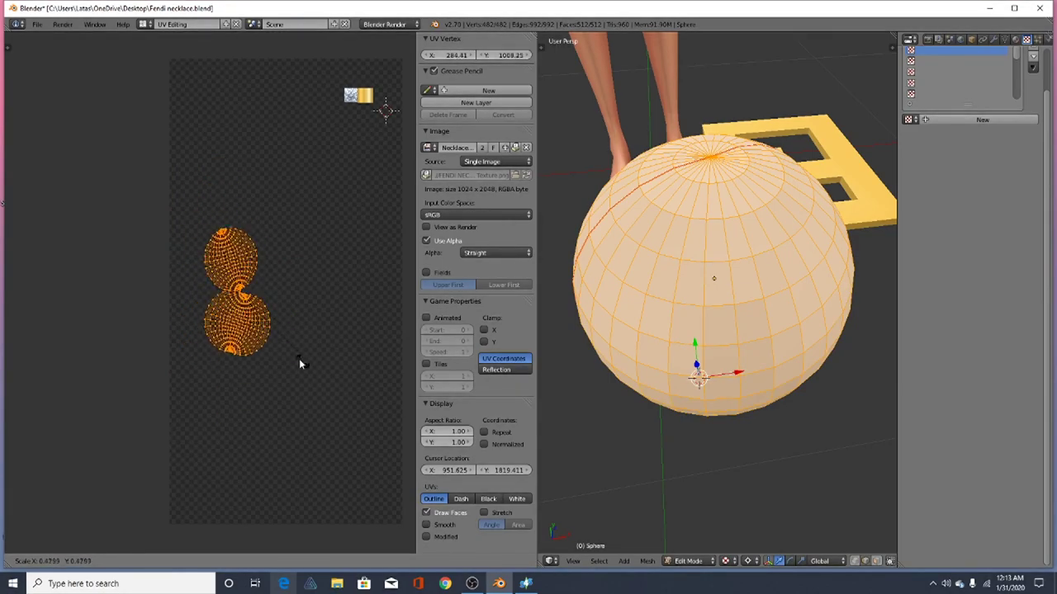
left_click(278, 324)
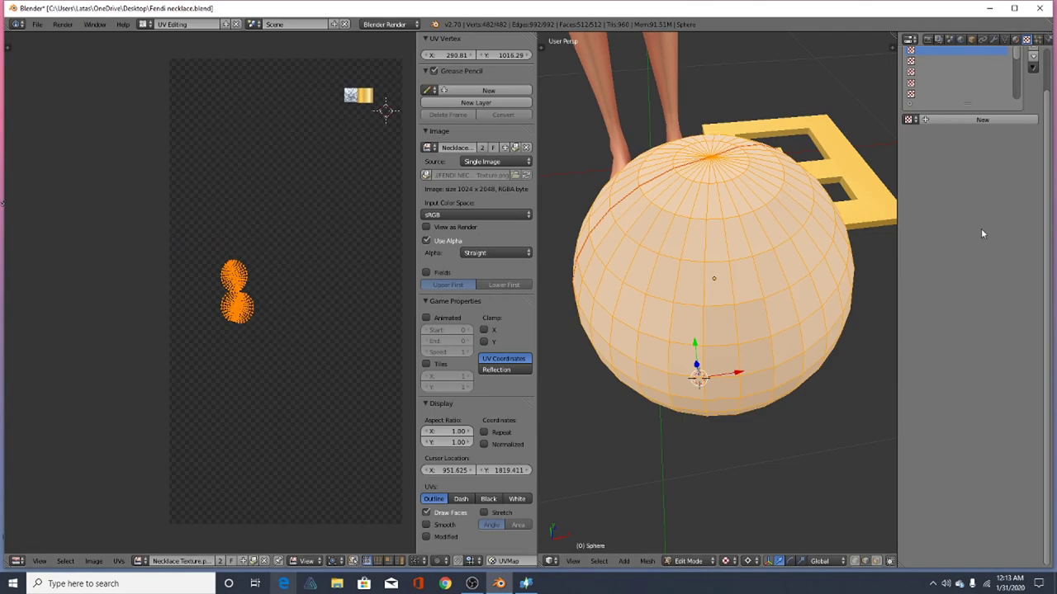
Give the sphere a new material and add a new texture to it
left_click(1016, 41)
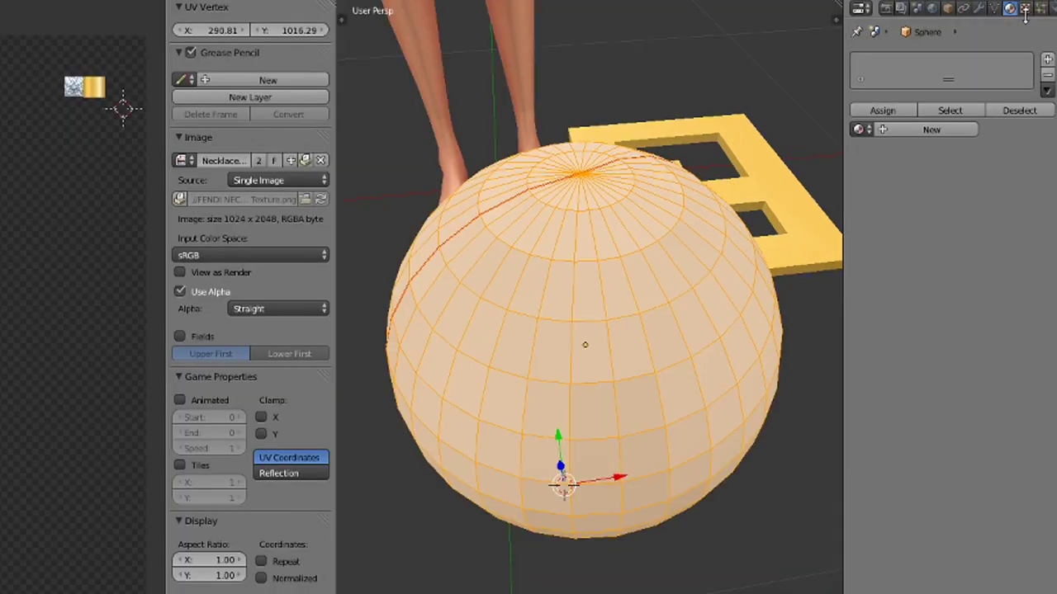
left_click(949, 130)
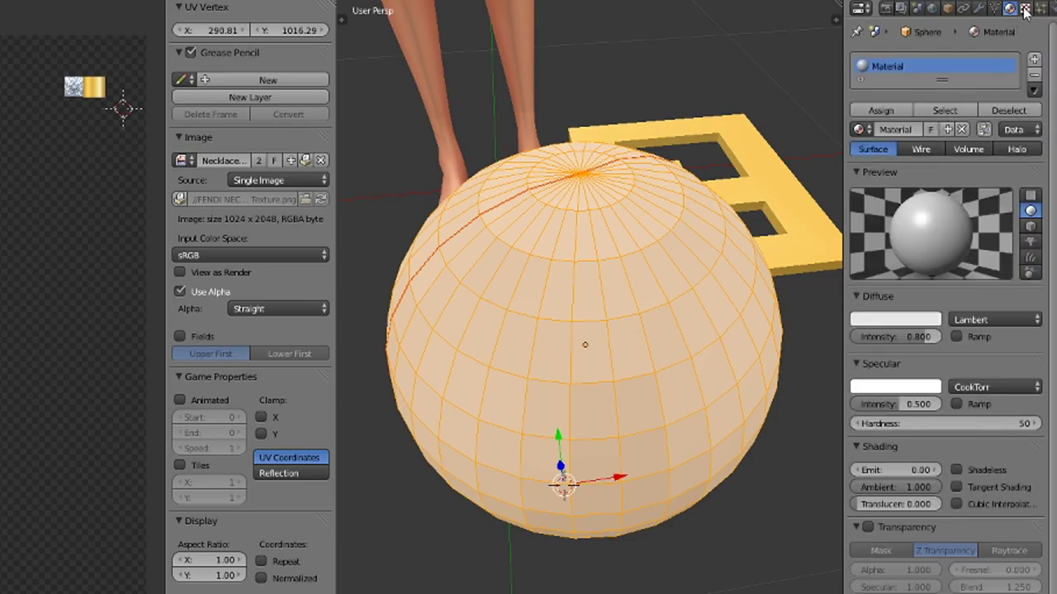
left_click(1023, 9)
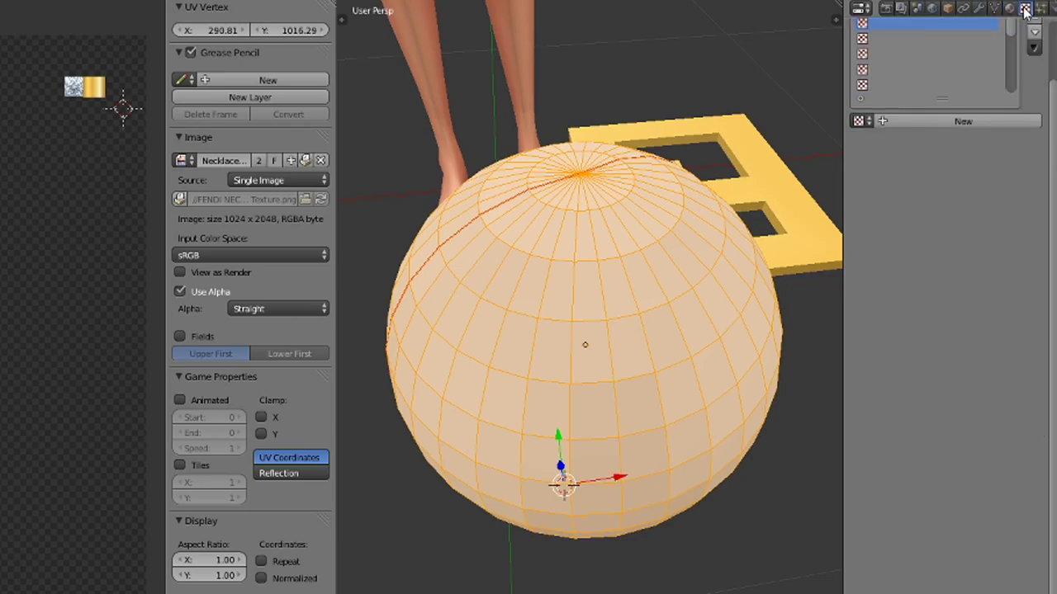
left_click(964, 126)
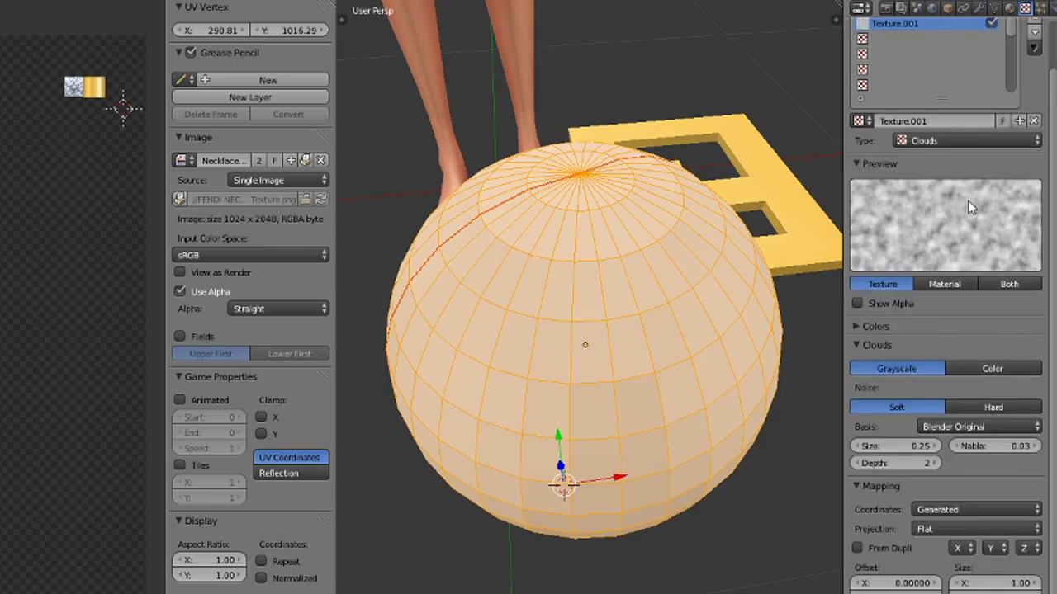
Make the sphere's texture an Image or Movie type using the Necklace Texture image, with mapping coordinates set to UV
left_click(960, 140)
left_click(959, 136)
left_click(921, 141)
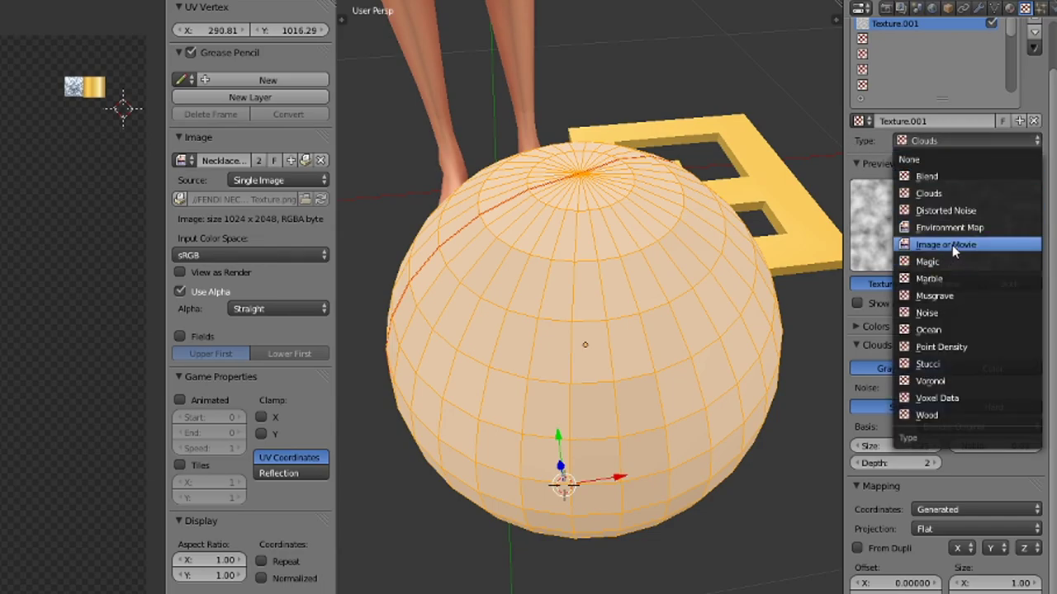
left_click(952, 246)
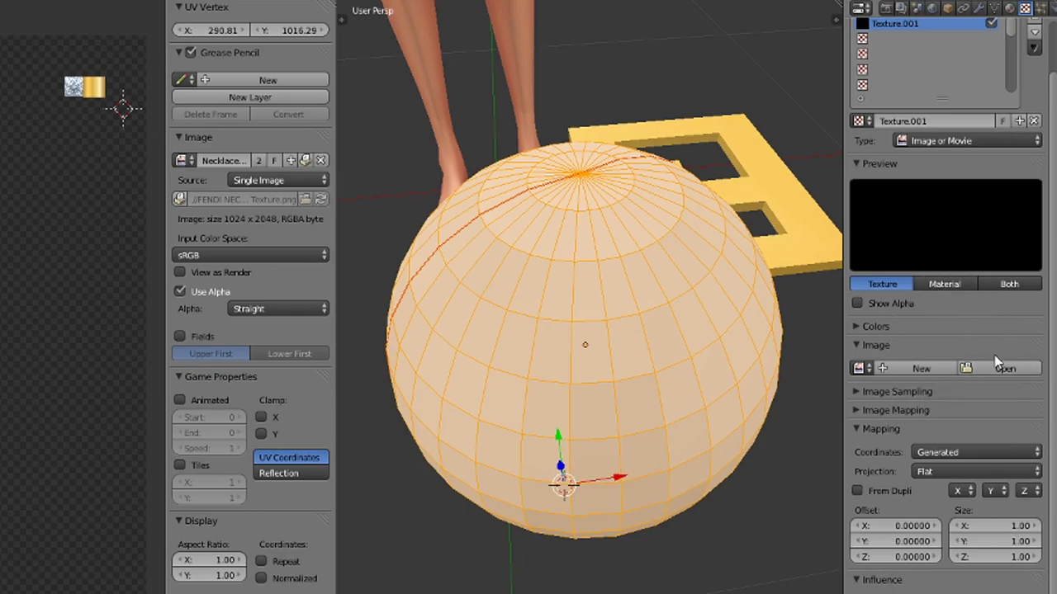
left_click(1005, 373)
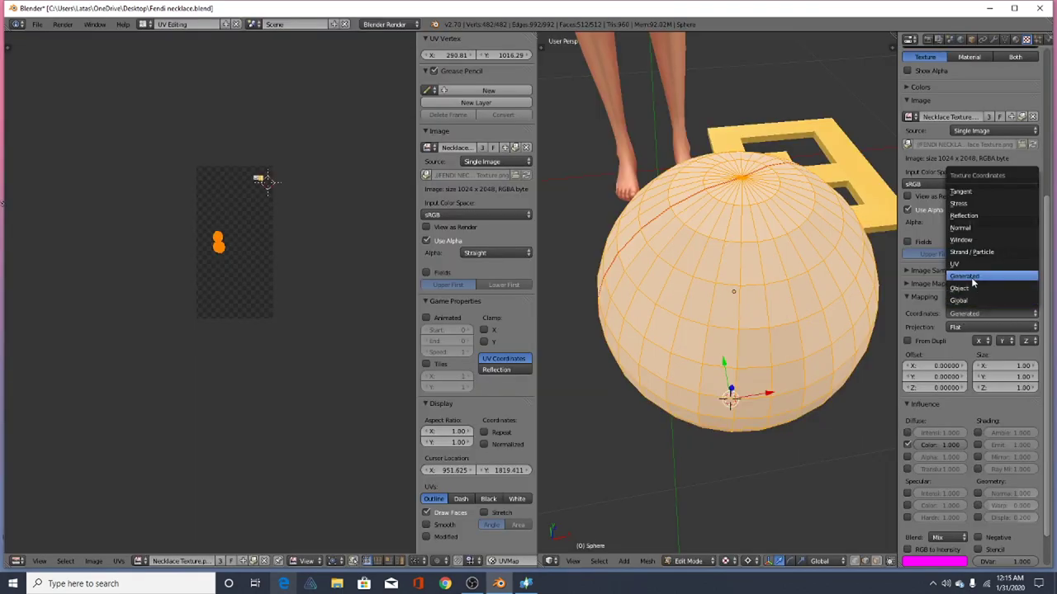
left_click(977, 265)
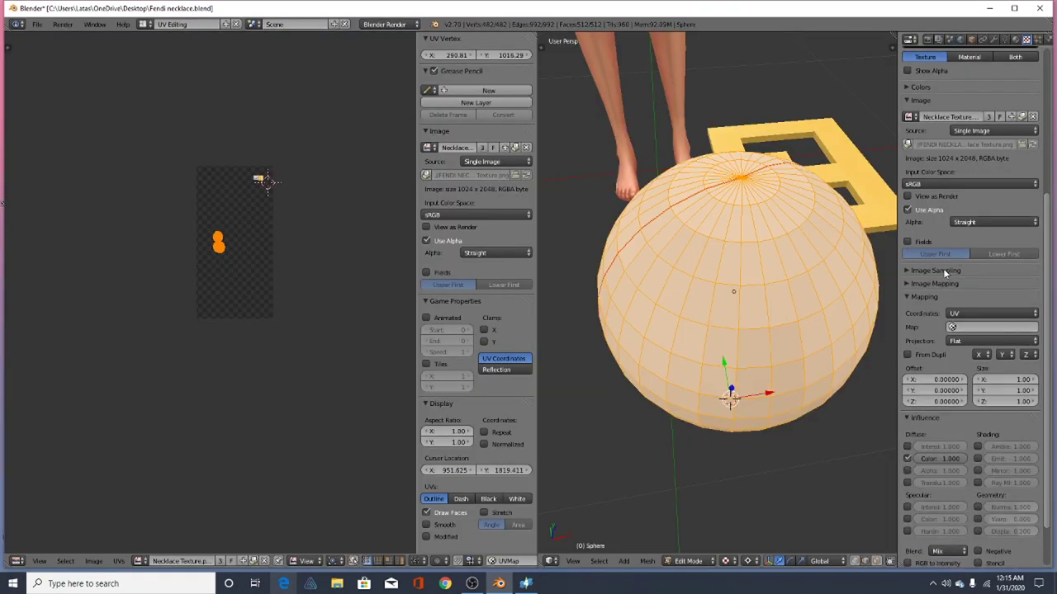
Move the sphere's UV islands up beside the diamond and gold swatches and shrink them to about a third of their size
scroll(237, 261, "up", 4)
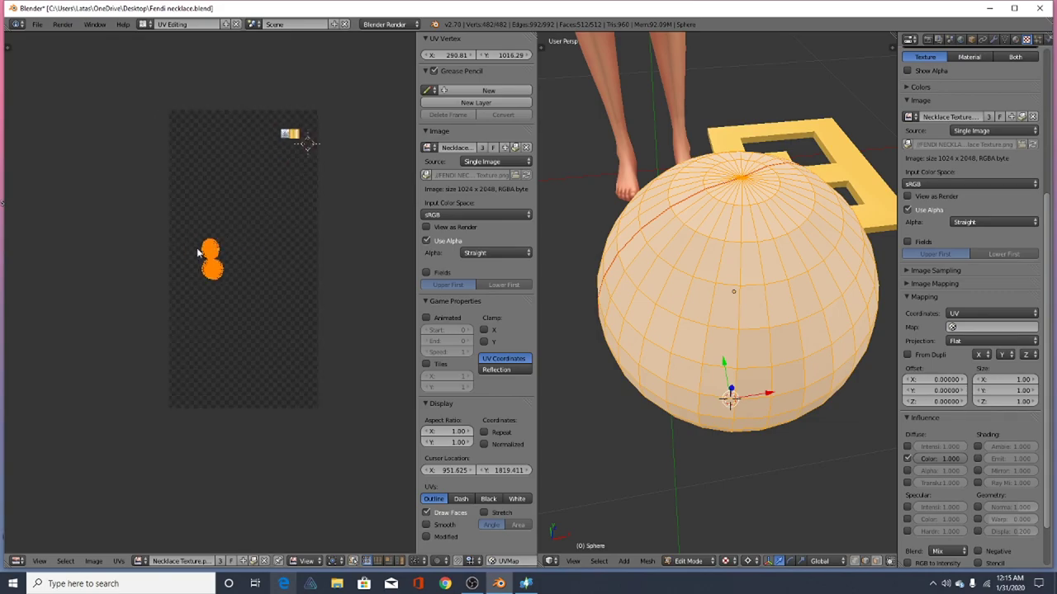
scroll(146, 242, "up", 4)
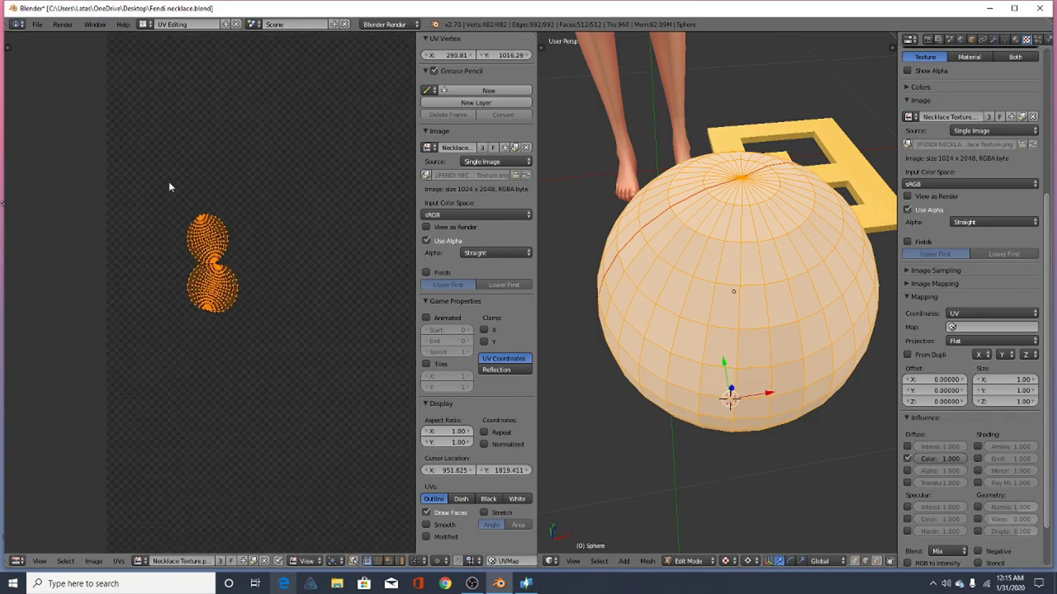
scroll(233, 321, "down", 3)
scroll(187, 283, "down", 1)
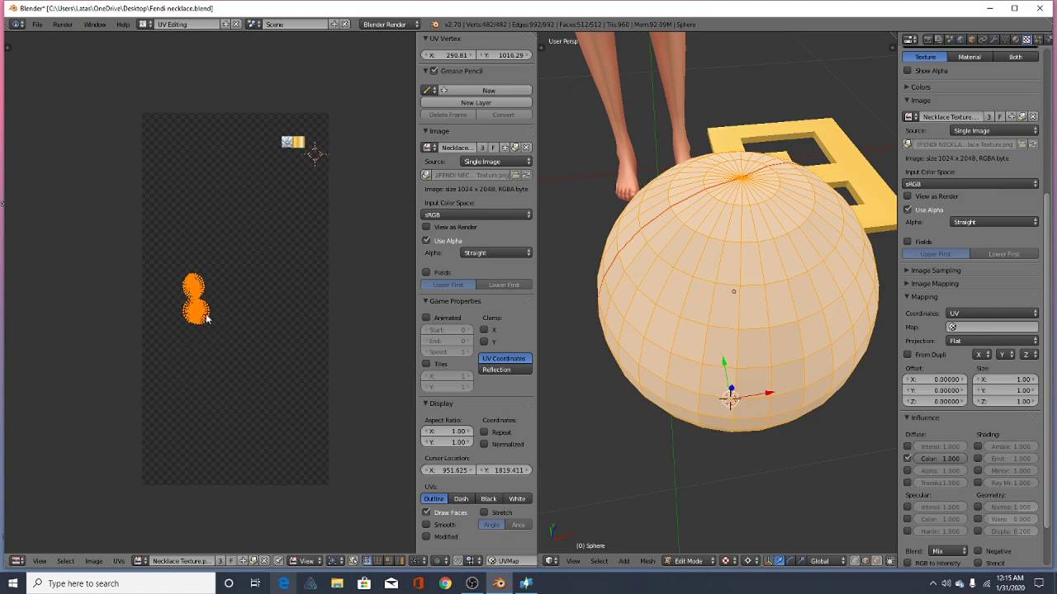
key("g")
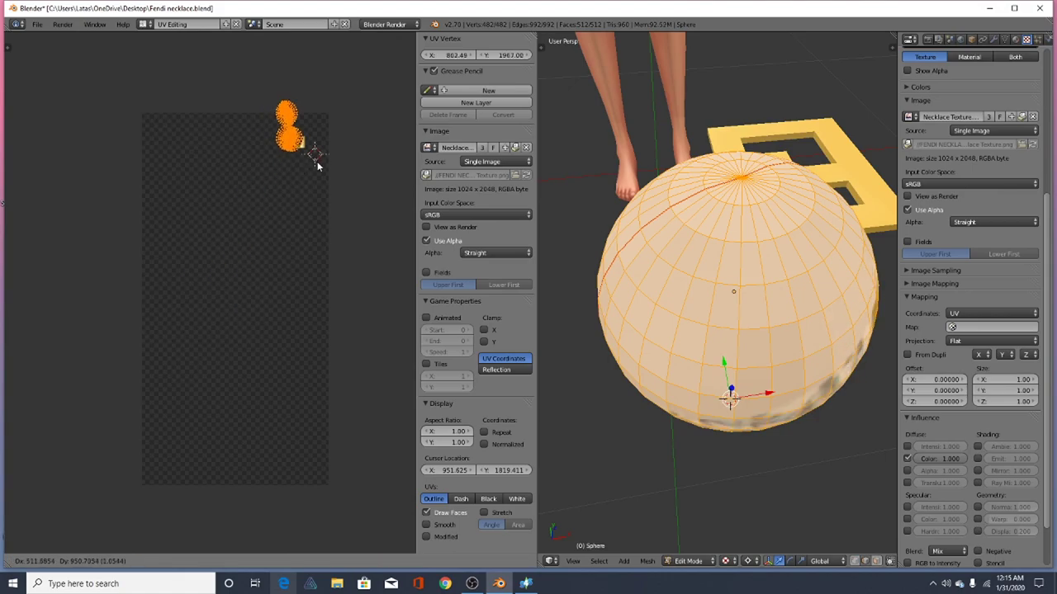
left_click(318, 165)
scroll(277, 107, "up", 4)
key("s")
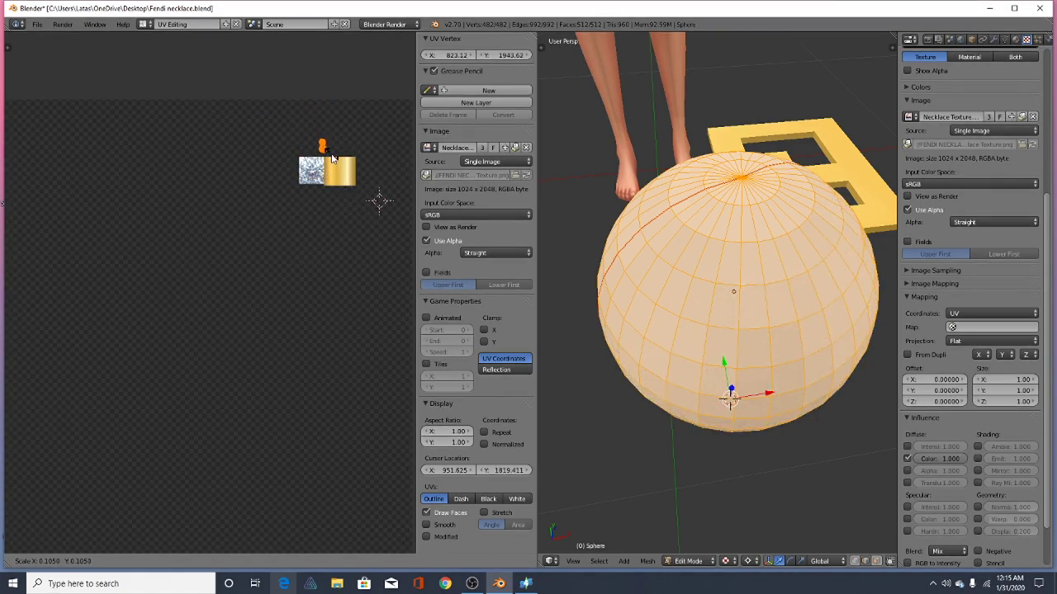
left_click(341, 181)
scroll(305, 122, "up", 4)
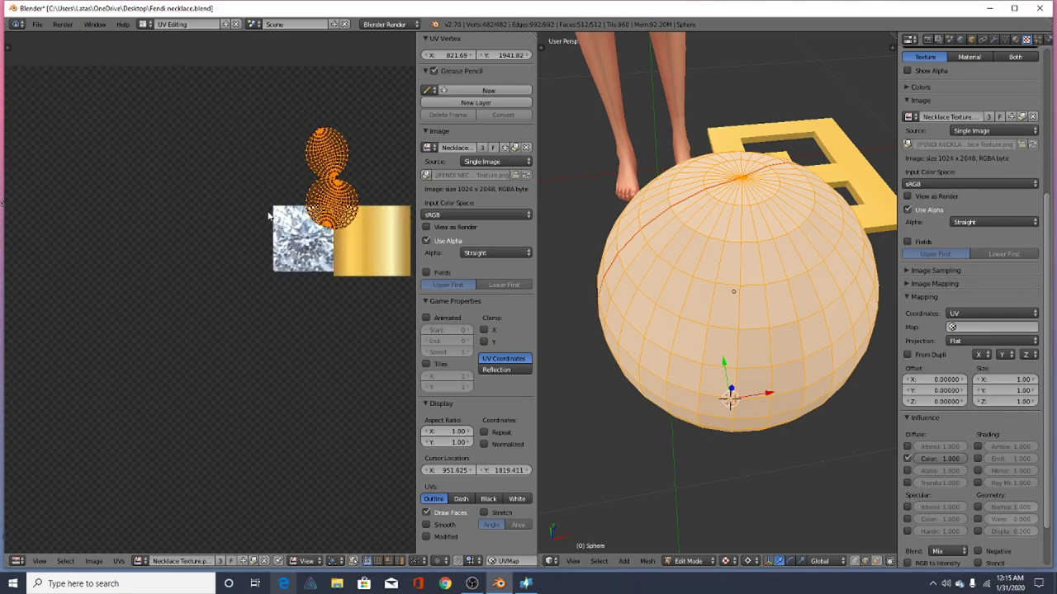
Move both UV islands off the texture swatches into the empty area beside the diamond swatch
key("g")
left_click(247, 266)
scroll(333, 224, "up", 2)
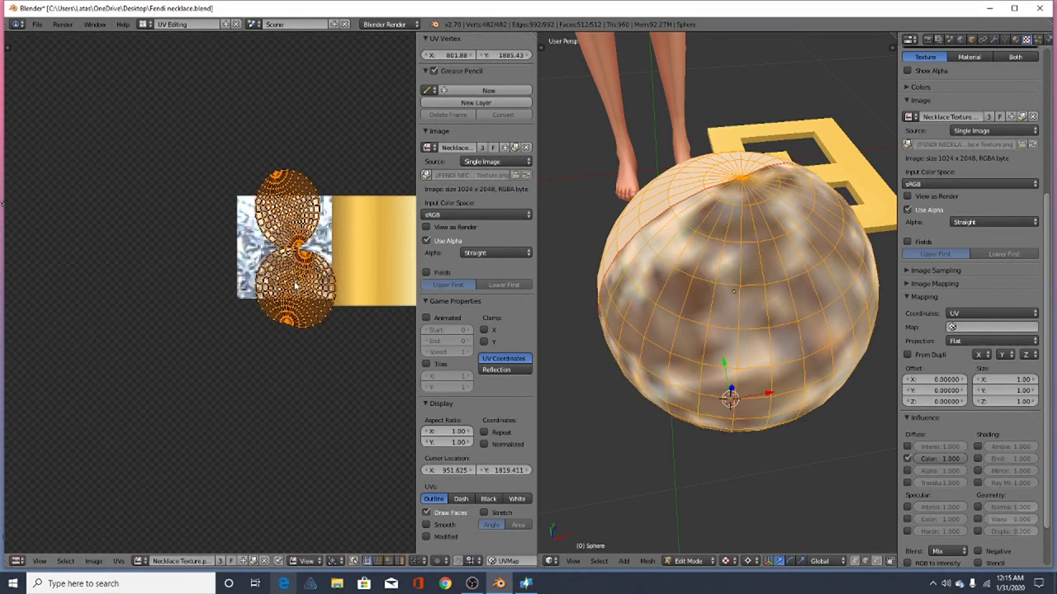
key("a")
key("a")
key("g")
left_click(189, 273)
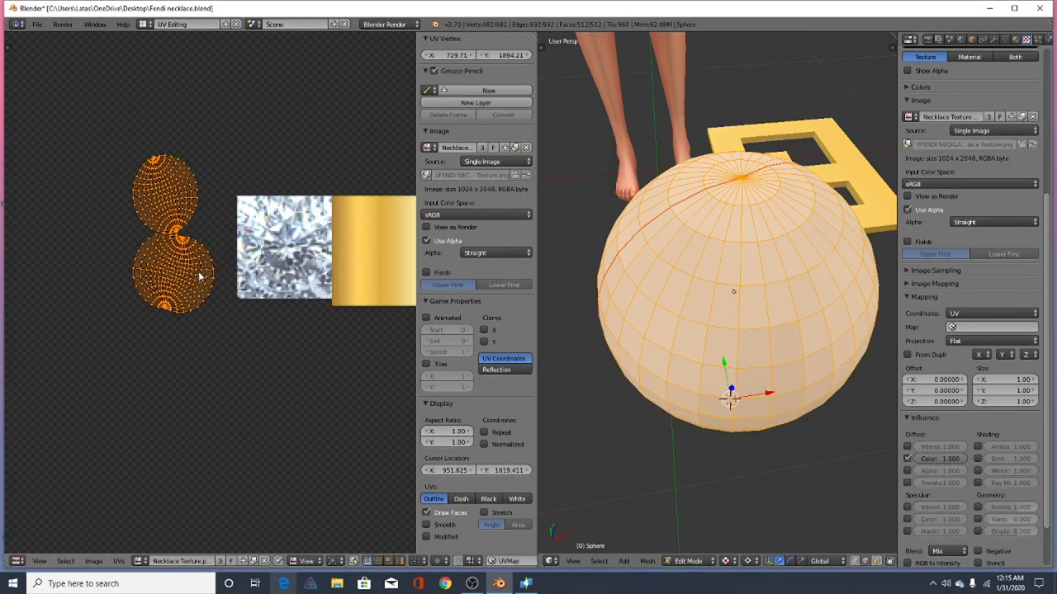
Select only the lower UV island and move it onto the diamond swatch
key("a")
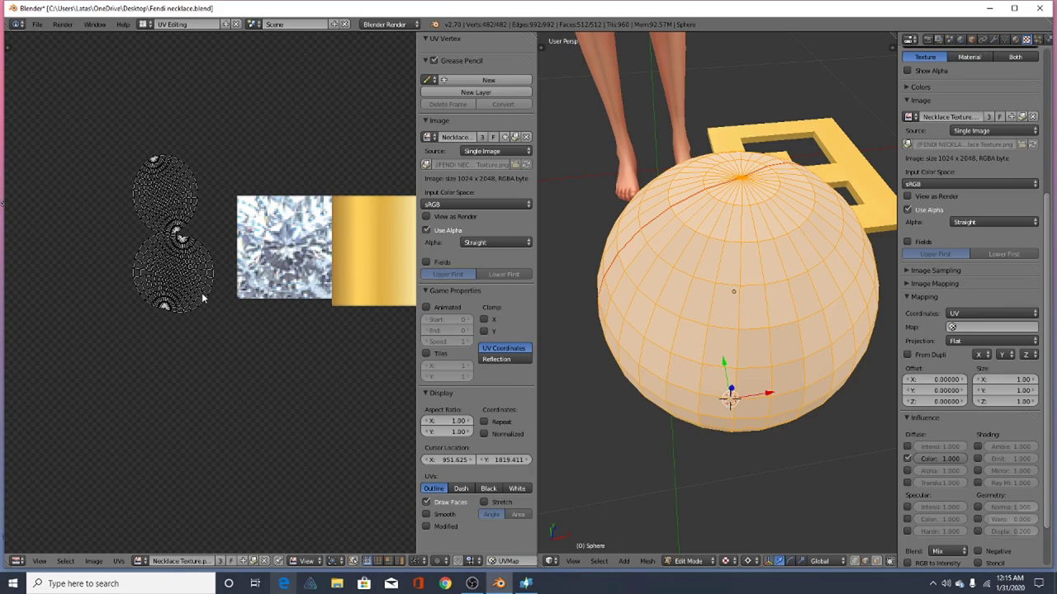
key("l")
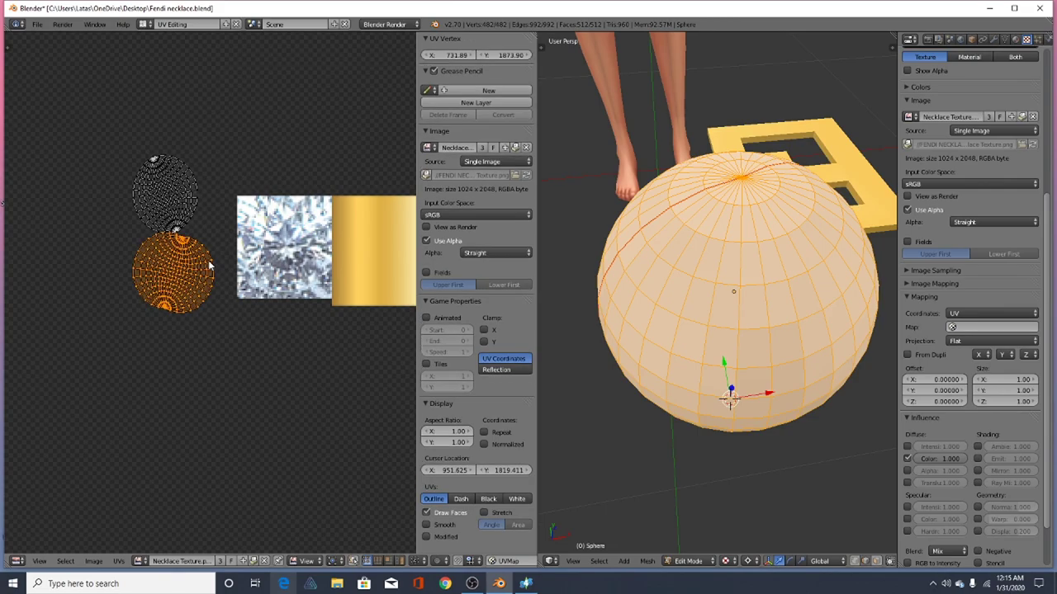
scroll(198, 262, "up", 2)
key("g")
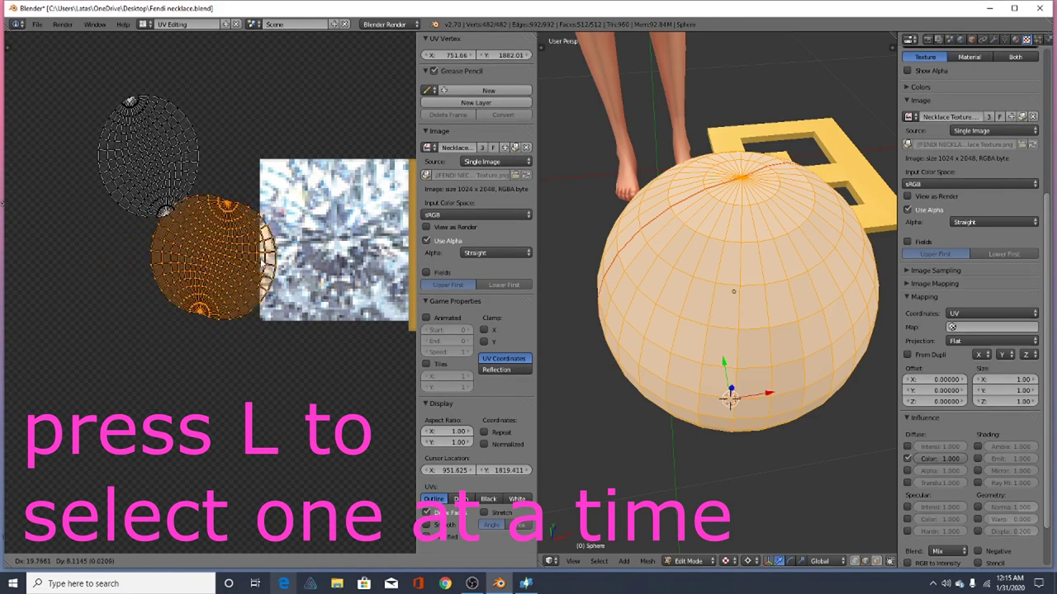
left_click(361, 256)
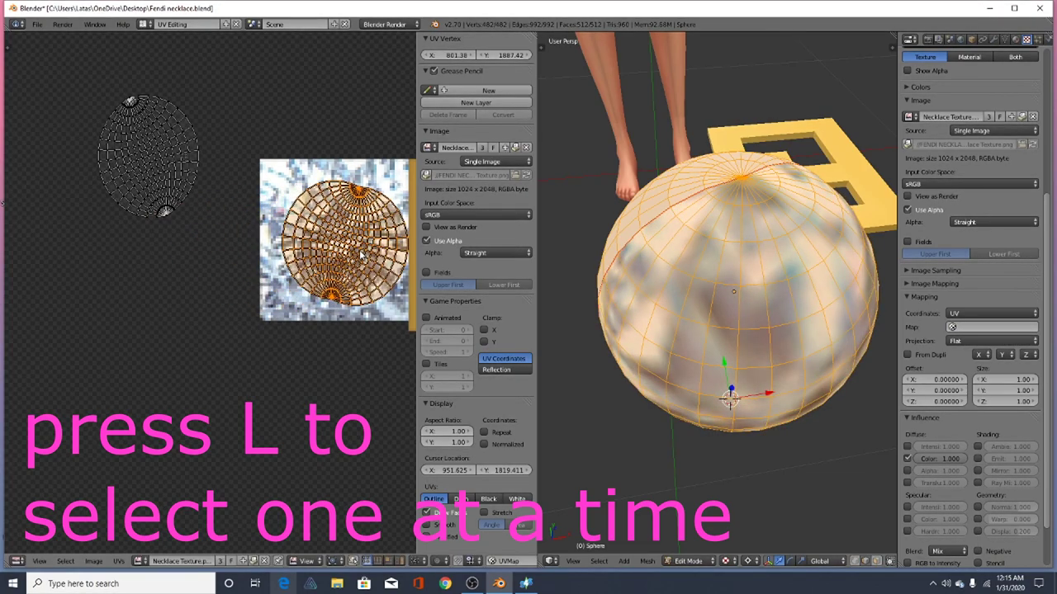
Scale and center the island so it nearly fills the diamond swatch without crossing its edges
scroll(319, 257, "down", 1)
key("s")
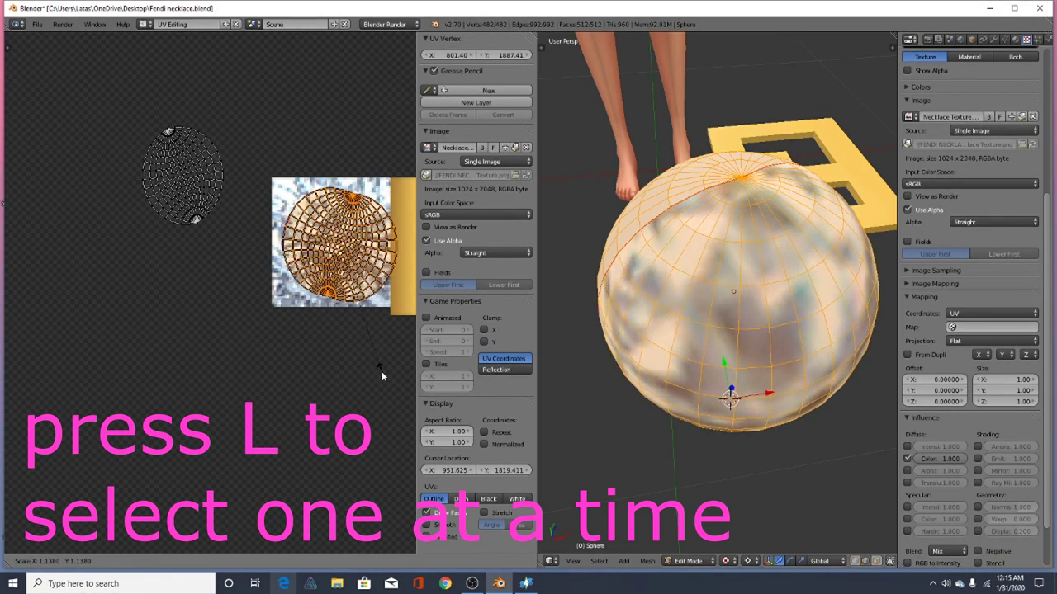
left_click(381, 370)
key("s")
left_click(361, 259)
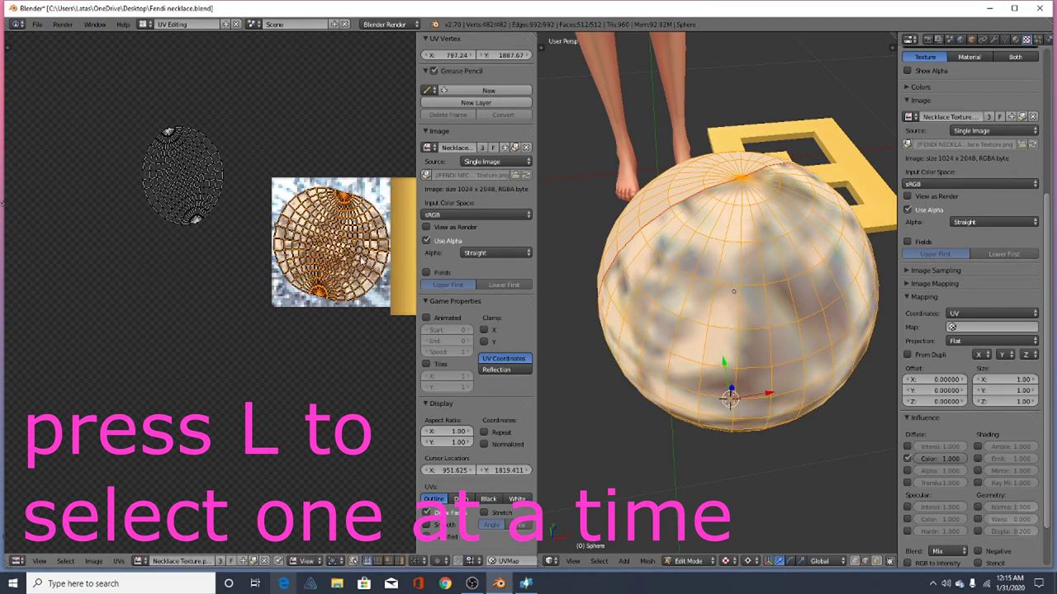
key("s")
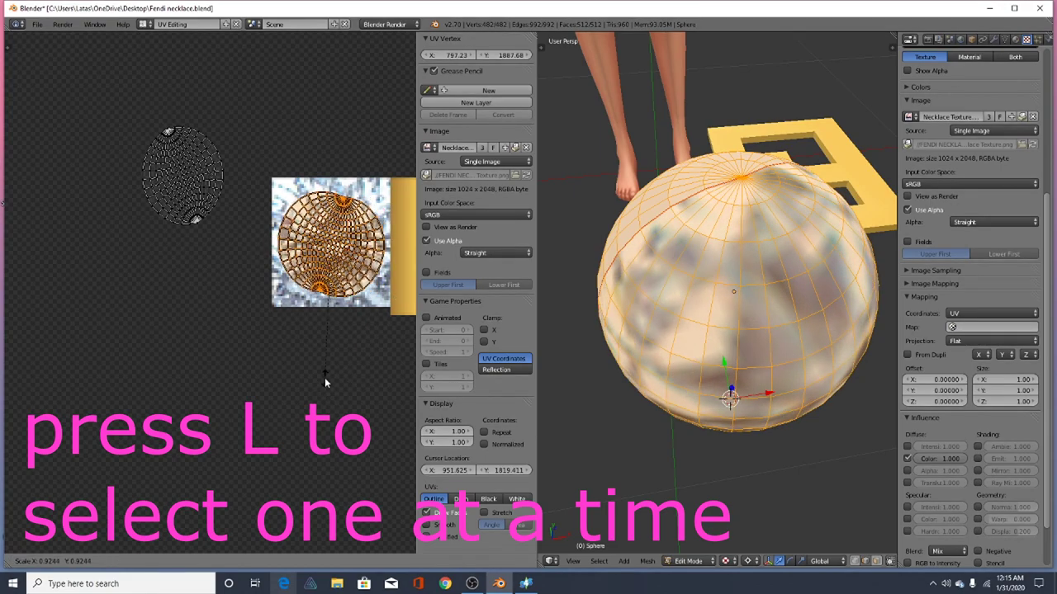
left_click(325, 377)
Move the remaining UV island onto the diamond swatch, enlarge it to fit, and stretch it along X by about 1.14
right_click(208, 182)
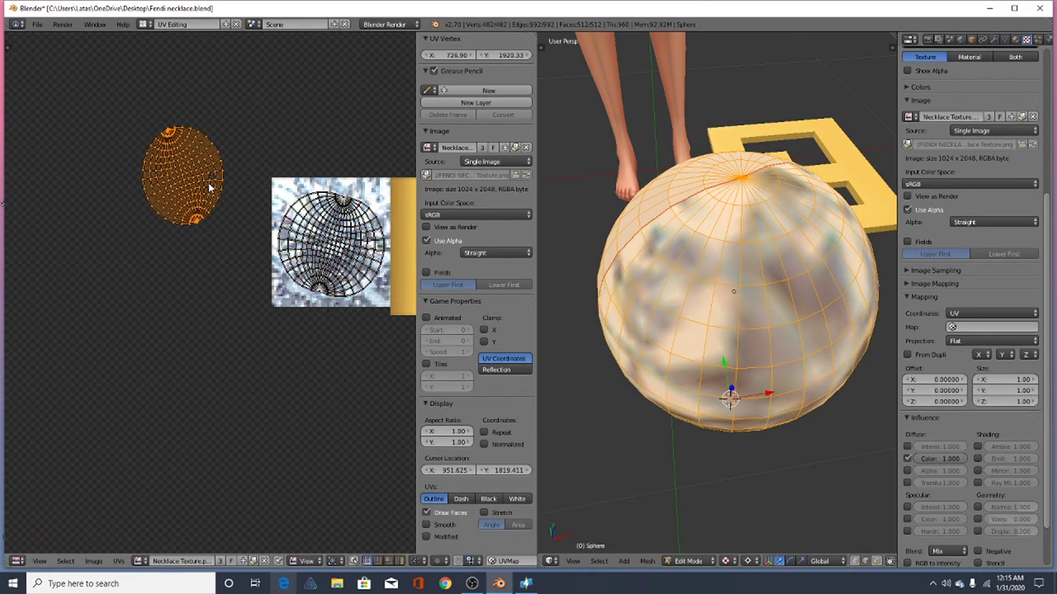
key("g")
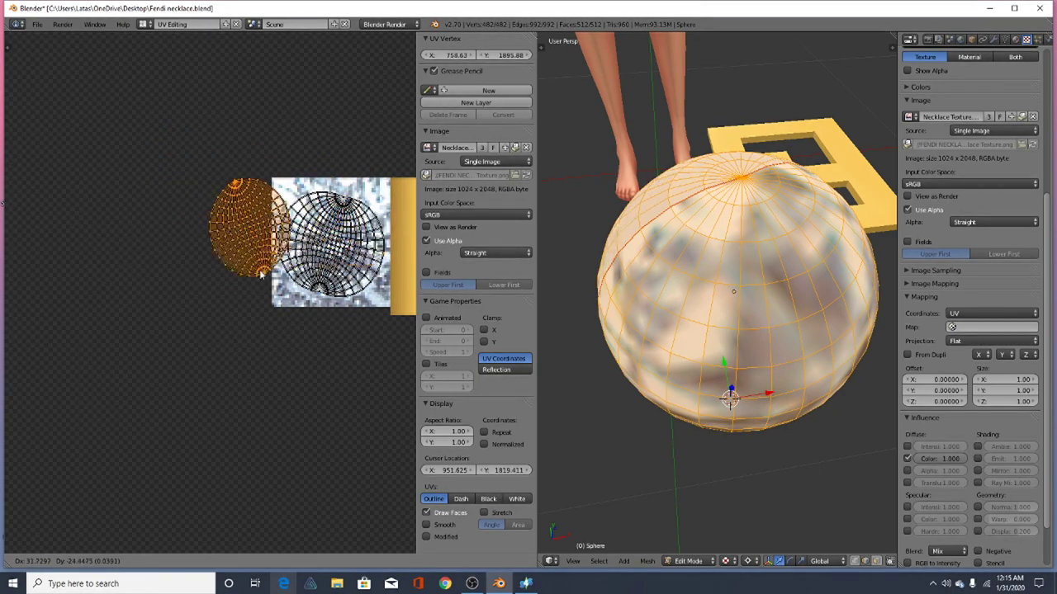
left_click(356, 305)
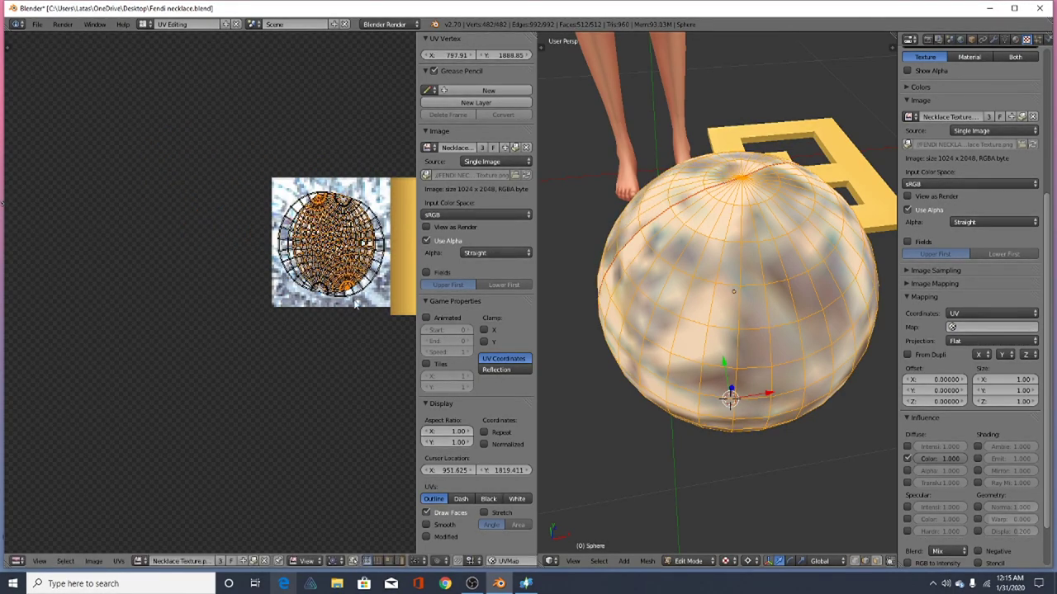
key("s")
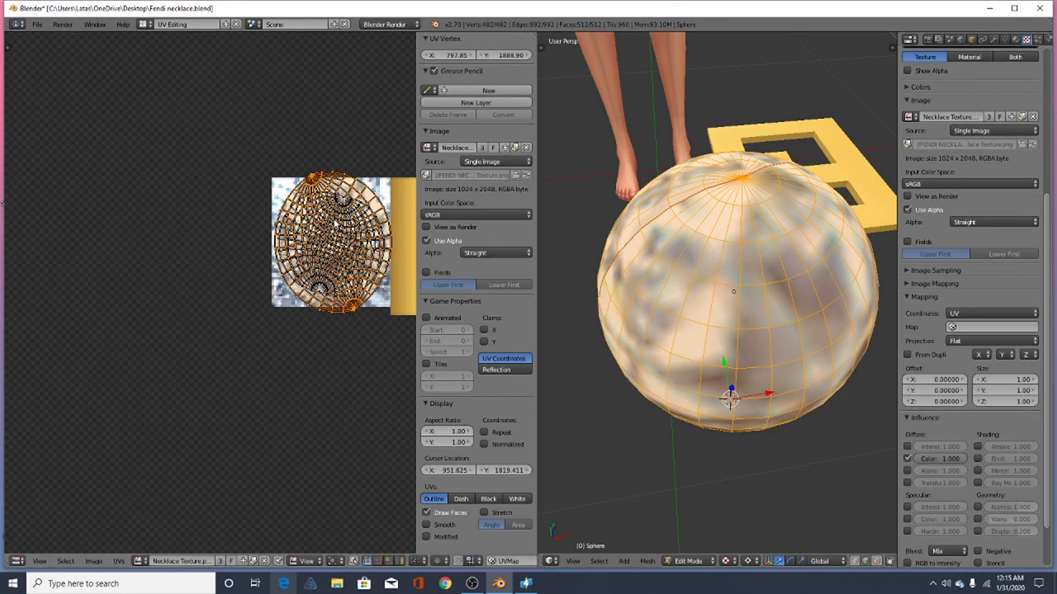
left_click(355, 326)
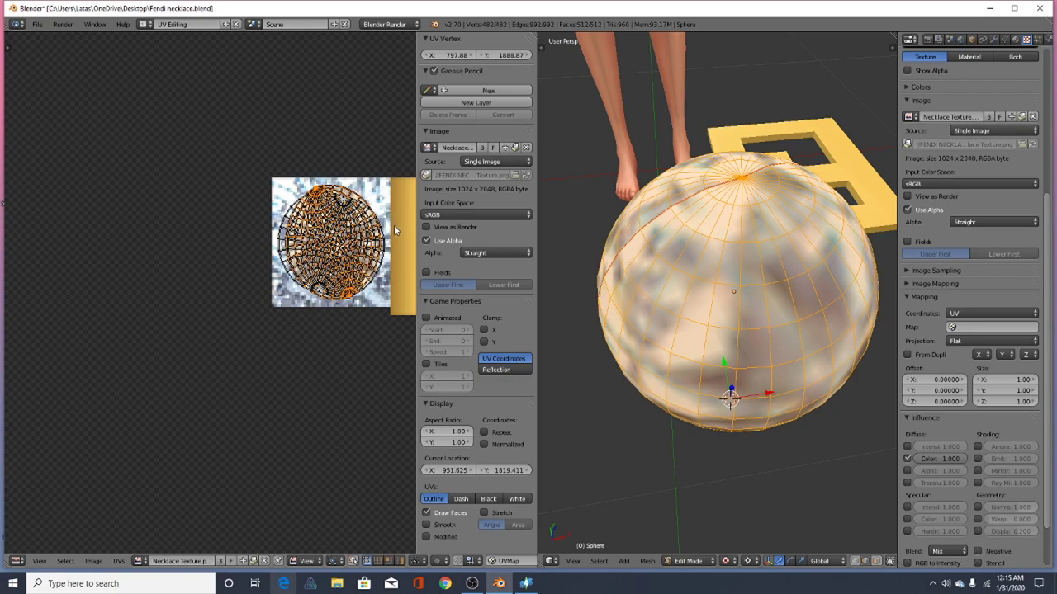
key("s")
key("x")
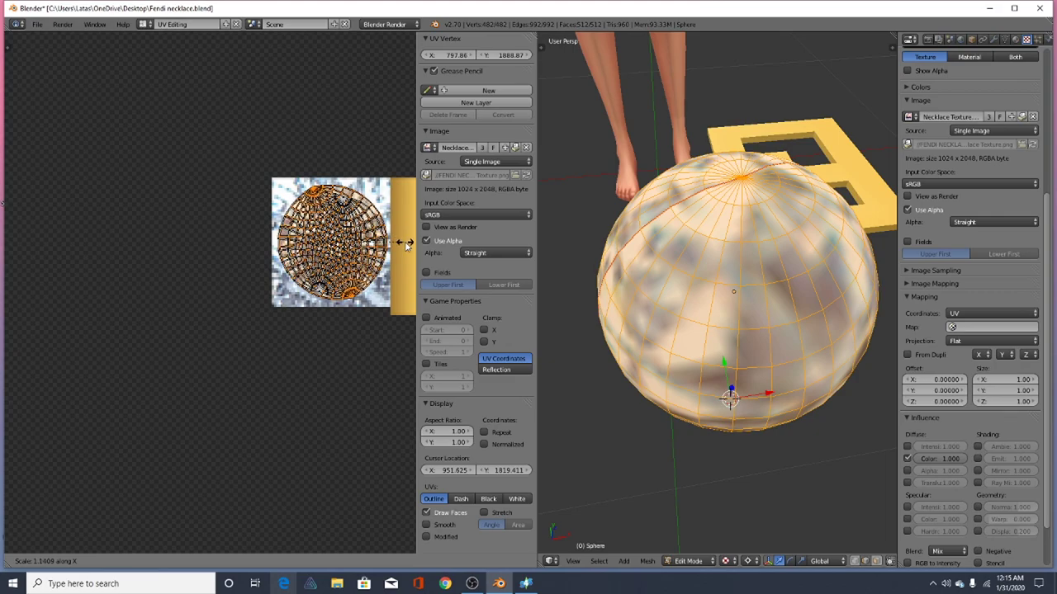
left_click(402, 241)
Return the sphere to Object Mode and switch the screen layout to Game Logic
key("Tab")
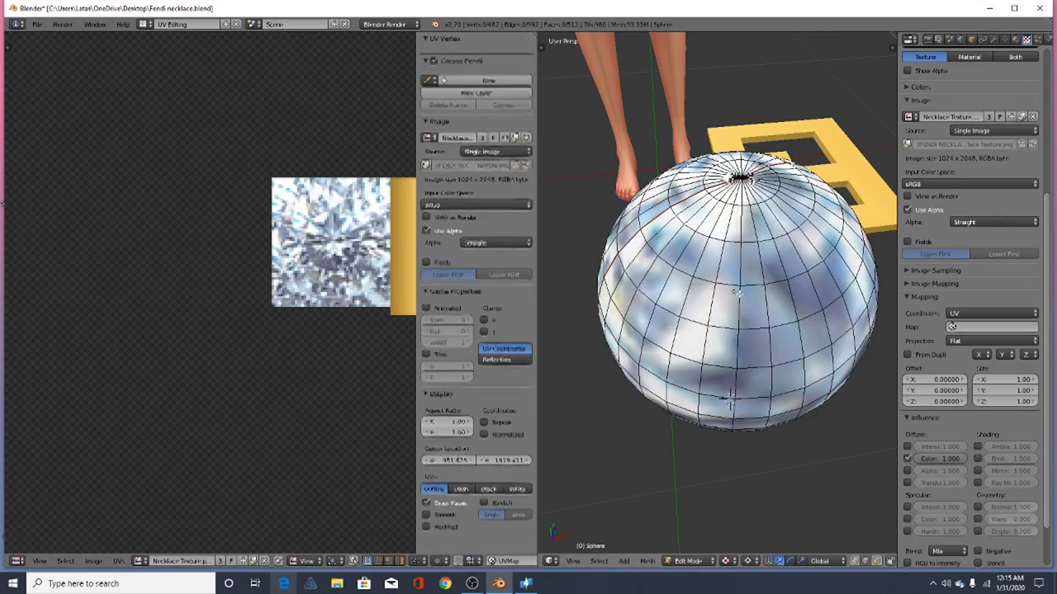
scroll(738, 289, "down", 6)
middle_click_drag(729, 320, 683, 301)
scroll(683, 302, "up", 3)
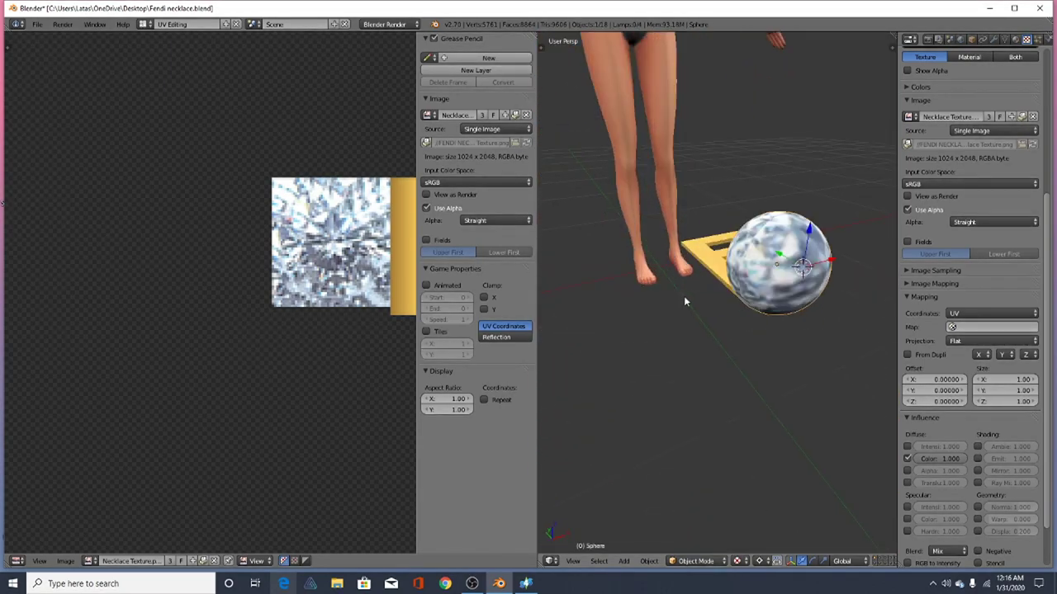
scroll(796, 277, "up", 4)
scroll(792, 281, "down", 4)
middle_click_drag(701, 338, 603, 248)
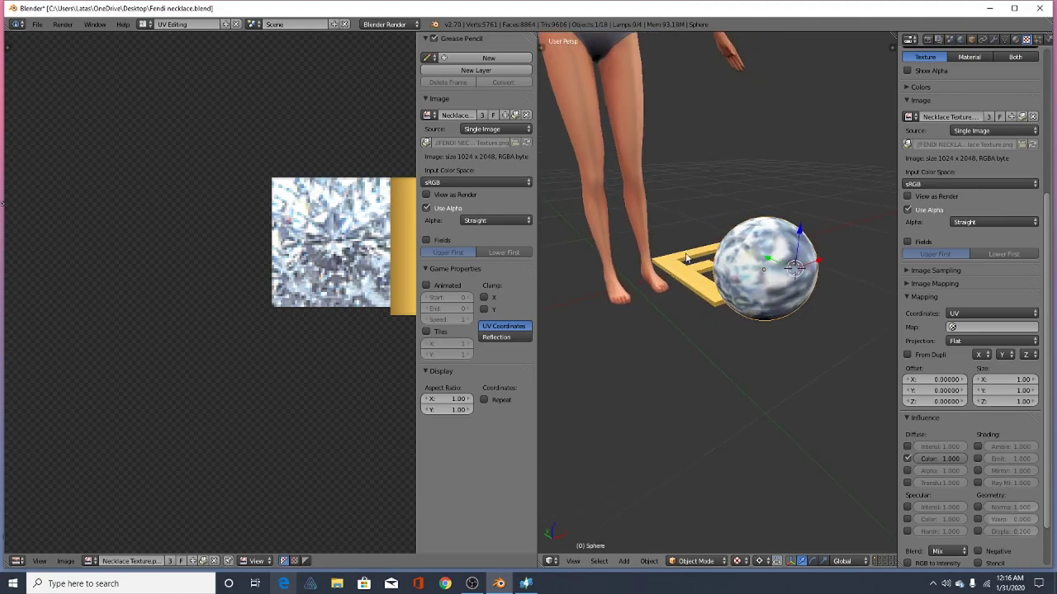
left_click(144, 24)
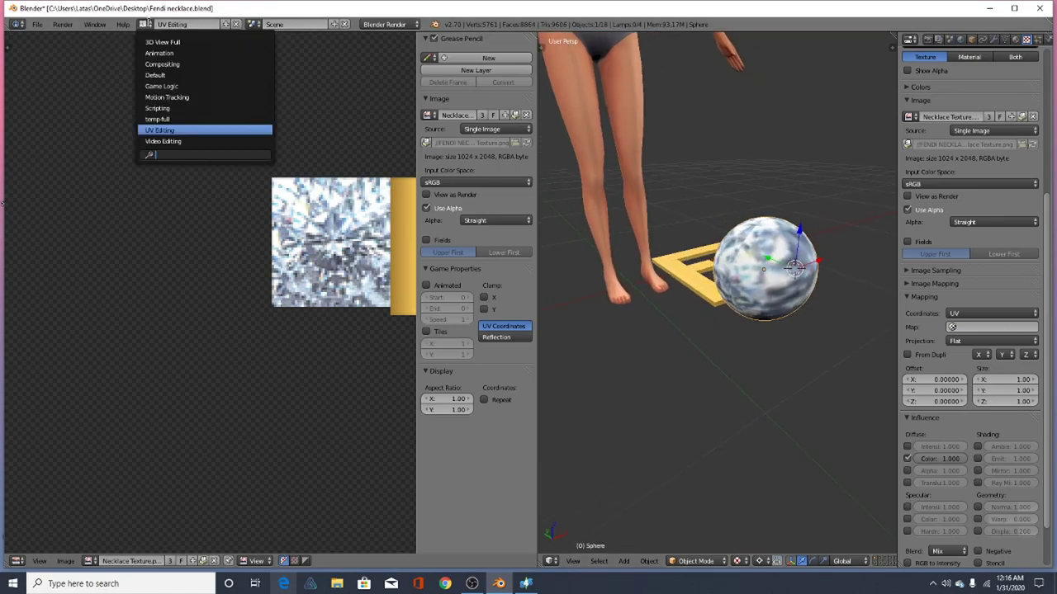
left_click(185, 86)
scroll(512, 299, "down", 2)
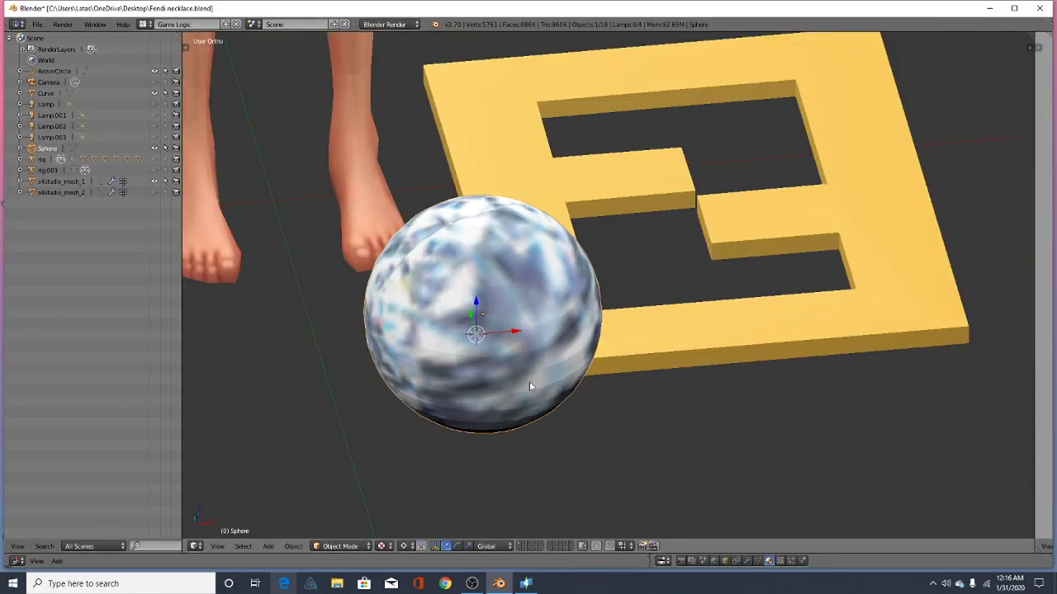
Scale the sphere down to about 0.22 of its size and move it over the pendant's back corner
key("s")
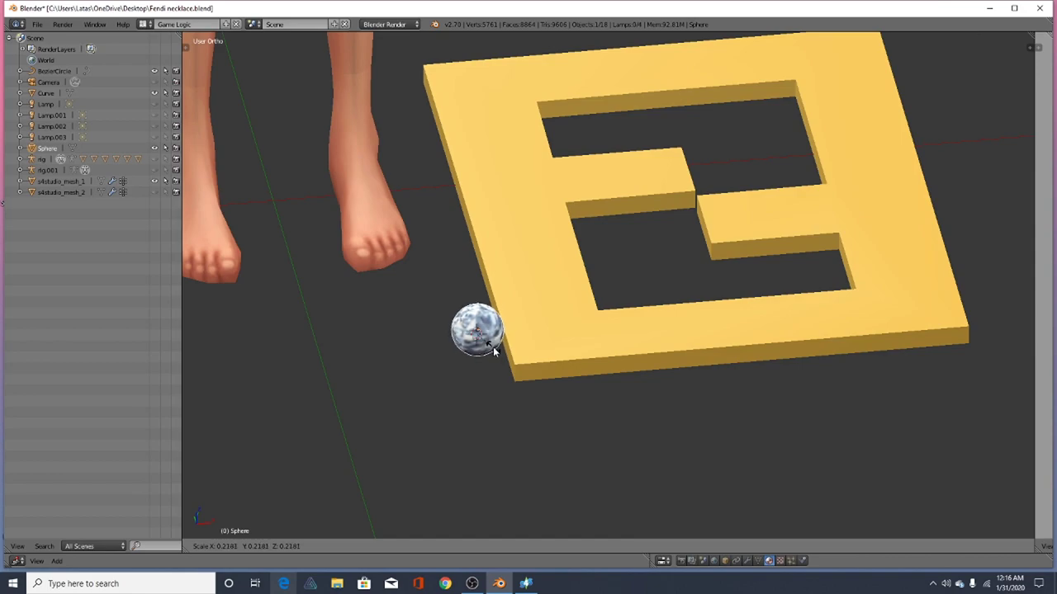
left_click(499, 355)
middle_click_drag(495, 351, 435, 359)
key("g")
left_click(481, 112)
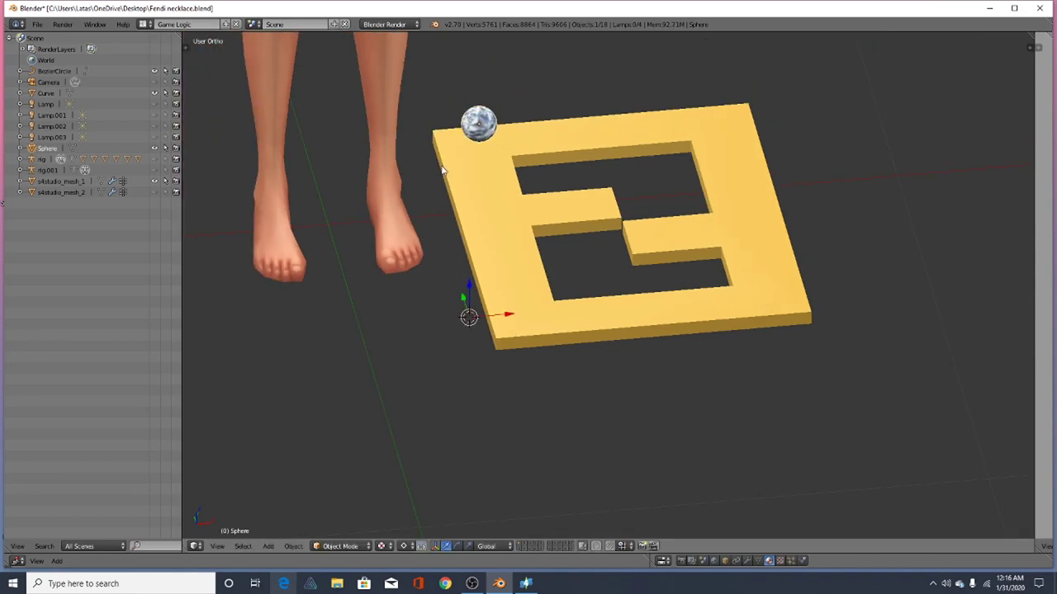
Reposition the small sphere across the pendant, bringing it near the corner beside the body's feet
scroll(483, 103, "up", 2)
middle_click_drag(453, 128, 515, 82)
left_click_drag(511, 62, 427, 362)
middle_click_drag(503, 376, 525, 388)
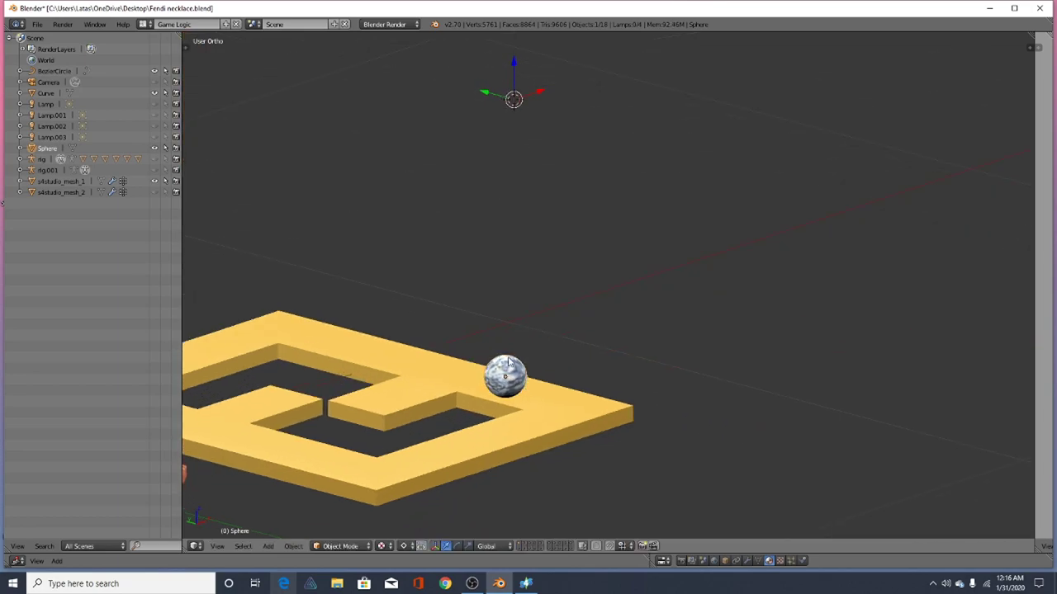
left_click_drag(507, 361, 243, 370)
scroll(629, 386, "down", 4)
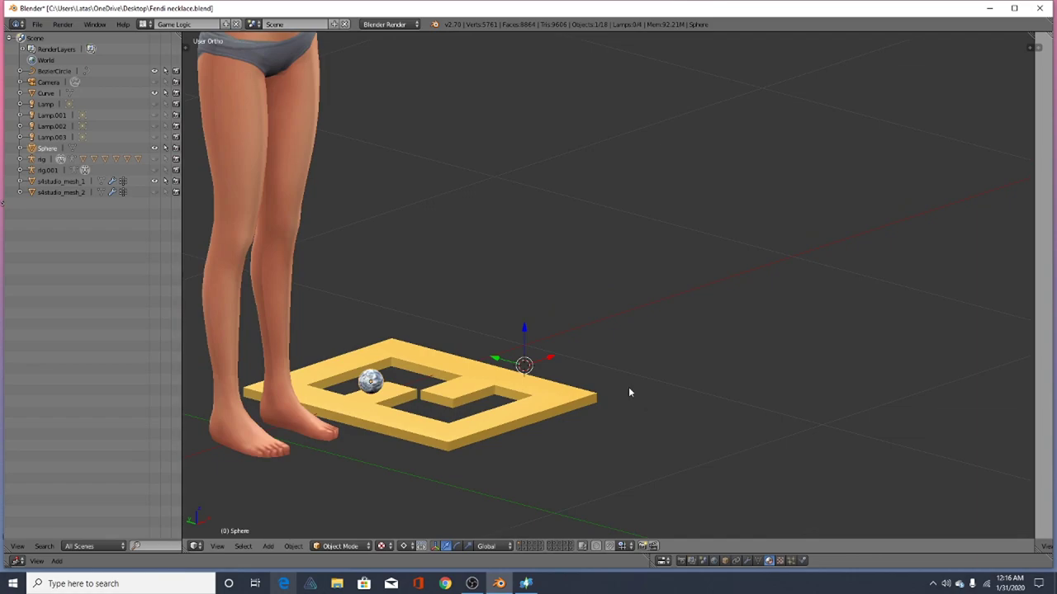
scroll(356, 380, "up", 2)
key("g")
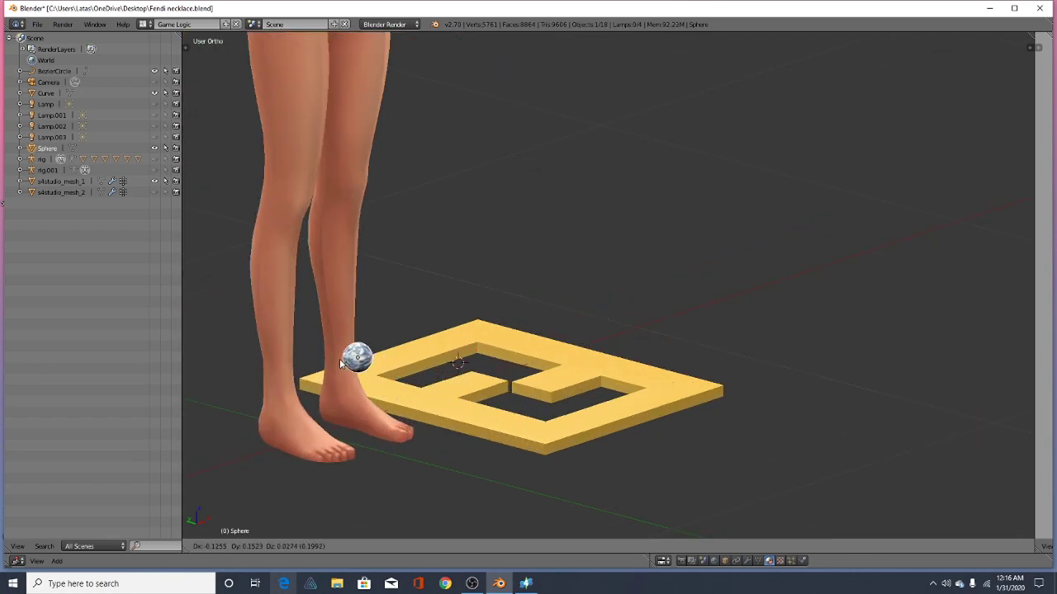
left_click(337, 360)
Lower the sphere from a side view until it is just above the pendant
middle_click_drag(512, 384, 385, 425)
left_click_drag(373, 385, 678, 388)
scroll(529, 350, "down", 2)
middle_click_drag(585, 350, 592, 401)
right_click_drag(597, 352, 599, 359)
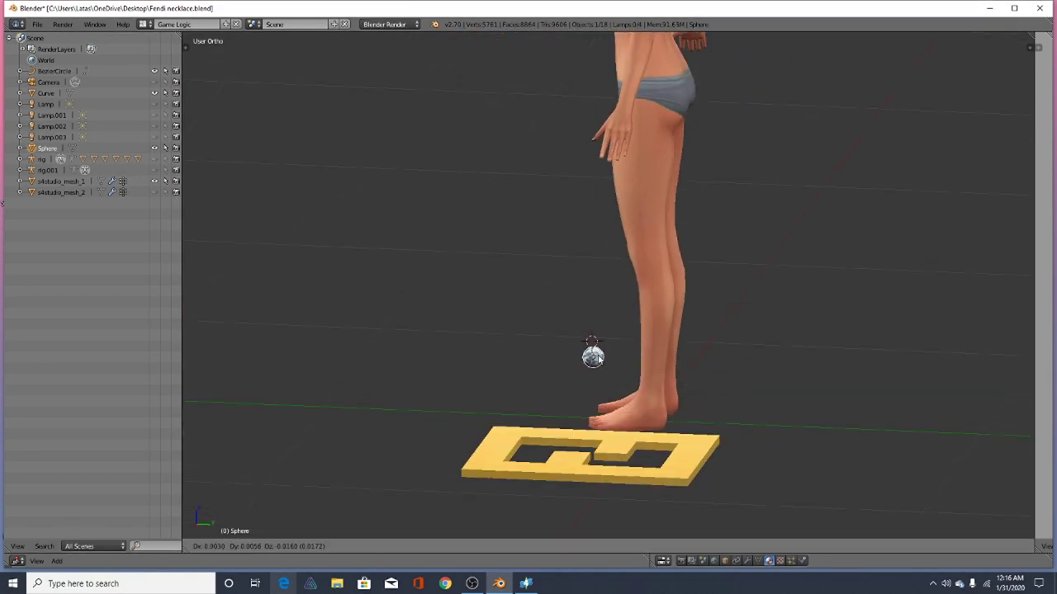
left_click(685, 424)
scroll(665, 419, "down", 3)
left_click(692, 432)
Move the sphere into the pendant's corner next to the foot so it sinks into the gold surface
scroll(670, 431, "up", 3)
middle_click_drag(670, 439, 715, 401)
scroll(685, 425, "up", 2)
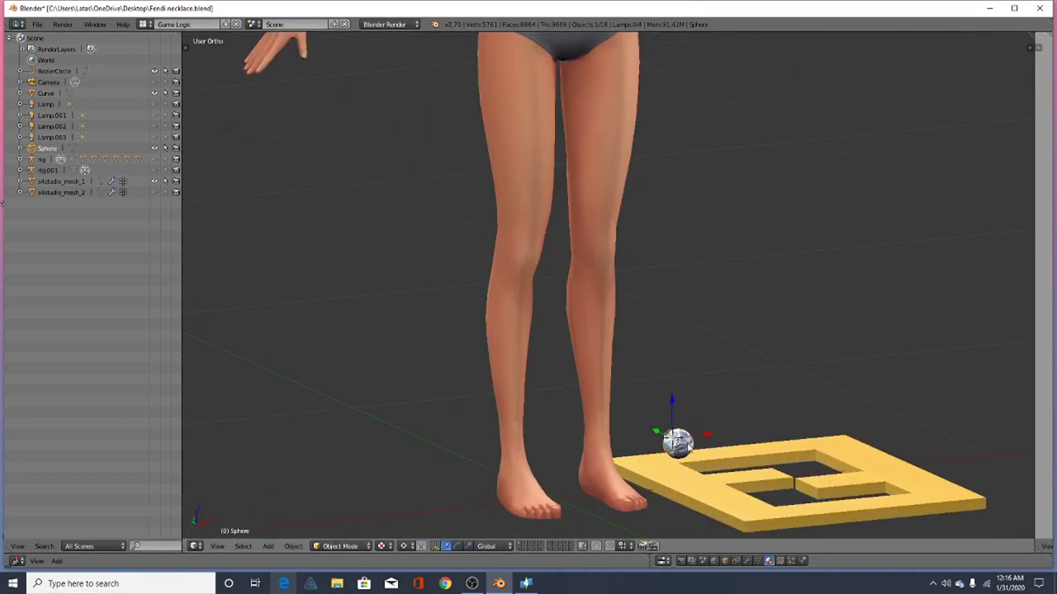
key("g")
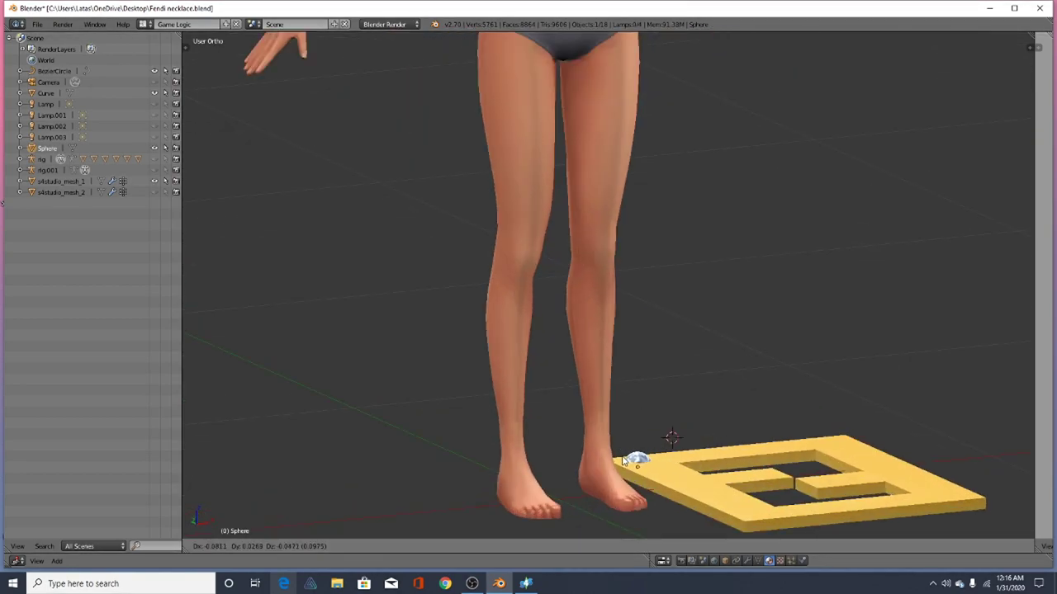
left_click(620, 458)
Adjust the sphere's placement in the pendant's corner, checking it from above and from below
scroll(578, 360, "down", 3)
middle_click_drag(576, 360, 613, 508)
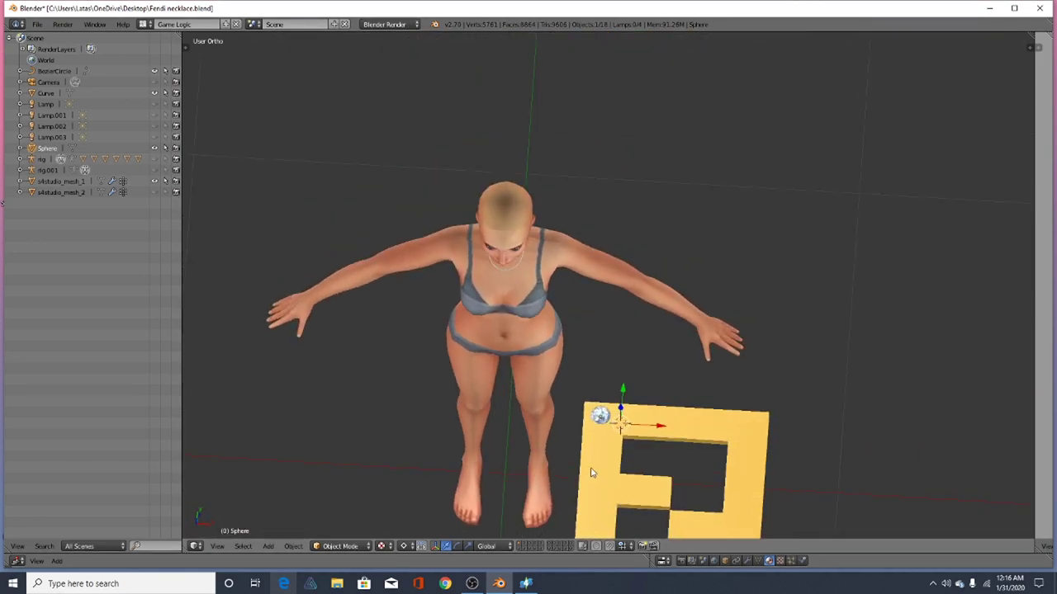
scroll(607, 413, "up", 6)
scroll(612, 427, "up", 3)
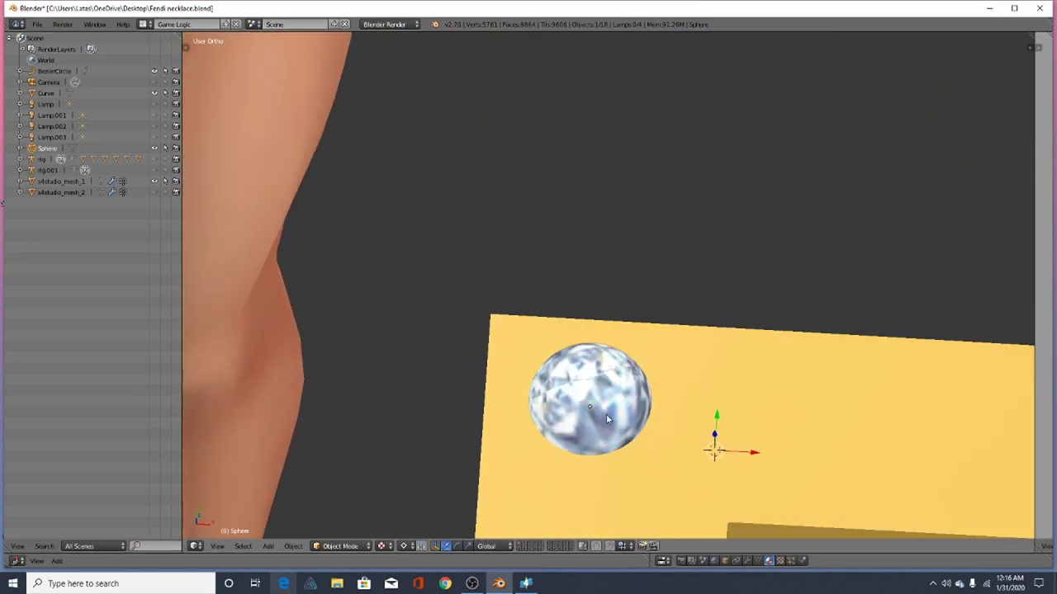
right_click(596, 418)
scroll(603, 287, "down", 4)
middle_click_drag(589, 379, 619, 267)
right_click_drag(607, 279, 596, 285)
mouse_move(598, 294)
middle_mouse_down()
mouse_move(583, 323)
mouse_move(733, 316)
mouse_move(642, 276)
mouse_move(598, 284)
middle_mouse_up()
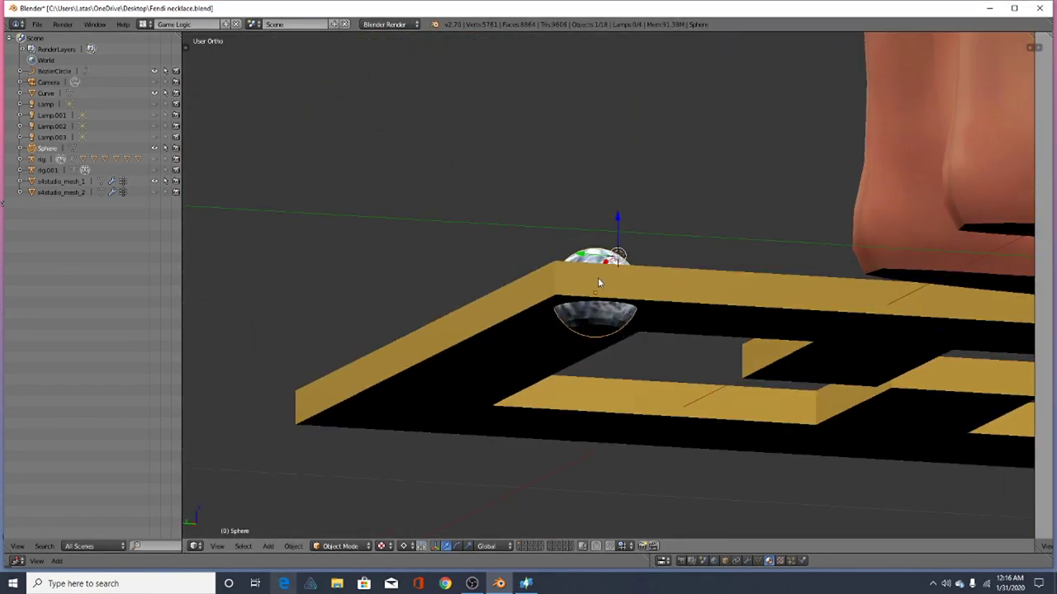
scroll(593, 333, "up", 4)
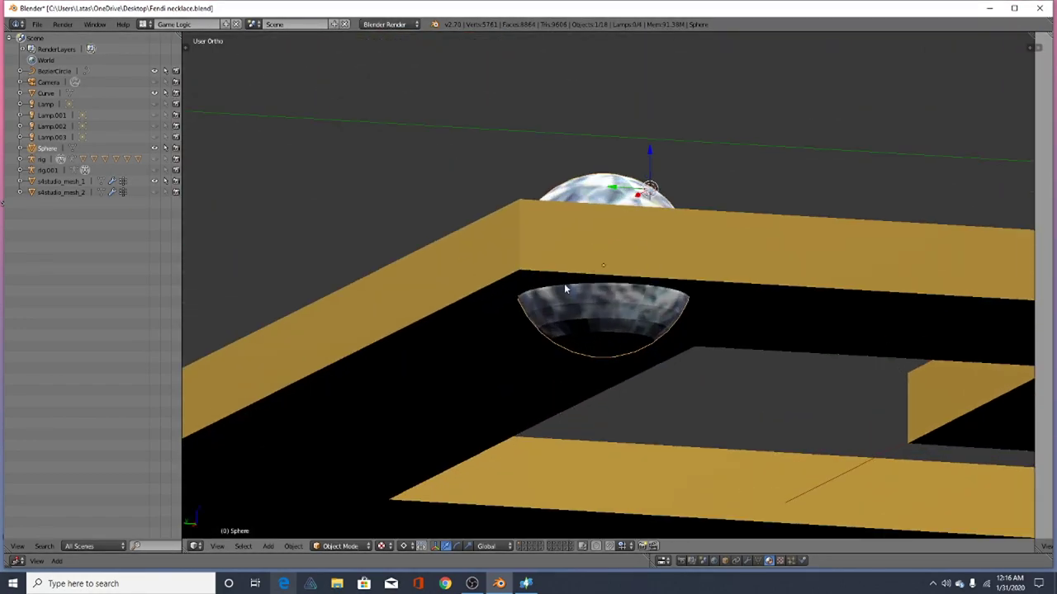
Raise the diamond ball in the gold logo plate and scale it down slightly
middle_click_drag(584, 349, 658, 165)
left_click_drag(655, 143, 659, 80)
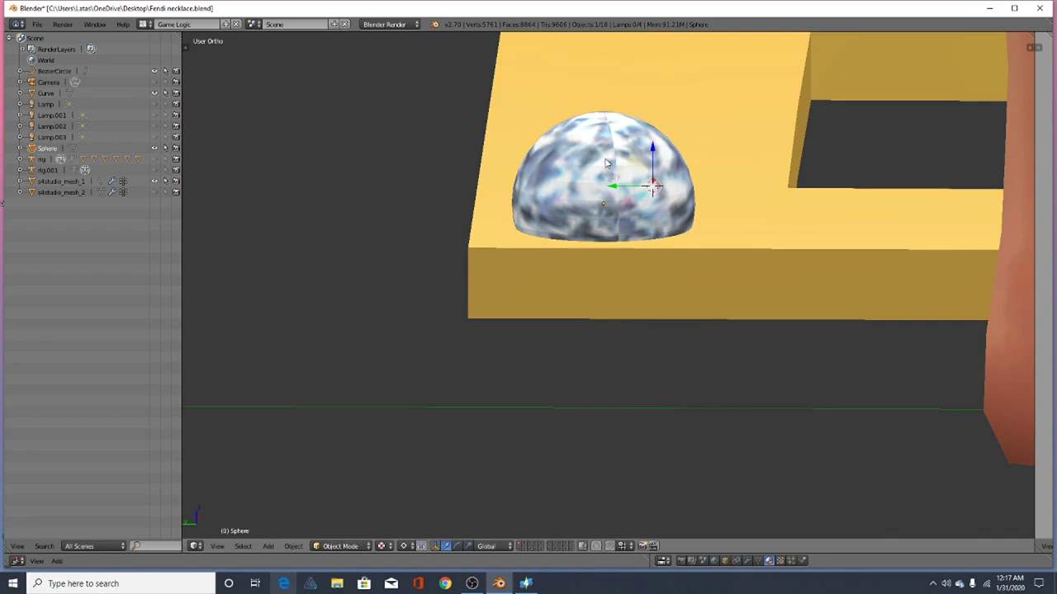
key("s")
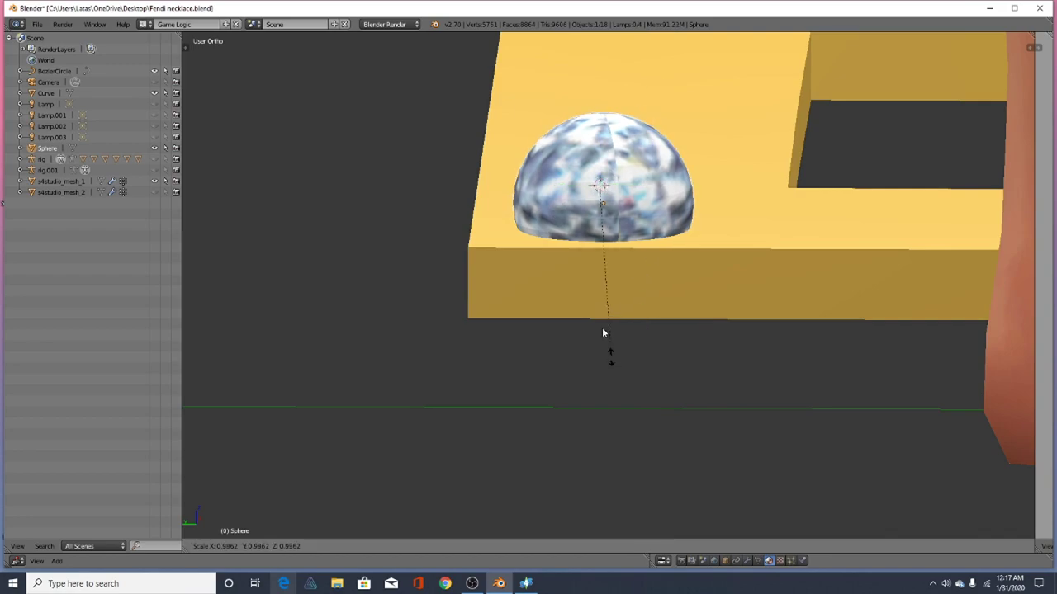
left_click(607, 324)
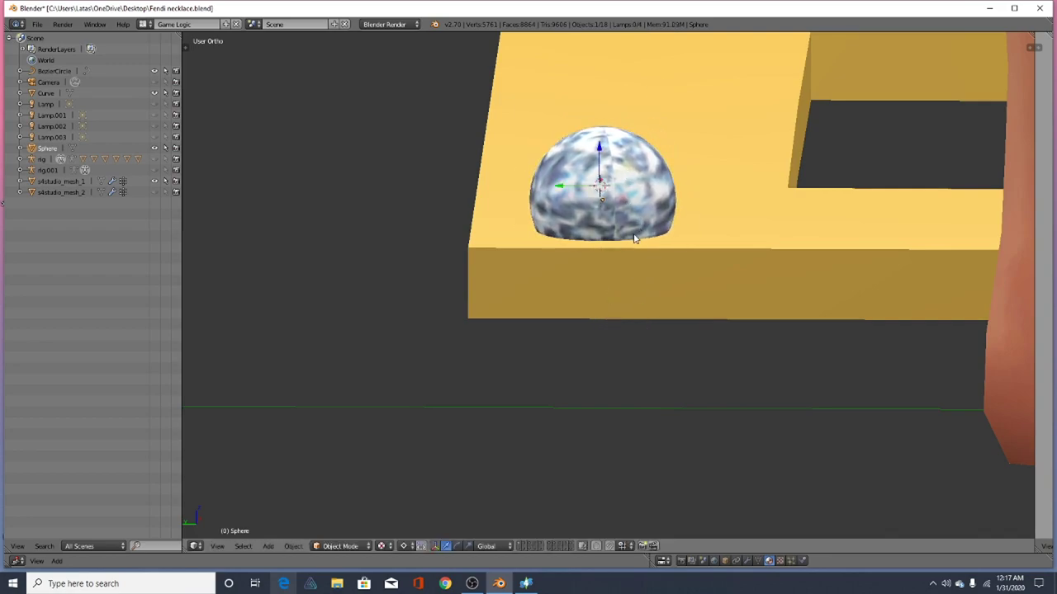
Move the ball closer to the plate's corner and adjust its height so it does not poke through the underside
key("g")
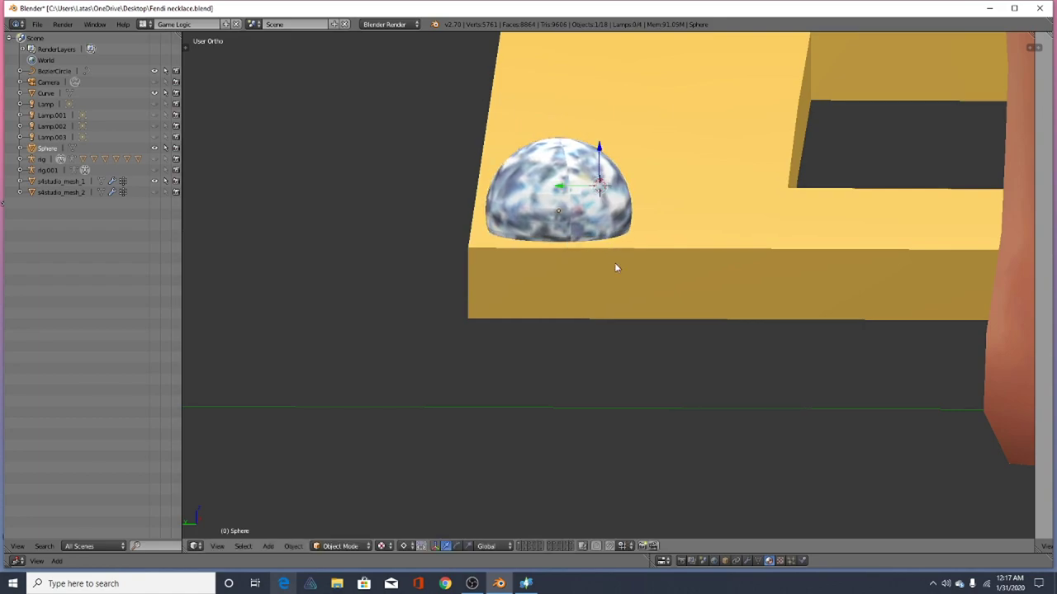
middle_click_drag(603, 315, 599, 196)
scroll(598, 197, "up", 2)
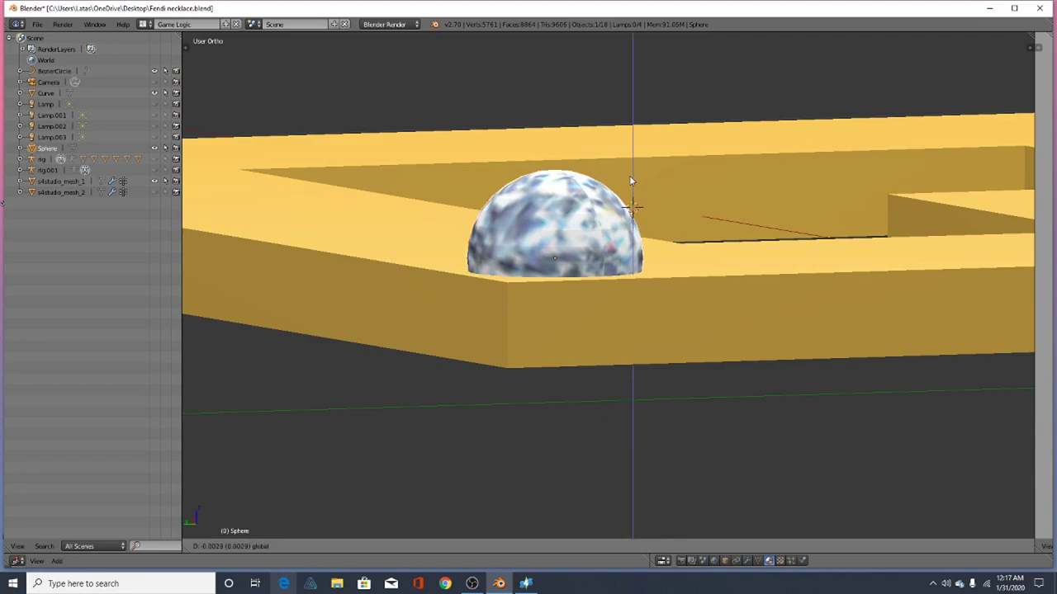
middle_click_drag(627, 173, 572, 293)
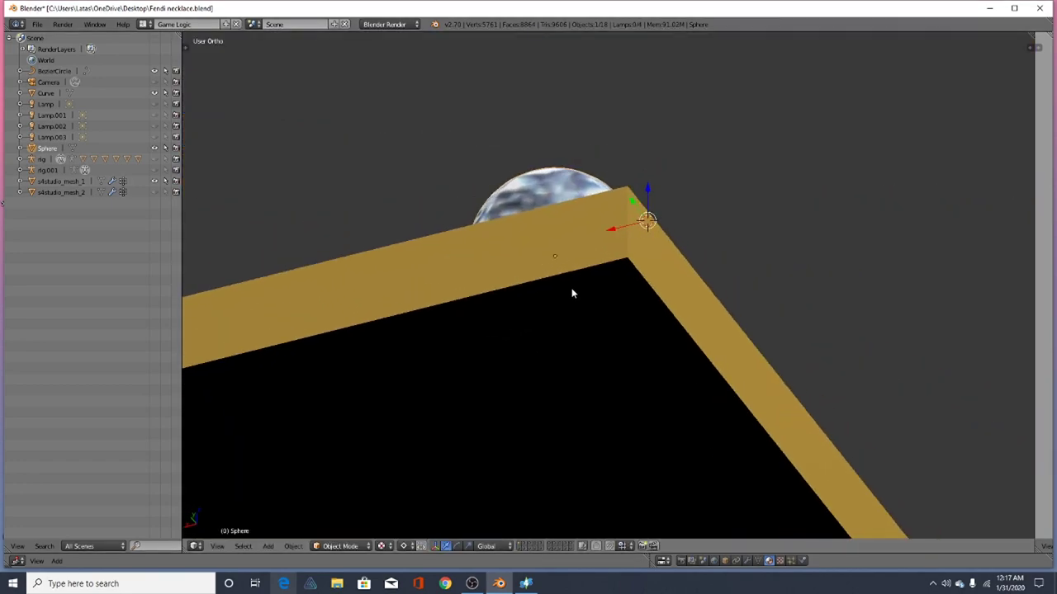
middle_click_drag(646, 192, 477, 333)
scroll(477, 333, "up", 6)
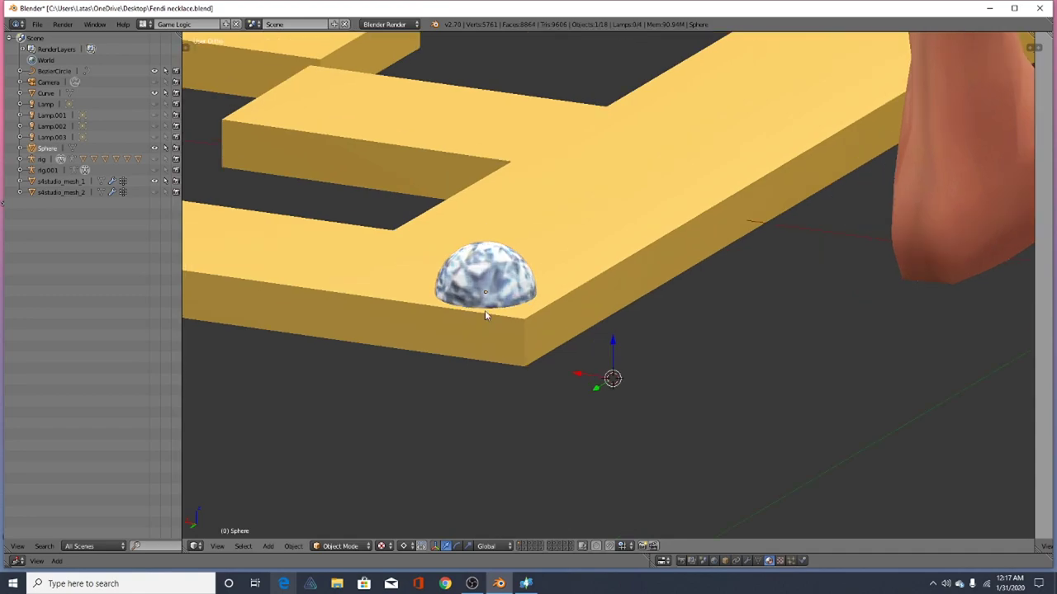
Duplicate the diamond ball and place the copy beside the original near the plate's corner
right_click(486, 256)
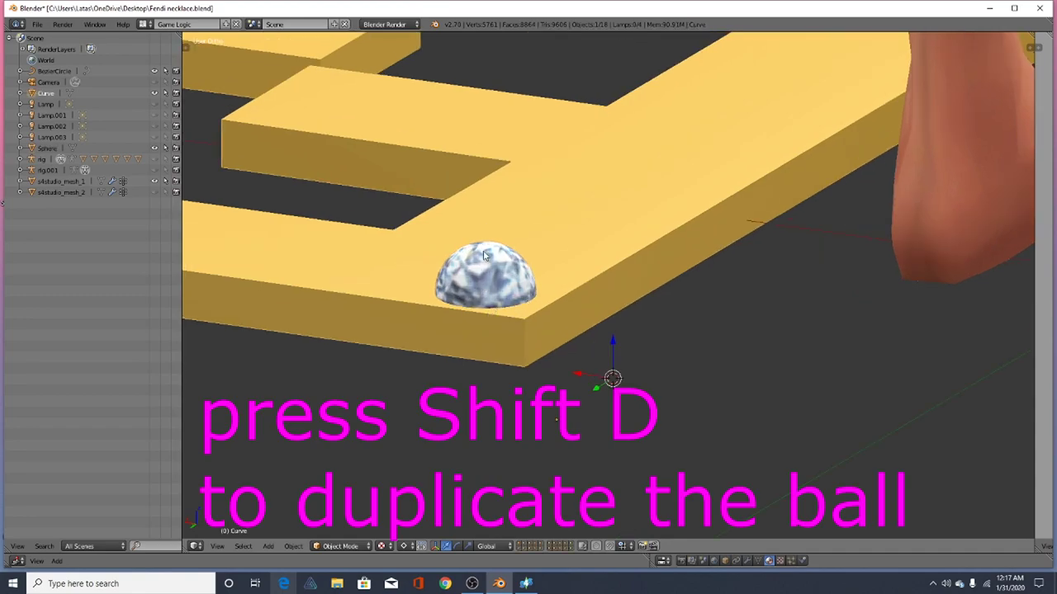
right_click(479, 273)
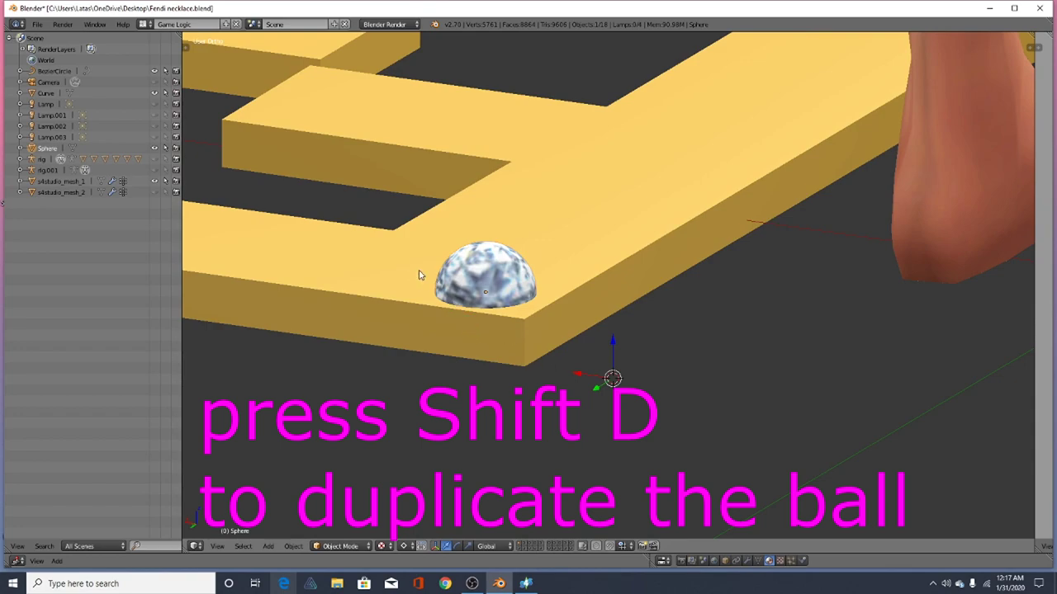
key("shift+d")
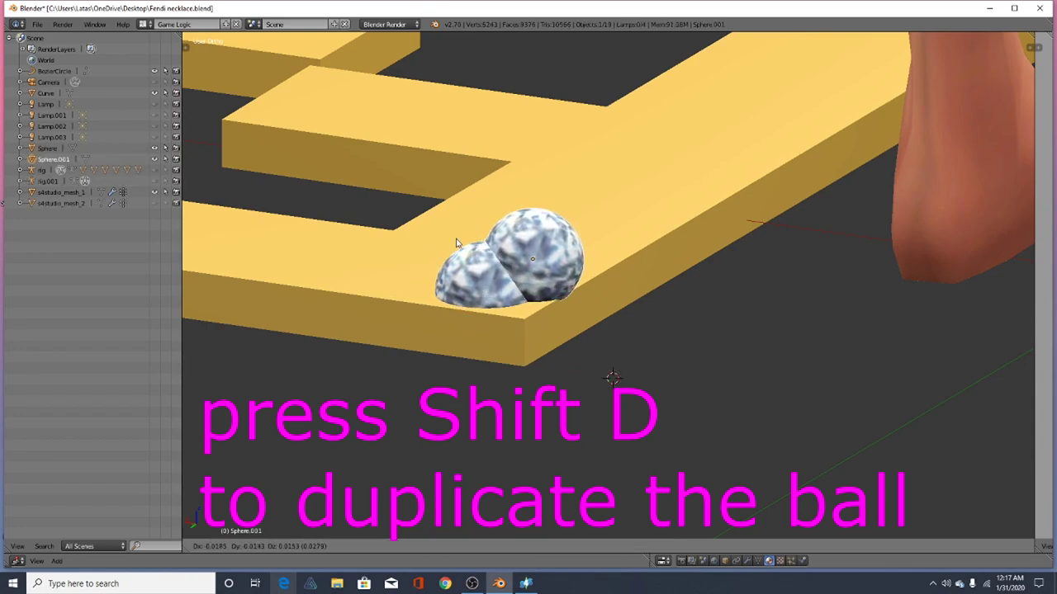
left_click(507, 189)
middle_click_drag(550, 279, 472, 87)
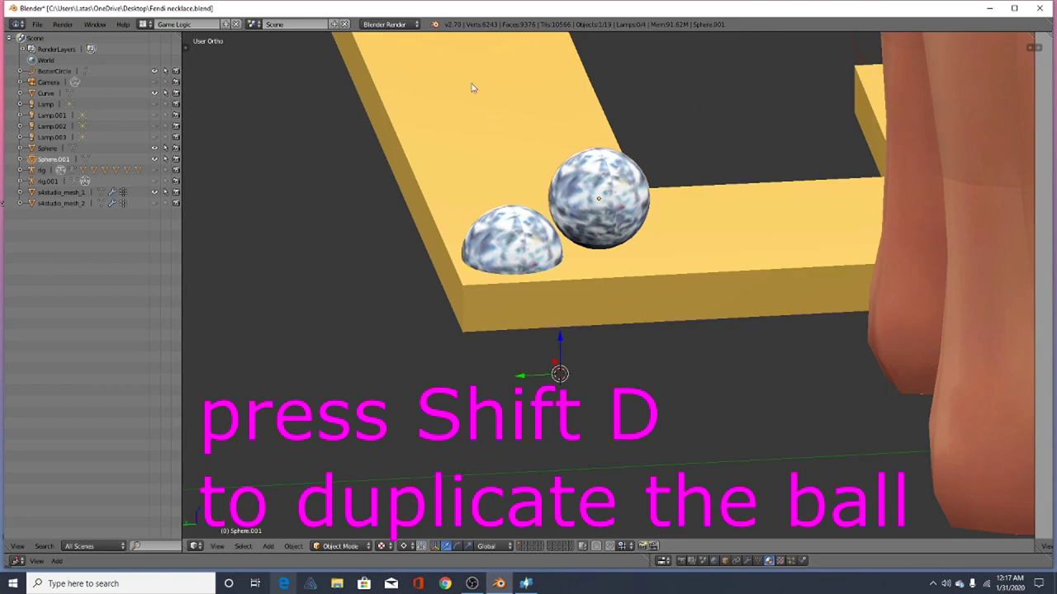
Delete the original diamond ball, keeping only its duplicate at the plate's corner
middle_click_drag(698, 211, 533, 306)
right_click(511, 232)
right_click(501, 248)
scroll(493, 272, "down", 2)
scroll(499, 261, "up", 1)
right_click(500, 268)
right_click(495, 264)
left_click(469, 261)
left_click(489, 263)
key("s")
left_click(596, 369)
middle_click_drag(489, 318, 488, 210)
middle_click_drag(514, 289, 462, 317)
key("x")
key("Return")
Rescale the remaining diamond ball at the plate's corner
right_click(462, 317)
key("s")
left_click(595, 434)
middle_click_drag(594, 434, 322, 537)
key("s")
left_click(553, 344)
Enlarge the sculpt brush in Sculpt Mode with the gold plate selected, and return to Object Mode
middle_click_drag(399, 535, 341, 302)
right_click(342, 300)
left_click(340, 546)
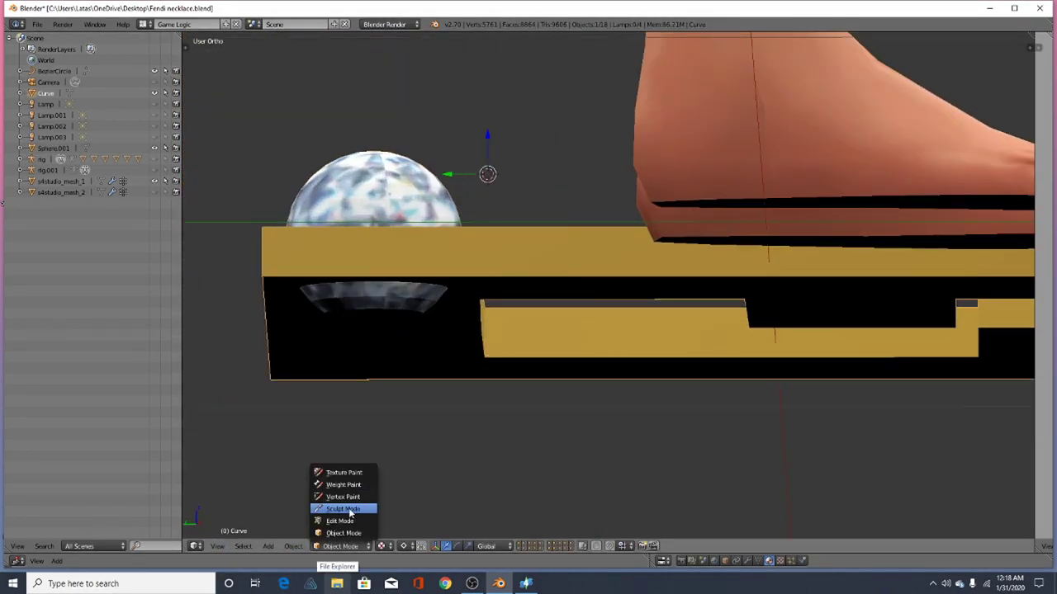
left_click(350, 511)
scroll(450, 314, "down", 1)
key("f")
left_click(382, 326)
middle_click_drag(382, 325, 376, 413)
scroll(376, 413, "up", 1)
scroll(410, 382, "up", 1)
mouse_move(375, 479)
middle_mouse_down()
mouse_move(409, 382)
mouse_move(405, 259)
mouse_move(437, 264)
mouse_move(392, 339)
middle_mouse_up()
middle_click_drag(466, 354, 395, 420)
left_click(347, 545)
left_click(351, 532)
Select the diamond ball and switch it to Sculpt Mode
right_click_drag(406, 304, 405, 289)
left_click(365, 546)
left_click(362, 506)
middle_click_drag(380, 416, 391, 399)
Try to reshape the ball with sculpt strokes across its top, and undo them
mouse_move(413, 249)
left_mouse_down()
mouse_move(457, 291)
mouse_move(408, 276)
mouse_move(401, 290)
left_mouse_up()
mouse_move(402, 290)
middle_mouse_down()
mouse_move(418, 363)
mouse_move(385, 315)
middle_mouse_up()
left_click_drag(384, 315, 374, 322)
middle_click_drag(374, 321, 295, 264)
middle_click_drag(436, 306, 377, 302)
key("ctrl+z")
key("ctrl+z")
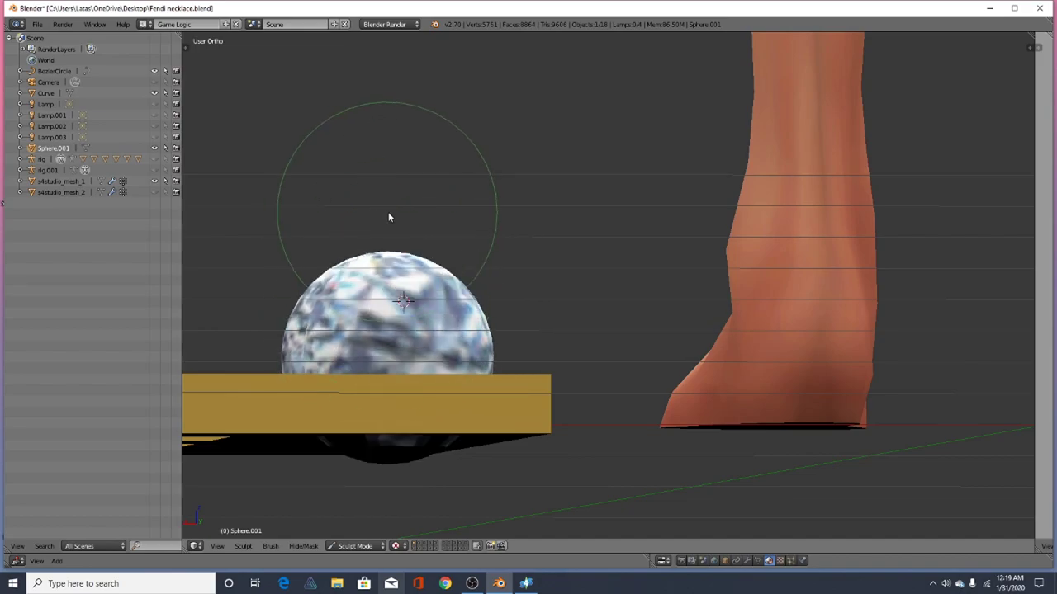
Flatten the ball into a low dome with the sculpt brush and leave Sculpt Mode
middle_click_drag(389, 216, 403, 438)
left_click_drag(403, 437, 415, 403)
scroll(415, 404, "down", 3)
mouse_move(415, 403)
middle_mouse_down()
mouse_move(391, 268)
mouse_move(440, 330)
mouse_move(410, 359)
mouse_move(512, 304)
middle_mouse_up()
mouse_move(405, 252)
middle_mouse_down()
mouse_move(408, 241)
mouse_move(436, 297)
mouse_move(457, 284)
mouse_move(391, 266)
middle_mouse_up()
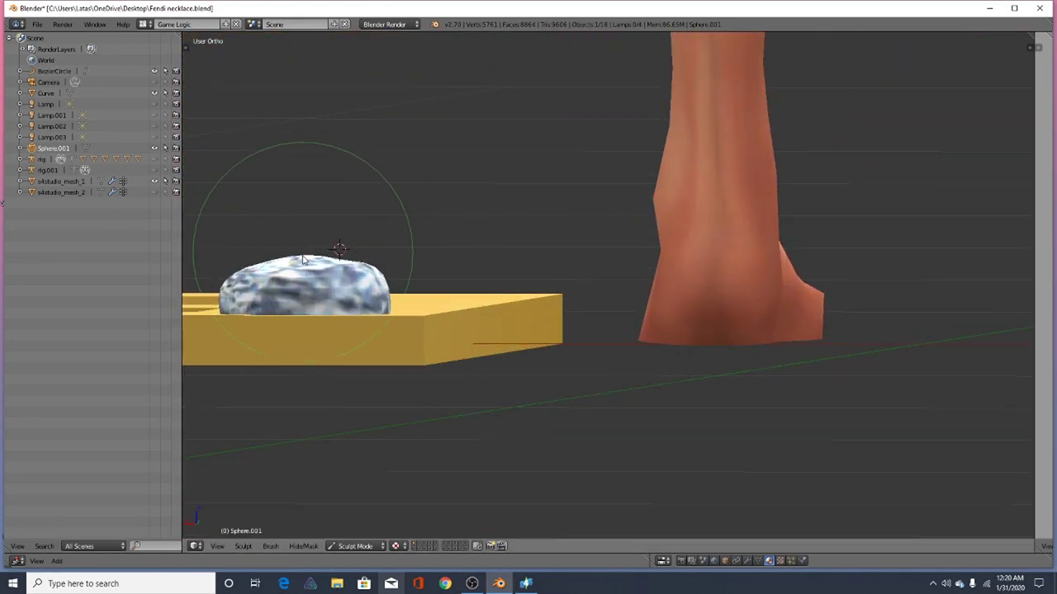
mouse_move(391, 294)
middle_mouse_down()
mouse_move(512, 422)
mouse_move(837, 363)
mouse_move(337, 586)
middle_mouse_up()
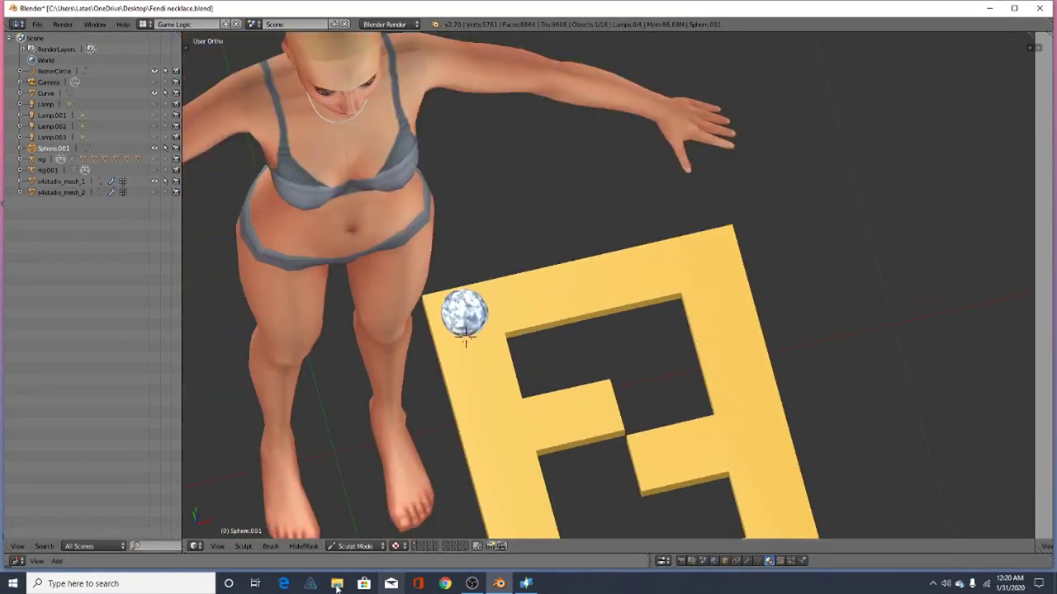
key("Tab")
Duplicate the flattened ball and place the copy beside it along the plate's long edge
scroll(444, 328, "up", 4)
scroll(459, 325, "down", 1)
middle_click_drag(863, 290, 605, 340)
key("shift+d")
left_click(679, 365)
middle_click_drag(679, 366, 479, 439)
scroll(495, 427, "up", 3)
Duplicate the second ball to add a third one further along the same long edge
key("shift+d")
left_click(437, 391)
middle_click_drag(437, 391, 706, 302)
scroll(487, 347, "up", 2)
scroll(473, 338, "down", 3)
scroll(647, 290, "up", 4)
Add a fourth ball copy on the long edge and lower it onto the plate's surface
key("shift+d")
left_click(592, 314)
middle_click_drag(592, 314, 562, 266)
scroll(576, 295, "up", 2)
left_click(561, 267)
left_click_drag(566, 231, 567, 238)
middle_click_drag(566, 238, 569, 363)
Add a fifth ball copy on the long edge and adjust the balls' heights to sit on the plate
key("shift+d")
left_click(372, 352)
middle_click_drag(373, 351, 457, 345)
scroll(456, 297, "down", 2)
left_click_drag(394, 234, 397, 251)
scroll(531, 239, "down", 3)
scroll(603, 257, "up", 3)
right_click(558, 271)
left_click_drag(559, 206, 558, 221)
scroll(558, 231, "down", 5)
middle_click_drag(569, 248, 715, 368)
Duplicate another ball toward the end of the long edge and fine-tune its position on the plate
scroll(462, 309, "up", 2)
right_click(523, 303)
scroll(529, 304, "down", 2)
key("shift+d")
middle_click_drag(545, 305, 478, 177)
left_click(464, 300)
left_click(471, 584)
left_click(471, 584)
scroll(445, 310, "up", 4)
left_click(507, 302)
left_click_drag(507, 264, 507, 253)
scroll(508, 302, "down", 2)
middle_click_drag(506, 304, 488, 352)
scroll(489, 353, "up", 1)
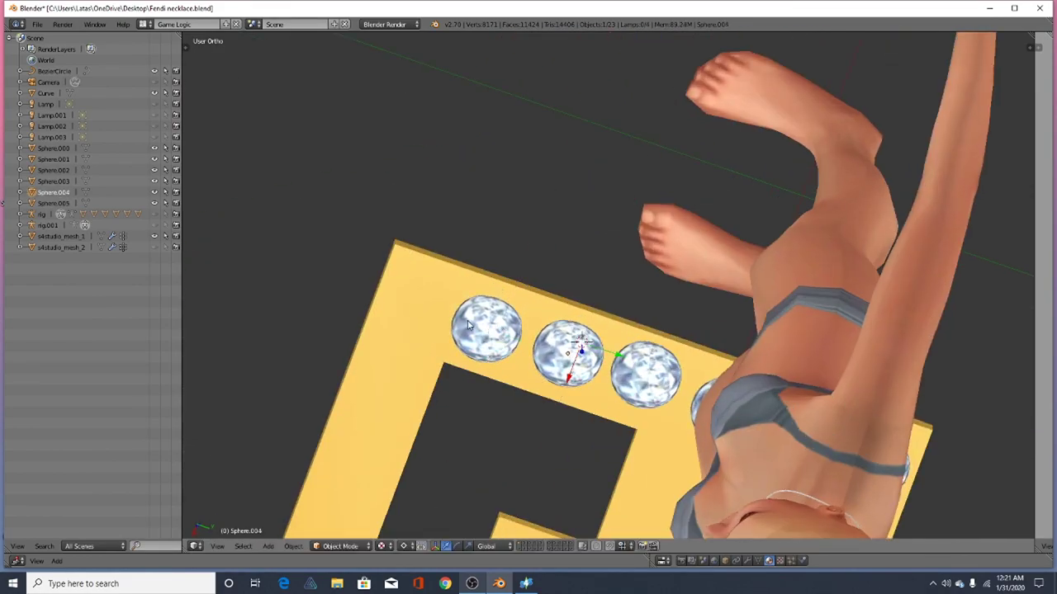
Duplicate a ball into the plate's next corner at a smaller size, and add a larger copy beside it on the adjoining edge
key("shift+d")
left_click(454, 324)
middle_click_drag(454, 324, 627, 198)
left_click(406, 281)
key("s")
left_click(429, 386)
scroll(396, 227, "down", 4)
middle_click_drag(447, 252, 410, 261)
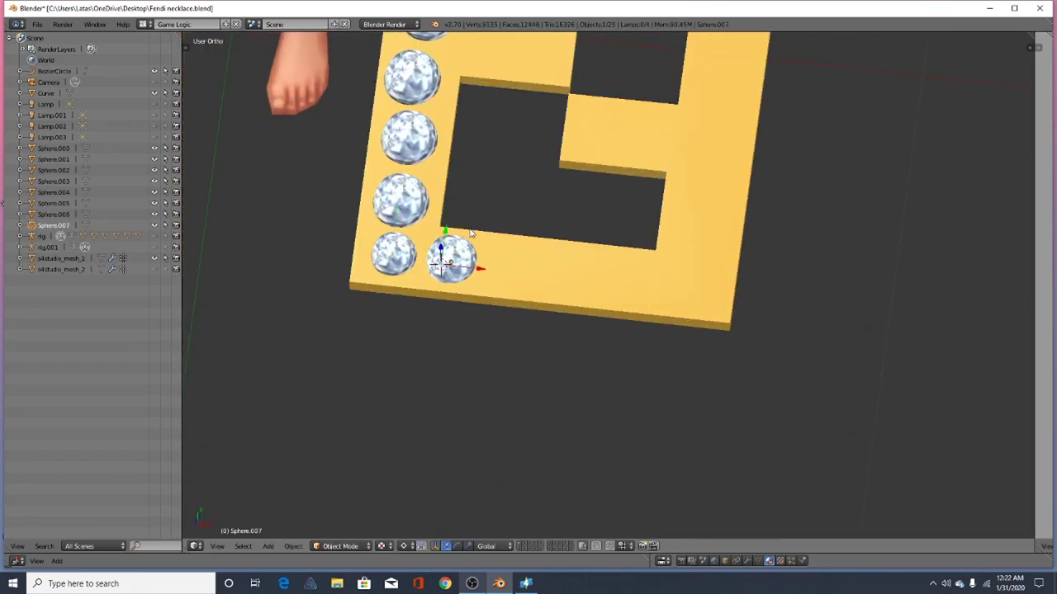
Place another ball copy as the third on the short edge and align it with the row
left_click(558, 258)
middle_click_drag(558, 258, 520, 299)
scroll(355, 248, "up", 2)
scroll(355, 247, "down", 5)
scroll(552, 299, "up", 4)
right_click(558, 279)
scroll(805, 278, "up", 1)
right_click(805, 278)
scroll(438, 188, "up", 1)
right_click(369, 163)
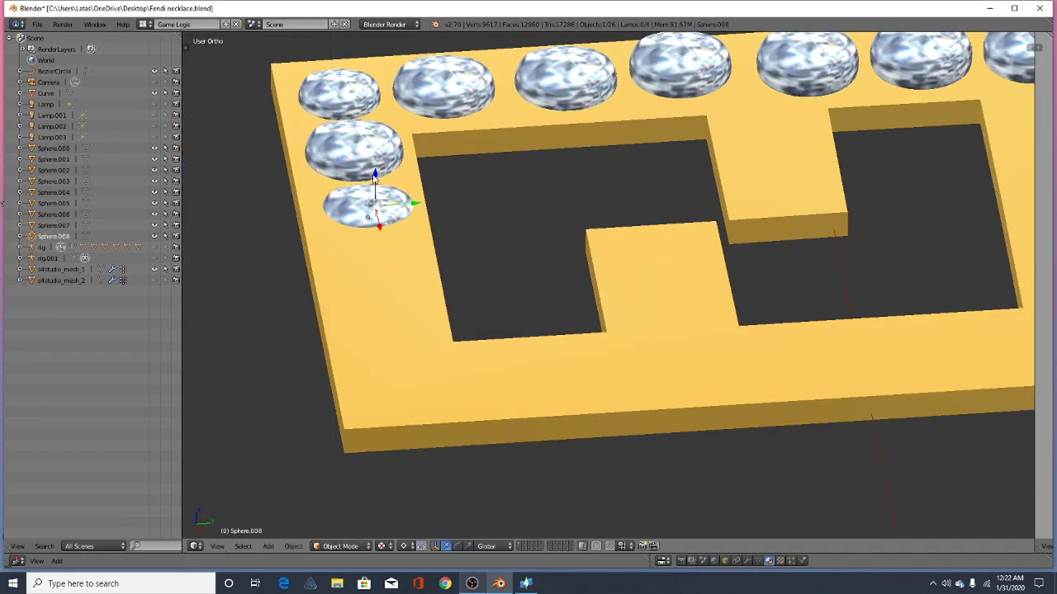
Duplicate the third ball on the short edge as the fourth, and shift it along Y into line with the row
middle_click_drag(373, 172, 467, 199)
key("shift+d")
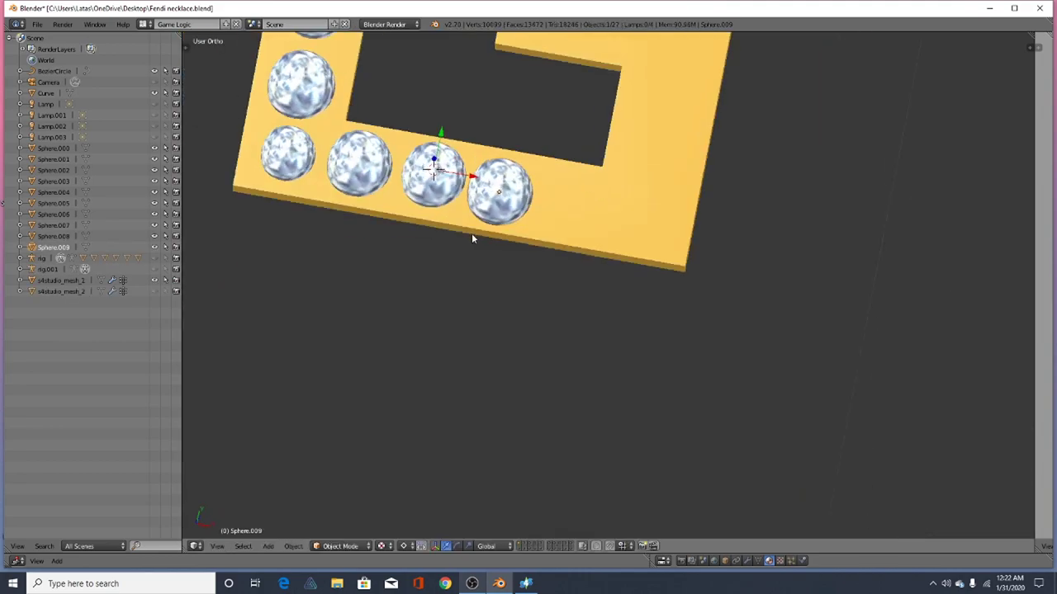
key("y")
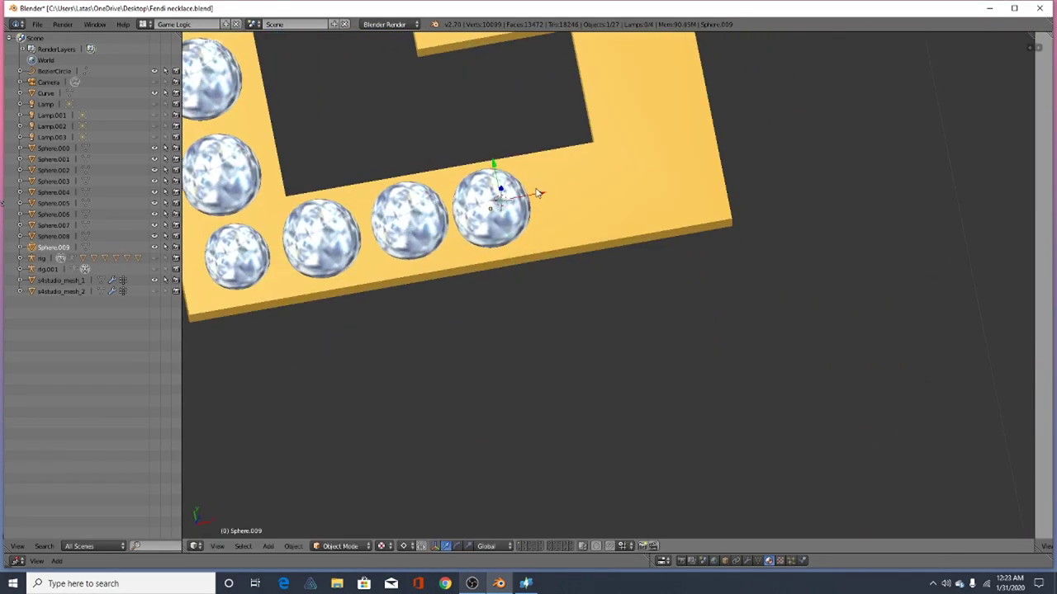
Duplicate the fourth ball along the X axis to add a fifth on the short edge
key("shift+d")
key("x")
left_click(580, 185)
scroll(580, 186, "down", 5)
middle_click_drag(580, 186, 495, 256)
scroll(495, 256, "up", 6)
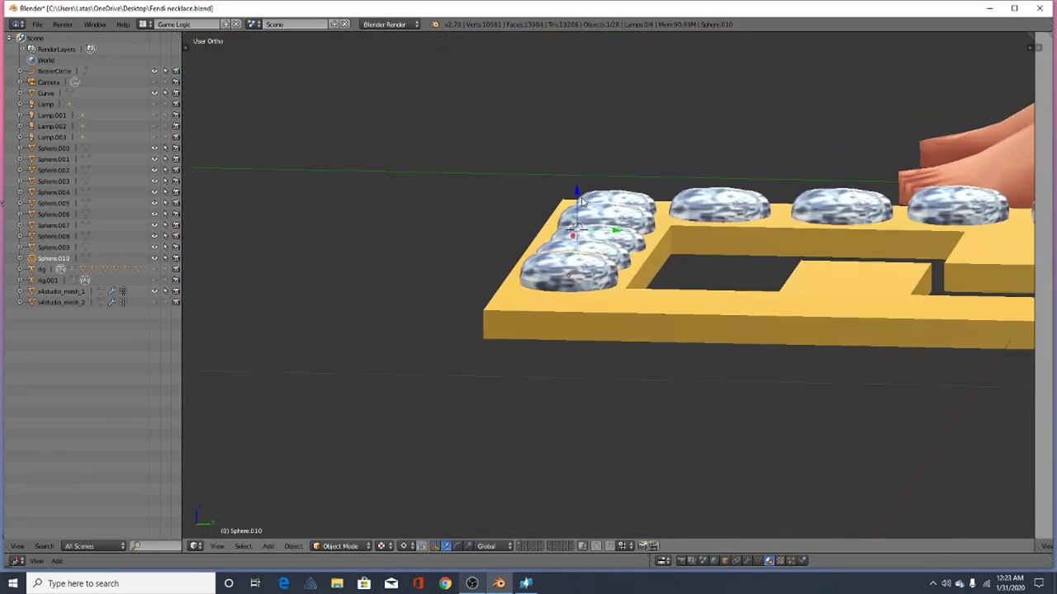
Place a smaller ball copy in the corner at the short edge's far end and save the file
scroll(477, 299, "down", 2)
middle_click_drag(476, 299, 544, 371)
right_click(323, 378)
left_click(599, 253)
middle_click_drag(598, 254, 632, 225)
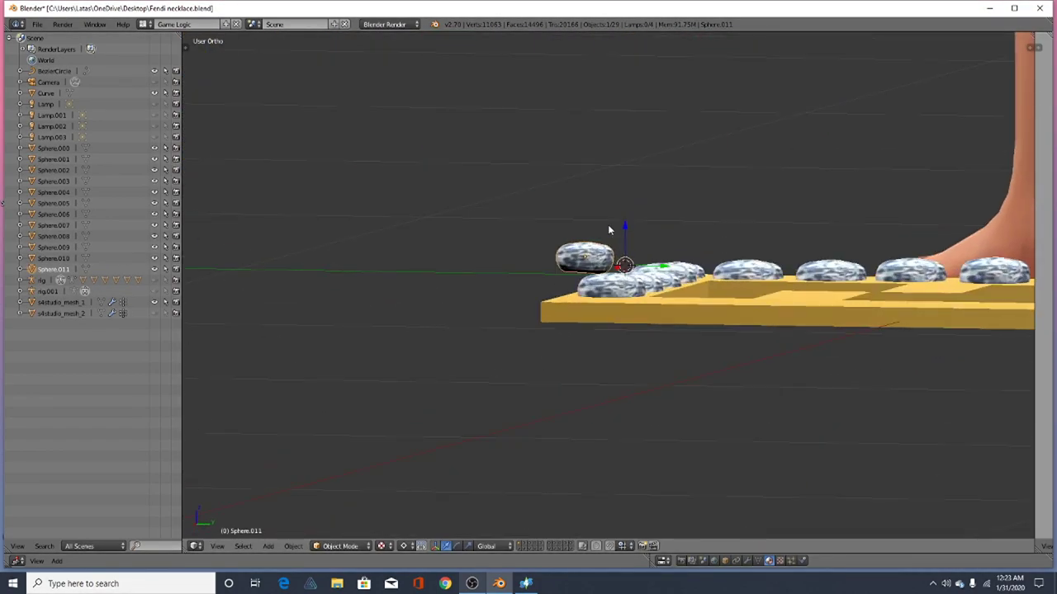
left_click(566, 251)
middle_click_drag(566, 250, 494, 334)
scroll(537, 289, "up", 1)
left_click_drag(573, 266, 567, 257)
key("ctrl+s")
Add a larger ball copy next to the corner ball, starting the row on the opposite long edge
middle_click_drag(293, 160, 418, 305)
scroll(578, 243, "down", 2)
middle_click_drag(483, 239, 566, 245)
scroll(564, 223, "up", 3)
left_click_drag(559, 163, 572, 205)
scroll(483, 252, "down", 3)
middle_click_drag(399, 290, 566, 236)
scroll(550, 221, "up", 4)
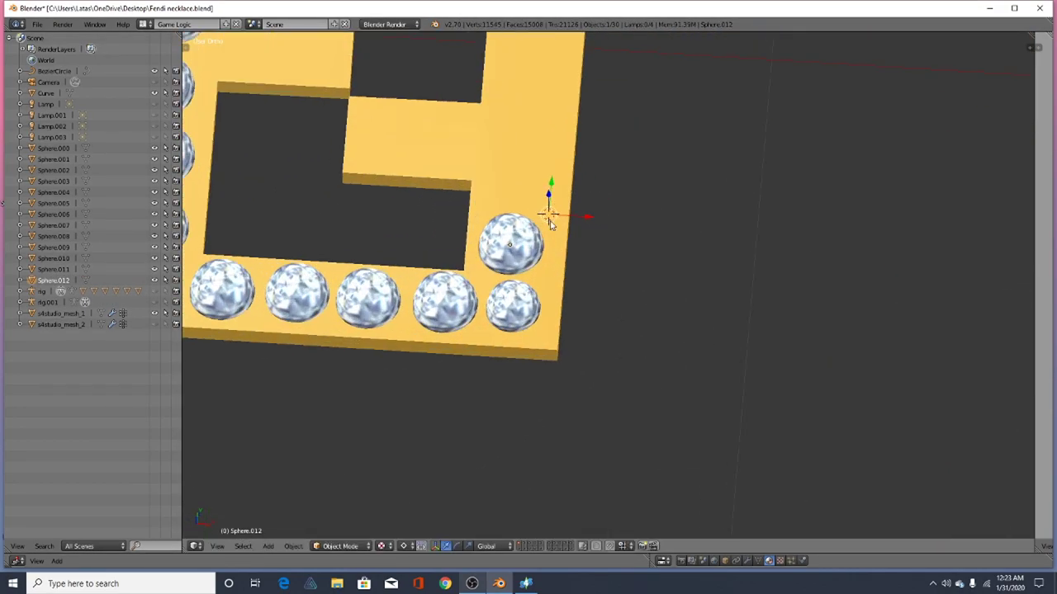
Align the first ball of the second long edge's row and add a second ball copy beside it
left_click_drag(595, 218, 596, 216)
scroll(595, 216, "down", 5)
middle_click_drag(409, 277, 594, 214)
scroll(594, 214, "up", 5)
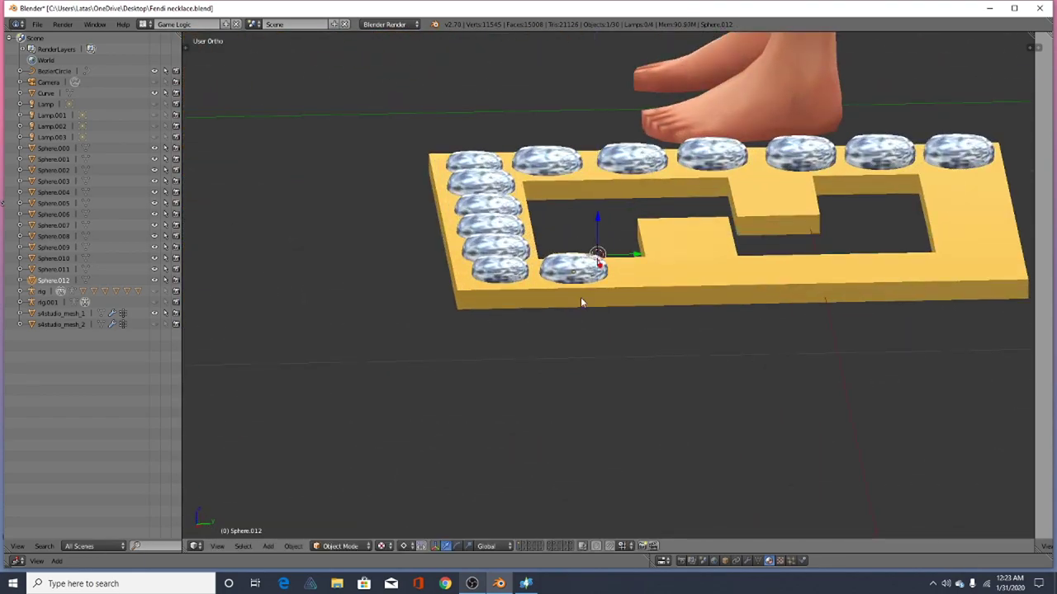
left_click(685, 282)
middle_click_drag(685, 281, 572, 356)
scroll(572, 357, "up", 3)
key("g")
left_click_drag(515, 272, 513, 272)
middle_click_drag(513, 273, 465, 269)
scroll(464, 269, "up", 4)
left_click_drag(451, 270, 452, 274)
Duplicate the second ball as the third on this long edge and shift it along the Y and Z axes into line
key("shift+d")
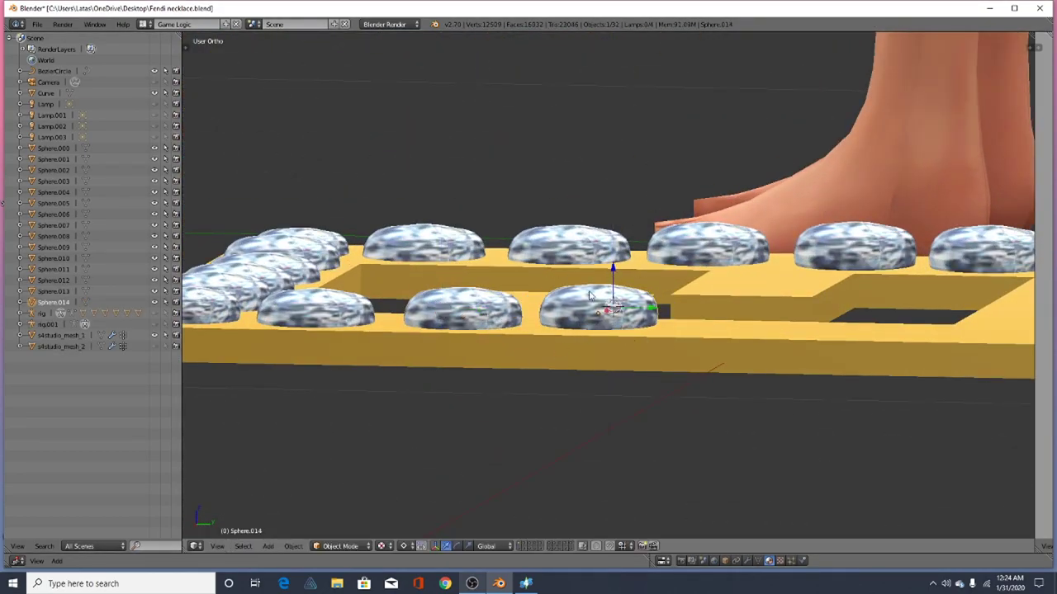
middle_click_drag(612, 282, 789, 405)
scroll(629, 285, "down", 2)
left_click_drag(649, 299, 658, 299)
middle_click_drag(658, 298, 479, 307)
left_click_drag(649, 323, 659, 321)
middle_click_drag(659, 321, 652, 210)
left_click_drag(612, 276, 613, 281)
left_click(612, 283)
middle_click_drag(612, 283, 483, 286)
left_click(526, 325)
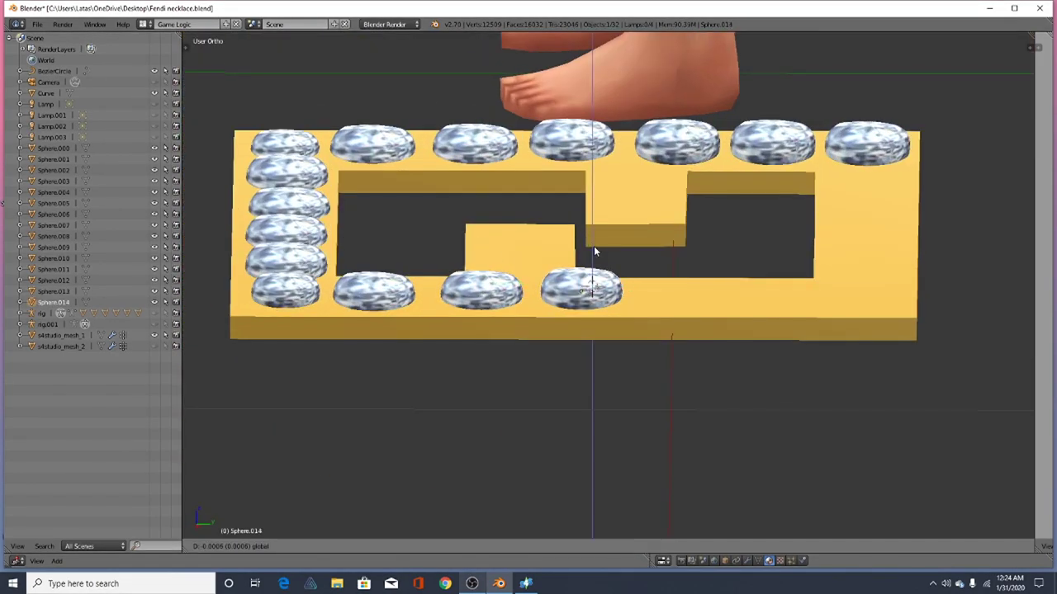
left_click(593, 246)
Duplicate the third ball along the long edge to add a fourth
scroll(594, 246, "down", 3)
middle_click_drag(593, 246, 590, 353)
scroll(589, 354, "up", 1)
key("shift+d")
left_click(682, 308)
scroll(641, 240, "up", 3)
middle_click_drag(682, 308, 646, 289)
left_click(632, 250)
scroll(646, 288, "down", 3)
Duplicate the fourth ball as the fifth on the long edge, align it with the row, and save the file
key("shift+d")
left_click(819, 341)
middle_click_drag(819, 341, 693, 232)
left_click_drag(734, 229, 735, 230)
middle_click_drag(735, 230, 698, 371)
scroll(698, 371, "down", 4)
right_click(706, 334)
left_click_drag(694, 349, 694, 348)
left_click(37, 24)
left_click(70, 108)
Duplicate the fifth ball and place the copy in the corner at the far end of the long edge
middle_click_drag(768, 346, 816, 279)
scroll(815, 284, "up", 8)
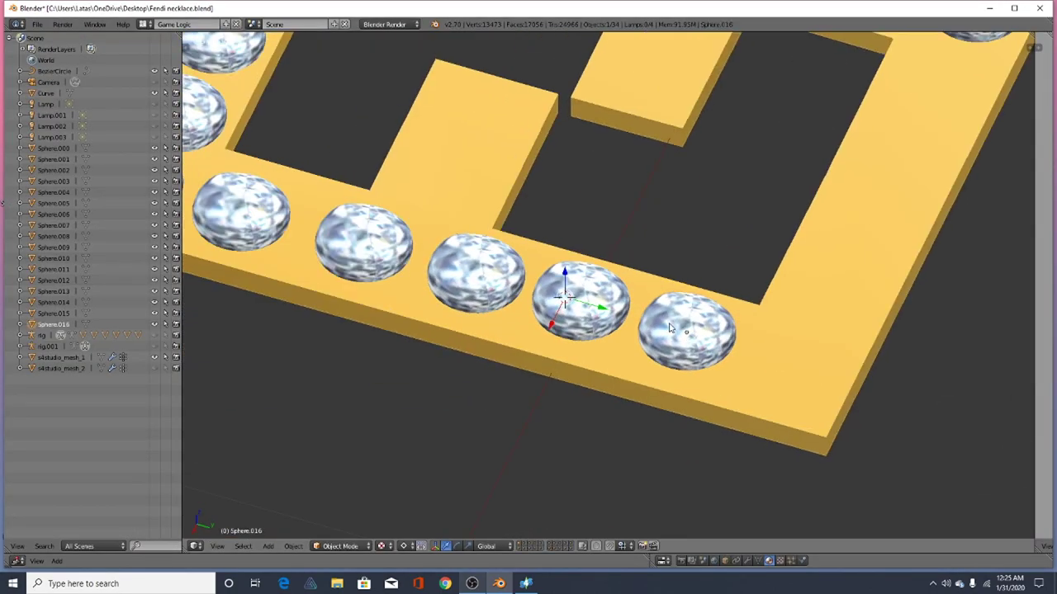
left_click(796, 379)
middle_click_drag(796, 379, 795, 349)
scroll(796, 349, "down", 2)
left_click(761, 300)
middle_click_drag(760, 301, 770, 360)
scroll(771, 360, "up", 2)
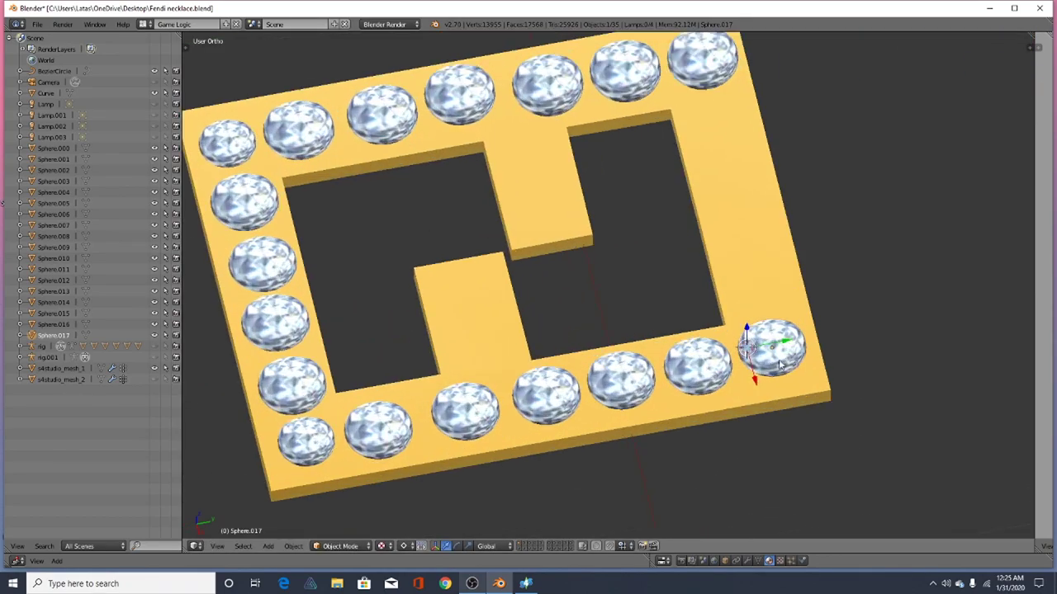
Duplicate the corner ball to start the row along the remaining short edge with two more balls
key("shift+d")
left_click(789, 229)
scroll(788, 230, "down", 1)
middle_click_drag(789, 229, 685, 170)
left_click_drag(810, 266, 809, 281)
middle_click_drag(810, 281, 797, 397)
left_click(822, 242)
right_click(797, 406)
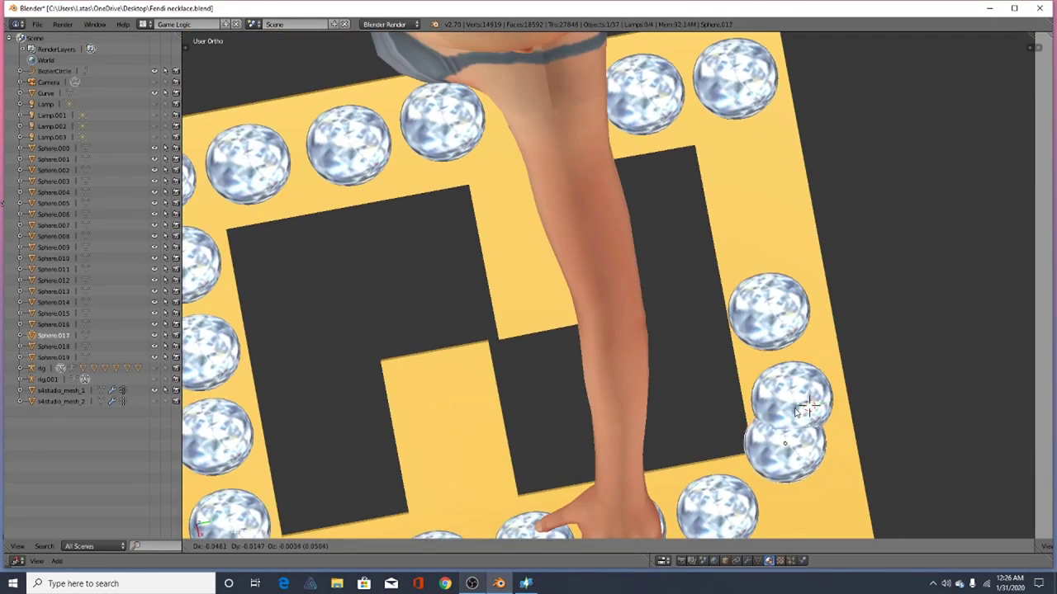
Adjust the spacing of the corner ball and the two new balls along the remaining short edge
middle_click_drag(770, 295, 738, 184, "shift")
left_click(766, 384)
right_click(767, 382)
left_click_drag(799, 378, 802, 377)
key("ctrl+z")
left_click_drag(753, 193, 760, 191)
left_click(768, 293)
right_click(768, 293)
left_click_drag(799, 288, 806, 287)
Add two more ball copies to fill the short edge's row up to the opposite corner ball
scroll(677, 314, "down", 4)
middle_click_drag(677, 322, 256, 186)
scroll(685, 297, "up", 5)
middle_click_drag(685, 297, 870, 357)
left_click(723, 283)
right_click(723, 283)
scroll(685, 294, "up", 3)
key("Tab")
key("Tab")
middle_click_drag(708, 310, 553, 322, "shift")
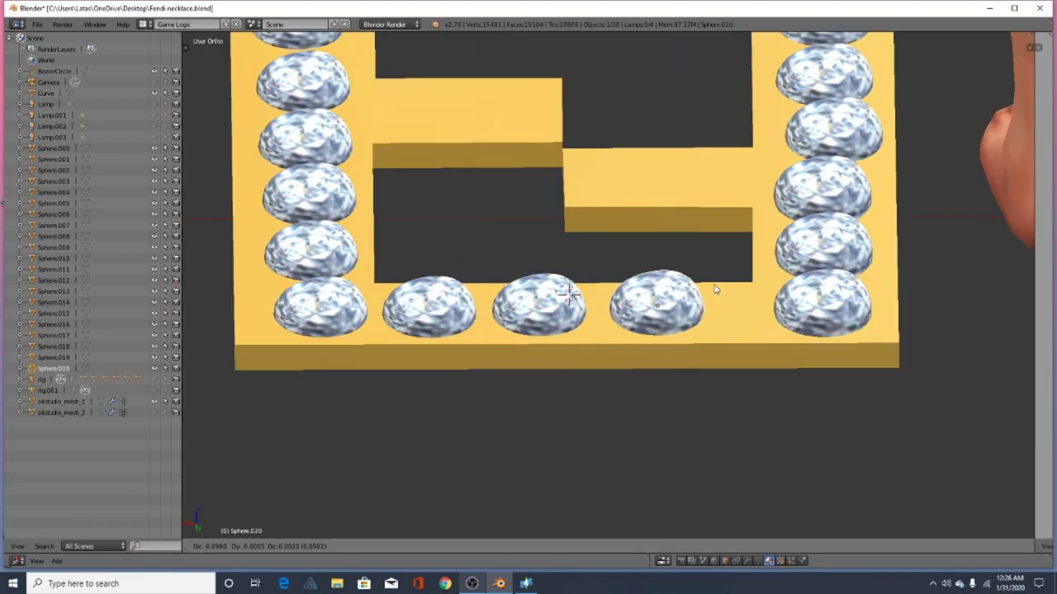
left_click(707, 291)
key("shift+d")
left_click(792, 292)
Shift the short edge's balls along the X axis to even out their spacing
right_click(548, 311)
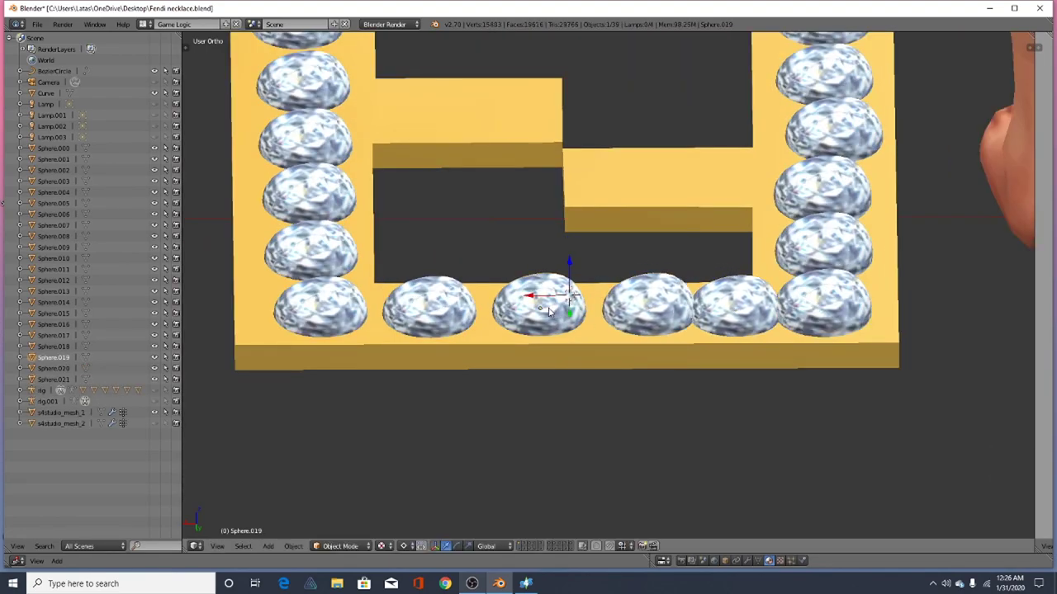
right_click(636, 323)
key("g")
key("x")
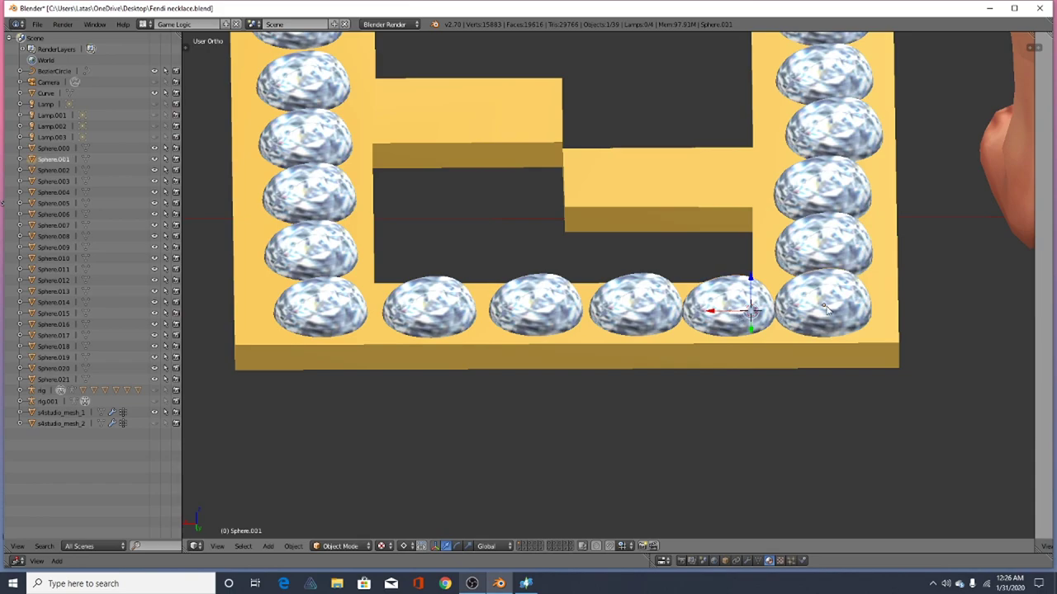
middle_click_drag(826, 310, 834, 336)
key("g")
key("x")
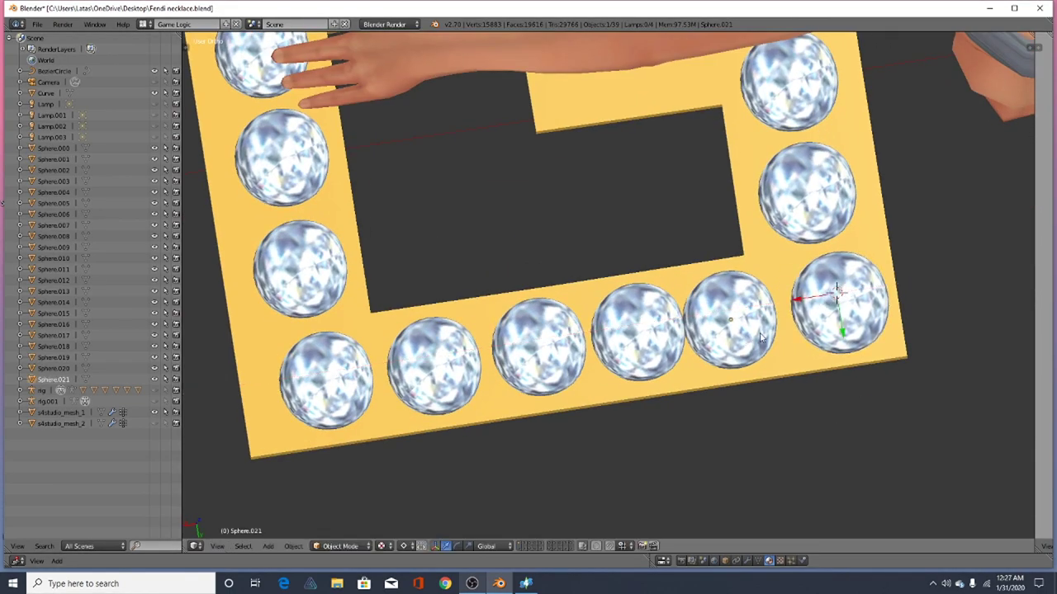
key("g")
key("x")
Scale down the balls in both corners of the short edge, the second to about 0.83 of its size
key("s")
left_click(922, 417)
right_click(328, 381)
key("s")
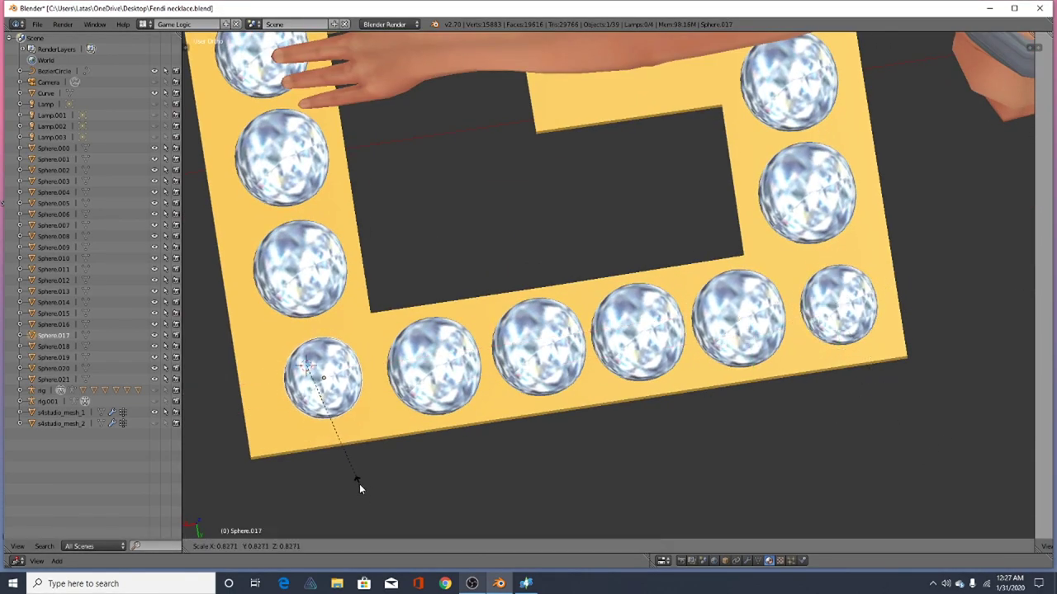
left_click(360, 484)
Shift the short edge's balls and the end corner ball along the Y axis into line with their row
scroll(486, 446, "down", 9)
key("a")
middle_click_drag(561, 388, 727, 425)
scroll(850, 292, "up", 7)
middle_click_drag(727, 424, 693, 442)
left_click(899, 326)
right_click(899, 327)
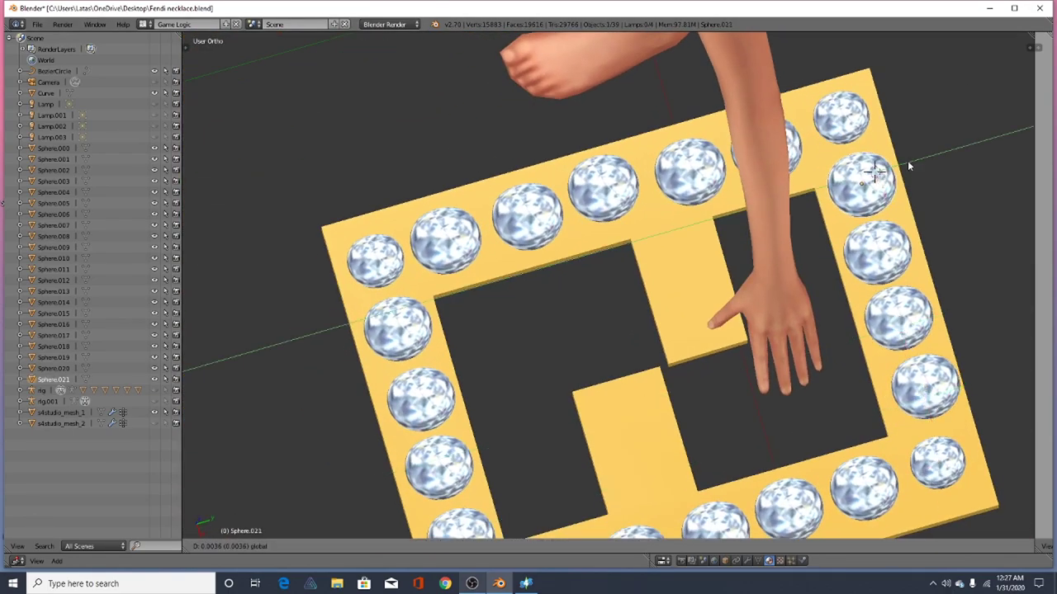
key("g")
key("y")
left_click(903, 326)
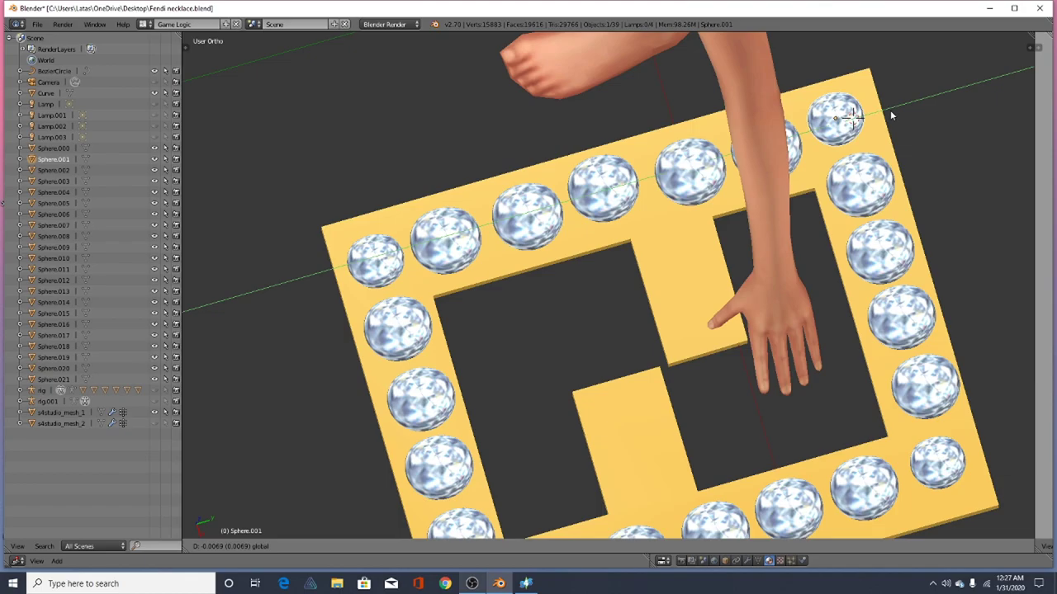
left_click(890, 113)
Duplicate the small corner ball and place the copy on one of the plate's inner bars
scroll(890, 113, "down", 1)
key("shift+d")
left_click(766, 216)
middle_click_drag(766, 215, 595, 182)
key("g")
left_click(707, 221)
middle_click_drag(743, 211, 661, 217)
scroll(718, 216, "up", 3)
Duplicate the inner bar's ball and position the second copy beside it on the same bar
key("shift+d")
left_click(788, 216)
scroll(751, 203, "up", 6)
left_click_drag(775, 167, 781, 180)
Place another small ball copy on the opposite inner bar and adjust its height along the Z axis
scroll(782, 180, "down", 6)
middle_click_drag(782, 180, 840, 261)
middle_click_drag(471, 217, 703, 225)
scroll(704, 224, "up", 2)
scroll(888, 260, "down", 5)
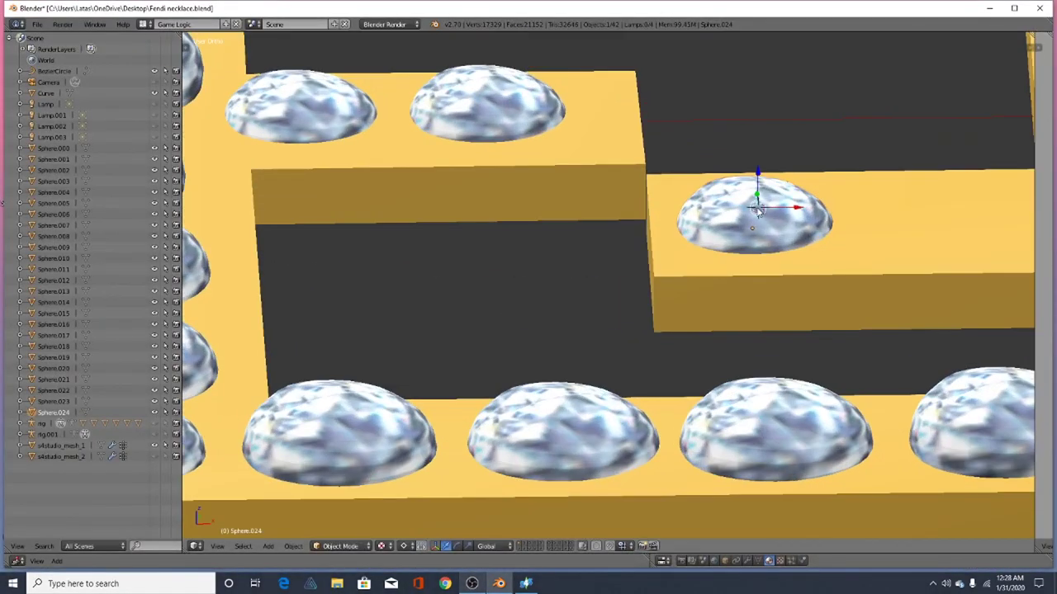
key("g")
key("z")
left_click_drag(749, 169, 750, 170)
Duplicate the ball on the opposite inner bar to add a second one beside it
middle_click_drag(749, 170, 743, 248)
scroll(743, 248, "down", 3)
key("shift+d")
left_click(711, 221)
scroll(711, 221, "up", 2)
middle_click_drag(708, 314, 689, 248)
scroll(600, 222, "down", 5)
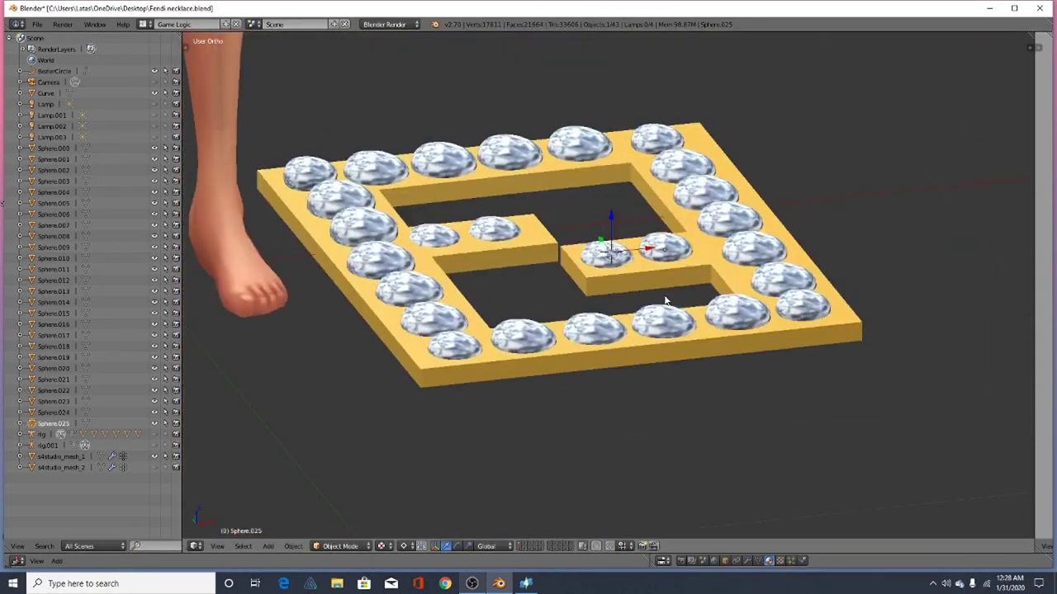
scroll(665, 301, "up", 2)
right_click(605, 261)
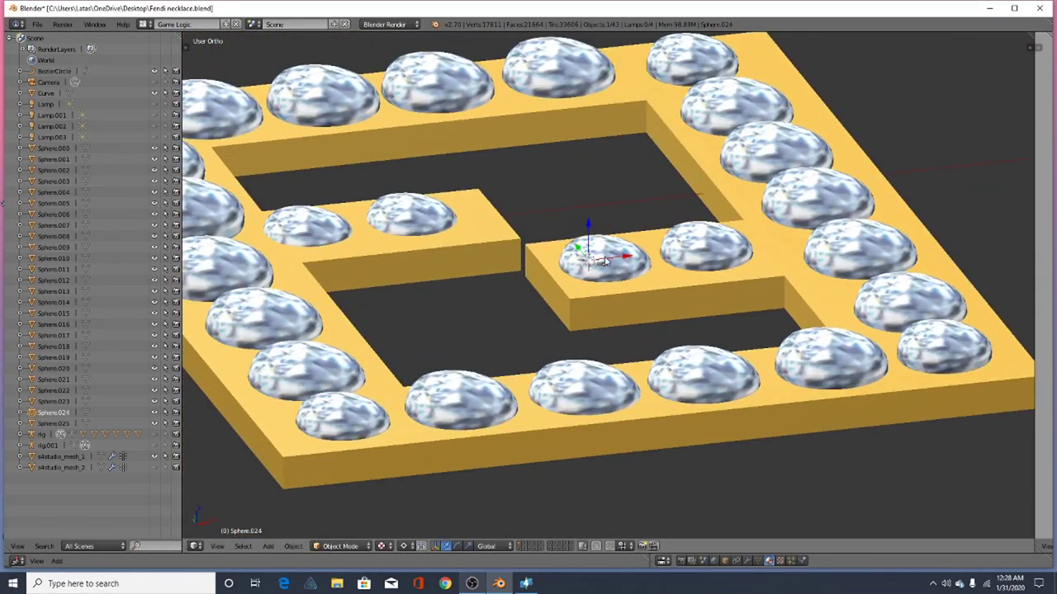
Nudge the gold plate and the larger ball beside the corner along the Y axis to straighten the short row
scroll(660, 281, "down", 4)
middle_click_drag(606, 400, 601, 483)
scroll(601, 483, "down", 2)
scroll(652, 199, "up", 4)
right_click(642, 198)
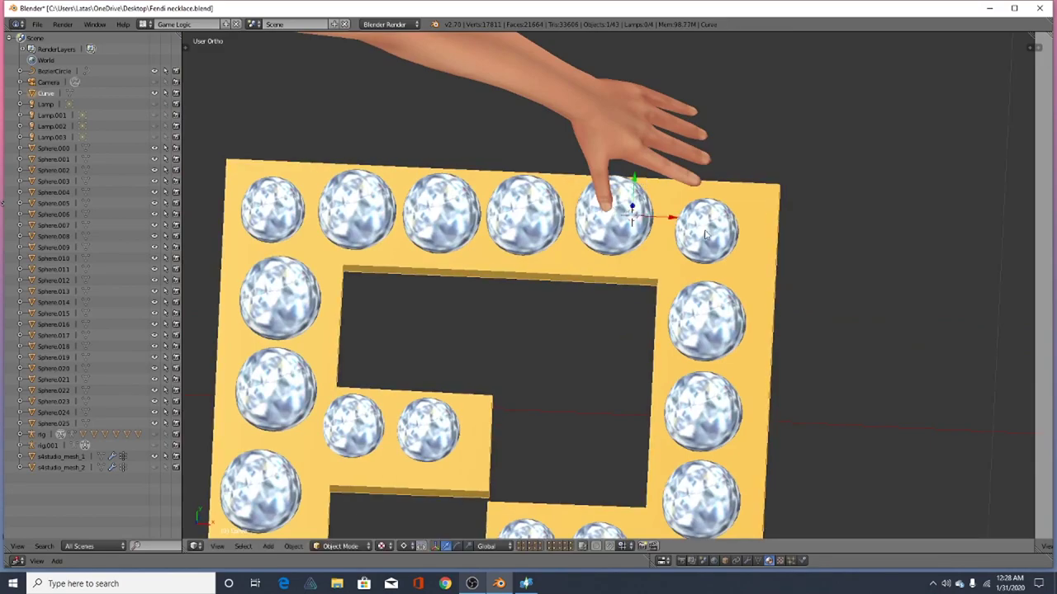
left_click_drag(634, 179, 635, 189)
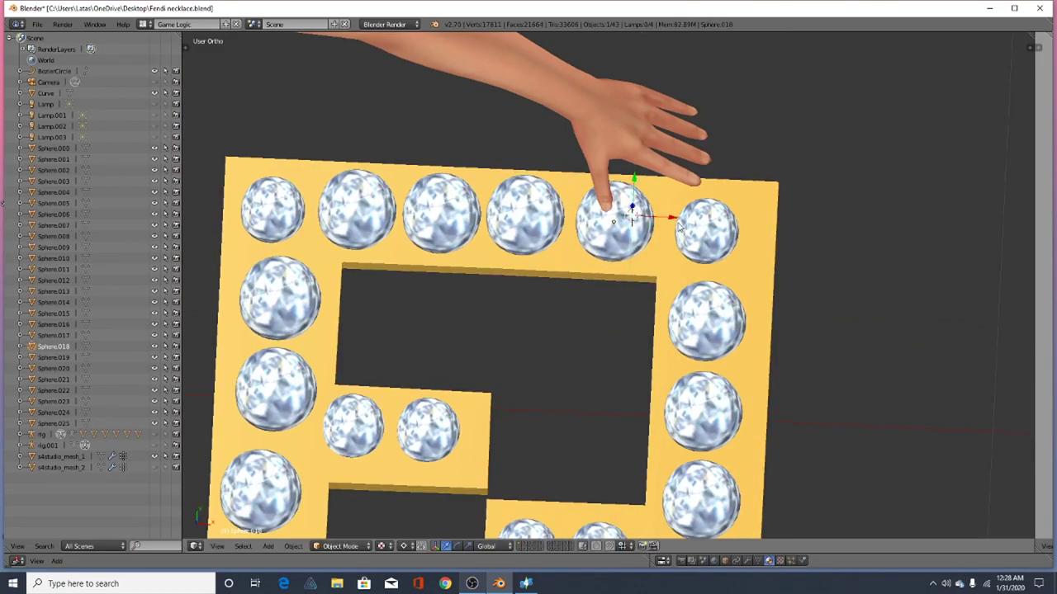
Save the pendant with its ball rows over the existing Fendi necklace.blend file
scroll(633, 246, "down", 6)
mouse_move(751, 410)
middle_mouse_down()
mouse_move(794, 350)
mouse_move(763, 403)
middle_mouse_up()
scroll(624, 203, "up", 4)
right_click(587, 247)
scroll(587, 248, "down", 2)
left_click(37, 24)
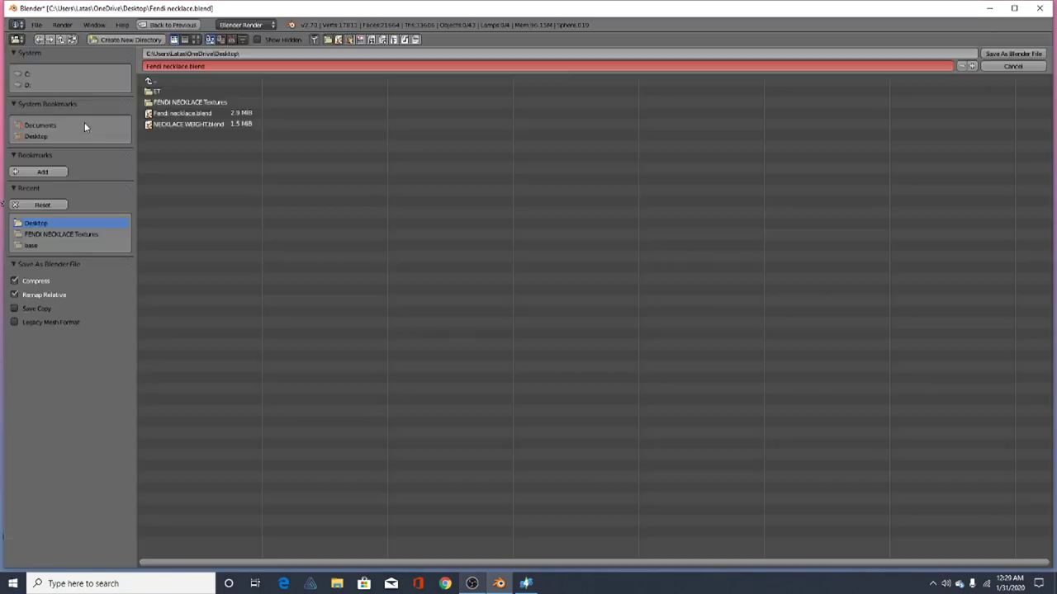
scroll(520, 359, "up", 1)
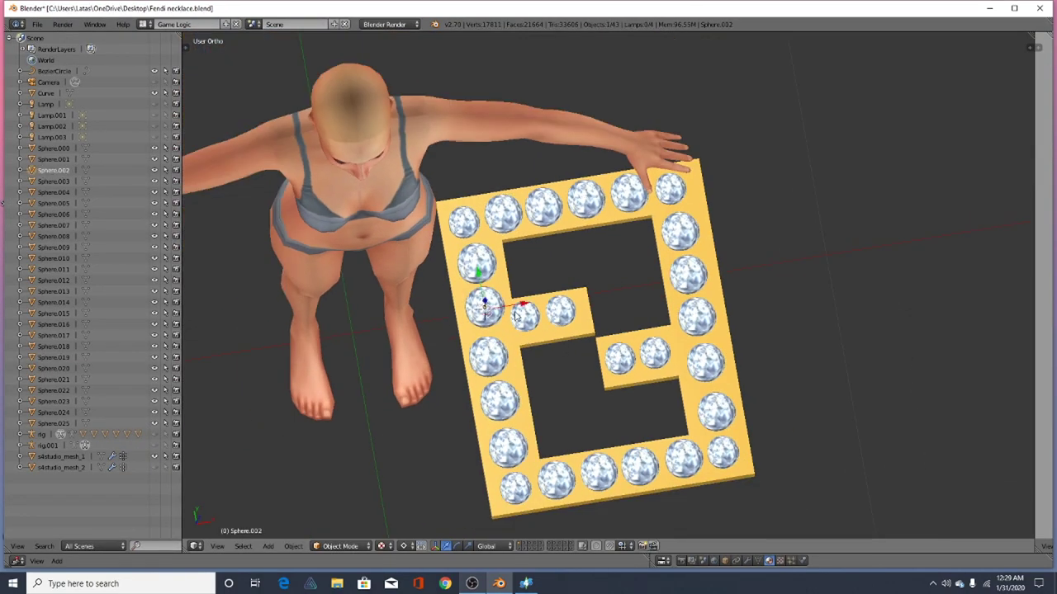
scroll(639, 401, "down", 2)
left_click(37, 24)
left_click(62, 120)
left_click(1023, 54)
Make one of the diamond balls active, box-select all the balls together with the gold plate, and join them into a single object
scroll(558, 387, "down", 5)
middle_click_drag(557, 386, 1031, 380)
scroll(743, 379, "up", 2)
scroll(462, 512, "up", 4)
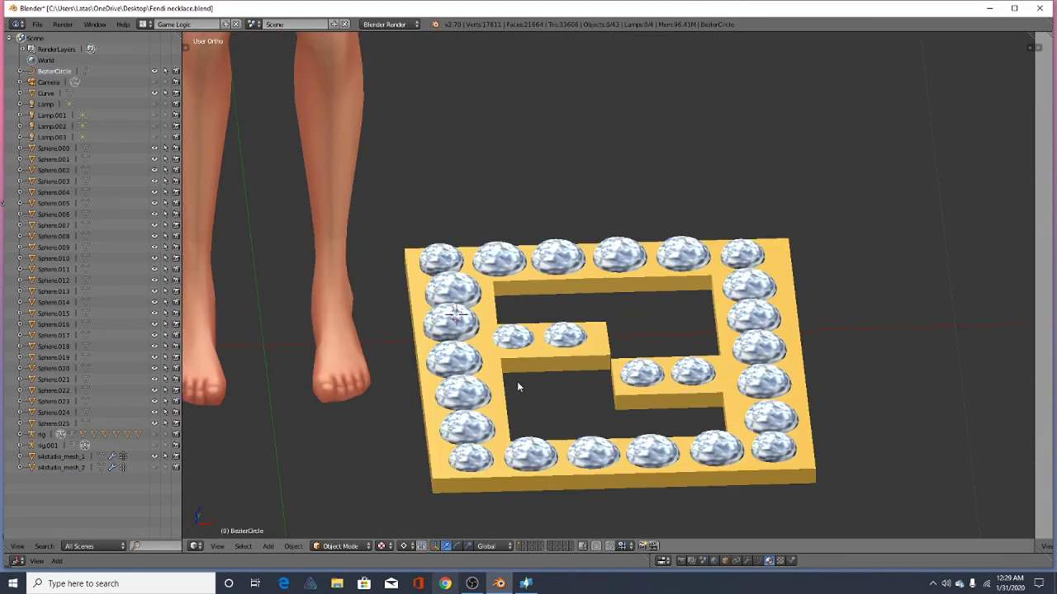
scroll(517, 381, "down", 2)
scroll(516, 381, "up", 2)
middle_click_drag(660, 255, 517, 336)
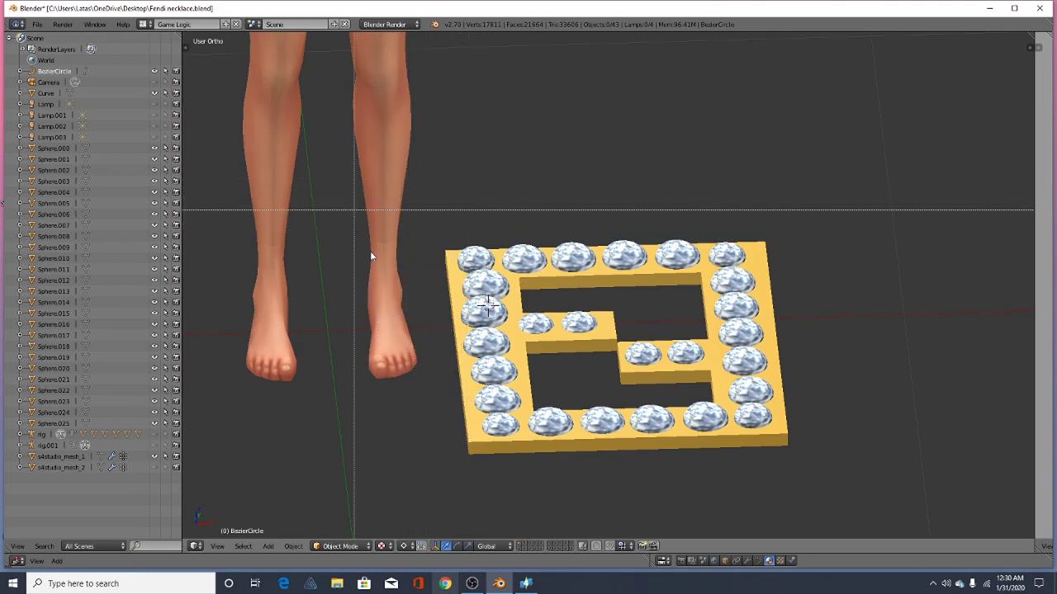
left_click_drag(386, 169, 1036, 540)
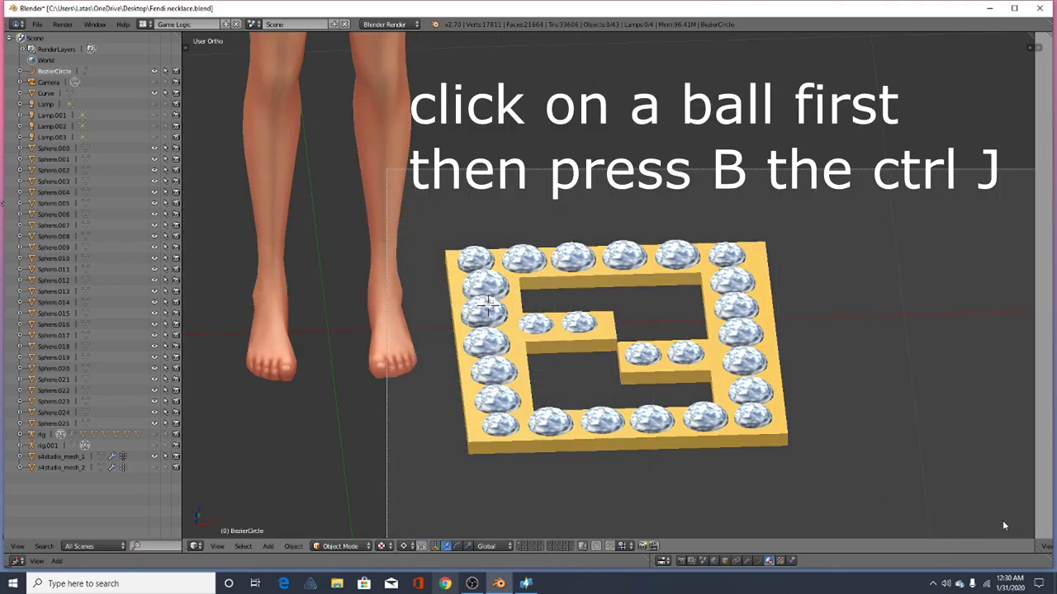
left_click_drag(893, 452, 893, 454)
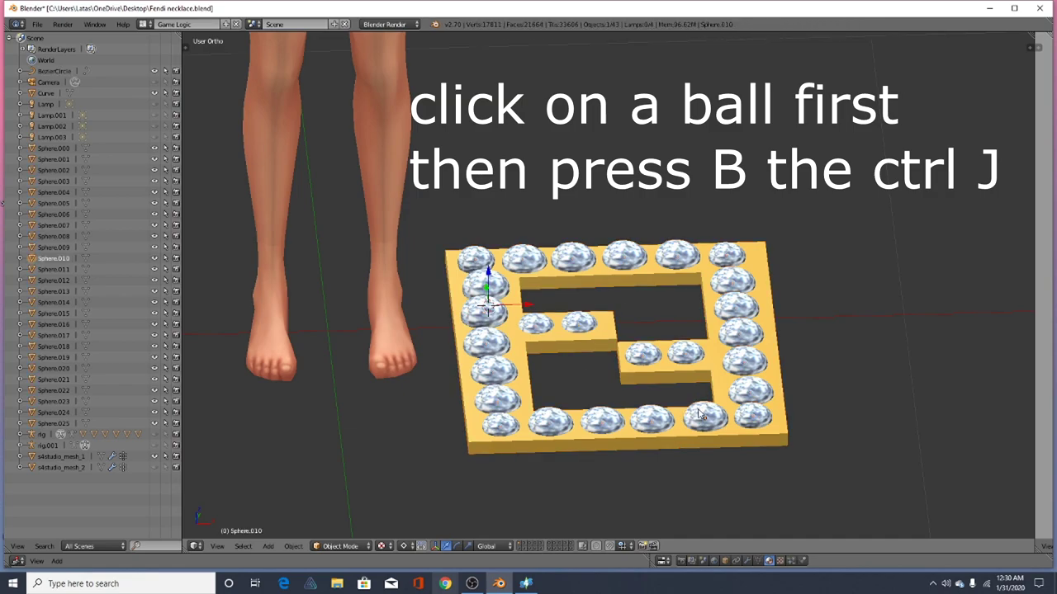
left_click_drag(372, 177, 1033, 538)
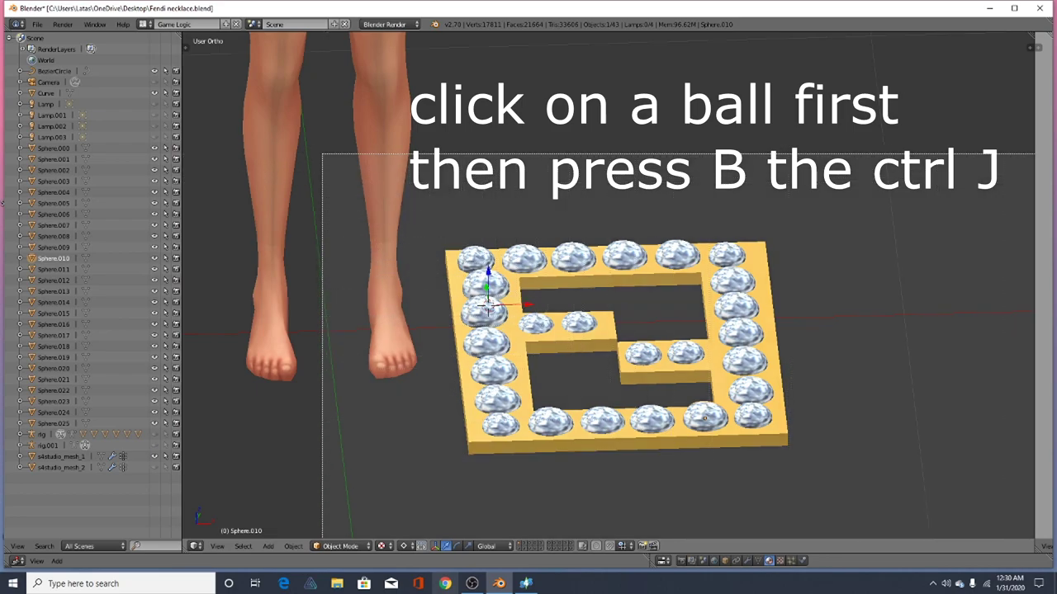
left_click_drag(888, 451, 887, 450)
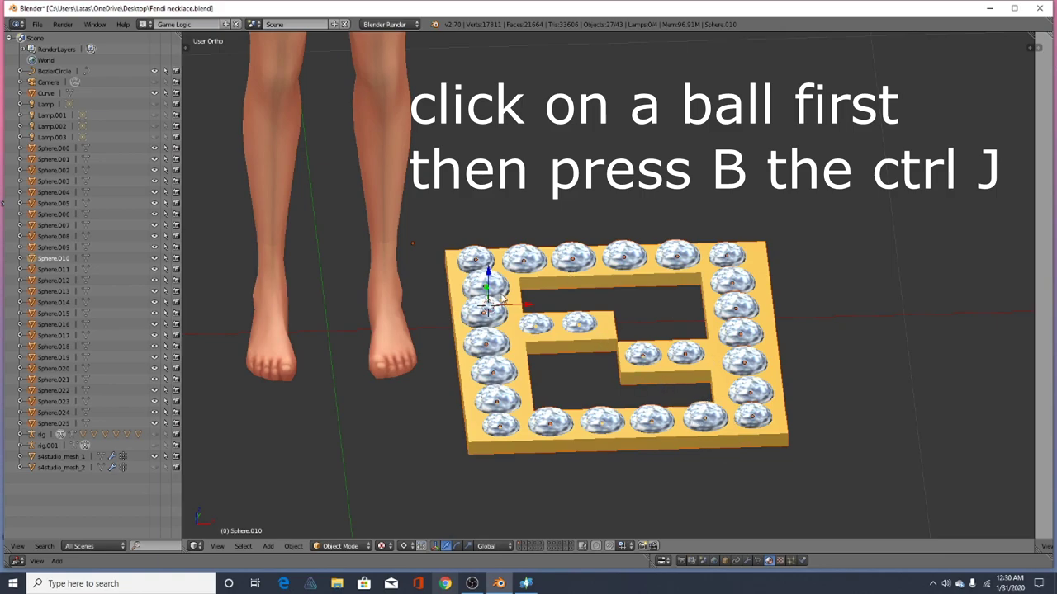
key("ctrl+j")
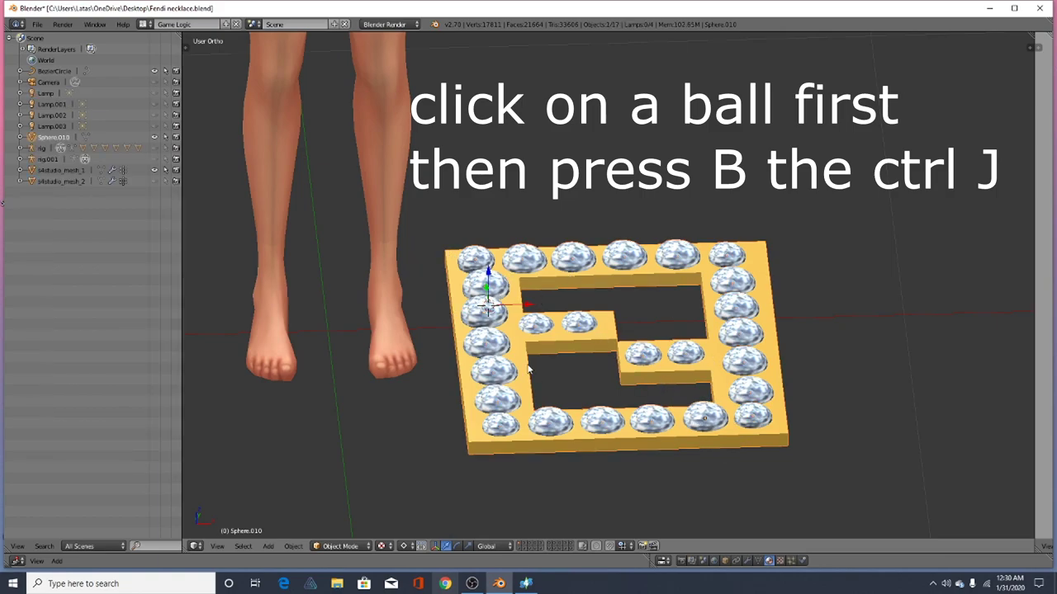
Toggle the joined pendant's visibility off and on to check that the balls and gold plate form a single object
middle_click_drag(450, 333, 1053, 356)
middle_click_drag(545, 198, 509, 451, "shift")
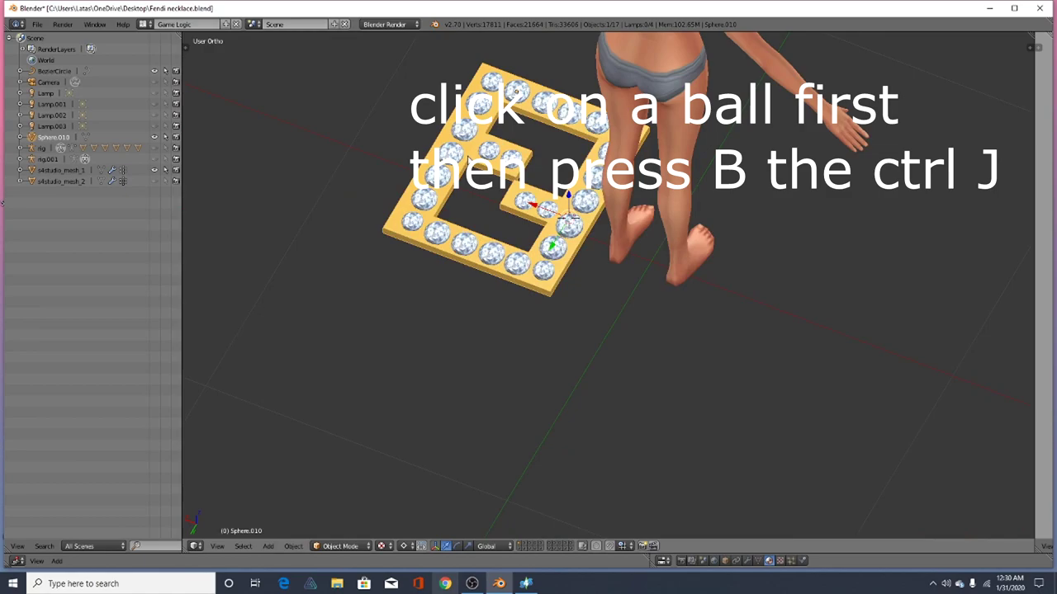
left_click(154, 136)
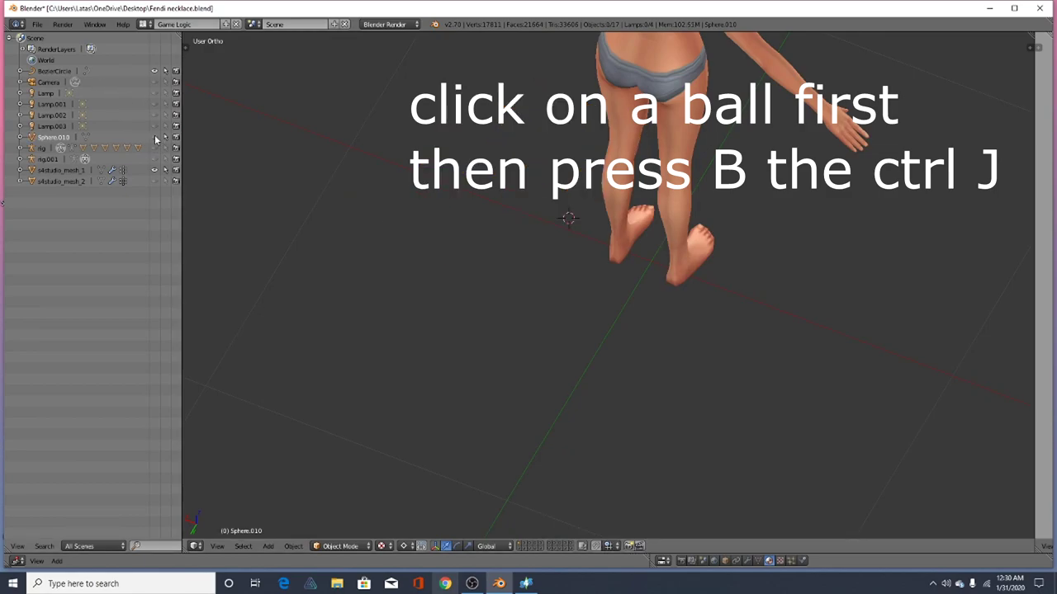
left_click(154, 136)
left_click(155, 136)
left_click(154, 136)
scroll(727, 223, "down", 2)
middle_click_drag(776, 239, 520, 116)
scroll(513, 109, "down", 2)
scroll(513, 107, "up", 5)
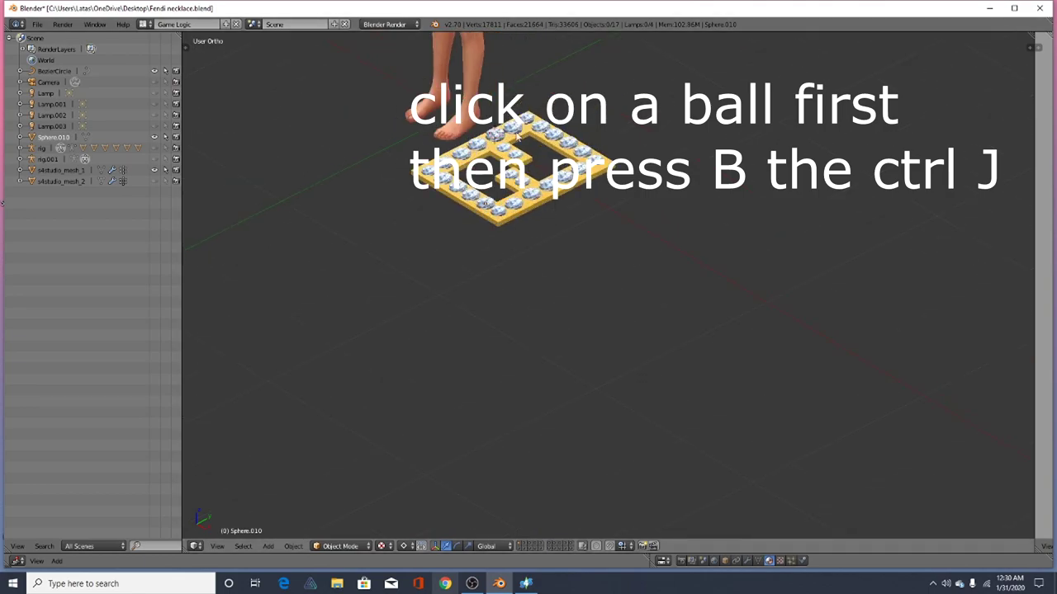
Select the joined pendant and raise it off the floor along the Z axis
right_click(569, 218)
scroll(569, 216, "down", 1)
middle_click_drag(566, 198, 426, 166)
scroll(546, 187, "up", 1)
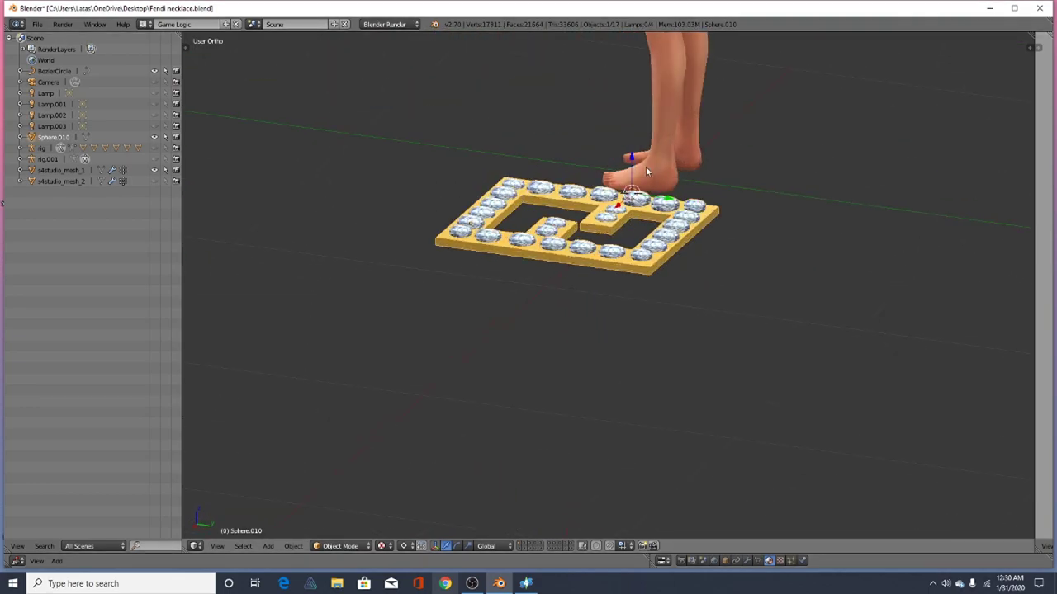
middle_click_drag(629, 164, 629, 515)
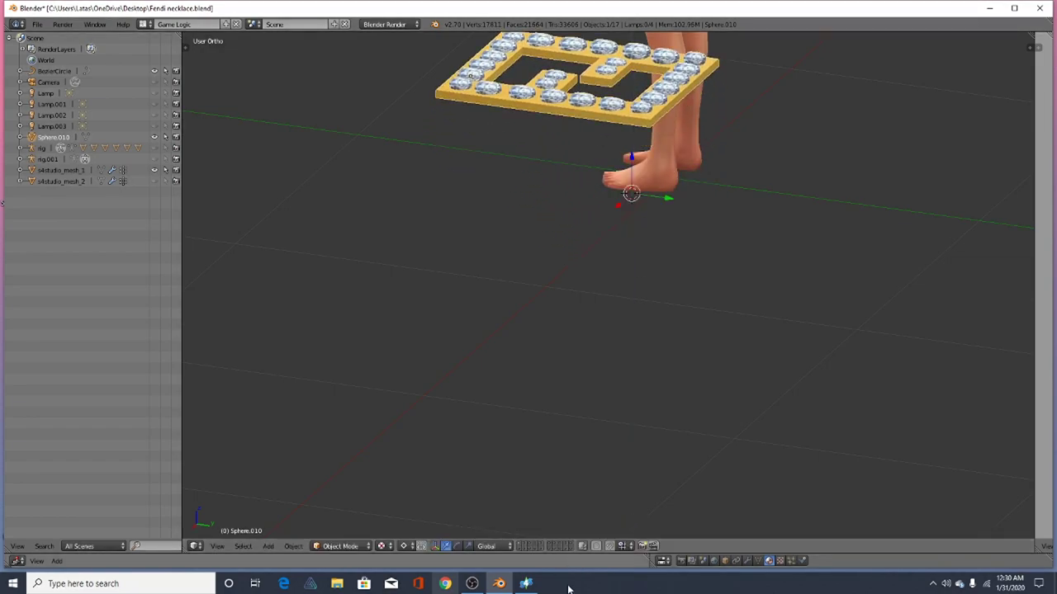
Select the chain curve around the figure's neck and set its bevel depth to 0.019
scroll(561, 465, "down", 2)
middle_click_drag(561, 465, 378, 141)
scroll(397, 135, "up", 7)
middle_click_drag(533, 259, 467, 229)
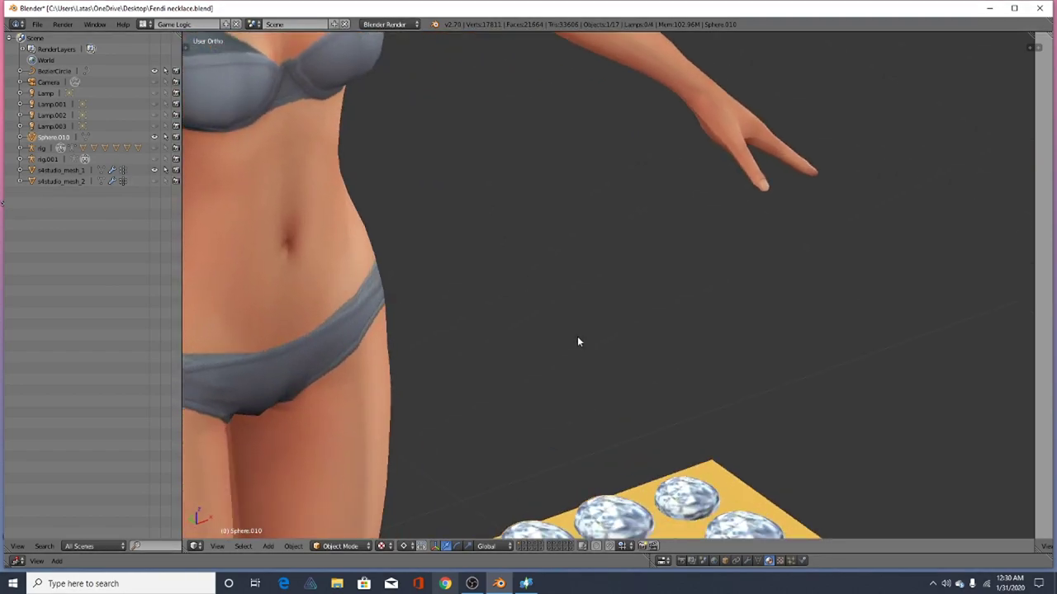
scroll(577, 336, "down", 4)
scroll(435, 162, "up", 5)
right_click(434, 220)
middle_click_drag(622, 337, 821, 554)
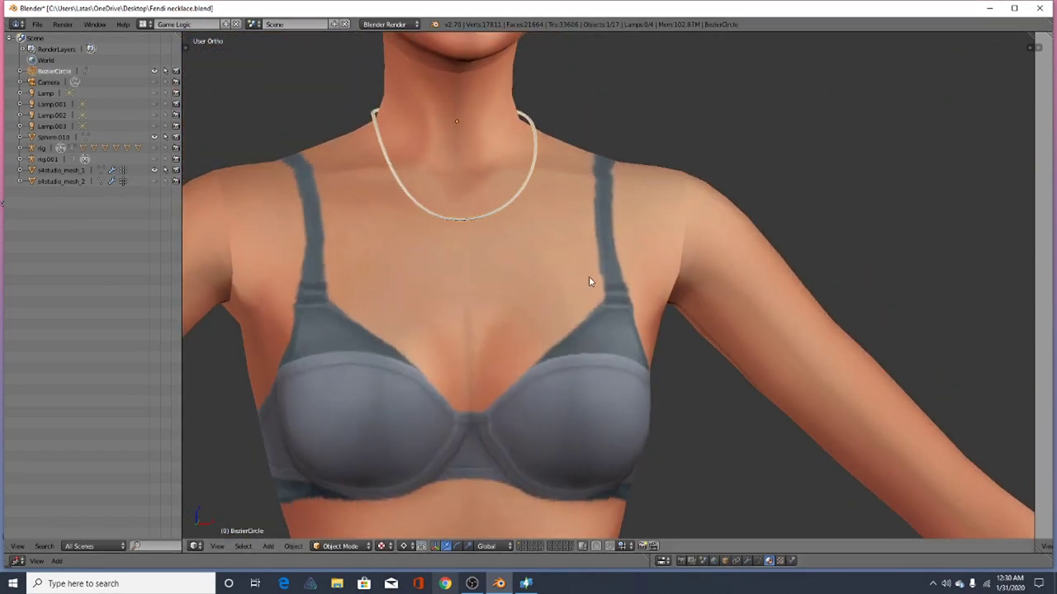
scroll(589, 281, "up", 2)
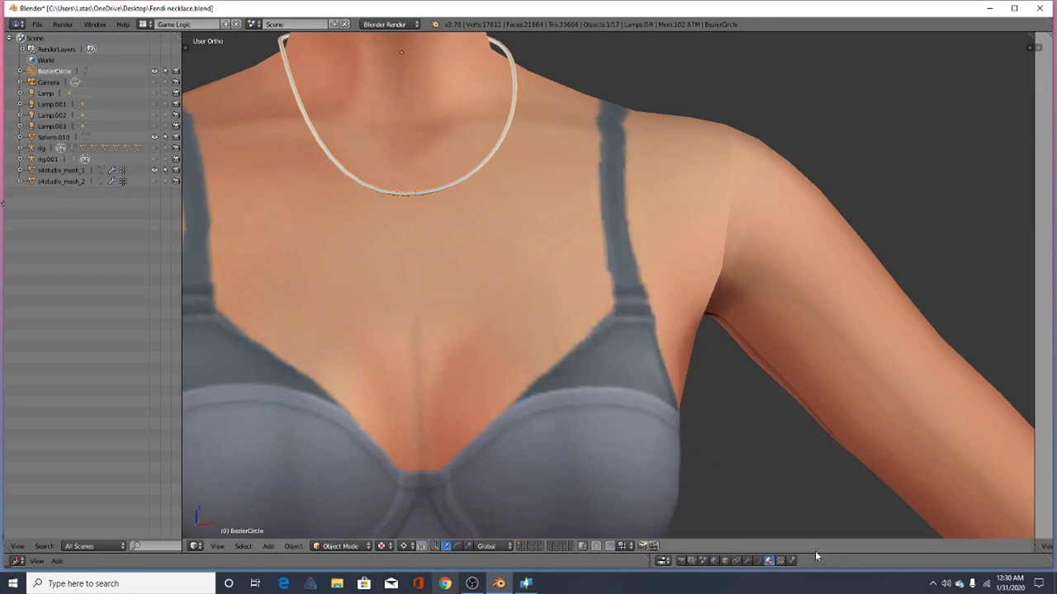
left_click_drag(821, 554, 841, 211)
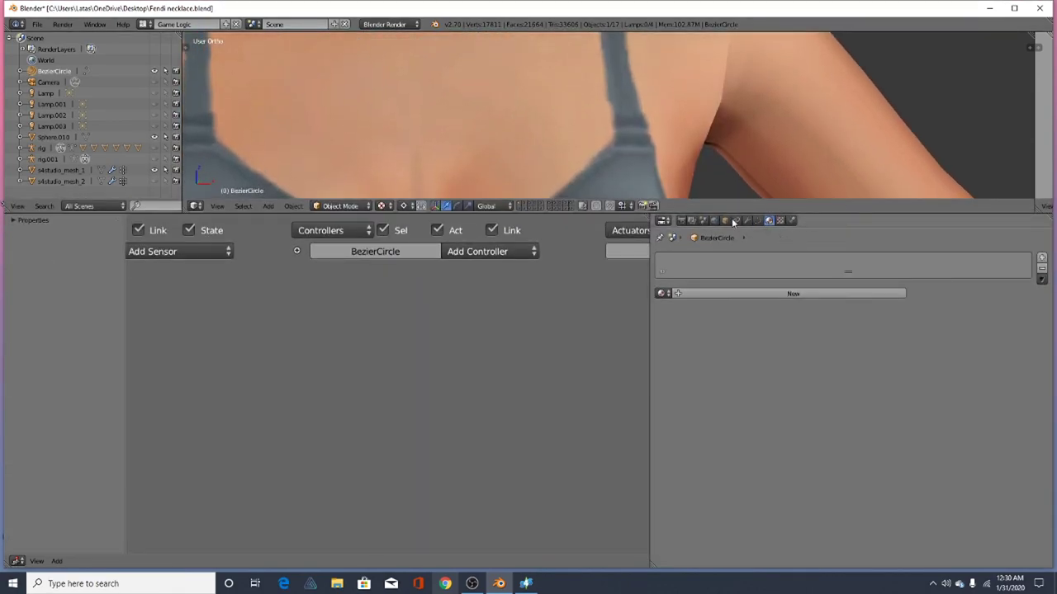
scroll(516, 183, "down", 3)
scroll(413, 50, "up", 3)
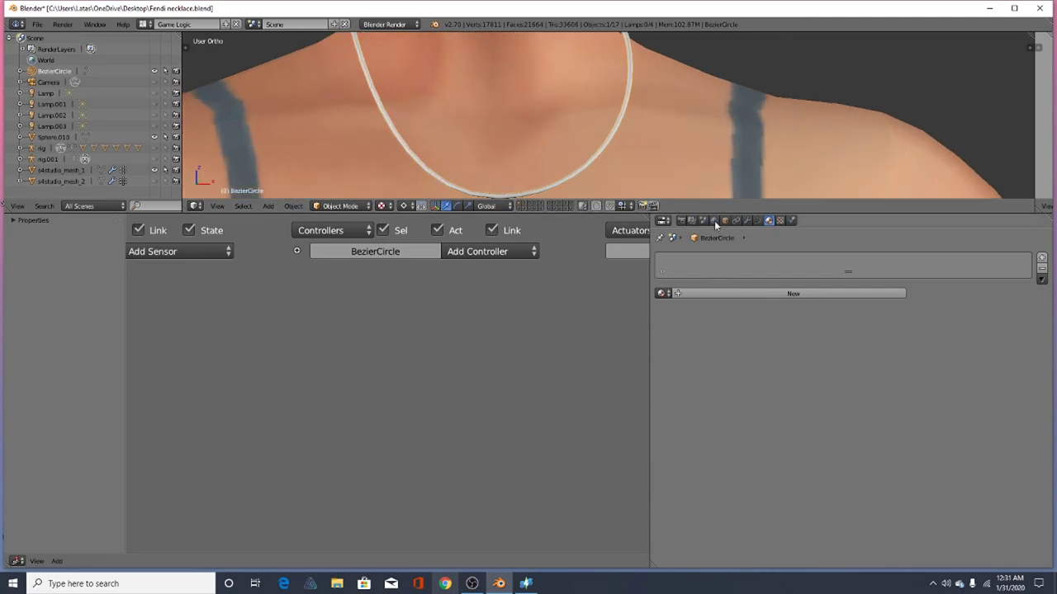
left_click(758, 220)
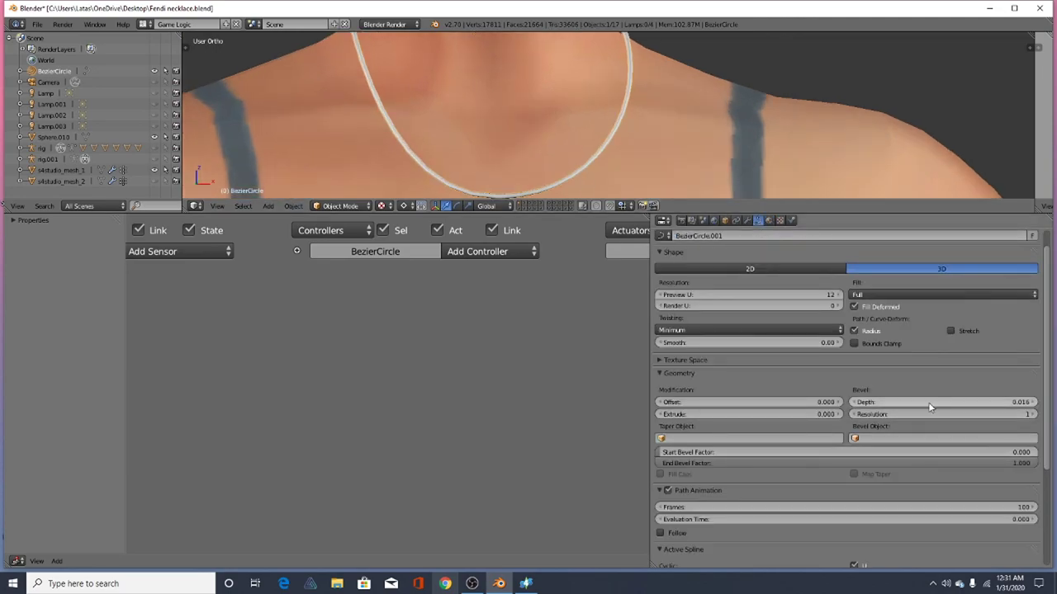
left_click_drag(1021, 403, 1028, 403)
Convert the neck chain from a curve into a mesh
scroll(639, 172, "down", 4)
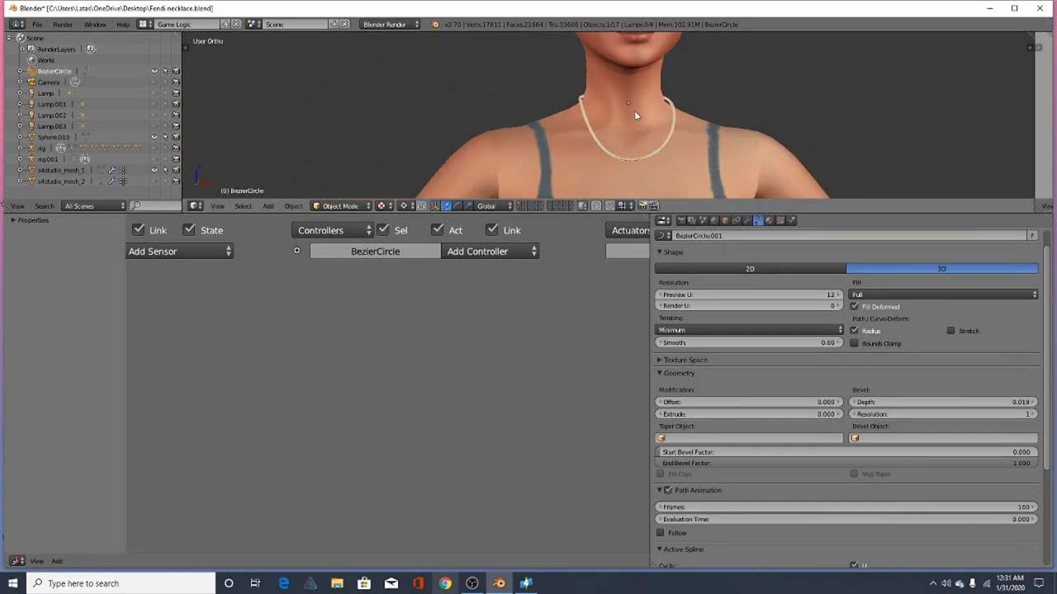
scroll(635, 116, "up", 6)
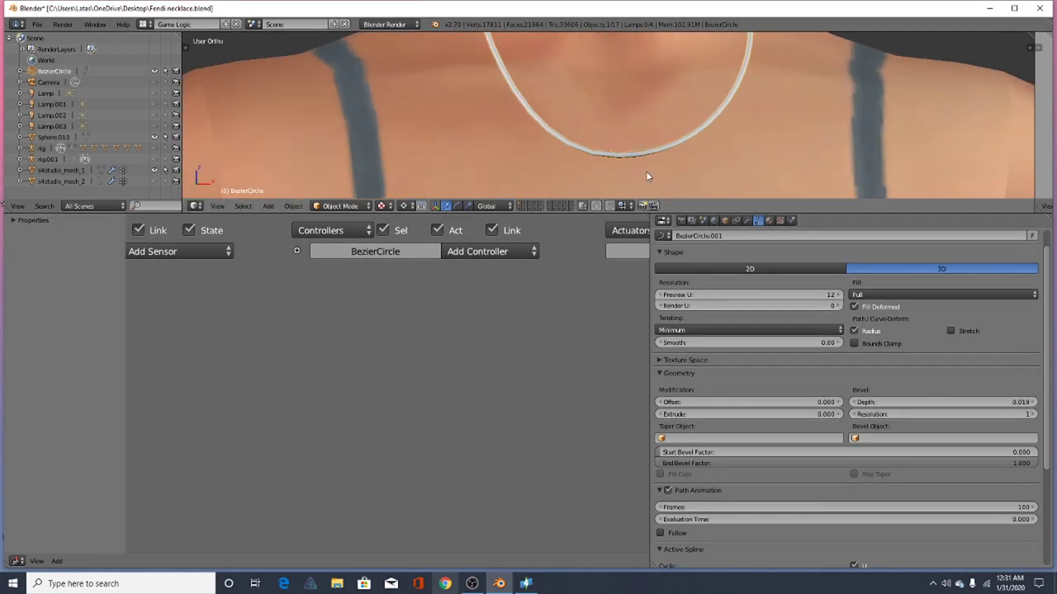
key("Tab")
scroll(647, 176, "up", 3)
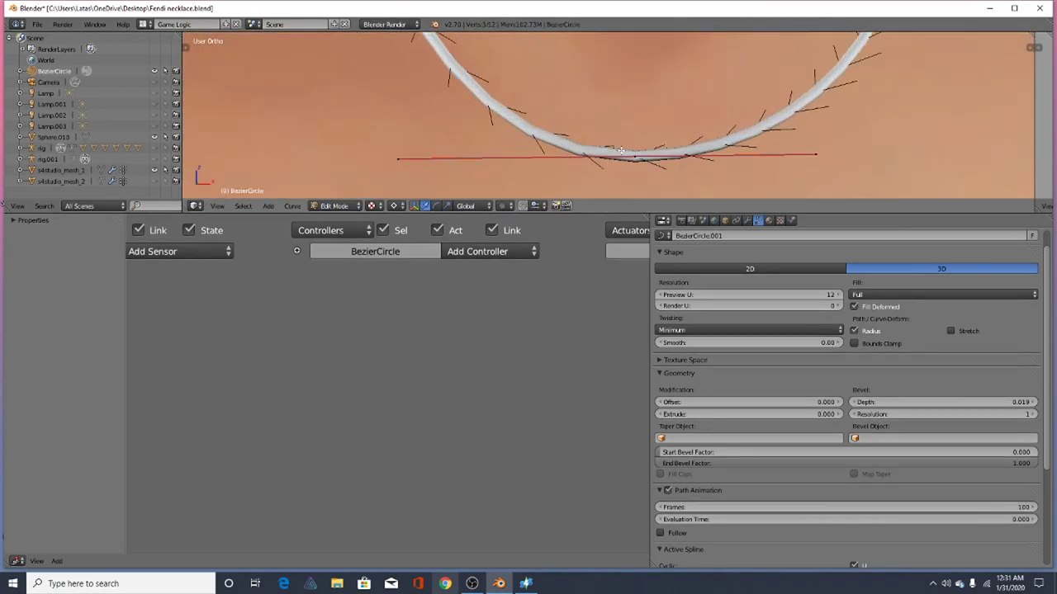
key("Tab")
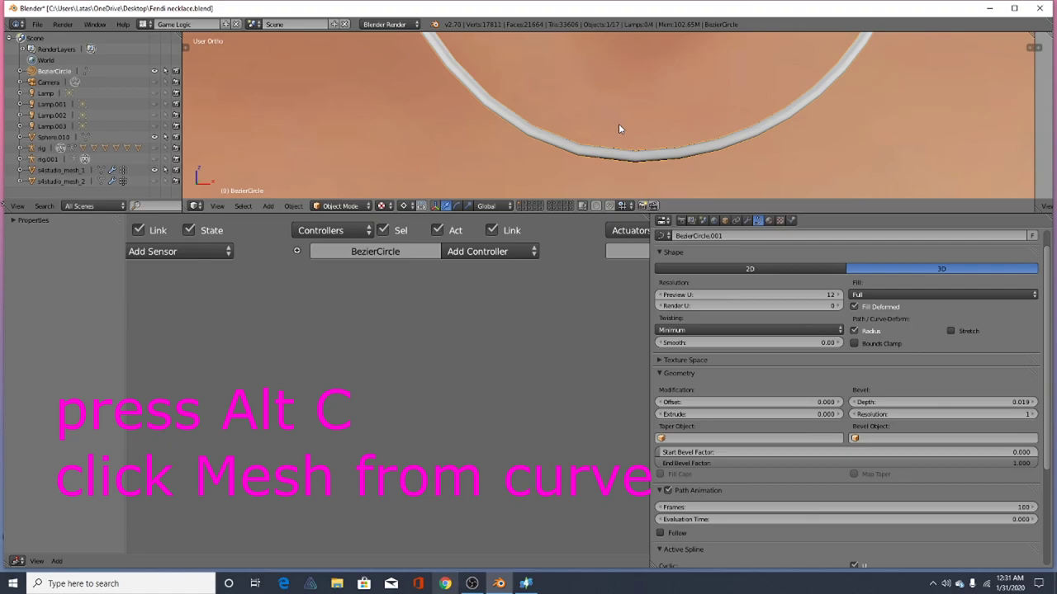
key("alt+c")
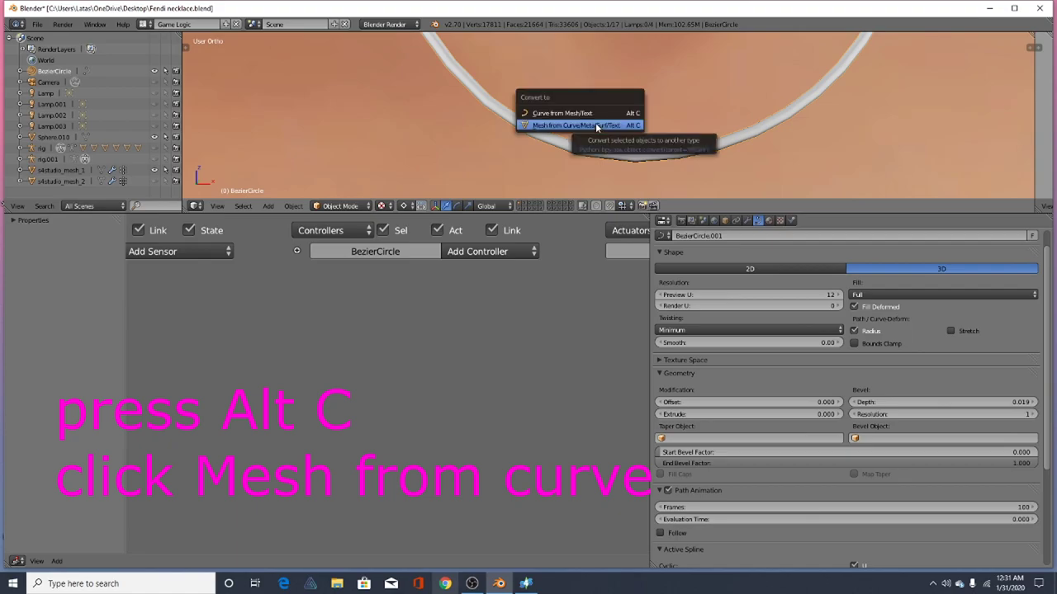
left_click(595, 126)
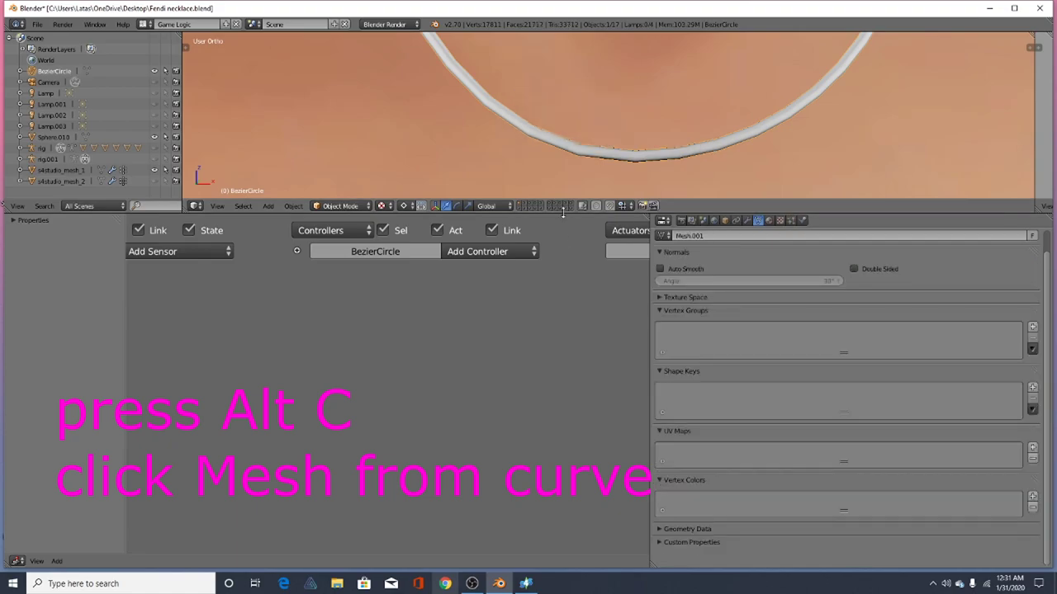
Select the lengthwise edge loop along the chain's lower side in Edit Mode and mark it as a seam
left_click_drag(562, 213, 562, 512)
scroll(551, 306, "down", 2)
scroll(556, 297, "up", 3)
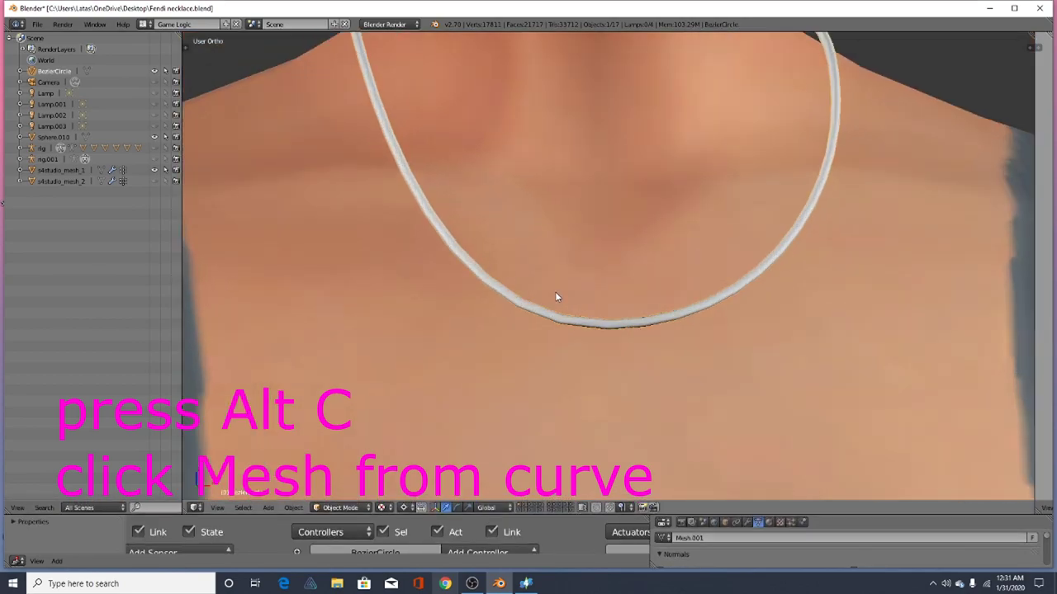
key("Tab")
scroll(555, 285, "up", 2)
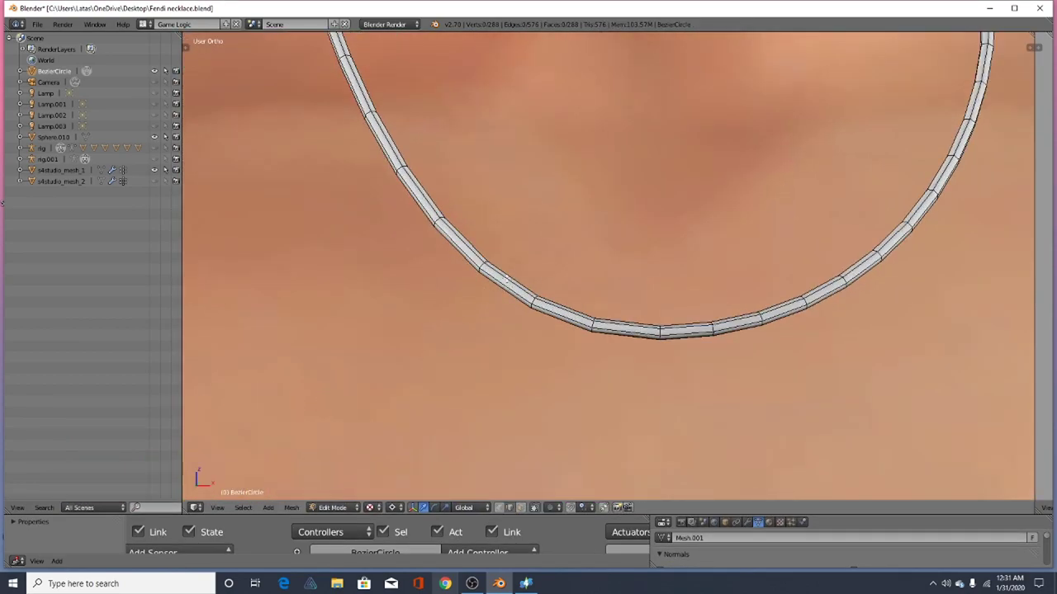
scroll(505, 281, "up", 3)
scroll(506, 303, "down", 2)
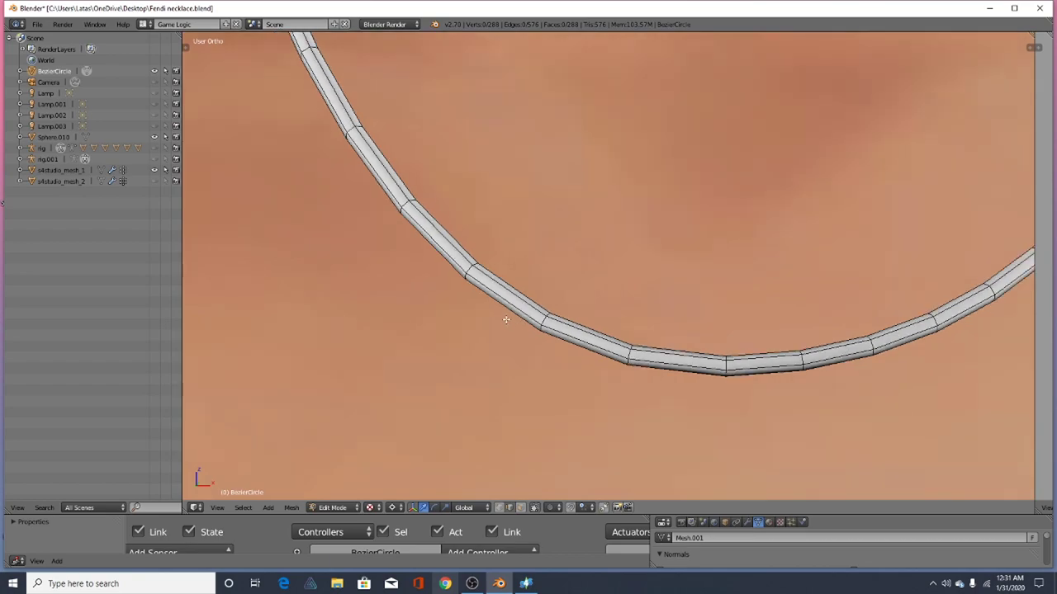
scroll(505, 301, "up", 2)
right_click(486, 295, "alt")
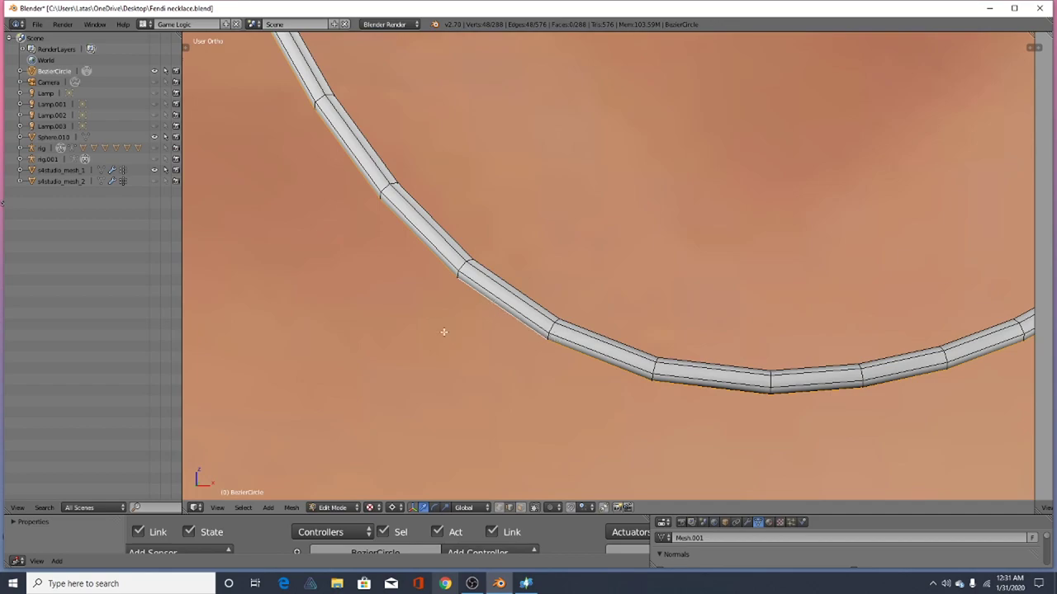
key("ctrl+e")
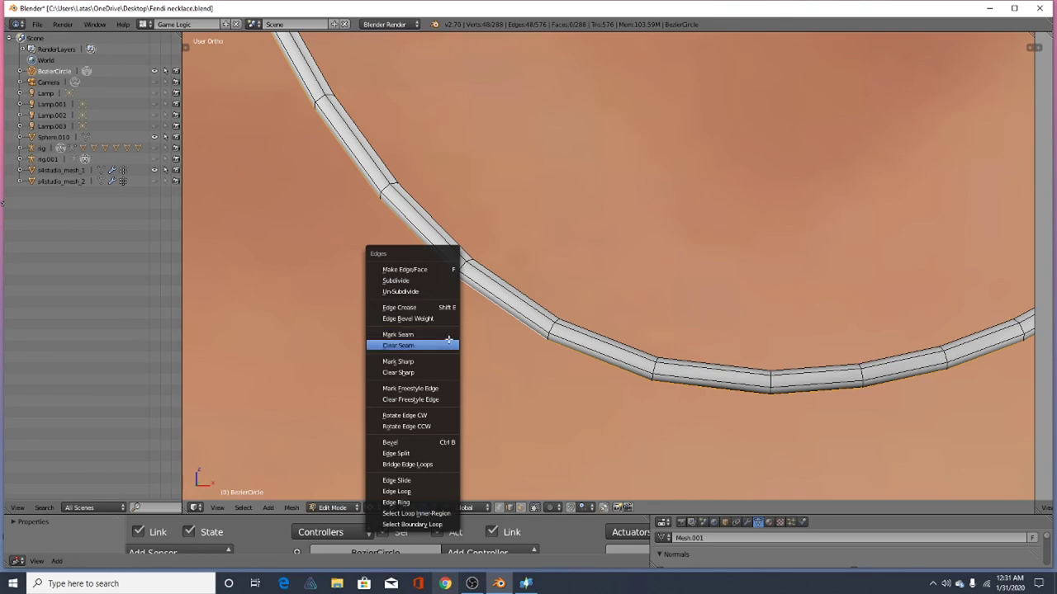
left_click(437, 335)
Switch the screen layout from Game Logic to UV Editing
scroll(441, 330, "down", 5)
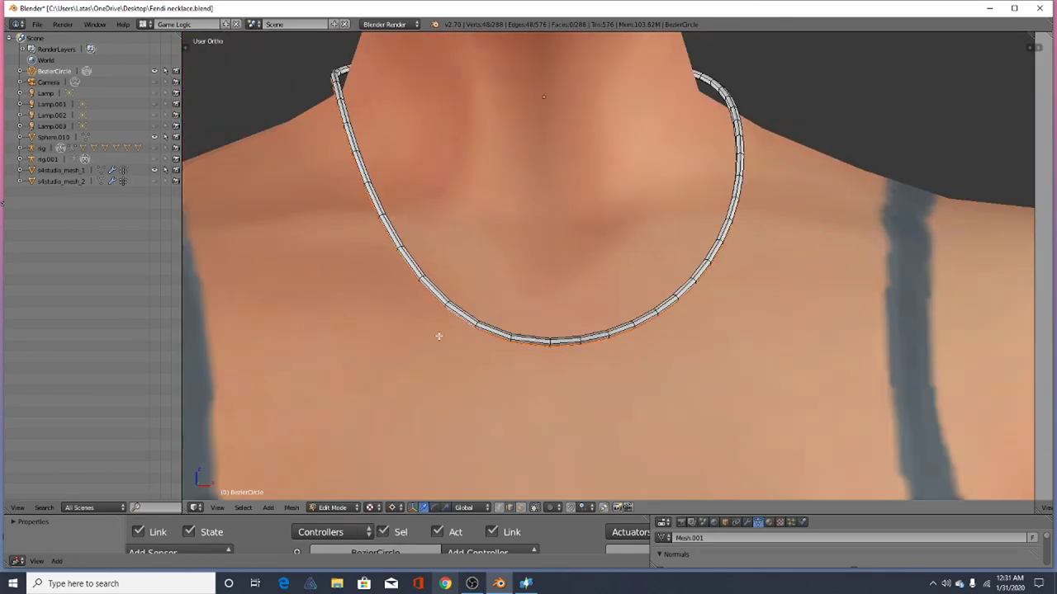
scroll(438, 336, "down", 4)
scroll(433, 307, "down", 4)
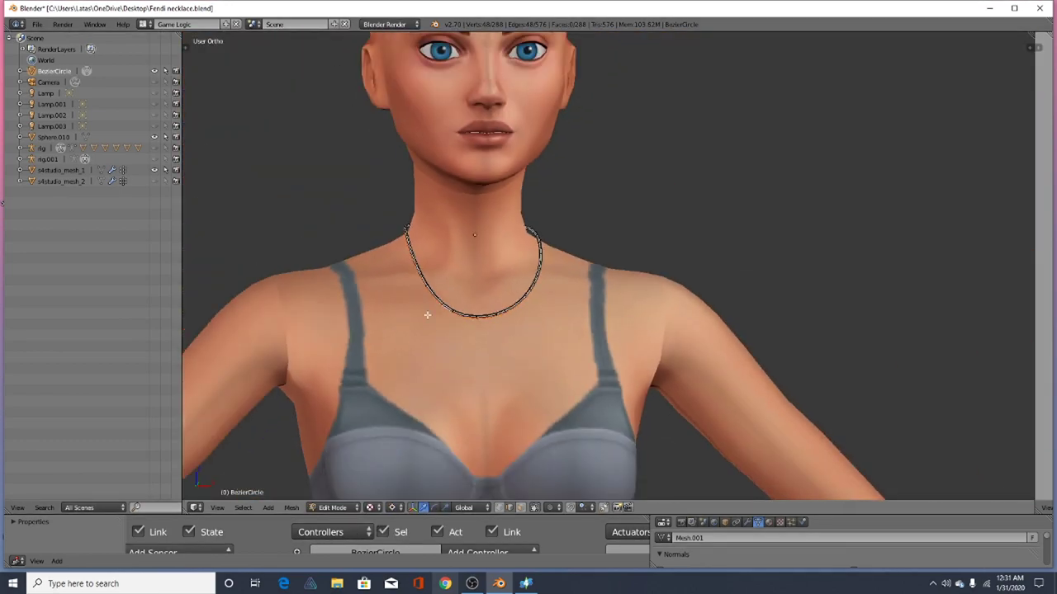
scroll(425, 313, "up", 4)
middle_click_drag(422, 314, 501, 331)
middle_click_drag(685, 364, 410, 288)
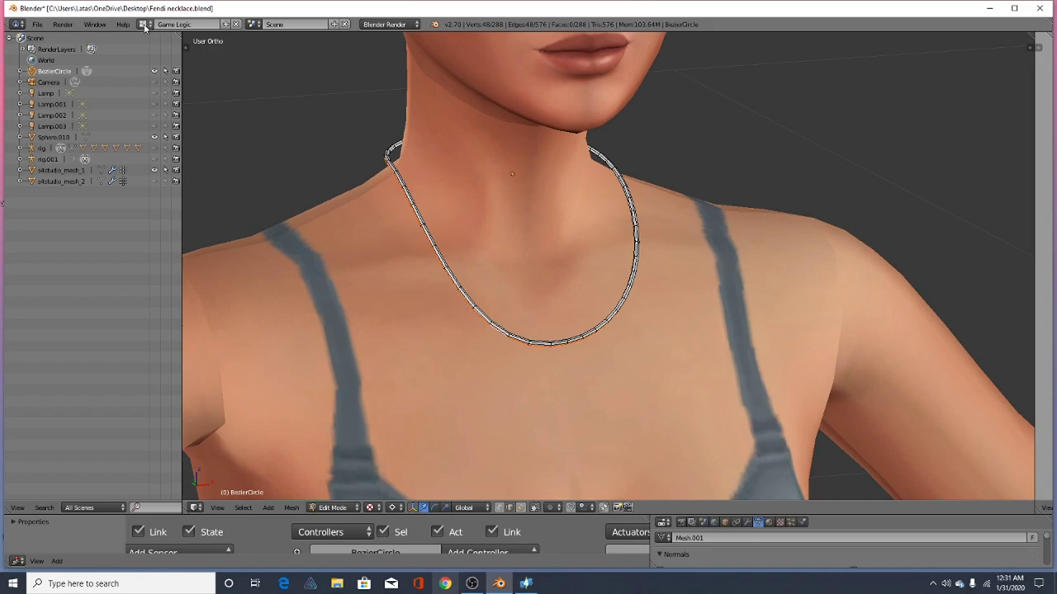
left_click(144, 26)
left_click(175, 130)
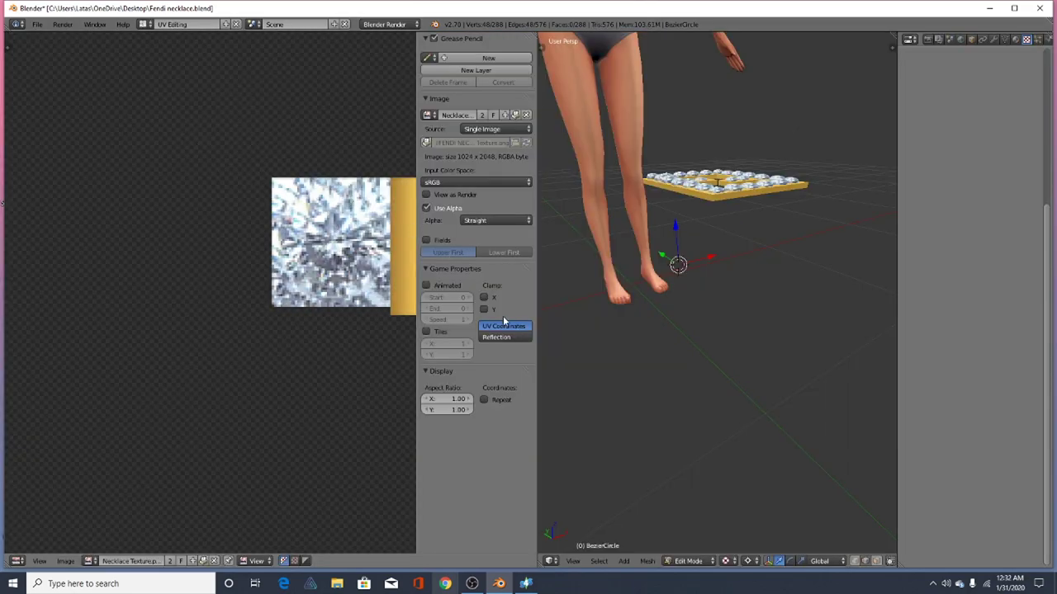
Select the whole neck chain mesh and unwrap it along its marked seam
scroll(715, 272, "down", 10)
scroll(700, 206, "up", 10)
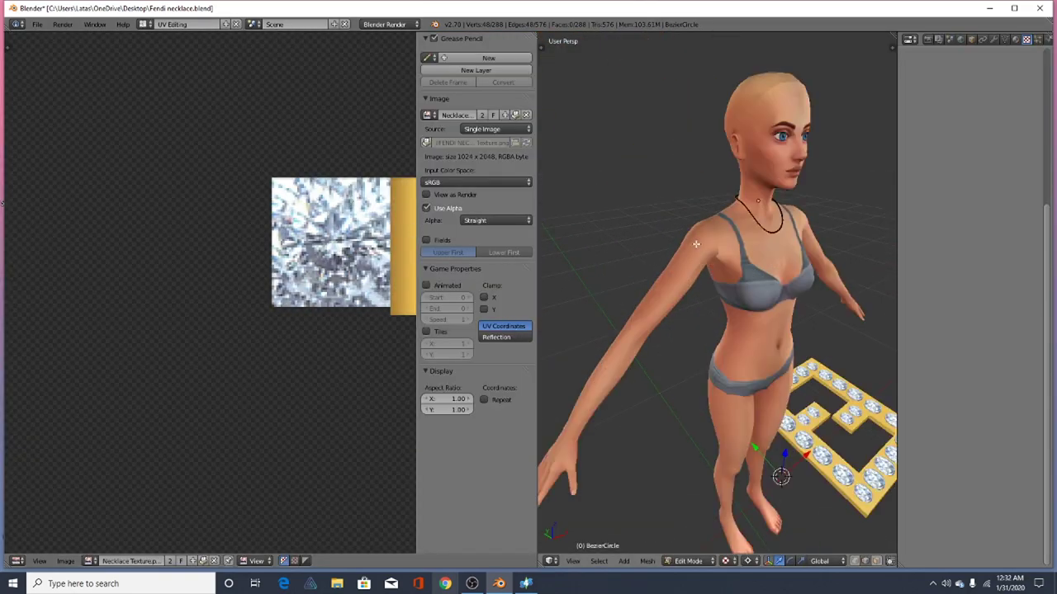
scroll(583, 259, "up", 5)
scroll(693, 236, "down", 5)
scroll(660, 270, "up", 6)
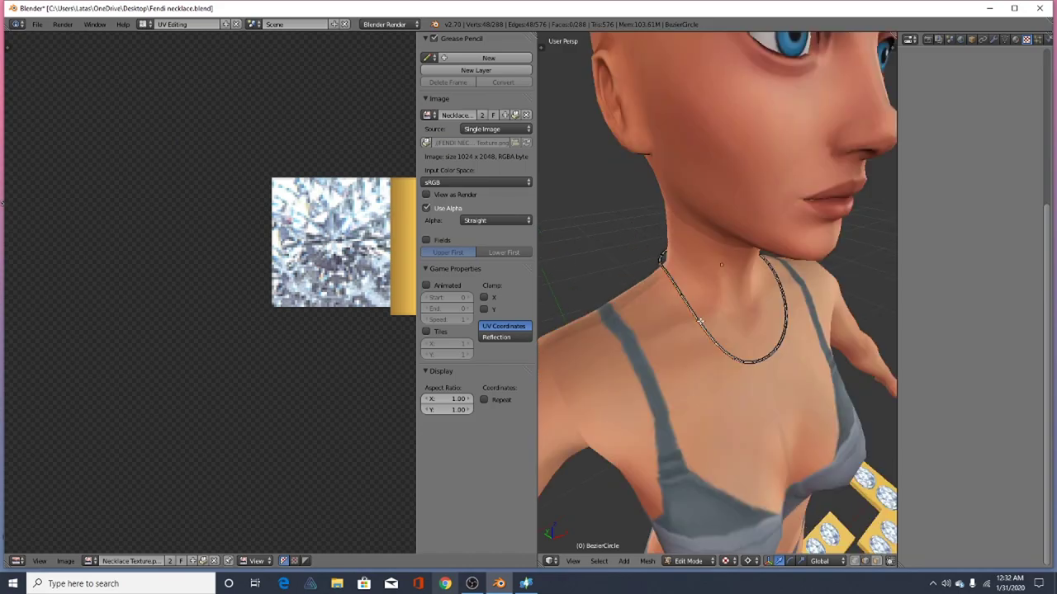
key("a")
key("a")
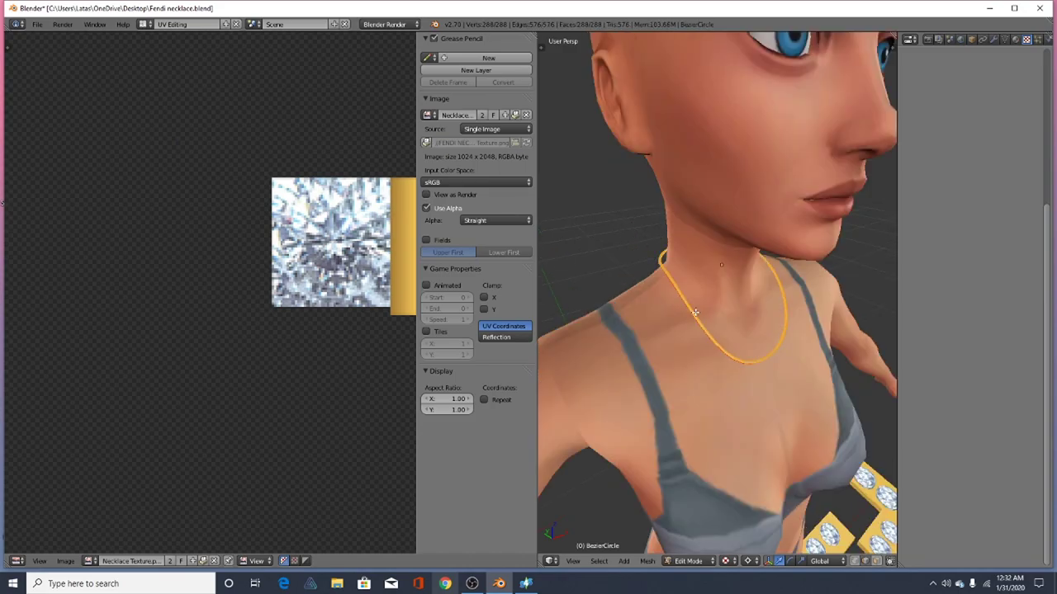
key("u")
left_click(643, 346)
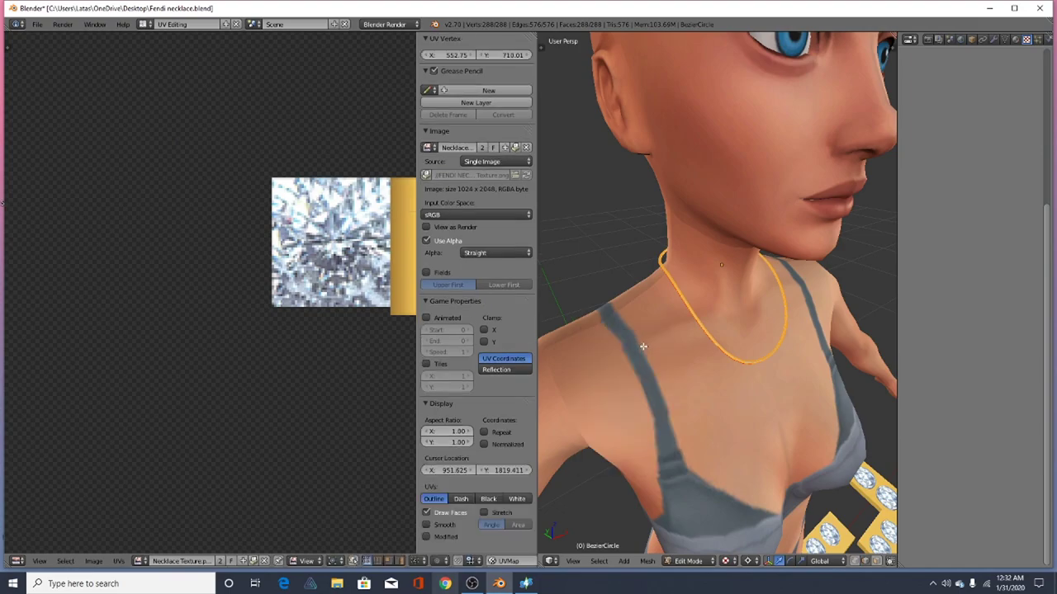
Move the chain's UV island up so that it surrounds the diamond and gold swatches of the texture
scroll(294, 101, "down", 8)
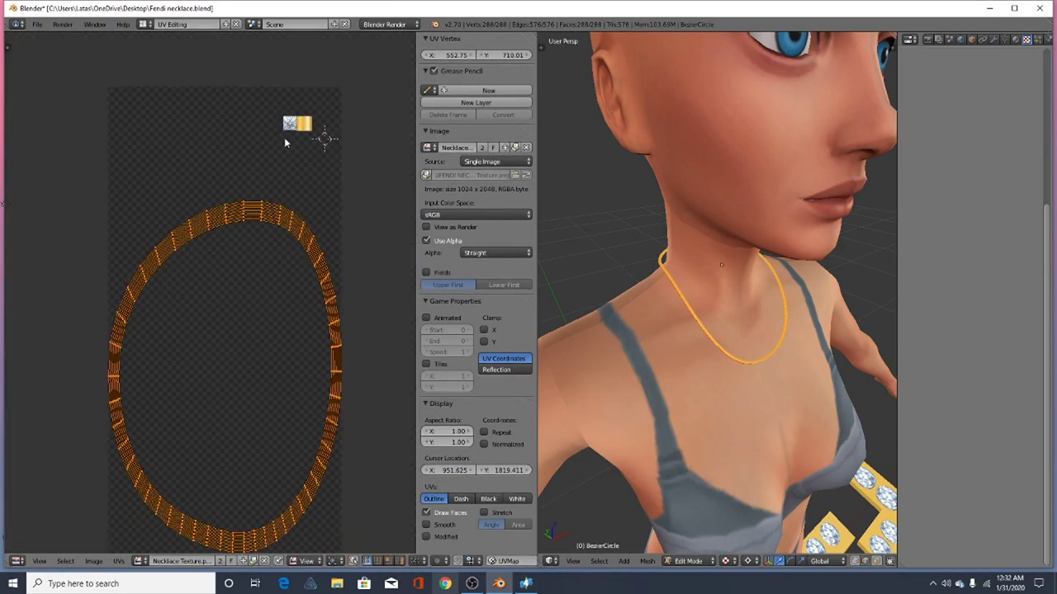
scroll(285, 142, "down", 3)
key("g")
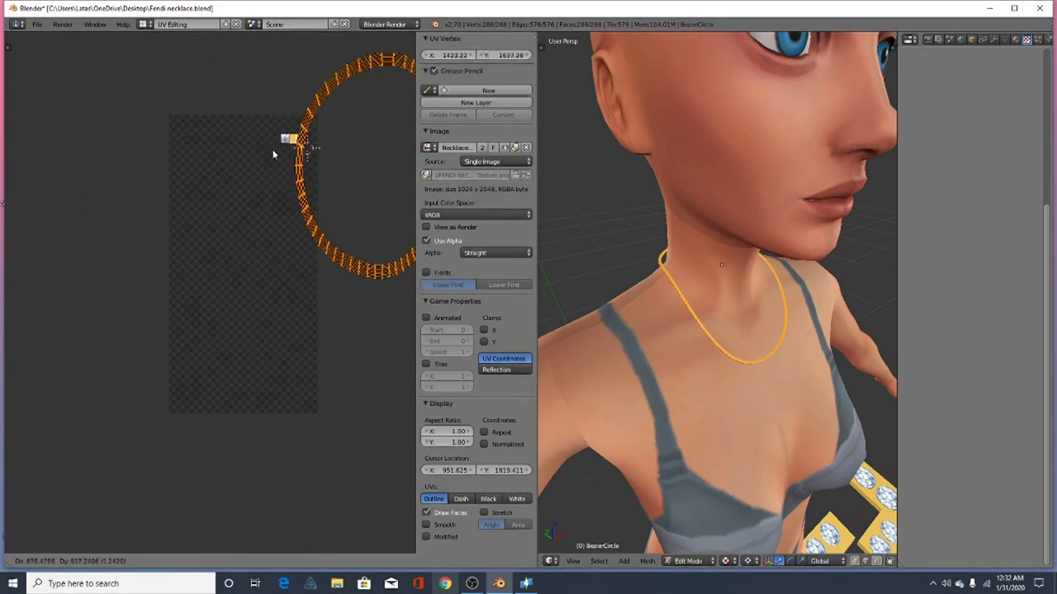
left_click(259, 212)
scroll(313, 111, "up", 2)
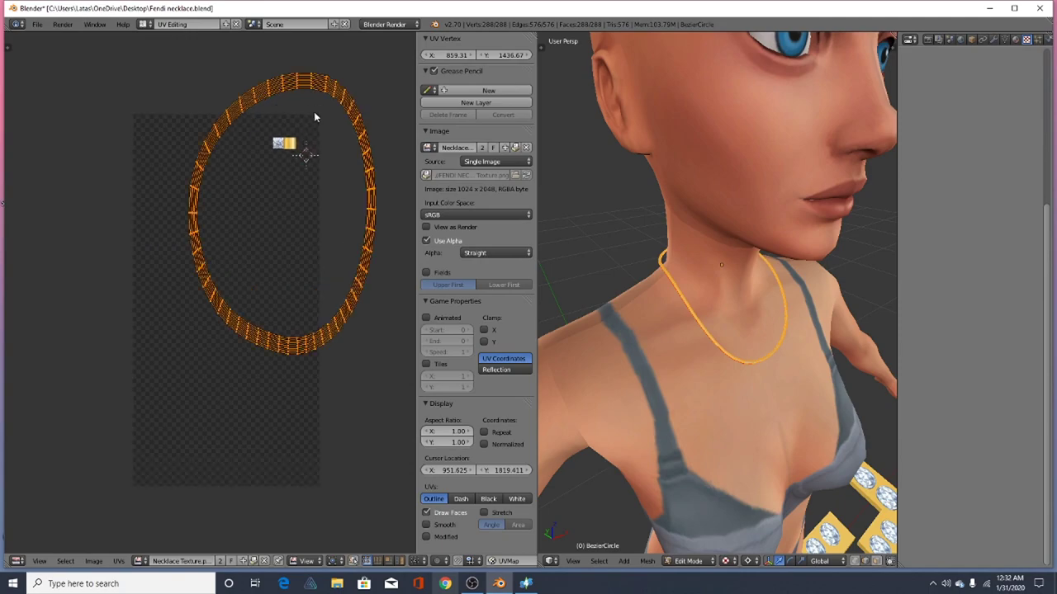
Add a new material to the chain and give it a new texture of type Image or Movie
left_click(1016, 41)
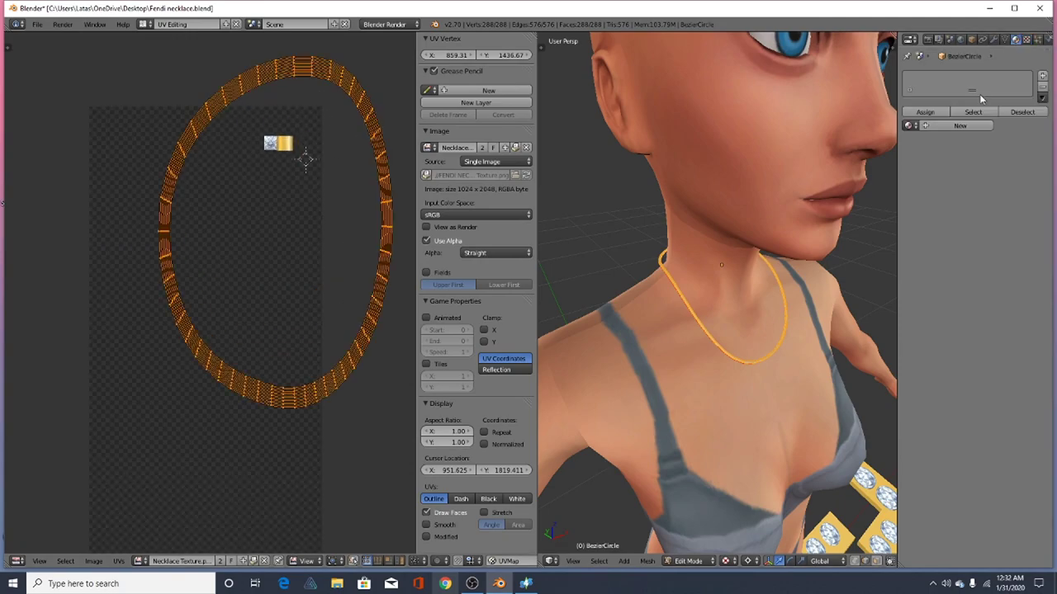
left_click(974, 128)
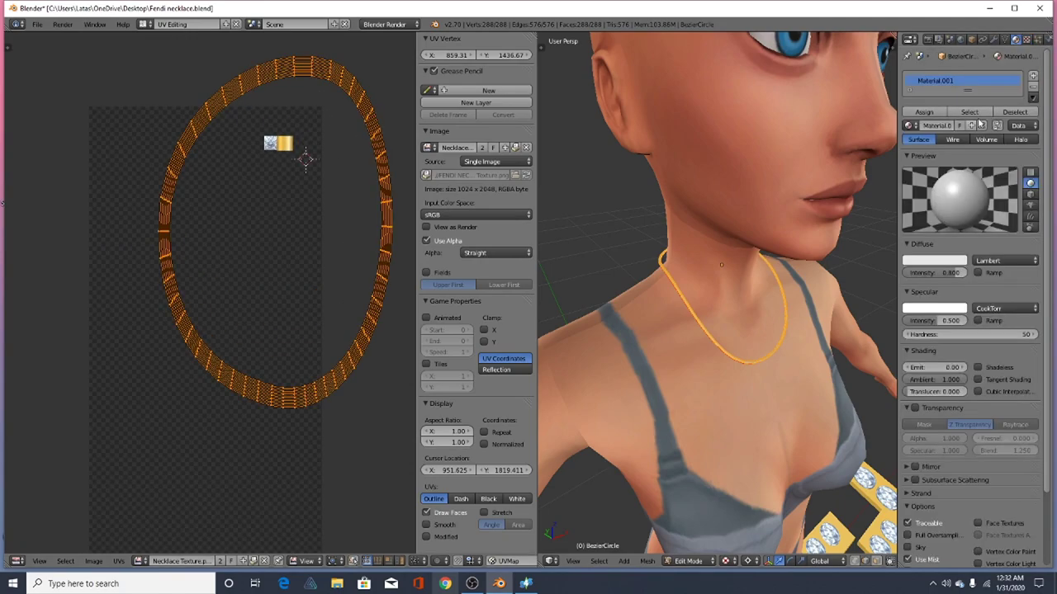
left_click(1025, 41)
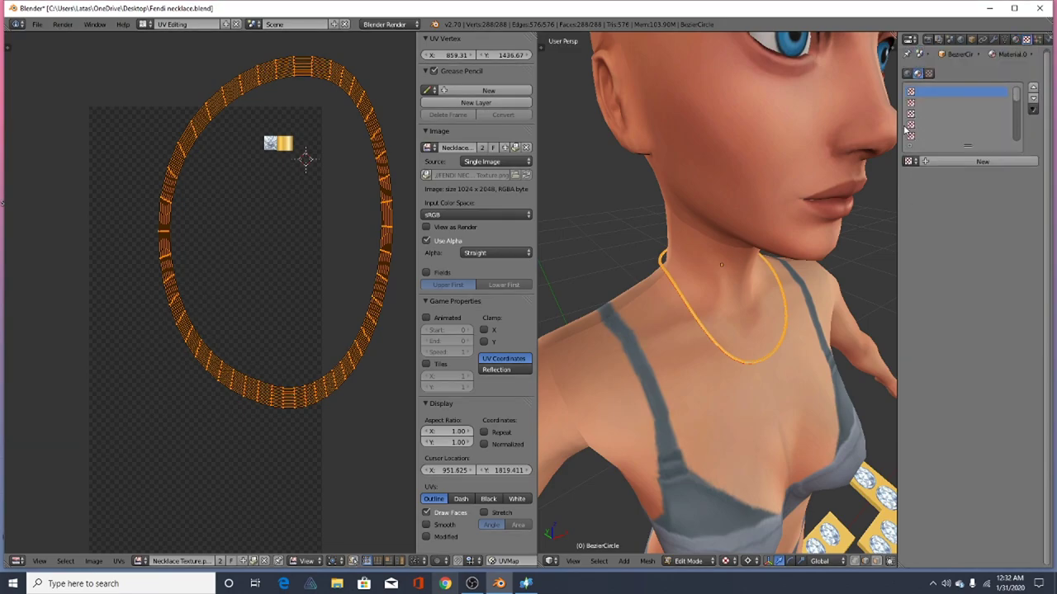
left_click(946, 160)
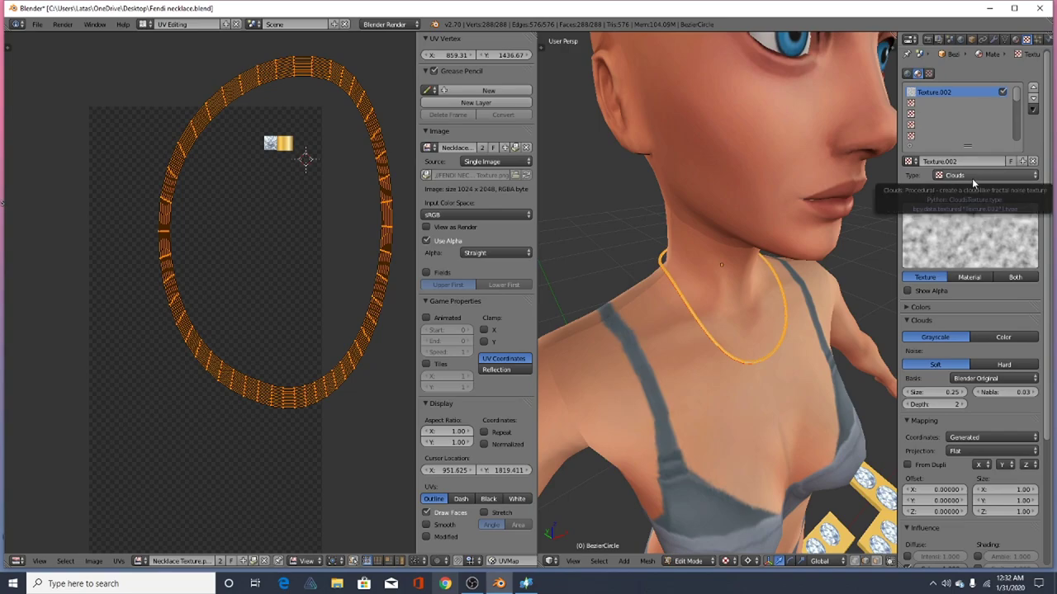
left_click(964, 175)
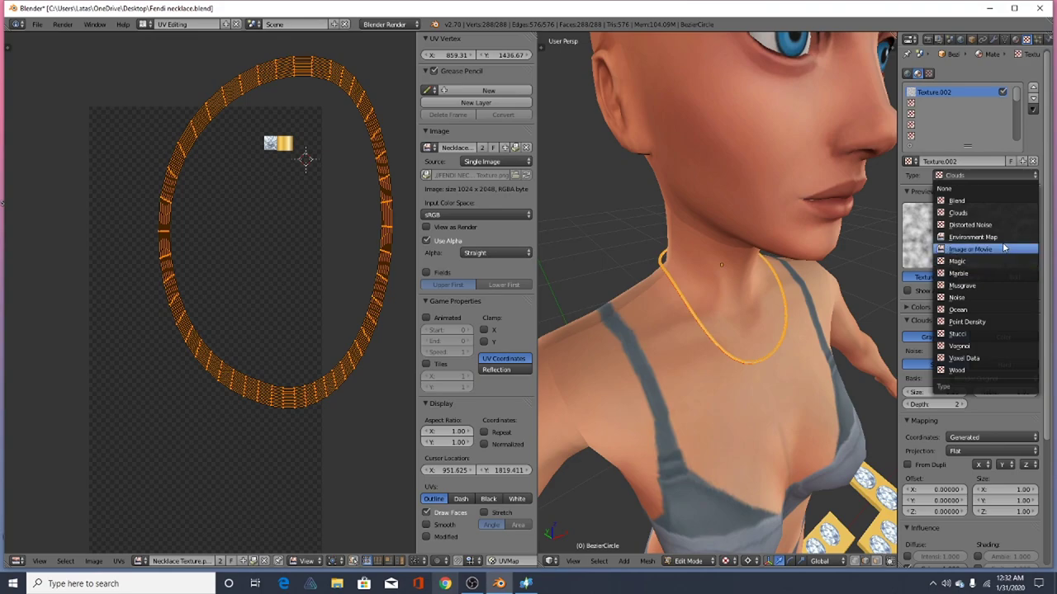
left_click(971, 250)
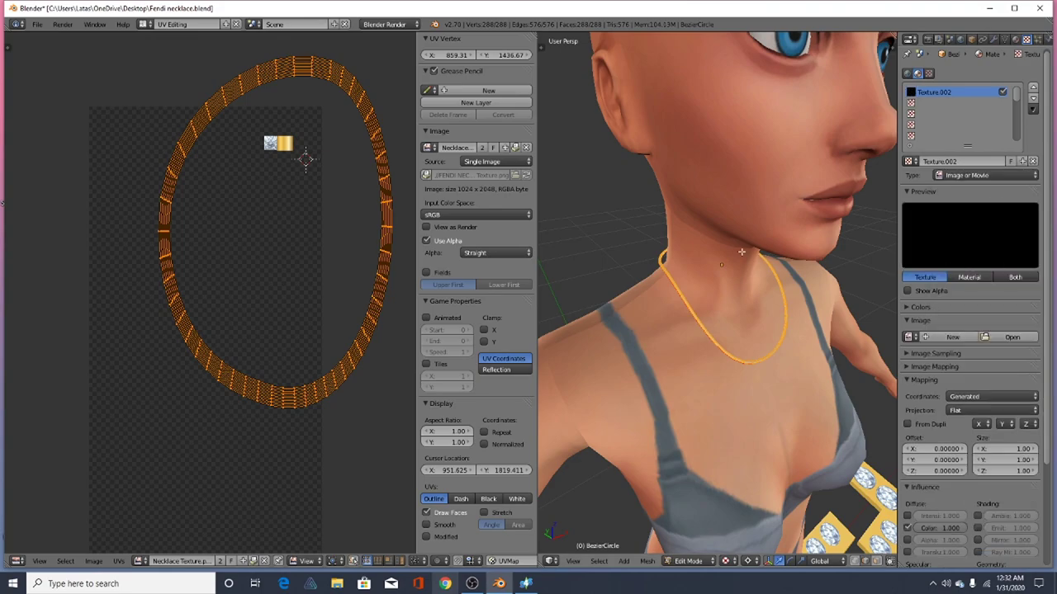
Load Necklace Texture.png from the FENDI NECKLACE Textures folder as the texture's image
scroll(710, 267, "down", 8)
scroll(626, 266, "up", 8)
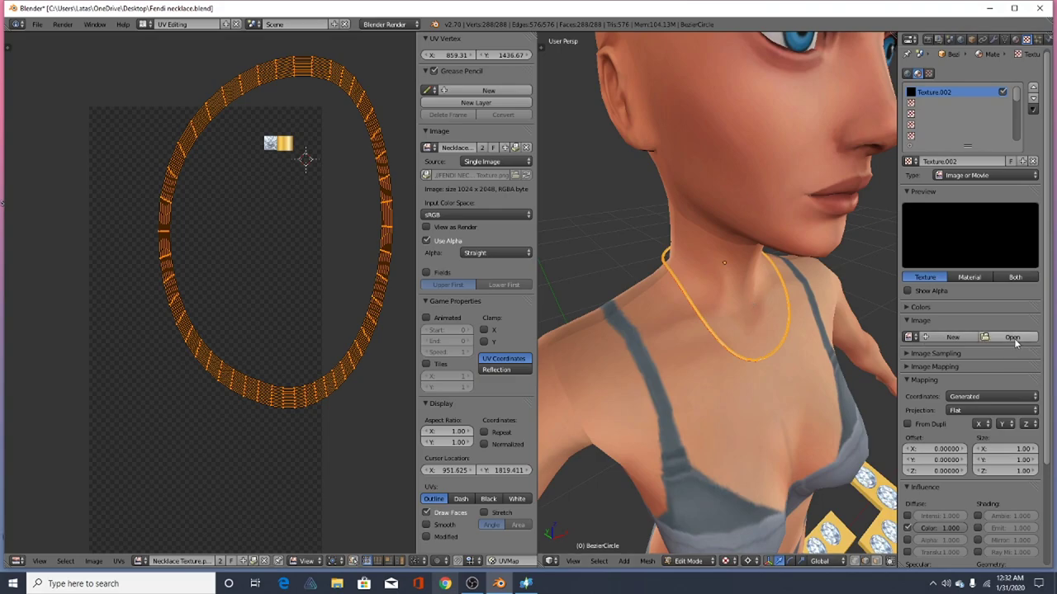
left_click(1012, 337)
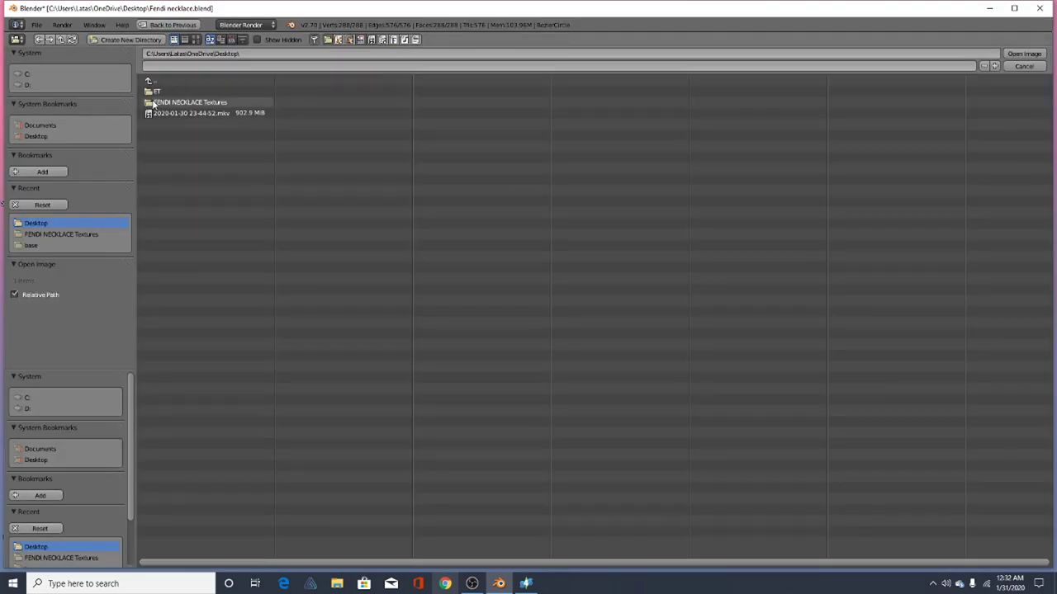
left_click(223, 103)
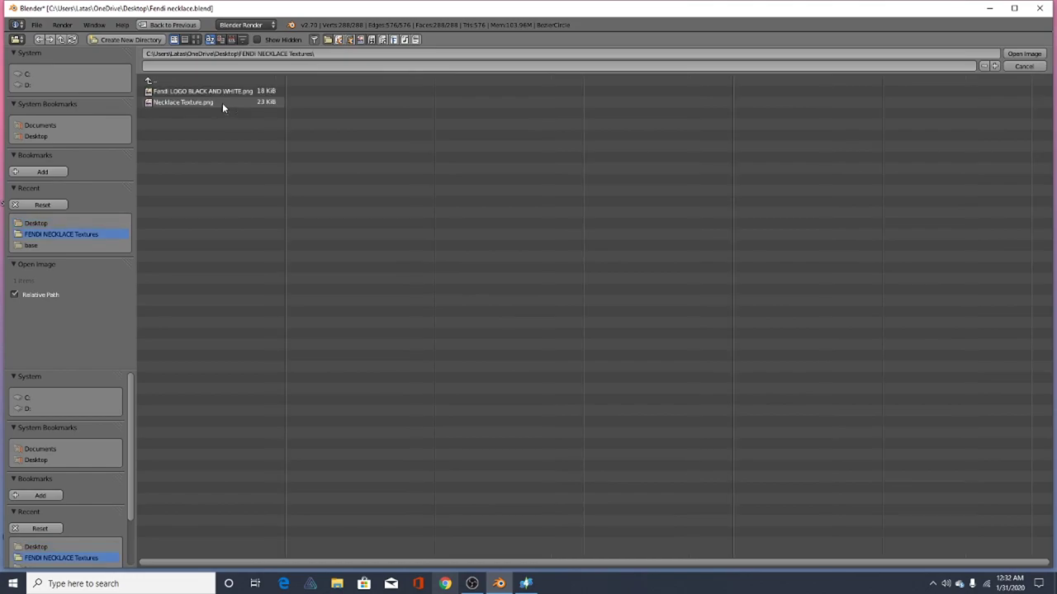
left_click(208, 103)
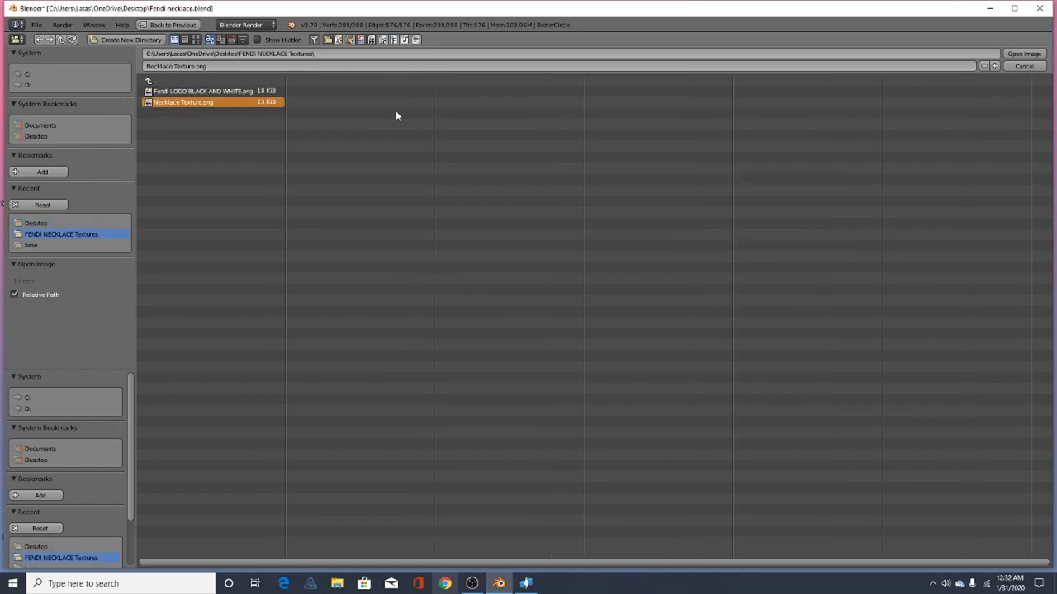
left_click(1024, 54)
scroll(696, 301, "up", 5)
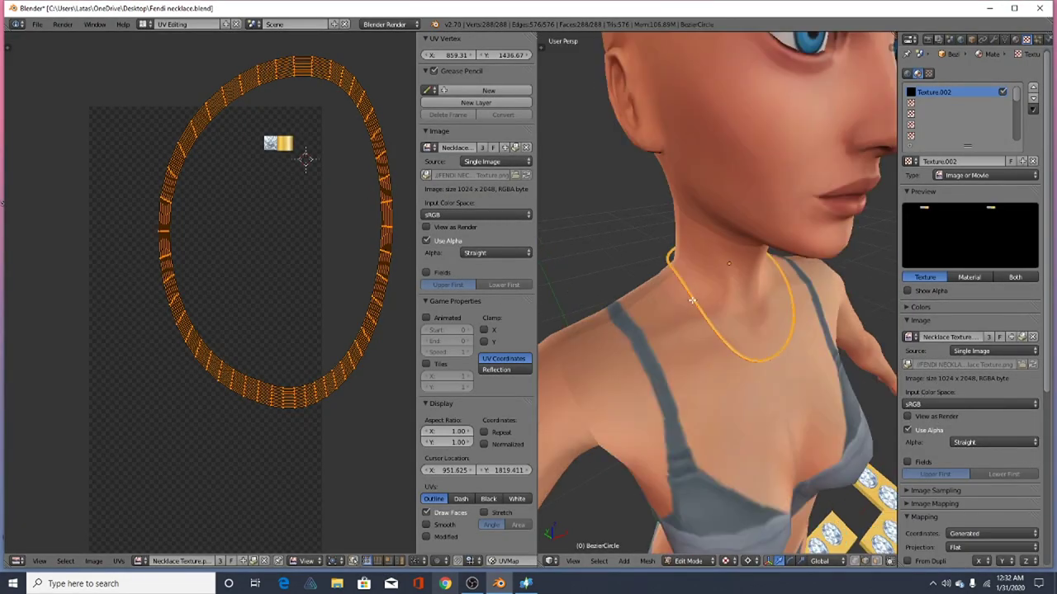
Scale the chain's UV island down to a small ring close to the size of the texture swatches
scroll(266, 222, "up", 1)
scroll(236, 314, "down", 1)
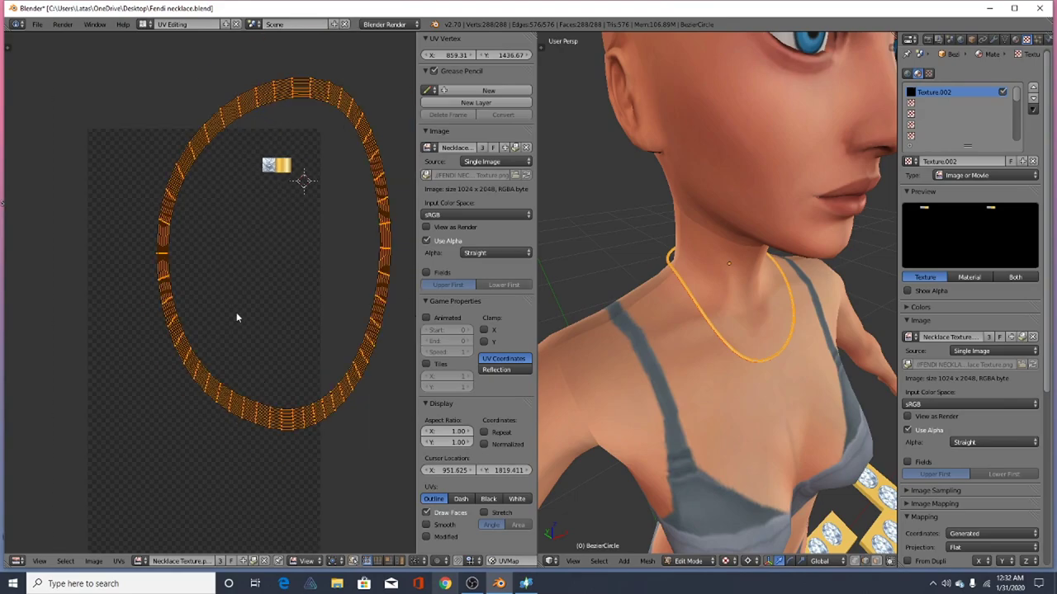
scroll(175, 168, "down", 2)
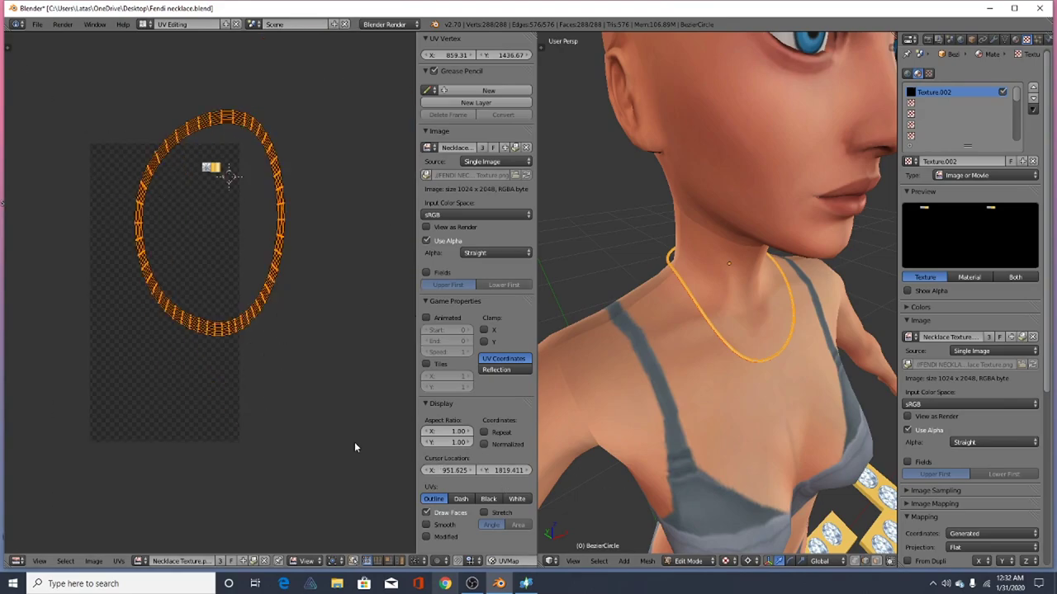
key("s")
scroll(204, 195, "up", 5)
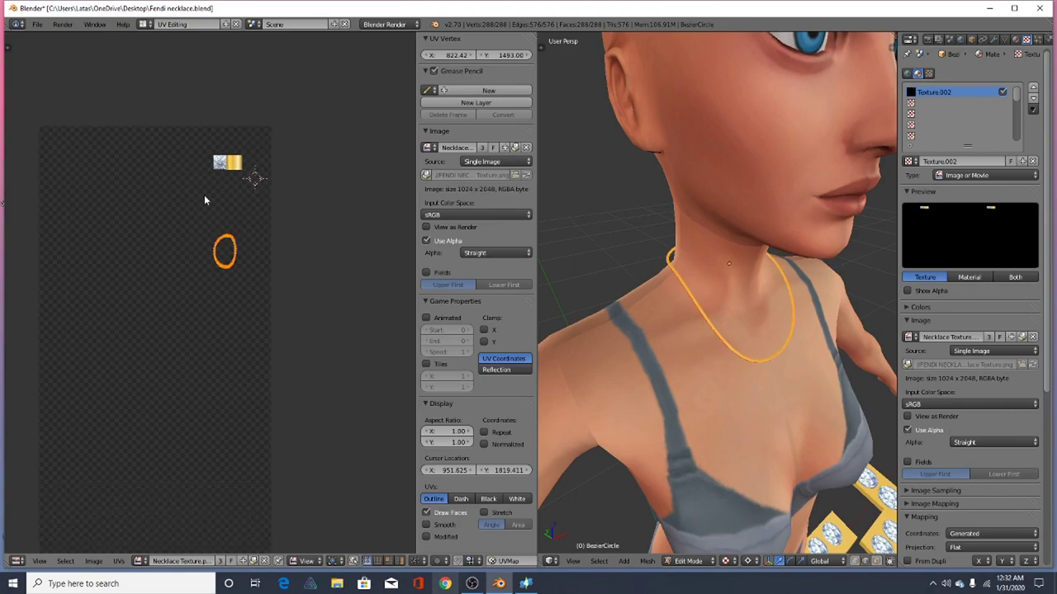
left_click(290, 377)
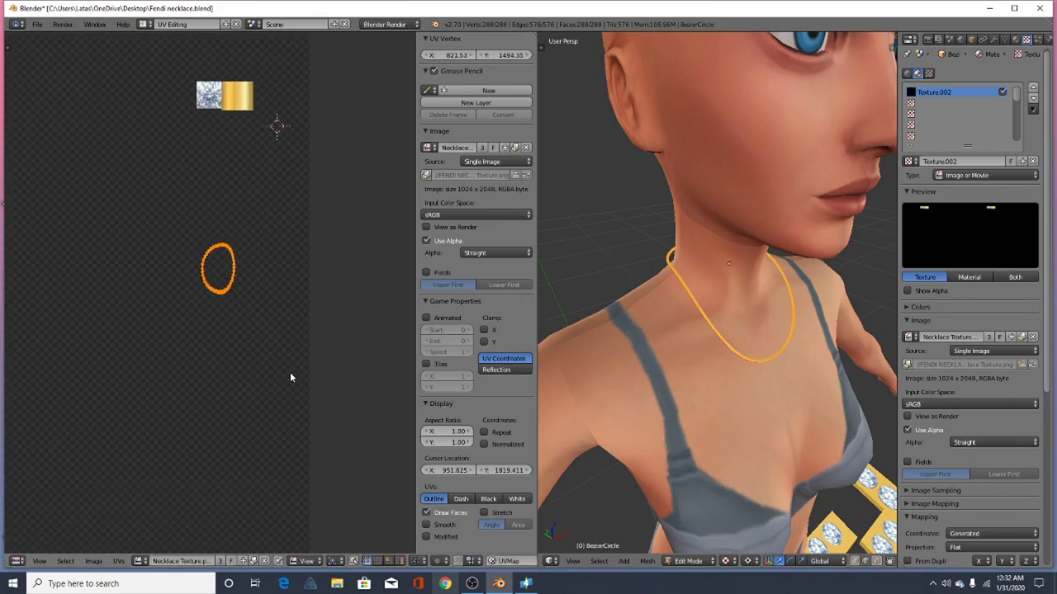
Move the chain's UV island onto the gold swatch and shrink it to roughly the swatch's height
key("g")
left_click(261, 154)
scroll(232, 75, "up", 4)
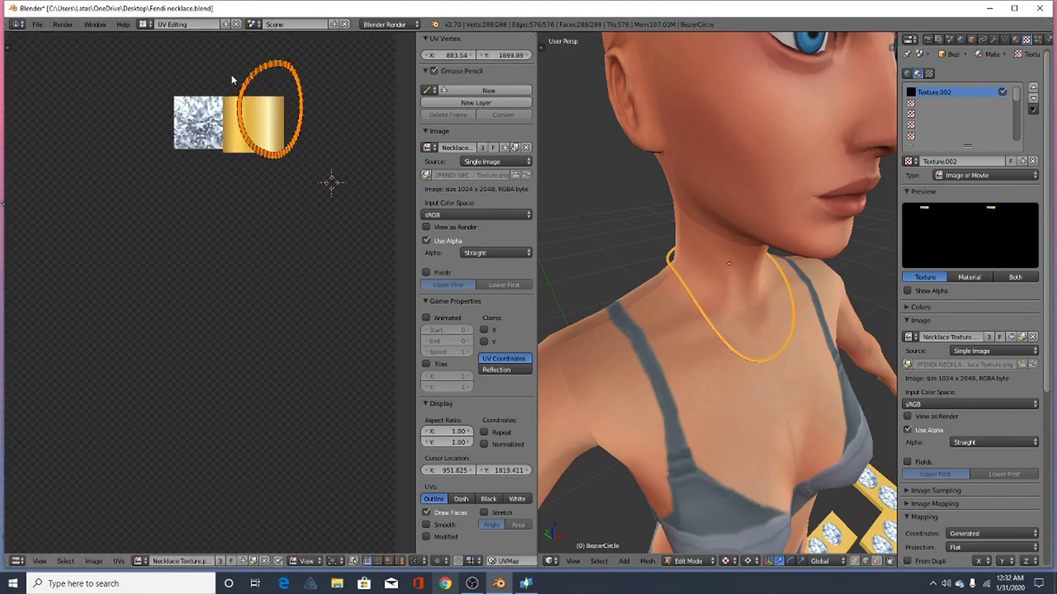
key("s")
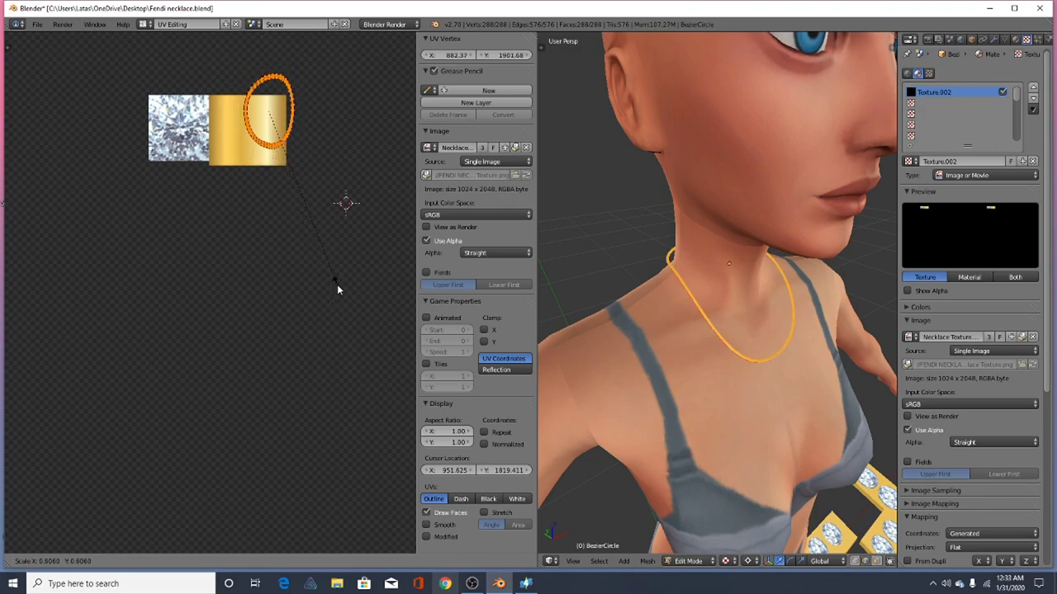
left_click(337, 284)
scroll(245, 37, "up", 1)
key("g")
left_click(188, 79)
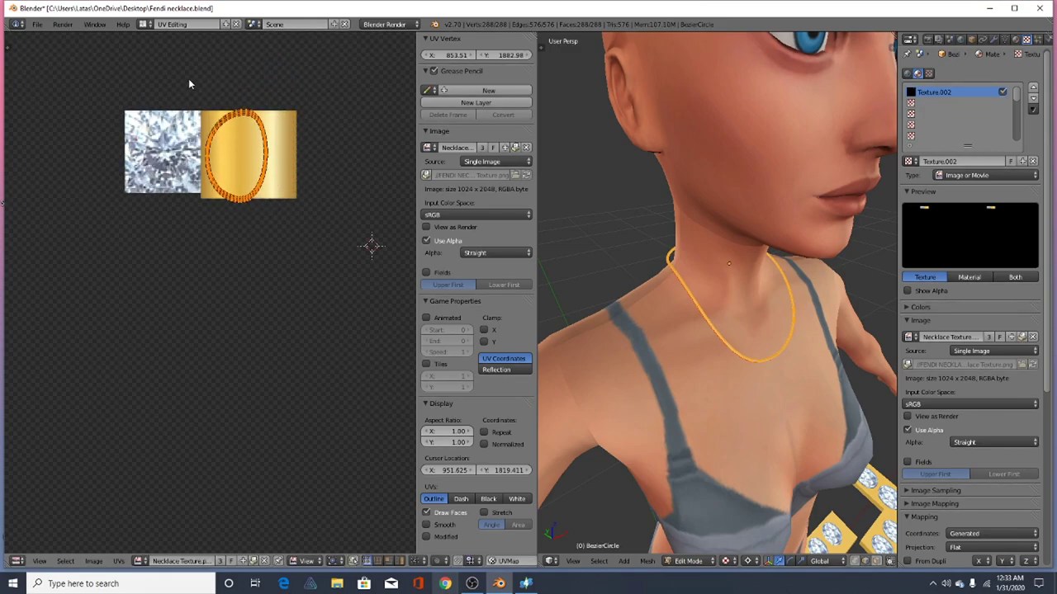
Squash the chain's UV island along Y to about 0.8 so that it fits within the gold swatch
key("s")
key("y")
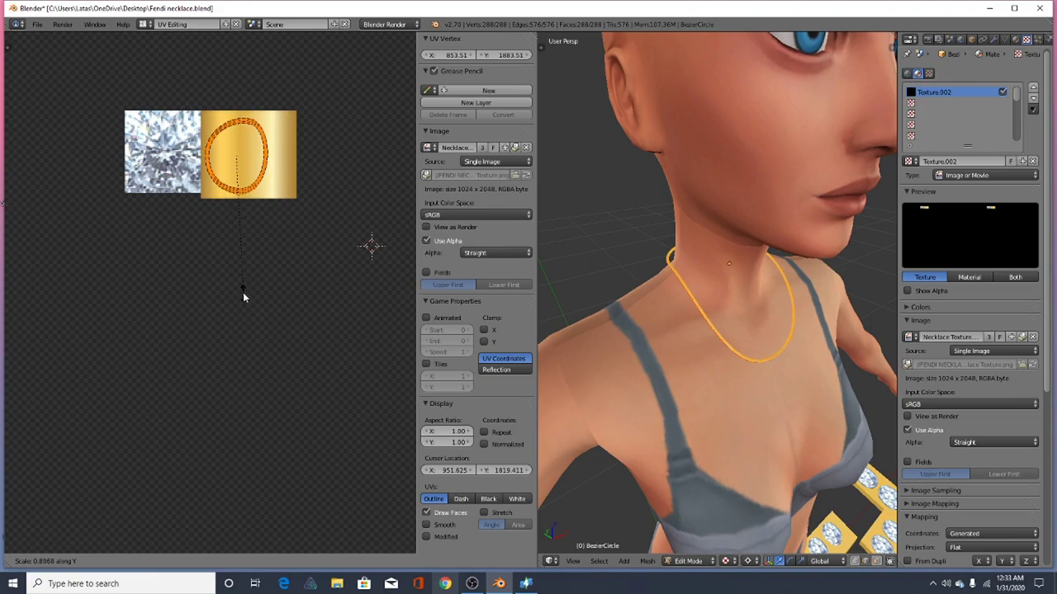
left_click(242, 288)
scroll(244, 169, "up", 3)
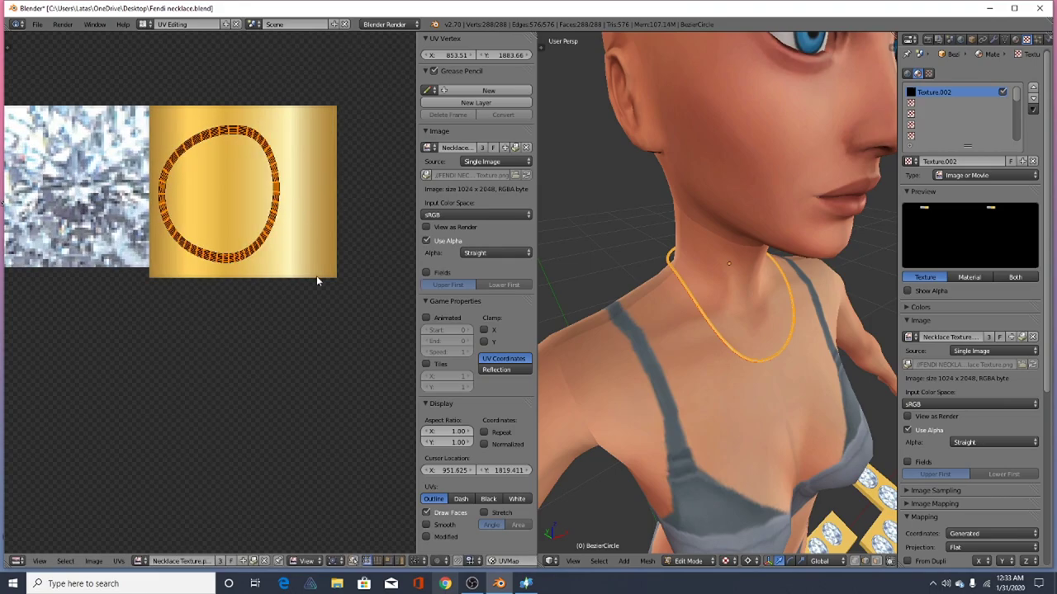
Shrink the chain's UV island slightly and place it near the gold swatch's edge beside the diamond
scroll(317, 279, "up", 1)
key("s")
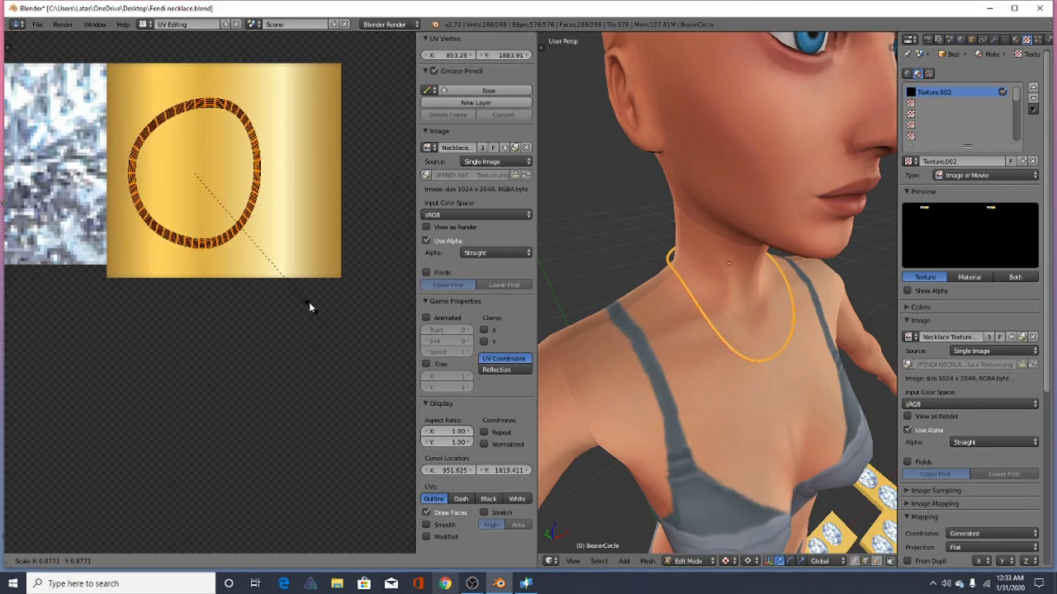
left_click(317, 294)
scroll(201, 136, "up", 1)
key("g")
left_click(169, 150)
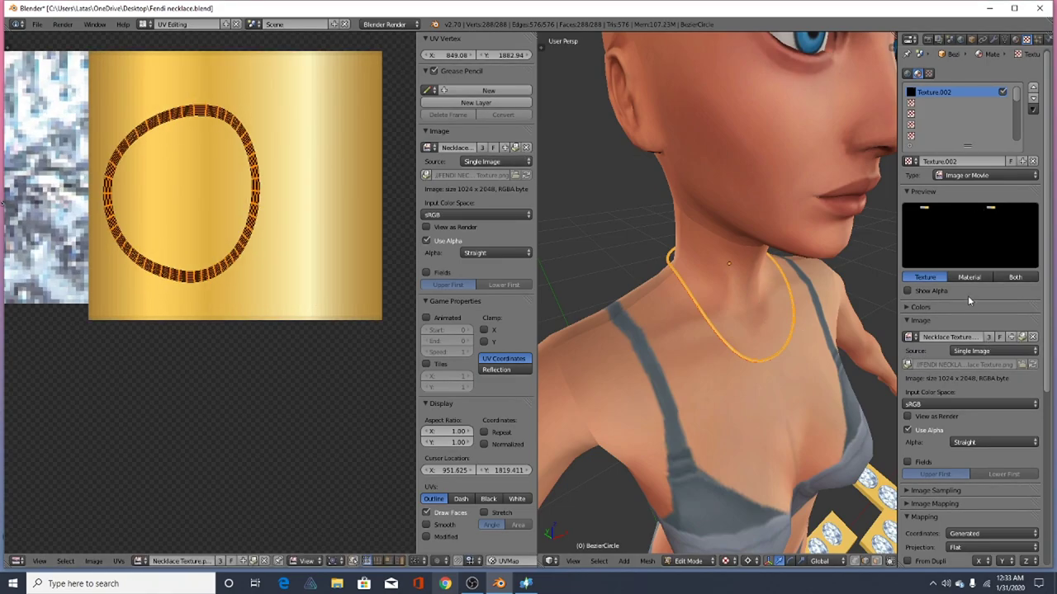
Set the mapping coordinates of the chain's texture to UV, then reopen the chain mesh for editing
scroll(991, 432, "down", 6)
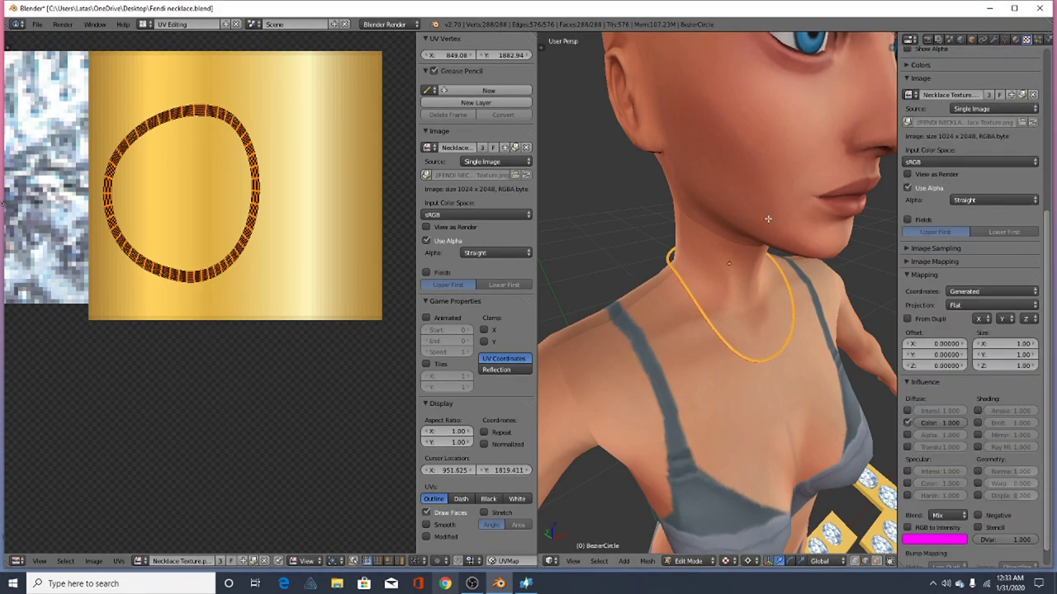
left_click(973, 292)
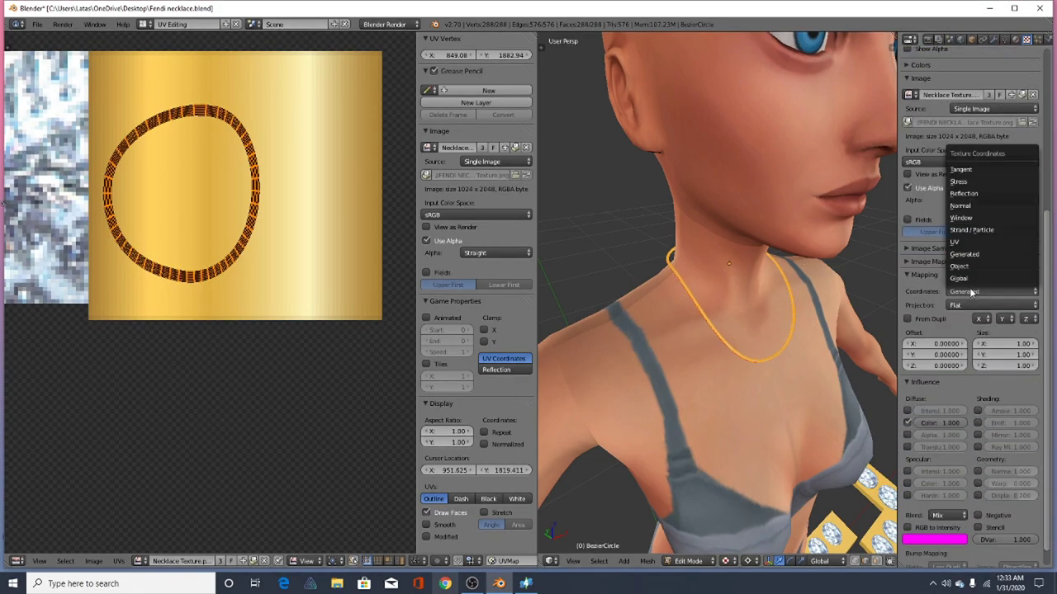
left_click(955, 242)
key("shift+1")
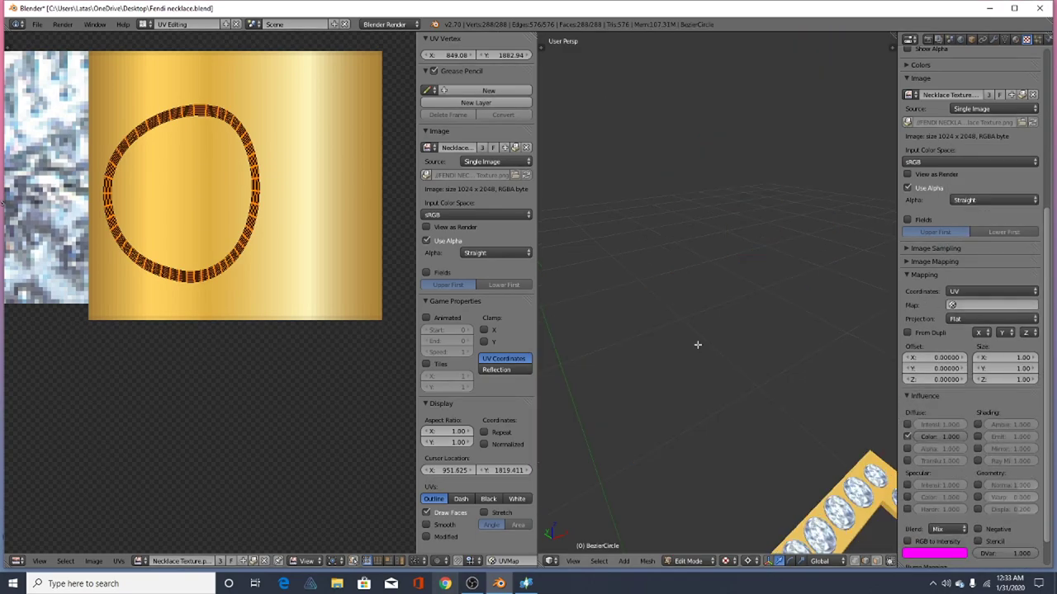
key("shift+1")
middle_click_drag(686, 339, 667, 297)
key("Tab")
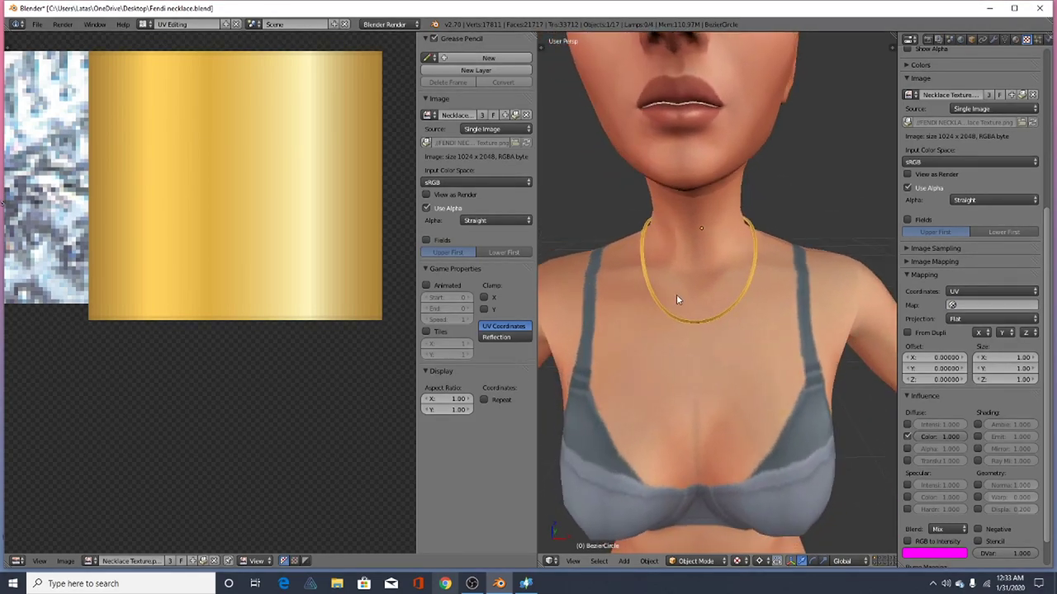
key("Tab")
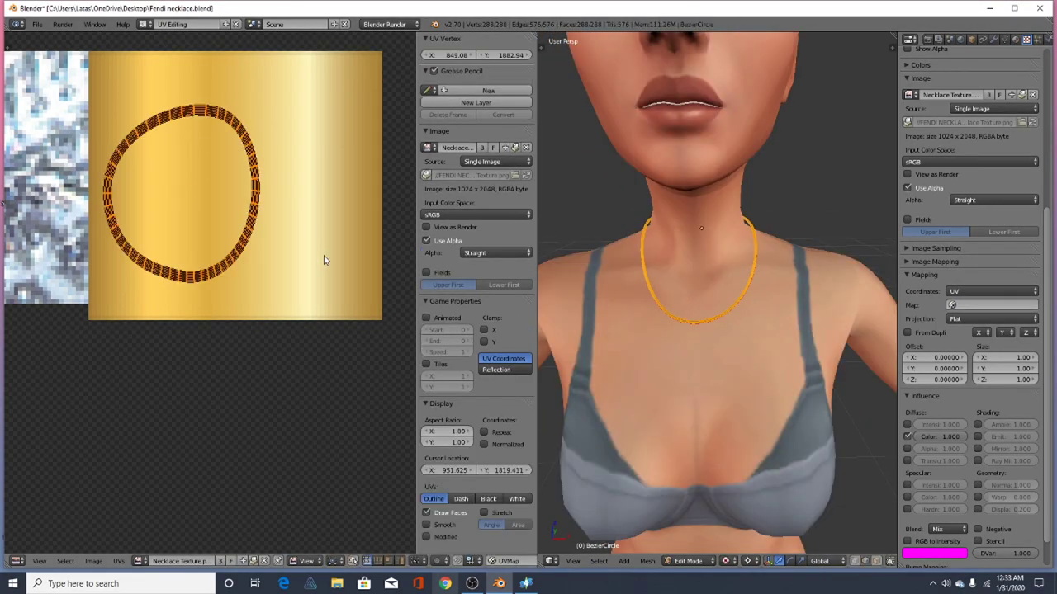
Narrow the chain's UV island along X and move it slightly toward the diamond side of the gold swatch
key("s")
key("x")
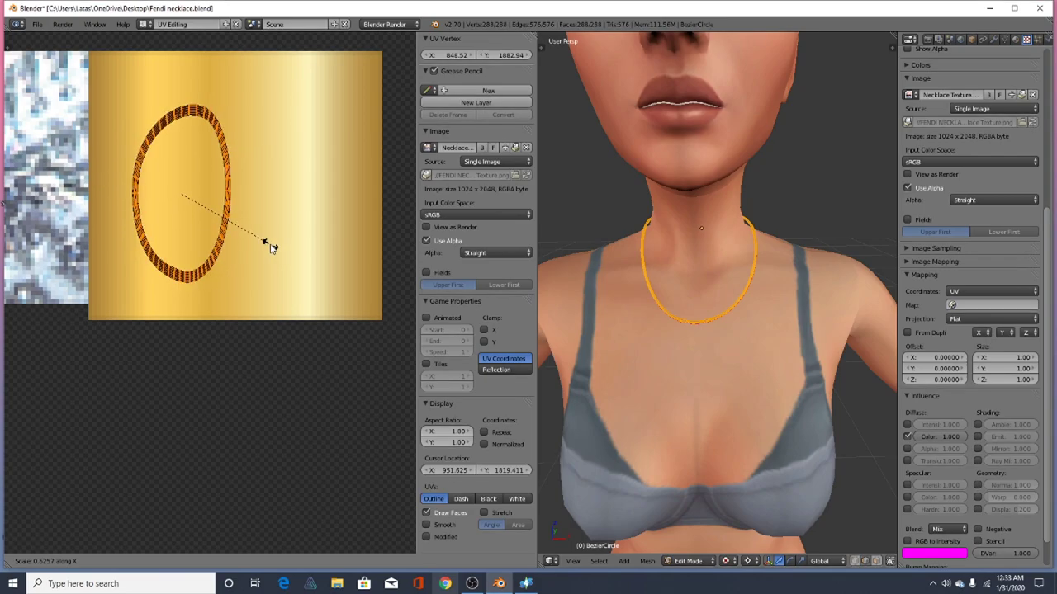
left_click(280, 252)
key("g")
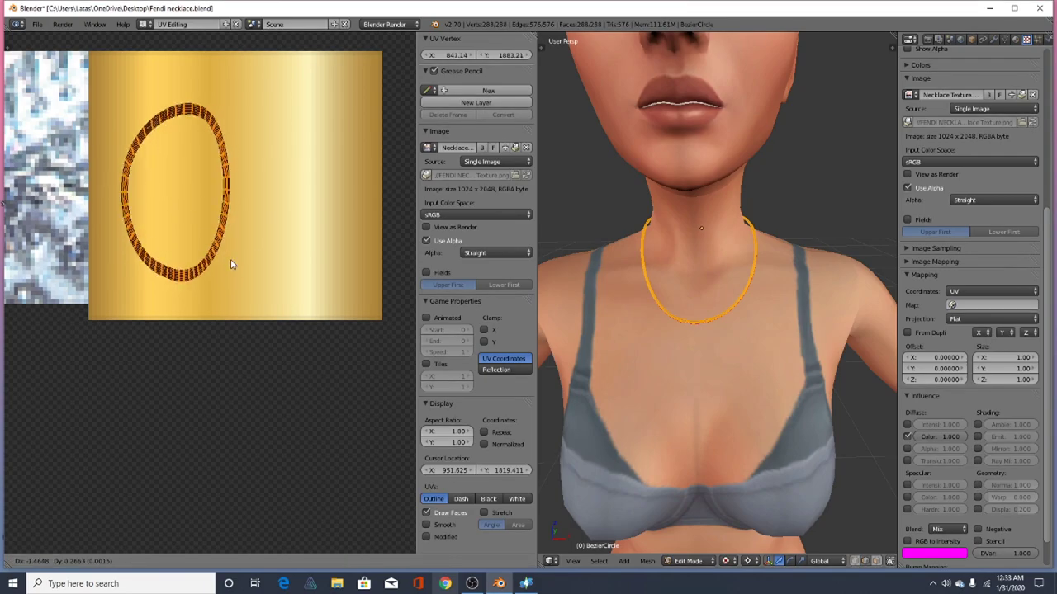
left_click(217, 260)
key("Tab")
key("Tab")
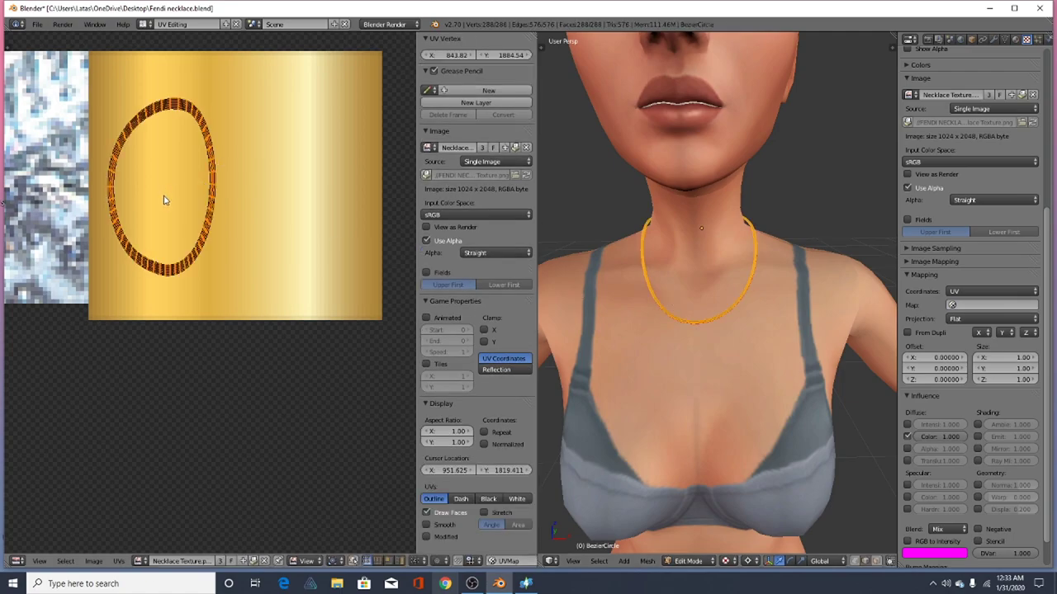
Shrink the chain's UV island further, move it toward the middle of the gold swatch and leave Edit Mode
key("s")
left_click(260, 282)
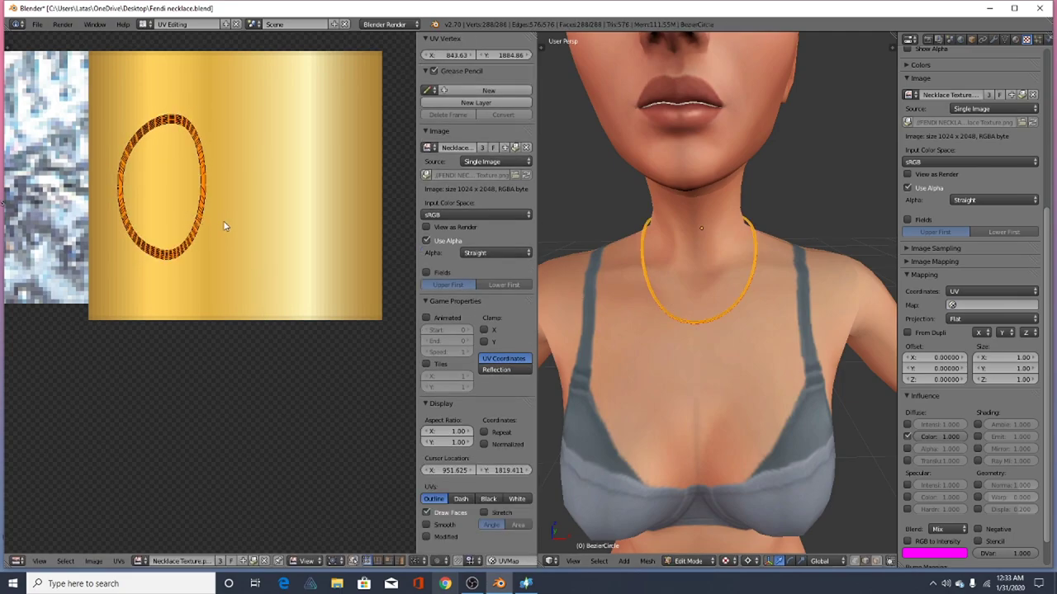
key("g")
left_click(302, 213)
key("Tab")
Deselect the chain and change the screen layout to Game Logic
mouse_move(712, 321)
middle_mouse_down()
mouse_move(795, 345)
mouse_move(756, 421)
mouse_move(713, 316)
middle_mouse_up()
scroll(715, 315, "up", 4)
scroll(714, 324, "down", 7)
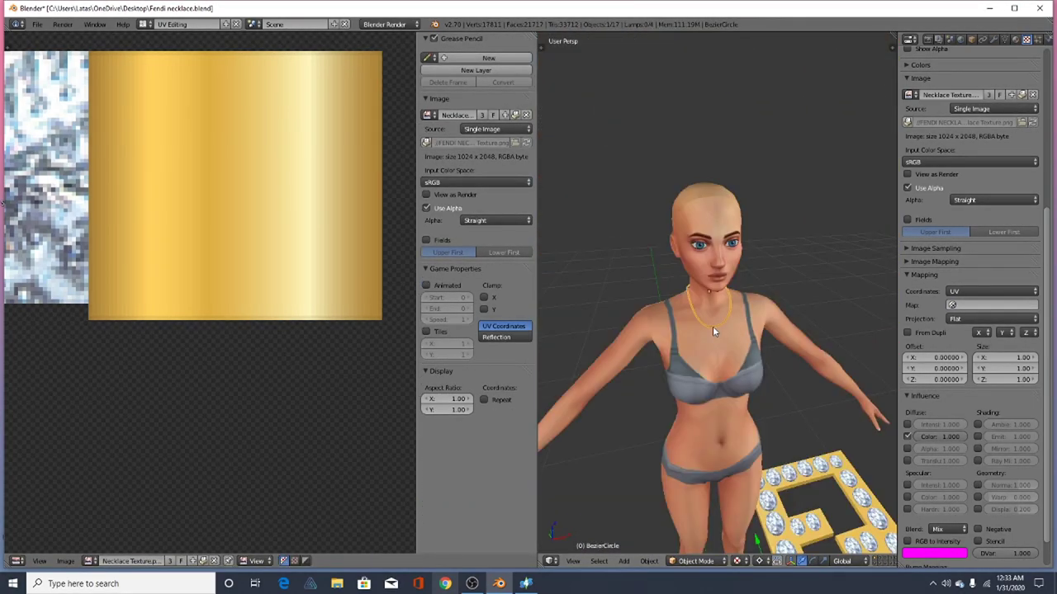
scroll(712, 327, "up", 5)
key("a")
middle_click_drag(710, 329, 780, 301)
left_click(145, 23)
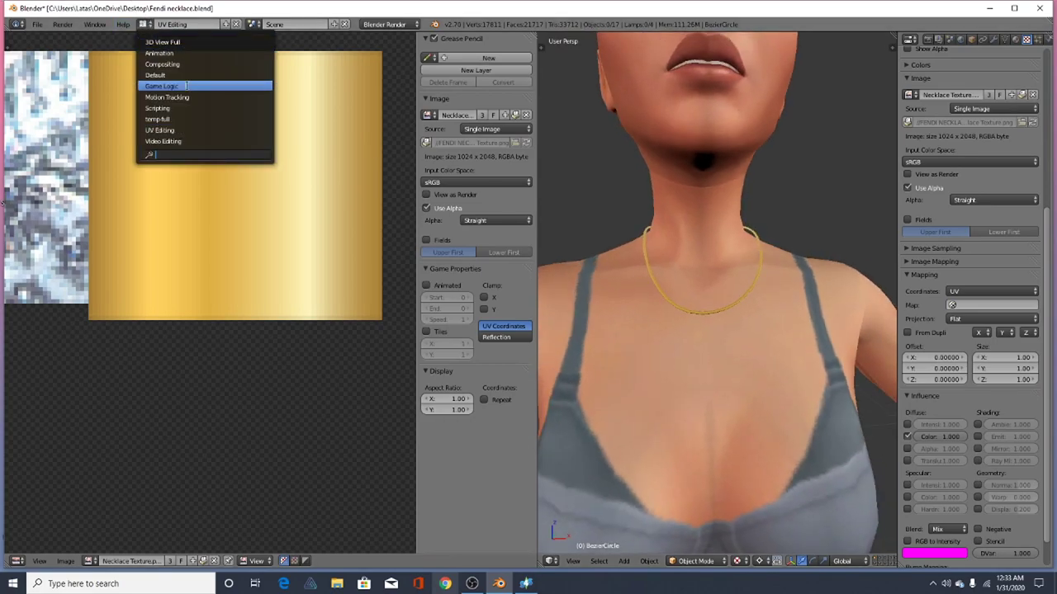
left_click(187, 86)
scroll(568, 194, "down", 4)
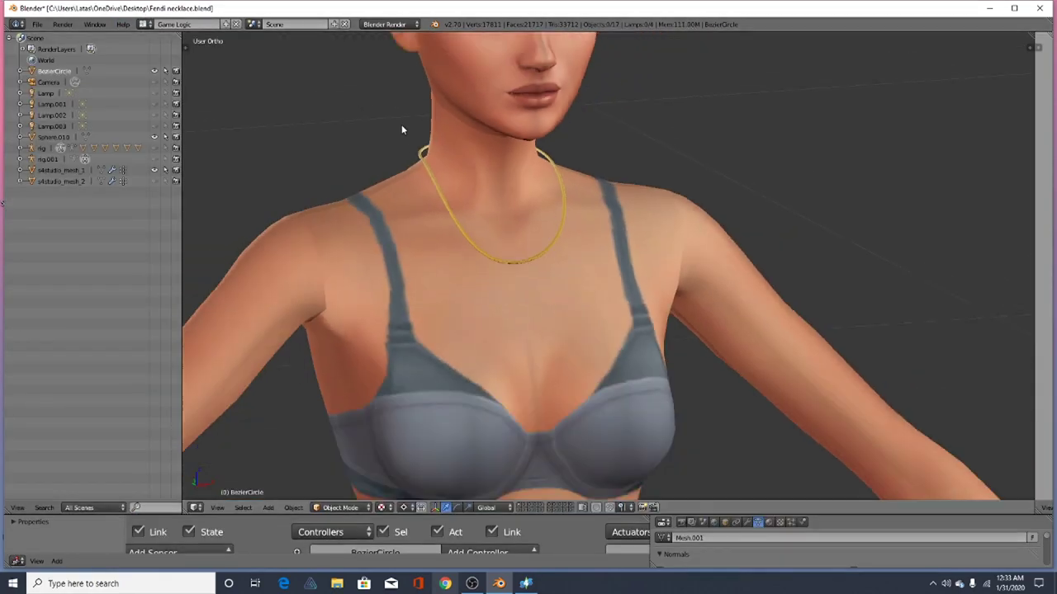
scroll(548, 303, "down", 7)
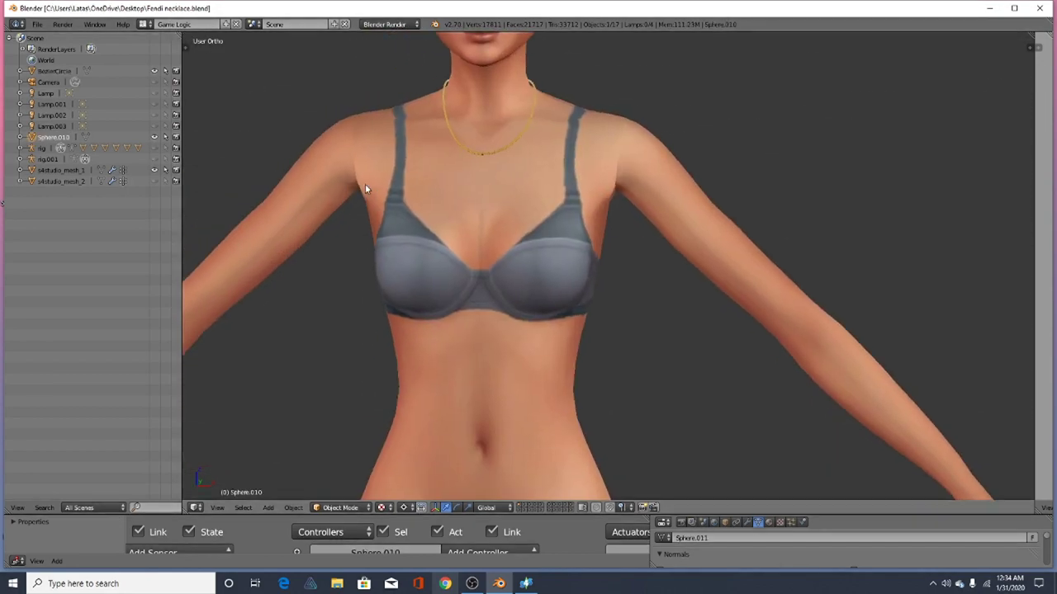
scroll(505, 128, "up", 4)
scroll(439, 251, "down", 5)
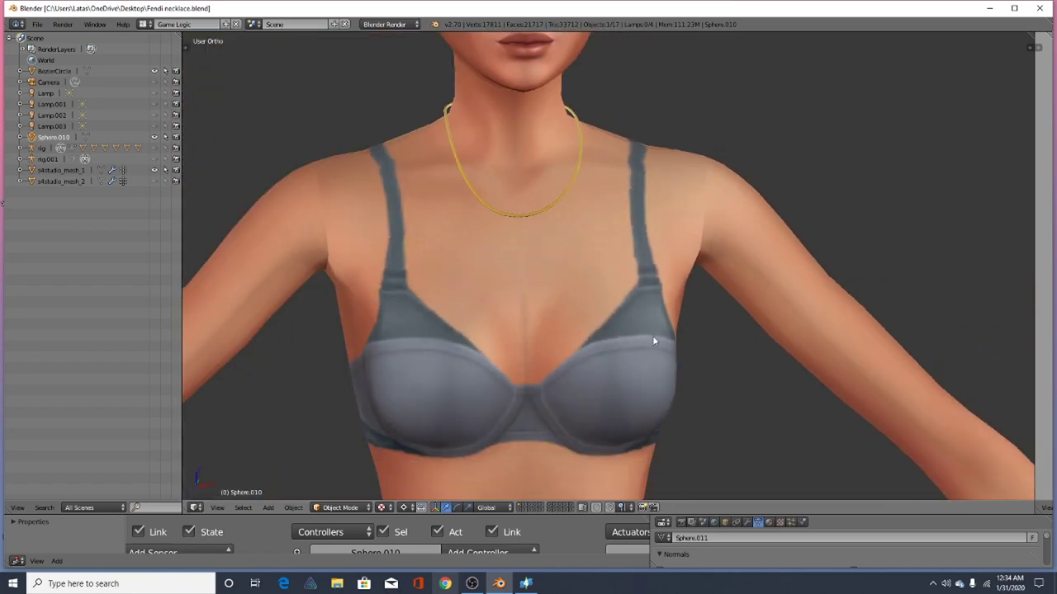
Add a Bezier circle curve, place the 3D cursor beside the chest and scale the circle down around it
left_click(269, 507)
mouse_move(281, 494)
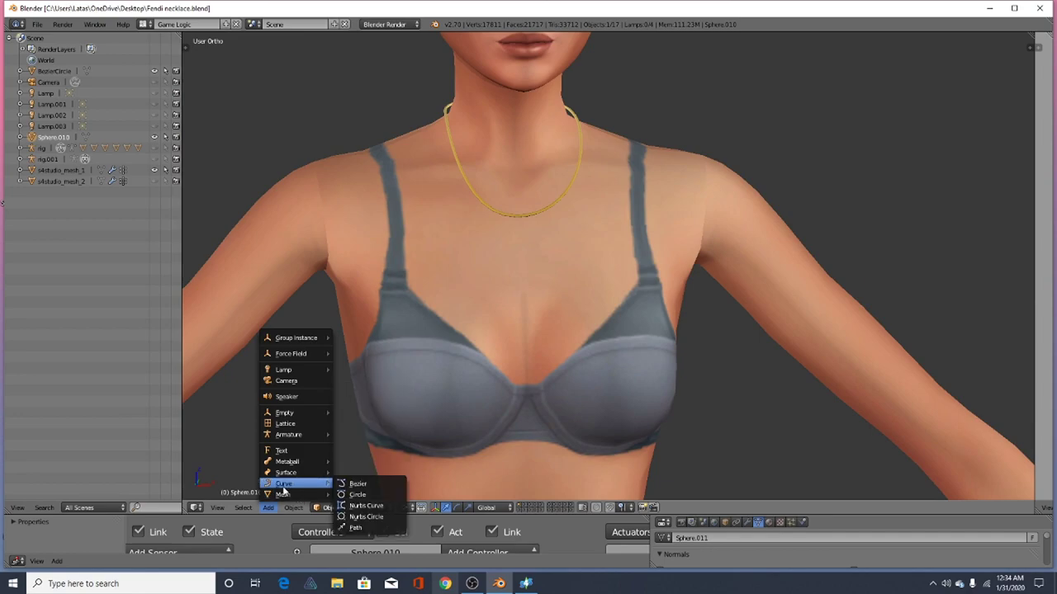
left_click(361, 495)
scroll(527, 204, "down", 8)
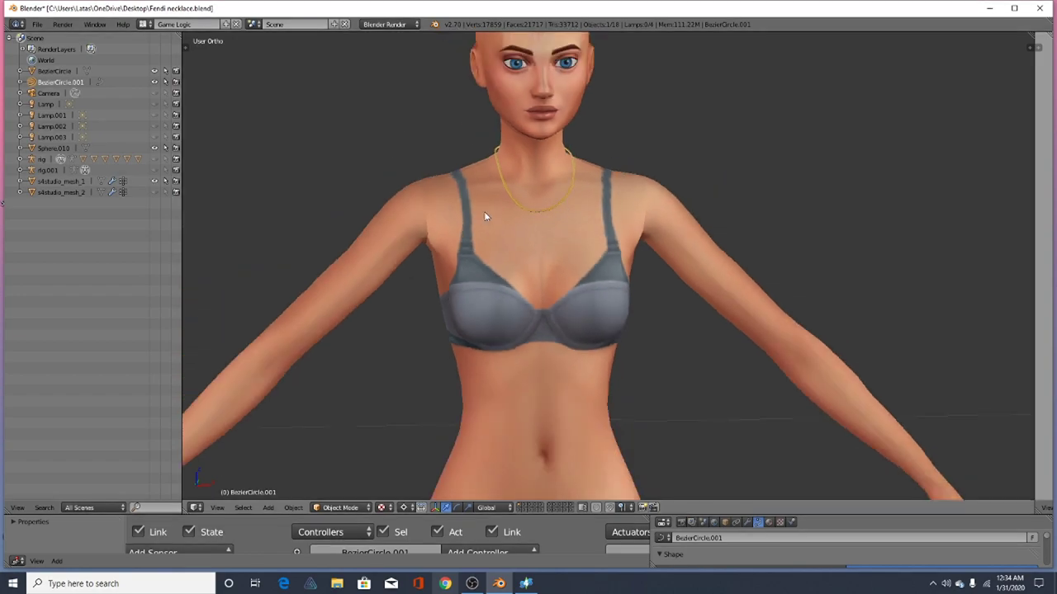
left_click_drag(493, 382, 545, 194)
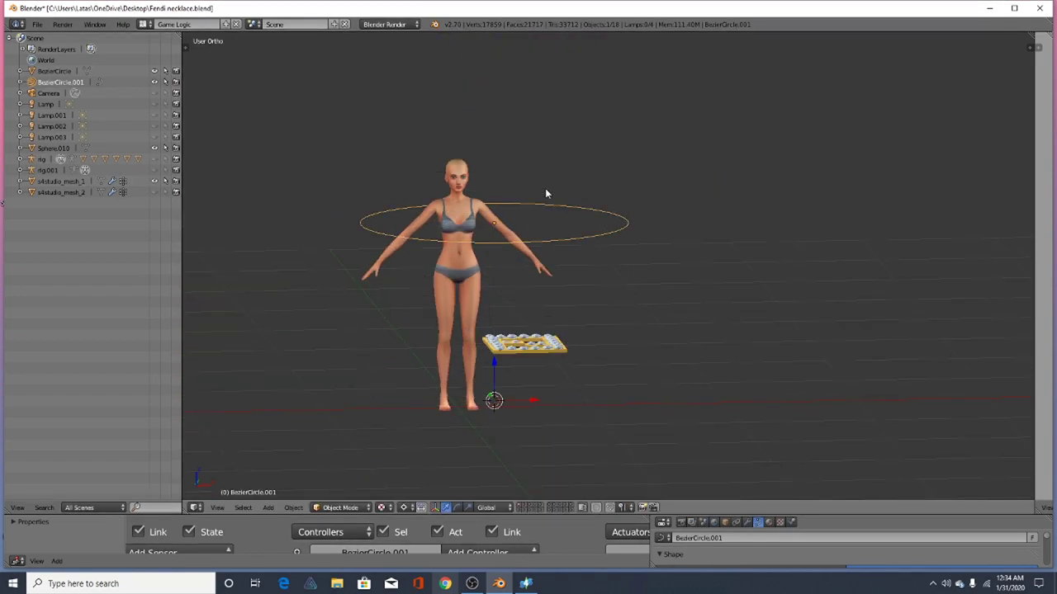
scroll(532, 217, "up", 4)
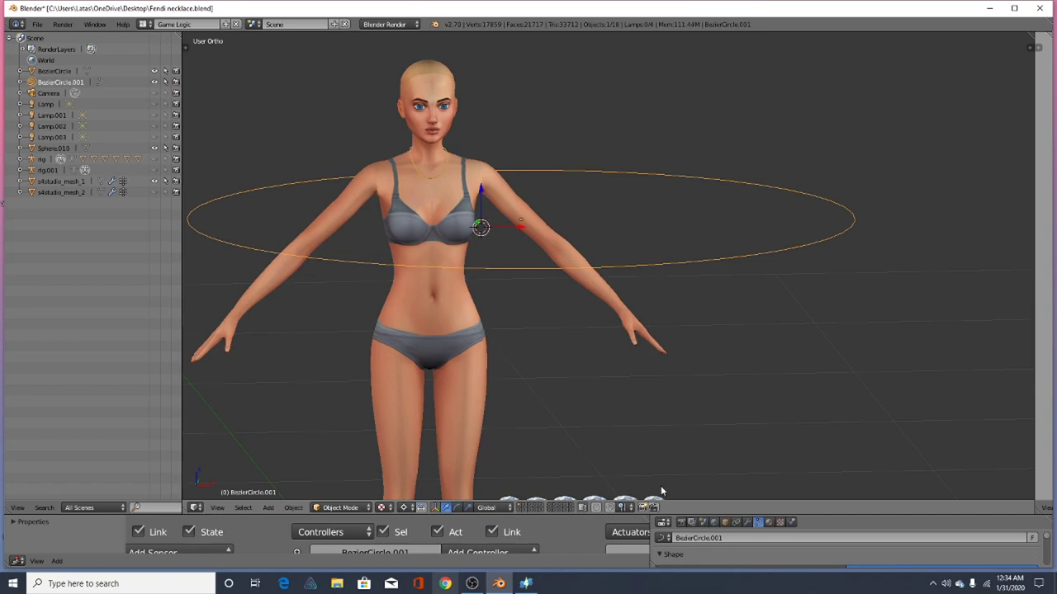
key("s")
left_click(506, 236)
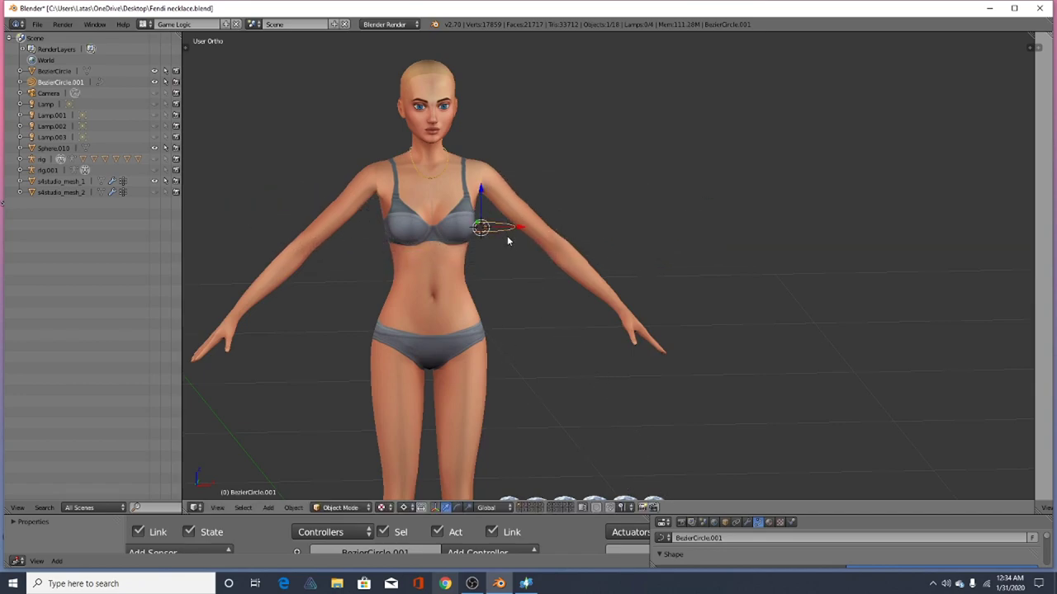
Move the small circle in front of the chest, close to the lowest point of the chain
middle_click_drag(541, 207, 450, 225)
key("g")
left_click(340, 157)
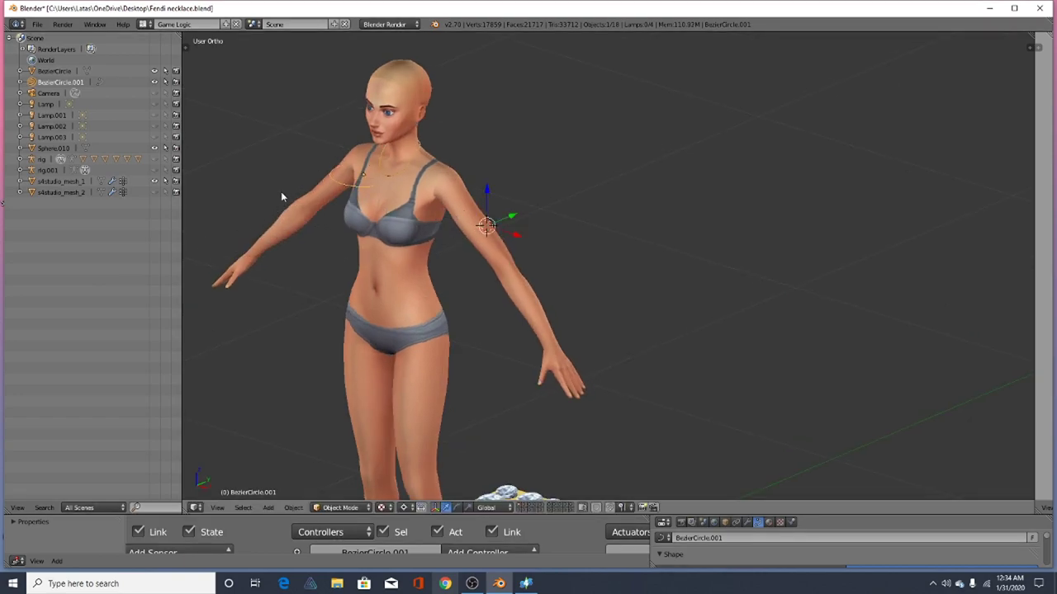
scroll(371, 189, "up", 4)
middle_click_drag(409, 195, 435, 192)
key("g")
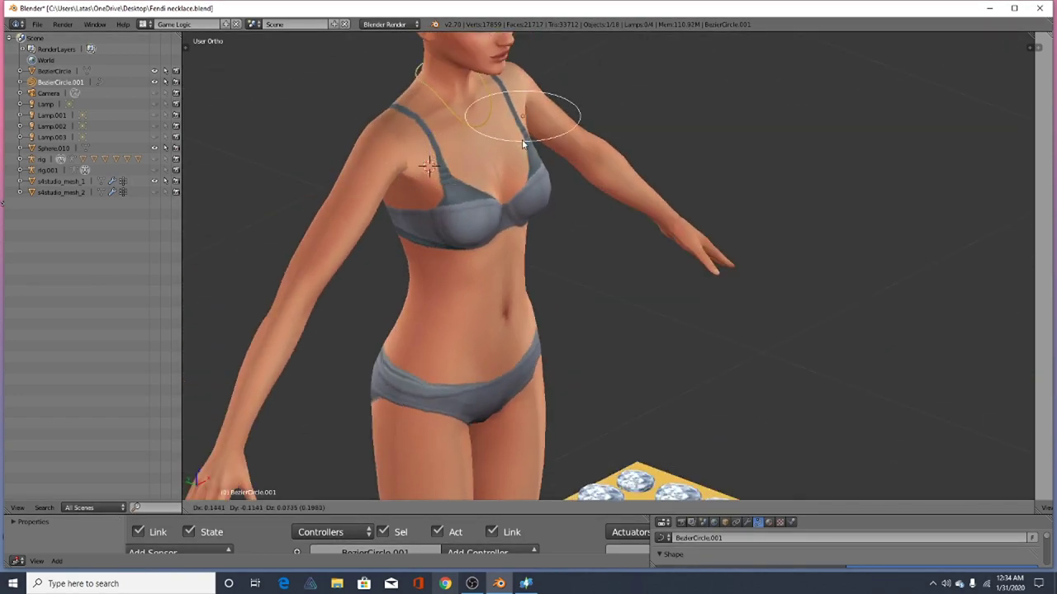
left_click(503, 143)
scroll(488, 117, "up", 2)
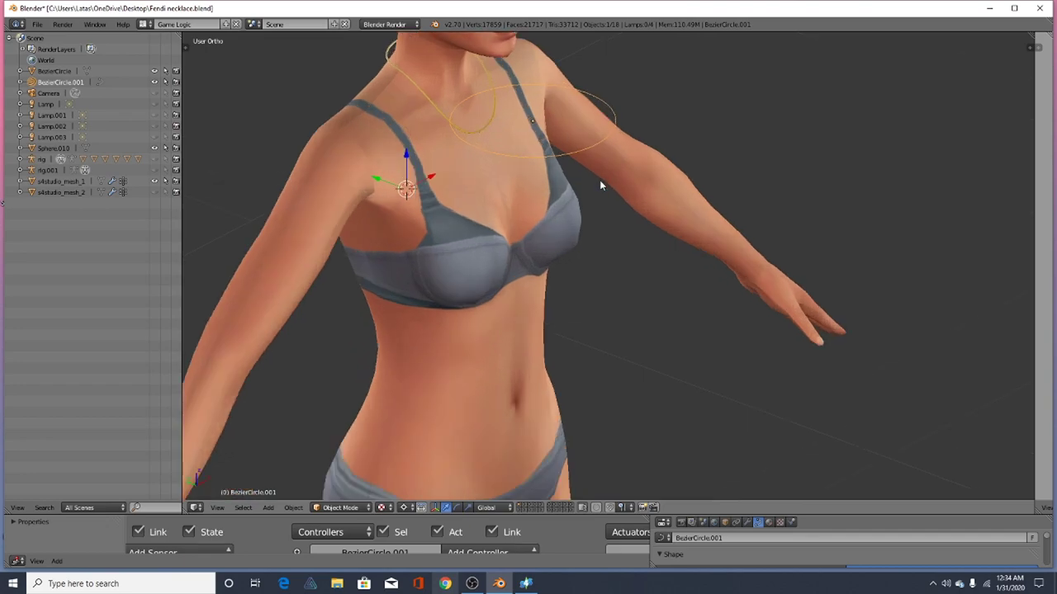
Place the 3D cursor near the front of the chain and shrink the circle further around it
key("s")
left_click(633, 281)
left_click(487, 113)
key("s")
left_click(578, 170)
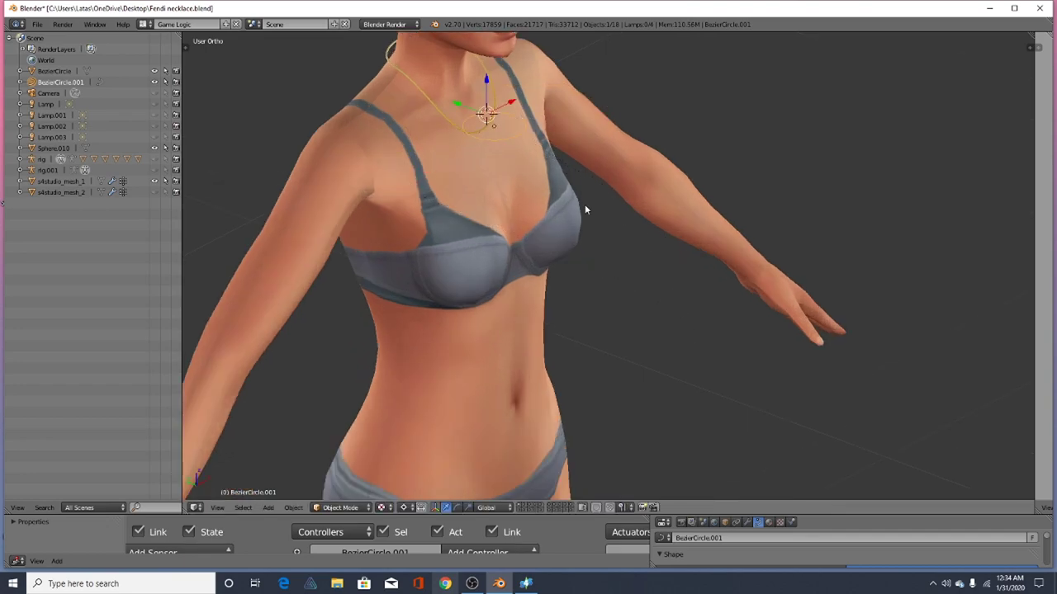
middle_click_drag(584, 207, 570, 274)
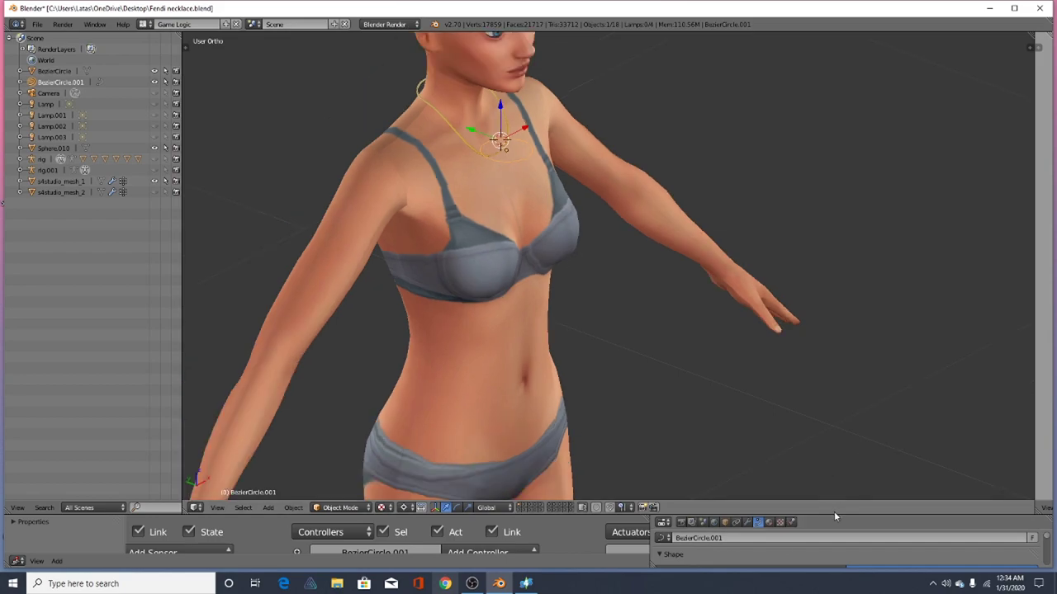
Enlarge the properties area and set the circle curve's fill to Full
left_click_drag(833, 515, 833, 309)
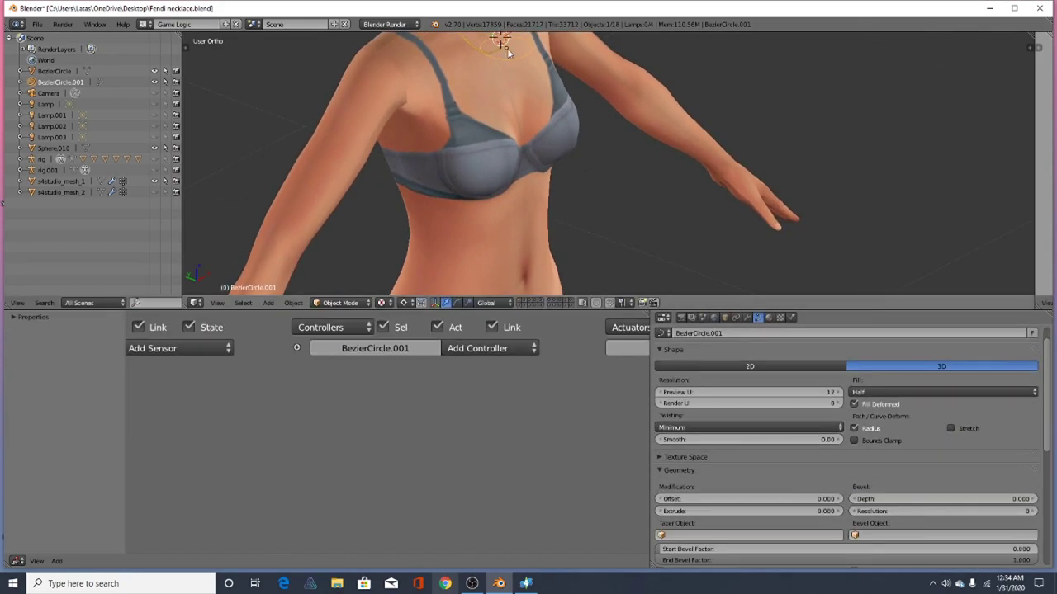
scroll(544, 258, "down", 2)
scroll(485, 103, "up", 6)
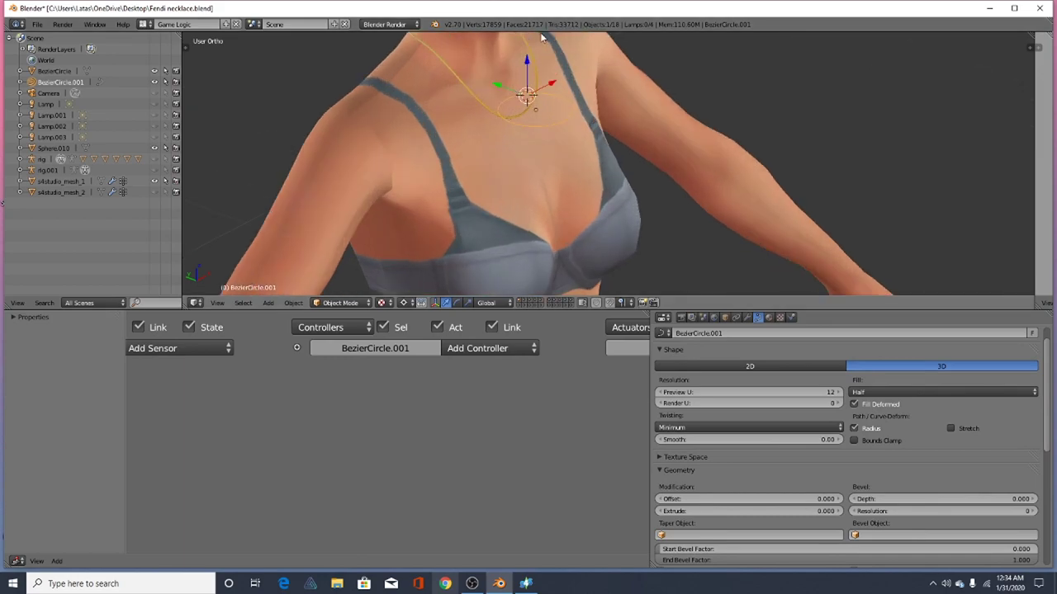
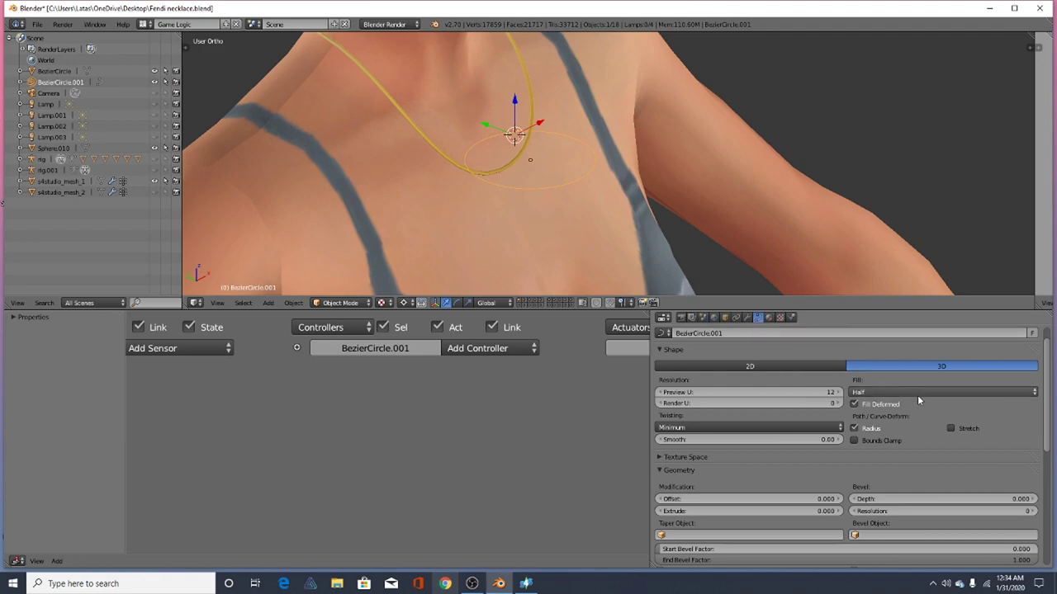
left_click(894, 425)
left_click(897, 413)
left_click(895, 400)
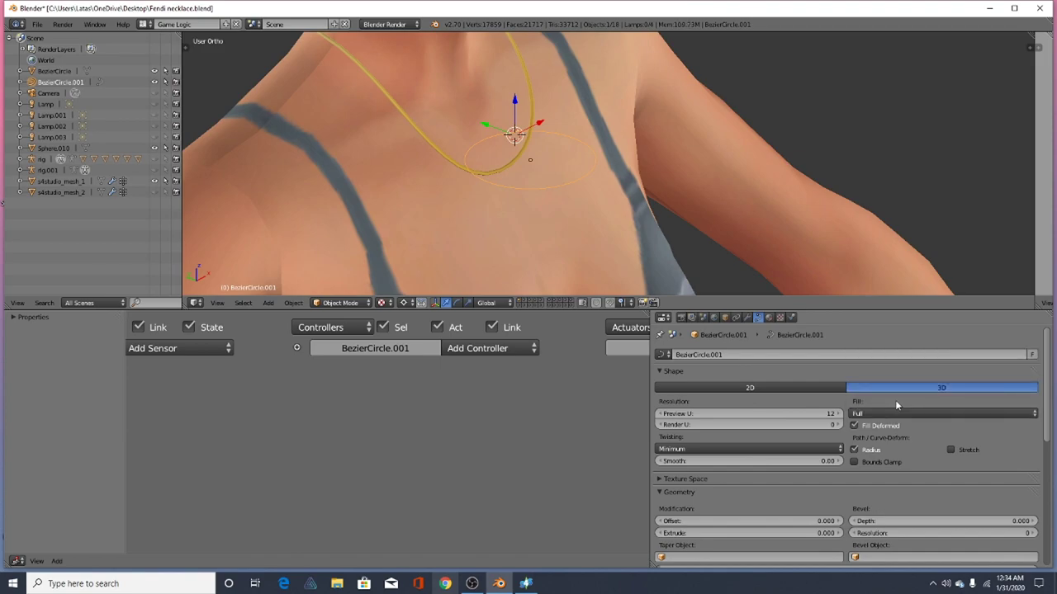
Give the circle a bevel depth of 0.028 and scale it down slightly
scroll(884, 417, "down", 4)
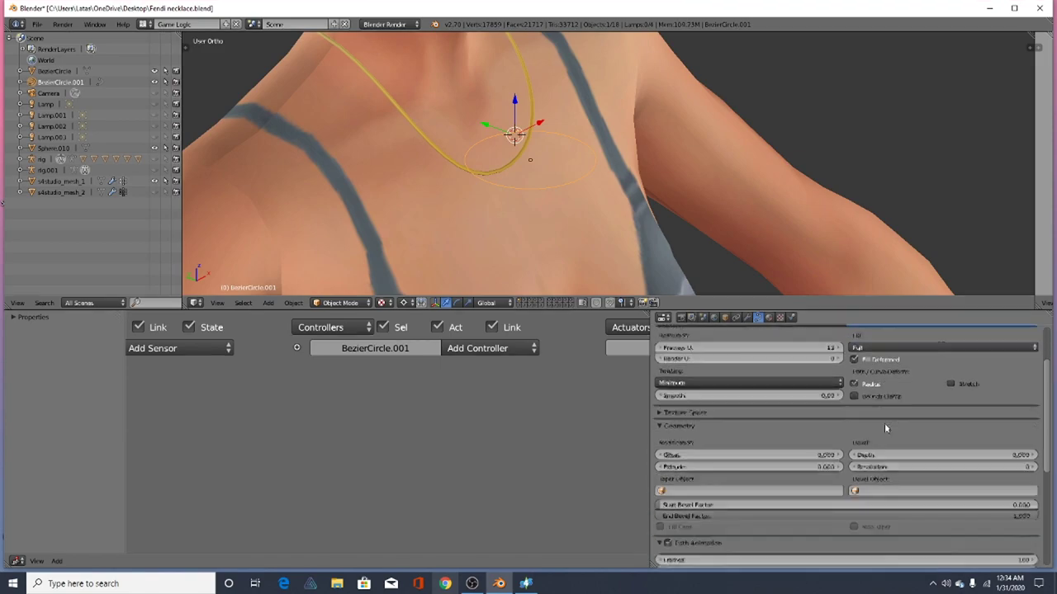
left_click_drag(966, 412, 981, 412)
scroll(586, 108, "up", 1)
key("s")
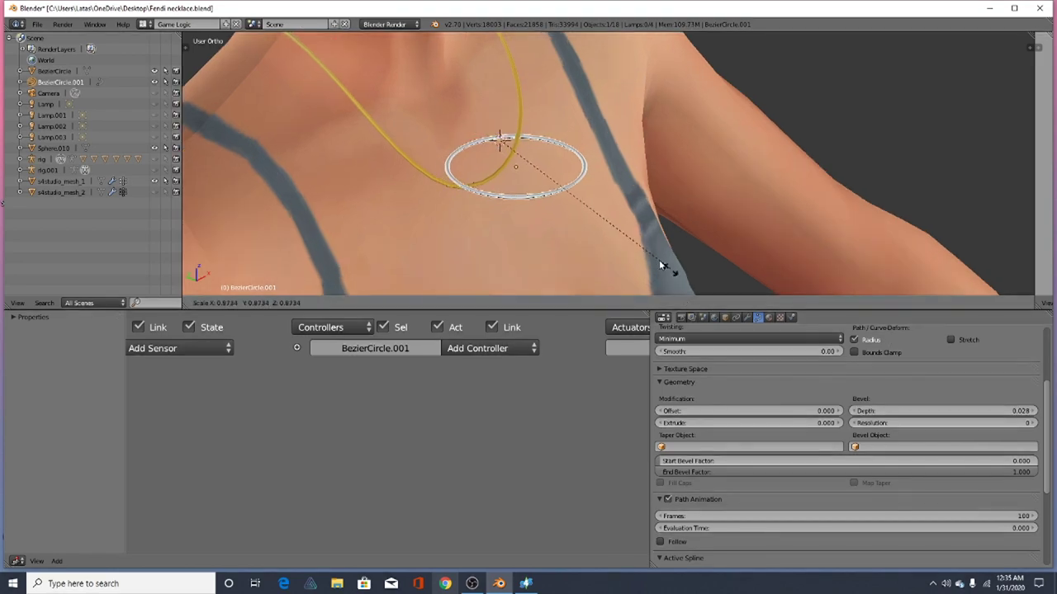
left_click(632, 241)
scroll(487, 148, "up", 2)
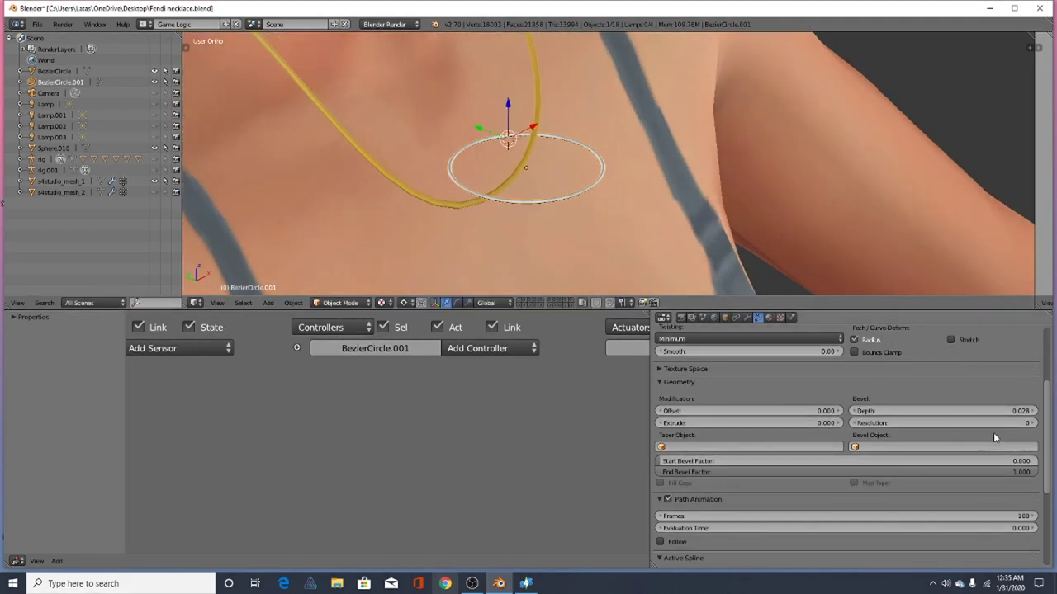
Set the circle's bevel resolution to 1 and its bevel depth to 0.038
left_click_drag(1005, 423, 979, 411)
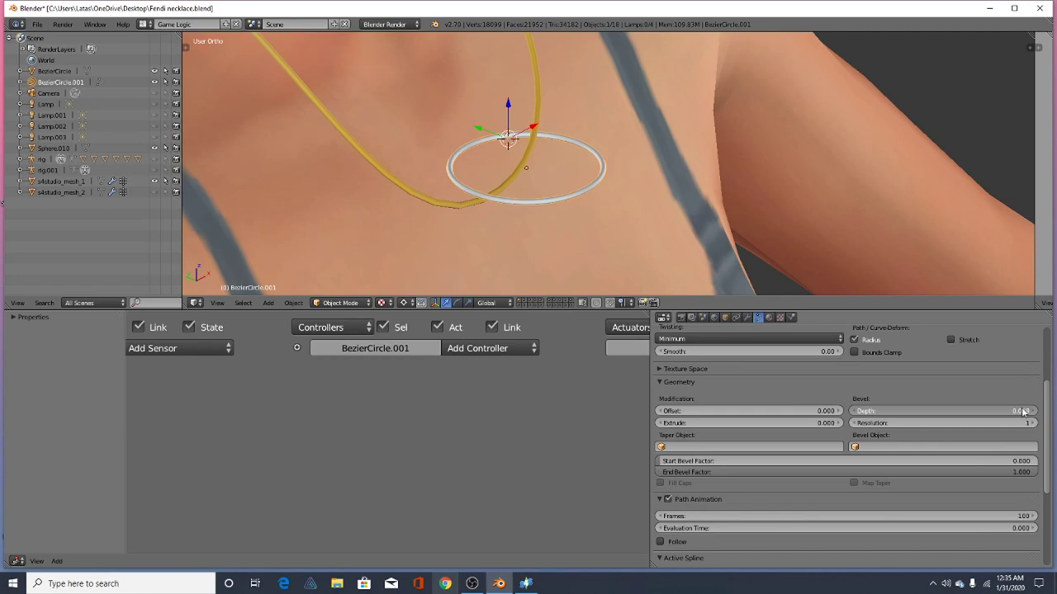
scroll(439, 113, "up", 3)
scroll(527, 231, "down", 1)
scroll(530, 246, "up", 1)
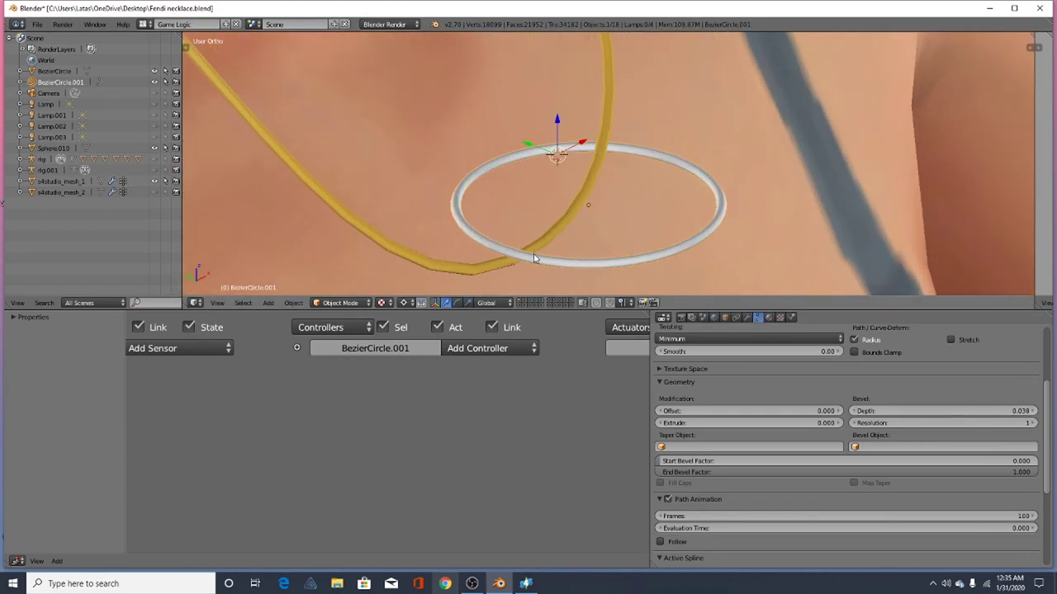
Rotate the circle so that it stands upright, crosswise to the front of the gold chain
key("Tab")
middle_click_drag(534, 258, 652, 279)
key("Tab")
key("r")
left_click(597, 163)
scroll(500, 113, "down", 3)
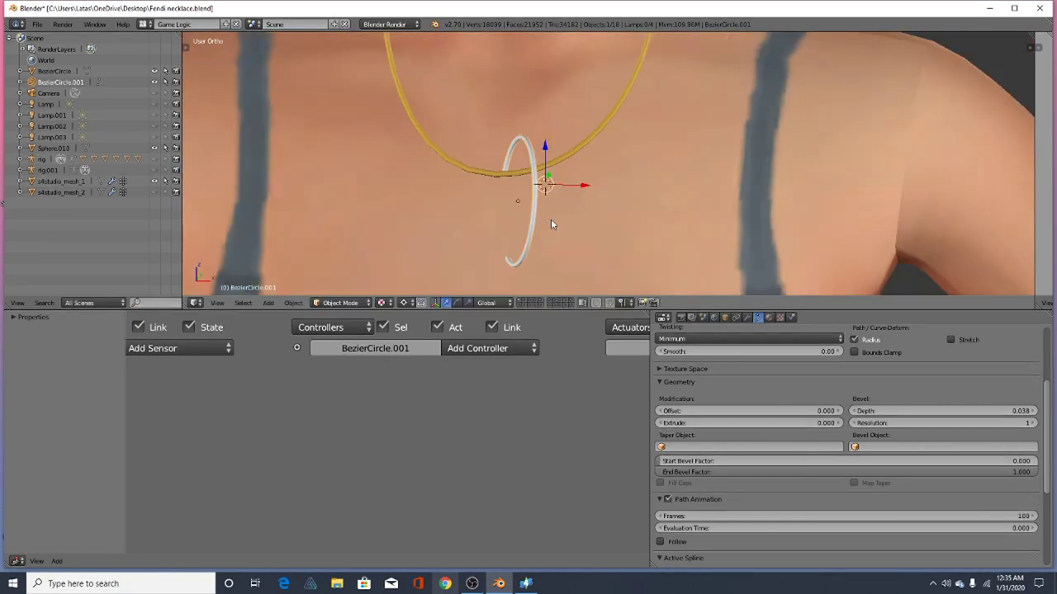
key("r")
key("r")
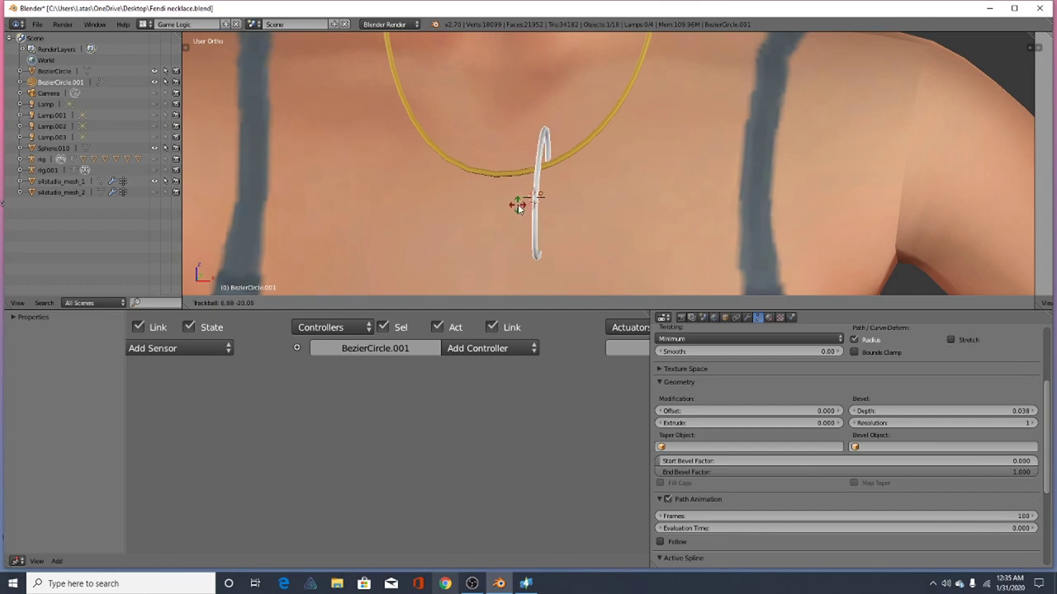
left_click(519, 206)
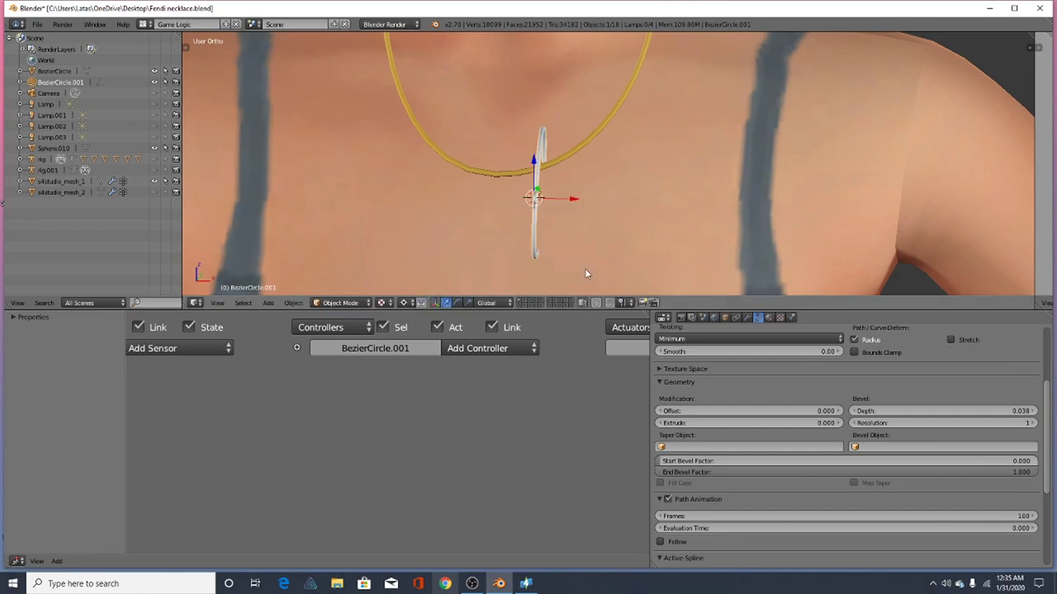
Scale the upright circle down and move it onto the front of the chain
key("s")
left_click(565, 213)
scroll(469, 162, "up", 3)
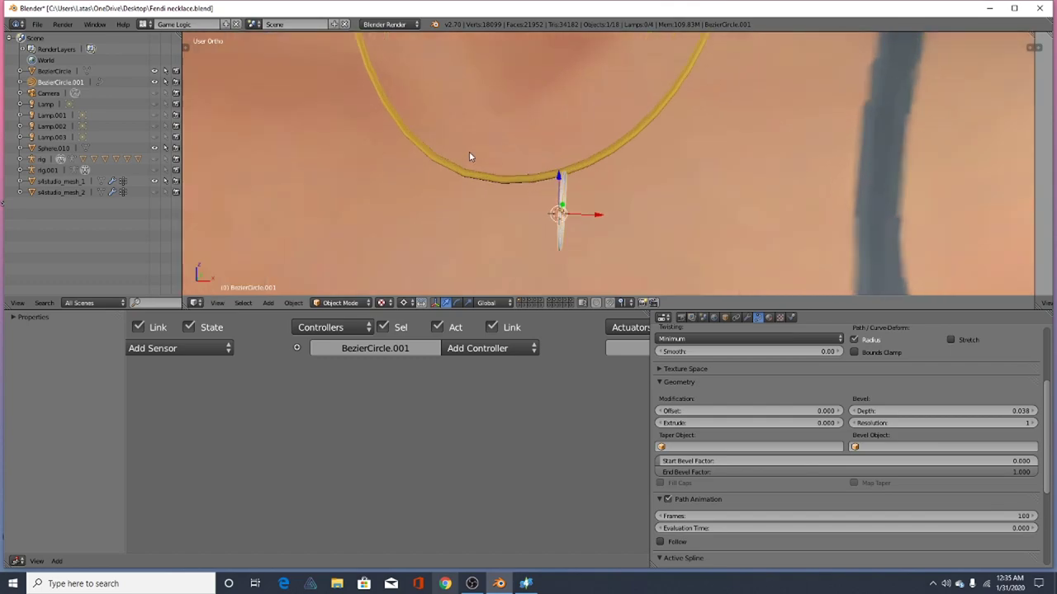
middle_click_drag(480, 208, 621, 215)
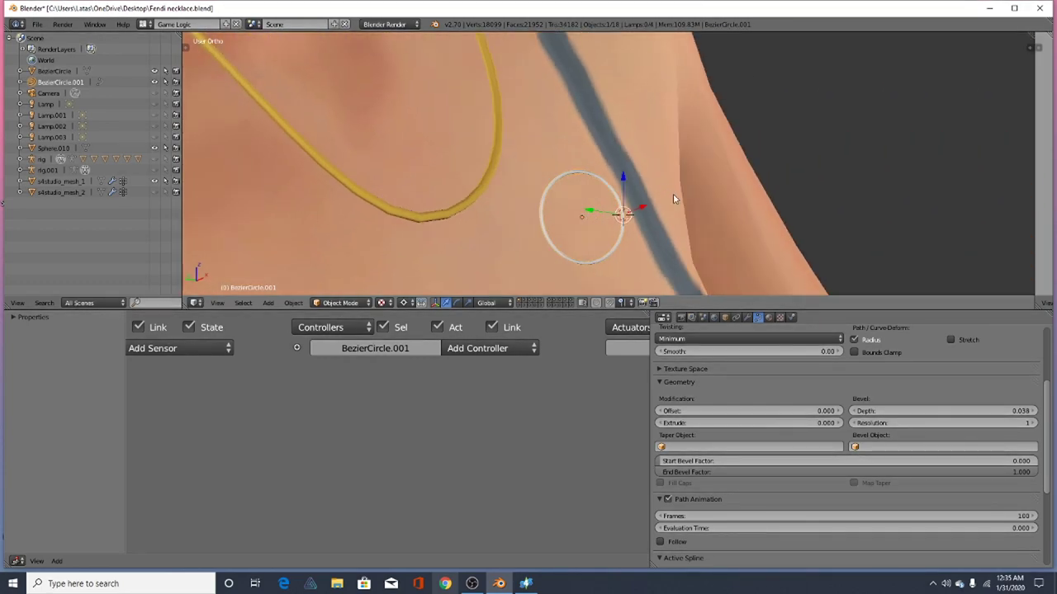
key("g")
left_click(541, 188)
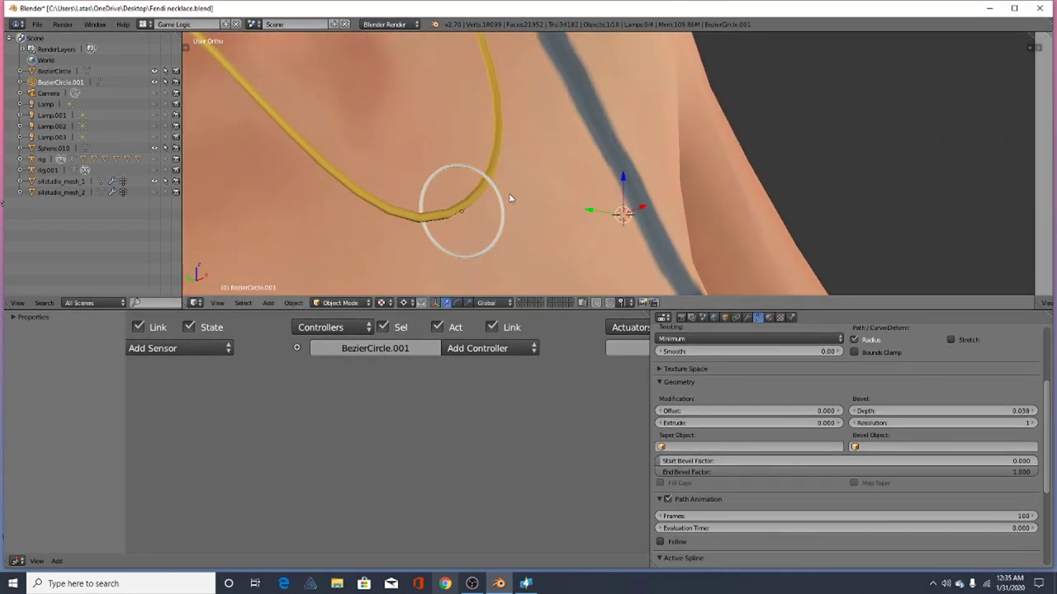
Place the 3D cursor where the ring crosses the chain and shrink the ring further
scroll(455, 206, "up", 2)
left_click(455, 211)
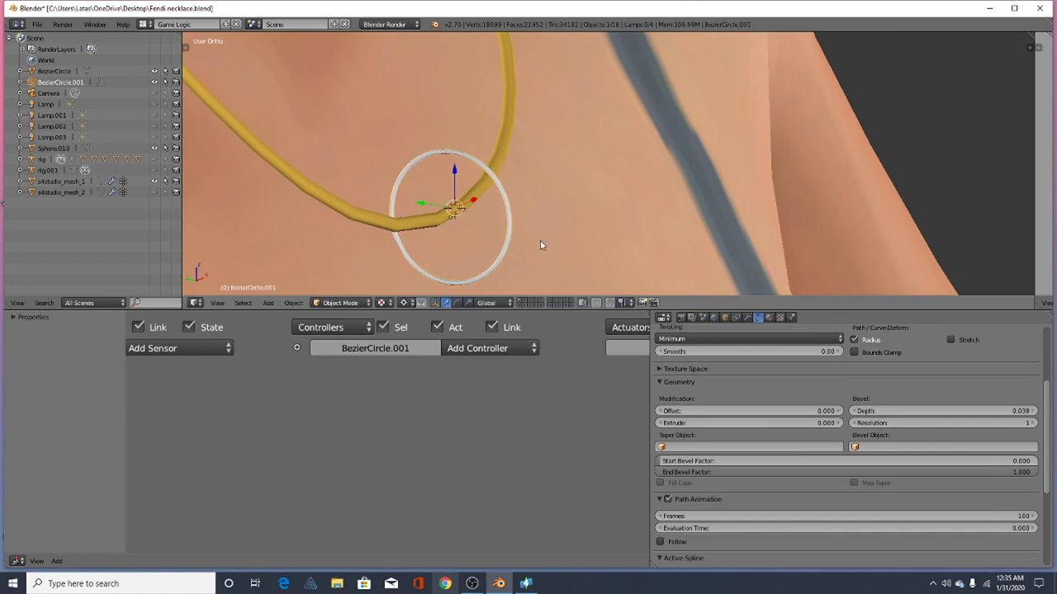
middle_click_drag(538, 243, 485, 260)
key("s")
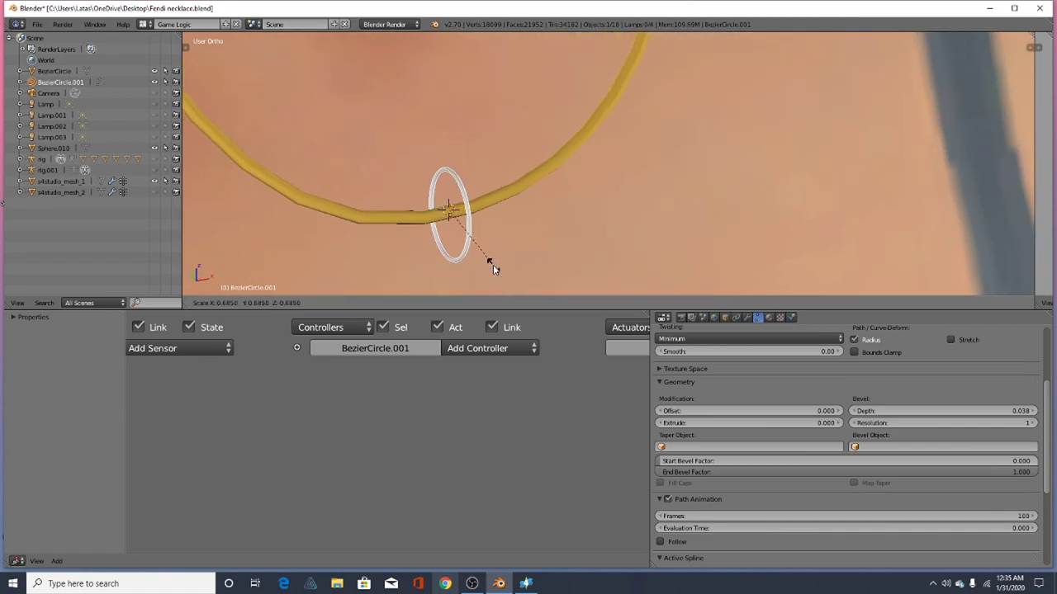
left_click(483, 253)
scroll(469, 220, "down", 3)
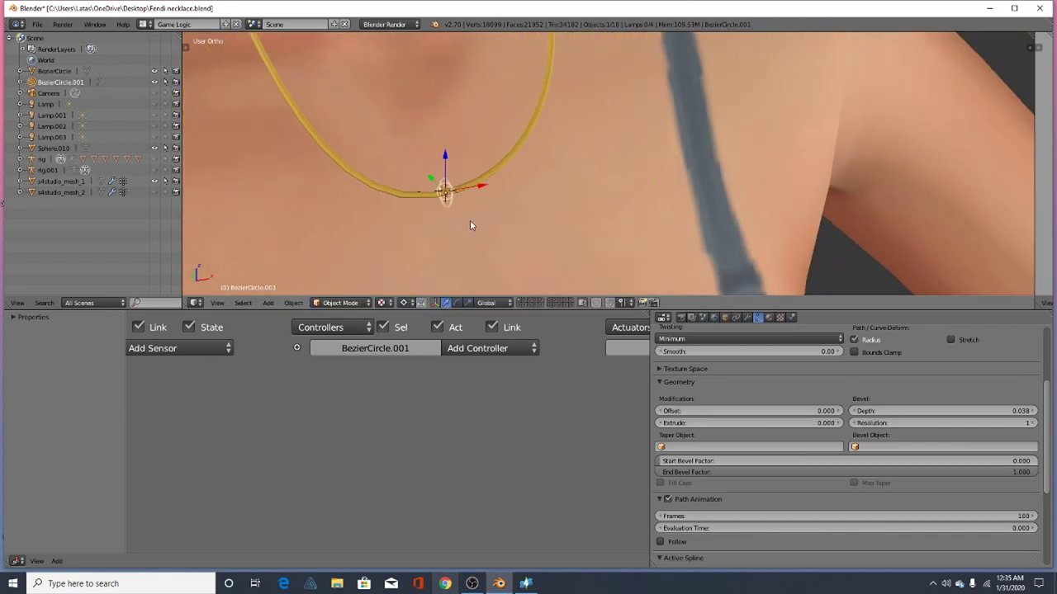
scroll(437, 236, "down", 1)
scroll(439, 236, "up", 4)
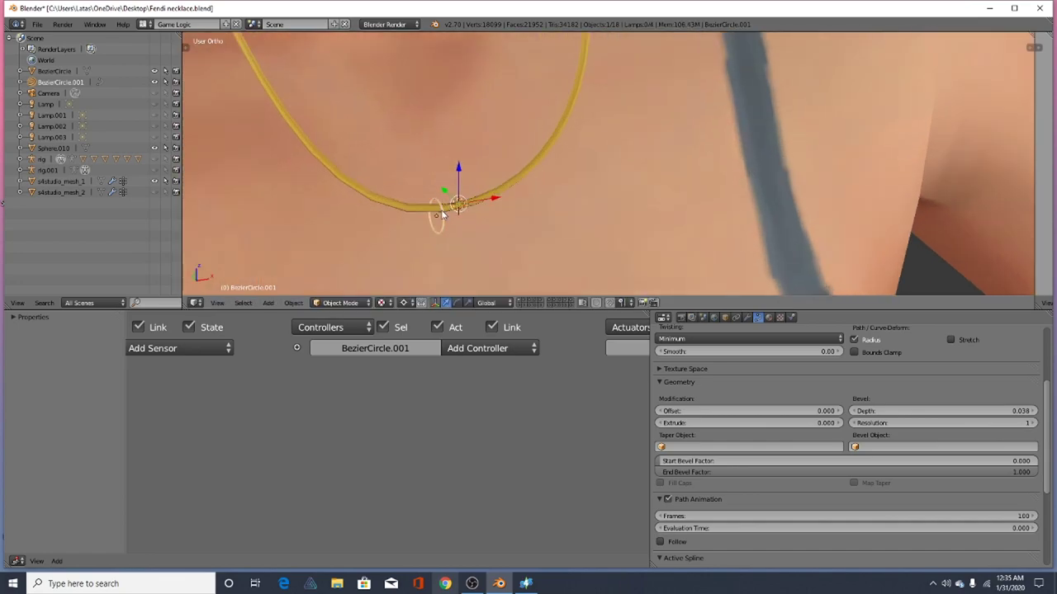
Rotate the small ring freely so that it turns more edge-on at the chain's front
key("r")
key("r")
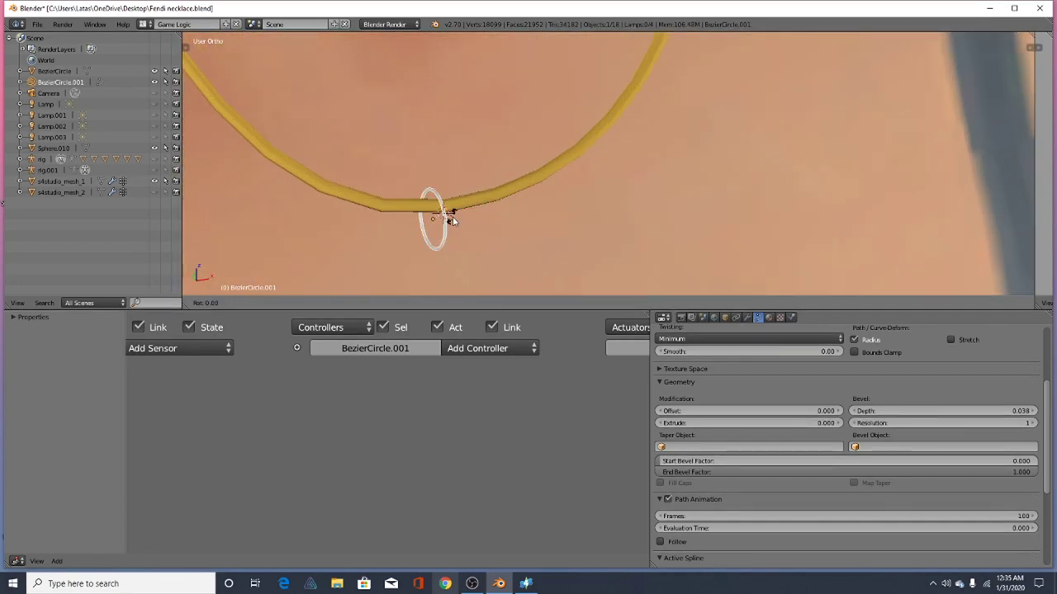
left_click(440, 219)
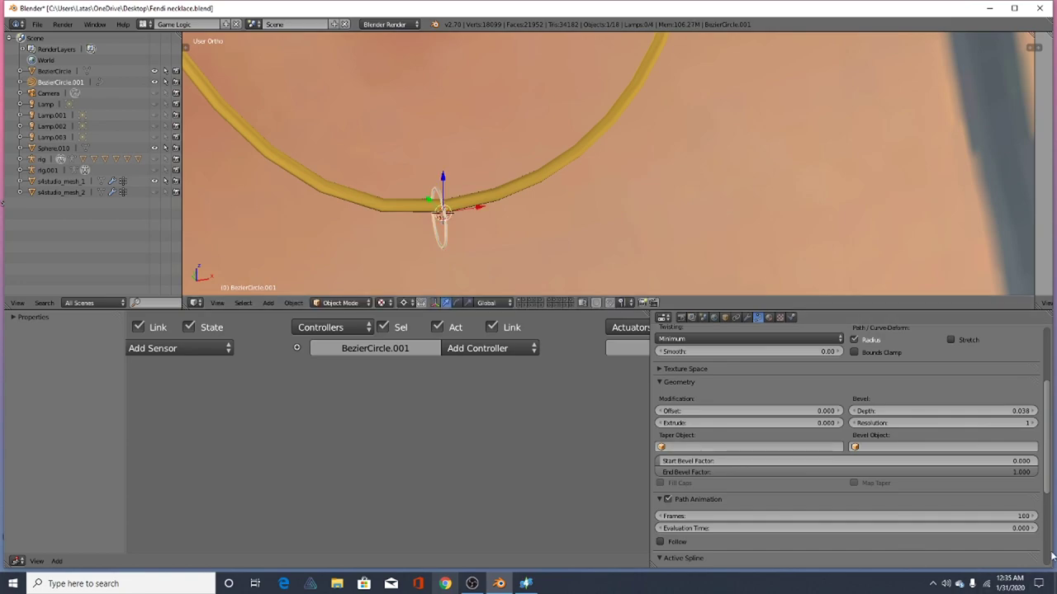
Thicken the ring by setting its bevel depth to 0.076
left_click(1026, 413)
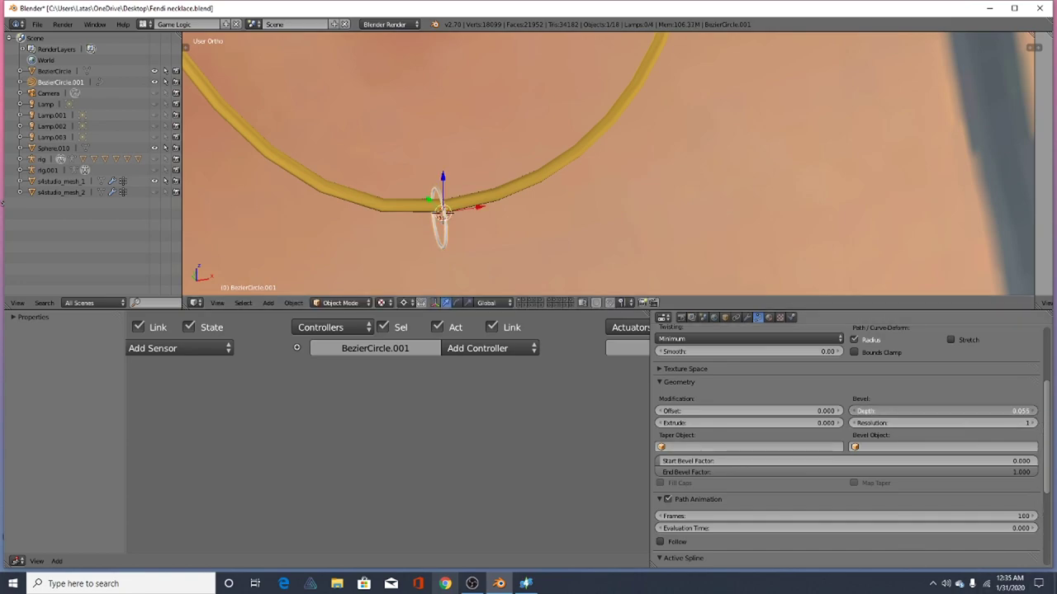
left_click_drag(1026, 411, 1032, 412)
scroll(337, 114, "up", 1)
scroll(550, 200, "up", 2)
scroll(550, 201, "down", 1)
left_click_drag(1022, 411, 1023, 411)
scroll(567, 205, "down", 3)
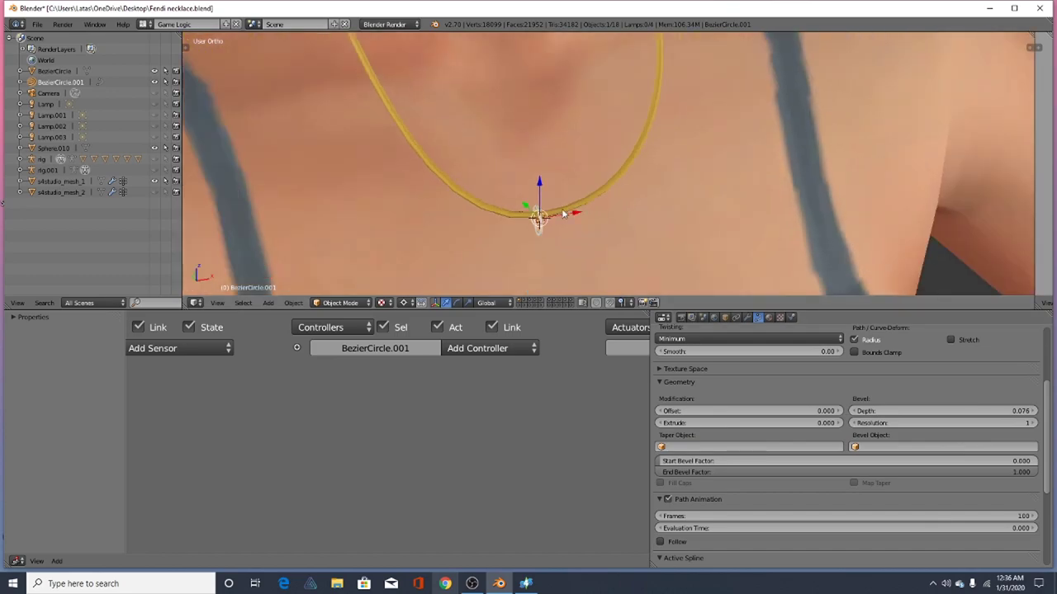
scroll(545, 215, "up", 4)
scroll(568, 246, "up", 2)
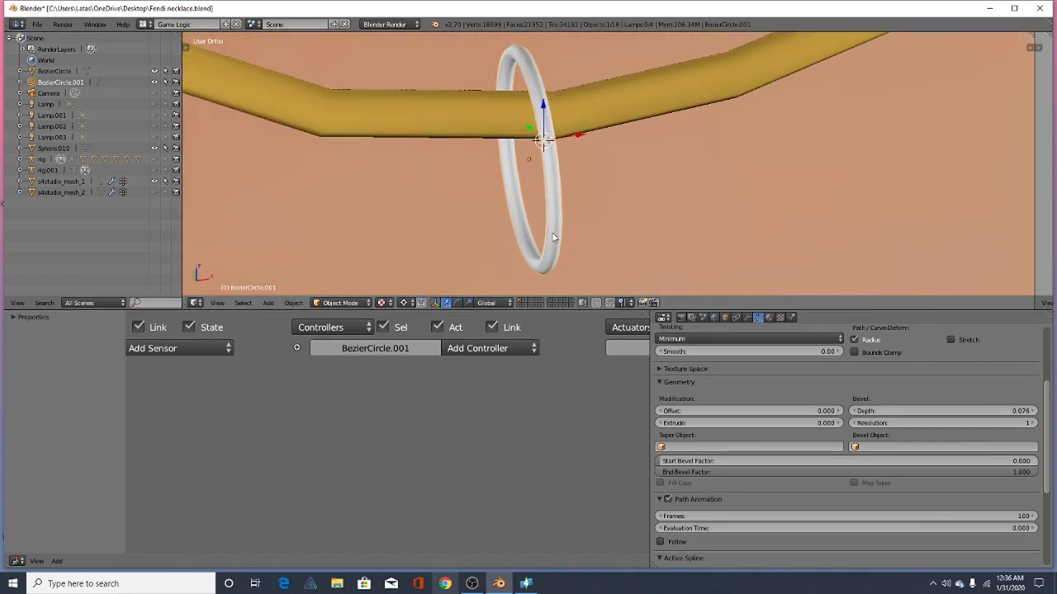
scroll(558, 216, "up", 1)
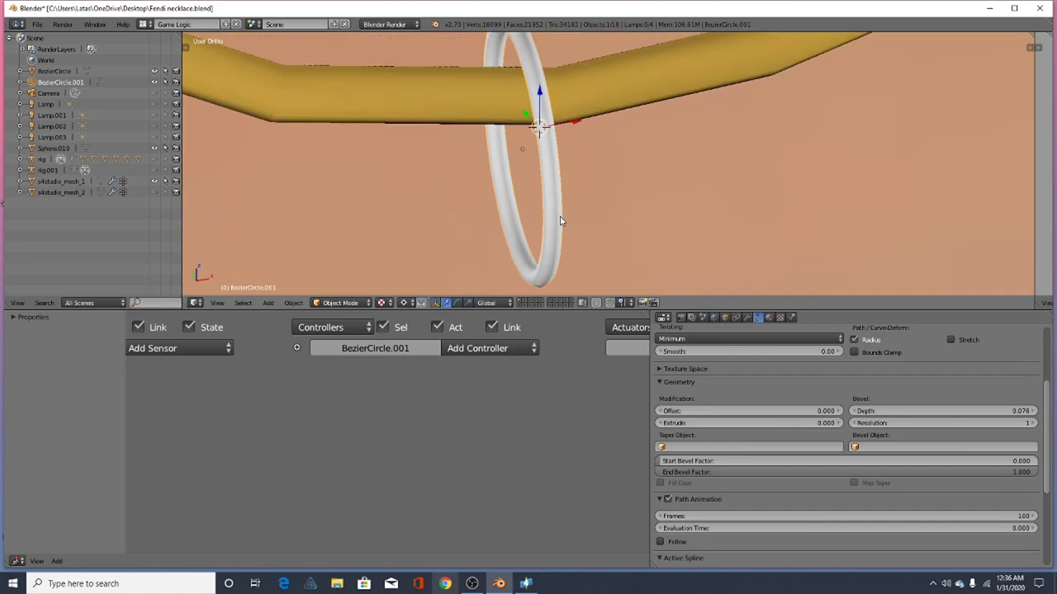
Convert the ring curve to a mesh and scale it down around the chain
key("alt+c")
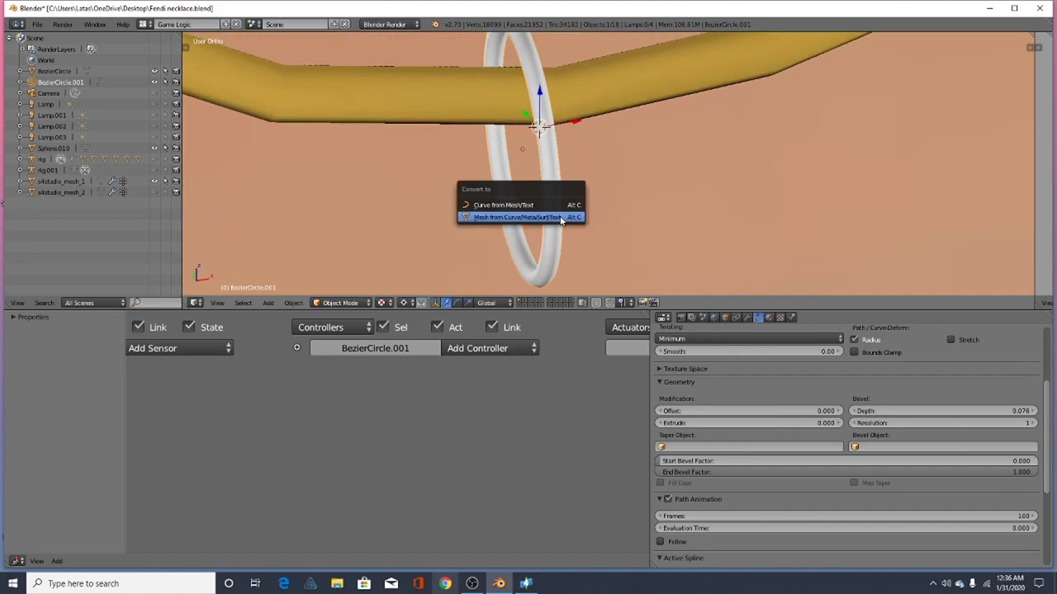
left_click(488, 218)
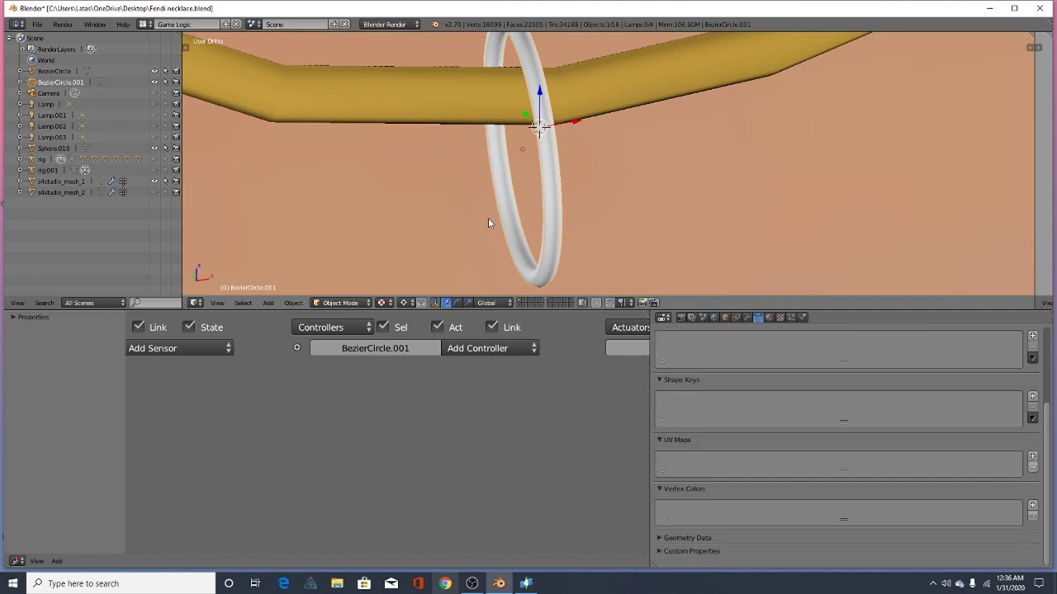
scroll(516, 213, "down", 2)
key("s")
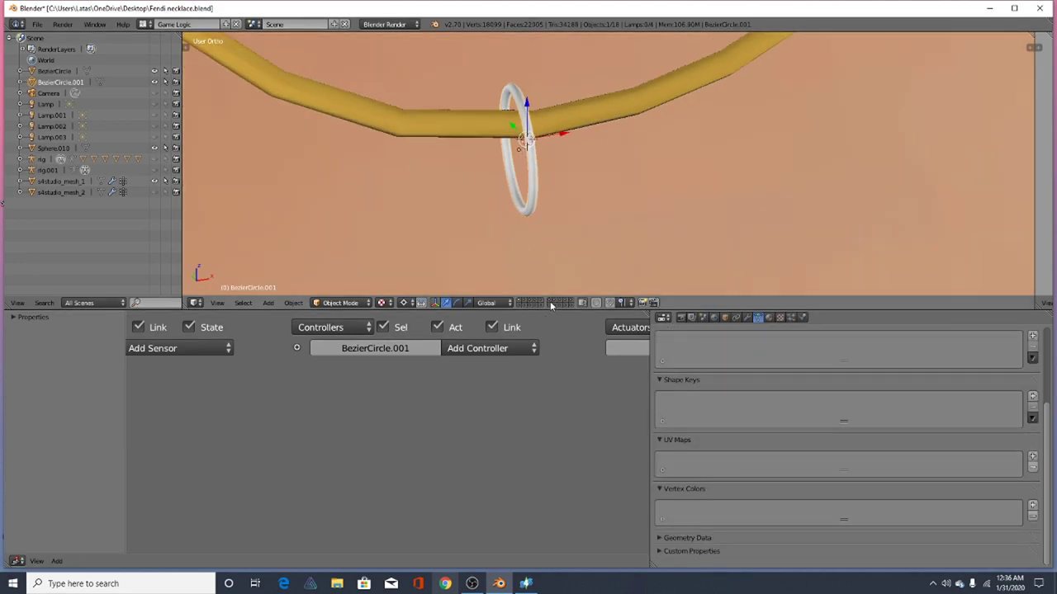
left_click(531, 198)
scroll(531, 198, "down", 3)
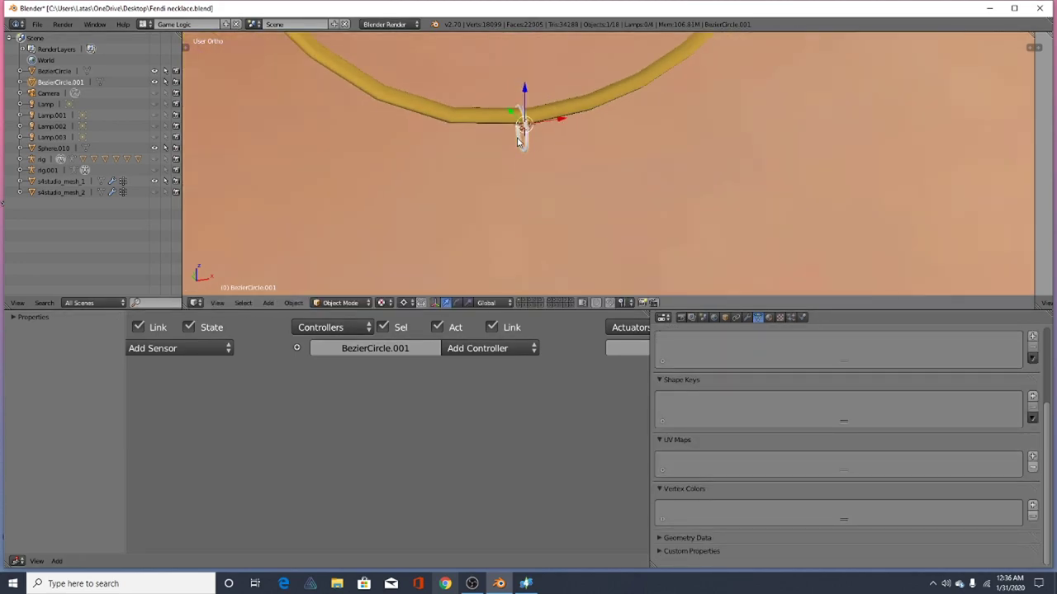
Move the ring mesh along the chain to position it near the chain's lowest point
key("g")
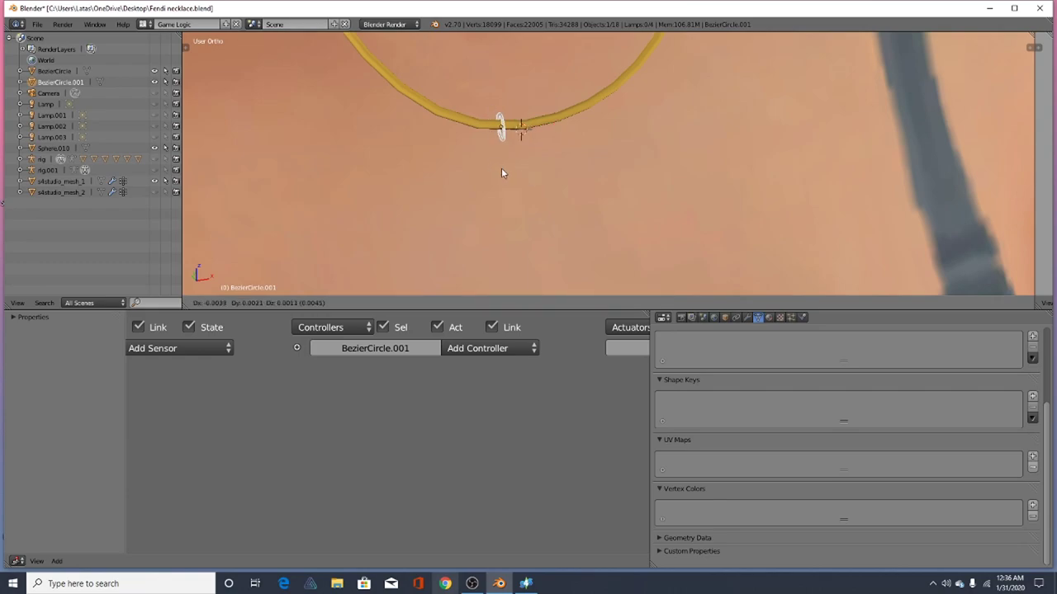
left_click(505, 174)
scroll(506, 173, "down", 3)
scroll(482, 176, "up", 2)
scroll(495, 175, "down", 4)
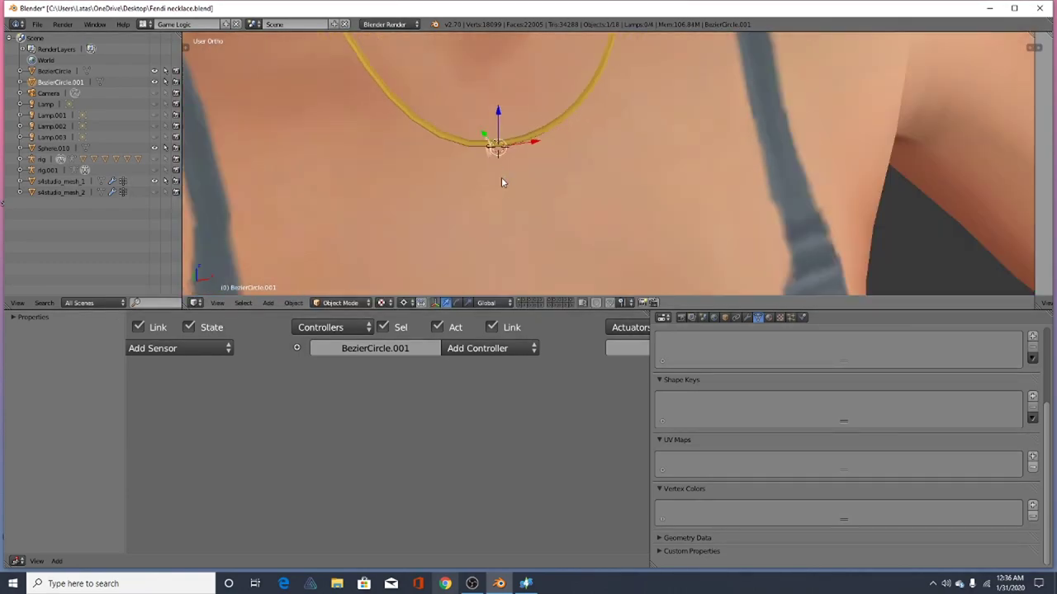
scroll(483, 172, "up", 4)
scroll(487, 170, "up", 2)
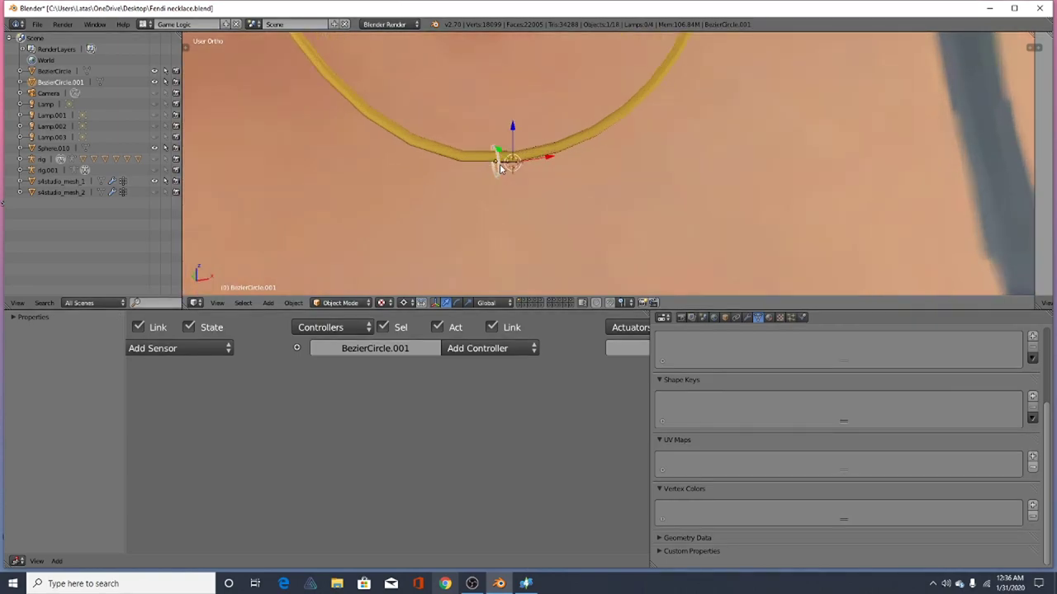
key("g")
left_click(525, 164)
Place the 3D cursor on the ring and rotate the ring freely to align it across the chain
scroll(525, 148, "up", 3)
left_click(513, 166)
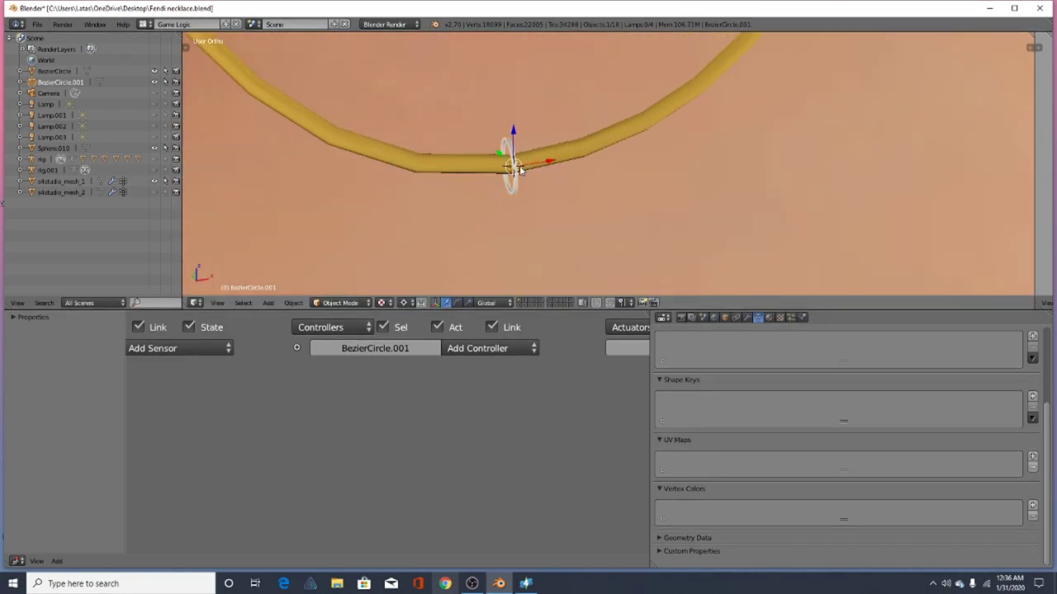
key("r")
key("r")
left_click(517, 172)
scroll(519, 153, "down", 7)
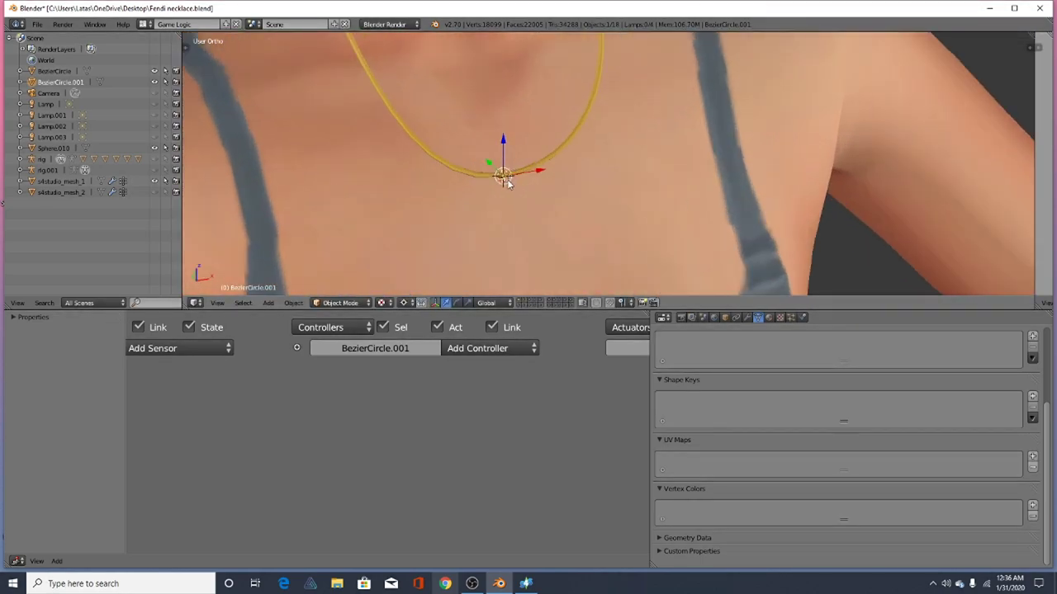
Nudge the rotated ring slightly along the chain's lowest section
scroll(508, 183, "up", 4)
key("g")
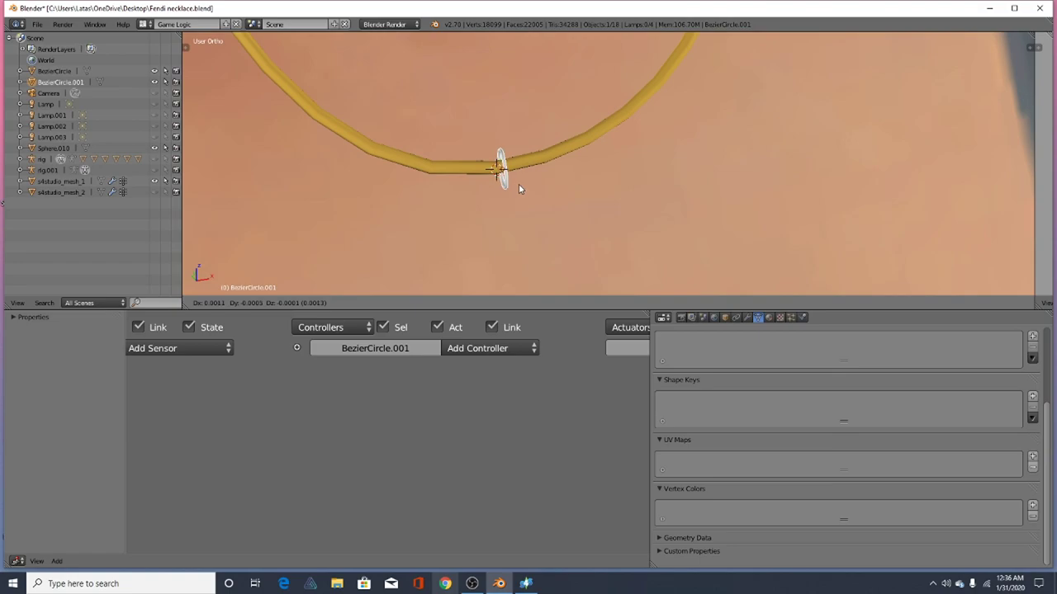
left_click(519, 192)
scroll(460, 197, "down", 3)
scroll(461, 201, "down", 2)
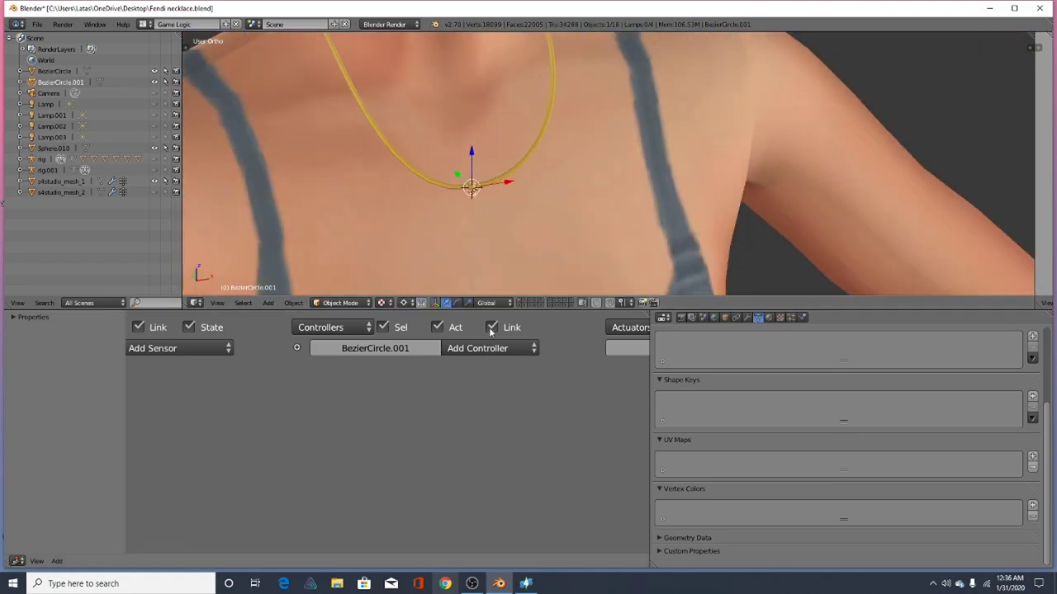
Enlarge the 3D view area and shift the ring slightly so that it loops over the chain
left_click_drag(520, 310, 512, 474)
scroll(469, 353, "up", 4)
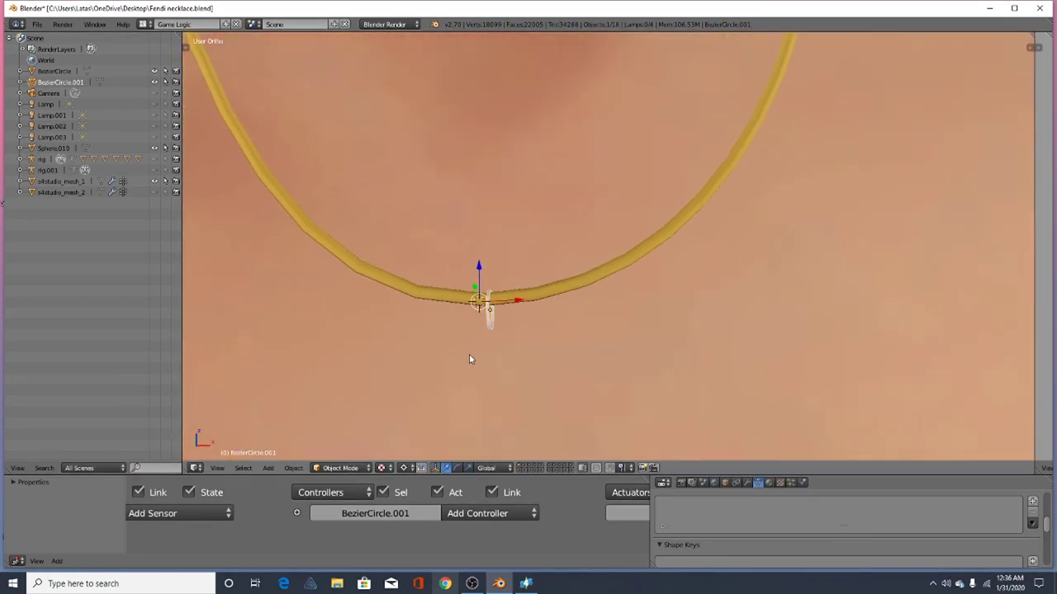
scroll(482, 236, "down", 2)
scroll(483, 241, "down", 4)
scroll(478, 266, "up", 5)
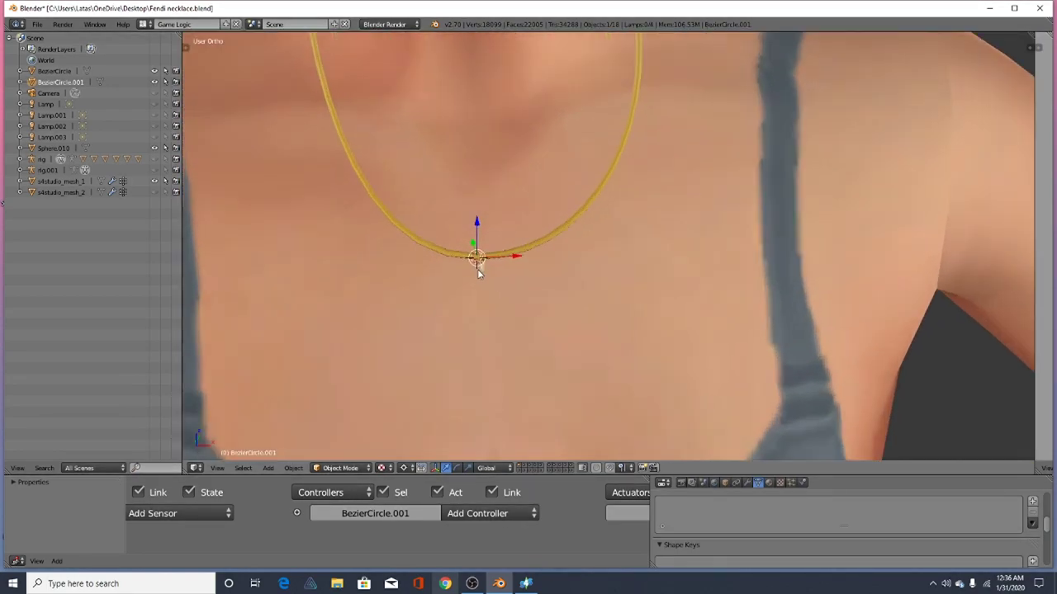
key("g")
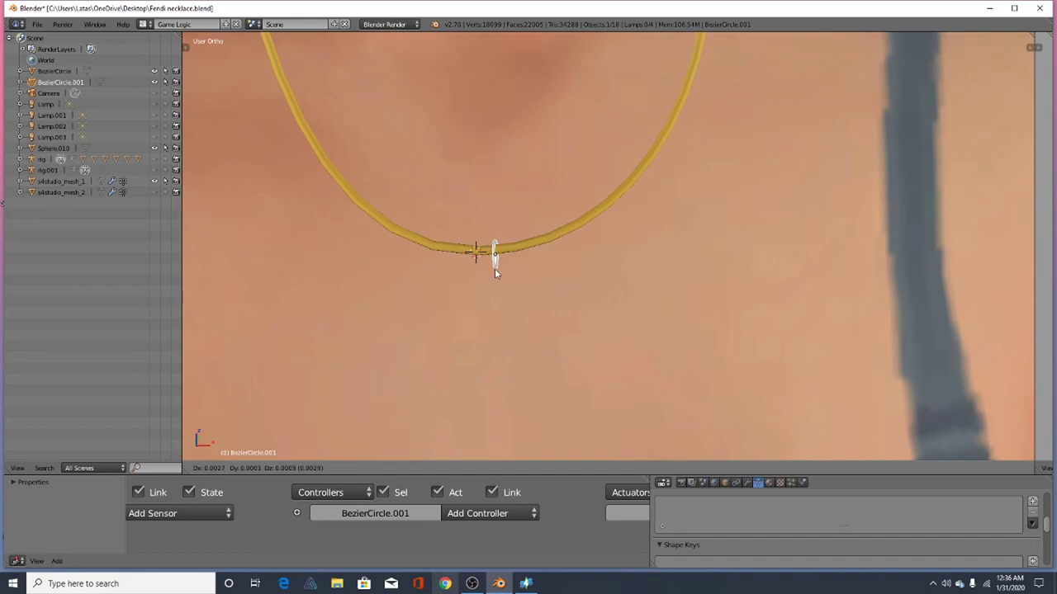
left_click(492, 273)
scroll(496, 270, "down", 6)
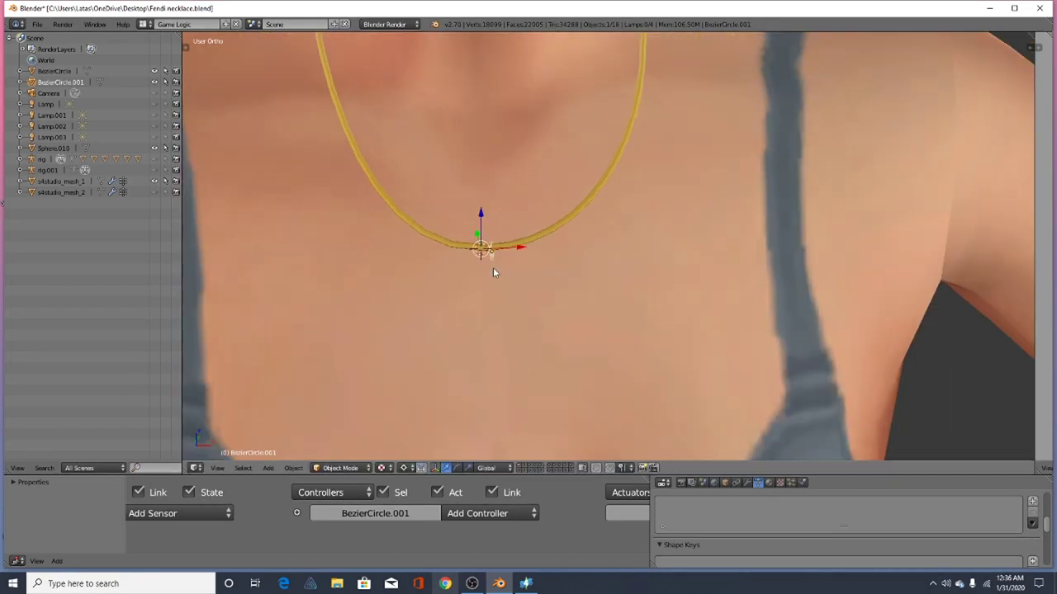
Reset the 3D cursor beside the ring on the chain and rotate the ring until it hangs vertically
scroll(484, 267, "up", 2)
scroll(485, 266, "up", 7)
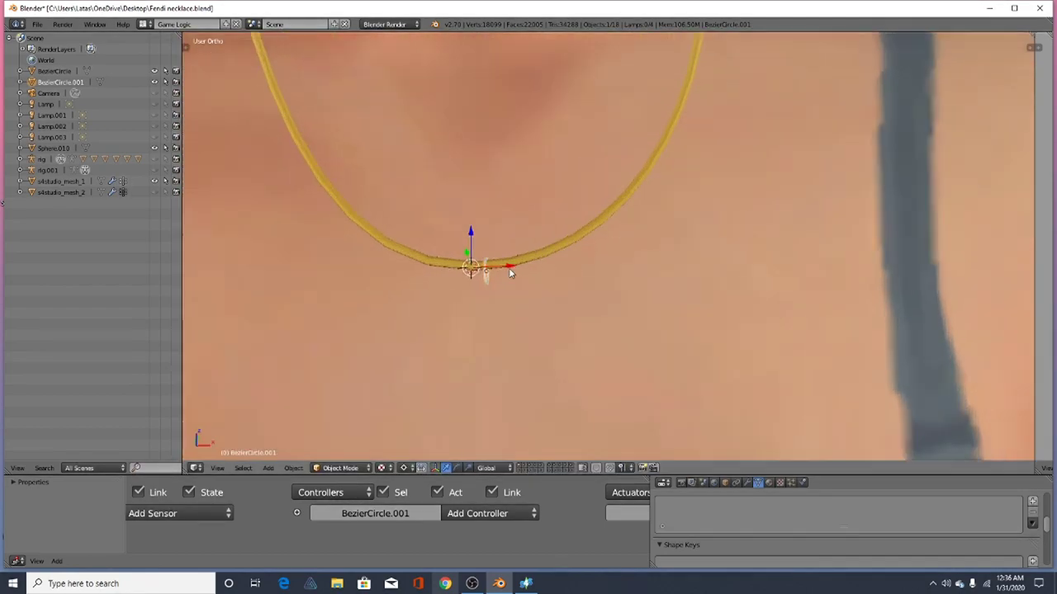
left_click(469, 270)
key("r")
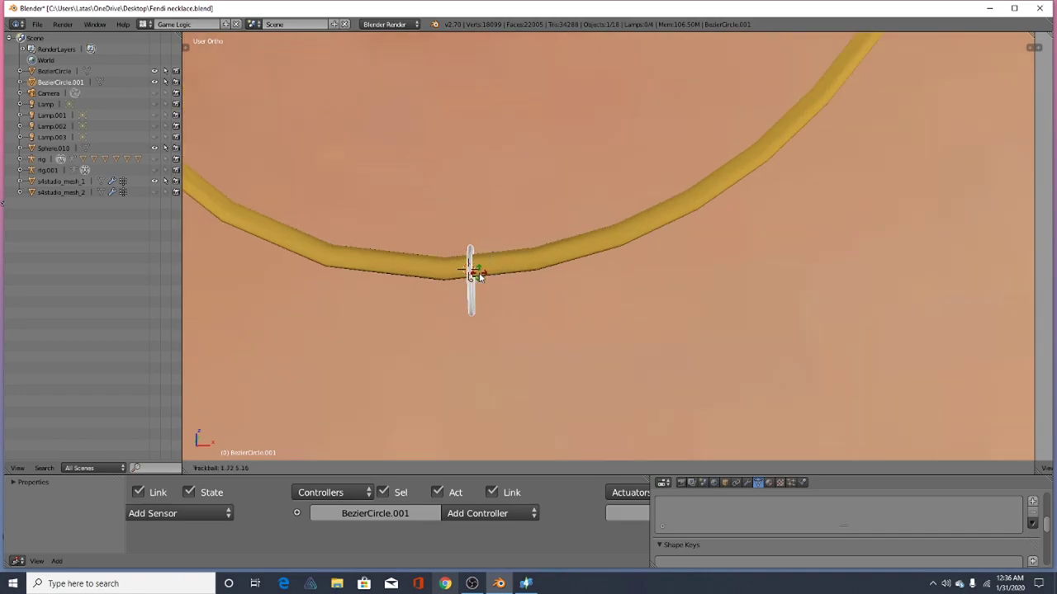
left_click(475, 274)
scroll(476, 248, "down", 4)
Enlarge the ring slightly and reposition it around the chain's lowest section
key("s")
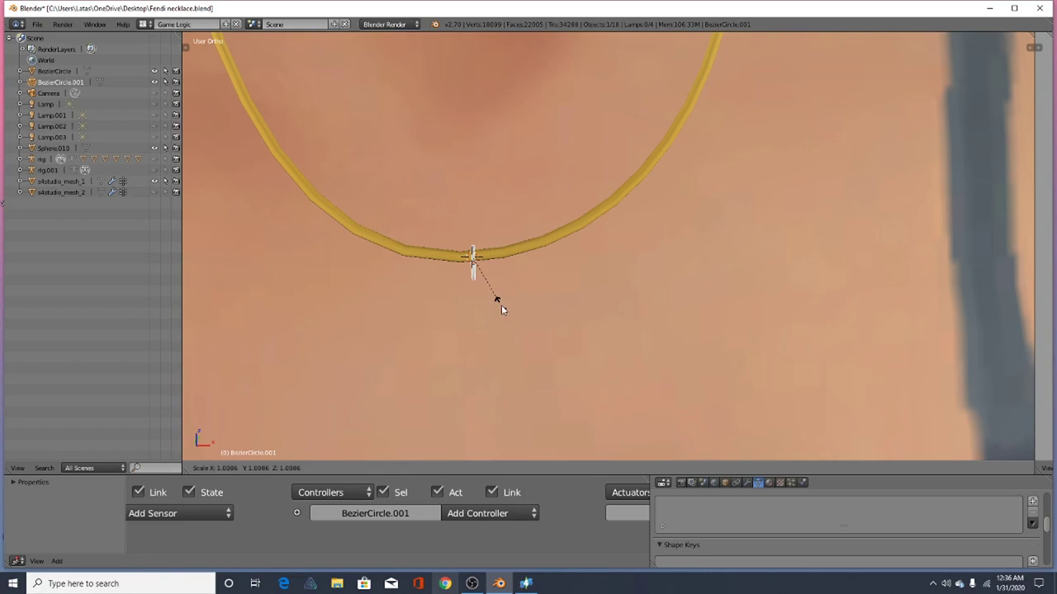
left_click(491, 320)
scroll(468, 279, "up", 1)
middle_click_drag(451, 278, 470, 294)
key("g")
left_click(459, 296)
middle_click_drag(454, 258, 505, 250)
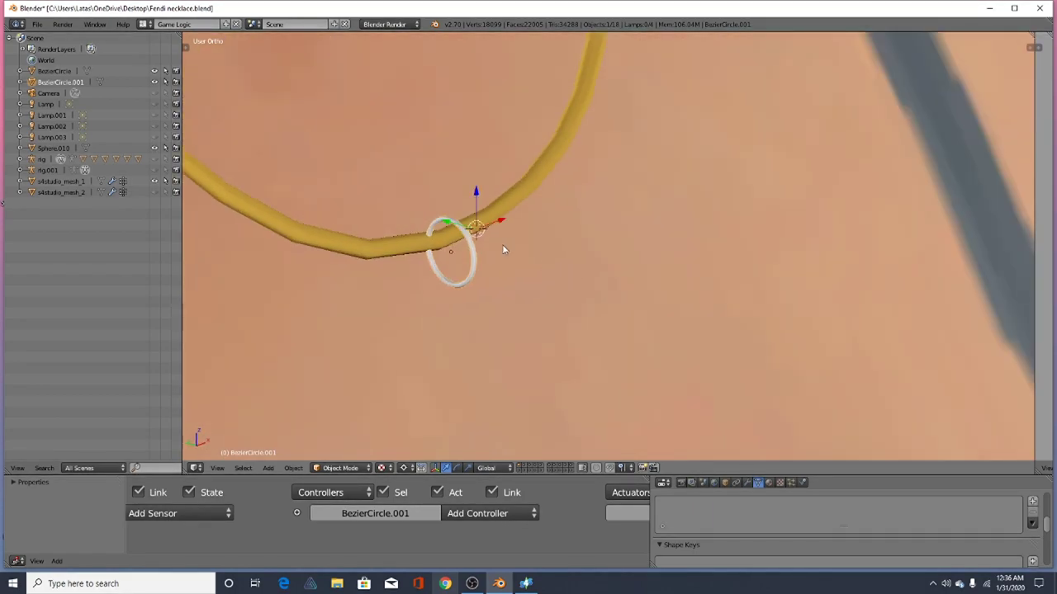
Move the ring along the chain to the centre of its lowest front section
key("g")
left_click(449, 255)
middle_click_drag(395, 264, 409, 299)
key("g")
left_click(426, 250)
scroll(411, 224, "down", 6)
scroll(453, 274, "up", 3)
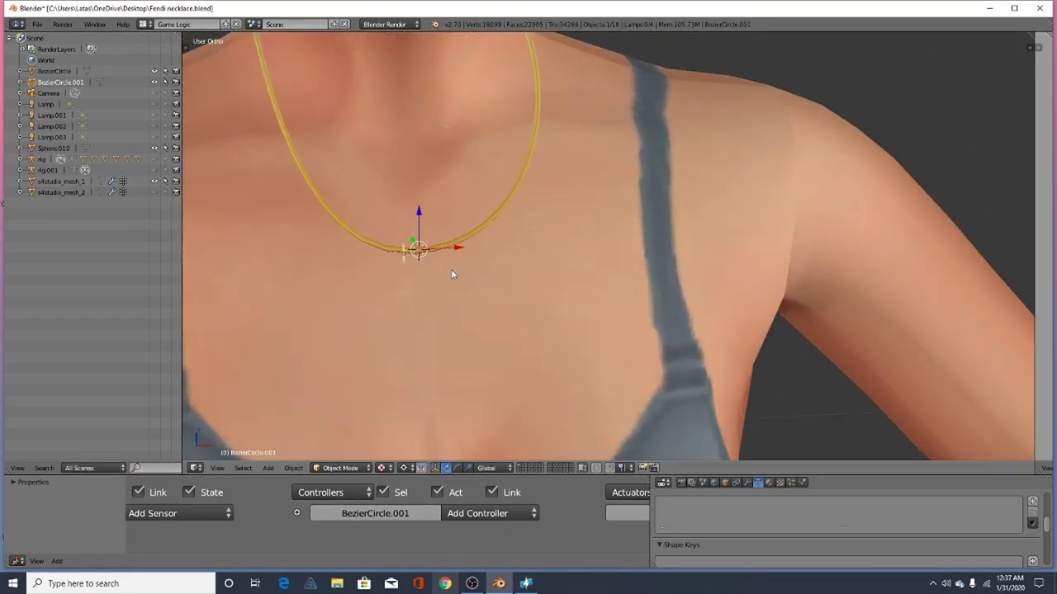
key("g")
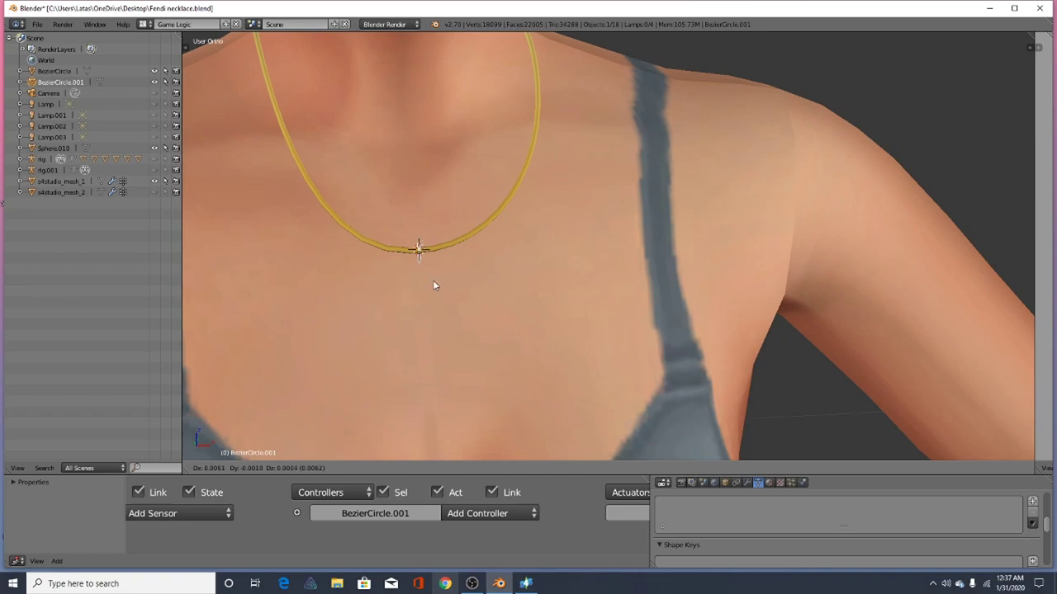
left_click(436, 283)
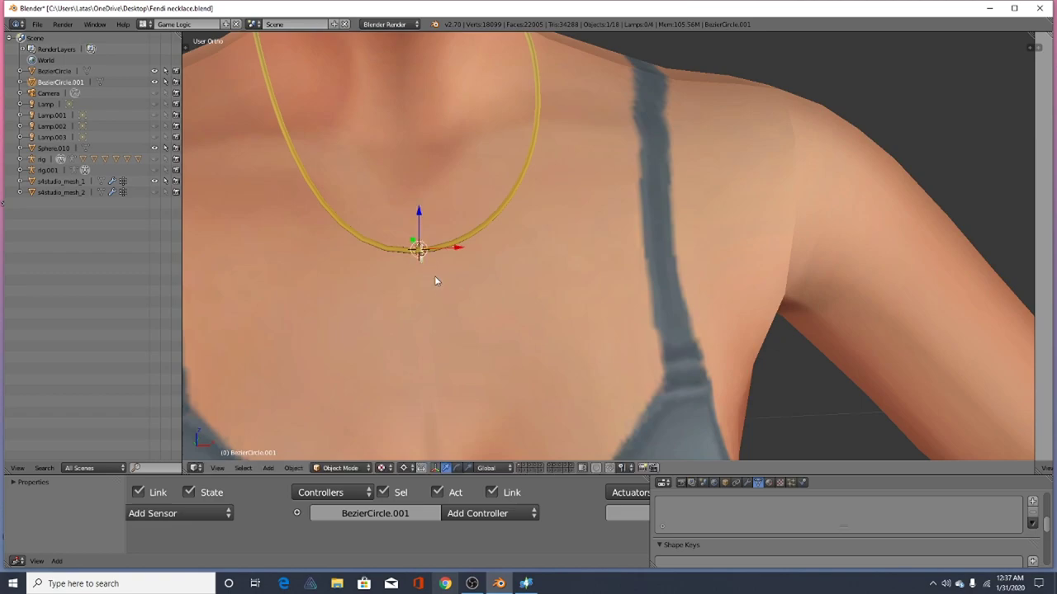
Nudge the ring slightly so that it wraps around the chain at its lowest point
scroll(438, 288, "down", 4)
scroll(421, 280, "up", 5)
scroll(417, 283, "up", 1)
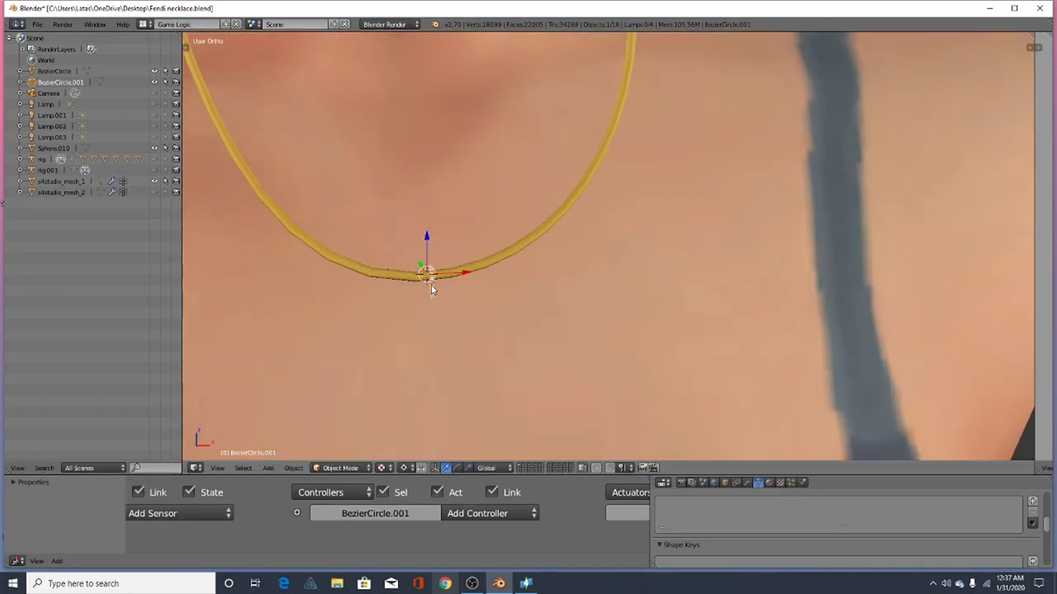
key("g")
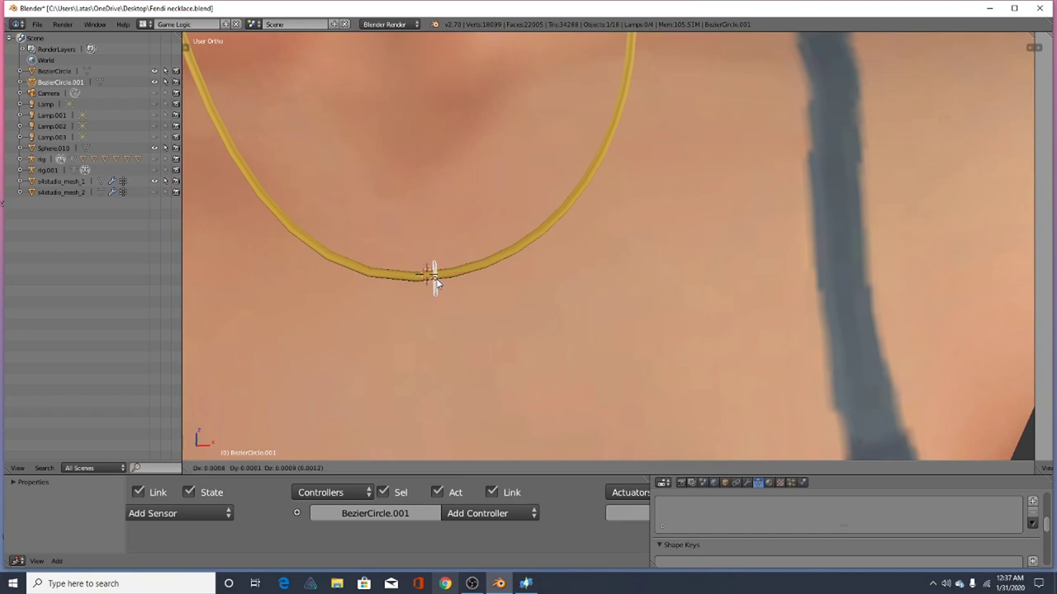
left_click(436, 284)
scroll(337, 240, "up", 5)
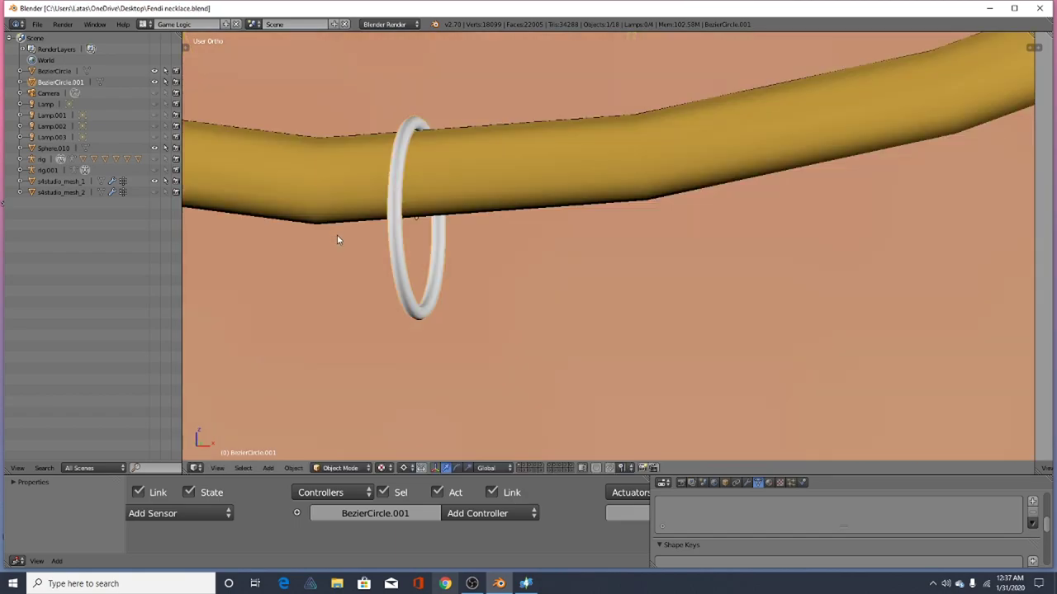
Mark a seam along one full lengthwise edge loop of the ring's mesh
key("Tab")
middle_click_drag(338, 234, 455, 267)
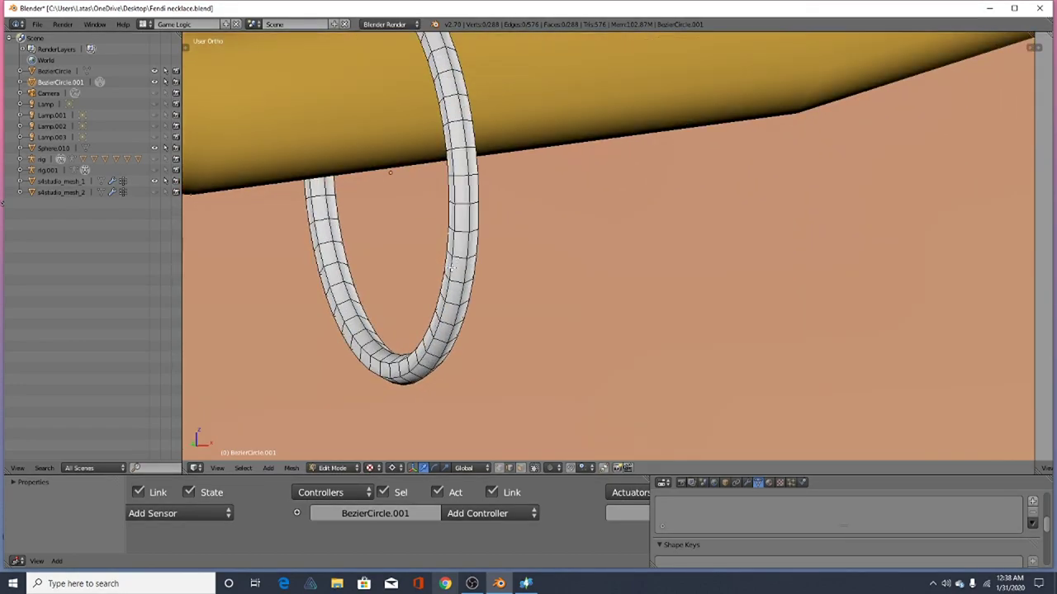
left_click(343, 468)
left_click(341, 444)
right_click(430, 340, "alt")
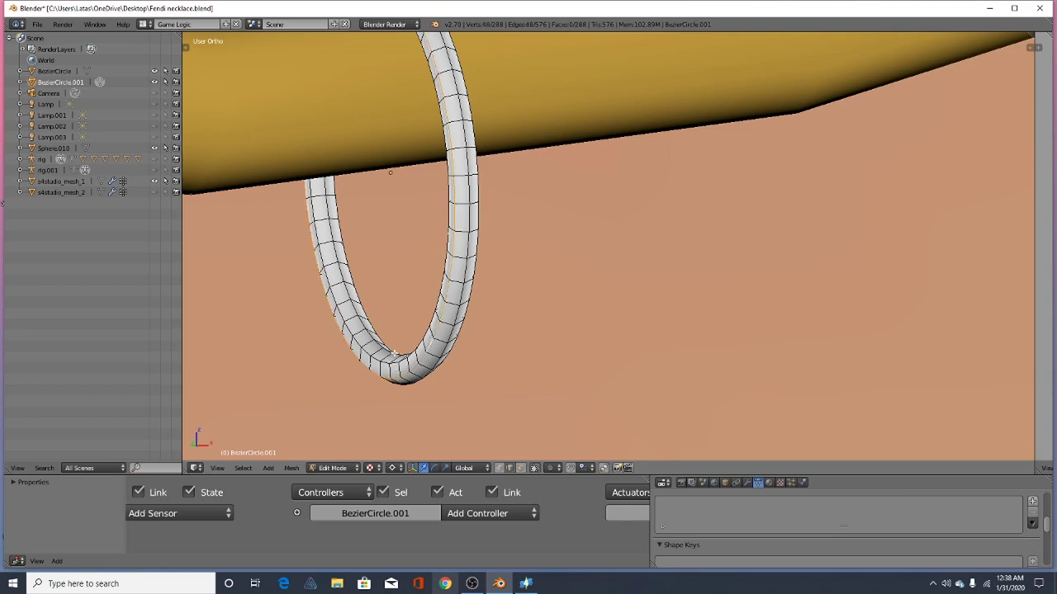
key("ctrl+e")
left_click(395, 353)
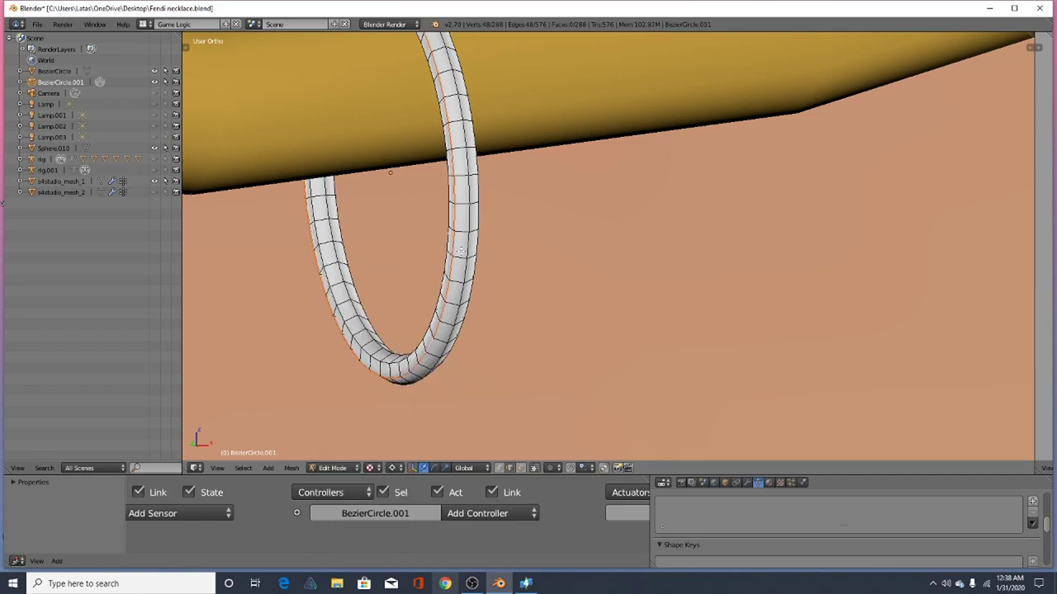
scroll(461, 249, "down", 3)
Select the ring's whole mesh and unwrap it in the UV Editing layout
key("a")
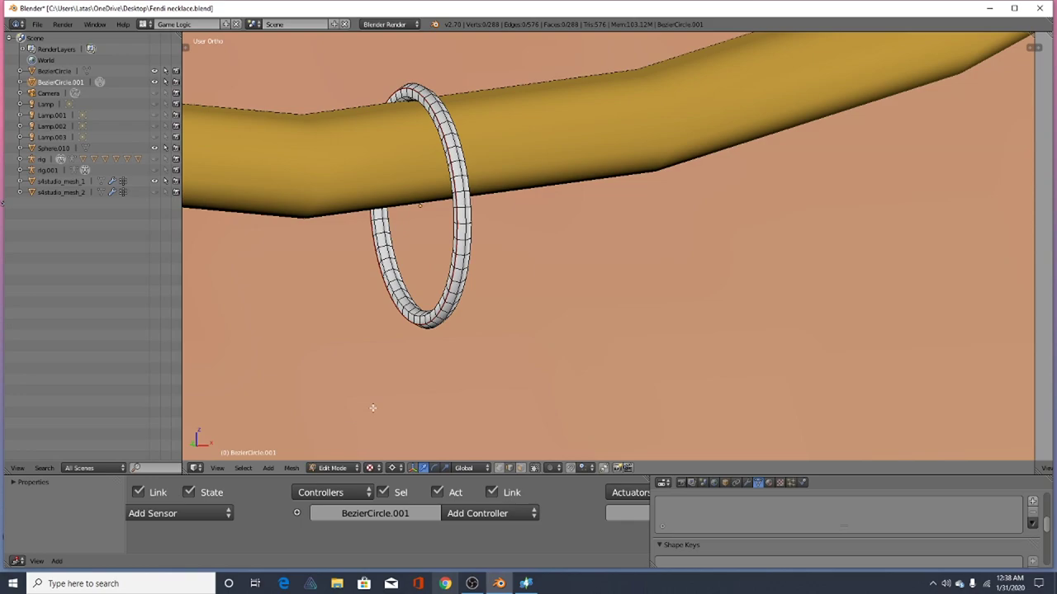
key("a")
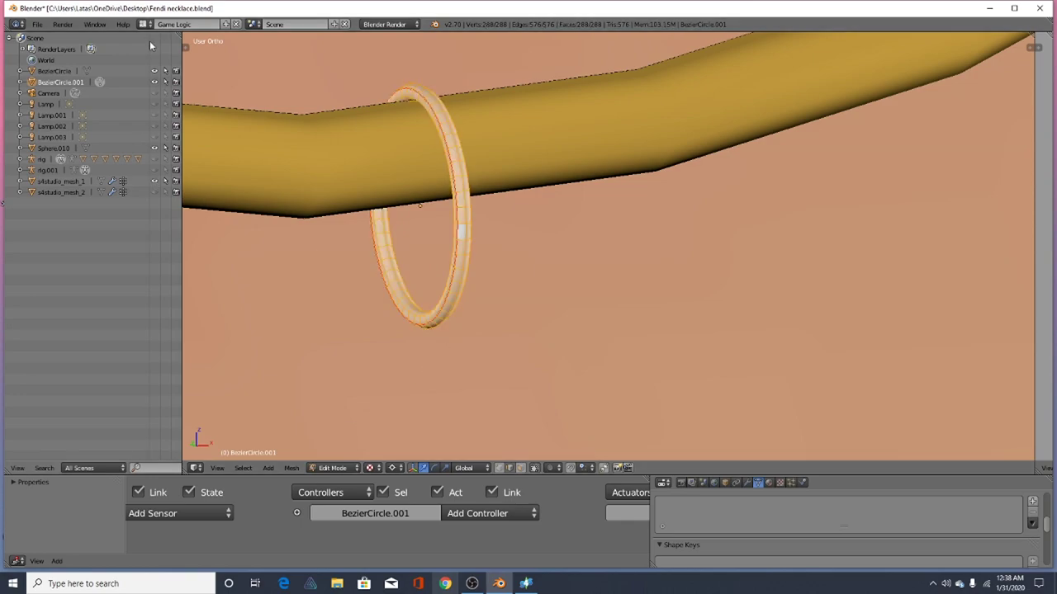
left_click(146, 24)
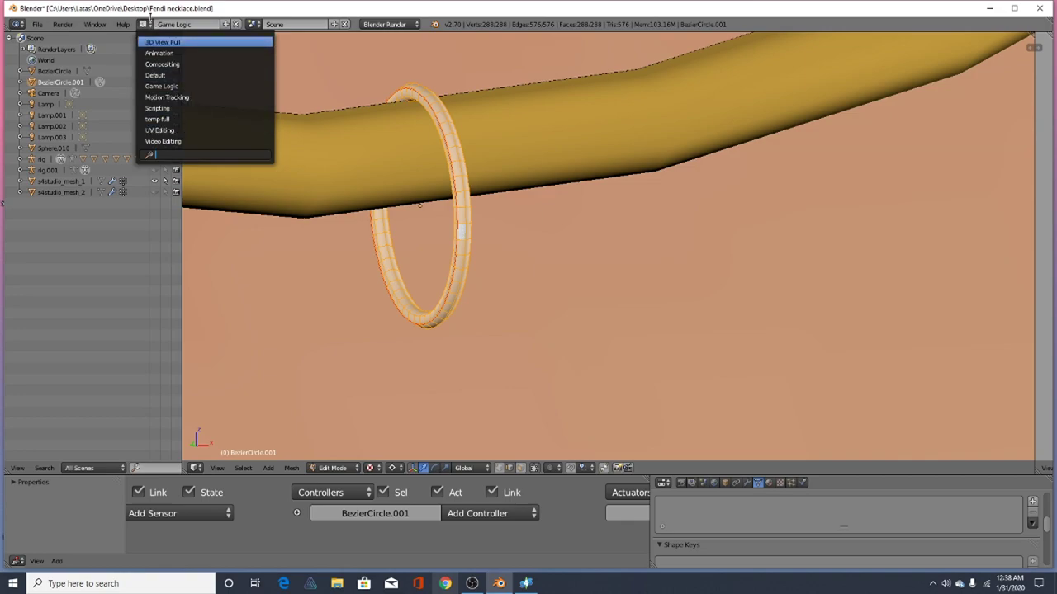
left_click(157, 129)
scroll(690, 320, "up", 10)
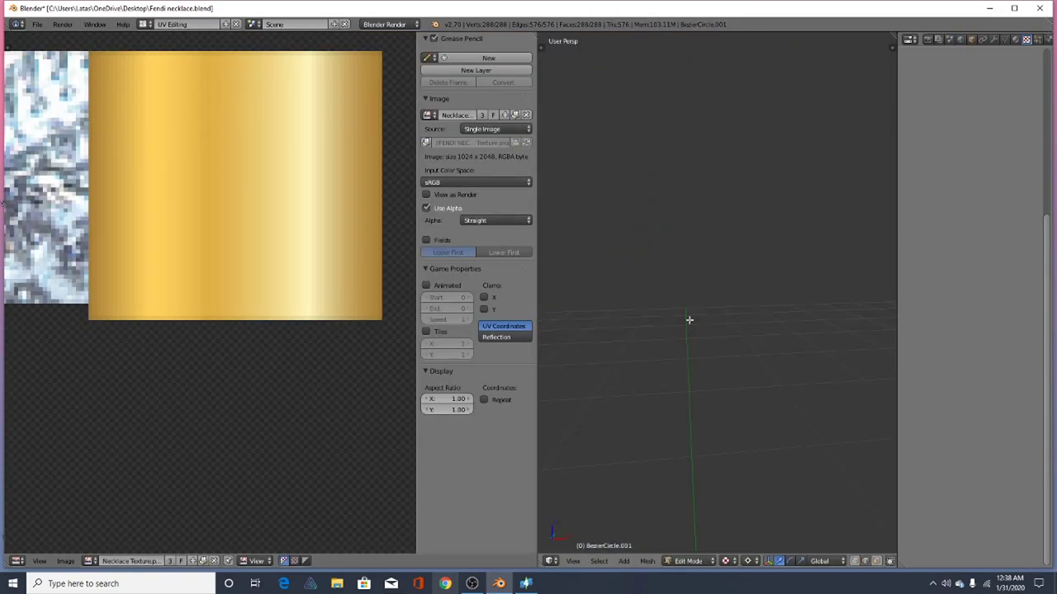
scroll(690, 332, "down", 10)
middle_click_drag(710, 283, 715, 261)
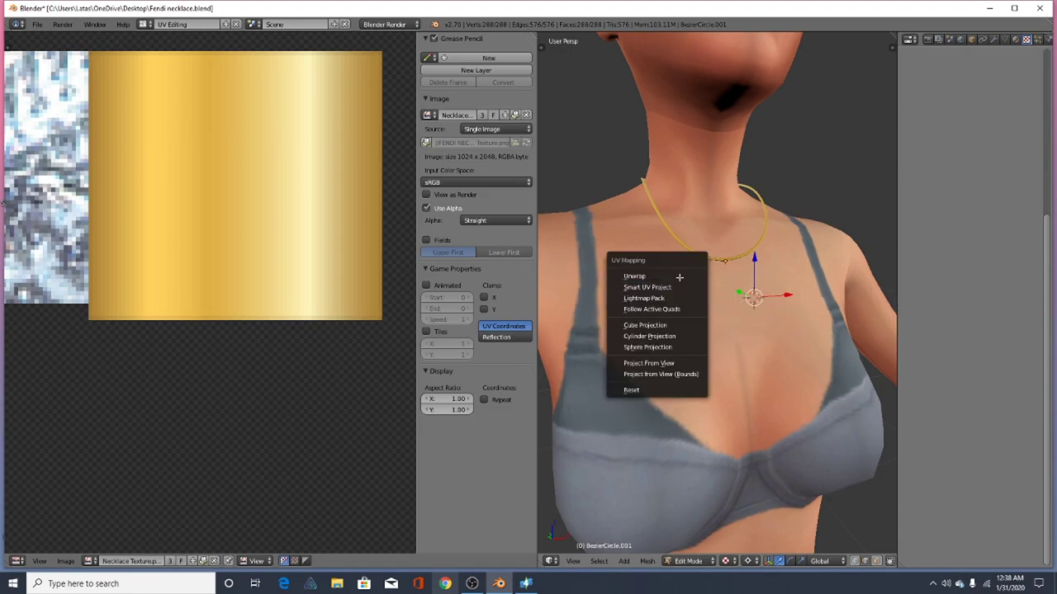
left_click(676, 276)
scroll(236, 207, "down", 6)
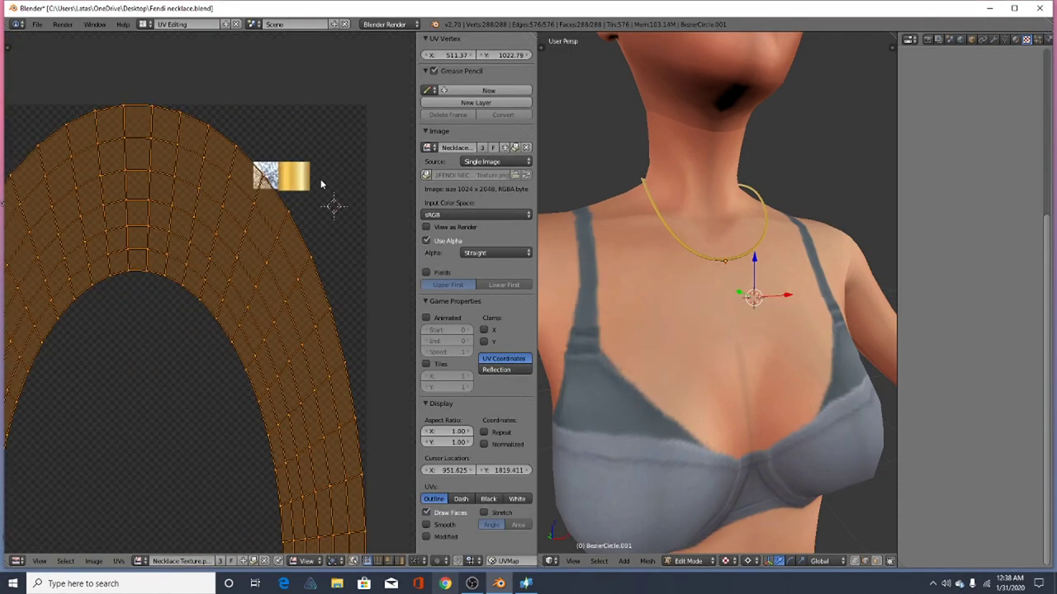
scroll(290, 176, "down", 3)
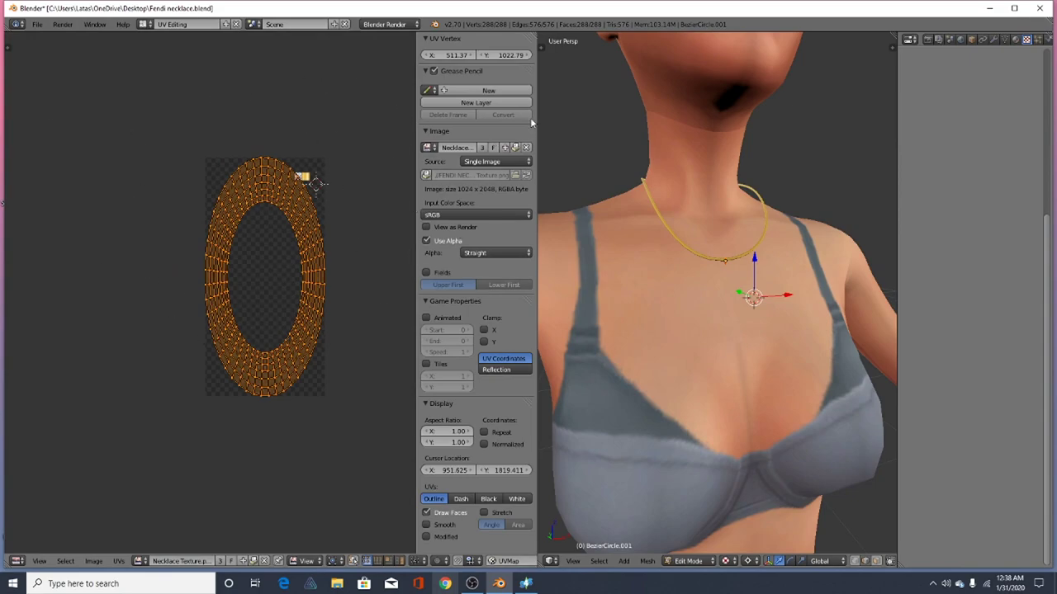
Give the ring a new material with a new texture of type Image or Movie
left_click(1015, 39)
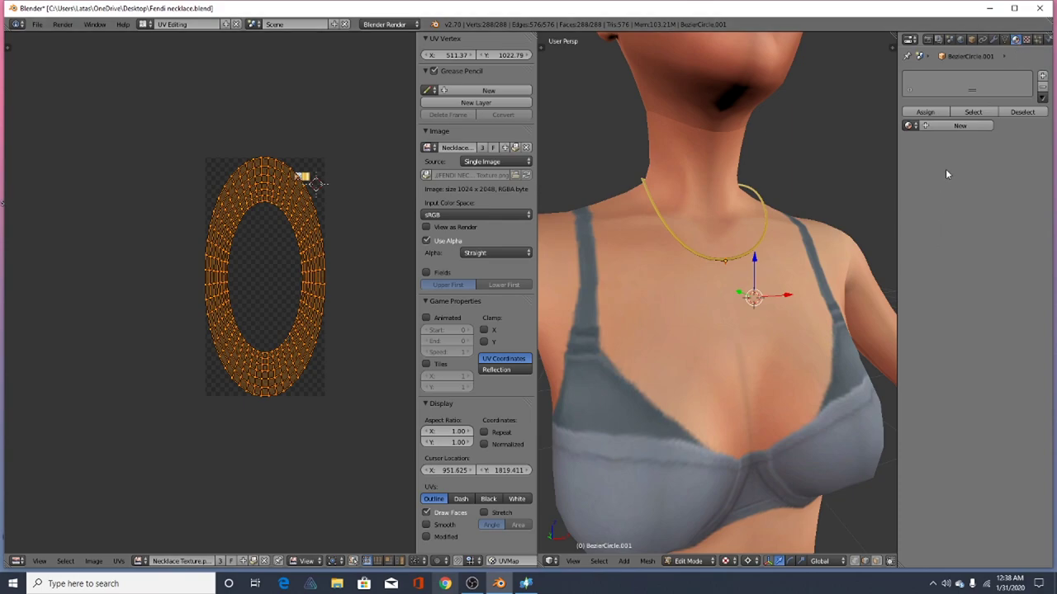
left_click(958, 126)
left_click(1026, 40)
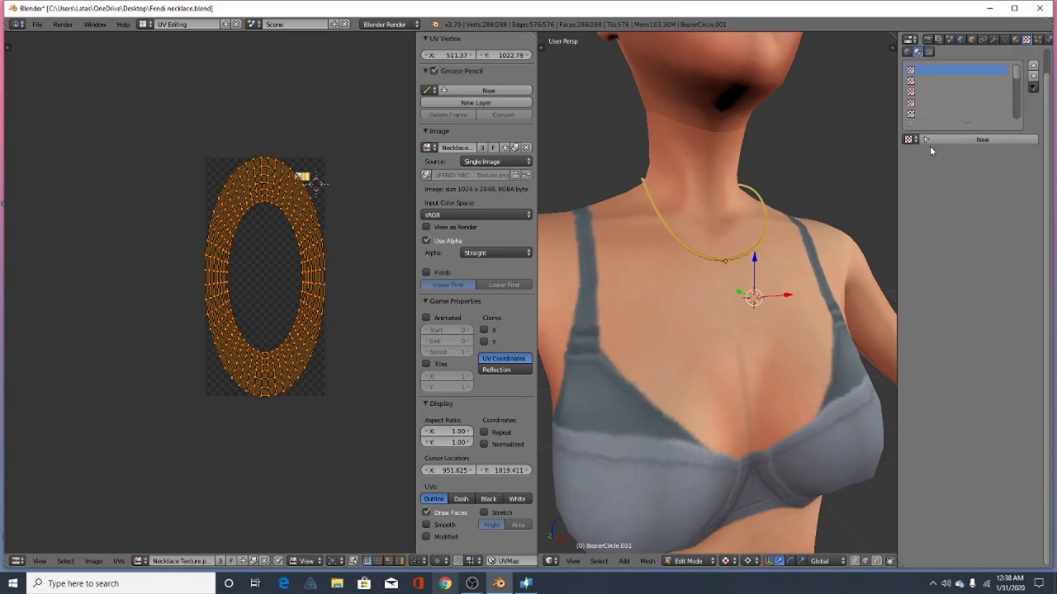
left_click(949, 140)
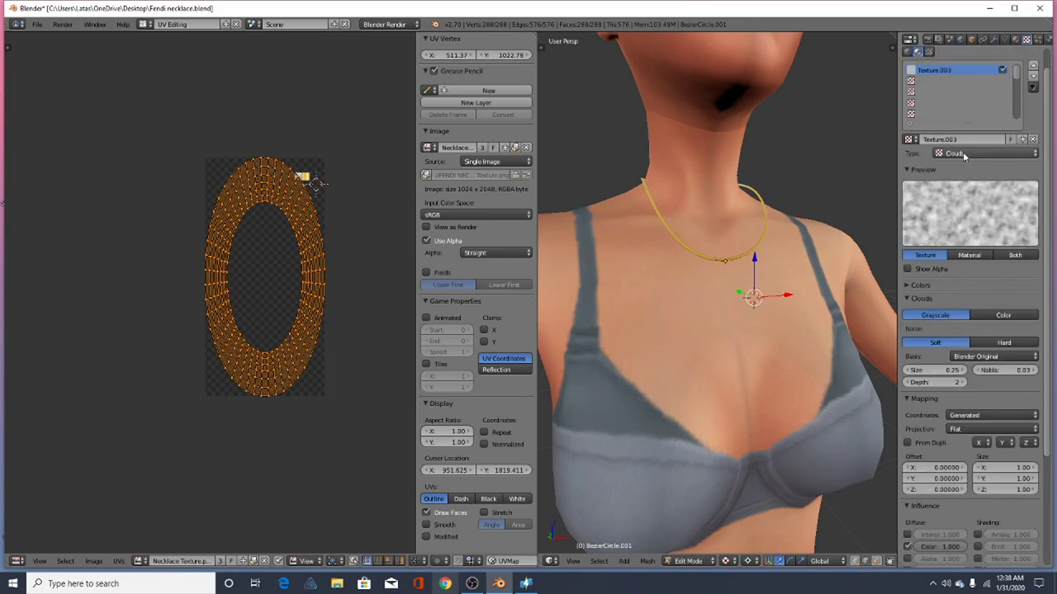
left_click(962, 153)
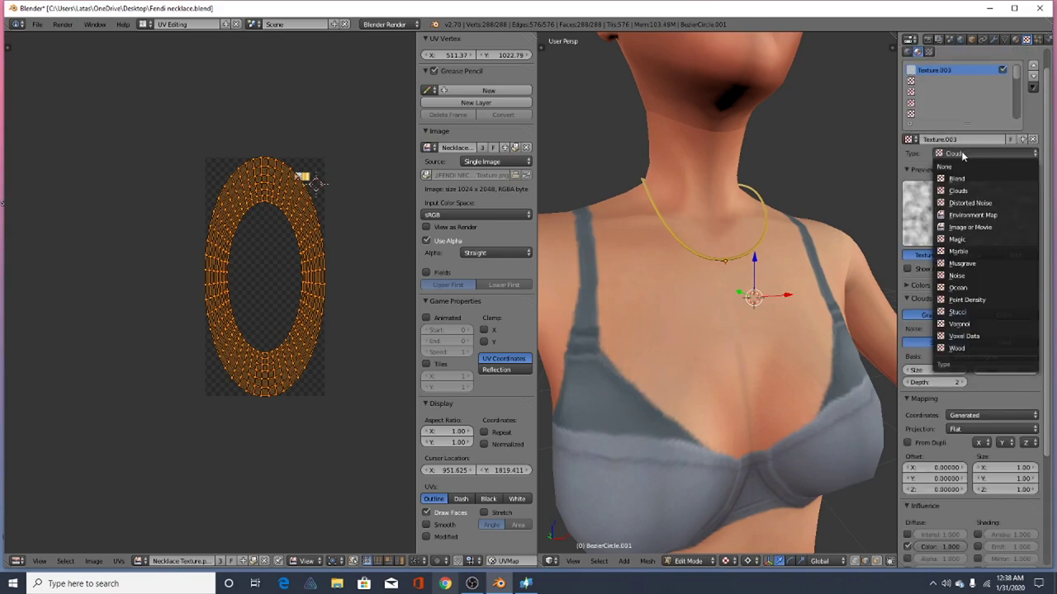
left_click(974, 227)
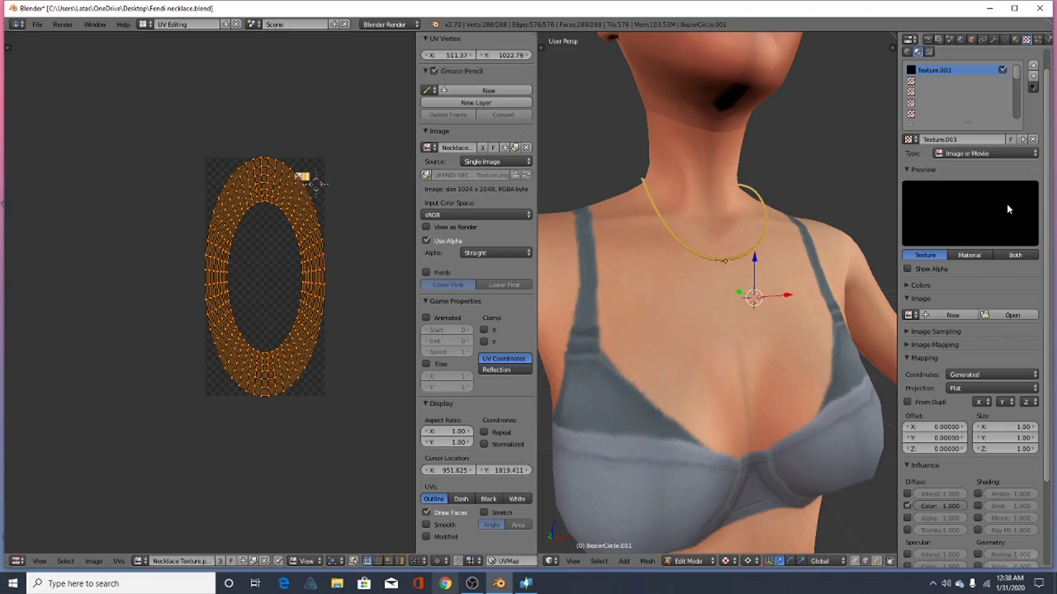
Load Necklace Texture.png from the FENDI NECKLACE Textures folder into the ring's texture and set its mapping coordinates to UV
left_click(1003, 317)
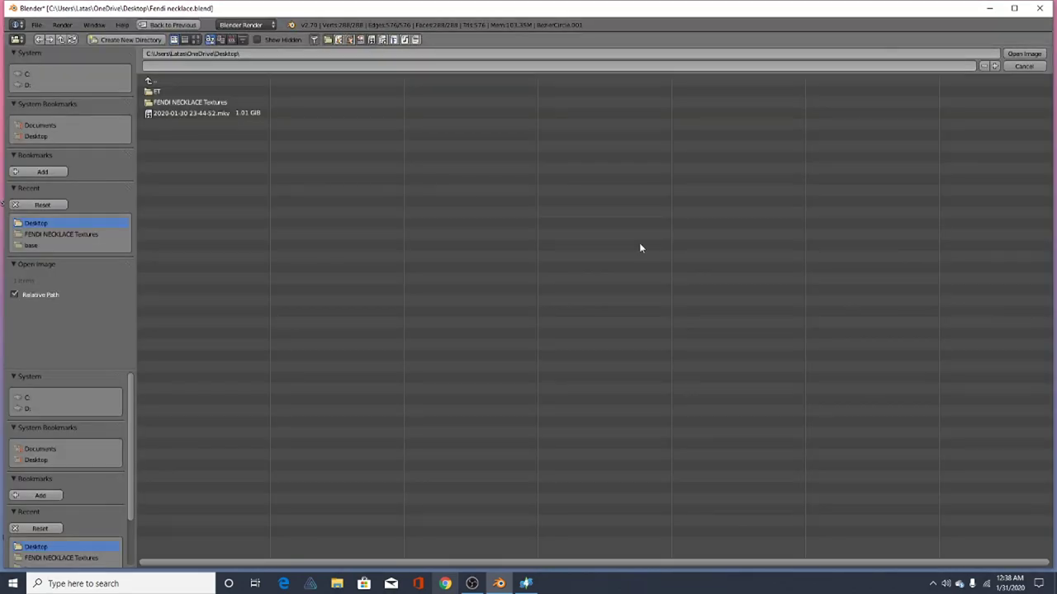
left_click(193, 103)
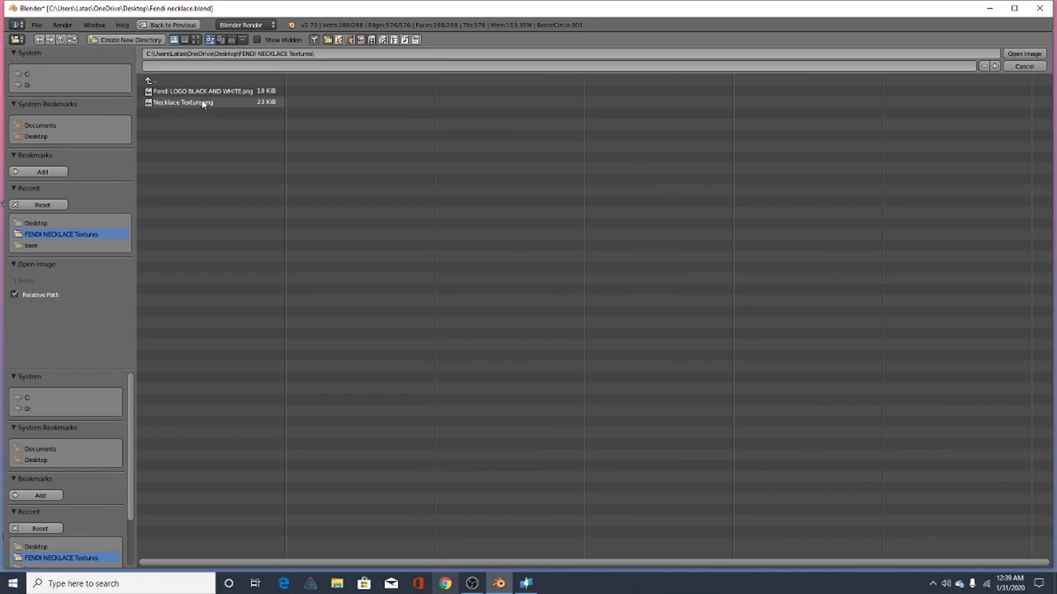
left_click(204, 104)
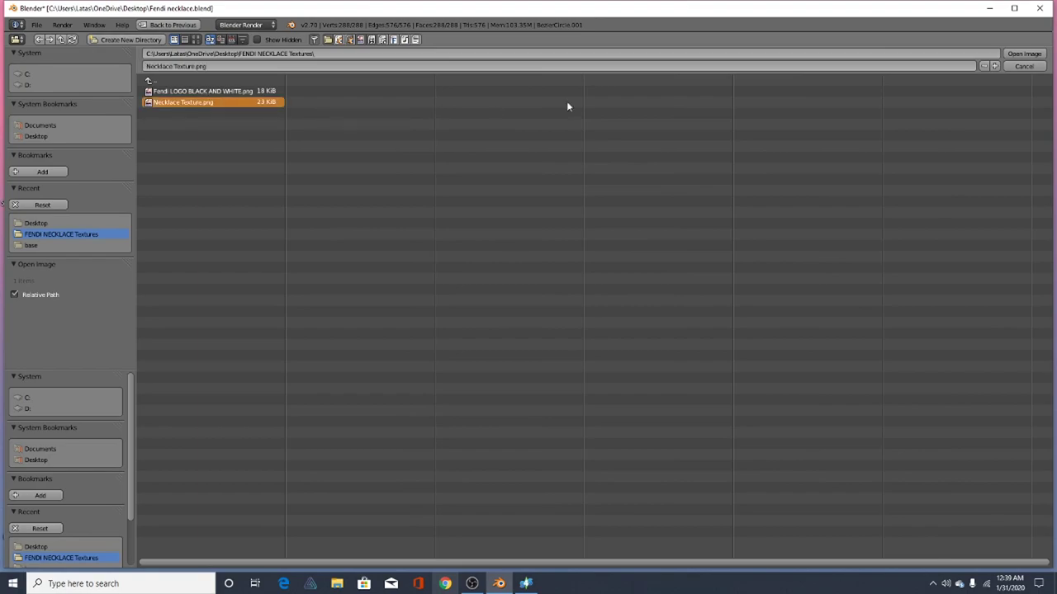
left_click(1024, 54)
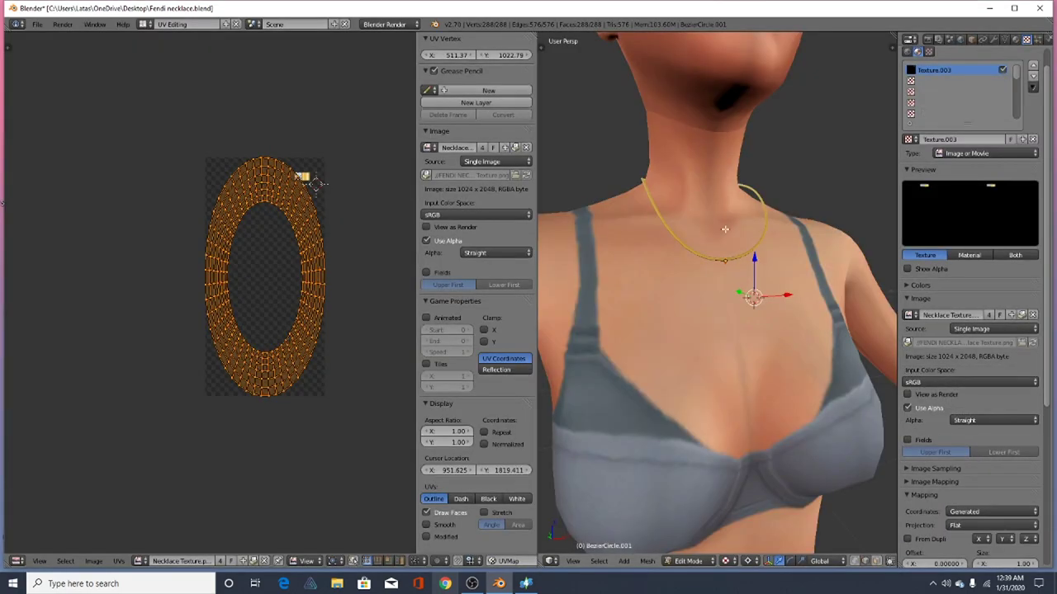
scroll(988, 456, "down", 5)
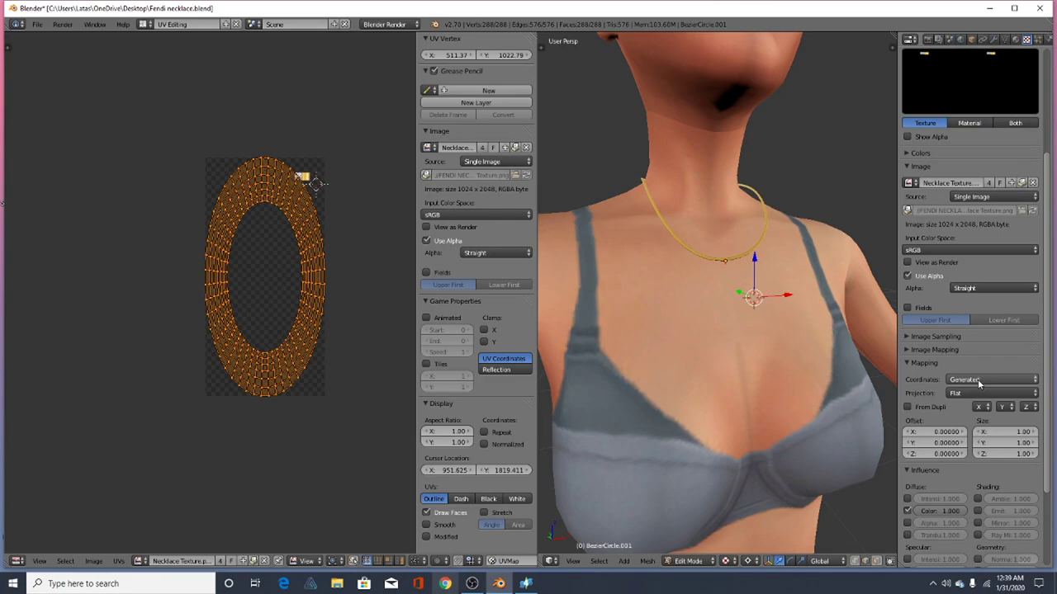
left_click(979, 381)
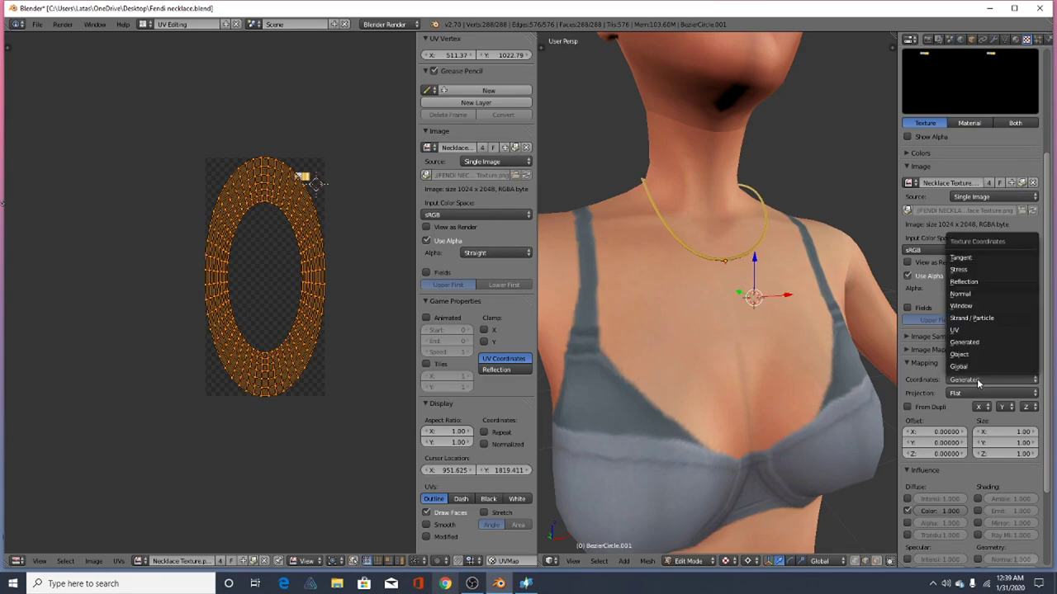
left_click(962, 331)
Shrink the ring's UV island, squash it to about half along Y until it is round, and scale it down further
scroll(297, 247, "up", 2)
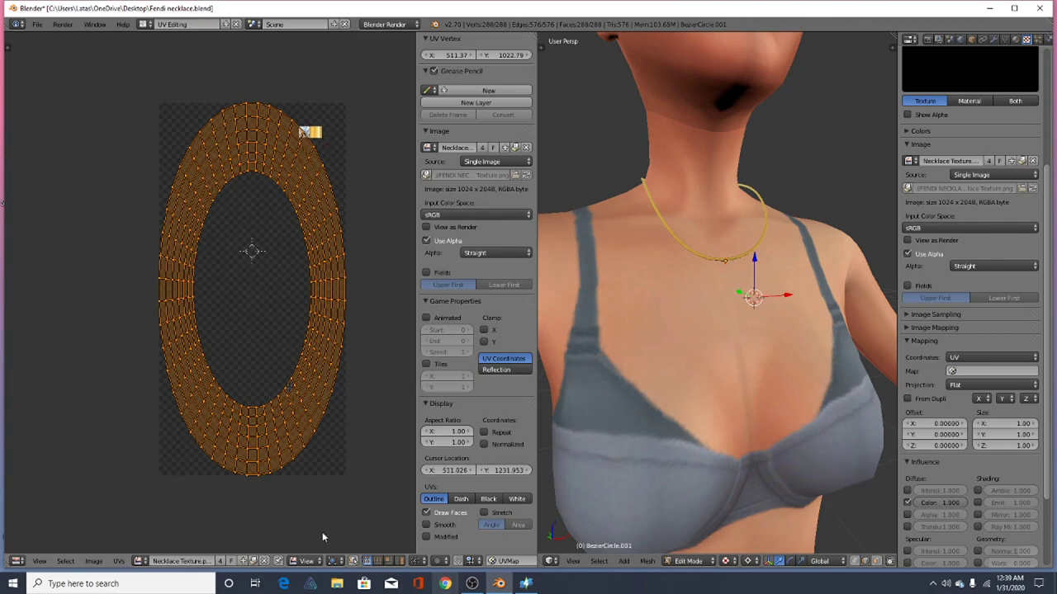
key("s")
left_click(283, 312)
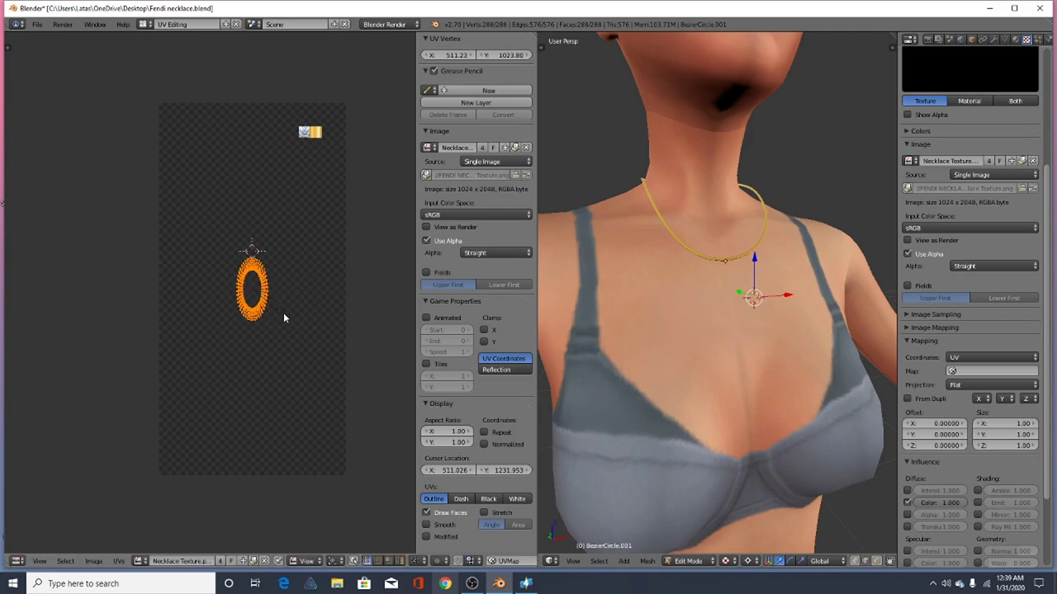
scroll(289, 333, "up", 1)
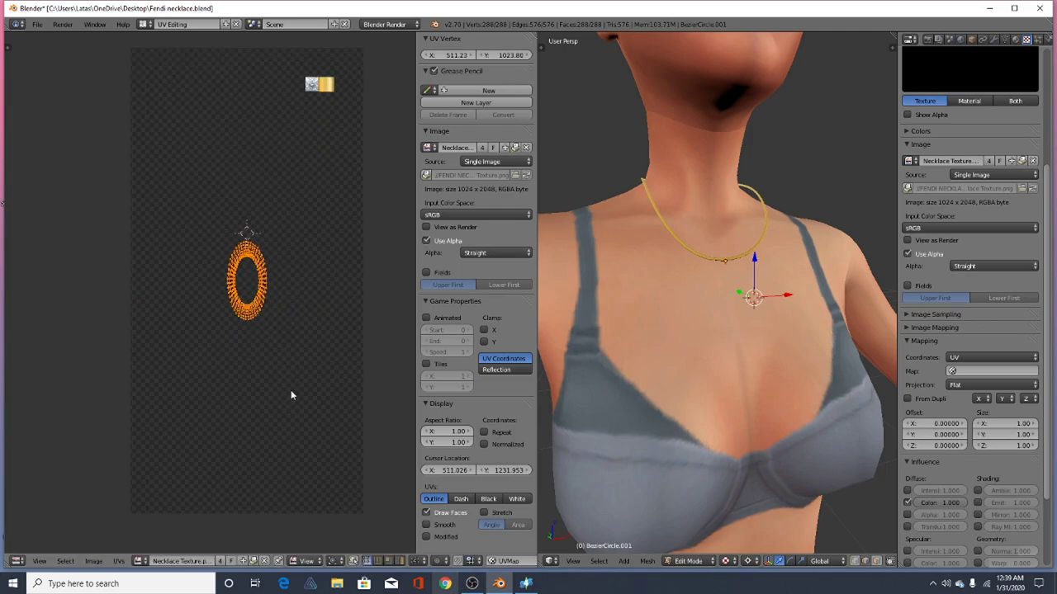
key("s")
key("y")
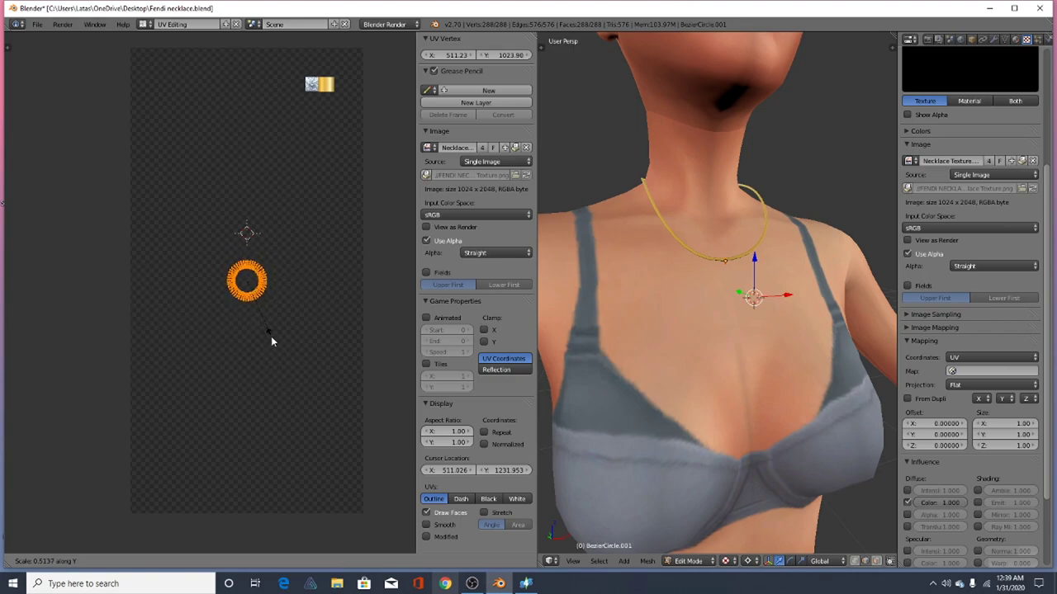
left_click(269, 327)
key("s")
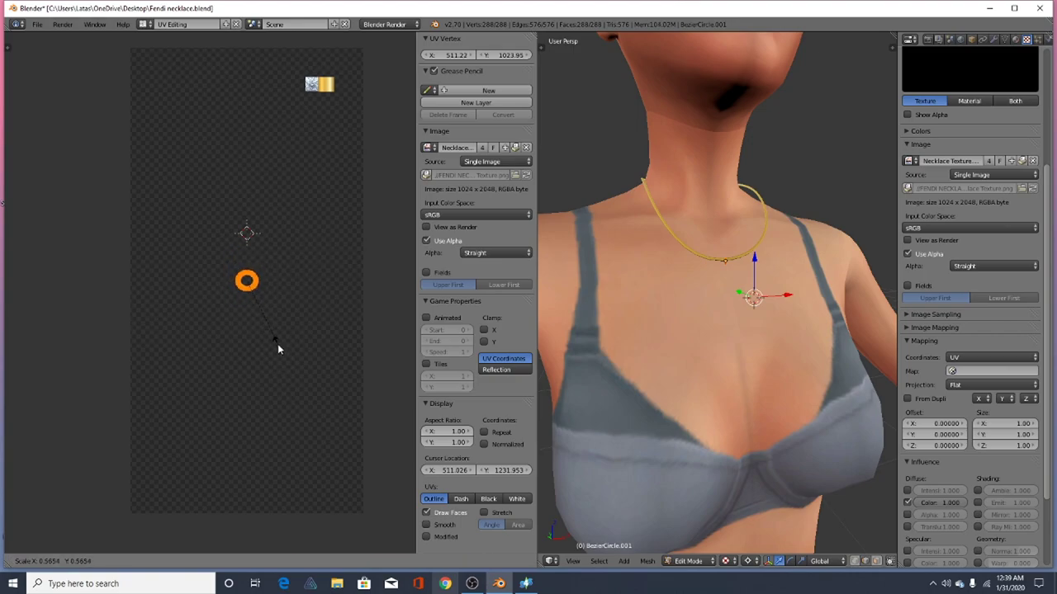
left_click(268, 327)
Move the ring's UV island up onto the gold area of the necklace texture
key("g")
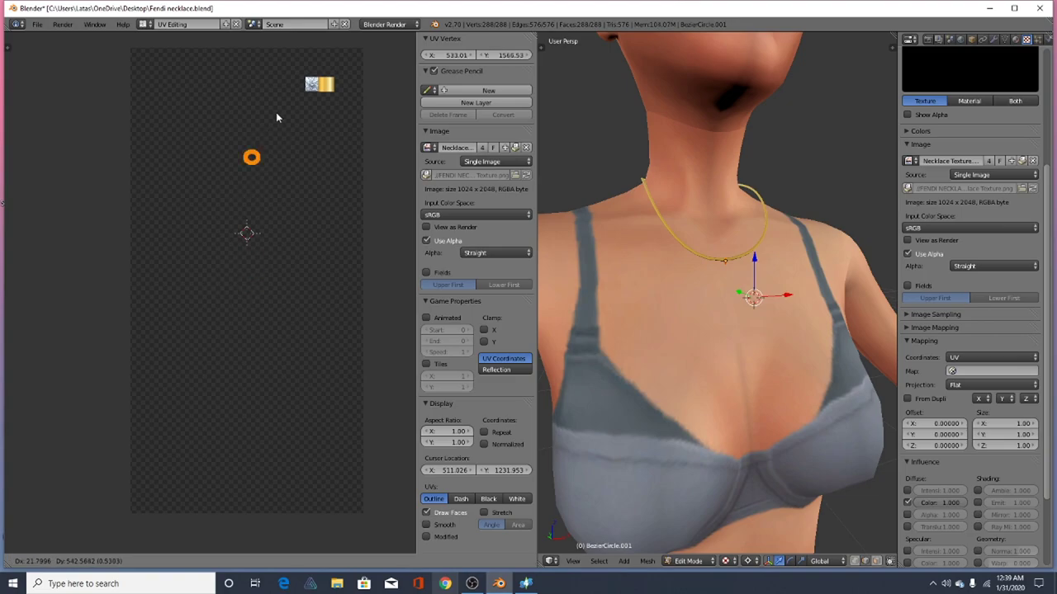
left_click(334, 92)
left_click(319, 83)
scroll(320, 82, "up", 8)
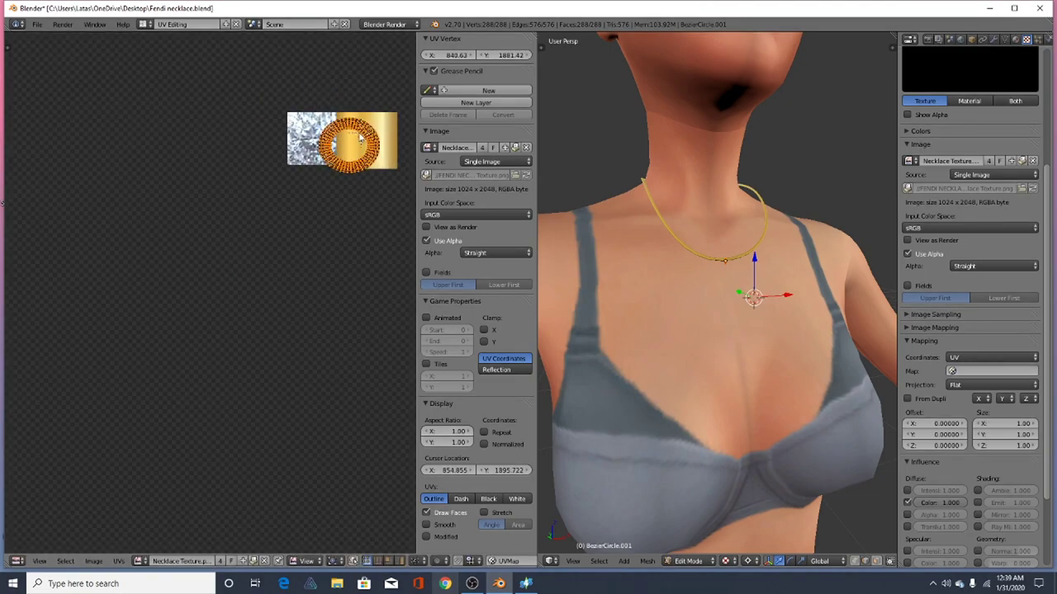
scroll(370, 137, "up", 2)
key("g")
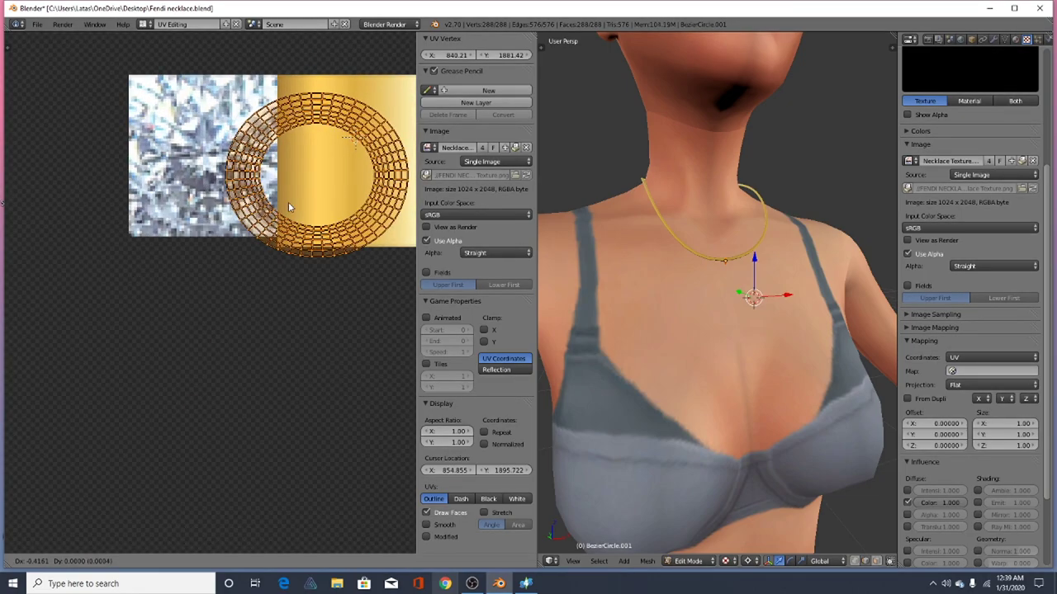
left_click(381, 175)
scroll(381, 175, "up", 1)
scroll(373, 181, "down", 3)
scroll(363, 188, "up", 2)
key("g")
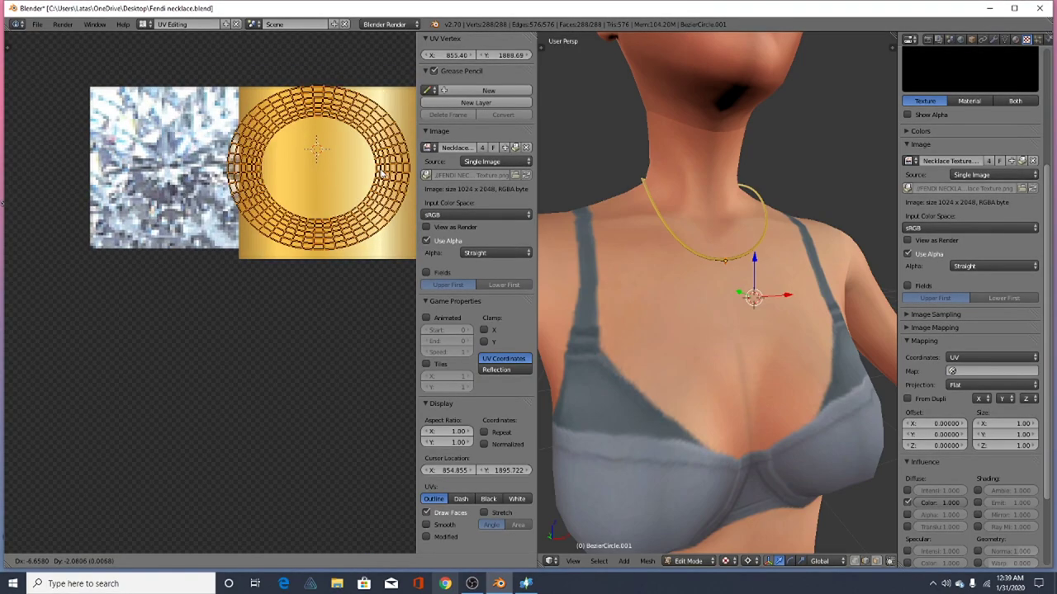
left_click(333, 278)
Scale the ring's UV island down and position it well inside the gold area of the texture
key("s")
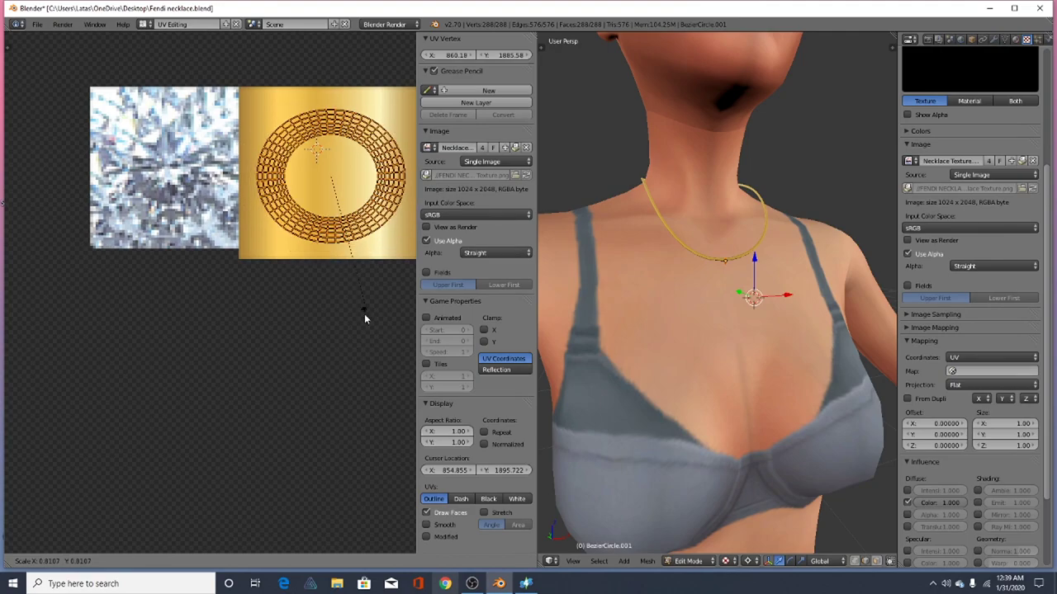
left_click(377, 265)
scroll(350, 165, "up", 2)
key("s")
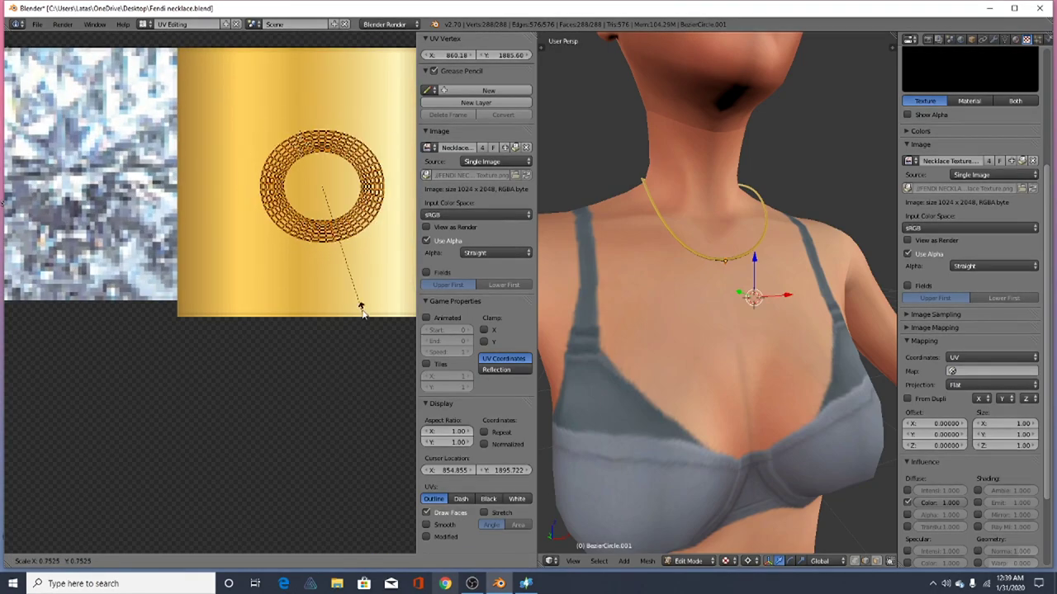
left_click(361, 291)
key("g")
left_click(359, 282)
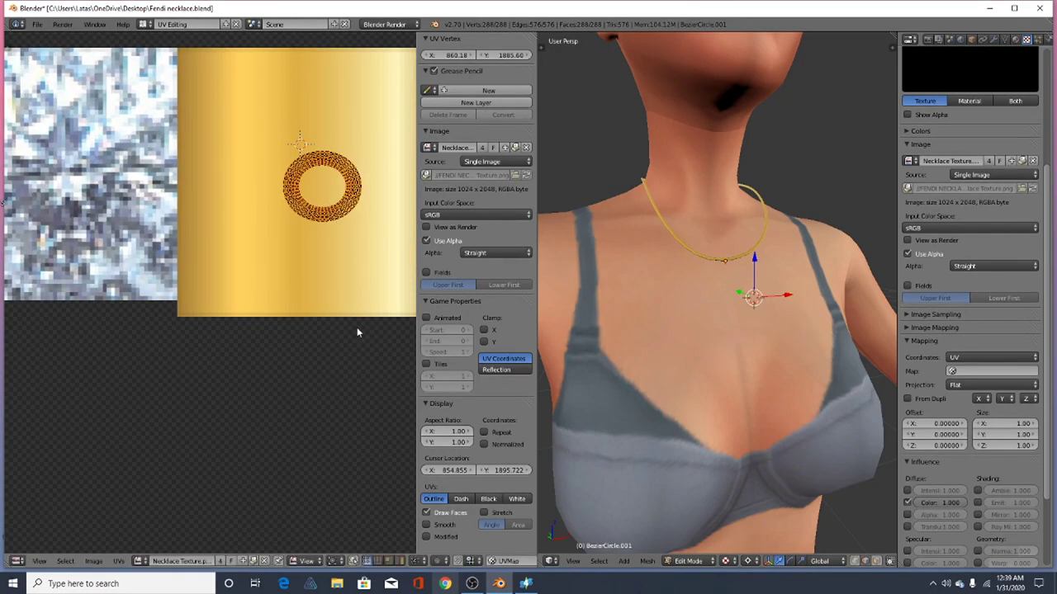
key("s")
left_click(359, 347)
key("s")
left_click(284, 221)
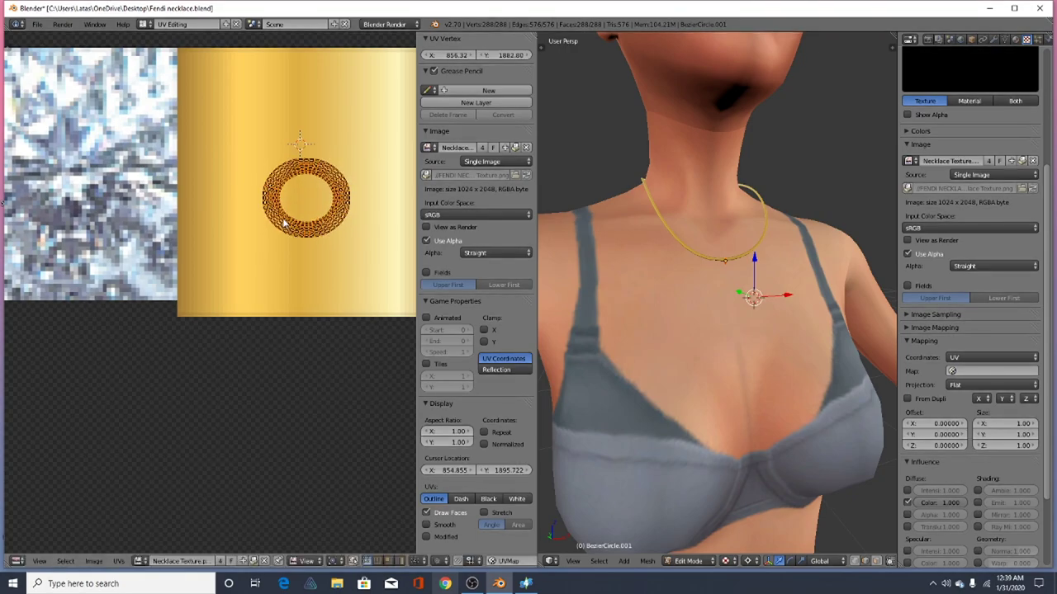
Leave Edit Mode, deselect all objects and switch the screen layout to Game Logic
key("Tab")
scroll(680, 275, "up", 1)
scroll(707, 269, "down", 1)
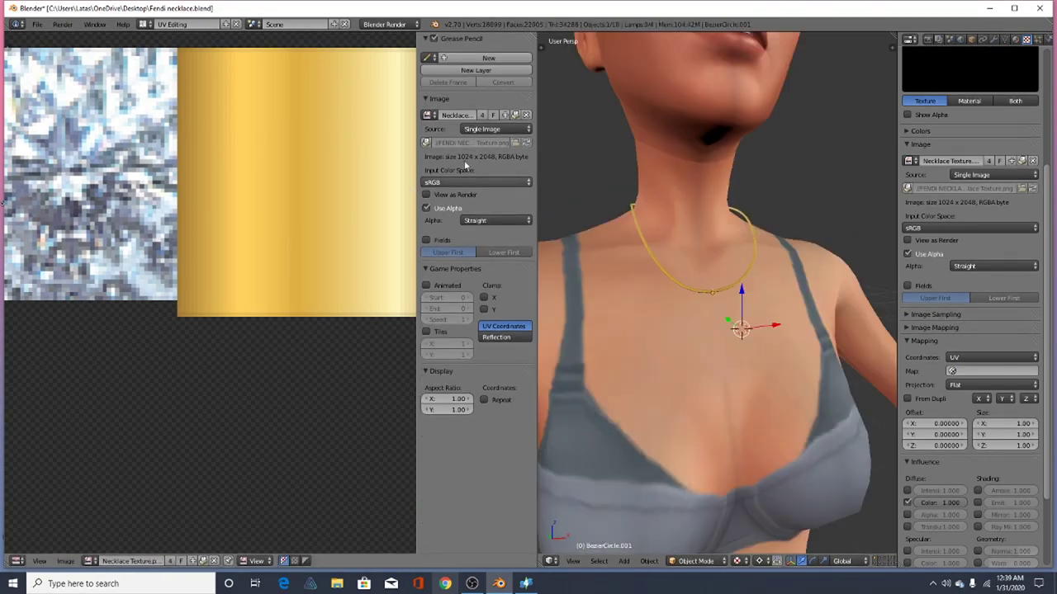
key("a")
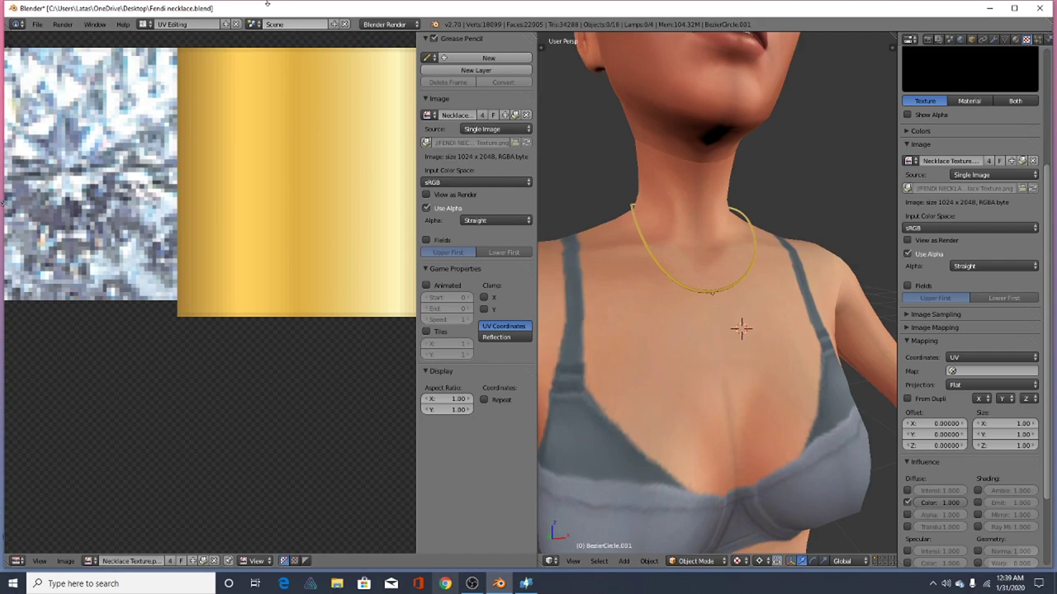
left_click(145, 24)
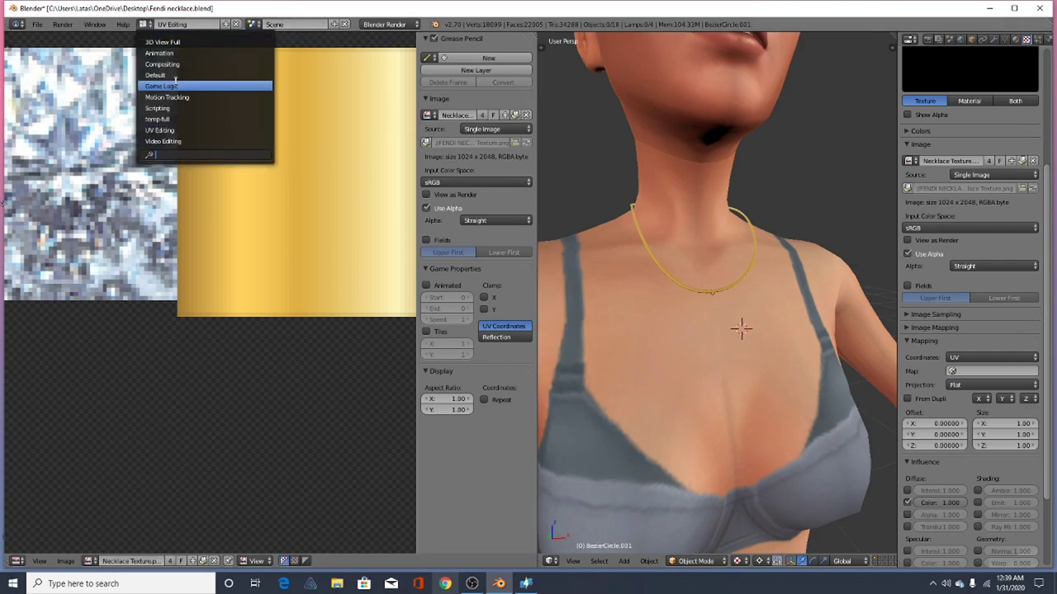
left_click(172, 86)
Nudge the connecting ring into place around the front centre of the gold chain
scroll(448, 197, "down", 10)
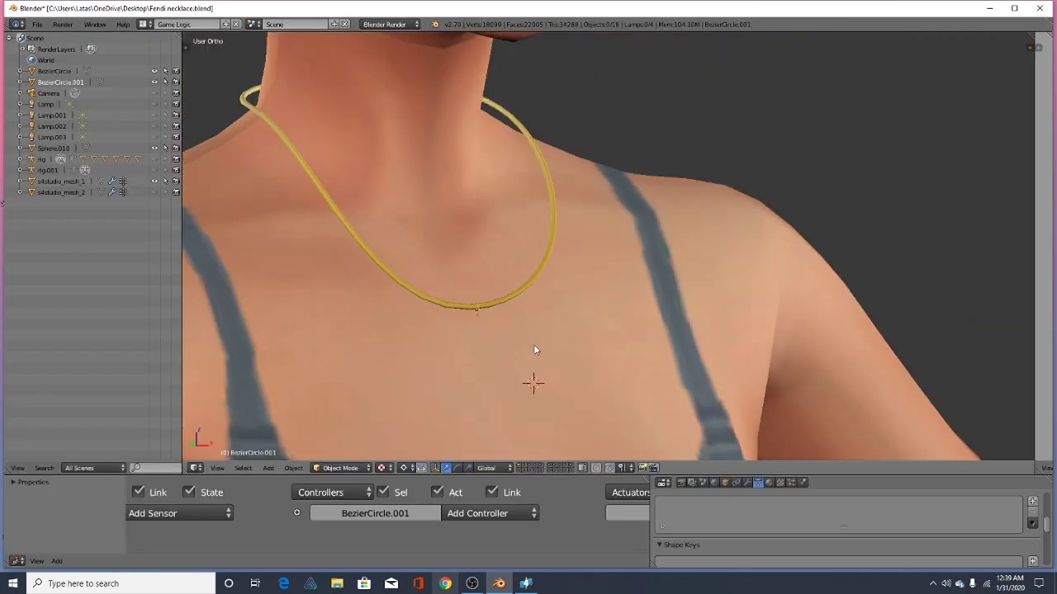
middle_click_drag(534, 350, 423, 300)
scroll(458, 314, "up", 8)
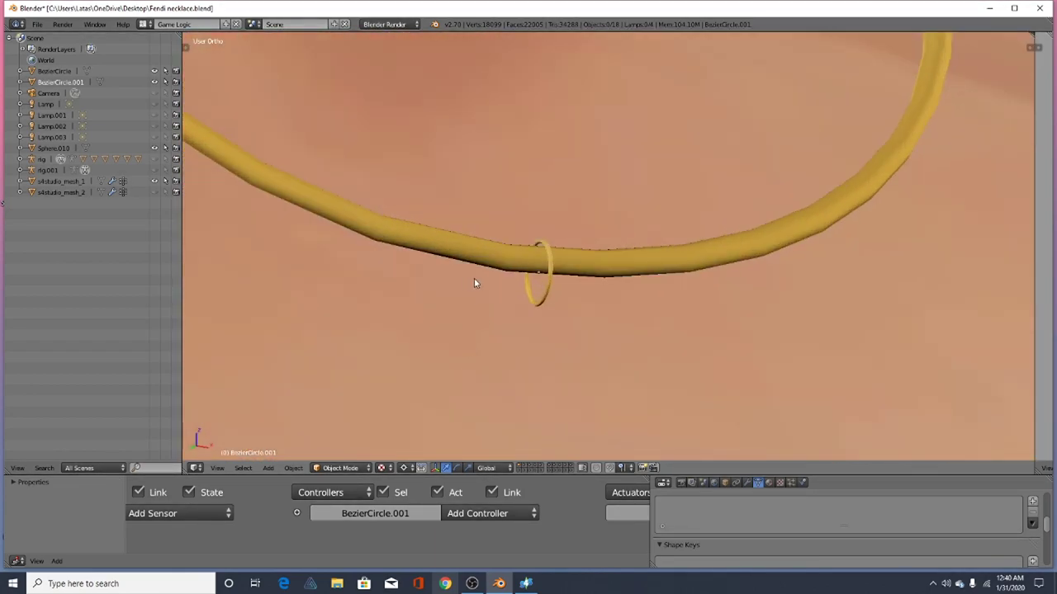
scroll(550, 281, "down", 3)
middle_click_drag(544, 191, 509, 339)
scroll(490, 302, "up", 3)
scroll(490, 302, "up", 3)
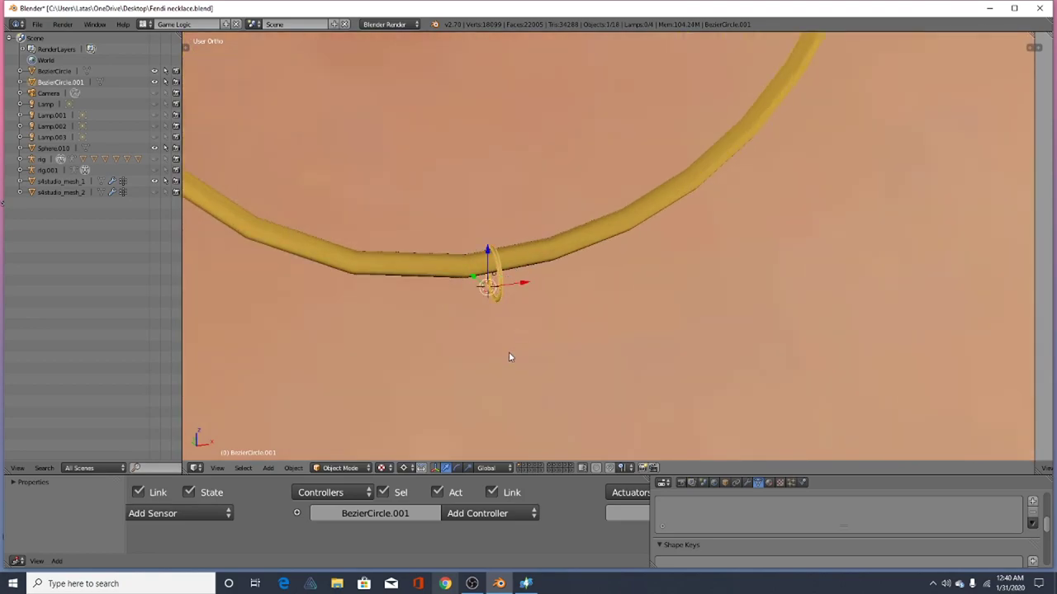
key("r")
right_click(584, 351)
key("g")
left_click(453, 263)
Scale the diamond-studded pendant down to roughly half its size
scroll(454, 246, "down", 5)
scroll(453, 250, "down", 6)
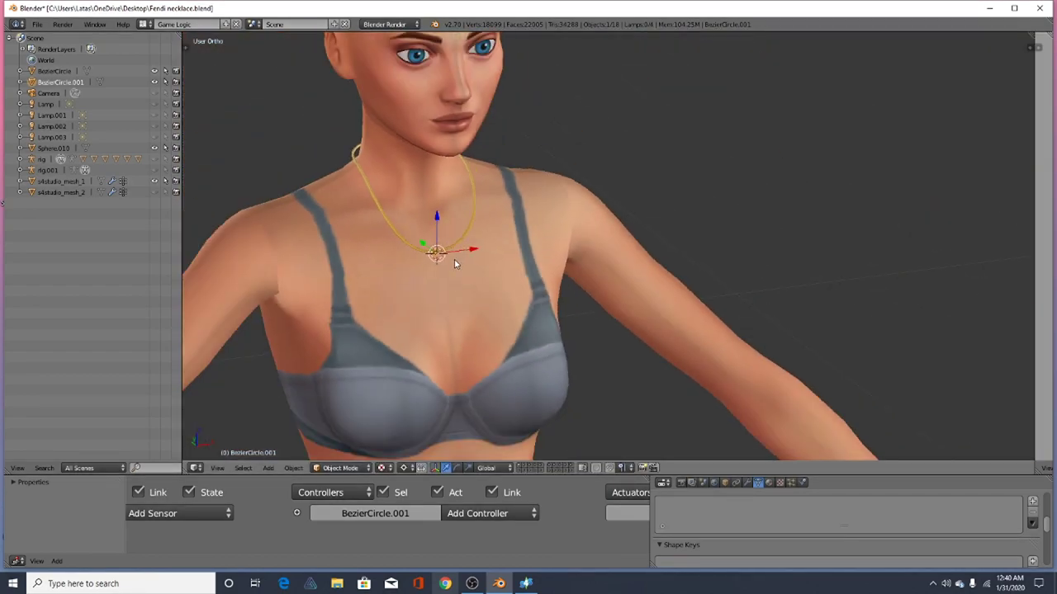
scroll(417, 195, "down", 9)
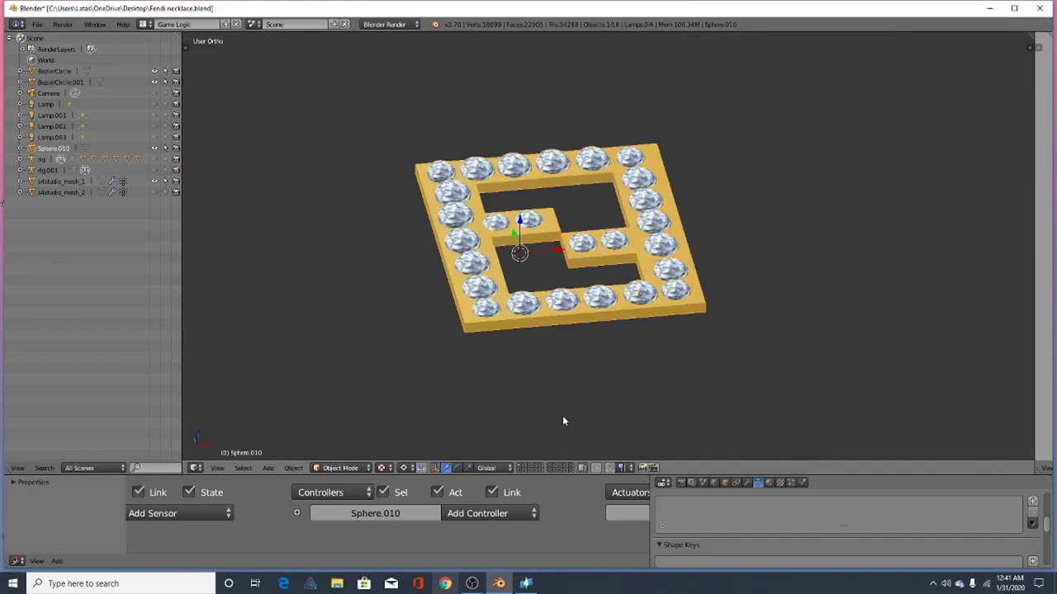
key("s")
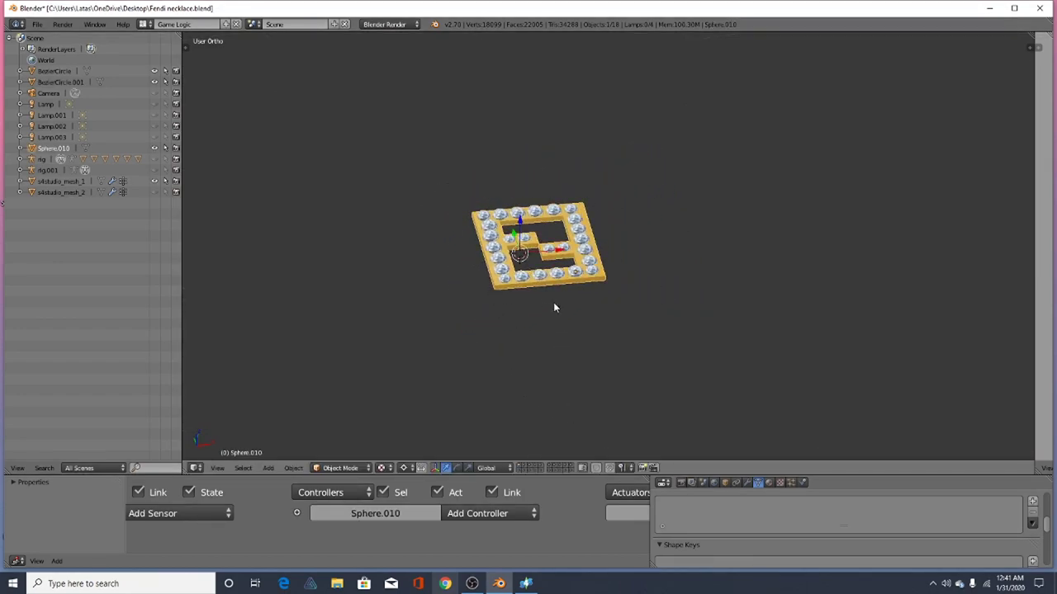
left_click(541, 320)
Move the pendant from the figure's lower legs up to chest height
scroll(568, 347, "down", 7)
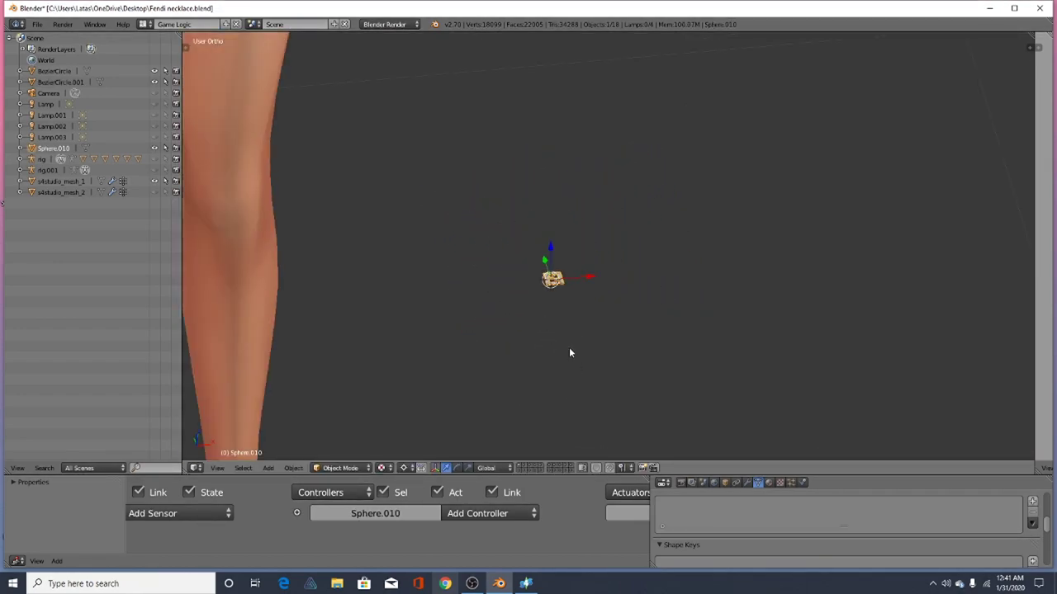
scroll(561, 292, "down", 4)
middle_click_drag(546, 297, 531, 266)
scroll(454, 360, "down", 3)
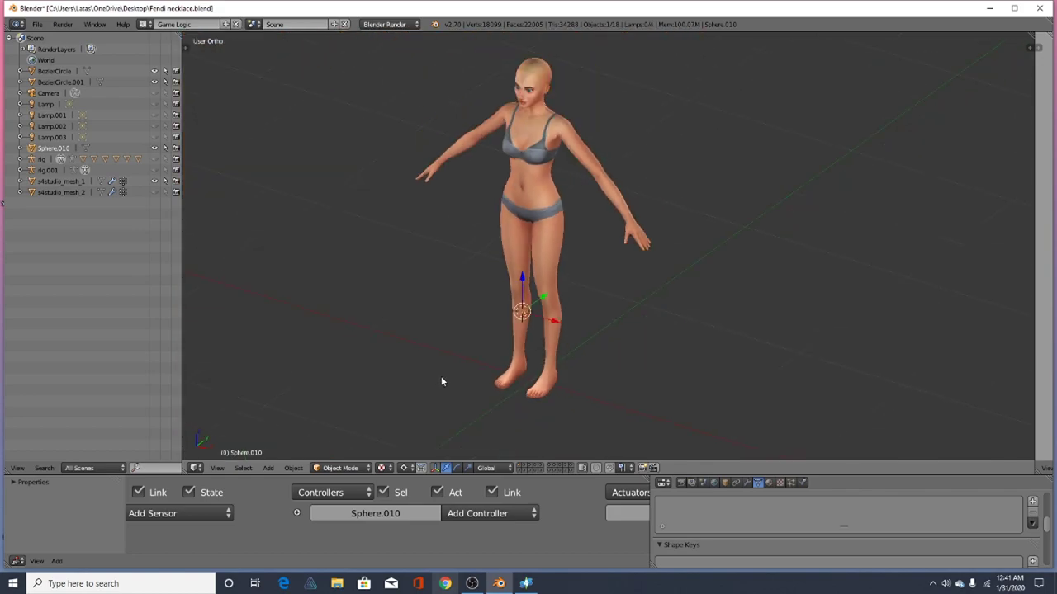
key("g")
left_click(485, 175)
scroll(507, 140, "up", 5)
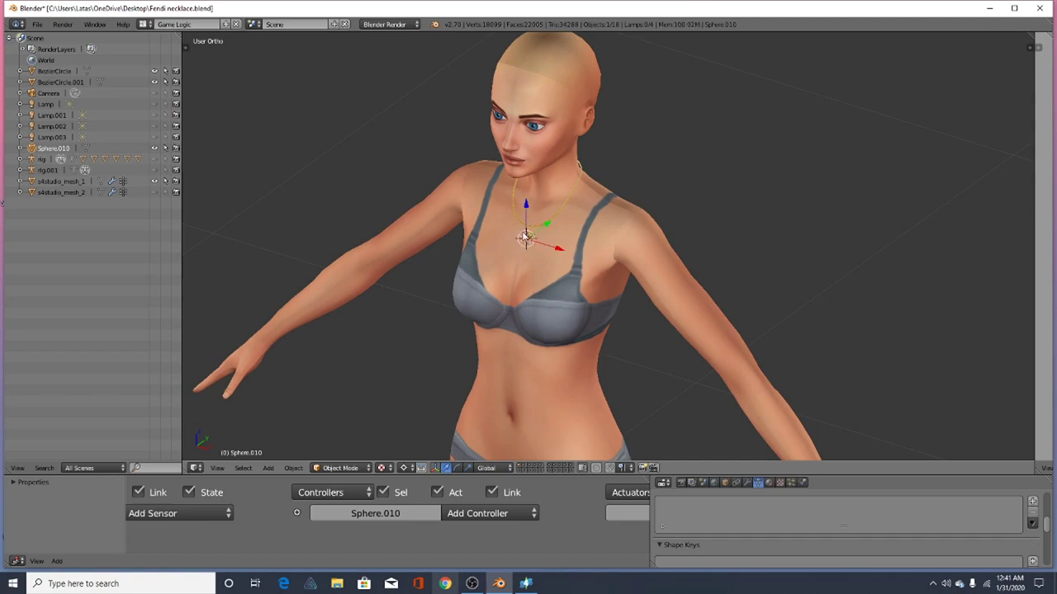
Bring the pendant closer to the necklace and, in side view, place it against the front of the chain
scroll(540, 234, "up", 8)
scroll(557, 243, "down", 5)
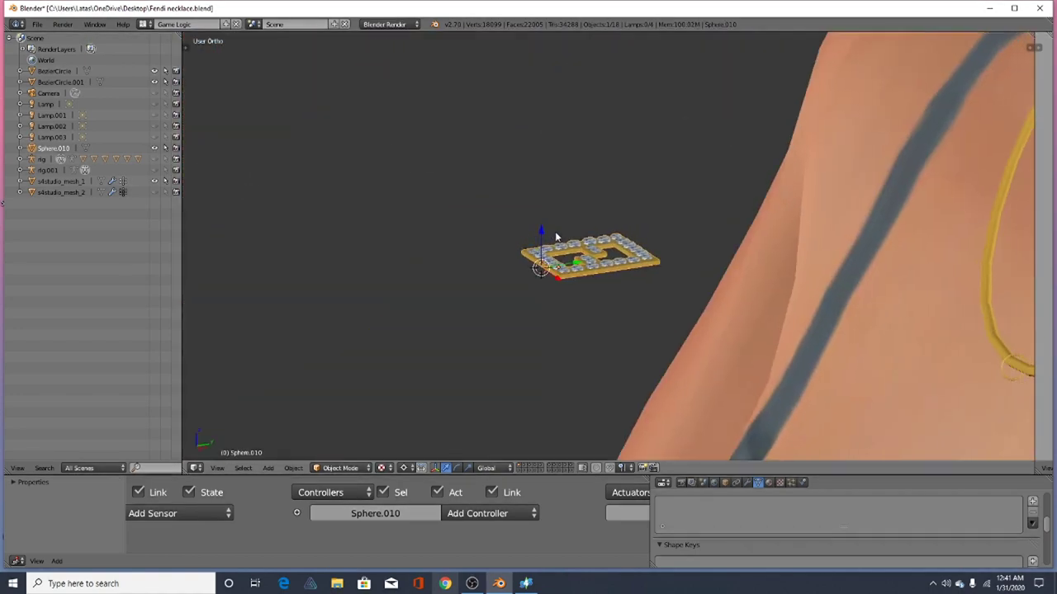
scroll(556, 242, "up", 4)
scroll(570, 271, "up", 2)
key("g")
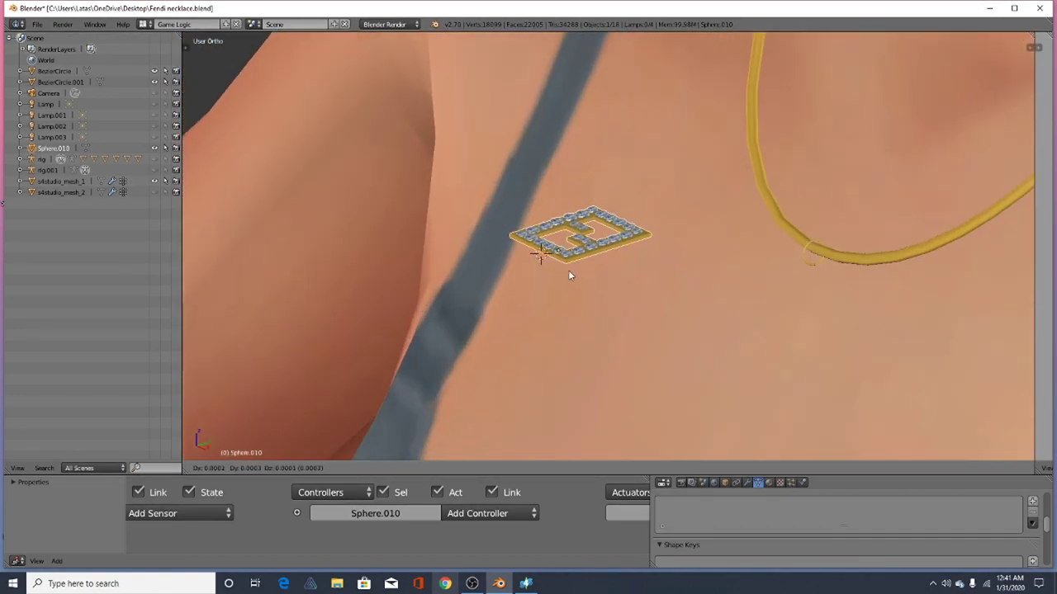
left_click(761, 312)
middle_click_drag(761, 312, 584, 268)
scroll(302, 241, "down", 3)
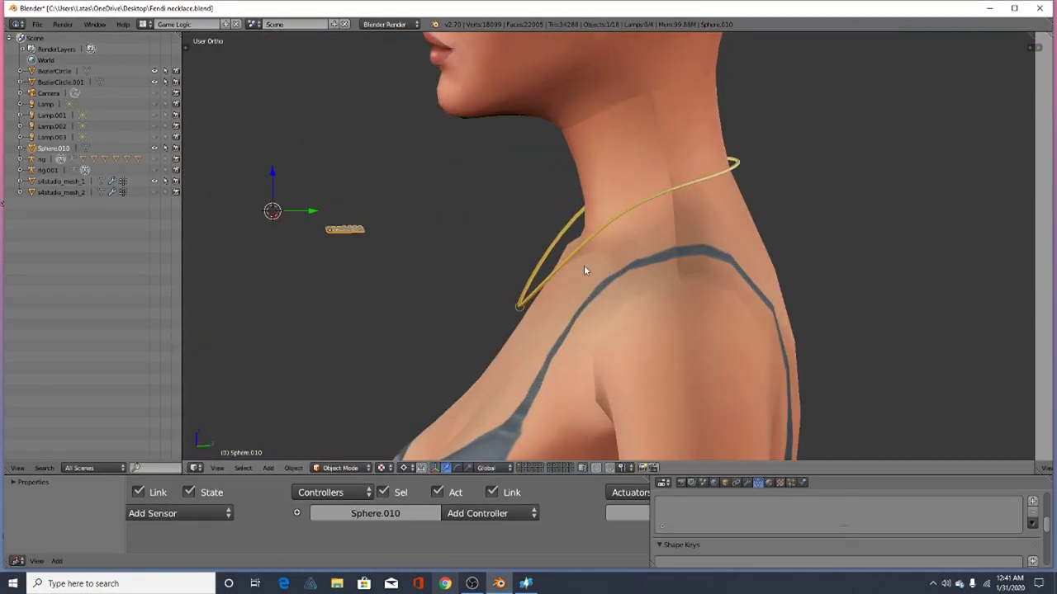
scroll(465, 299, "up", 4)
key("g")
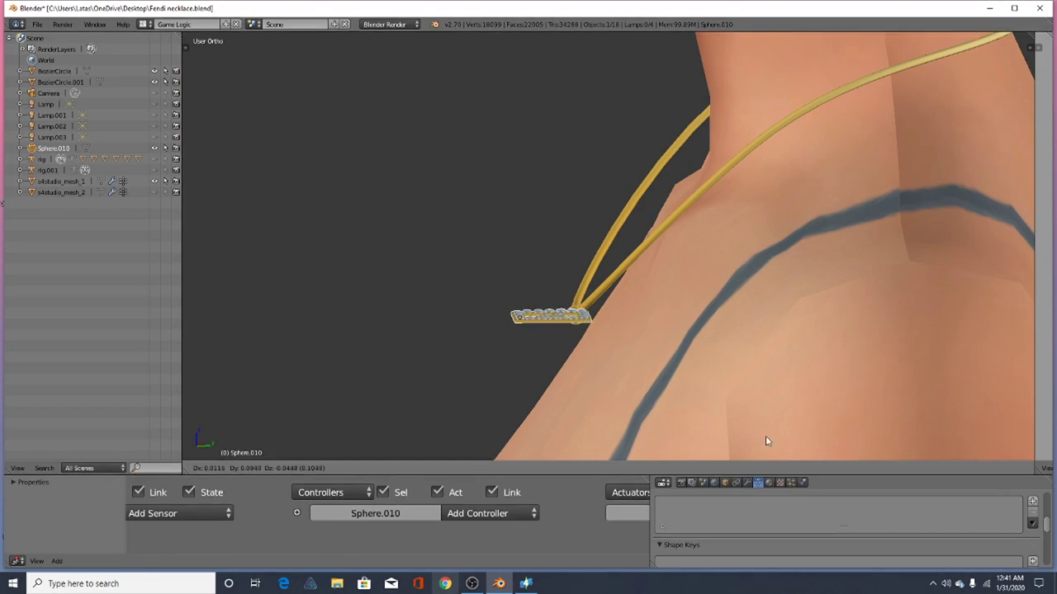
left_click(753, 439)
Shift the pendant sideways toward the chain's centre and correct its depth and height in side view
scroll(564, 329, "down", 2)
middle_click_drag(532, 327, 377, 295)
key("g")
left_click(230, 268)
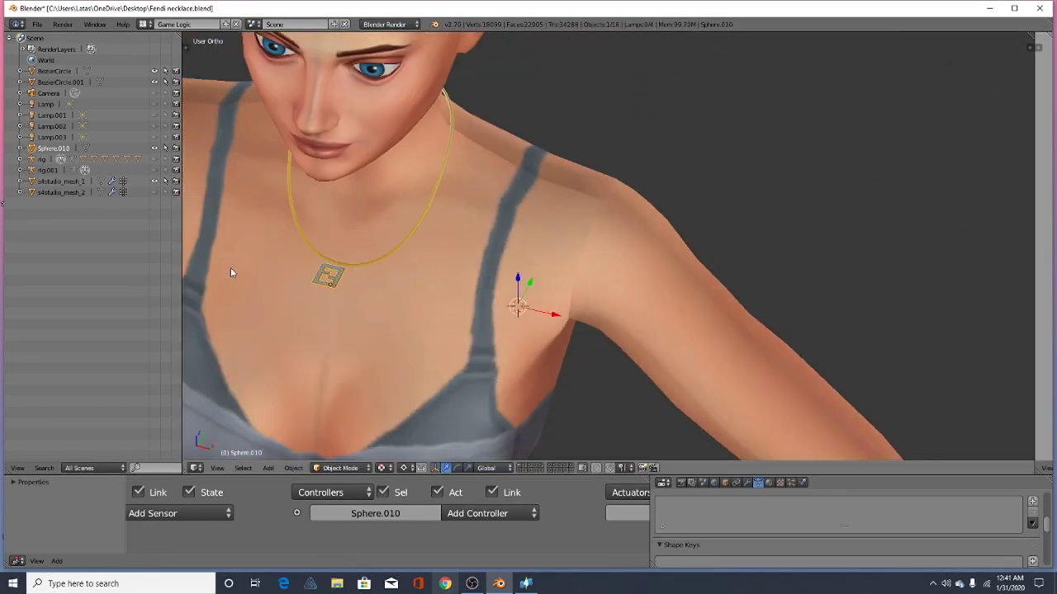
scroll(337, 265, "up", 5)
middle_click_drag(368, 321, 369, 345)
key("g")
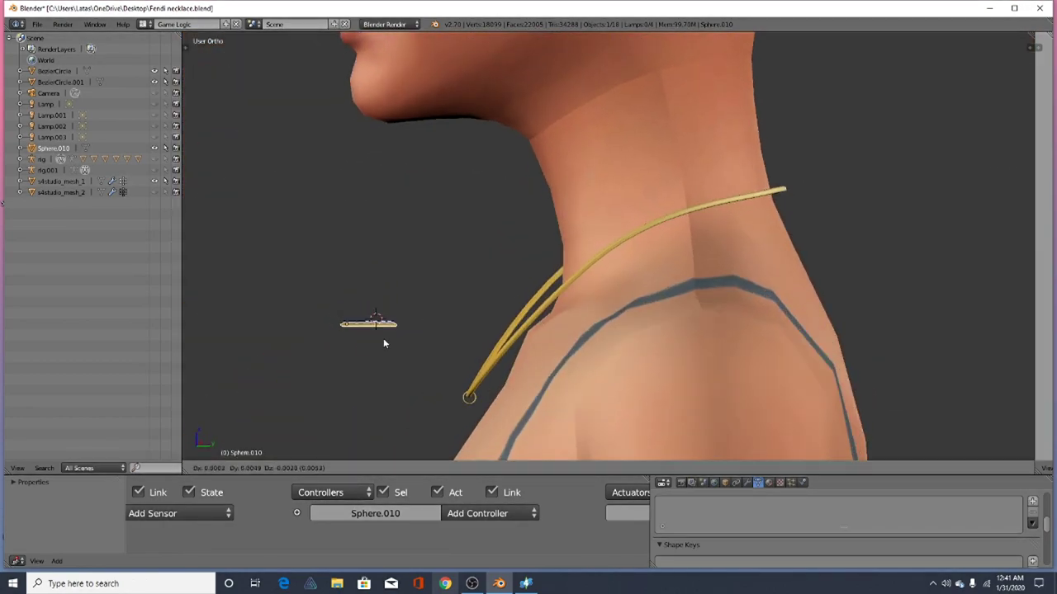
left_click(448, 410)
Refine the pendant's position from an angled view so it sits just below the connecting ring
scroll(454, 387, "down", 2)
middle_click_drag(461, 386, 577, 413)
scroll(381, 388, "up", 3)
scroll(545, 419, "up", 3)
middle_click_drag(472, 420, 456, 388)
key("g")
left_click(447, 391)
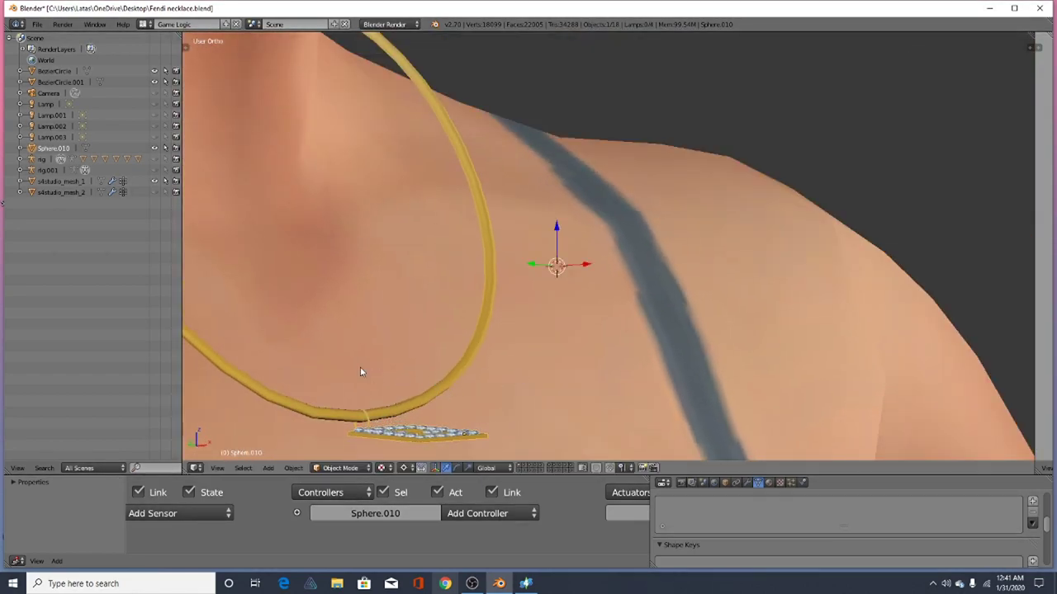
Shift the pendant sideways in front view to centre it under the ring, and adjust its depth
scroll(360, 369, "down", 3)
middle_click_drag(390, 432, 487, 311)
scroll(382, 414, "up", 2)
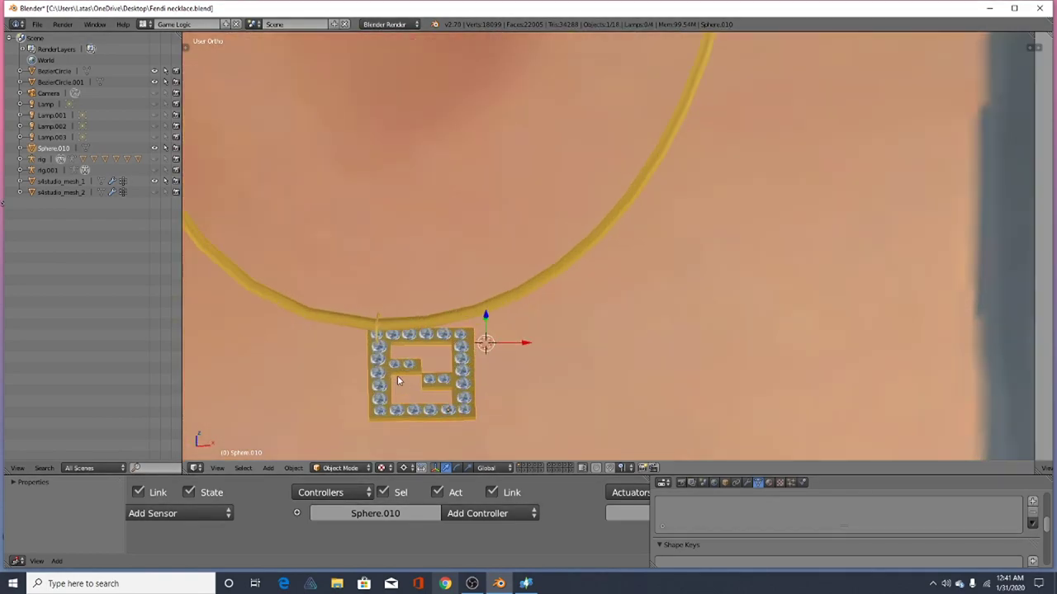
scroll(486, 311, "up", 1)
key("g")
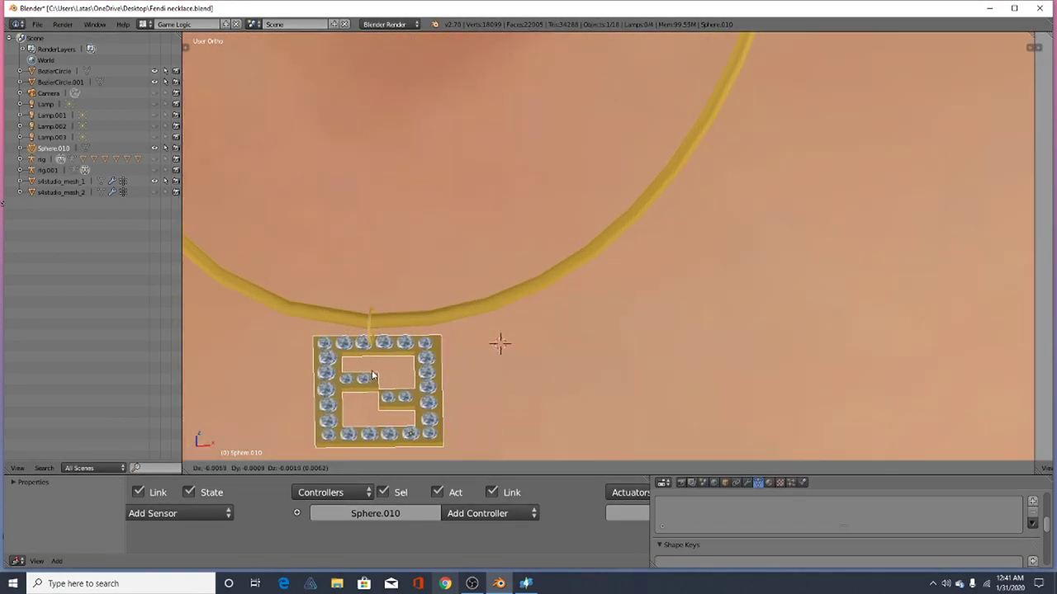
left_click(371, 373)
middle_click_drag(371, 373, 314, 430)
key("g")
left_click(313, 425)
Rotate the pendant by about 67° in side view to hang along the chest, and nudge its top edge into the ring
scroll(448, 339, "down", 3)
middle_click_drag(445, 357, 486, 358)
key("r")
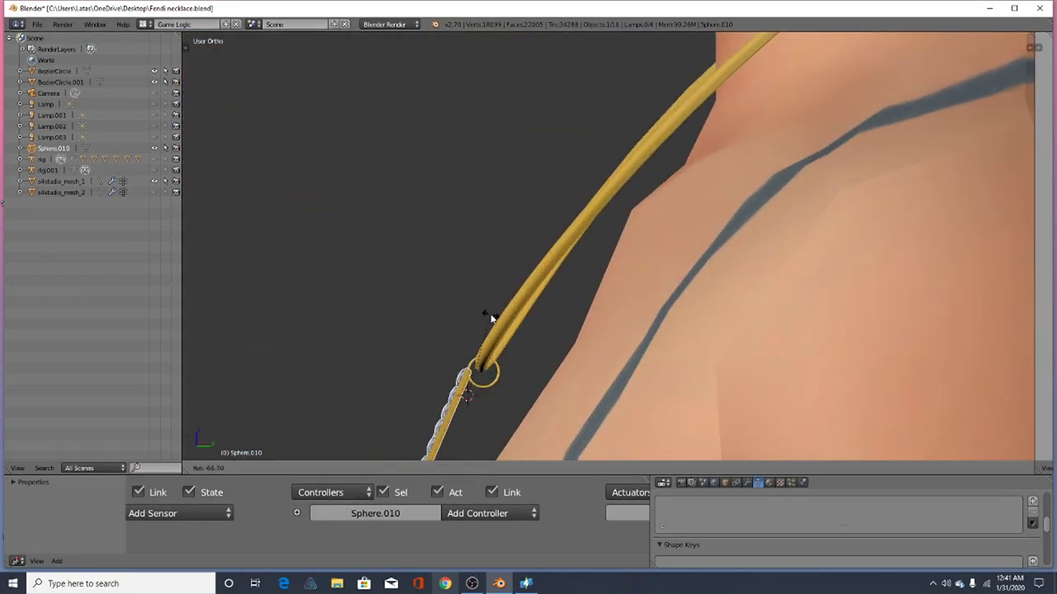
left_click(487, 351)
key("r")
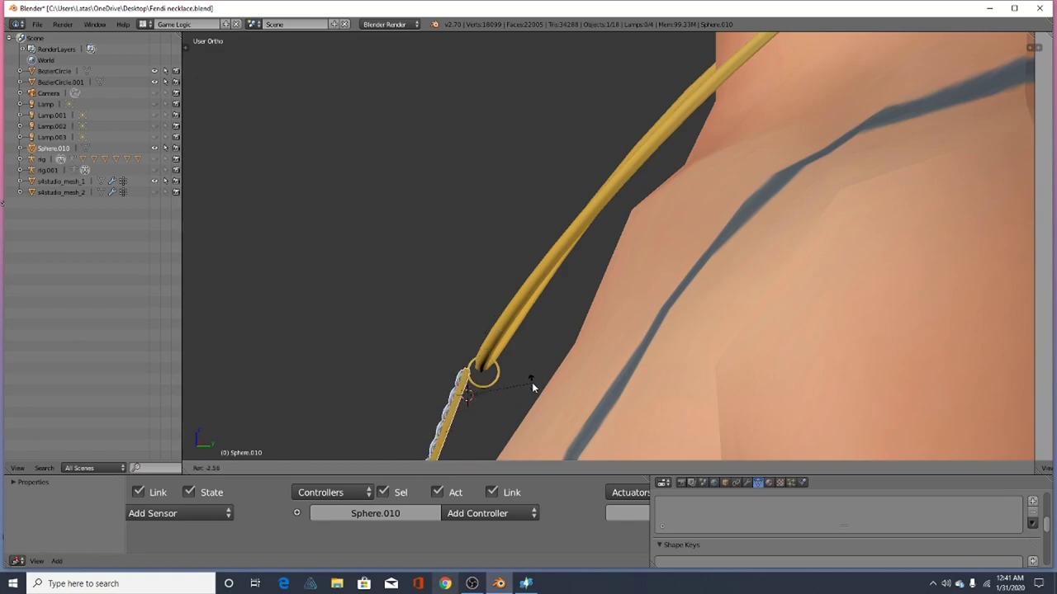
left_click(532, 383)
key("r")
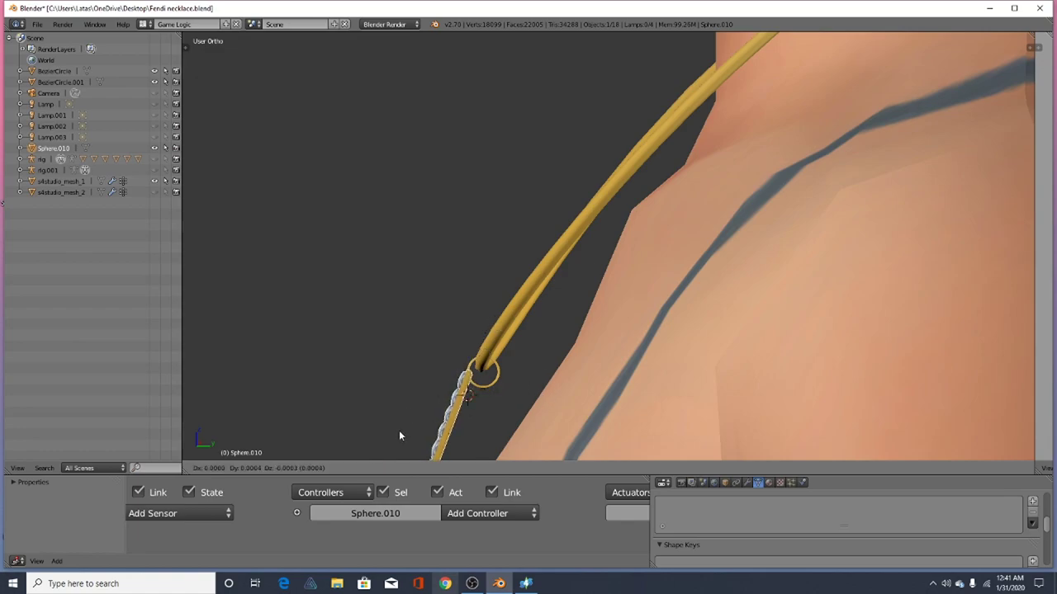
left_click(323, 438)
Fine-tune the pendant's position in front view so its top edge is centred on the connecting ring
scroll(330, 436, "down", 2)
middle_click_drag(366, 429, 535, 460)
scroll(425, 347, "down", 2)
scroll(402, 383, "up", 5)
scroll(463, 358, "up", 3)
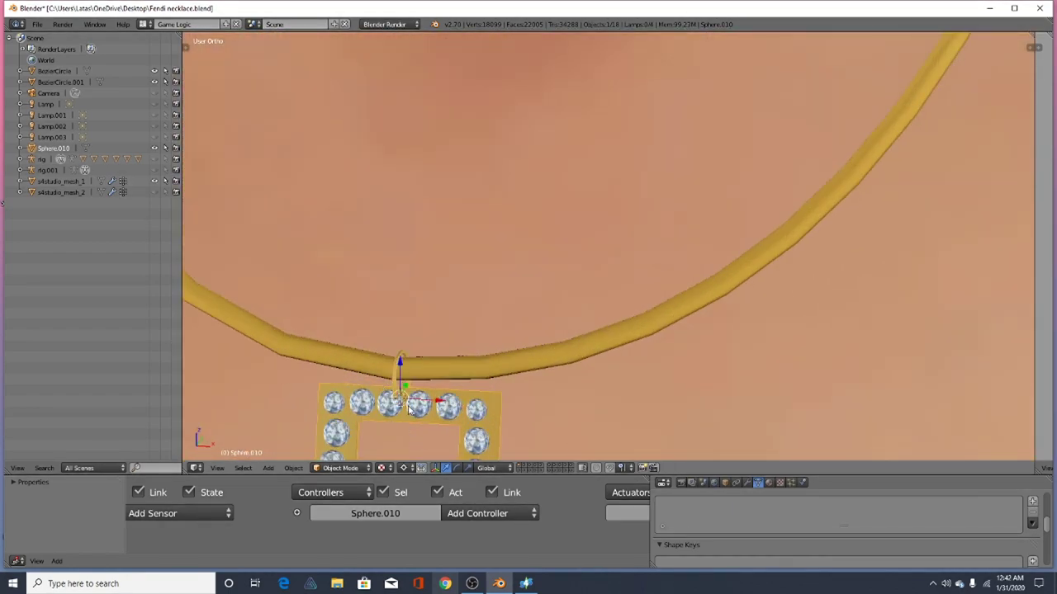
key("g")
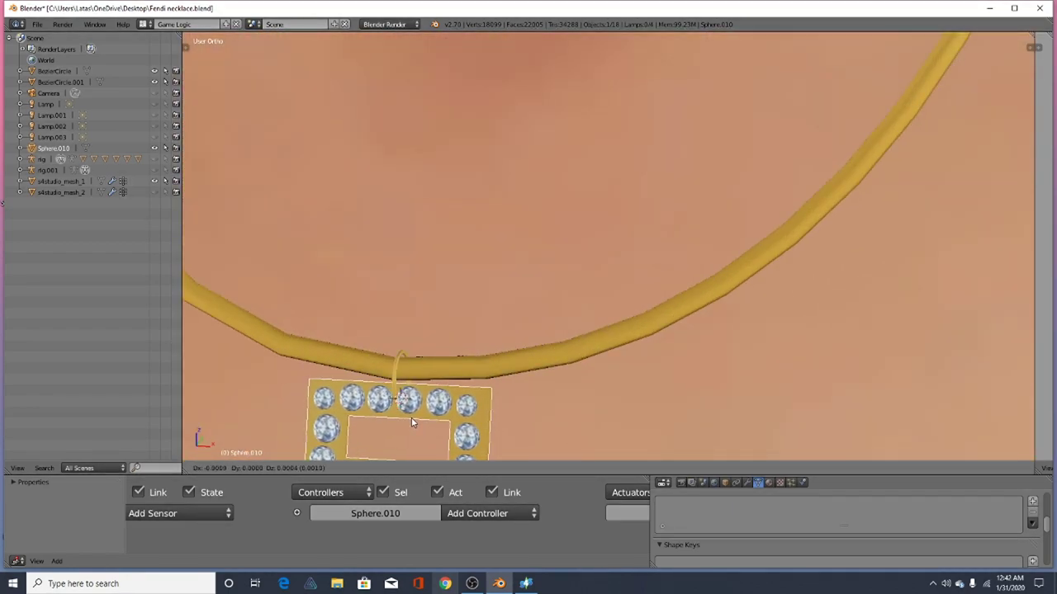
left_click(413, 422)
scroll(492, 208, "down", 9)
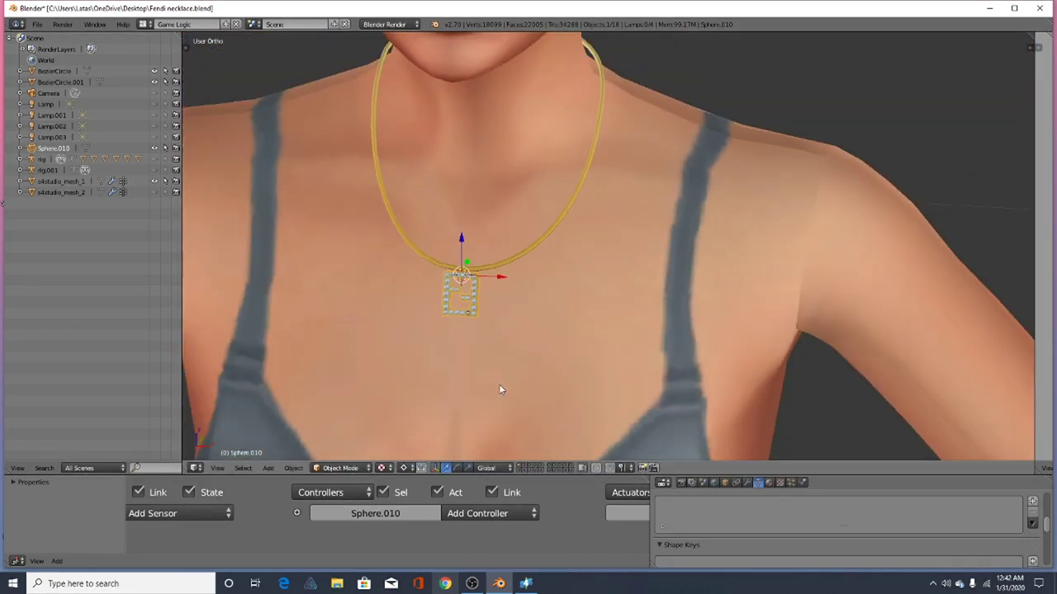
Examine how the diamond pendant hangs from the ring and chain, close up and from a distance
scroll(499, 387, "down", 2)
middle_click_drag(469, 426, 507, 393)
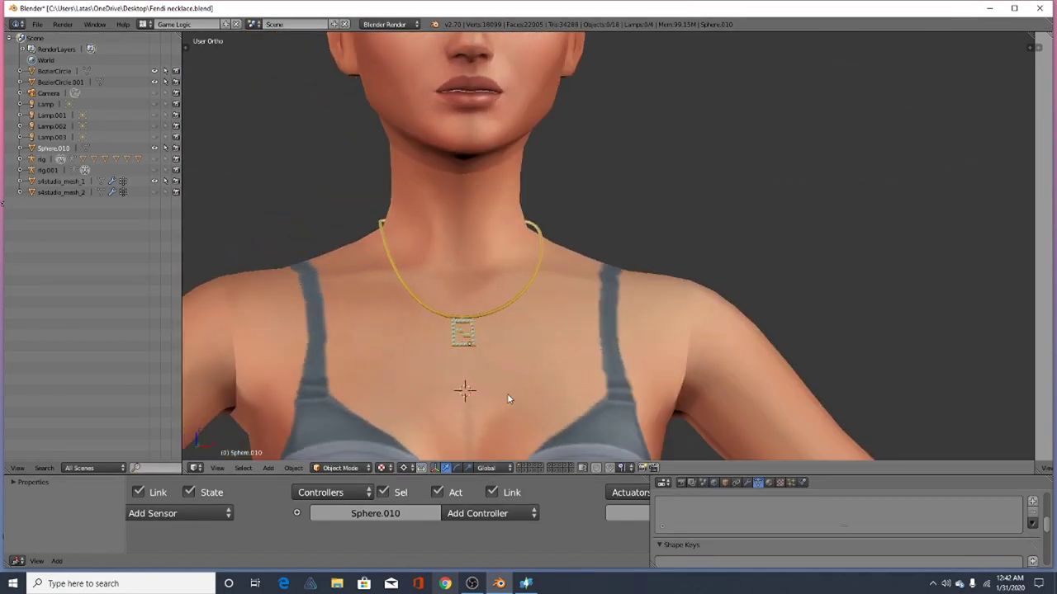
scroll(500, 413, "up", 6)
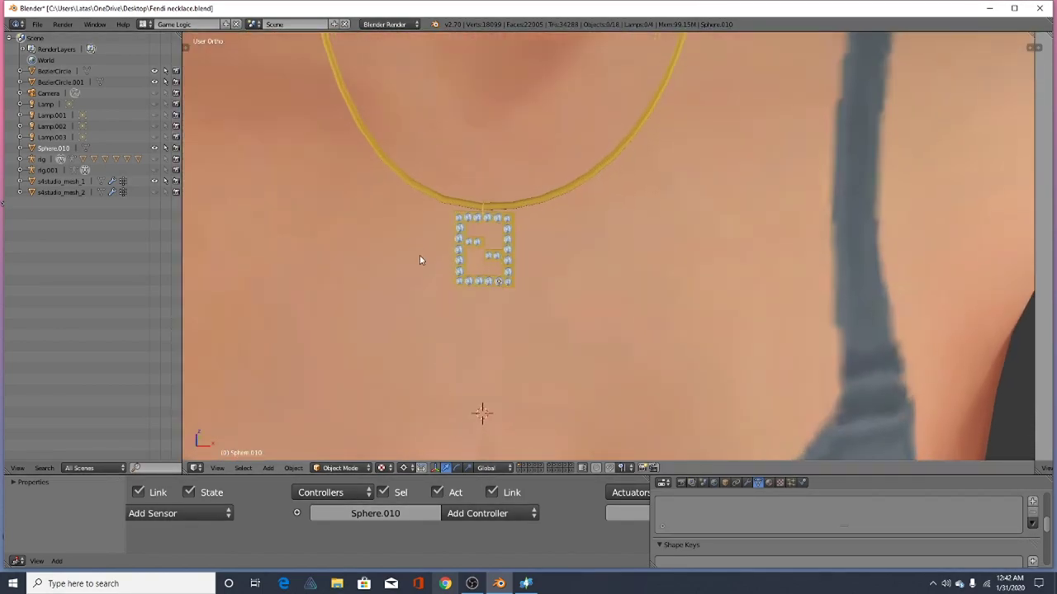
middle_click_drag(419, 260, 487, 292)
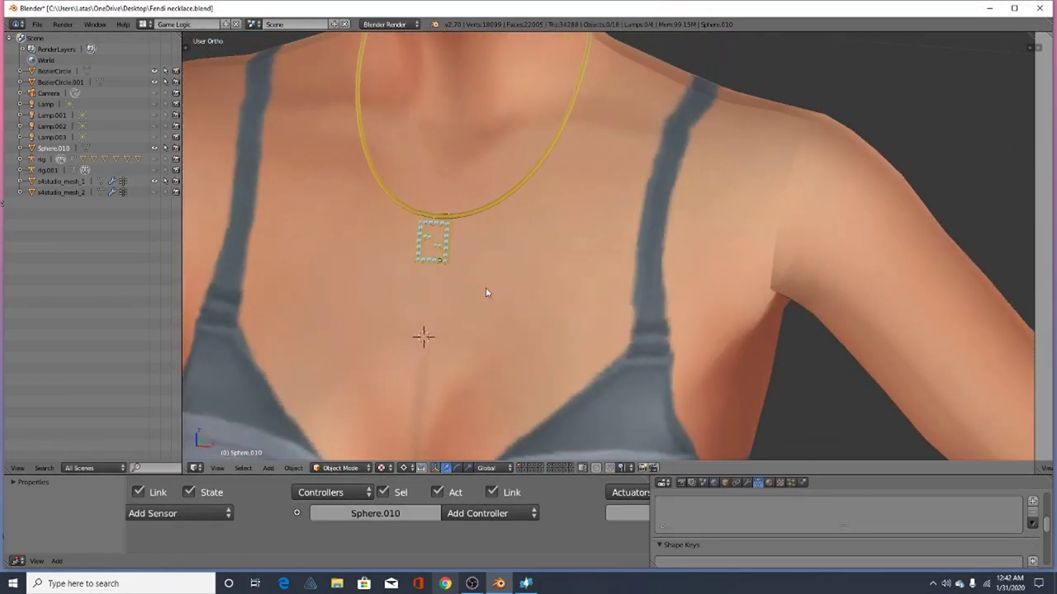
scroll(482, 297, "down", 5)
scroll(475, 307, "up", 10)
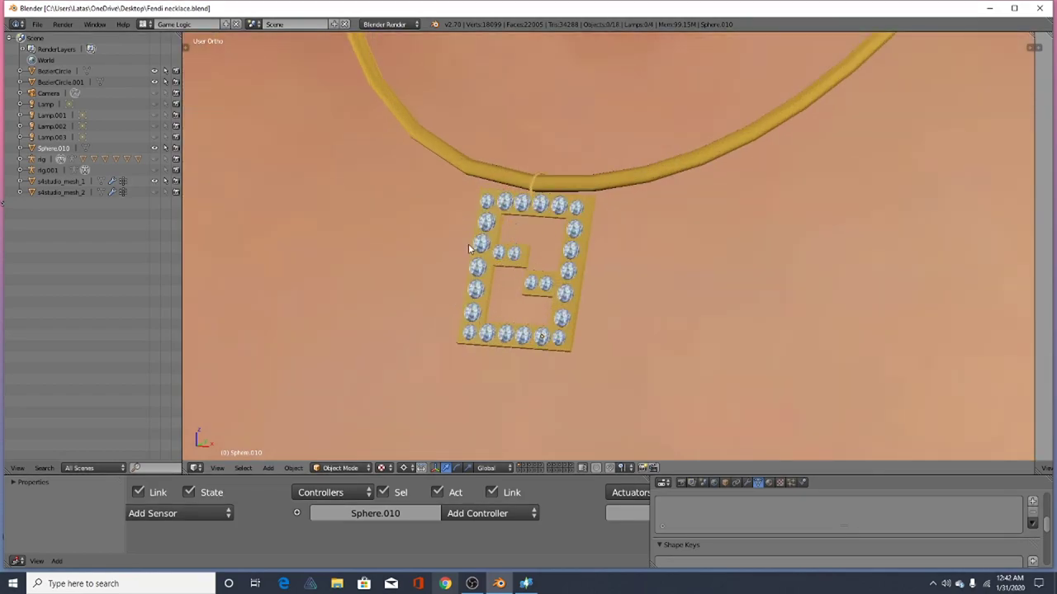
middle_click_drag(534, 213, 735, 267)
scroll(595, 306, "up", 7)
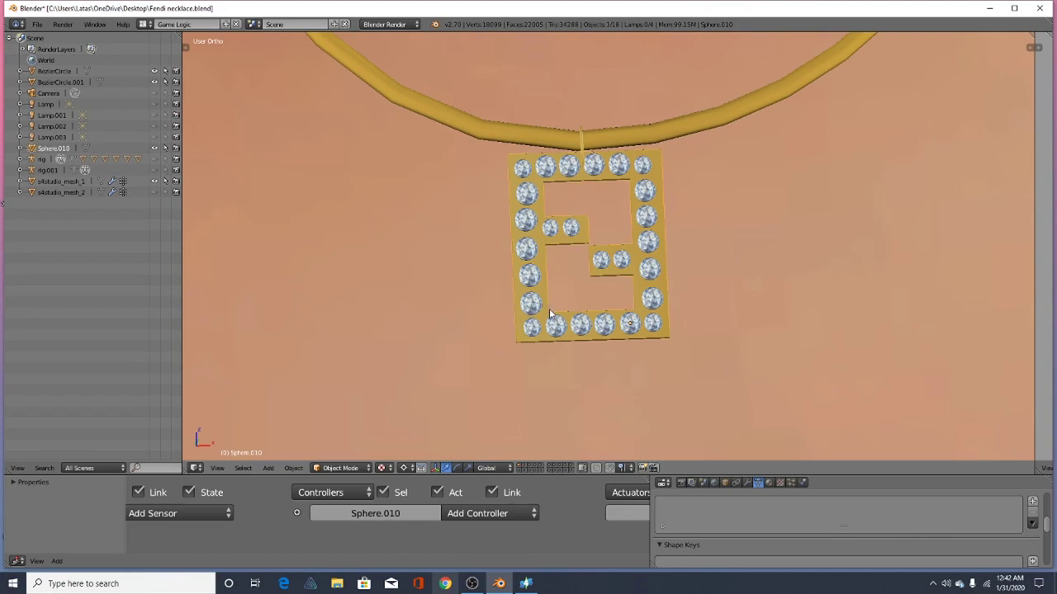
scroll(528, 336, "down", 8, "shift")
scroll(498, 312, "down", 5)
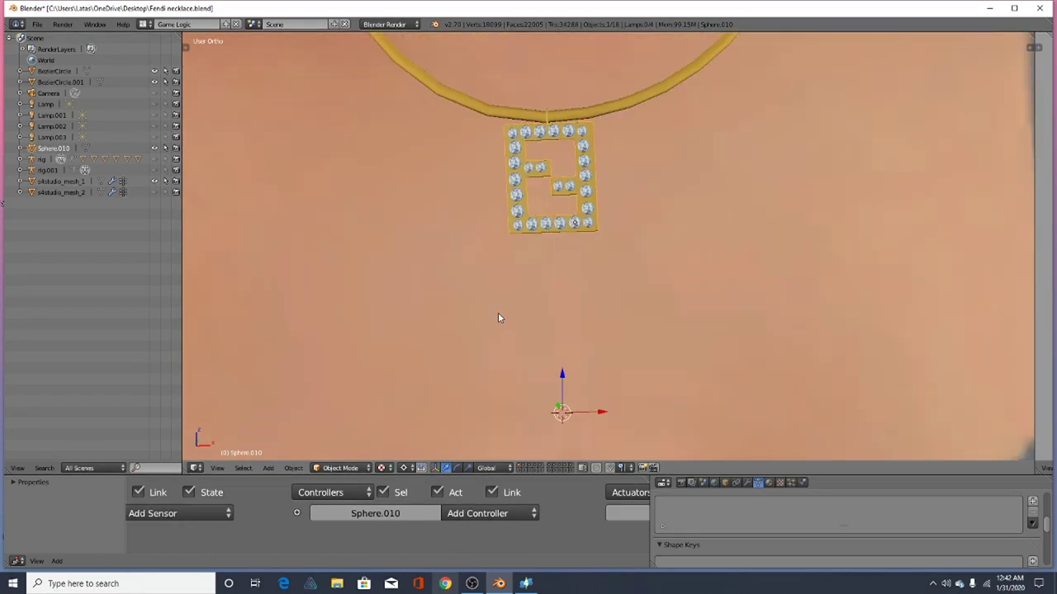
Select the pendant, the gold chain and the connecting ring, and join them into one object
scroll(462, 87, "up", 5)
right_click(452, 241, "shift")
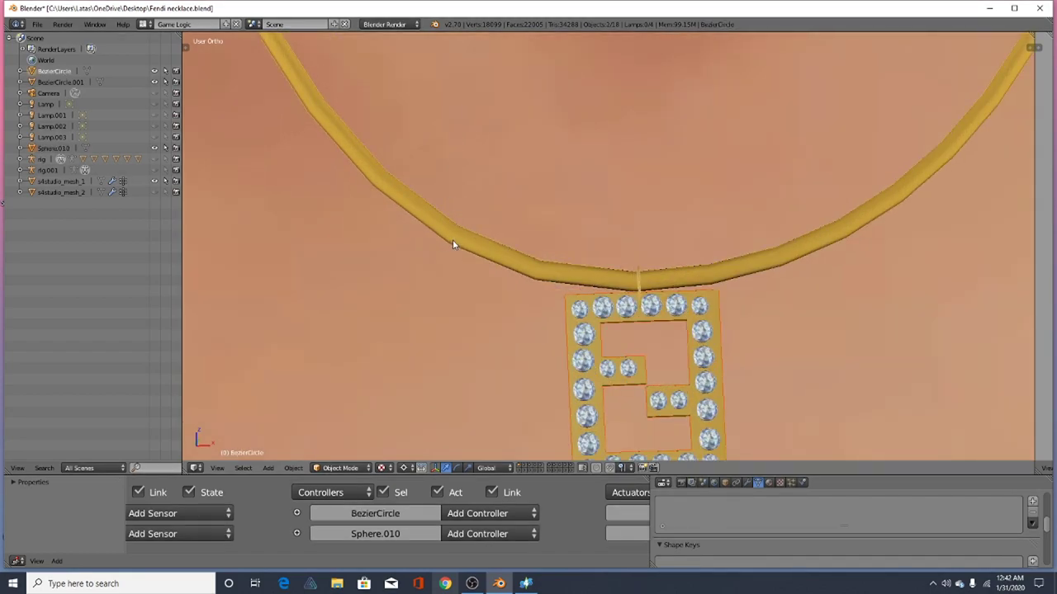
right_click(639, 271, "shift")
scroll(636, 279, "up", 3)
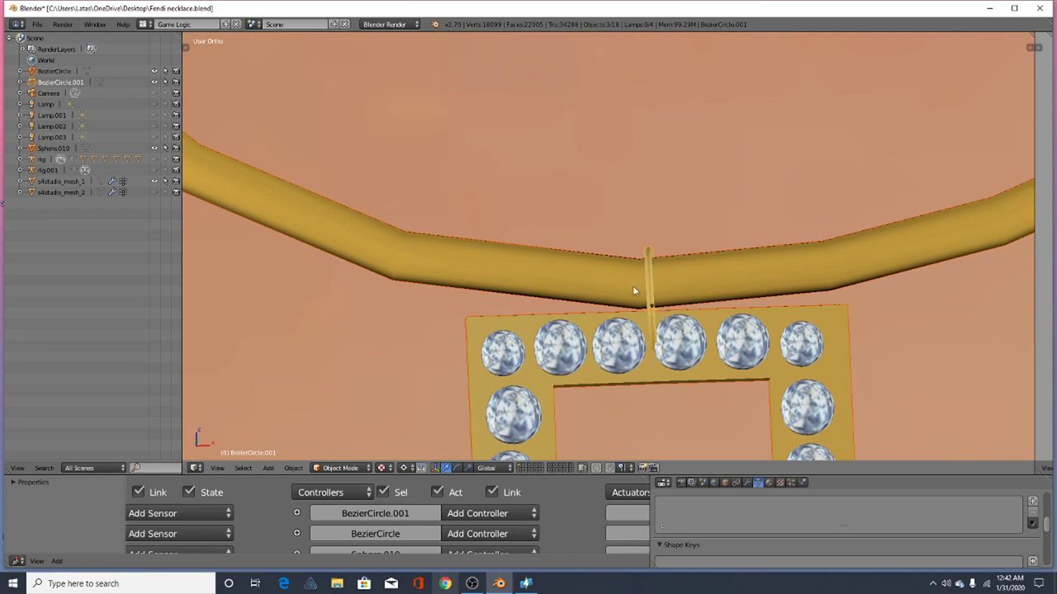
scroll(638, 297, "down", 1)
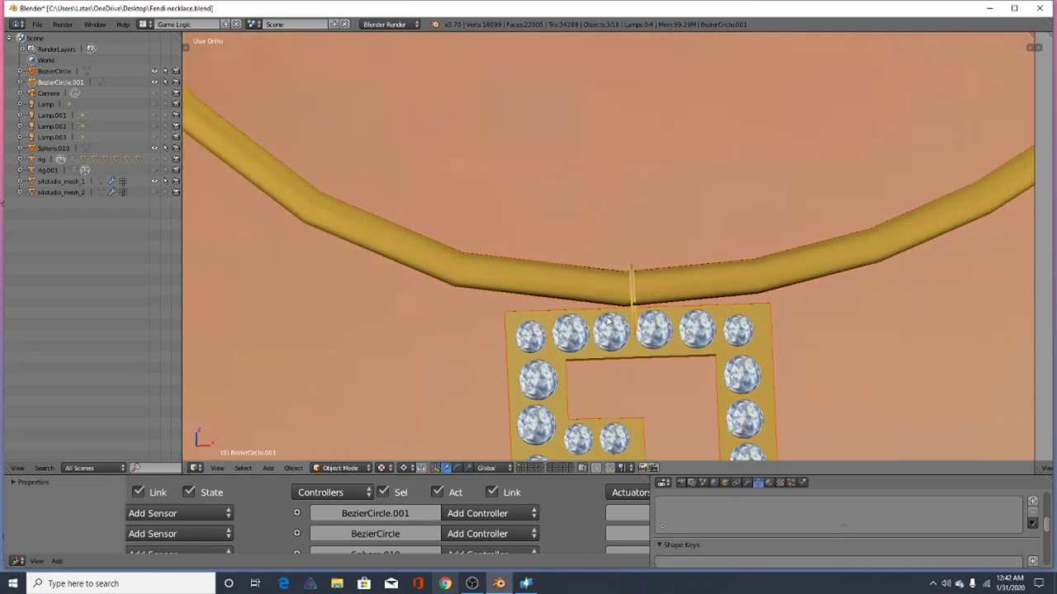
key("ctrl+j")
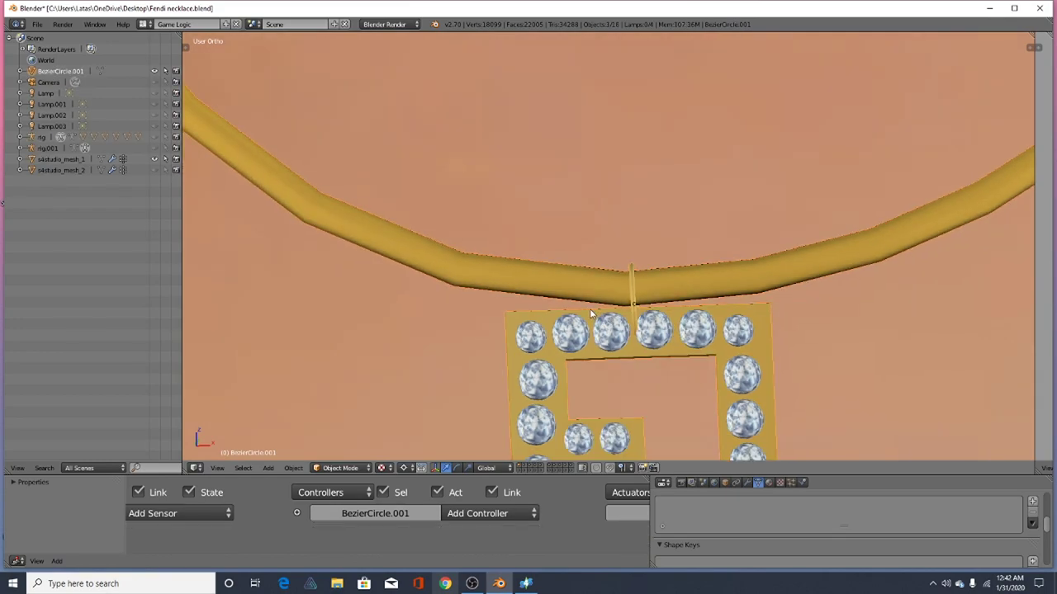
Toggle the joined necklace's visibility to check it as one object, and examine its fit on the body from front and side
scroll(463, 227, "down", 4)
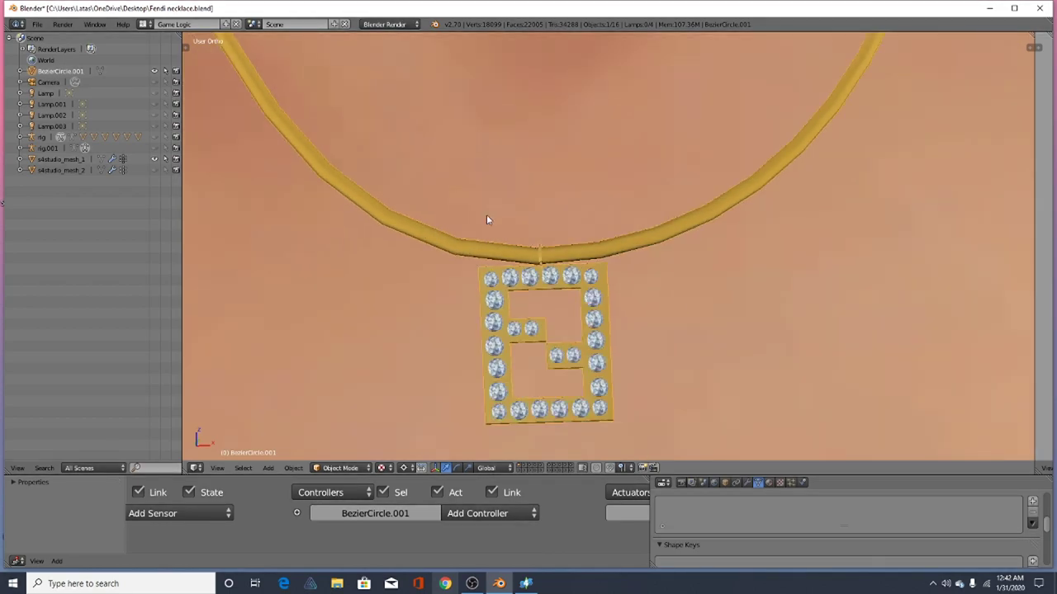
left_click(156, 70)
left_click(156, 70)
scroll(519, 148, "down", 7)
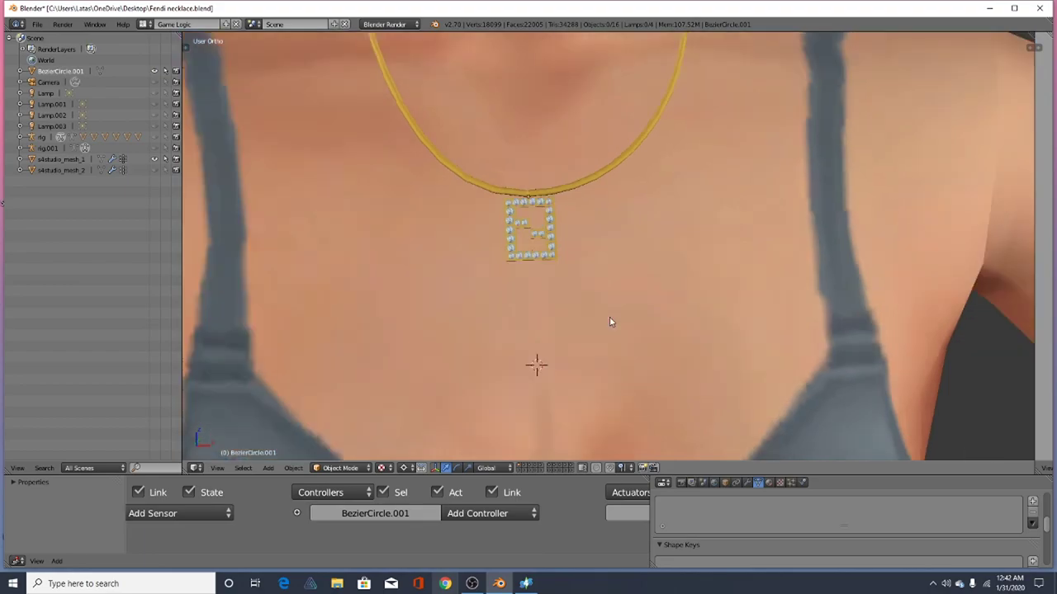
middle_click_drag(693, 372, 699, 210)
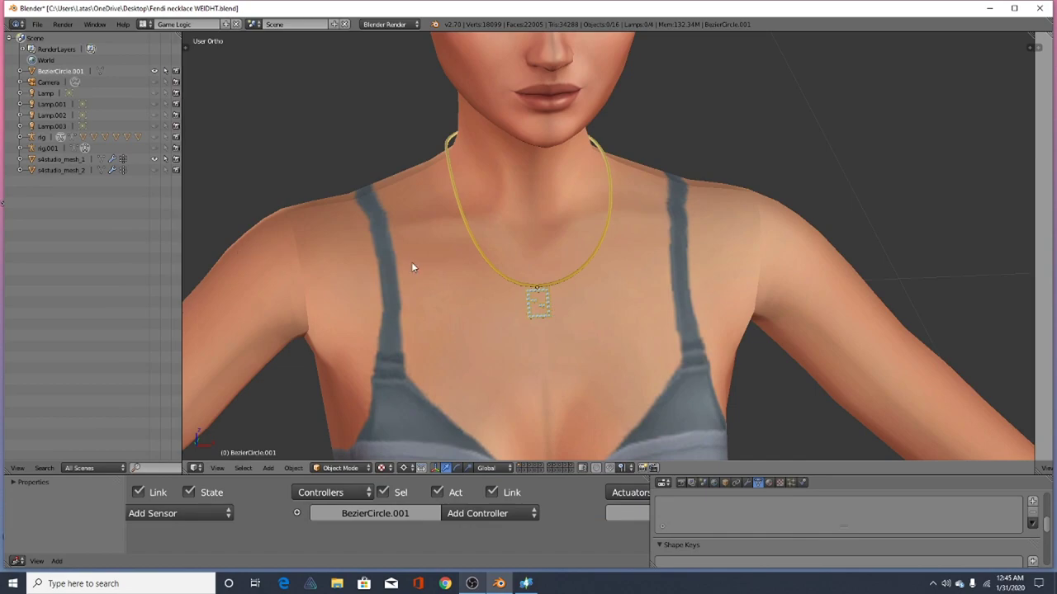
middle_click_drag(453, 316, 481, 300)
scroll(434, 297, "down", 1)
scroll(550, 240, "up", 2)
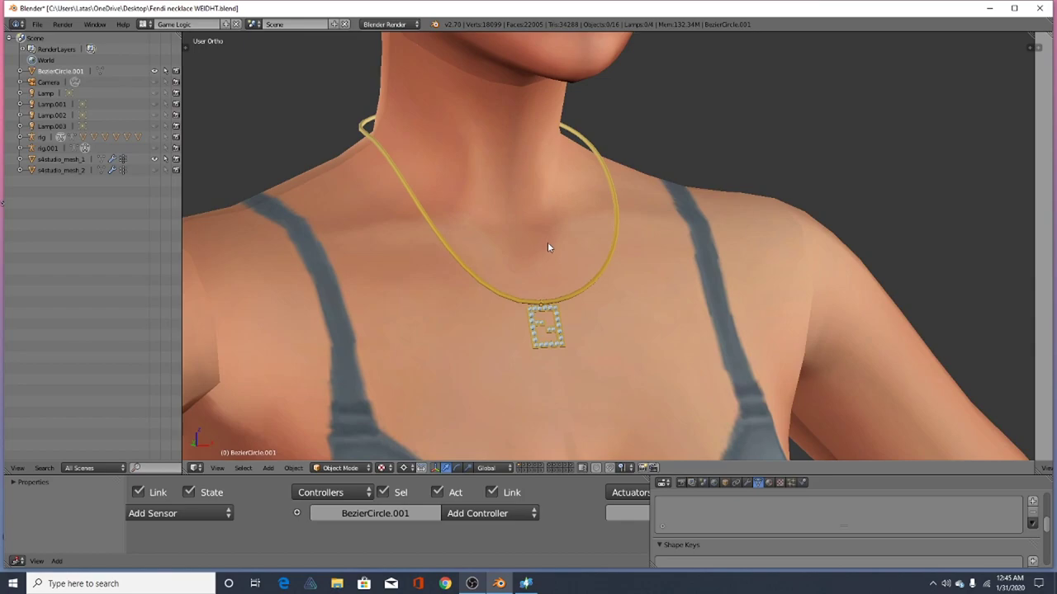
scroll(548, 246, "down", 1)
scroll(547, 248, "down", 1)
mouse_move(420, 313)
middle_mouse_down()
mouse_move(556, 295)
mouse_move(514, 320)
mouse_move(405, 314)
mouse_move(420, 306)
middle_mouse_up()
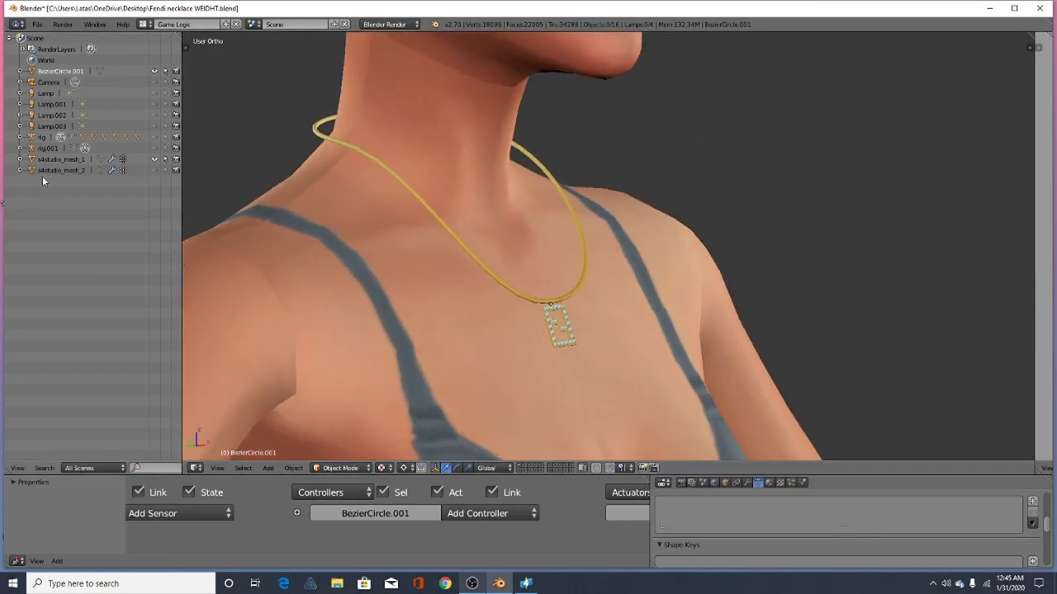
Unhide the original heart necklace s4studio_mesh_2, select it, and set the viewport shading to Solid
left_click(156, 171)
scroll(547, 350, "up", 2)
middle_click_drag(546, 351, 441, 305)
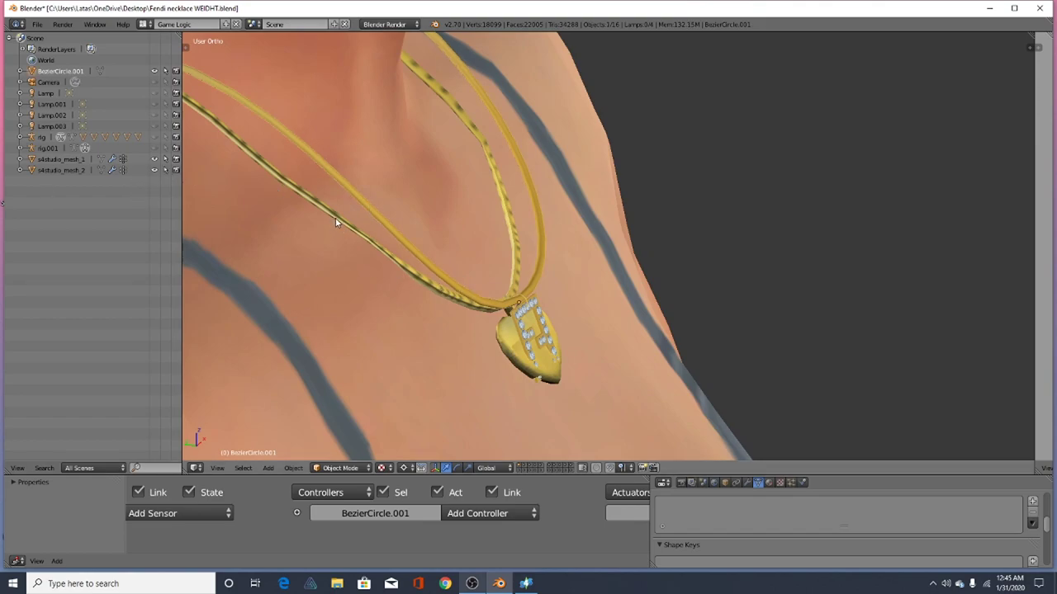
left_click(387, 468)
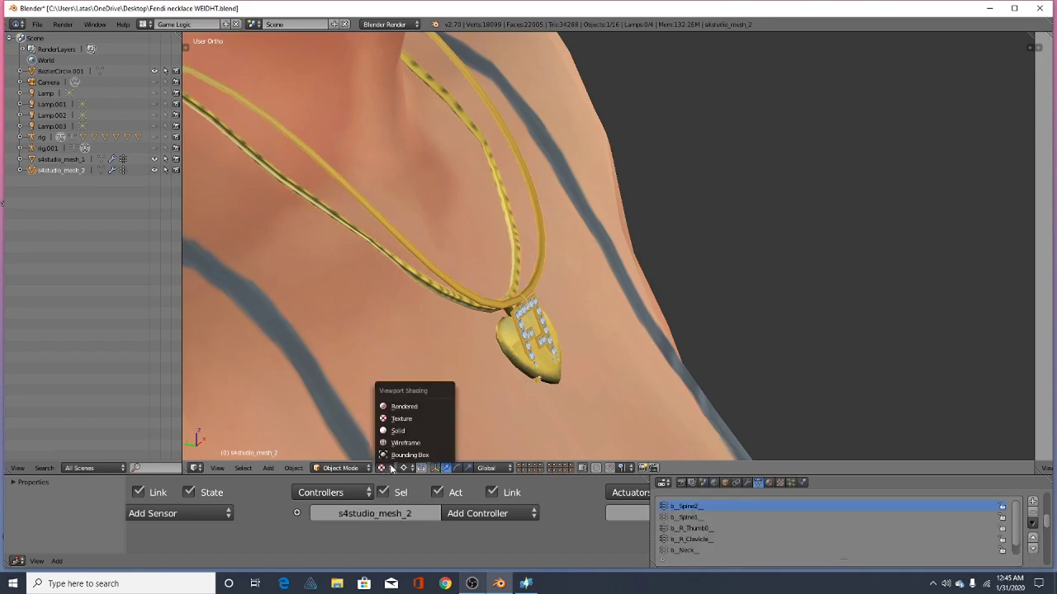
left_click(383, 468)
left_click(383, 468)
left_click(384, 469)
left_click(384, 469)
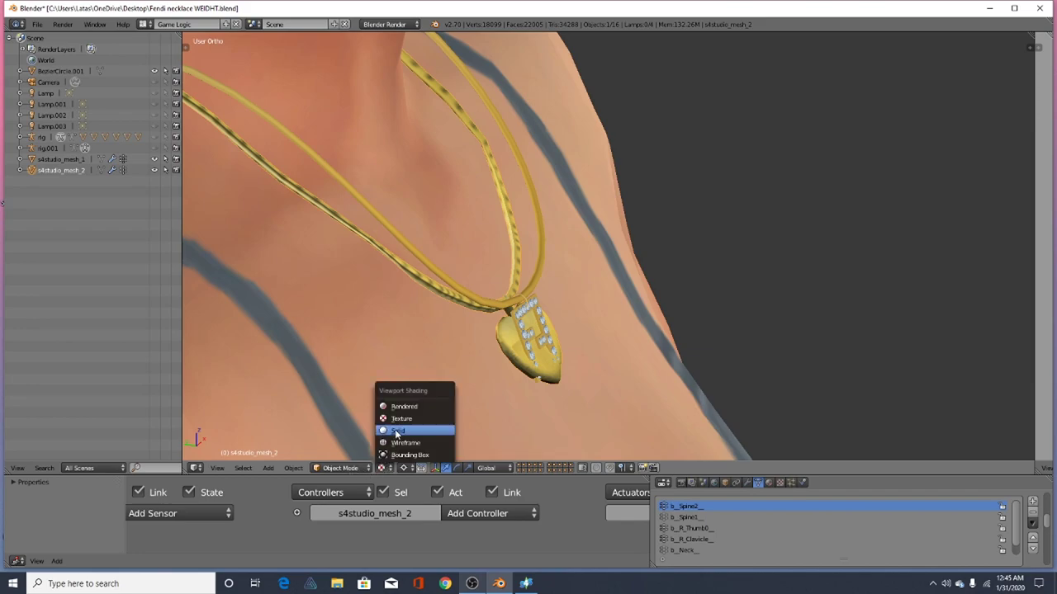
left_click(403, 431)
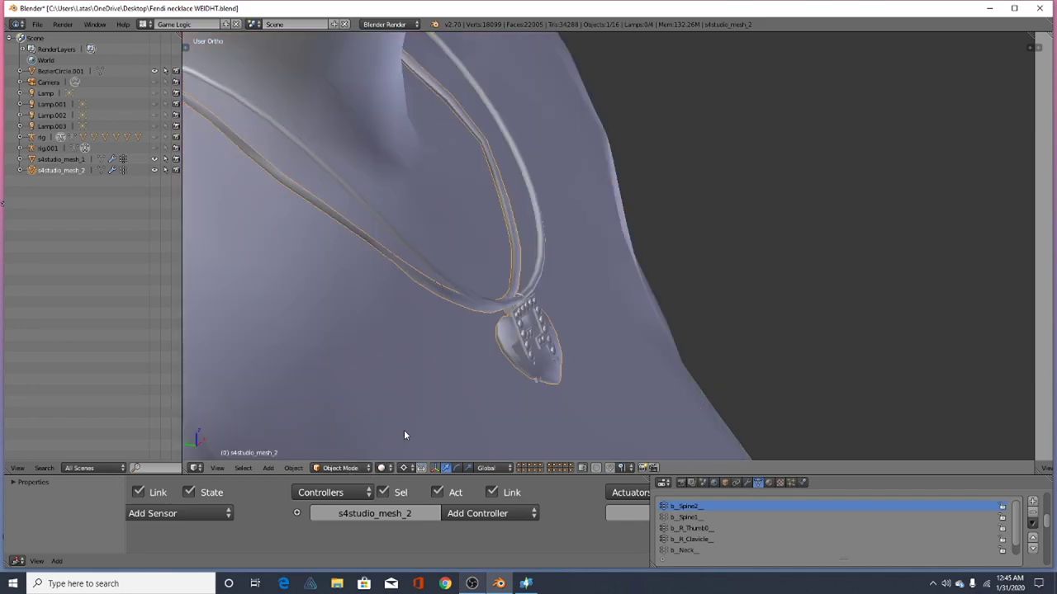
Duplicate the heart necklace s4studio_mesh_2 in place and hide the duplicate
middle_click_drag(511, 357, 526, 304)
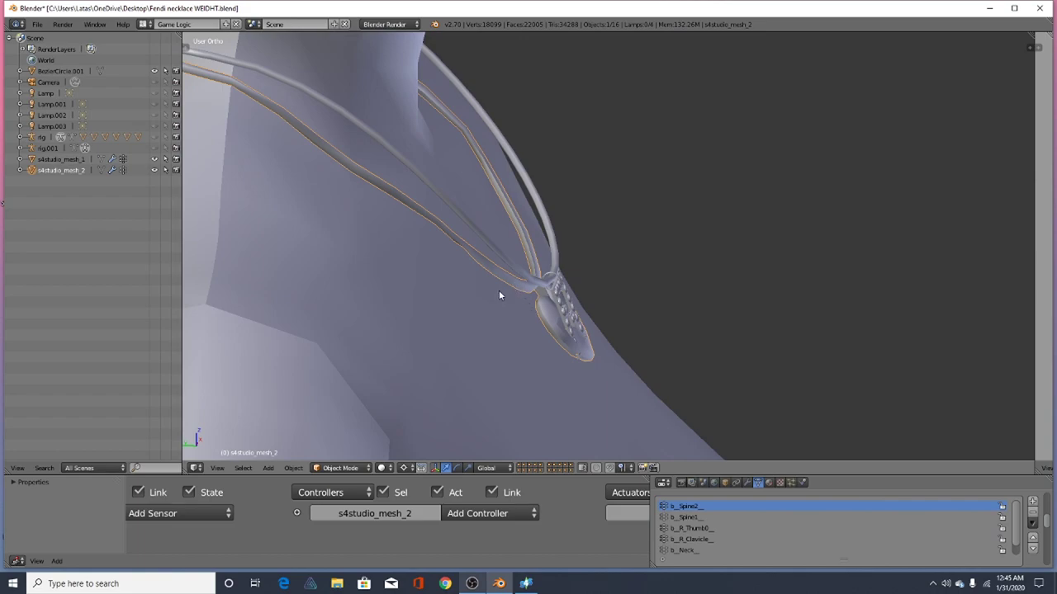
key("shift+d")
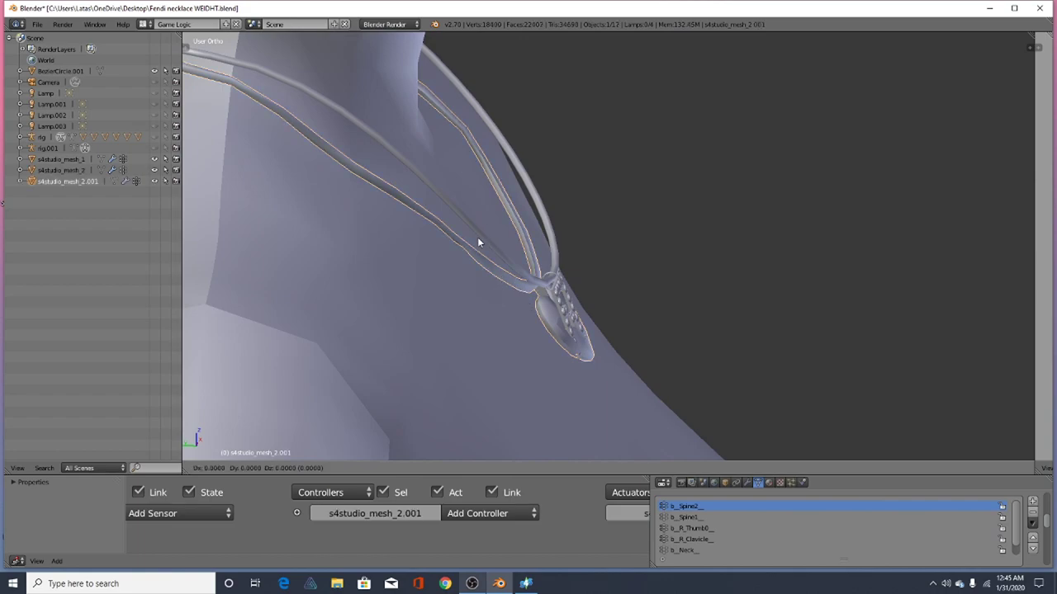
right_click(477, 237)
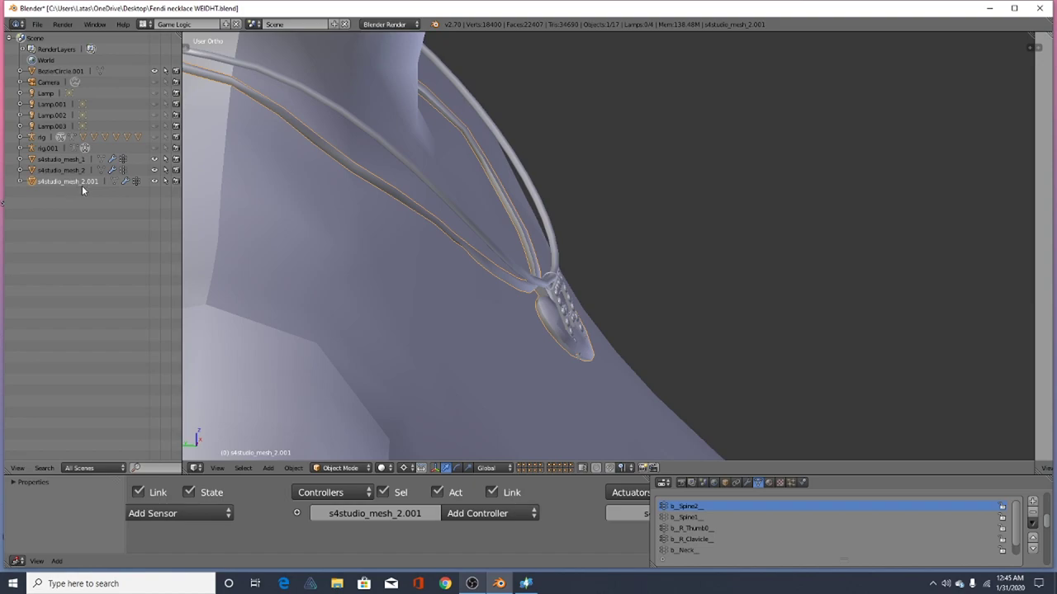
left_click(154, 182)
Delete all vertices of the original heart necklace s4studio_mesh_2 in Edit Mode, and return to Object Mode
scroll(495, 305, "up", 2)
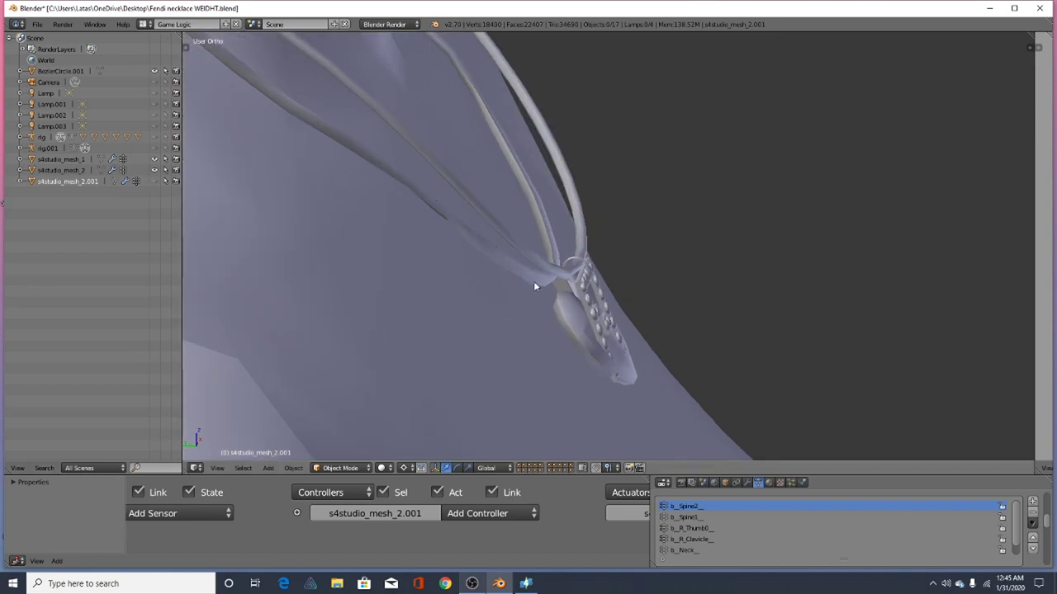
right_click(528, 280)
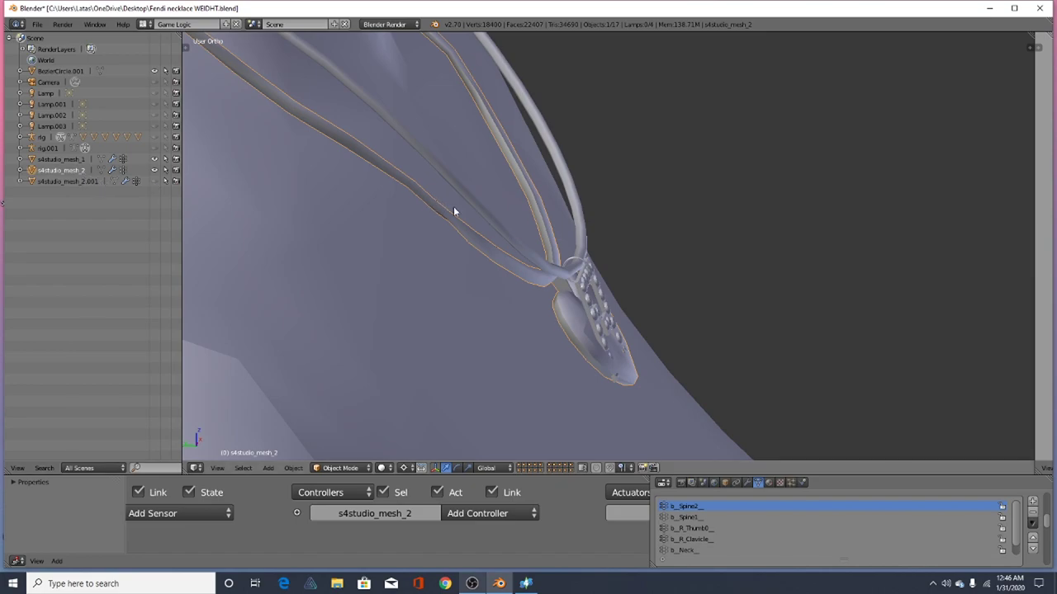
key("Tab")
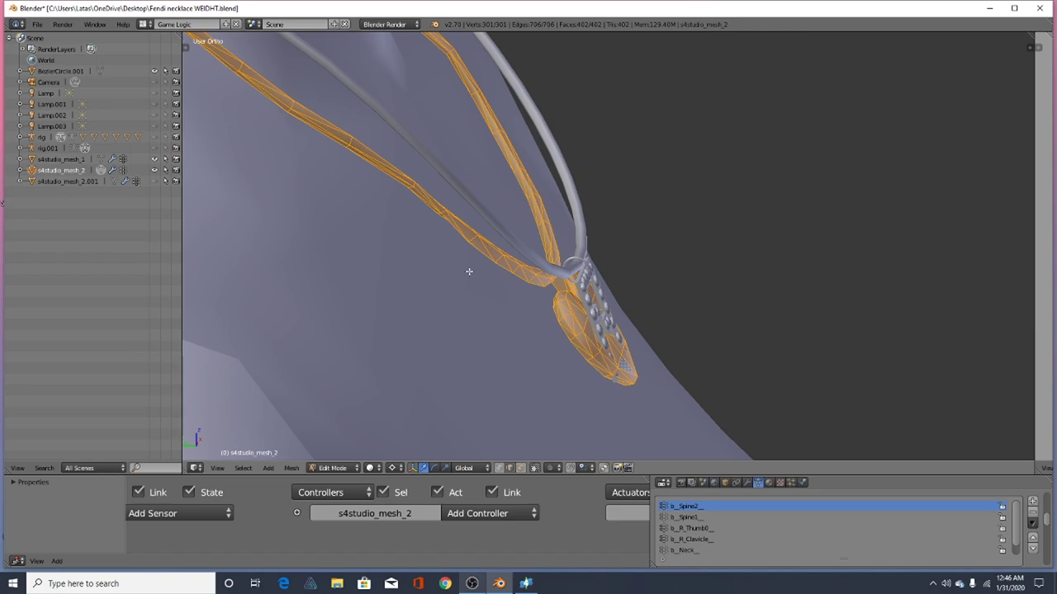
key("x")
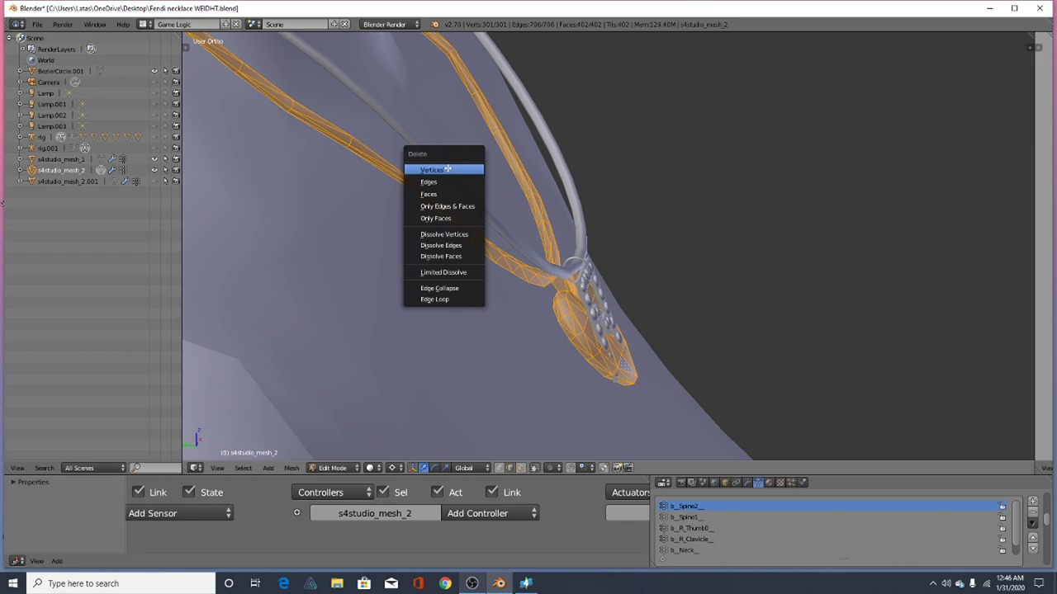
left_click(438, 169)
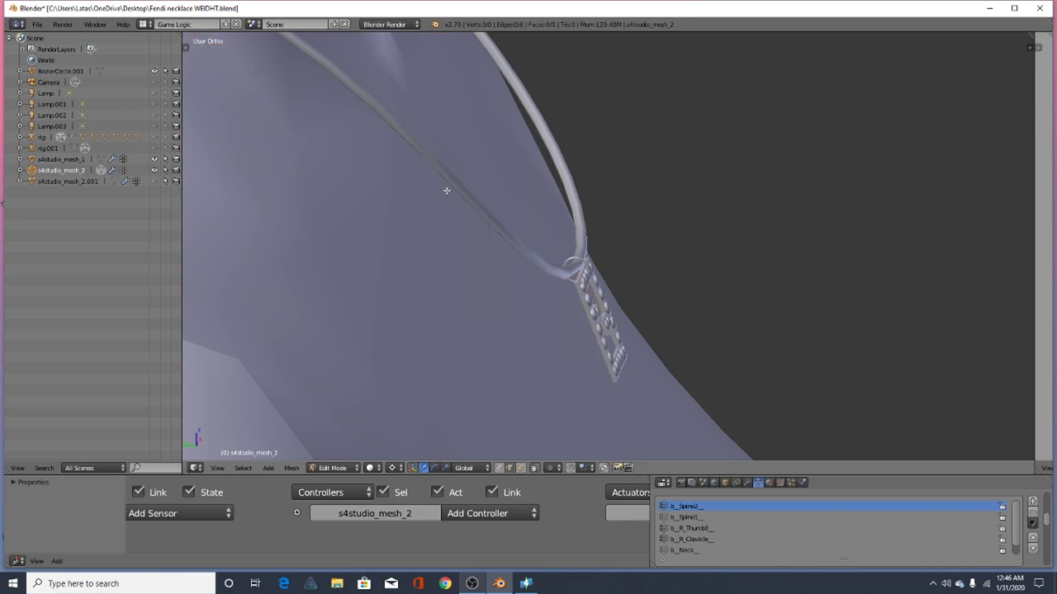
left_click(333, 468)
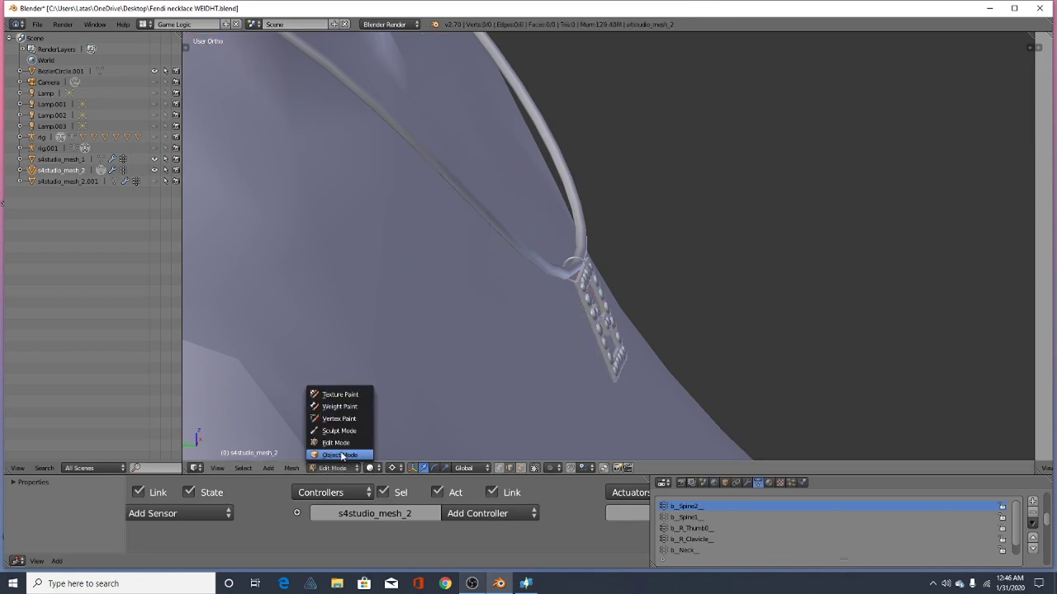
left_click(342, 455)
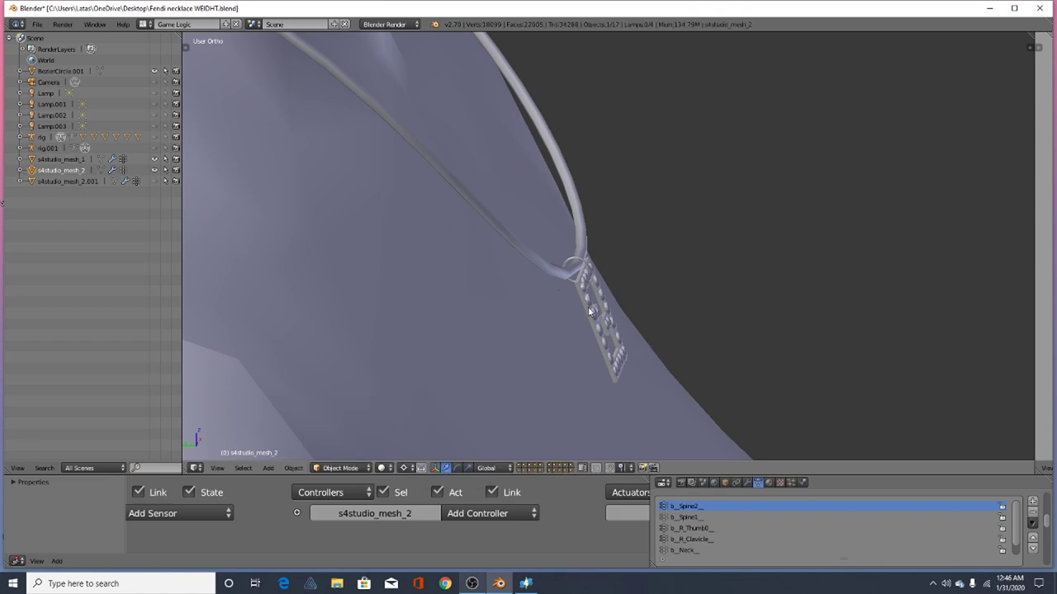
Join the Fendi necklace into the emptied s4studio_mesh_2 object, keeping s4studio_mesh_2 as the active object
right_click(571, 274)
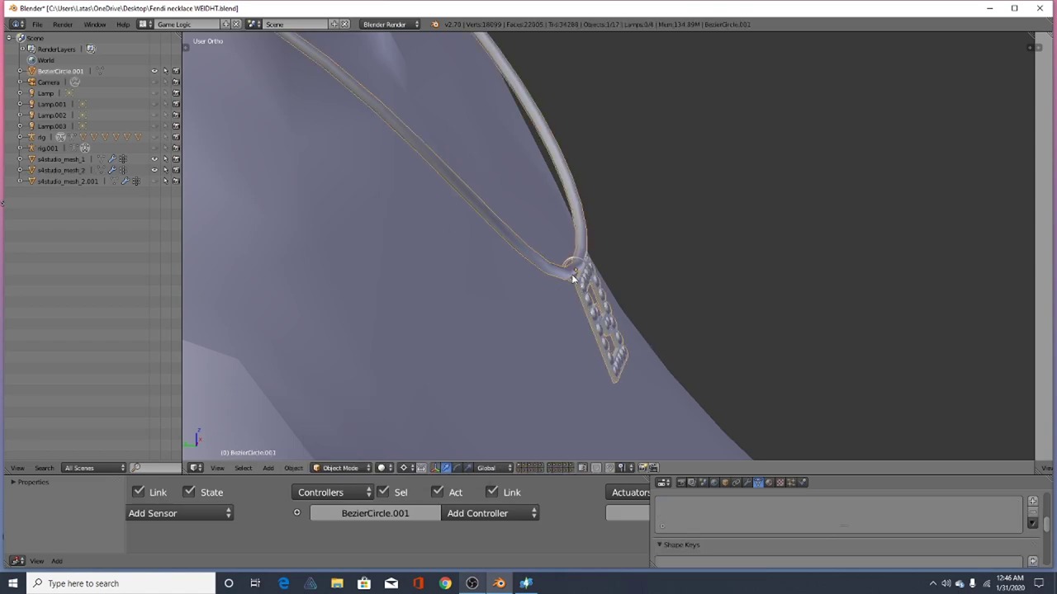
left_click(75, 169, "ctrl")
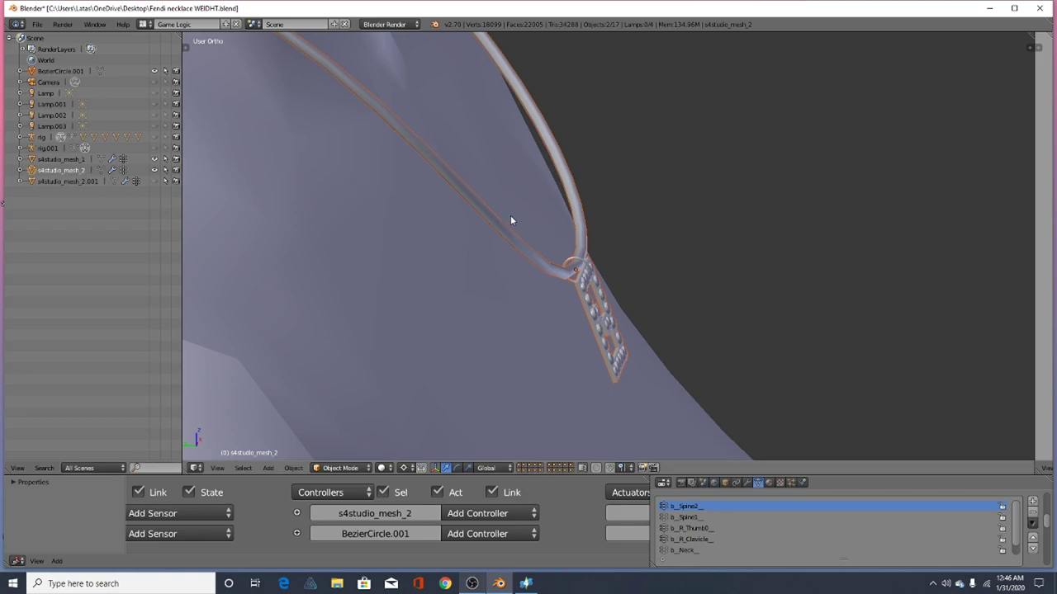
key("Delete")
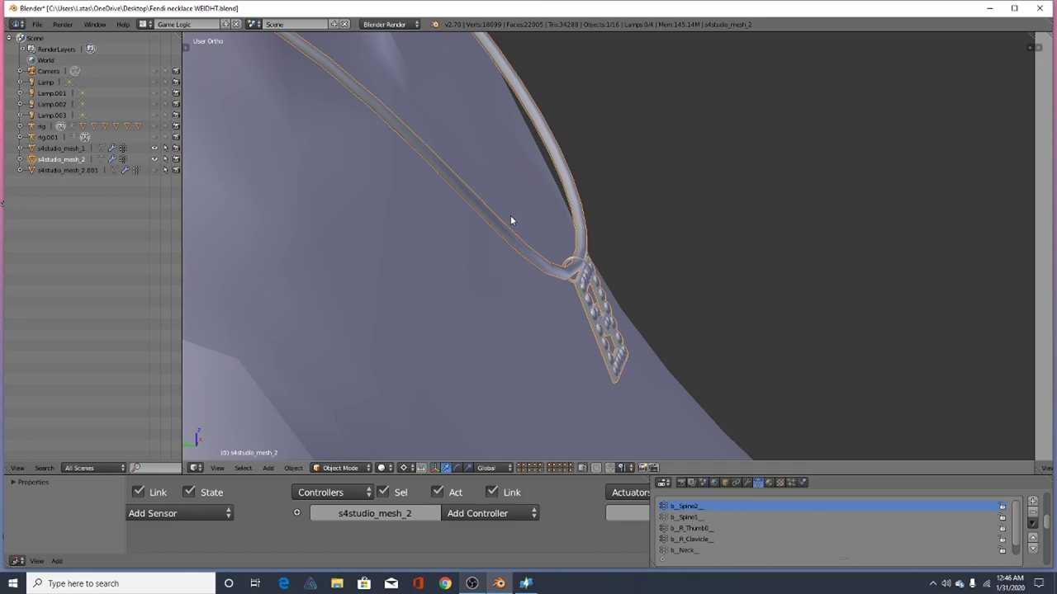
Look through the vertex groups of s4studio_mesh_2, selecting b__Spine1__ and b__R_Thumb0__
middle_click_drag(510, 218, 677, 421)
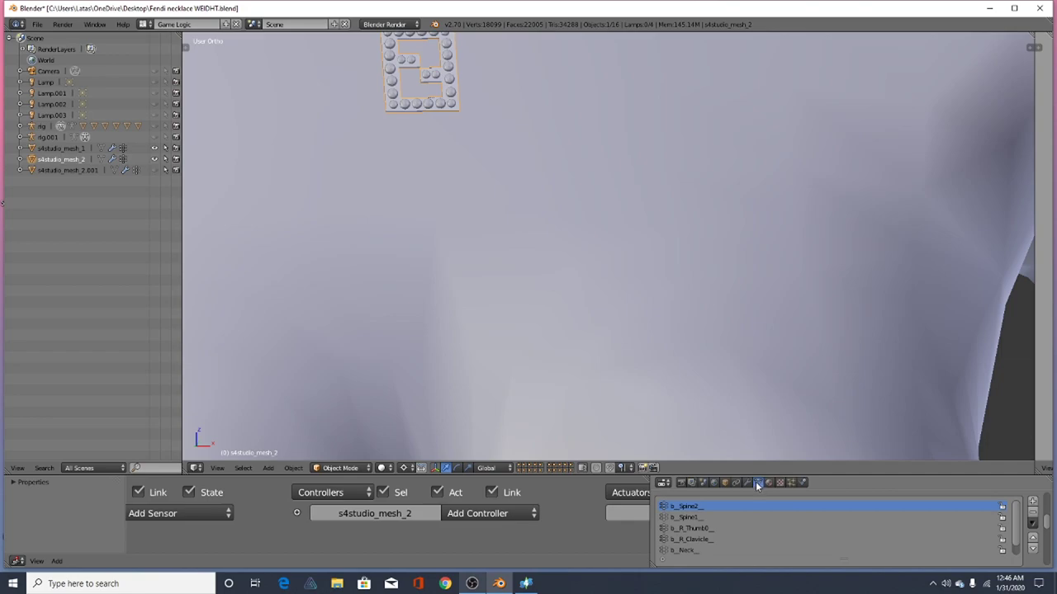
left_click(688, 519)
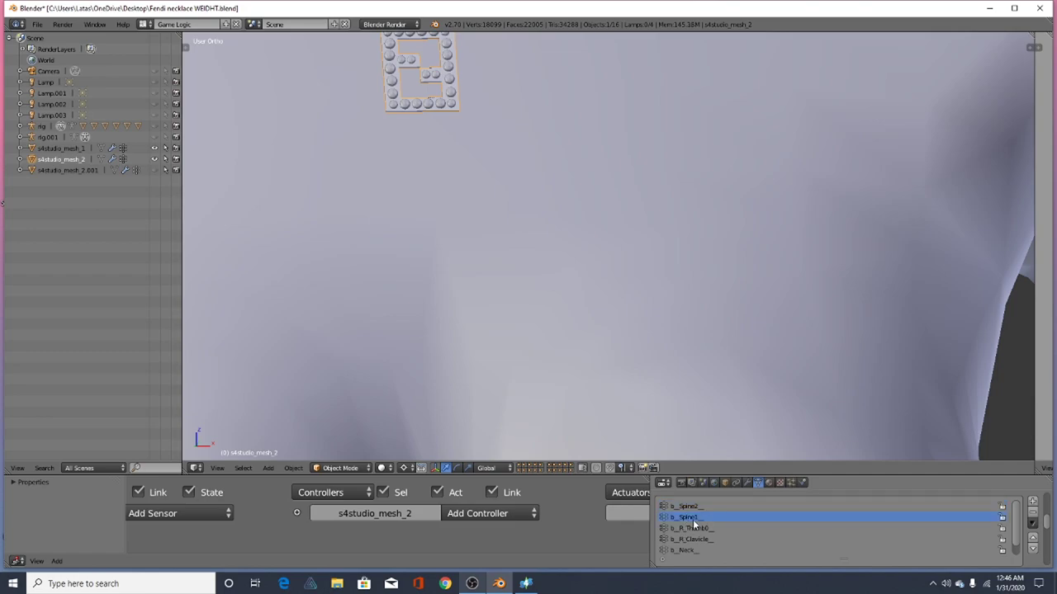
scroll(710, 520, "down", 1)
scroll(725, 502, "up", 1)
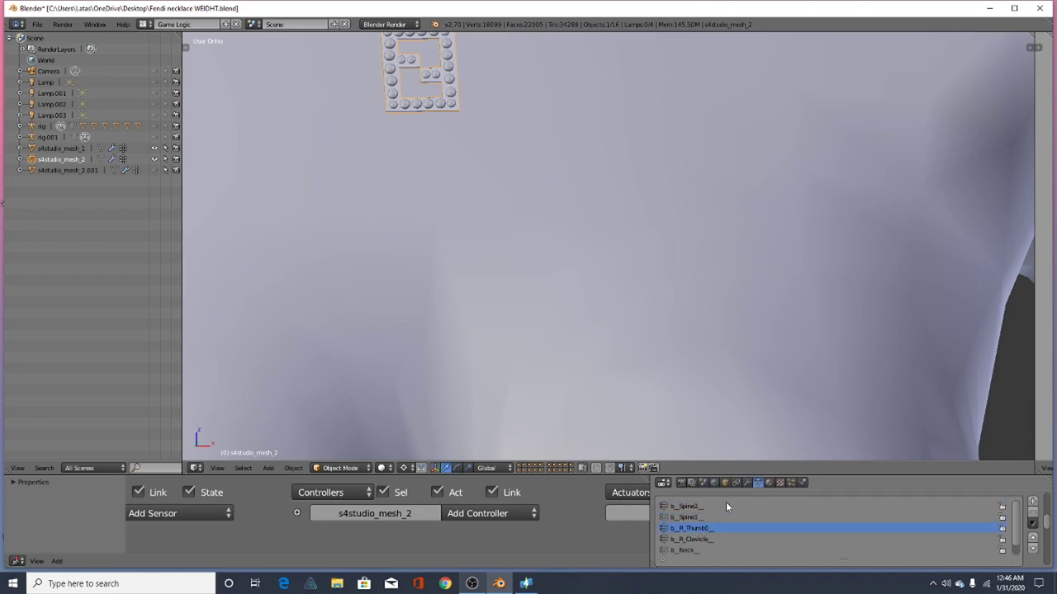
Make b__Spine2__ the active vertex group of s4studio_mesh_2 and unhide the duplicate heart necklace s4studio_mesh_2.001
left_click(684, 506)
scroll(569, 103, "down", 9)
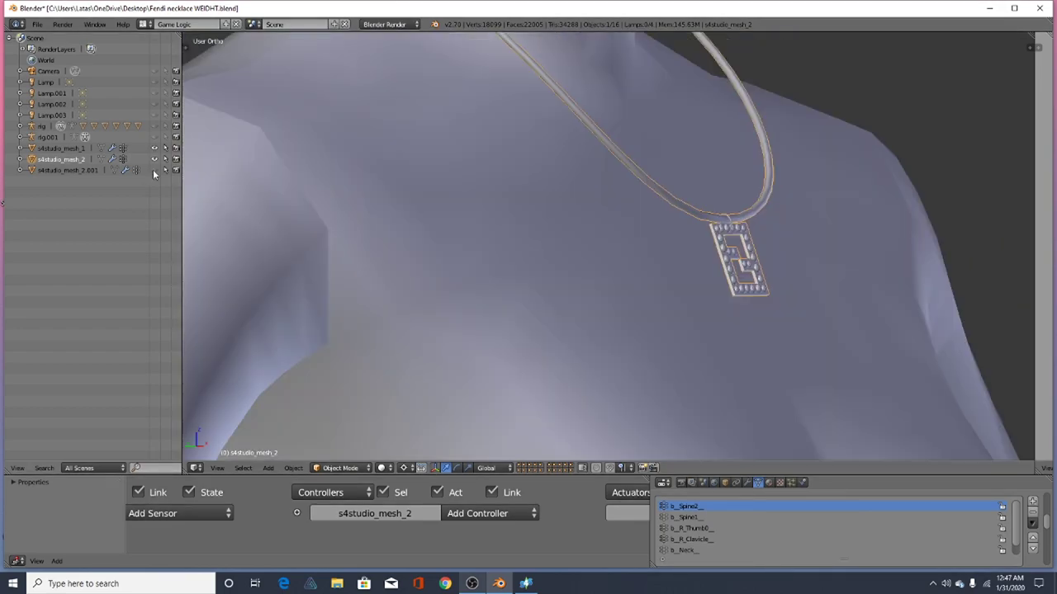
left_click(153, 170)
scroll(605, 246, "down", 2)
middle_click_drag(445, 179, 505, 213)
scroll(642, 346, "up", 3)
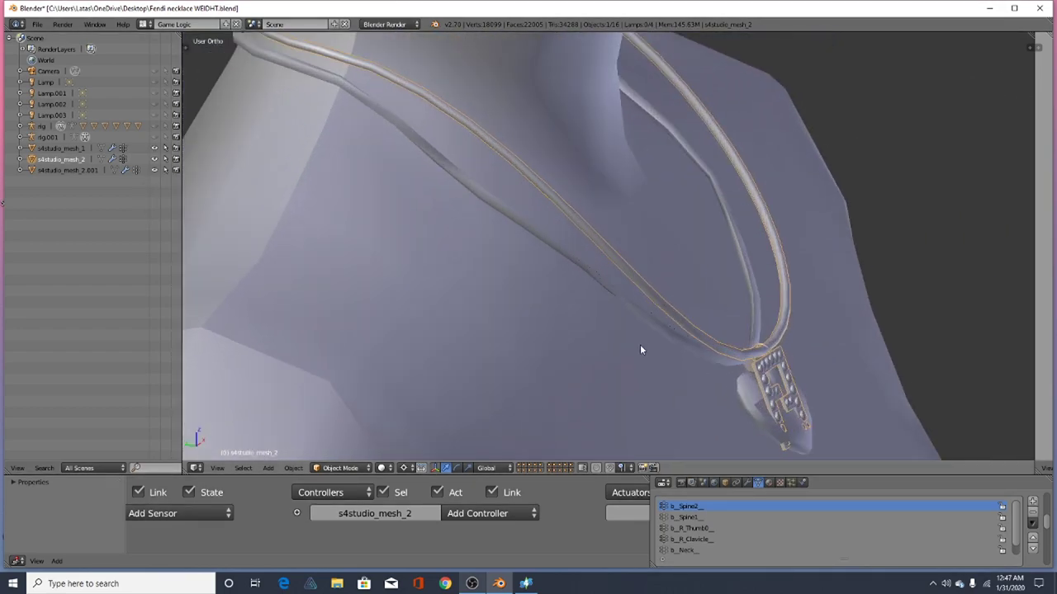
scroll(416, 248, "down", 1)
middle_click_drag(642, 380, 632, 365)
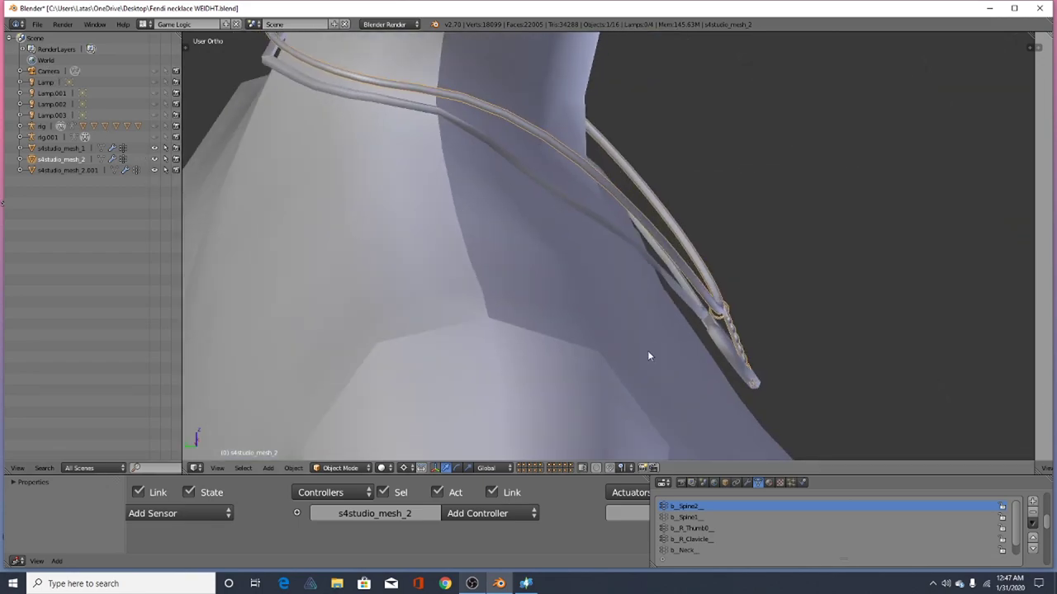
scroll(648, 350, "down", 3)
scroll(693, 326, "up", 2)
middle_click_drag(651, 356, 655, 375)
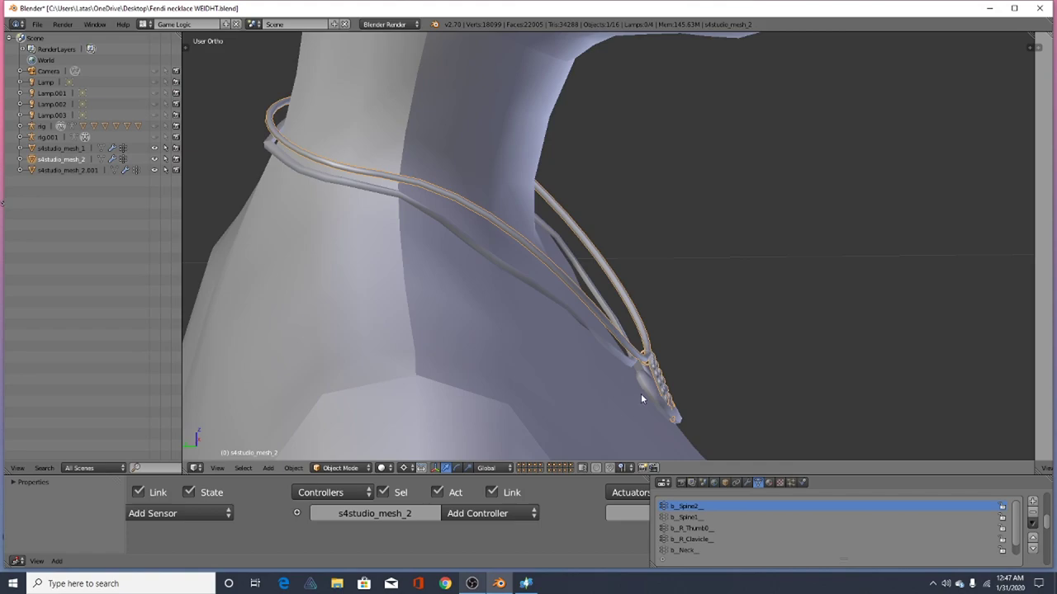
Select the heart necklace s4studio_mesh_2.001, add the Fendi necklace s4studio_mesh_2 as the active object, and enter Weight Paint mode
right_click(642, 399)
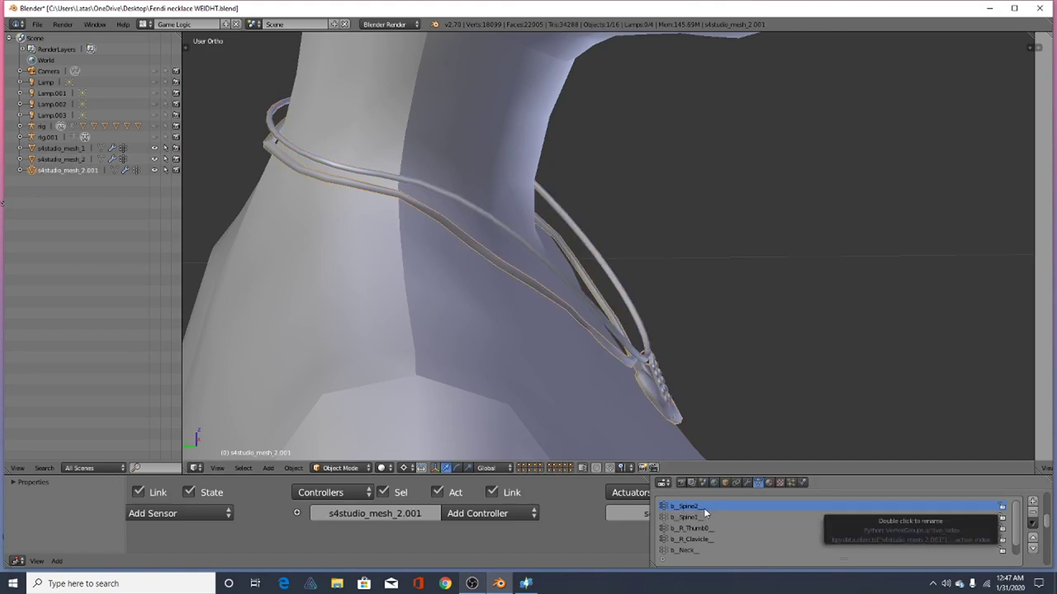
right_click(603, 322)
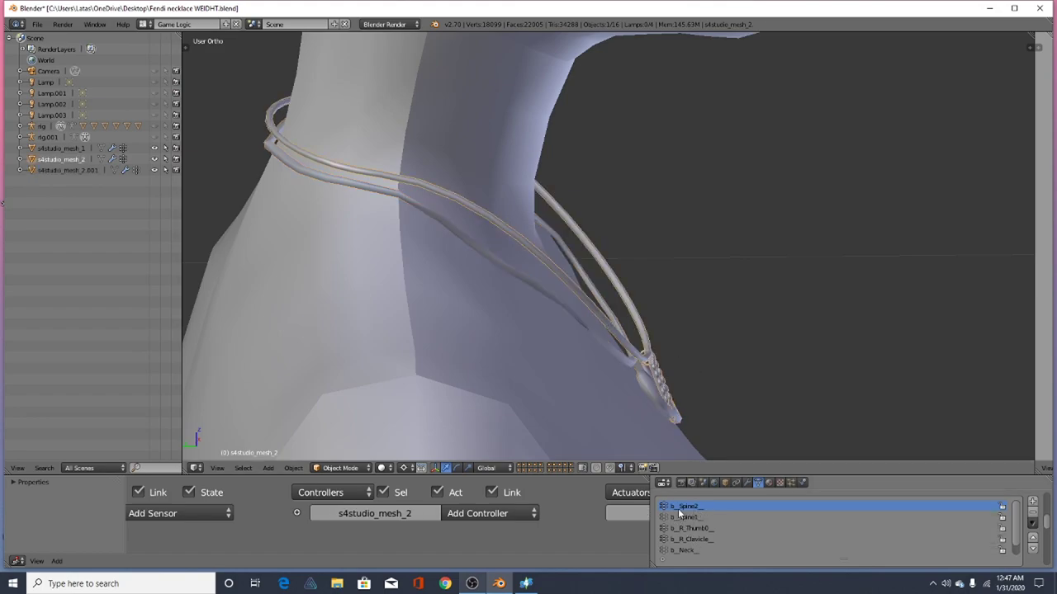
right_click(620, 361)
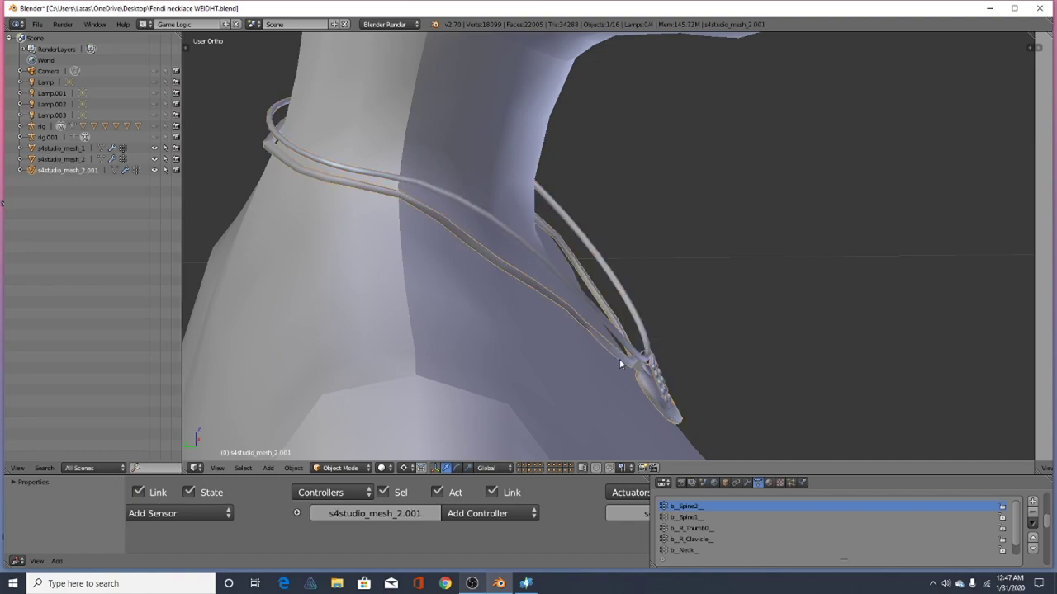
scroll(647, 382, "up", 2)
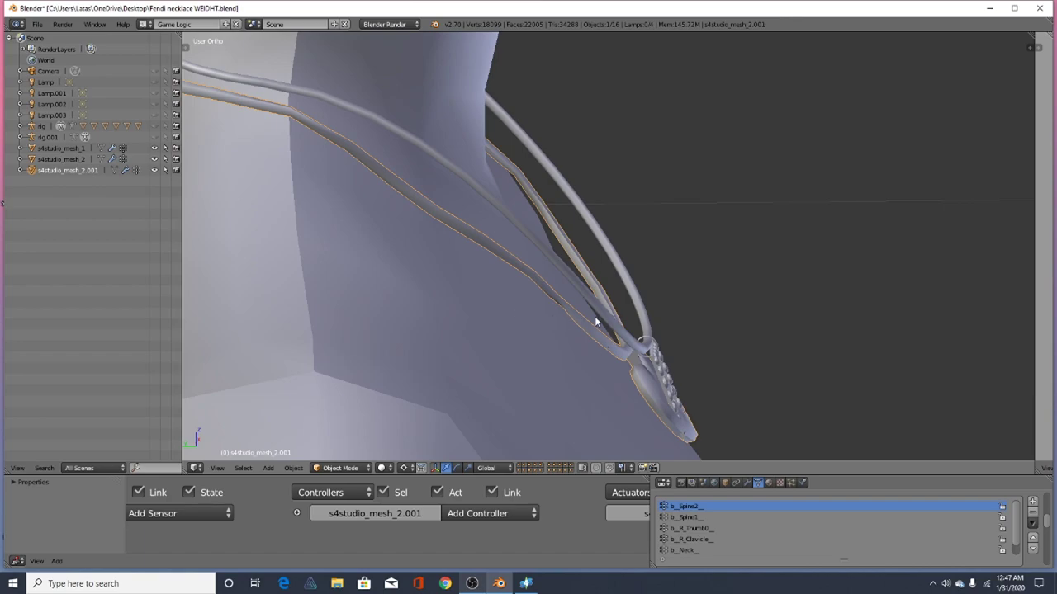
right_click(615, 321, "shift")
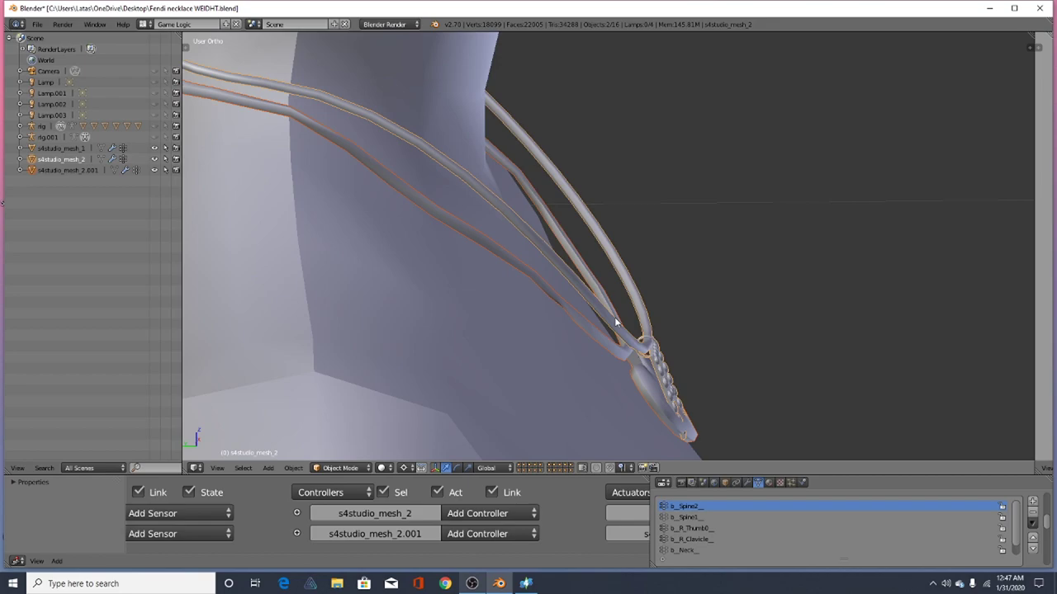
left_click(357, 469)
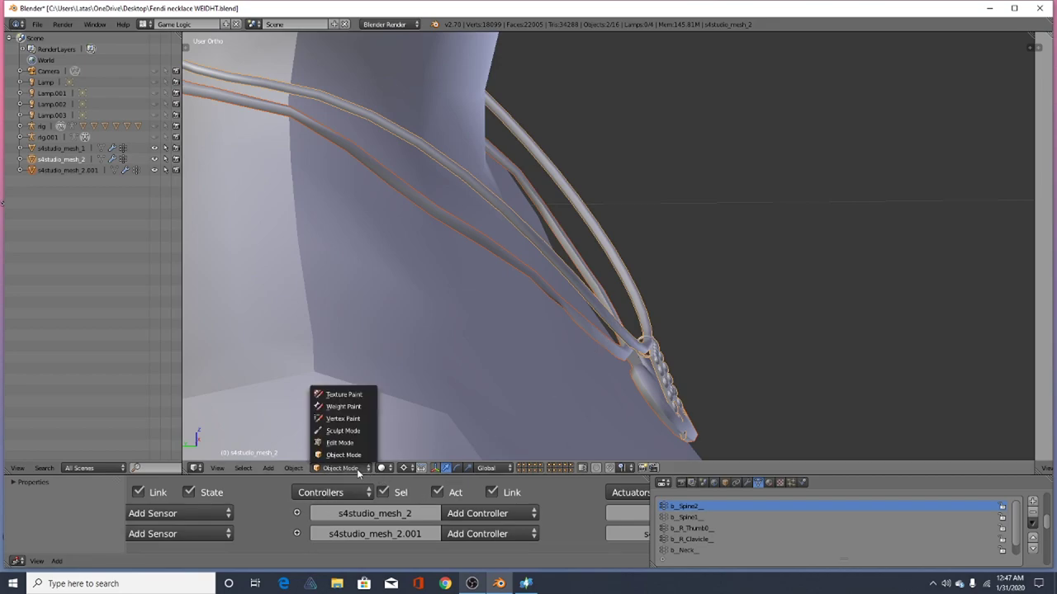
left_click(364, 405)
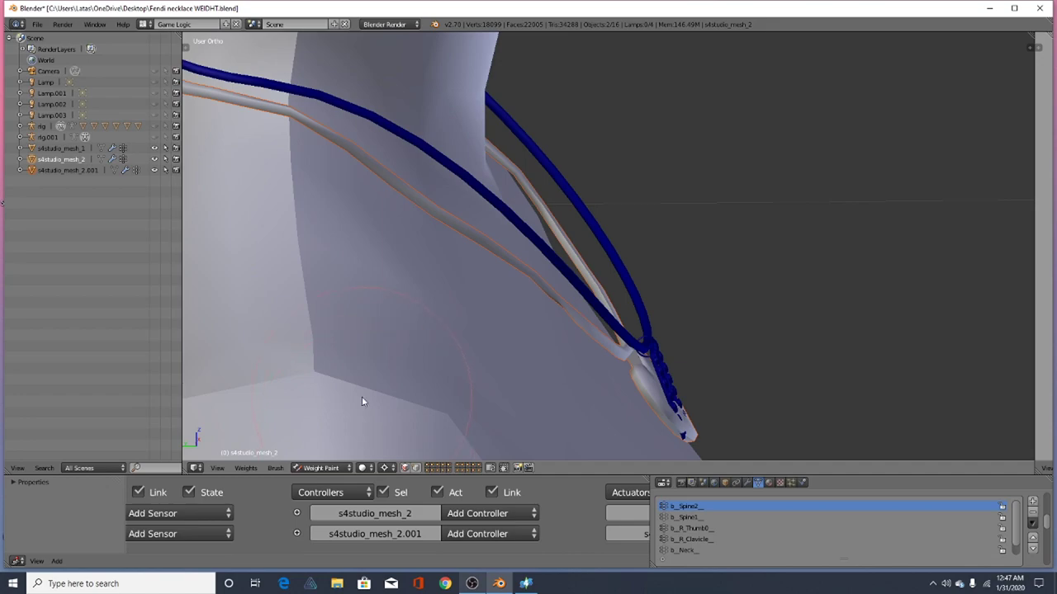
Choose the Add brush and transfer the weights from the heart necklace to the Fendi necklace
key("t")
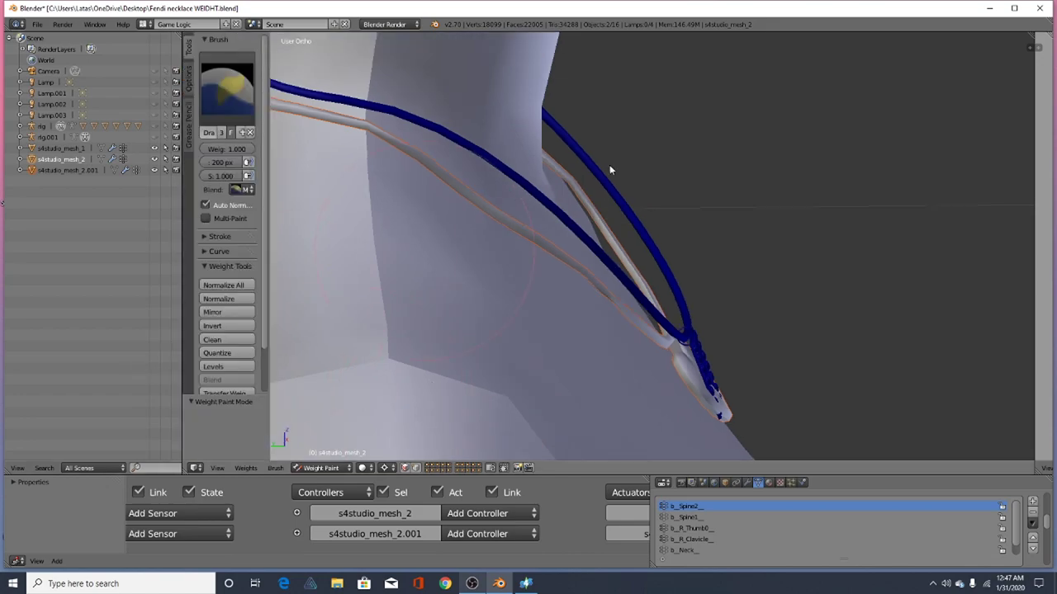
left_click(229, 92)
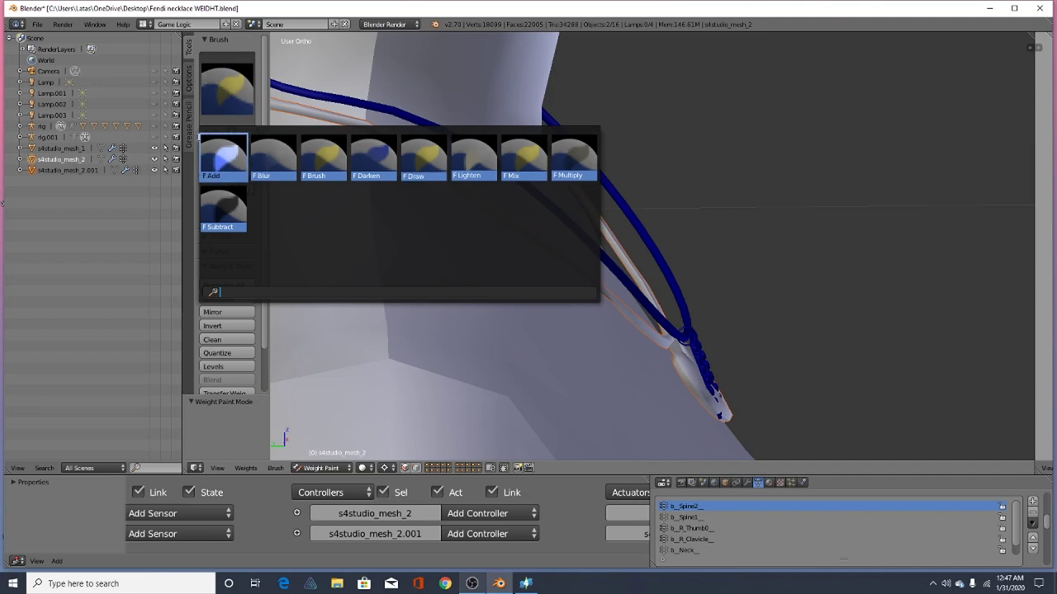
left_click(212, 172)
scroll(222, 198, "down", 2)
scroll(284, 240, "down", 1)
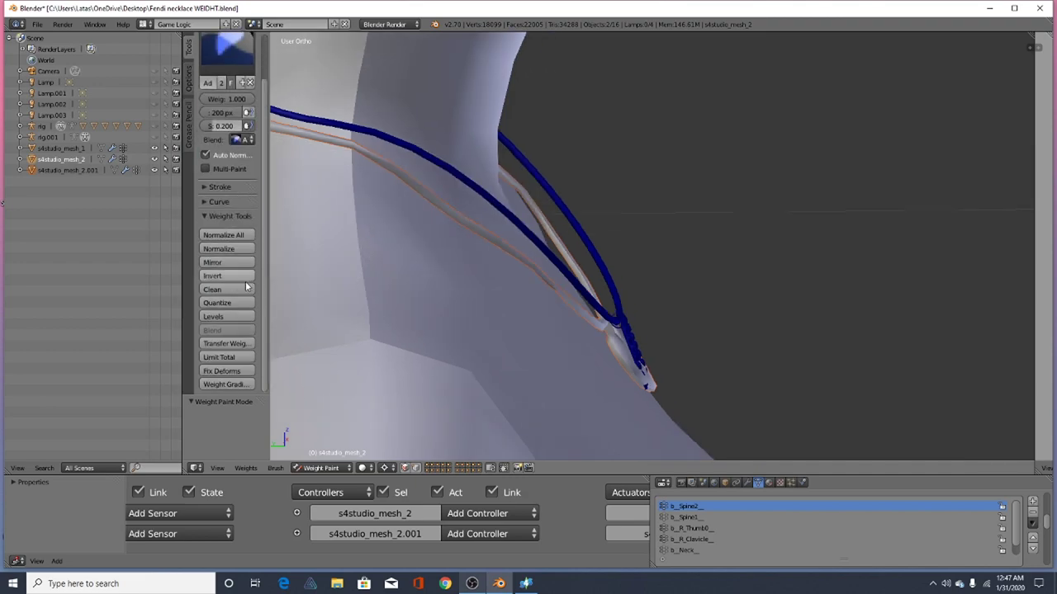
left_click(235, 344)
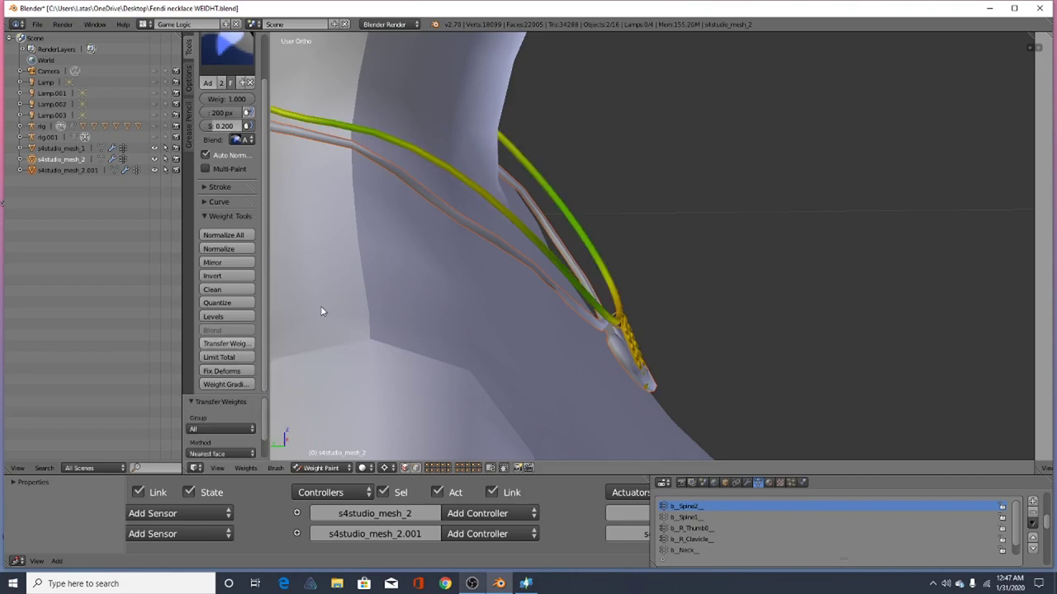
scroll(599, 184, "down", 3)
mouse_move(675, 304)
middle_mouse_down()
mouse_move(478, 307)
mouse_move(667, 301)
middle_mouse_up()
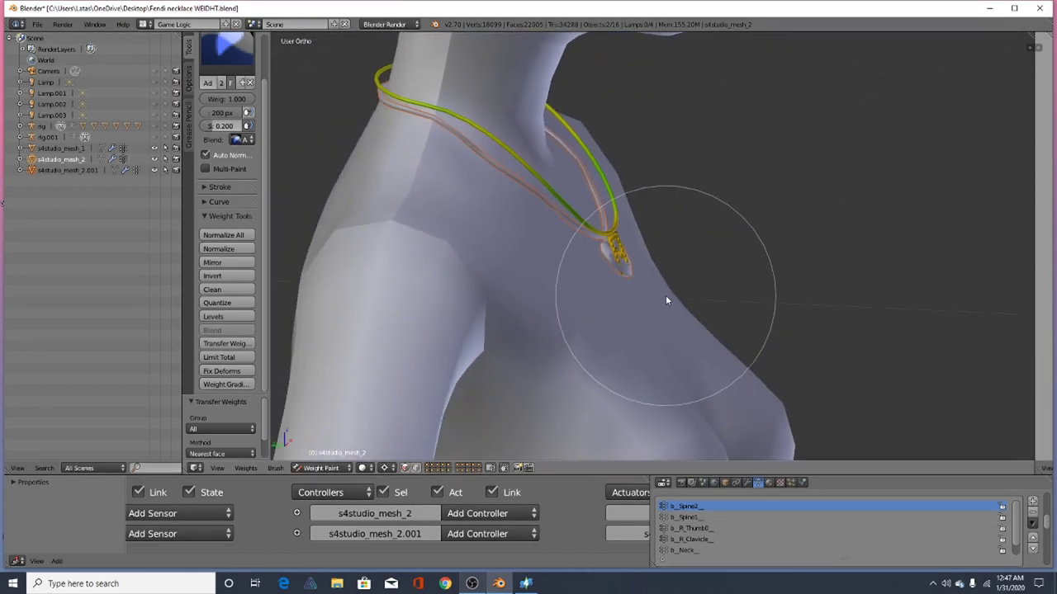
scroll(649, 221, "up", 3)
Return to Object Mode and make b__Spine1__ the active vertex group on both the heart necklace and the Fendi necklace
left_click(322, 468)
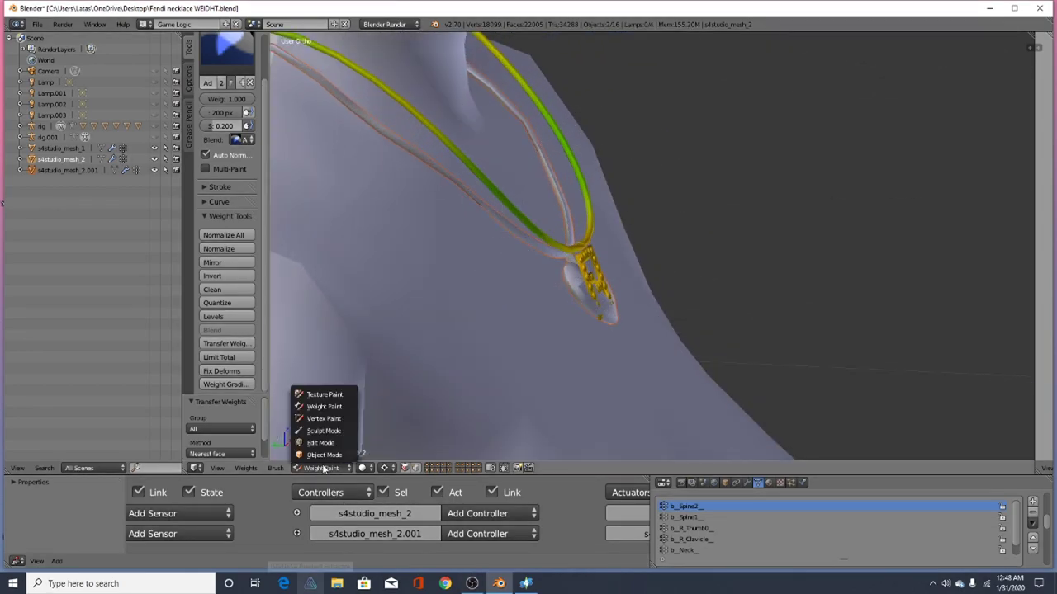
left_click(322, 455)
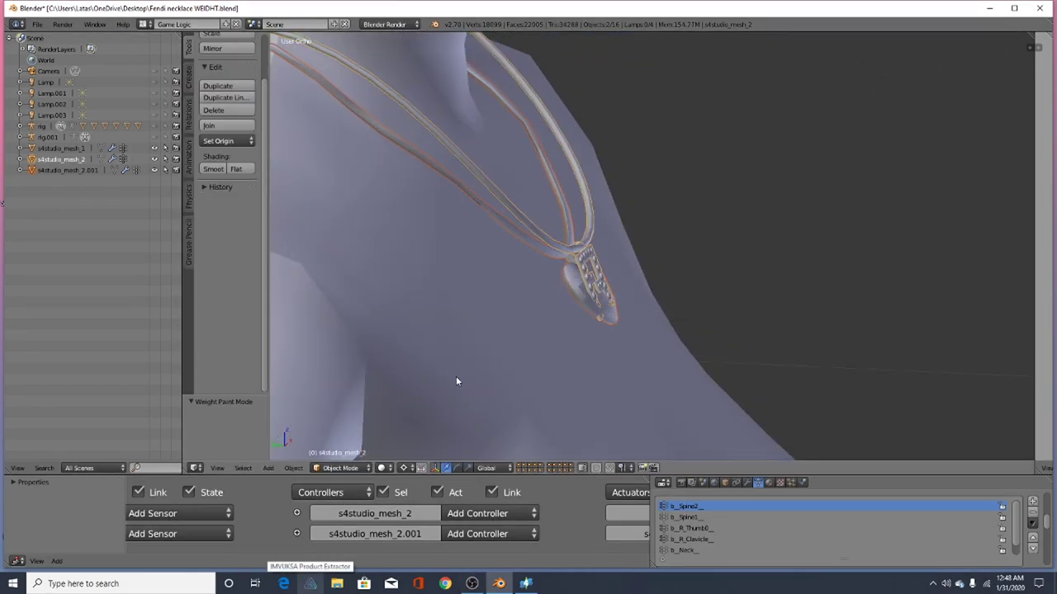
right_click(541, 250)
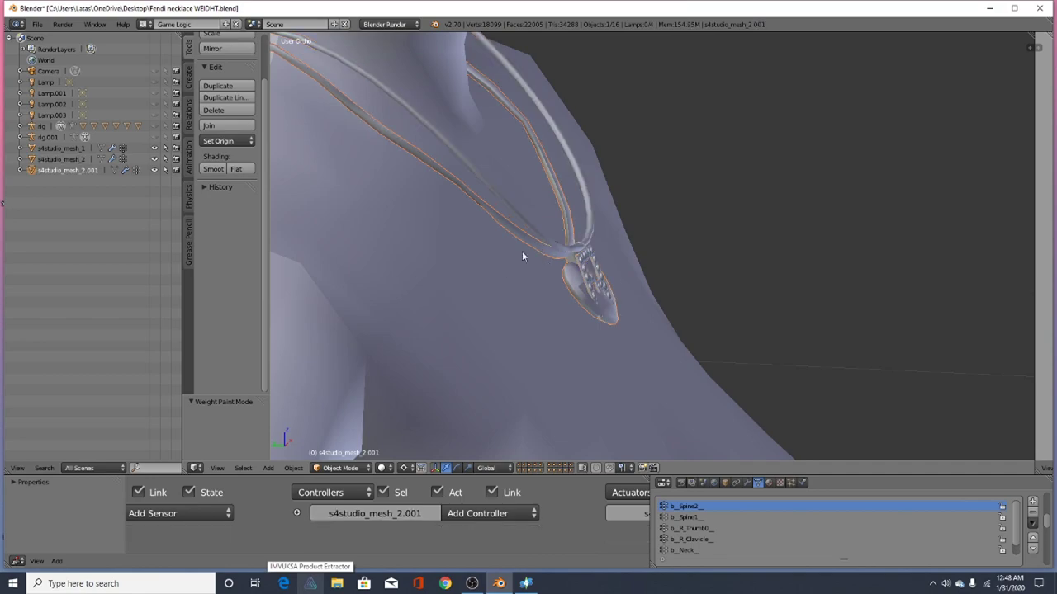
left_click(688, 518)
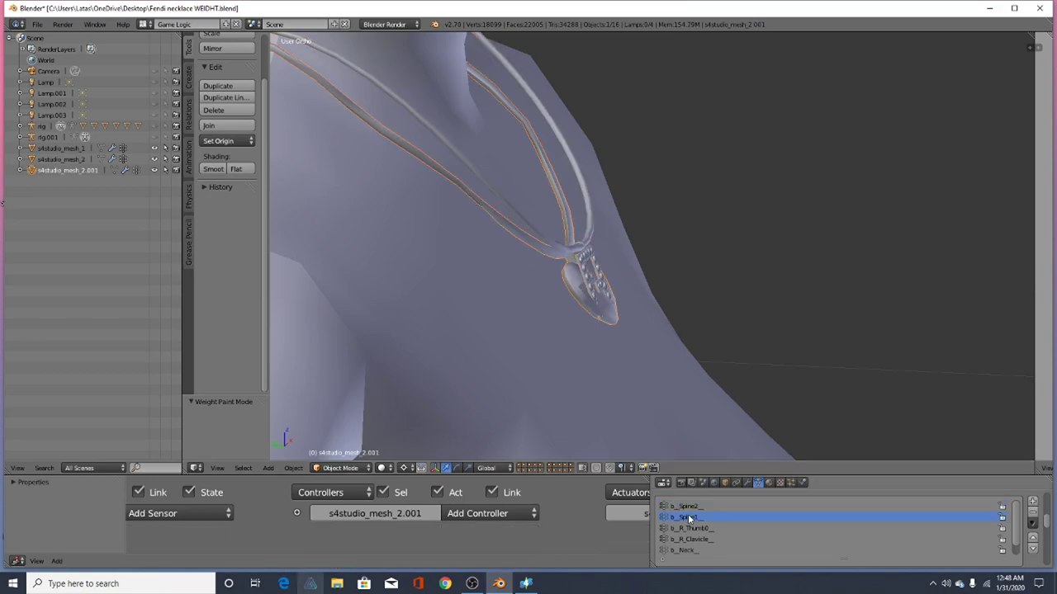
right_click(582, 253)
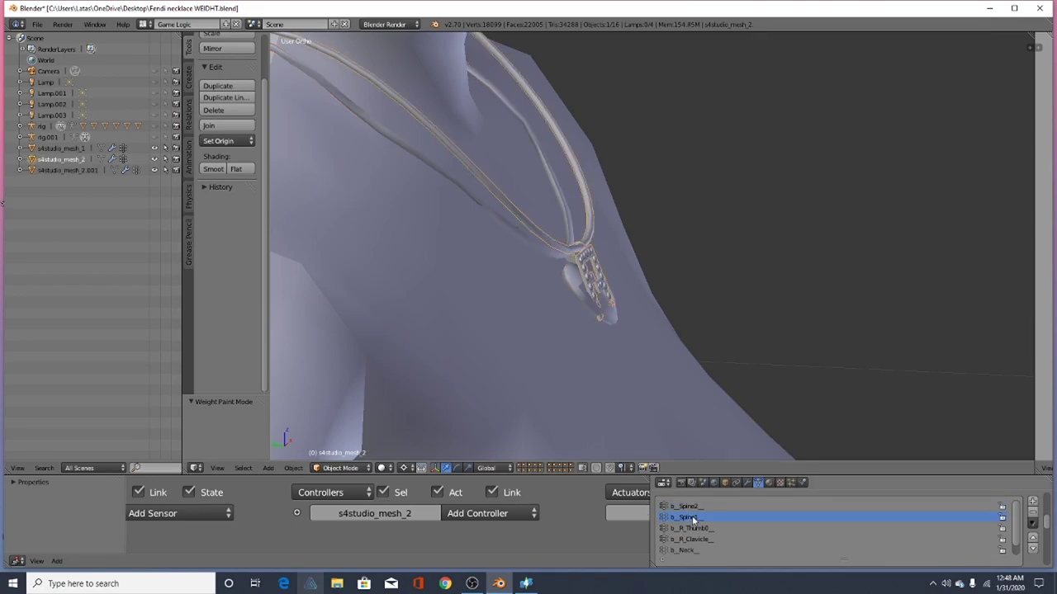
Select the heart necklace plus the Fendi necklace as the active object, and inspect the b__Spine1__ weights in Weight Paint mode
right_click(516, 234)
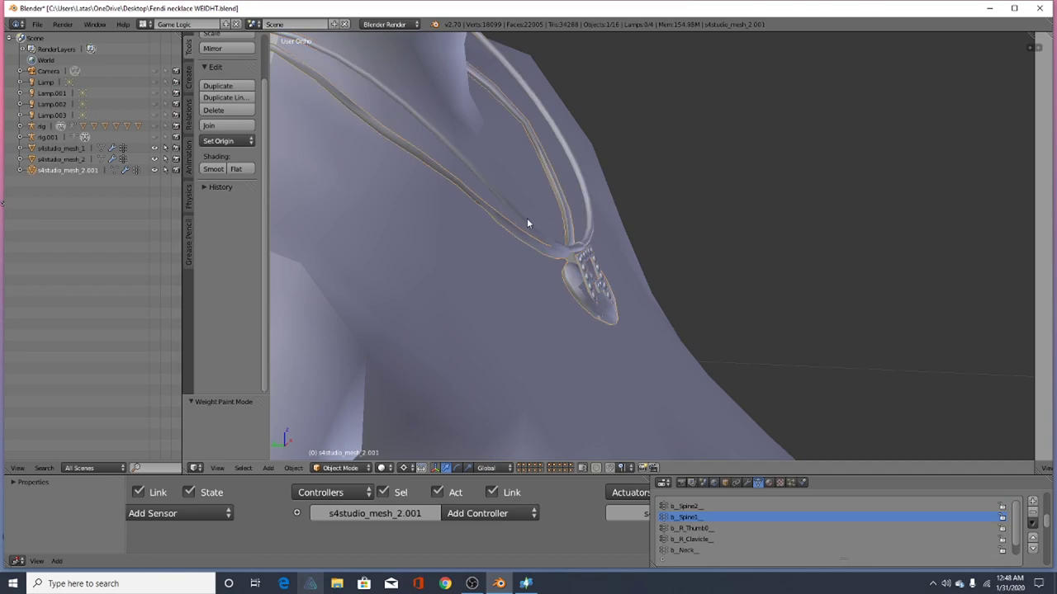
right_click(527, 223, "shift")
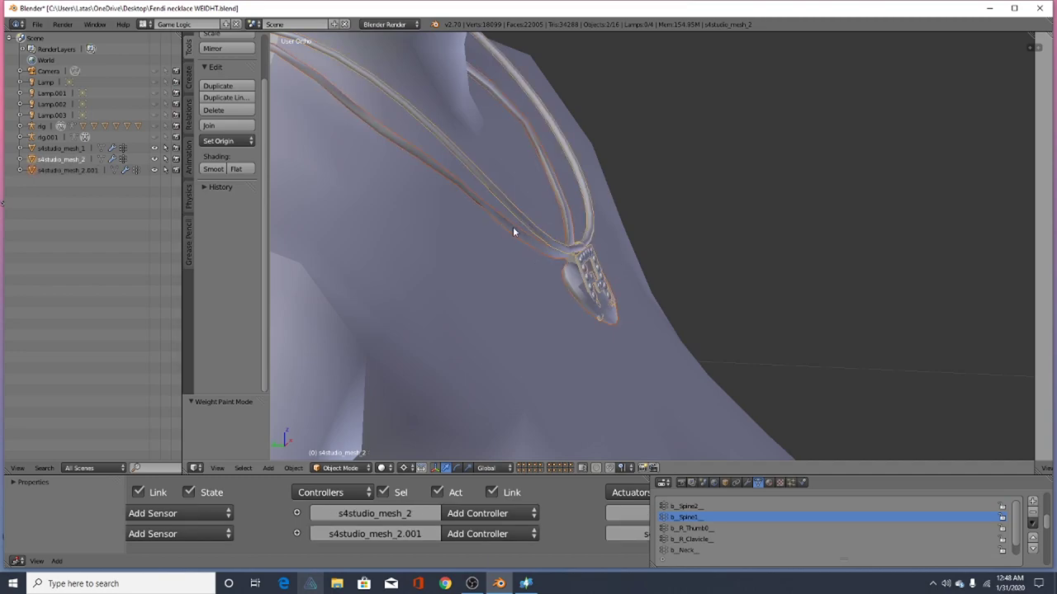
left_click(340, 468)
left_click(368, 407)
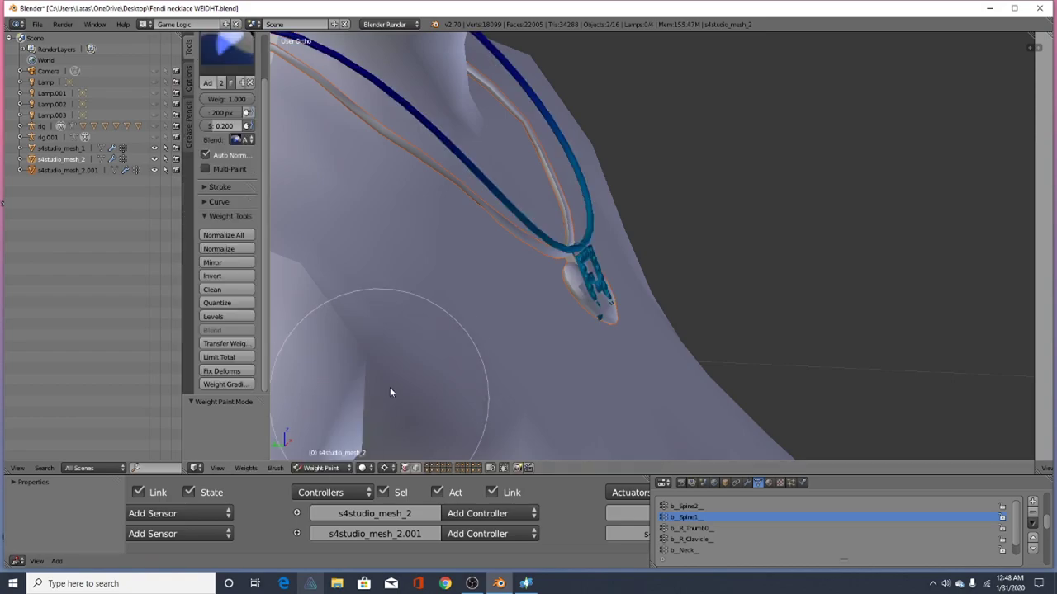
mouse_move(456, 258)
middle_mouse_down()
mouse_move(471, 340)
mouse_move(566, 333)
mouse_move(474, 344)
mouse_move(445, 289)
middle_mouse_up()
middle_click_drag(393, 336, 515, 337)
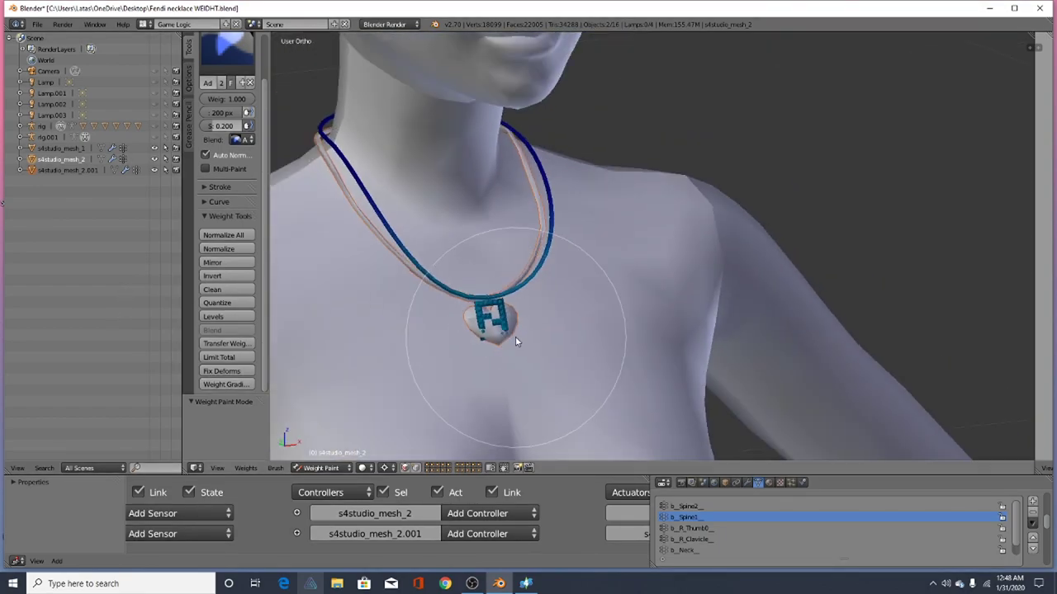
Check the transferred weights of the b__R_Thumb0__, b__R_Clavicle__, b__Neck__, b__Spine1__ and b__Spine2__ vertex groups on the Fendi necklace
left_click(685, 528)
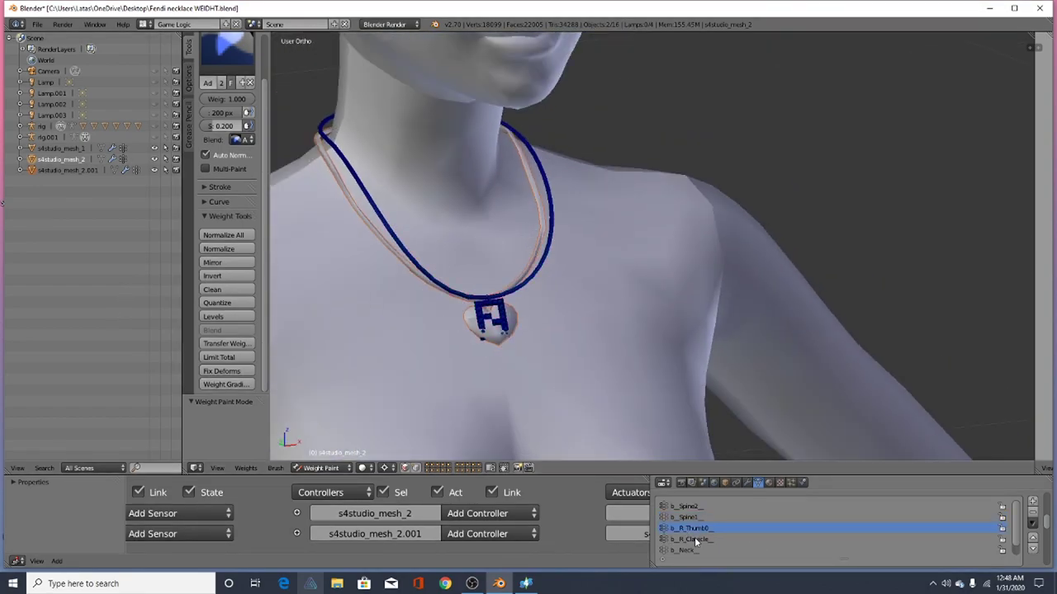
left_click(694, 537)
left_click(683, 552)
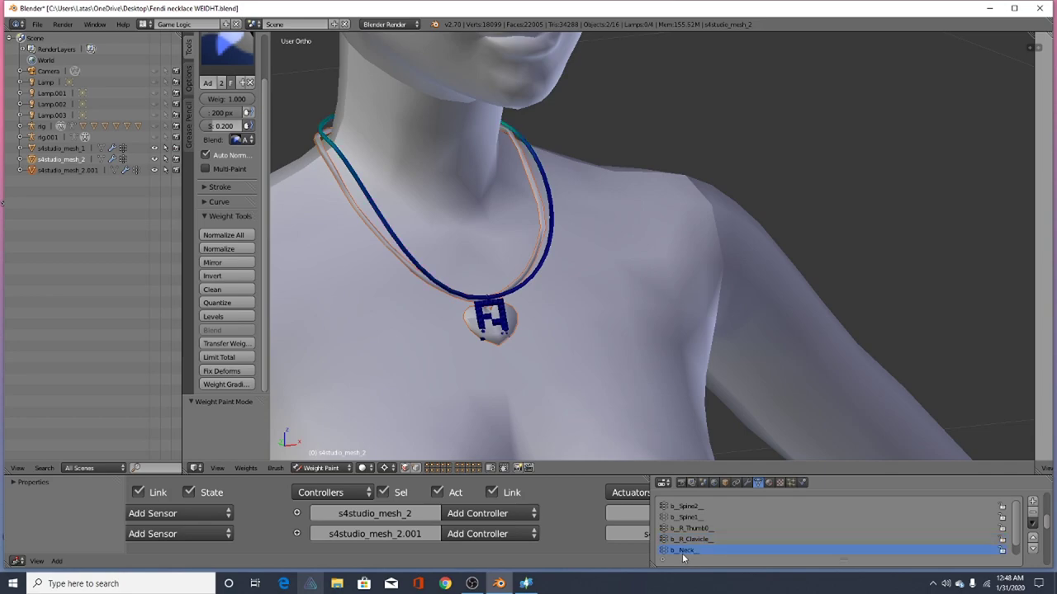
left_click(693, 519)
left_click(693, 529)
left_click(694, 539)
left_click(686, 550)
left_click(692, 507)
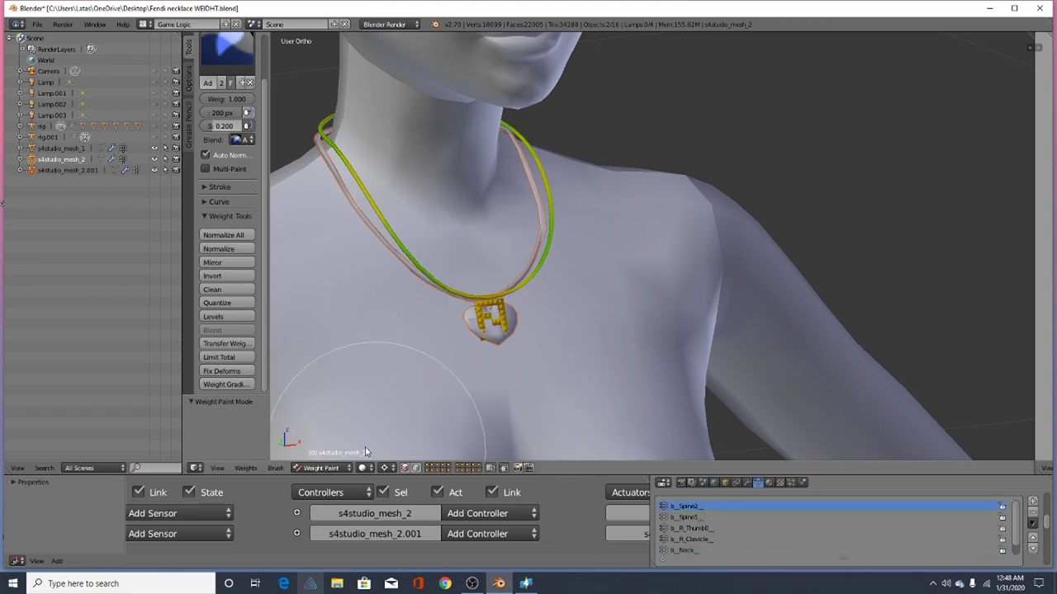
Return to Object Mode, then hide and delete the duplicate heart necklace s4studio_mesh_2.001
left_click(321, 468)
left_click(323, 455)
middle_click_drag(386, 289, 510, 328)
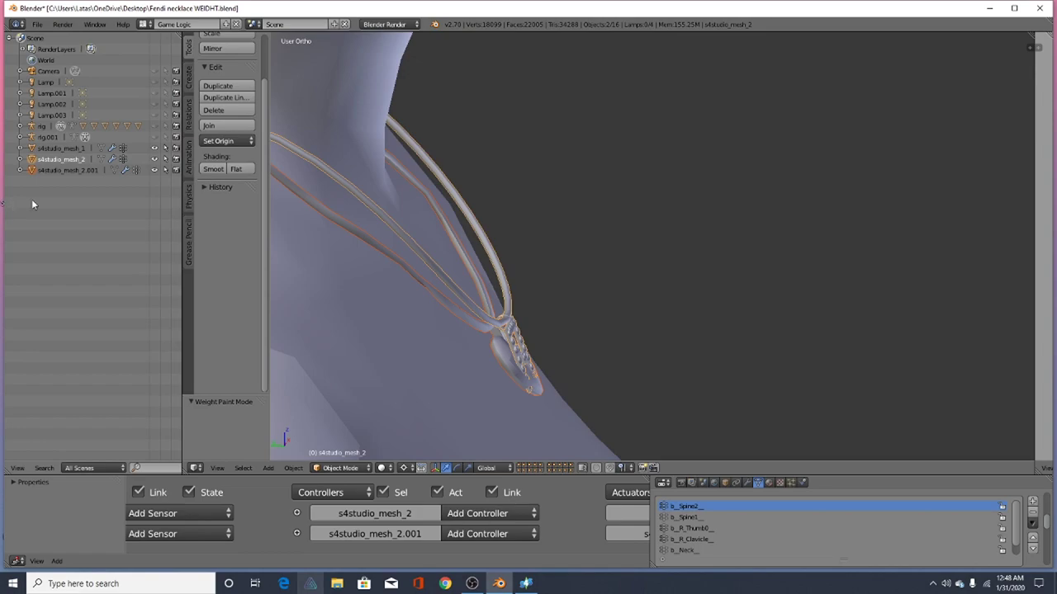
left_click(155, 170)
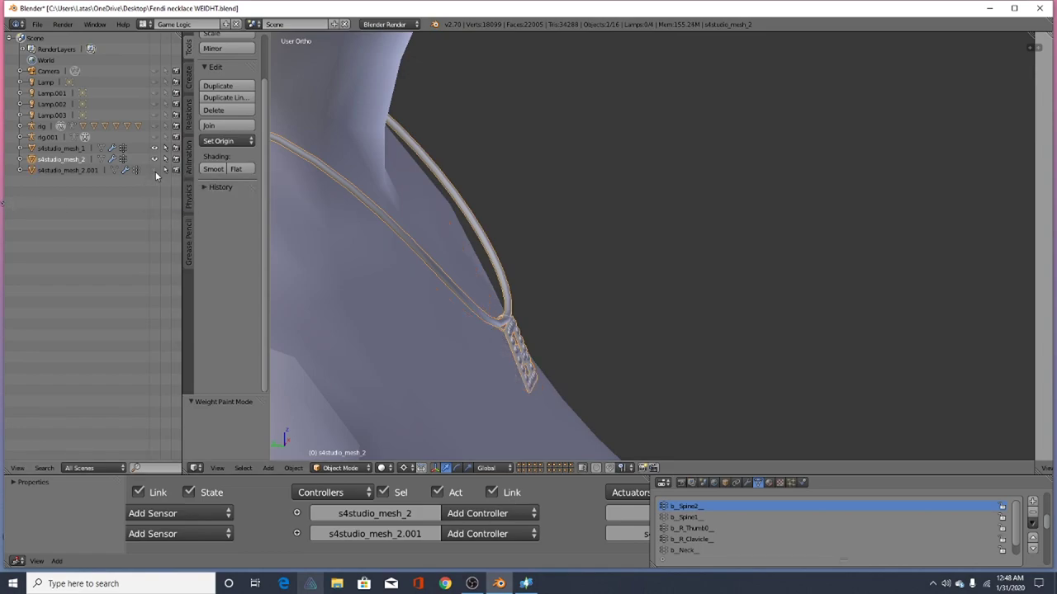
left_click(87, 171)
right_click(90, 170)
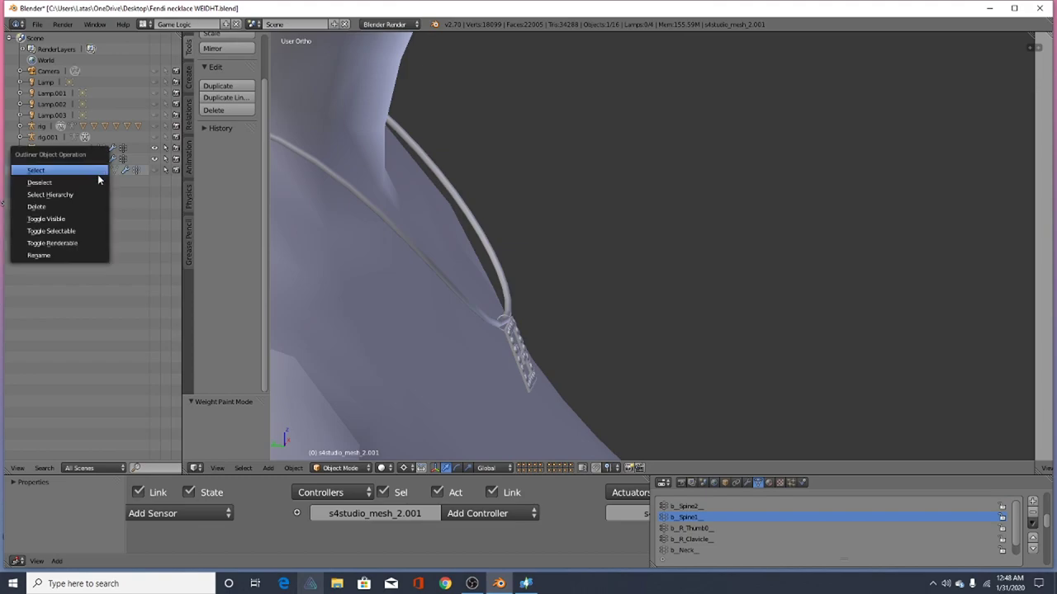
left_click(48, 208)
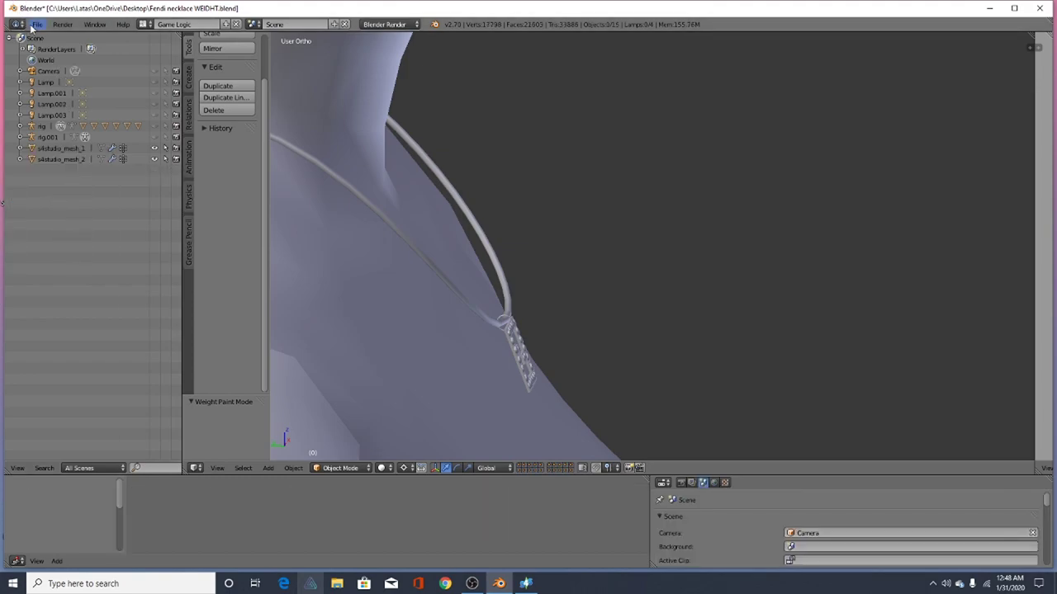
Save the scene over the existing file Fendi necklace WEIDHT.blend on the Desktop and view the necklace from the front
left_click(37, 24)
left_click(56, 120)
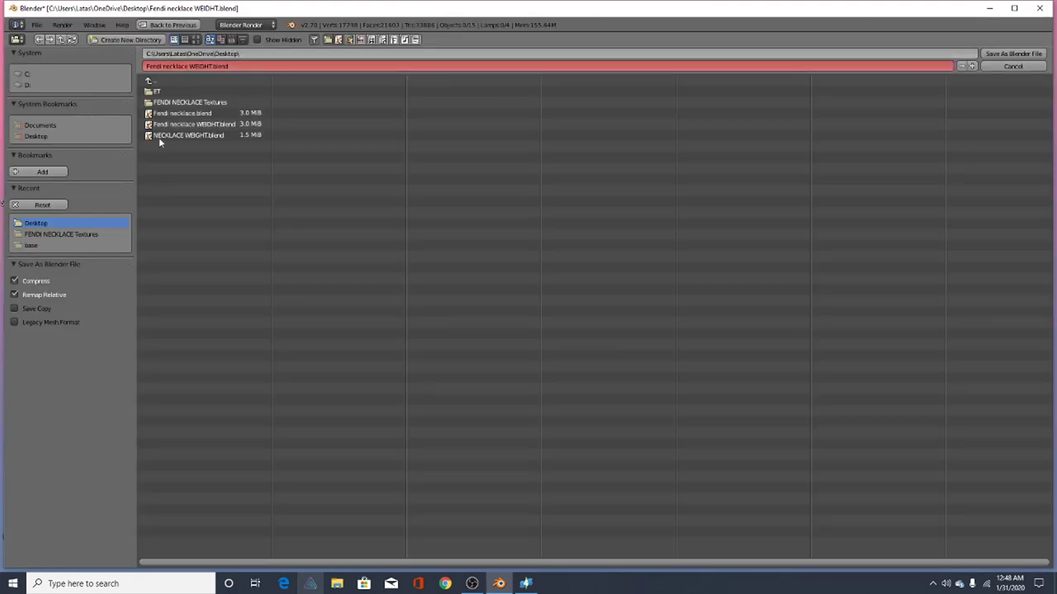
left_click(1013, 54)
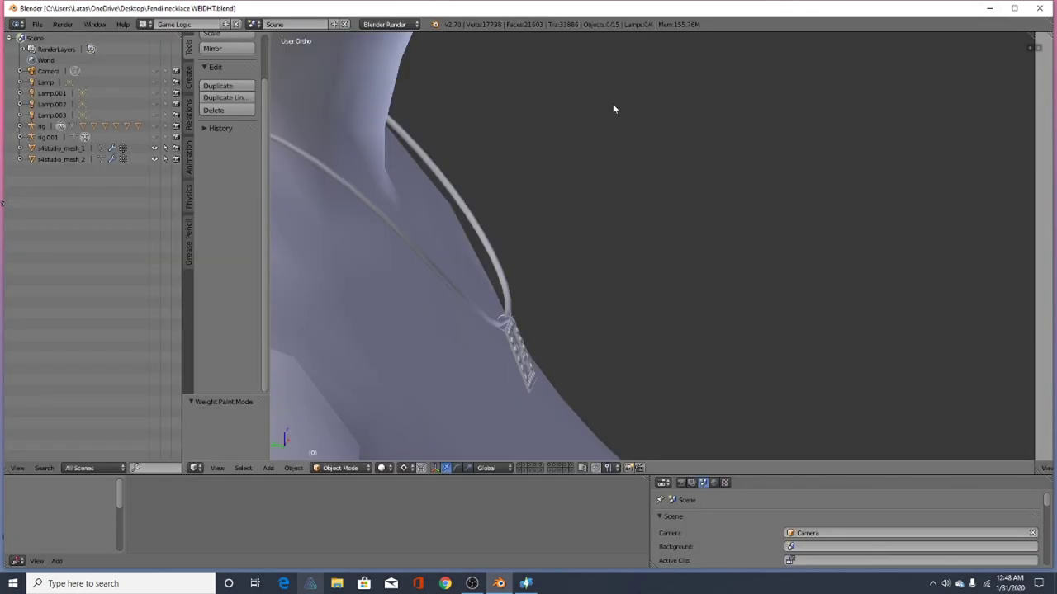
scroll(492, 195, "down", 5)
middle_click_drag(681, 340, 592, 333)
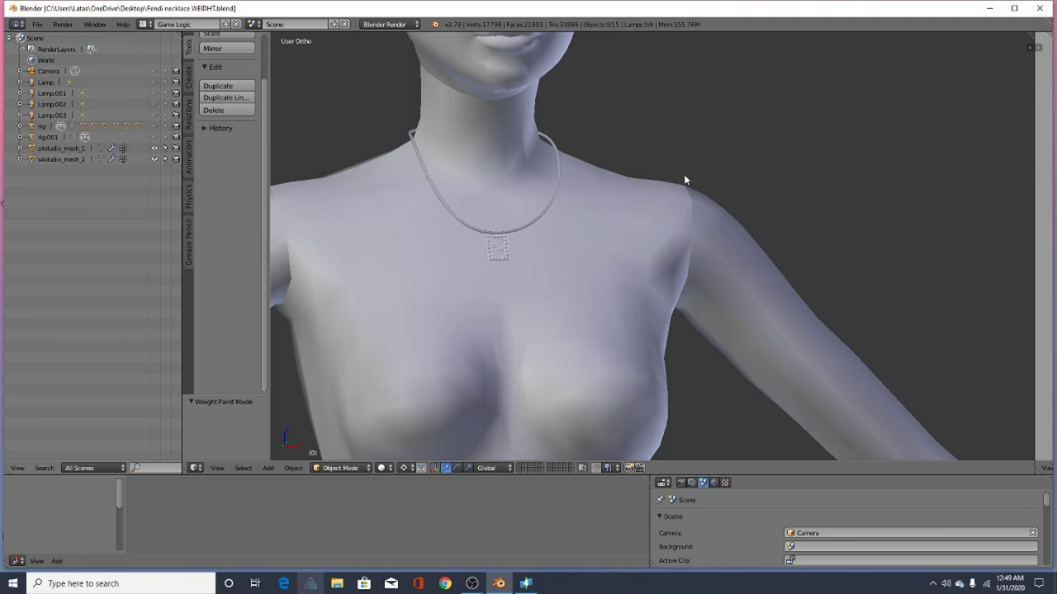
Select s4studio_mesh_1 and display the body and Fendi necklace with Texture viewport shading
scroll(611, 182, "up", 3)
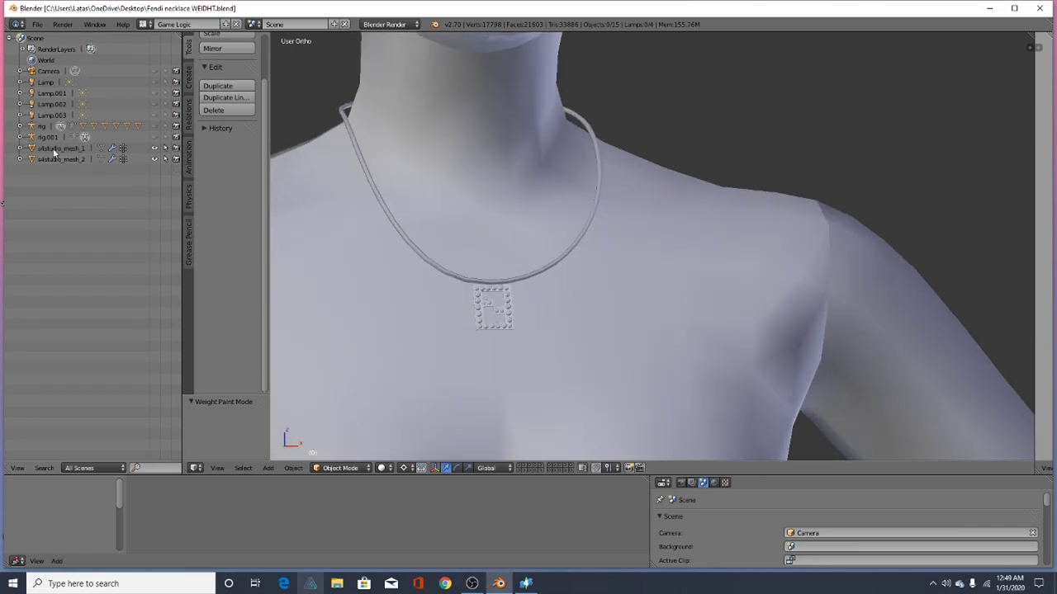
left_click(56, 157)
left_click(65, 147)
left_click(59, 159)
left_click(62, 148)
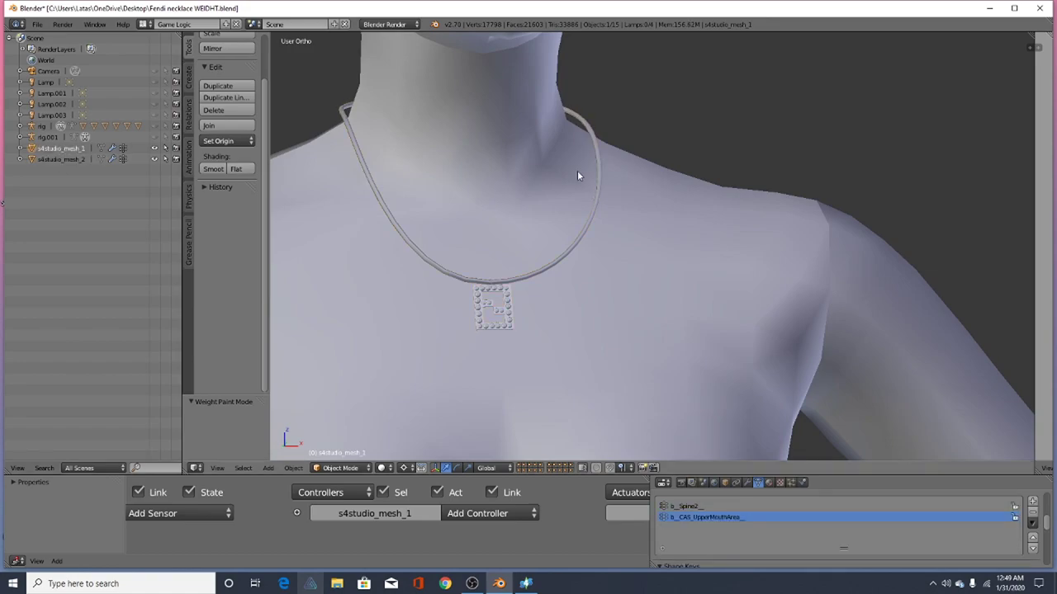
scroll(582, 156, "up", 1)
scroll(581, 157, "down", 2)
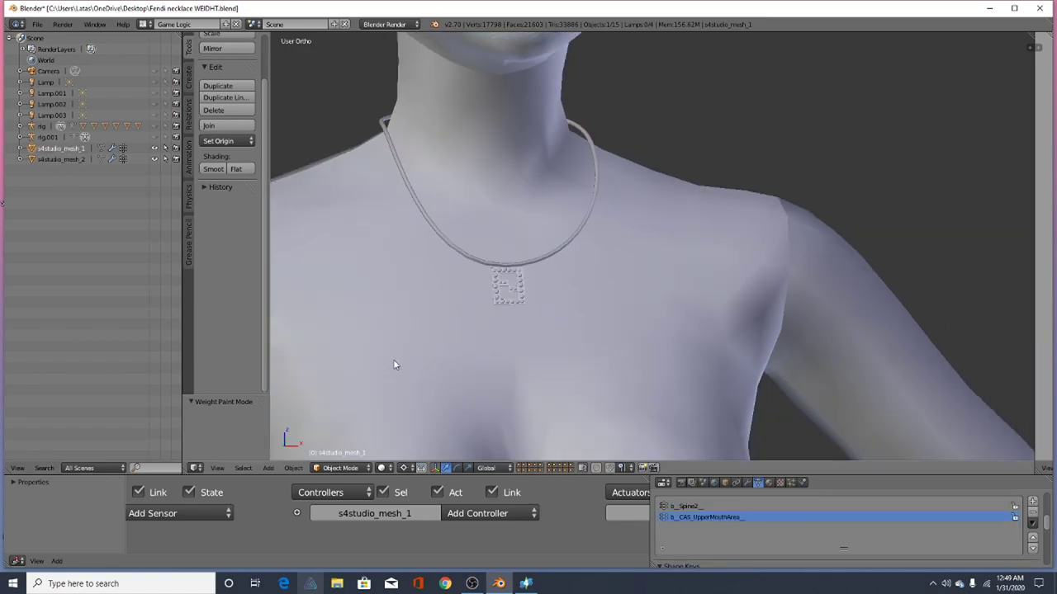
left_click(385, 468)
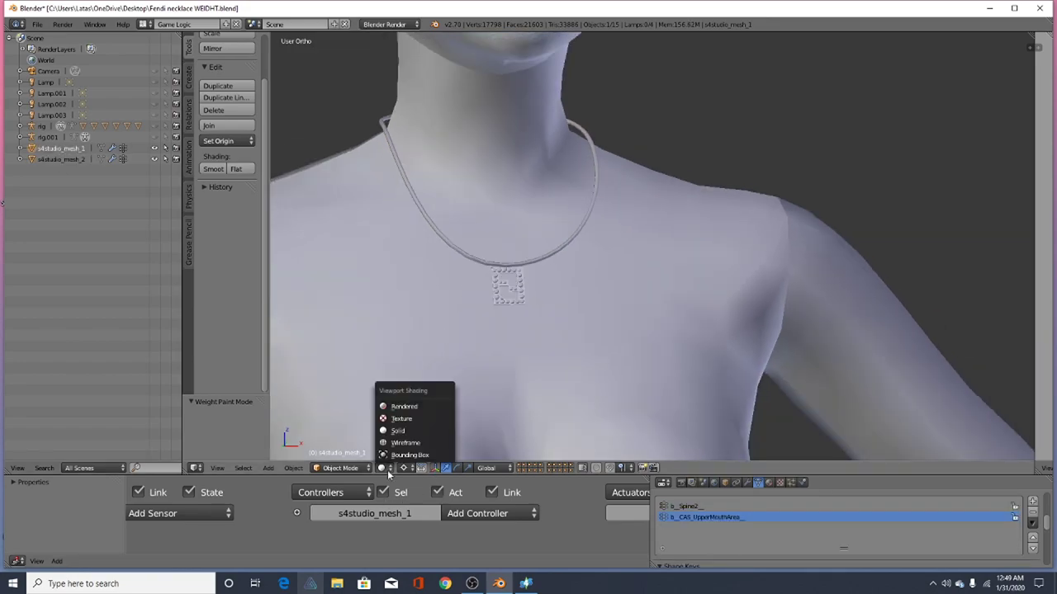
left_click(422, 419)
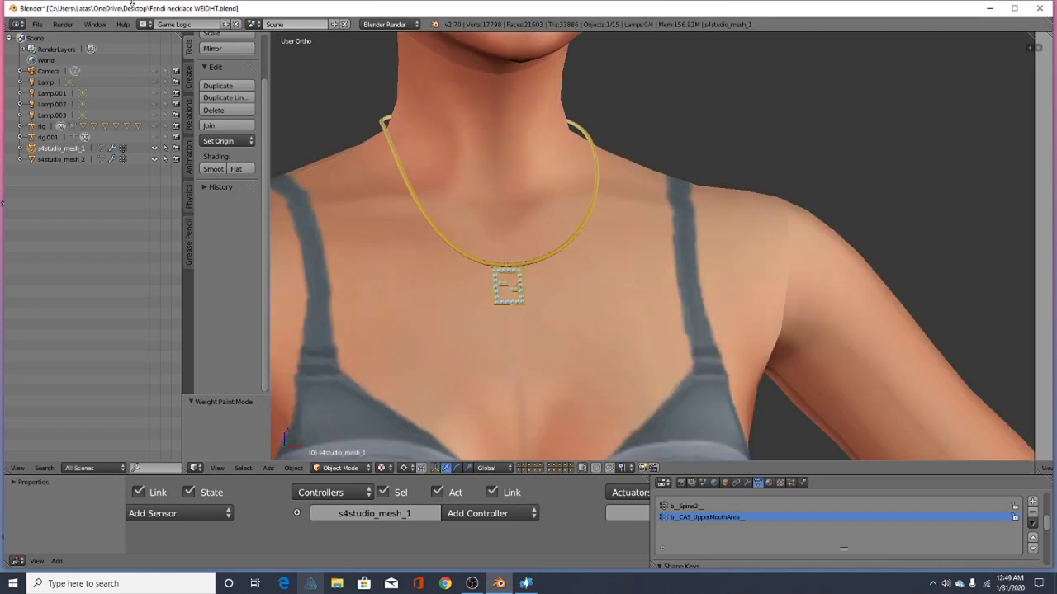
Switch to the Default screen layout and check the S4Studio CAS type and cut values of s4studio_mesh_1 and s4studio_mesh_2
left_click(147, 25)
left_click(154, 76)
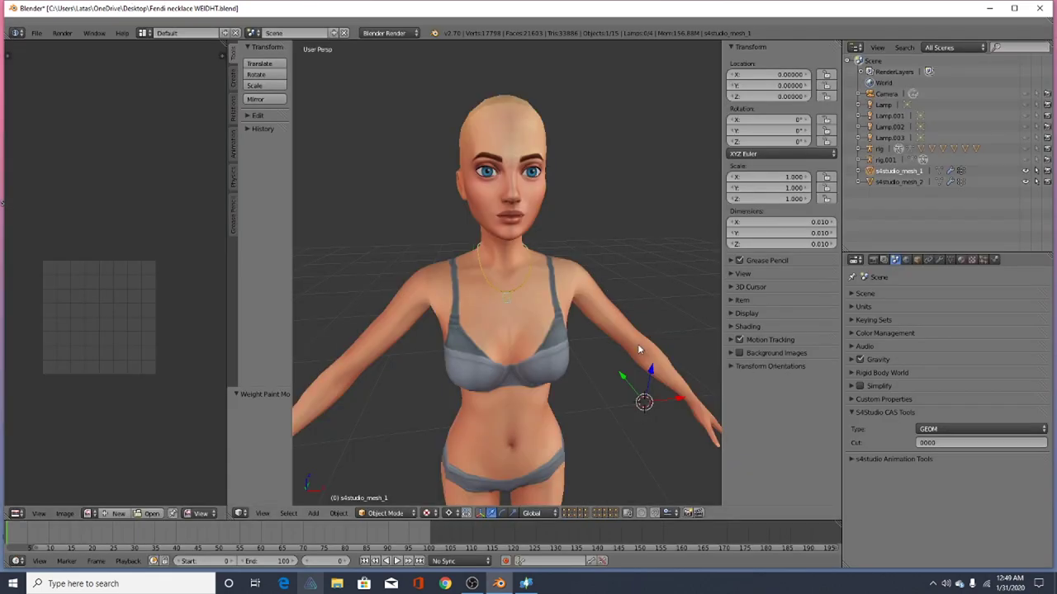
scroll(509, 278, "up", 5)
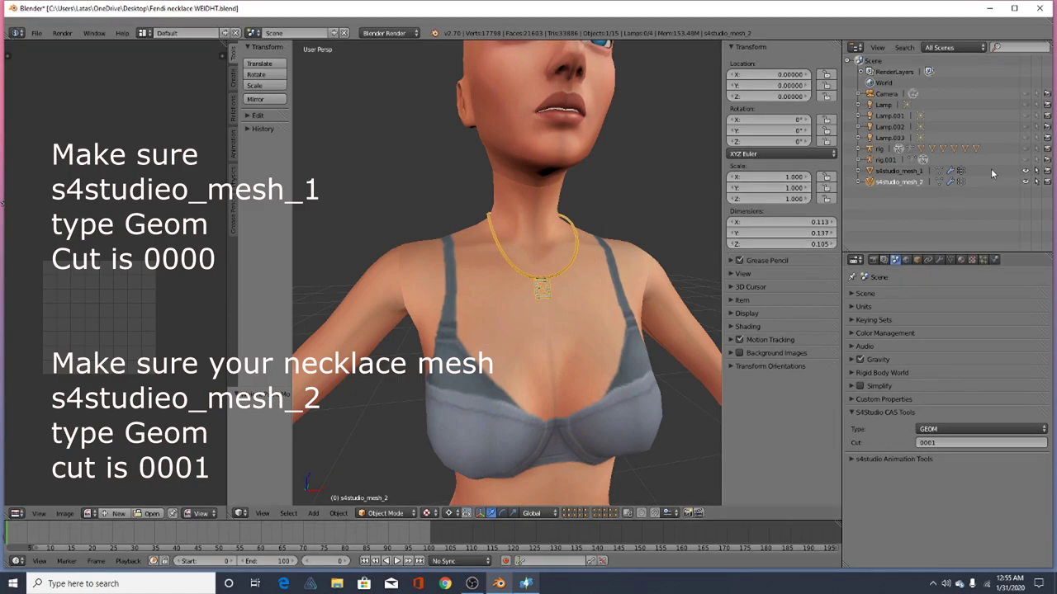
left_click(892, 171)
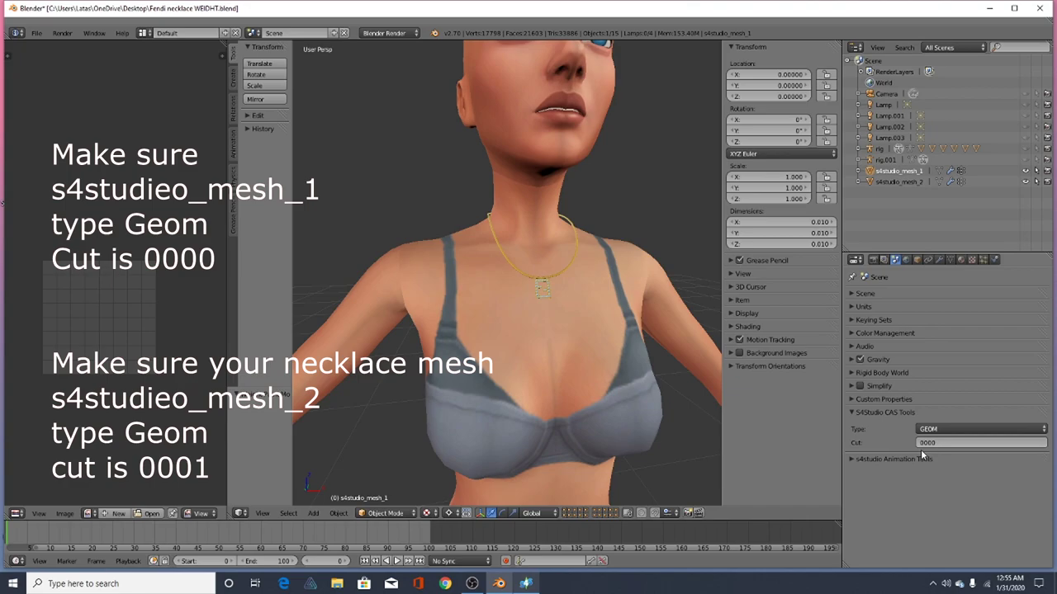
left_click(905, 183)
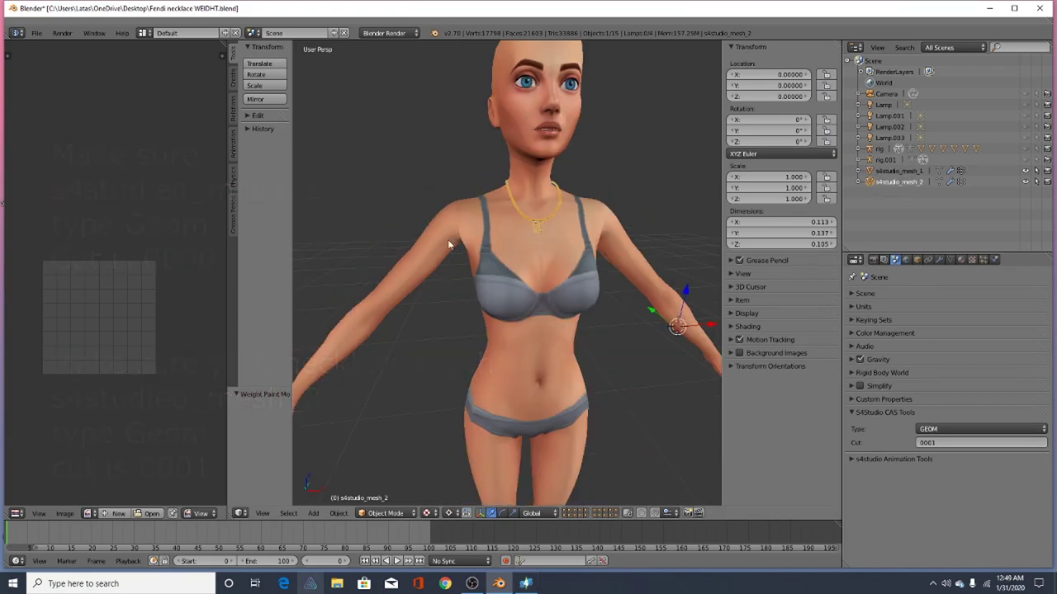
Save the scene over the existing Fendi necklace WEIDHT.blend on the Desktop
scroll(481, 213, "up", 5)
middle_click_drag(480, 213, 429, 236)
scroll(448, 236, "down", 4)
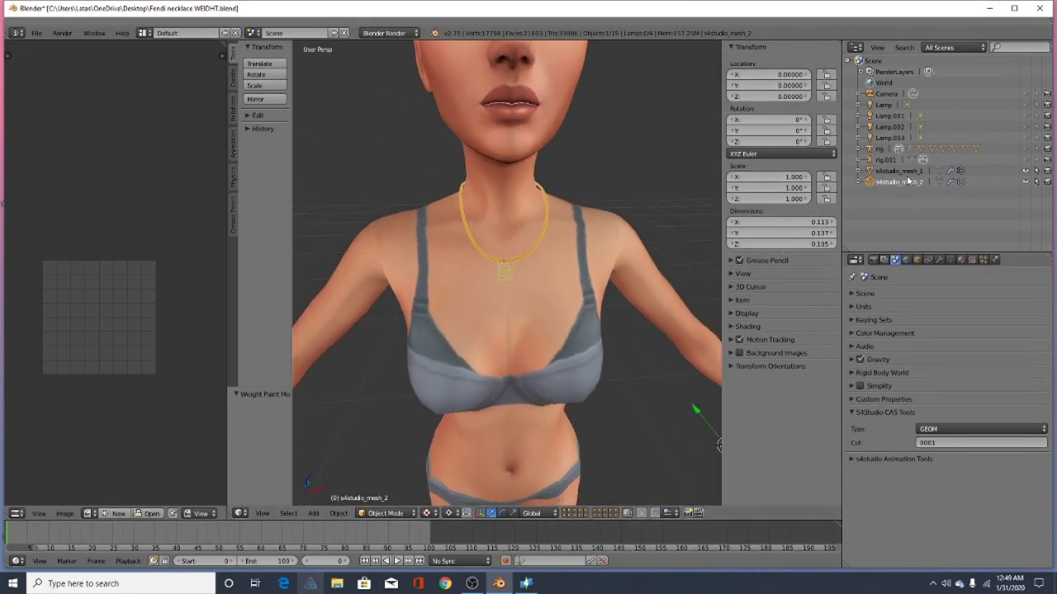
left_click(37, 33)
left_click(81, 130)
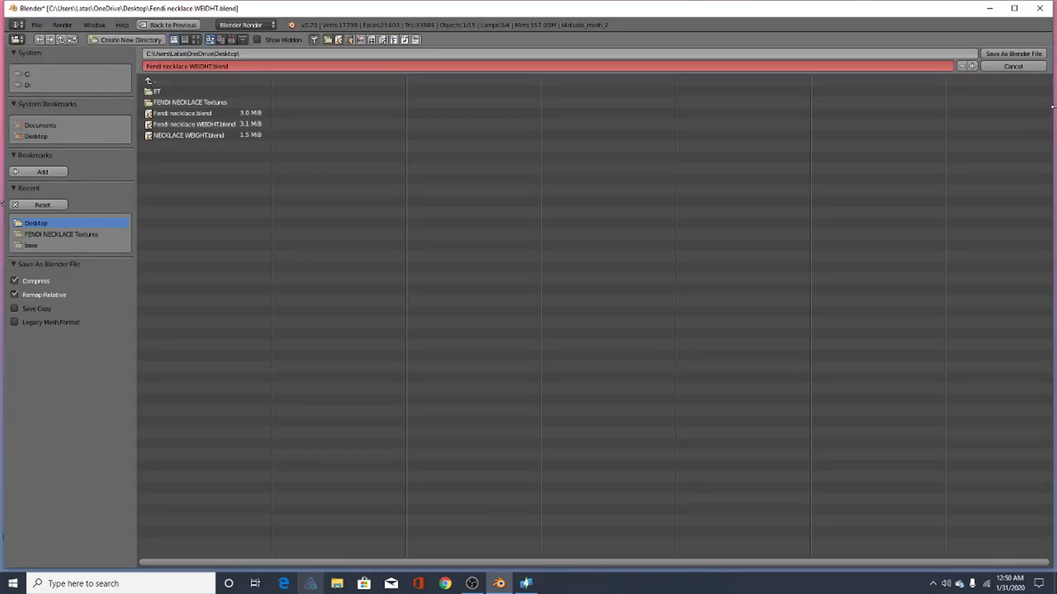
left_click(1023, 54)
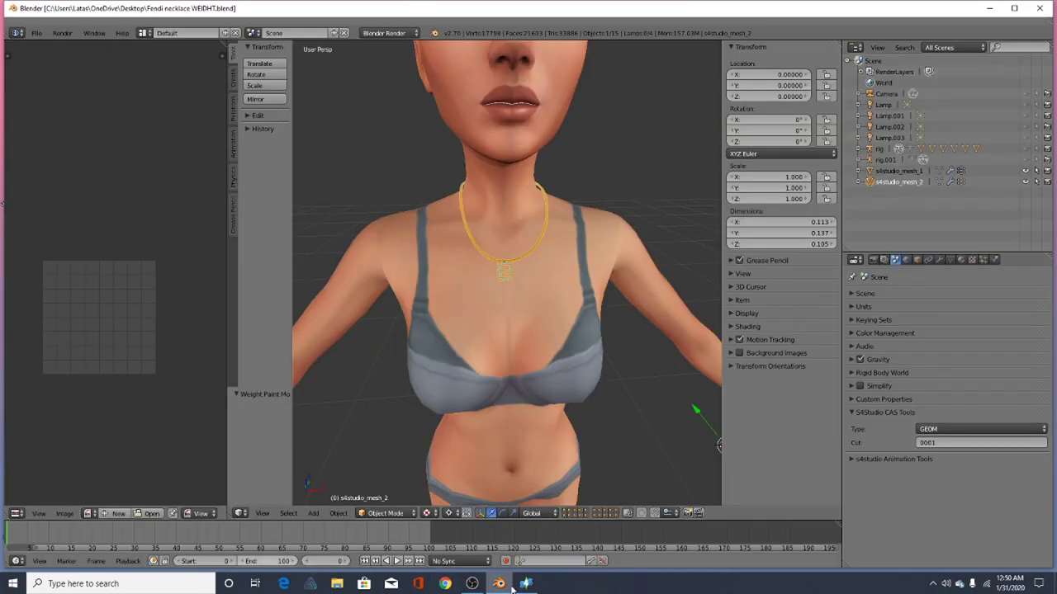
Switch to Sims 4 Studio and import Fendi necklace WEIDHT from the Desktop as the LOD 0 mesh
left_click(526, 584)
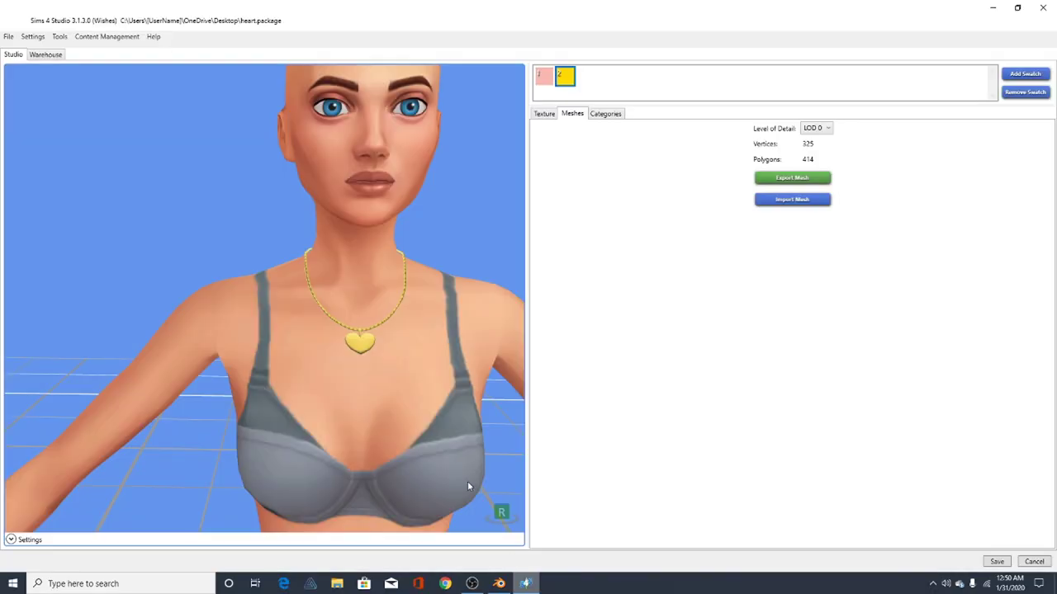
left_click_drag(416, 300, 316, 371)
scroll(236, 331, "up", 3)
left_click_drag(264, 337, 357, 333)
left_click(819, 202)
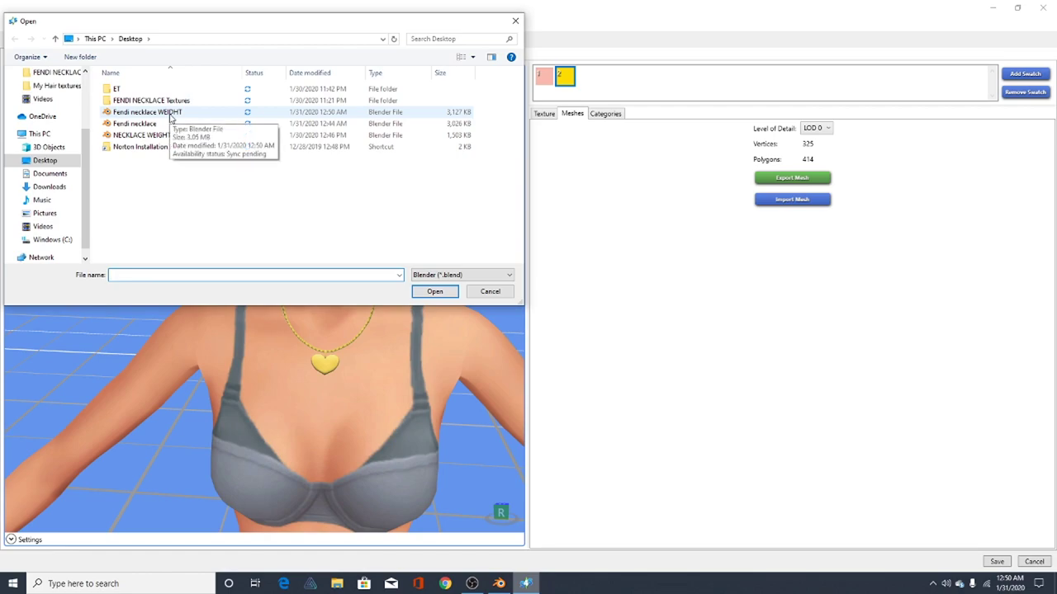
left_click(170, 116)
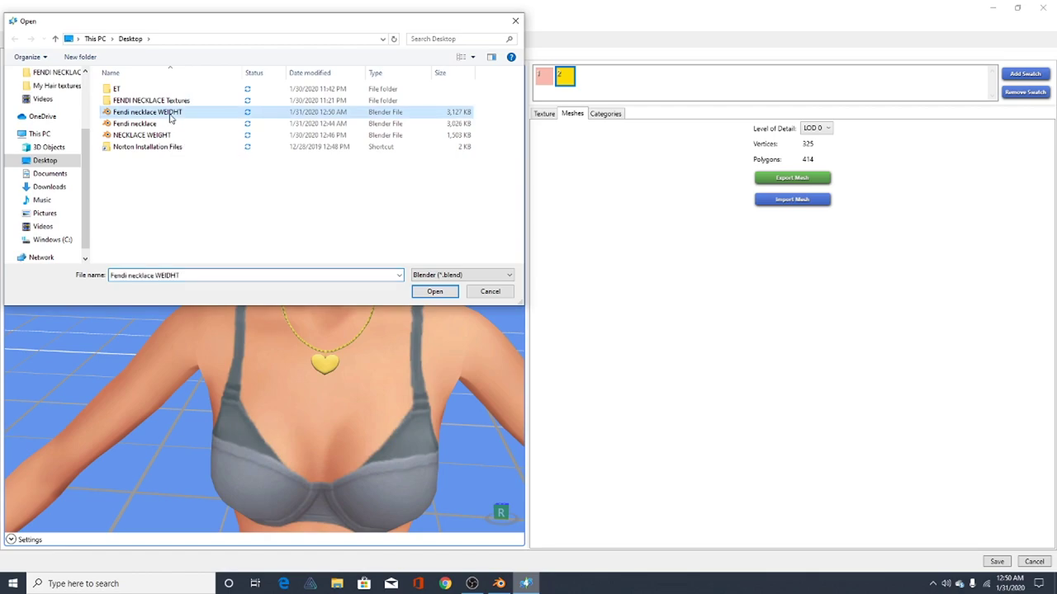
left_click(435, 292)
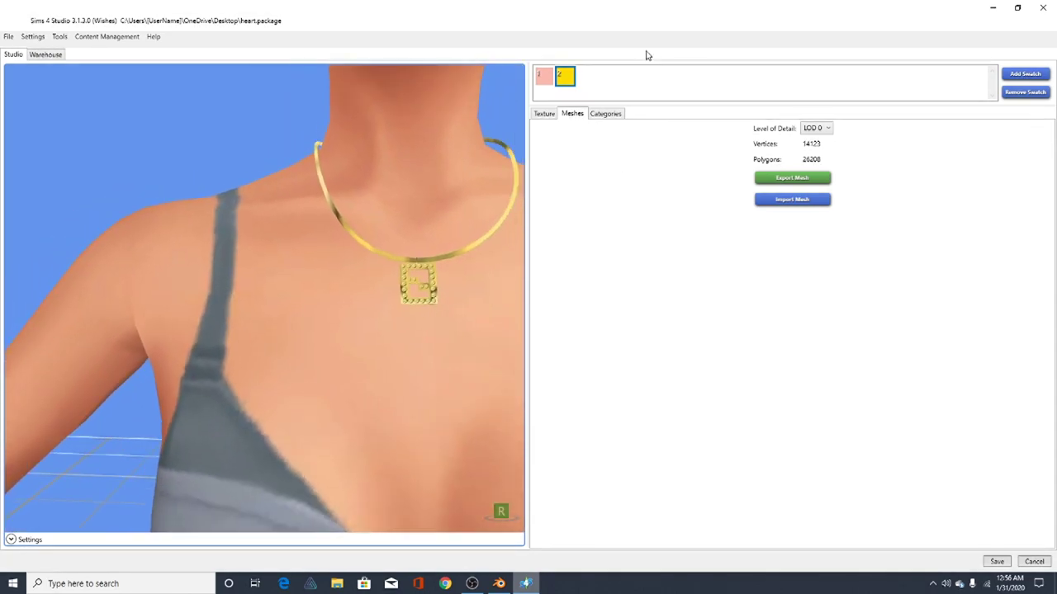
Look over the imported Fendi necklace and make its Shadow texture blank
right_click_drag(312, 248, 306, 224)
left_click_drag(307, 225, 507, 163)
scroll(367, 323, "up", 1)
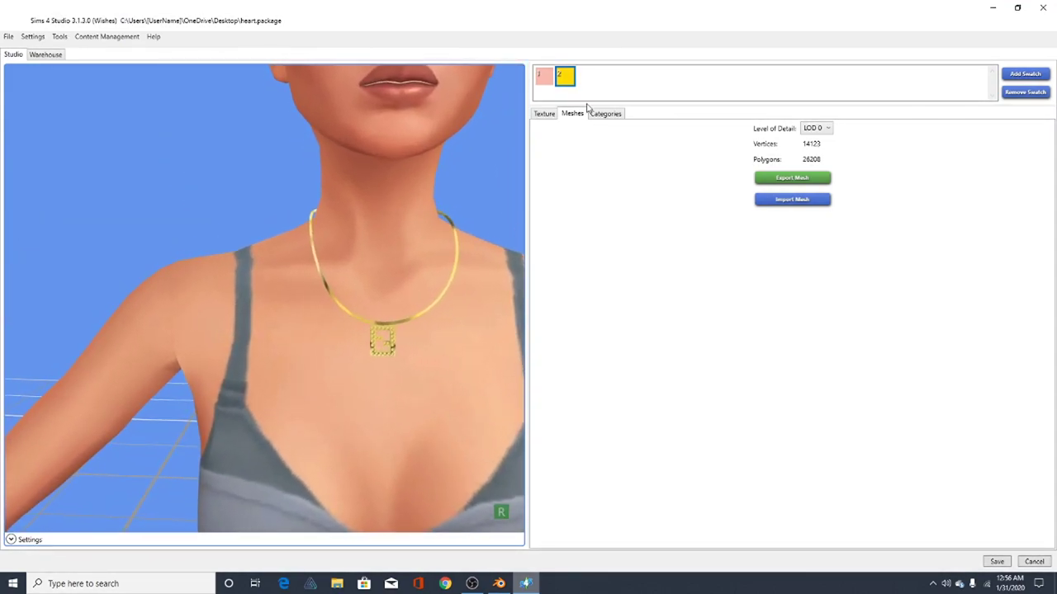
left_click(545, 114)
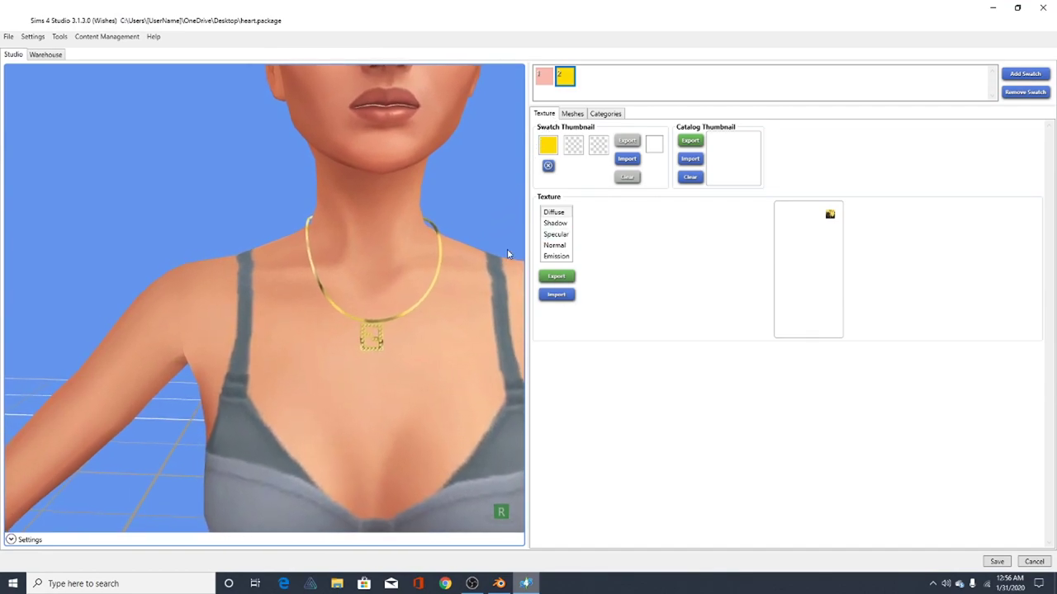
left_click(553, 224)
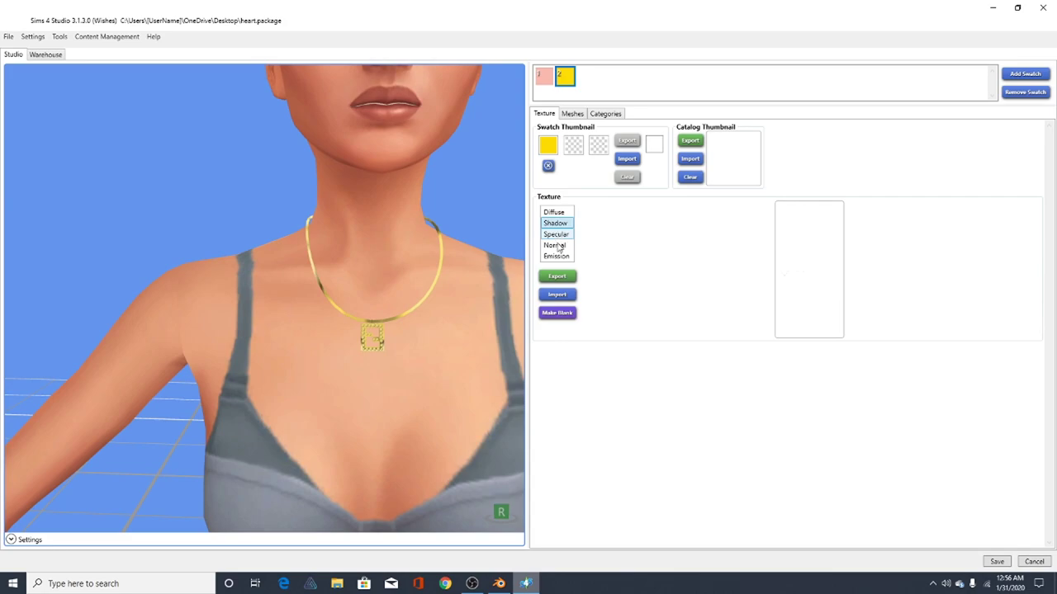
left_click(558, 315)
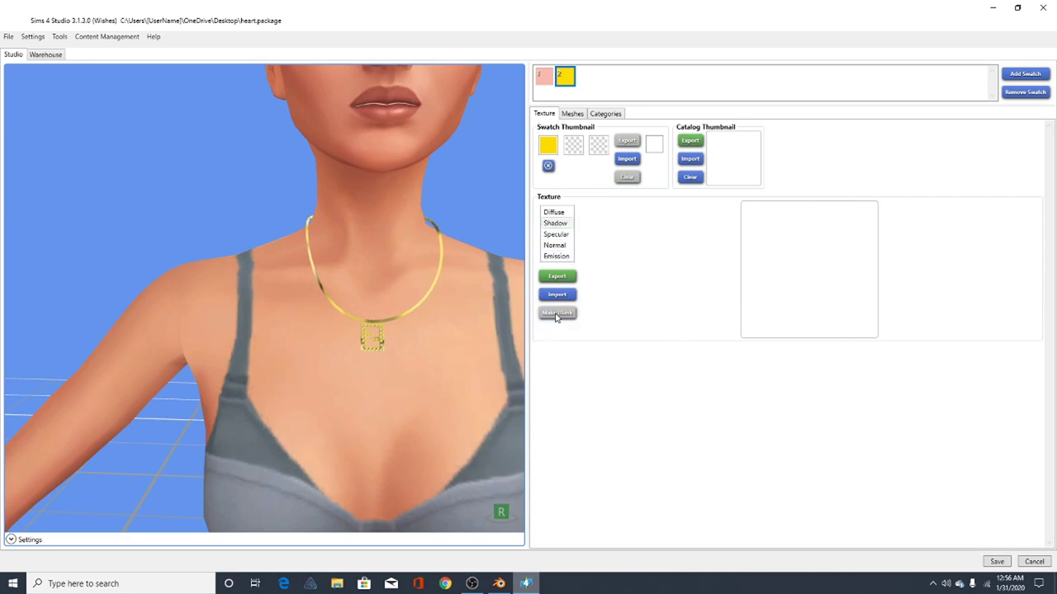
Make the Specular texture of the necklace blank
left_click(545, 235)
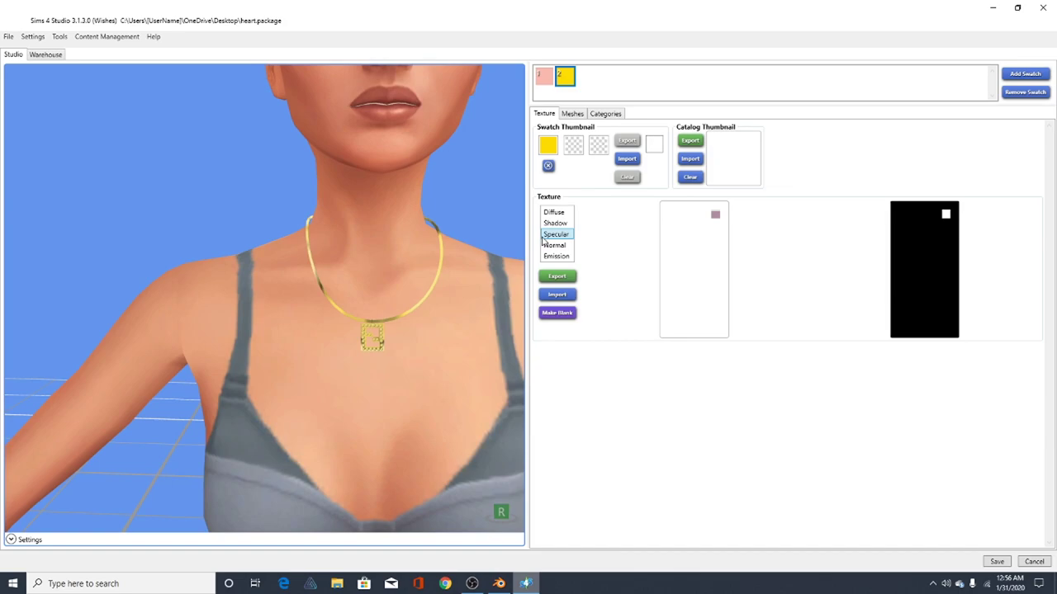
left_click_drag(448, 340, 444, 311)
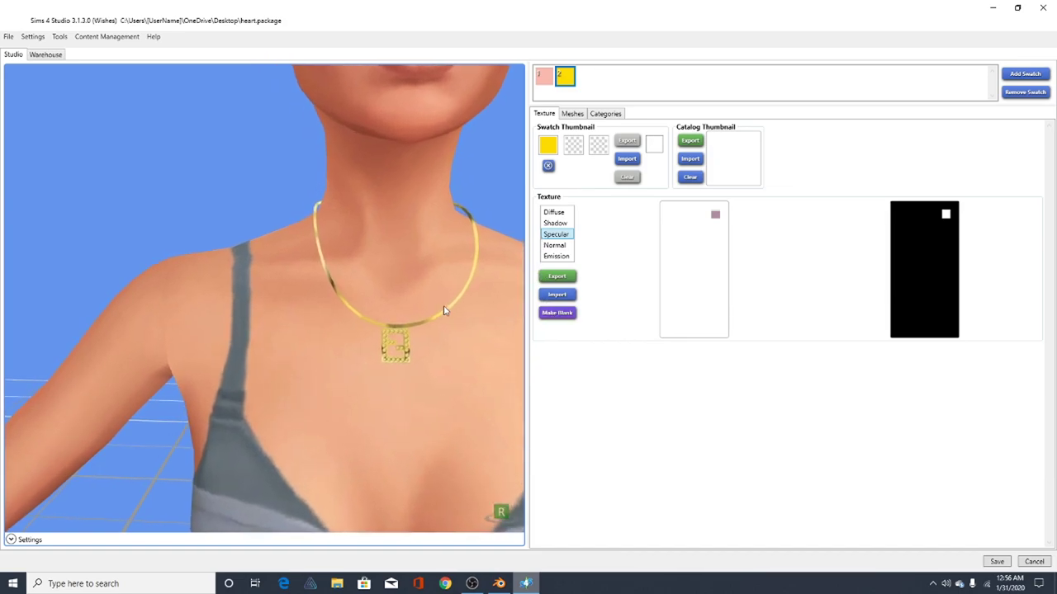
left_click(559, 314)
left_click(554, 245)
left_click(561, 236)
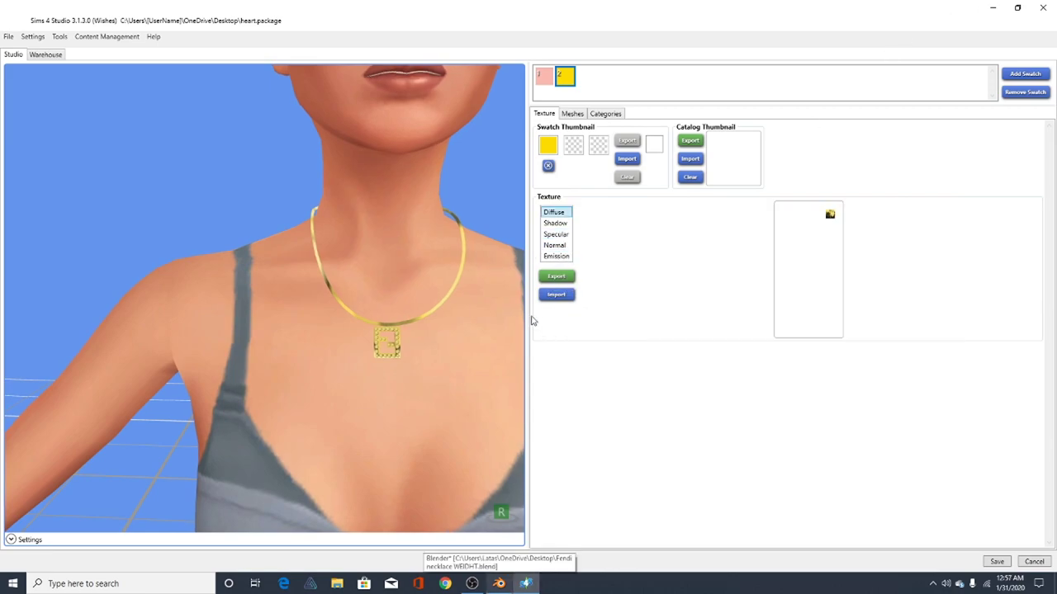
Import Necklace Texture from the FENDI NECKLACE Textures folder as the Diffuse texture of the yellow swatch
left_click(556, 294)
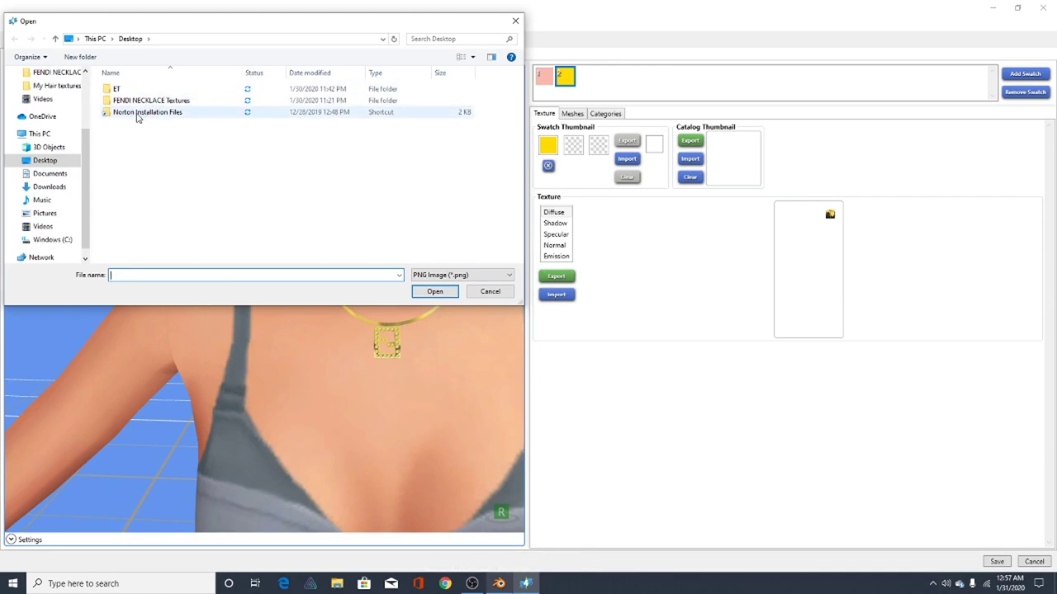
double_click(140, 101)
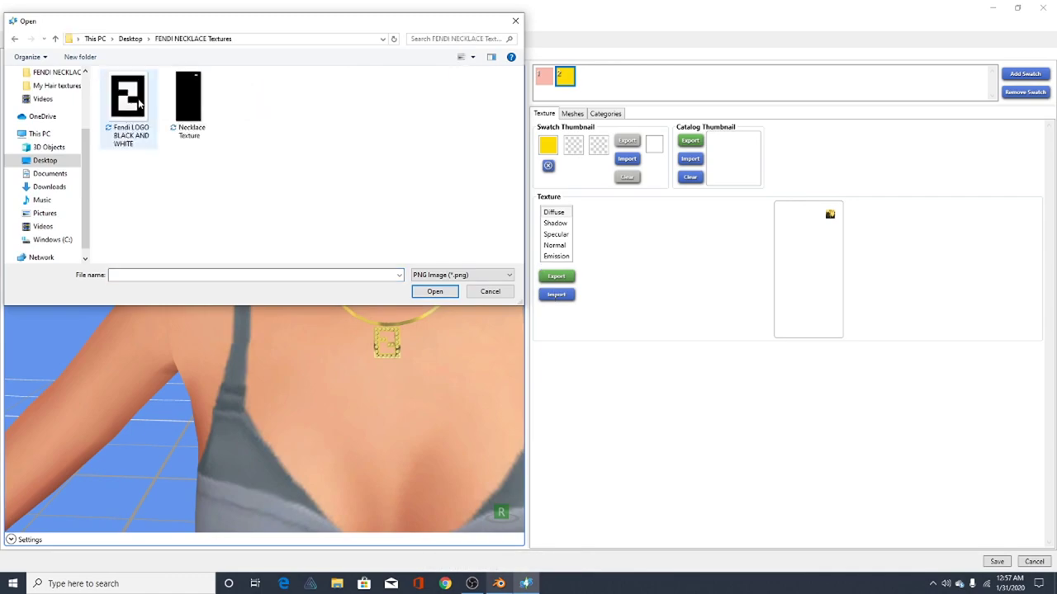
left_click(198, 118)
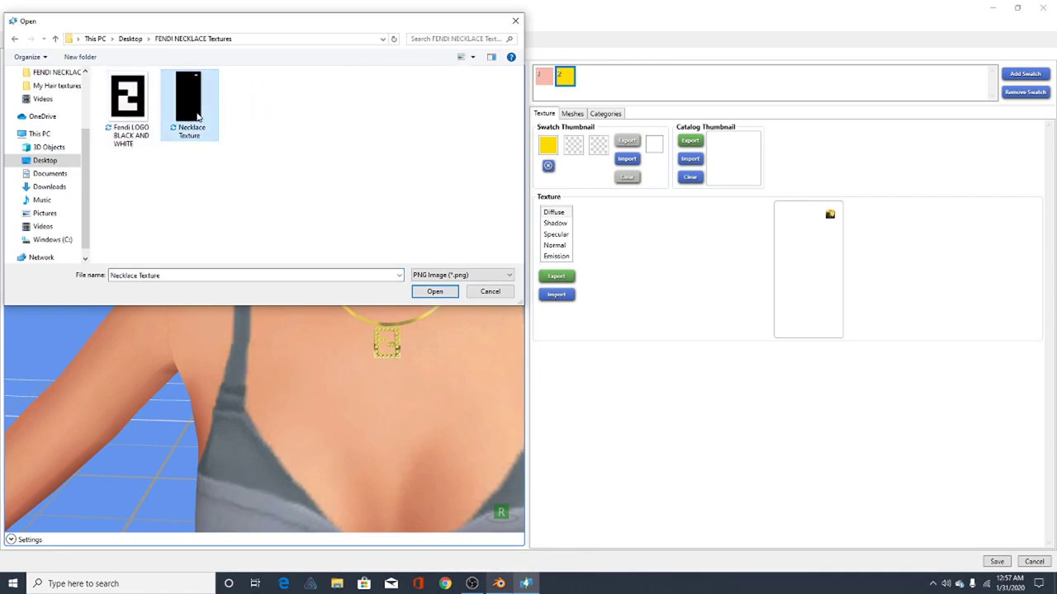
left_click(442, 293)
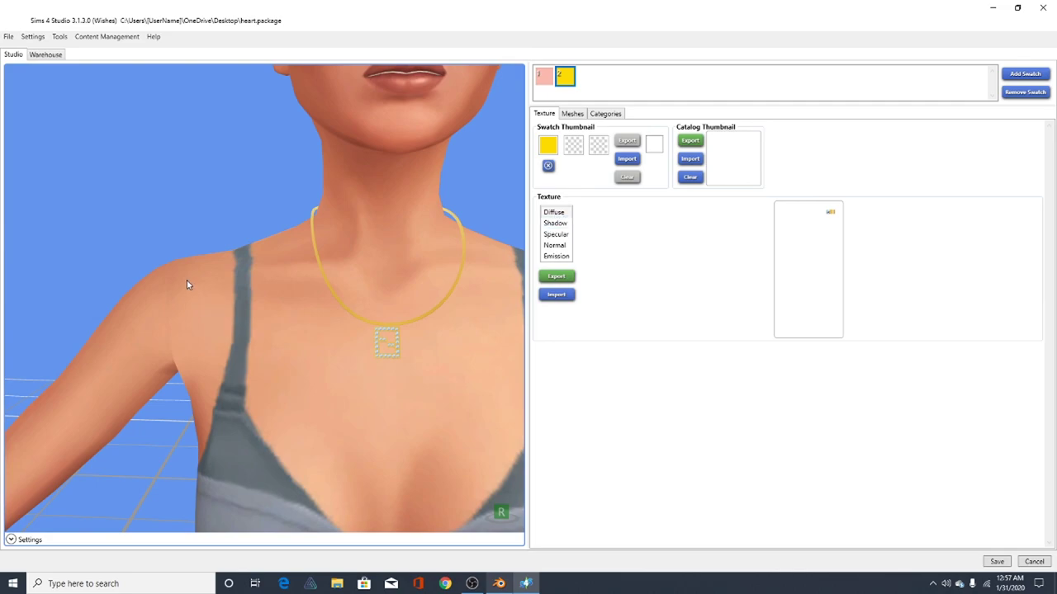
Examine the textured Fendi necklace on the body model from several angles and distances
scroll(187, 281, "down", 2)
right_click_drag(328, 297, 272, 330)
left_click_drag(365, 296, 391, 380)
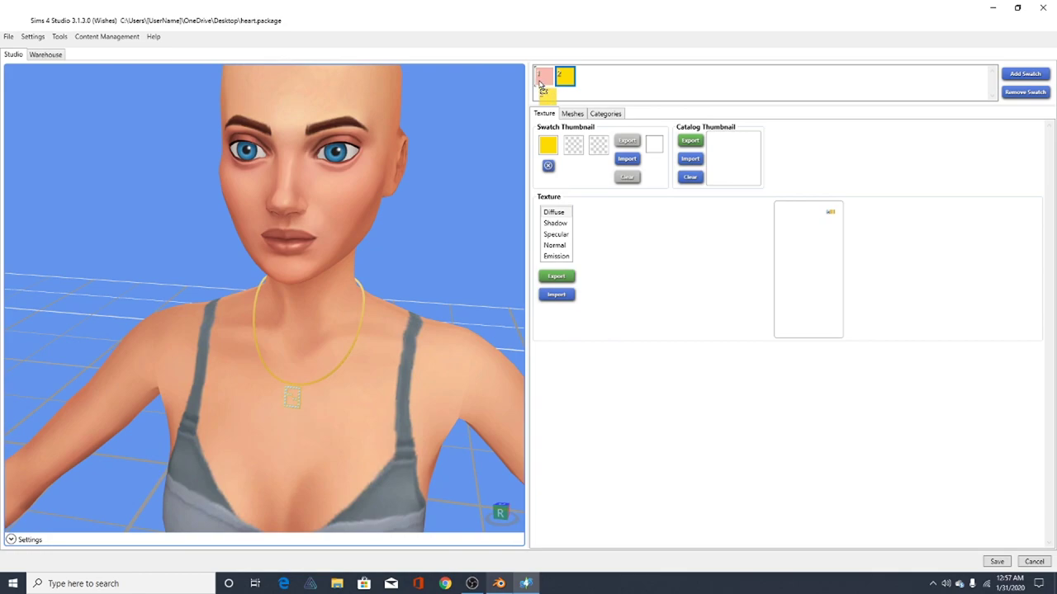
left_click_drag(539, 82, 539, 81)
scroll(294, 417, "up", 3)
right_click_drag(383, 446, 304, 440)
scroll(418, 304, "up", 3)
right_click_drag(309, 332, 266, 334)
scroll(193, 481, "down", 3)
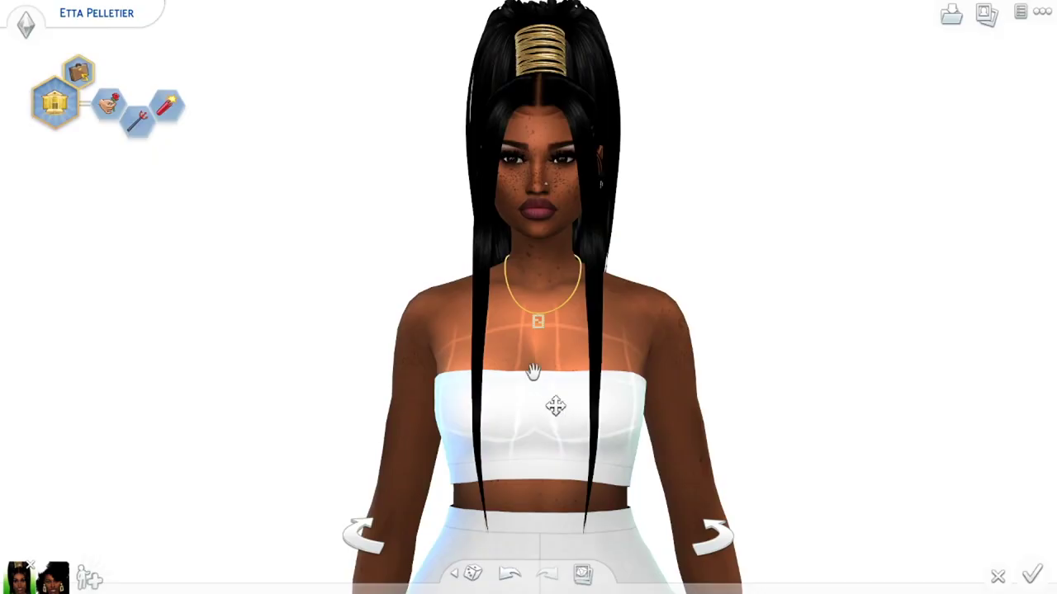
Examine the Fendi necklace on the Sim in The Sims 4 Create a Sim
scroll(536, 371, "up", 3)
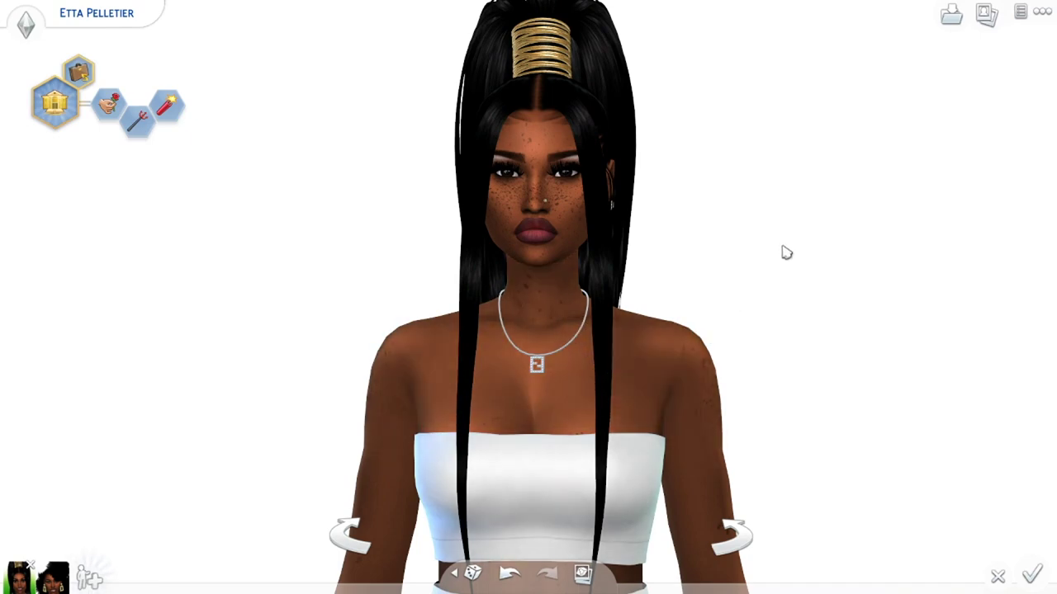
scroll(785, 250, "down", 2)
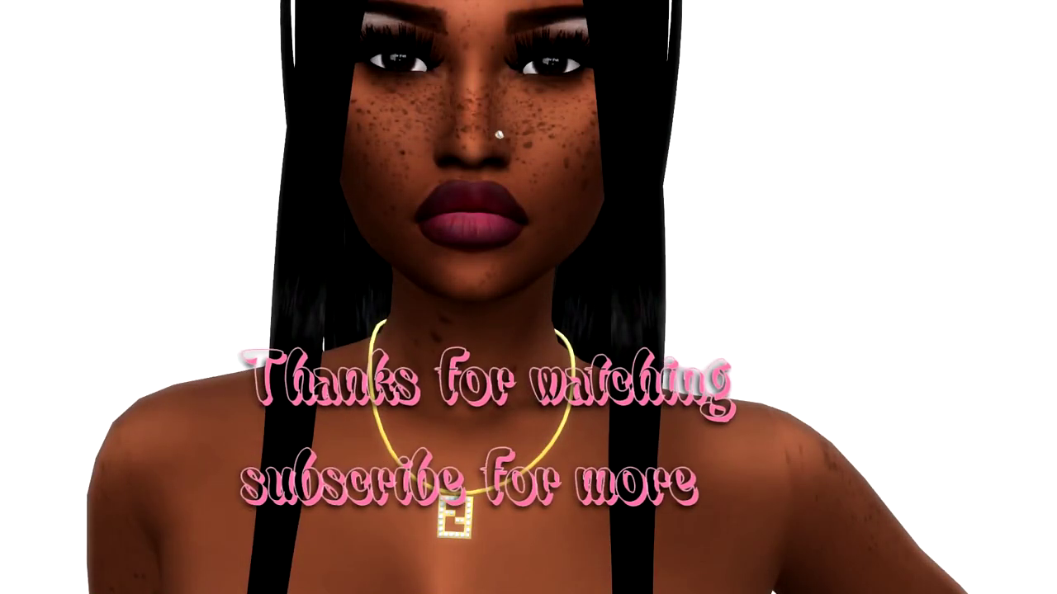